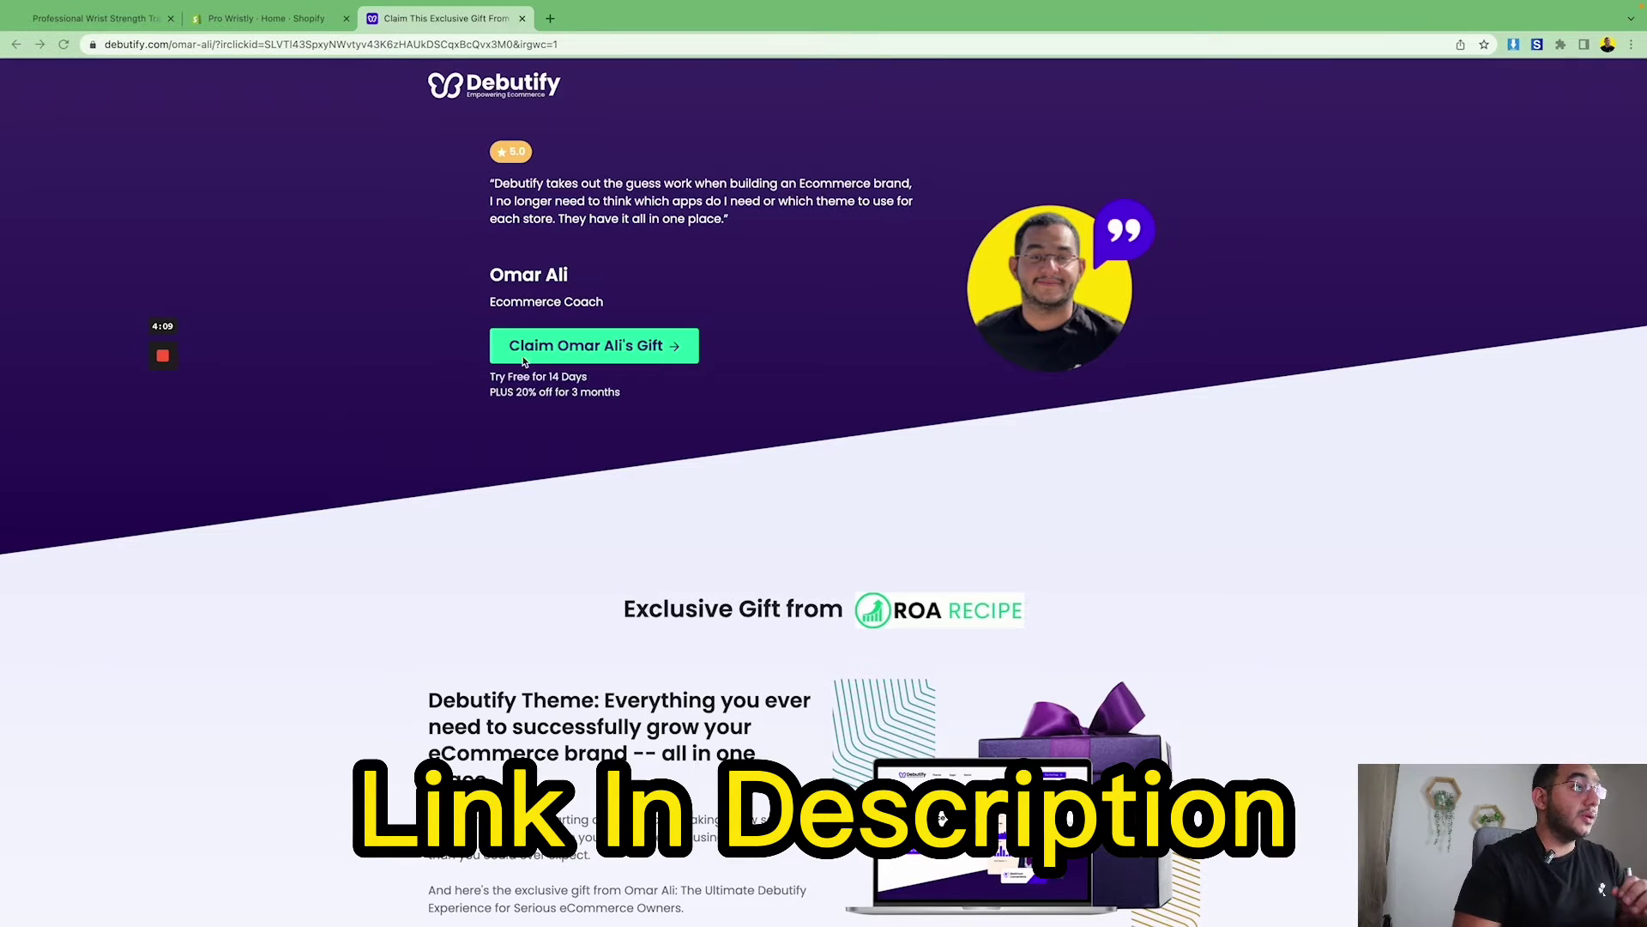
# - Claim the Debutify gift trial and enter the full name, e-mail address and account password
pyautogui.click(603, 348)
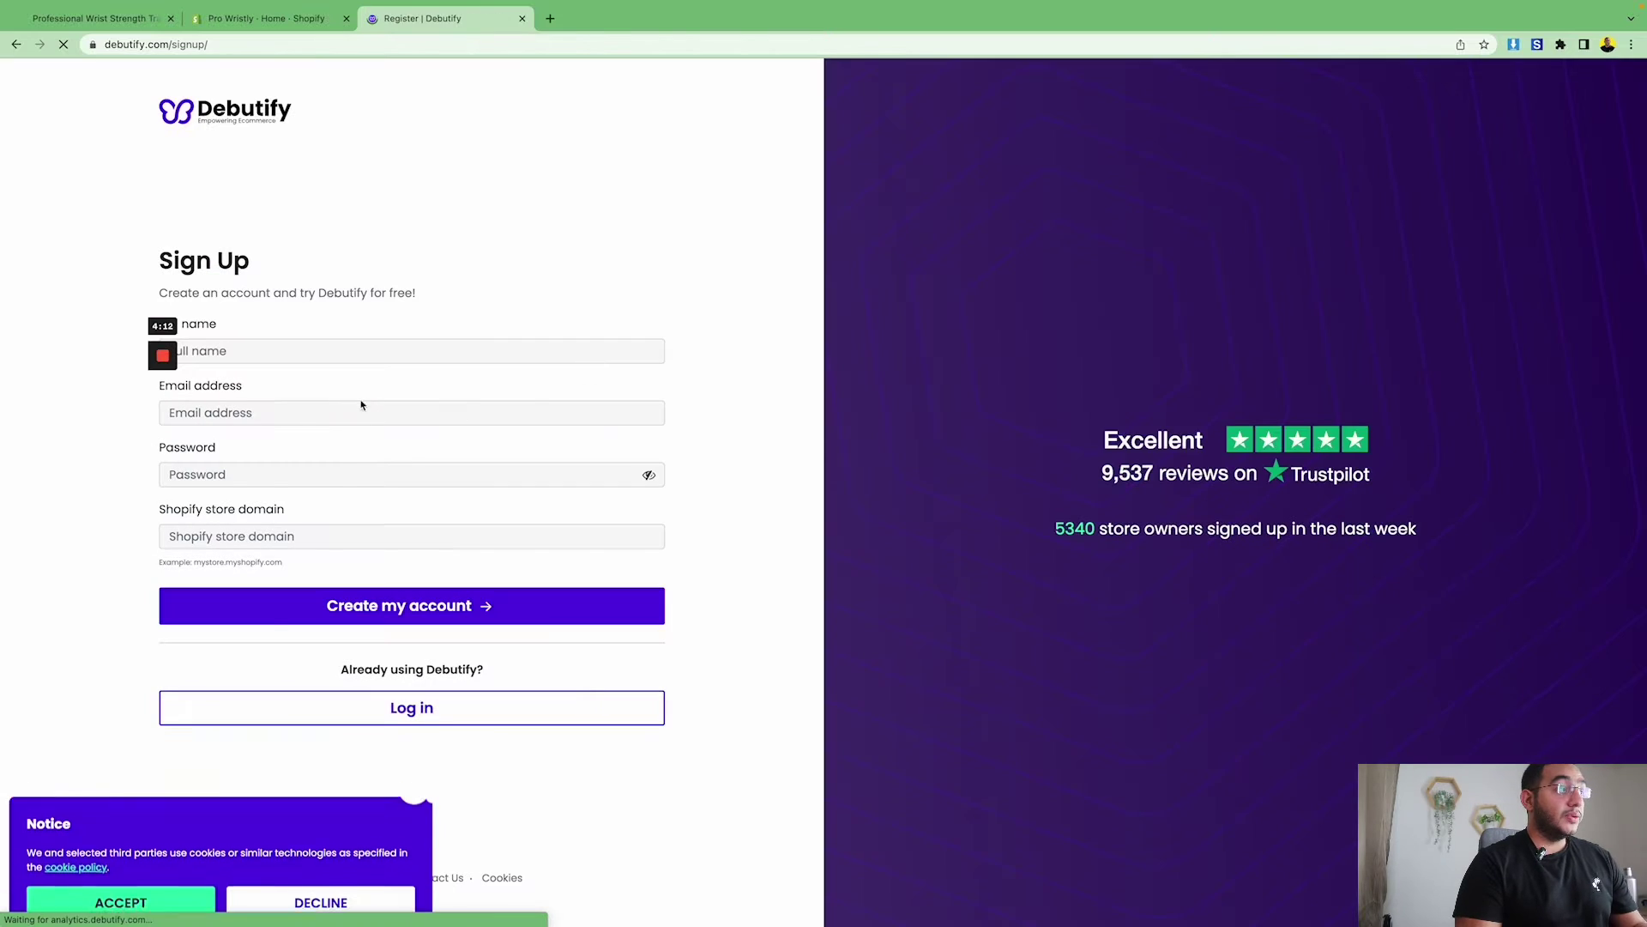
pyautogui.click(342, 352)
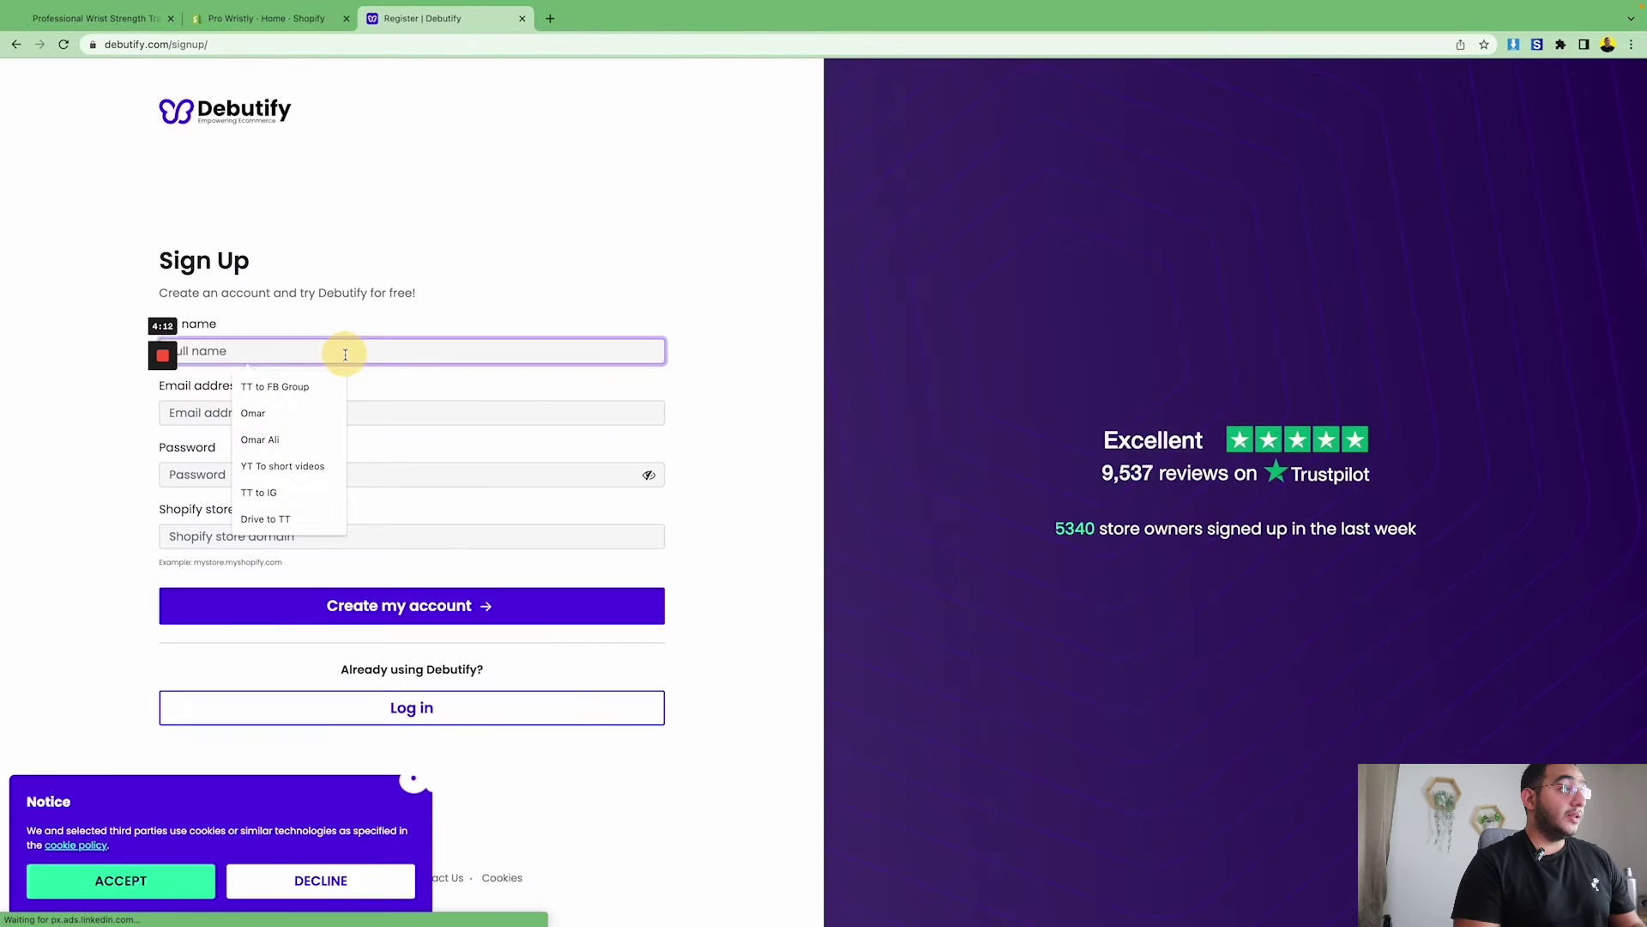
pyautogui.click(262, 440)
pyautogui.click(276, 412)
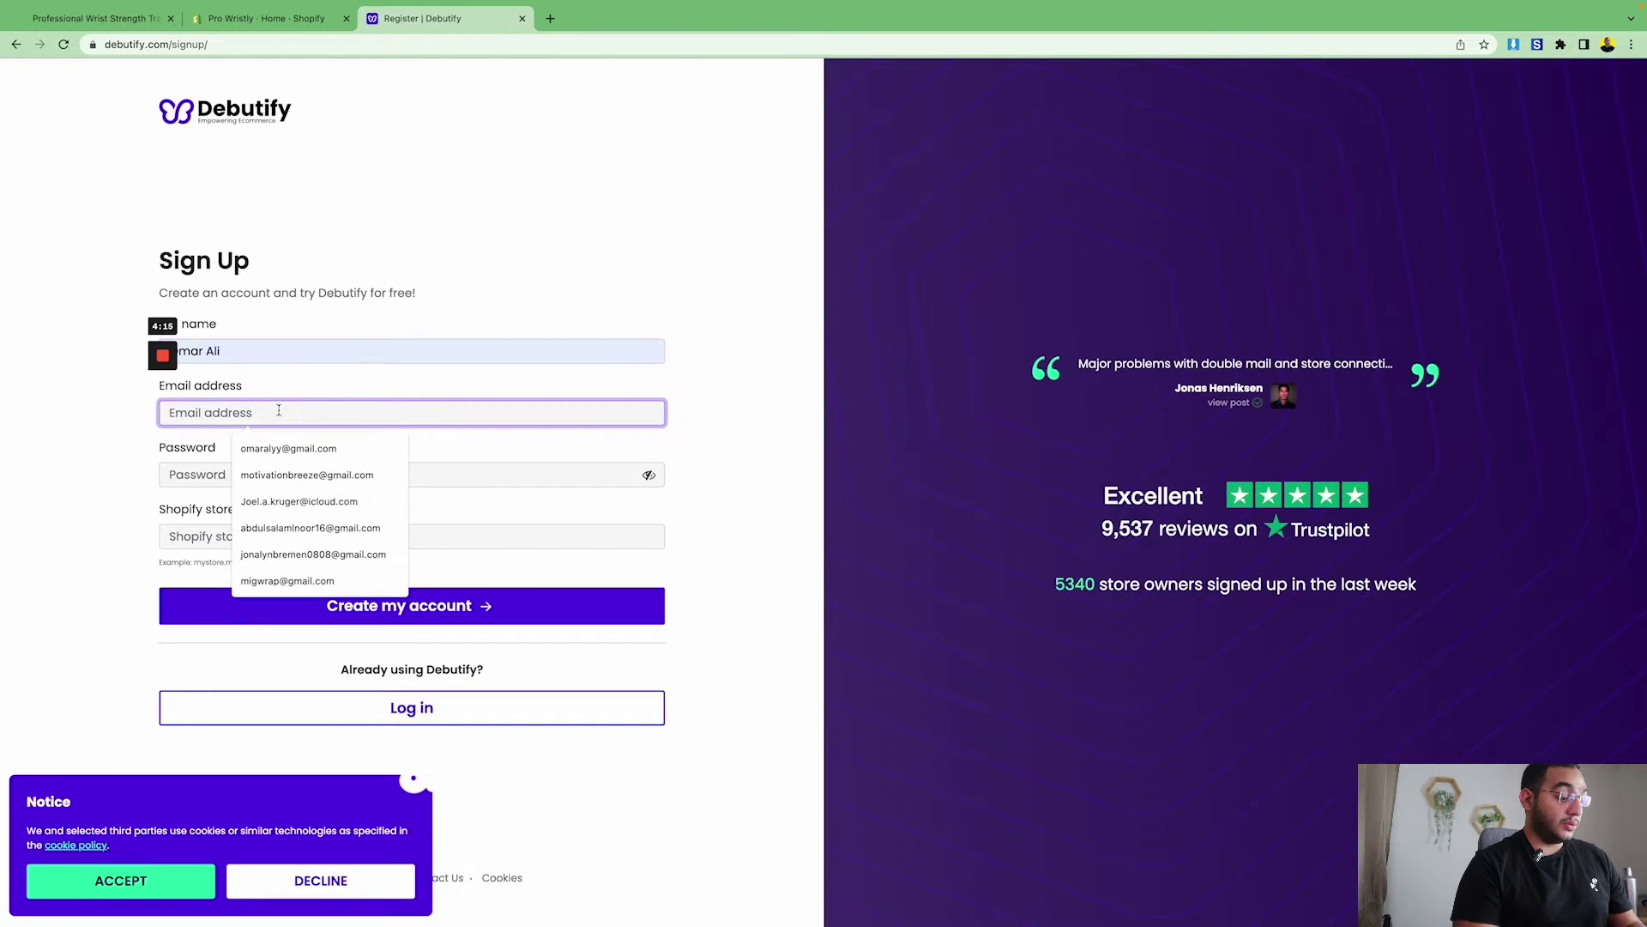
pyautogui.press('super+v')
pyautogui.click(232, 473)
pyautogui.write('*******')
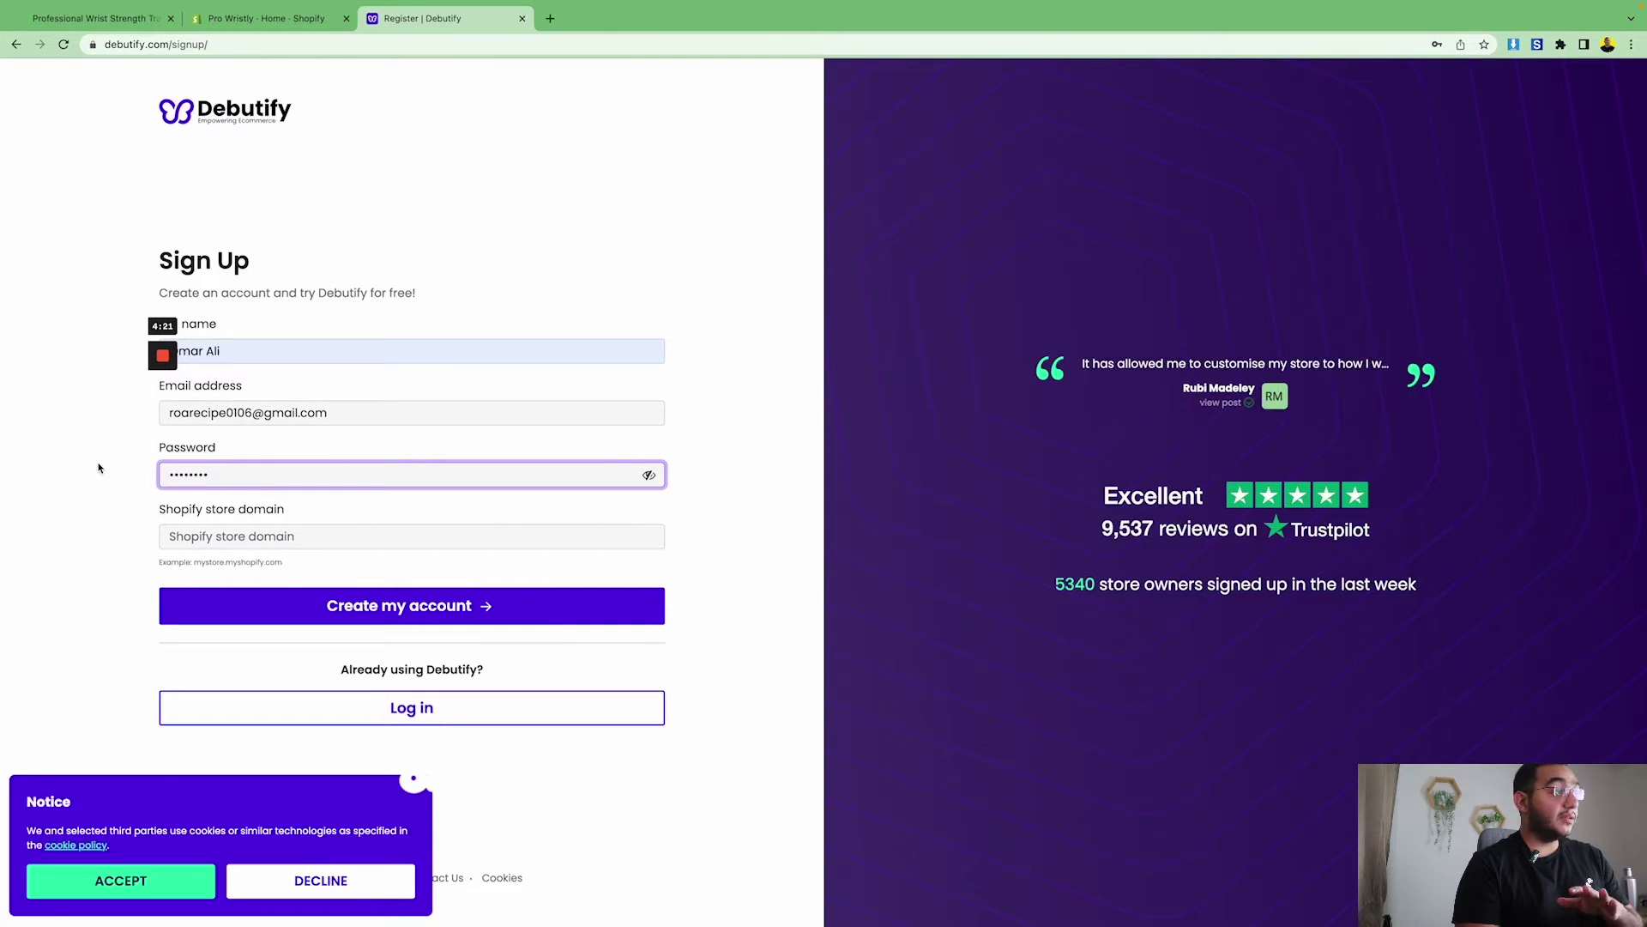
pyautogui.click(232, 19)
pyautogui.moveTo(292, 44); pyautogui.dragTo(90, 45)
pyautogui.press('super+c')
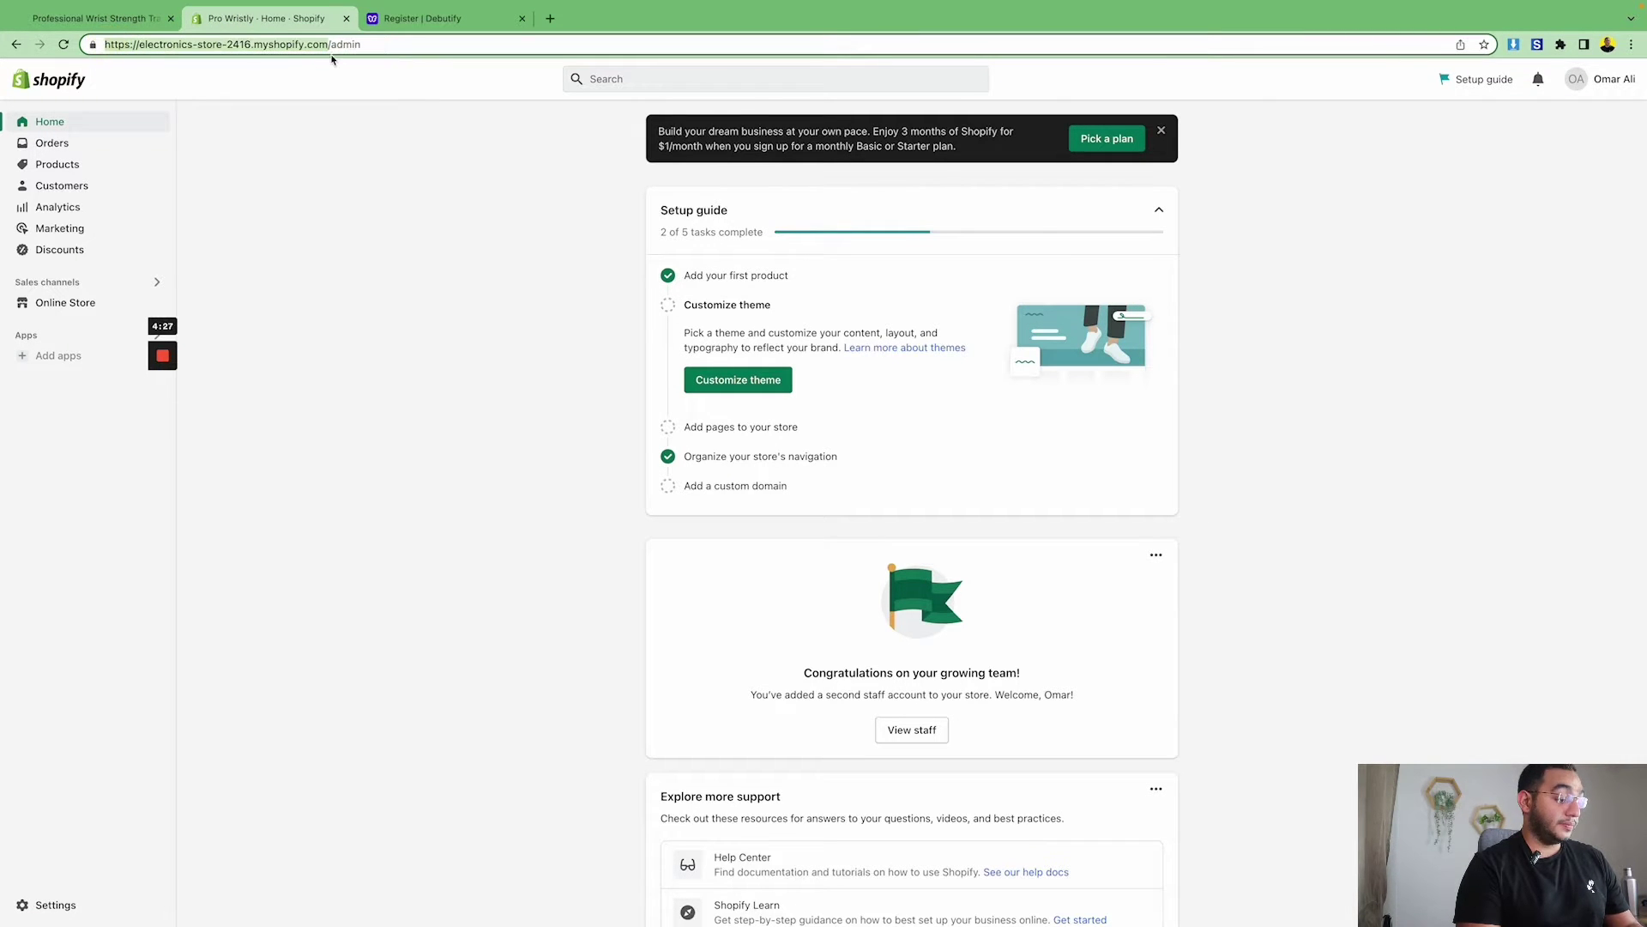
pyautogui.click(403, 18)
pyautogui.click(233, 532)
pyautogui.press('super+v')
pyautogui.moveTo(211, 536); pyautogui.dragTo(129, 533)
pyautogui.press('BackSpace')
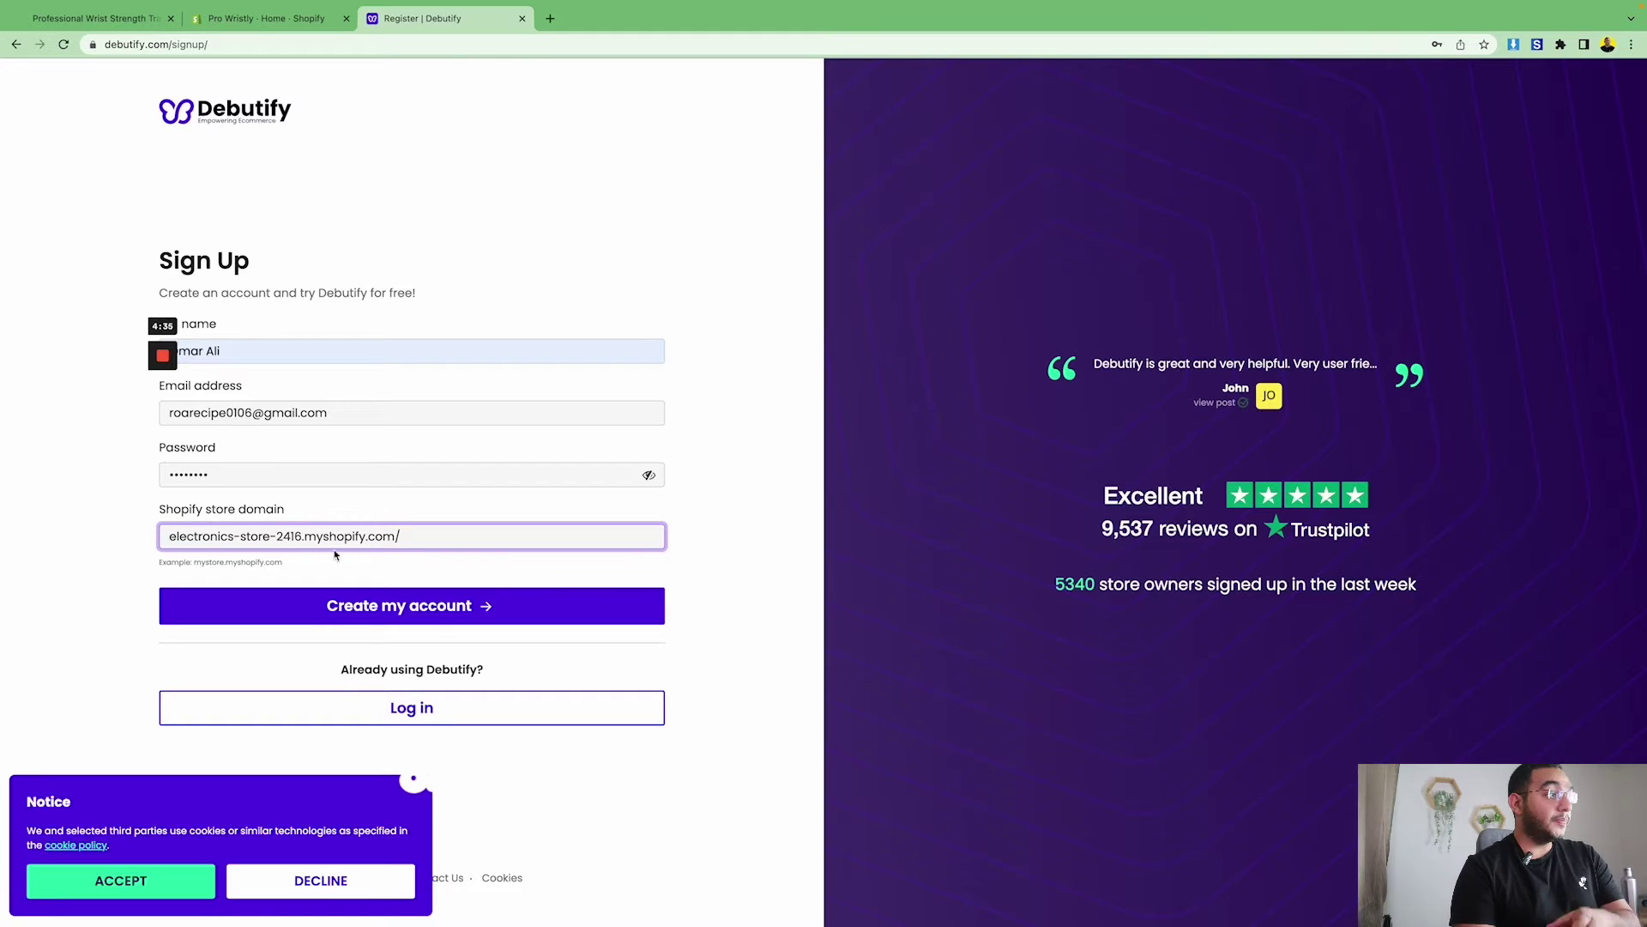
pyautogui.click(409, 603)
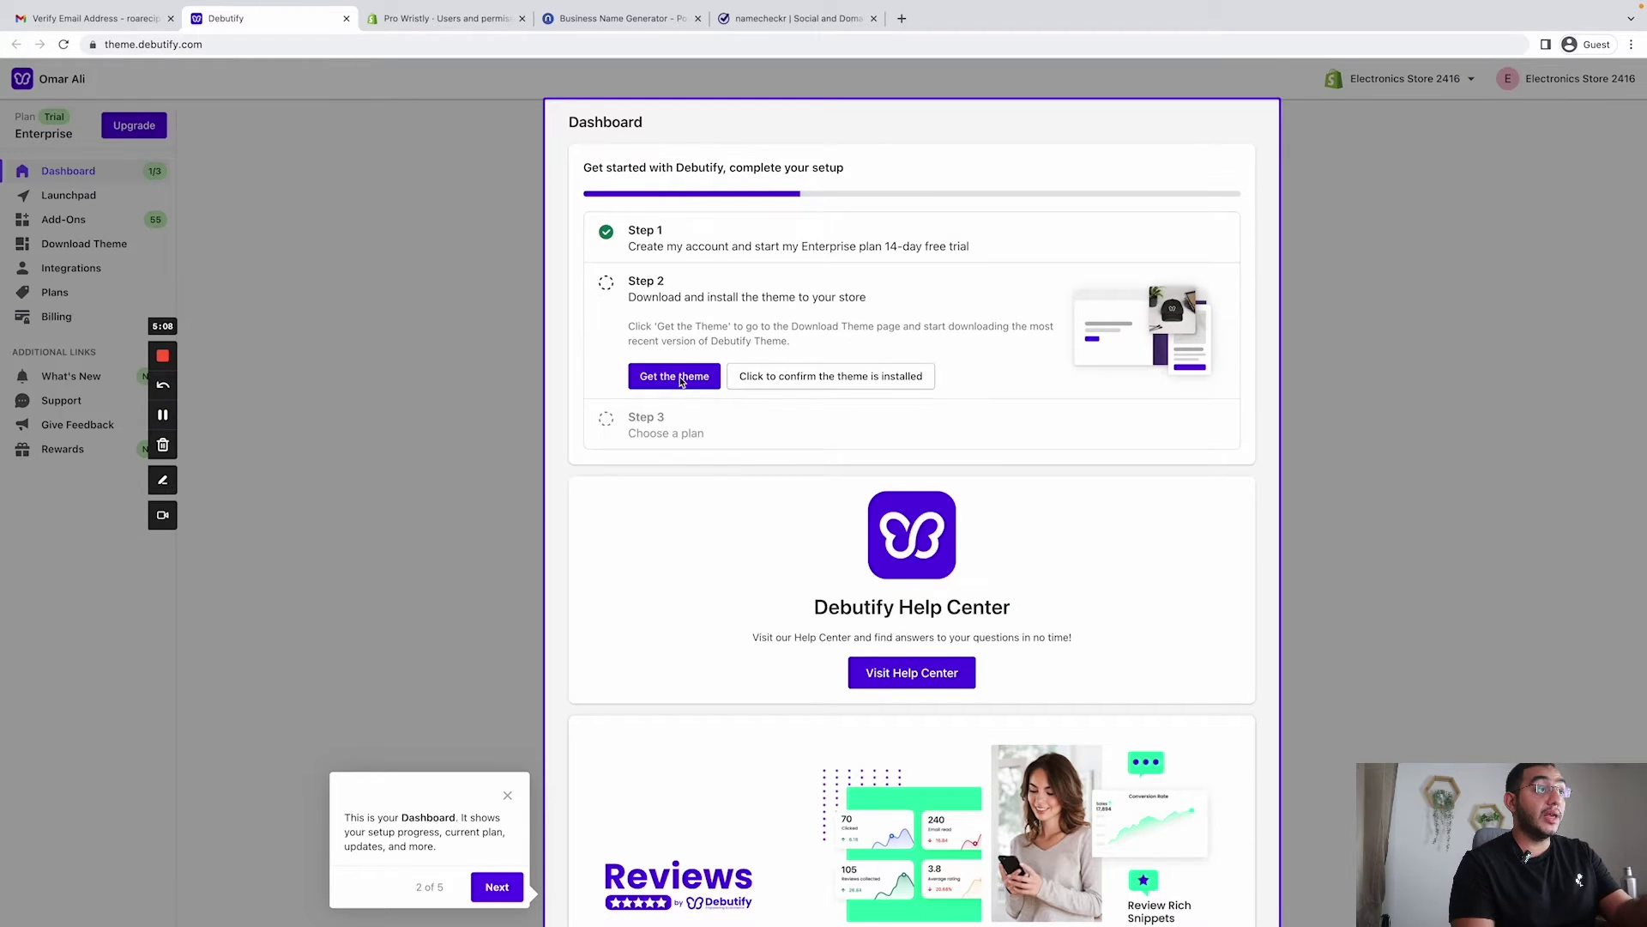
# - Close the dashboard tour and download Debutify Theme 4.10.2 from the Download Theme page
pyautogui.scroll(-5, 666, 386)
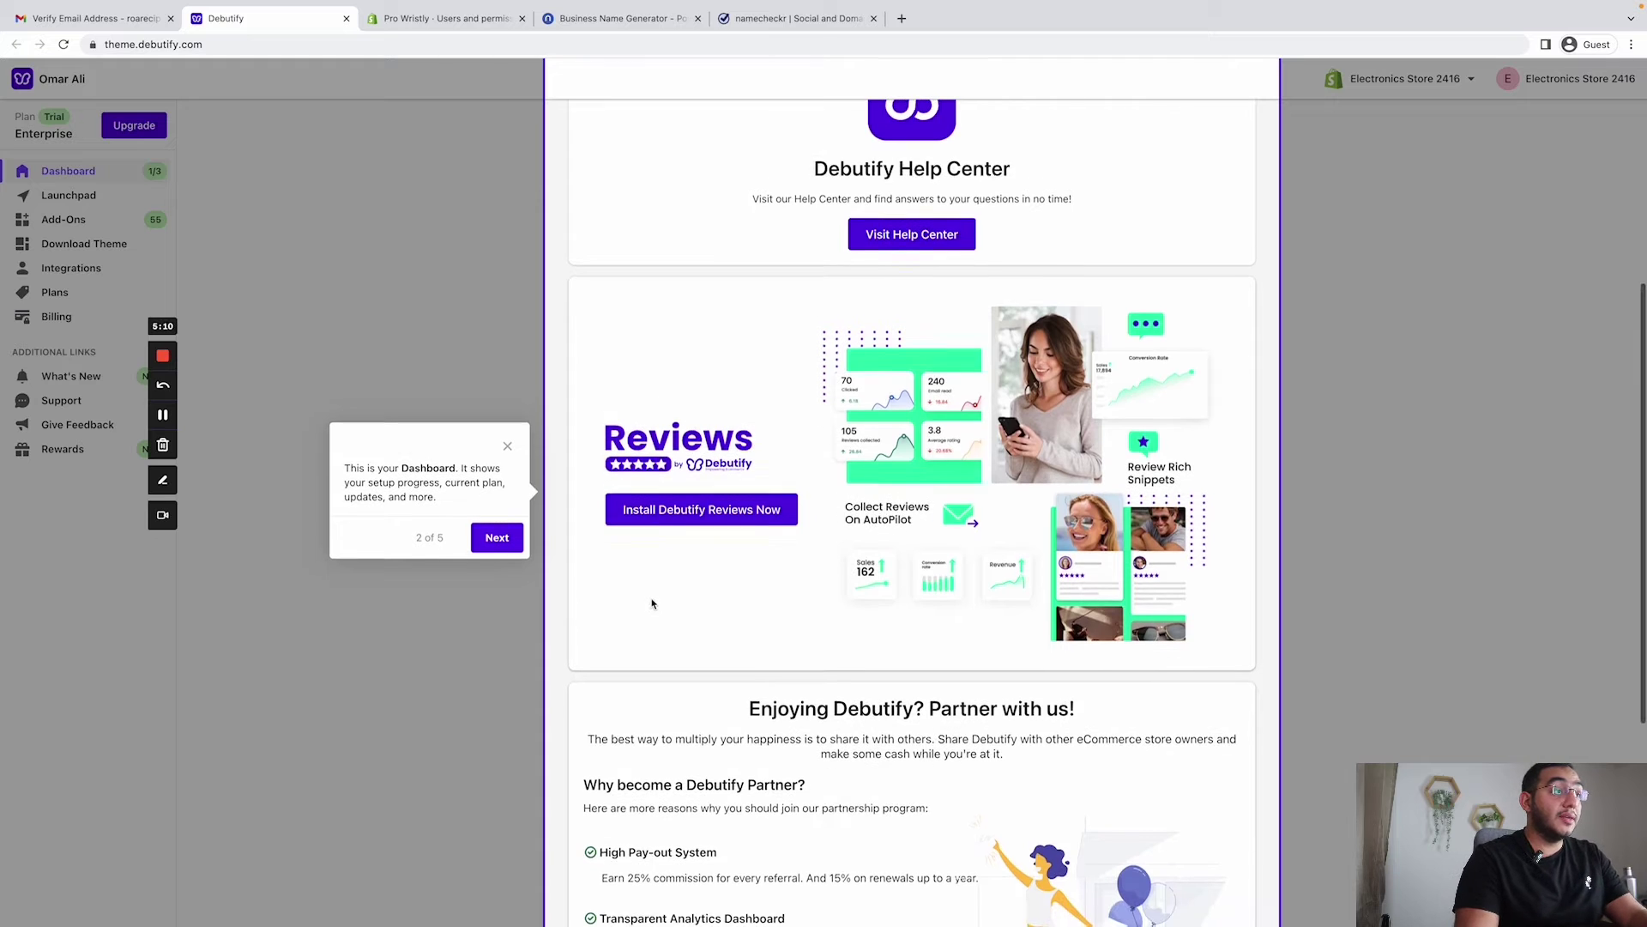
pyautogui.scroll(-1, 652, 605)
pyautogui.click(499, 461)
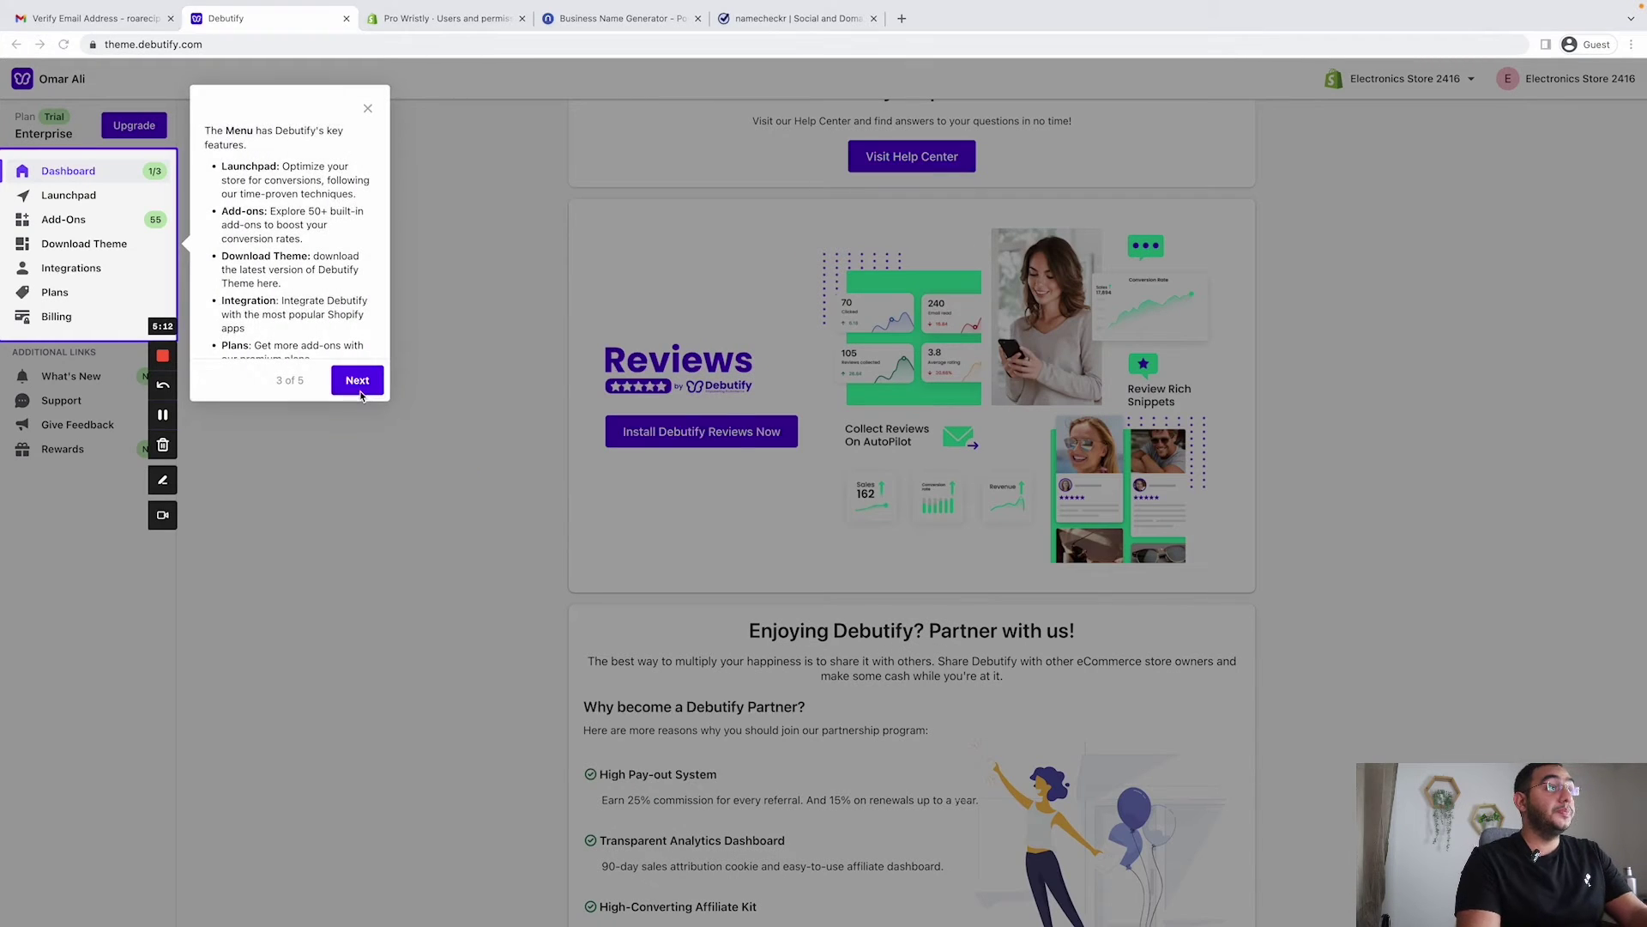
pyautogui.click(367, 108)
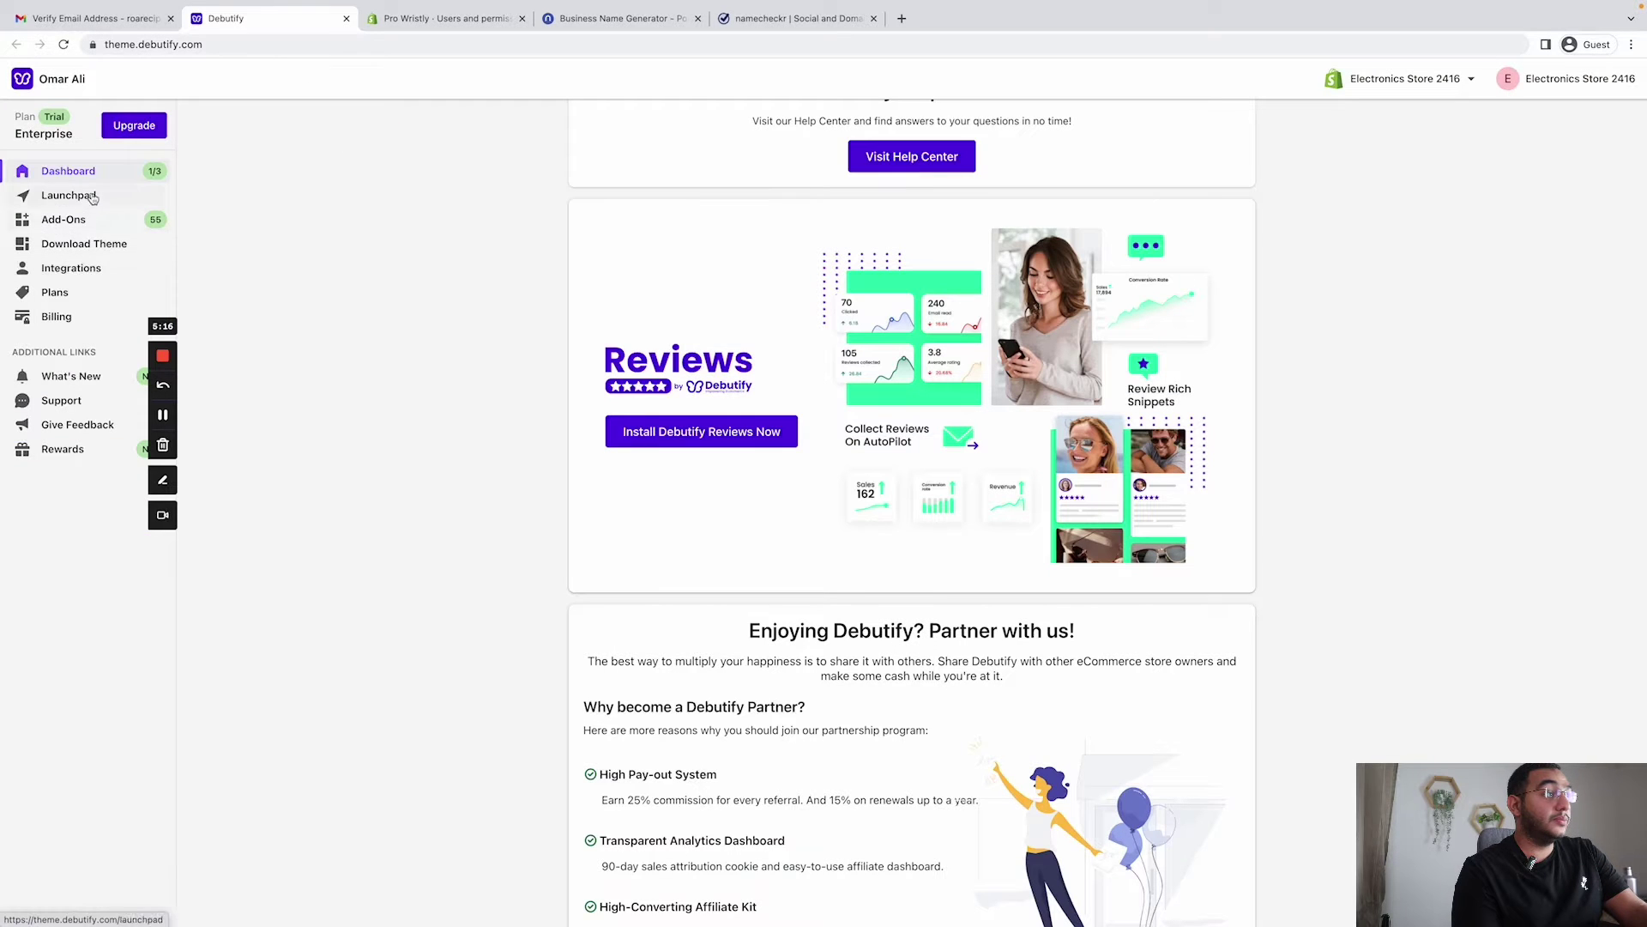
pyautogui.click(83, 245)
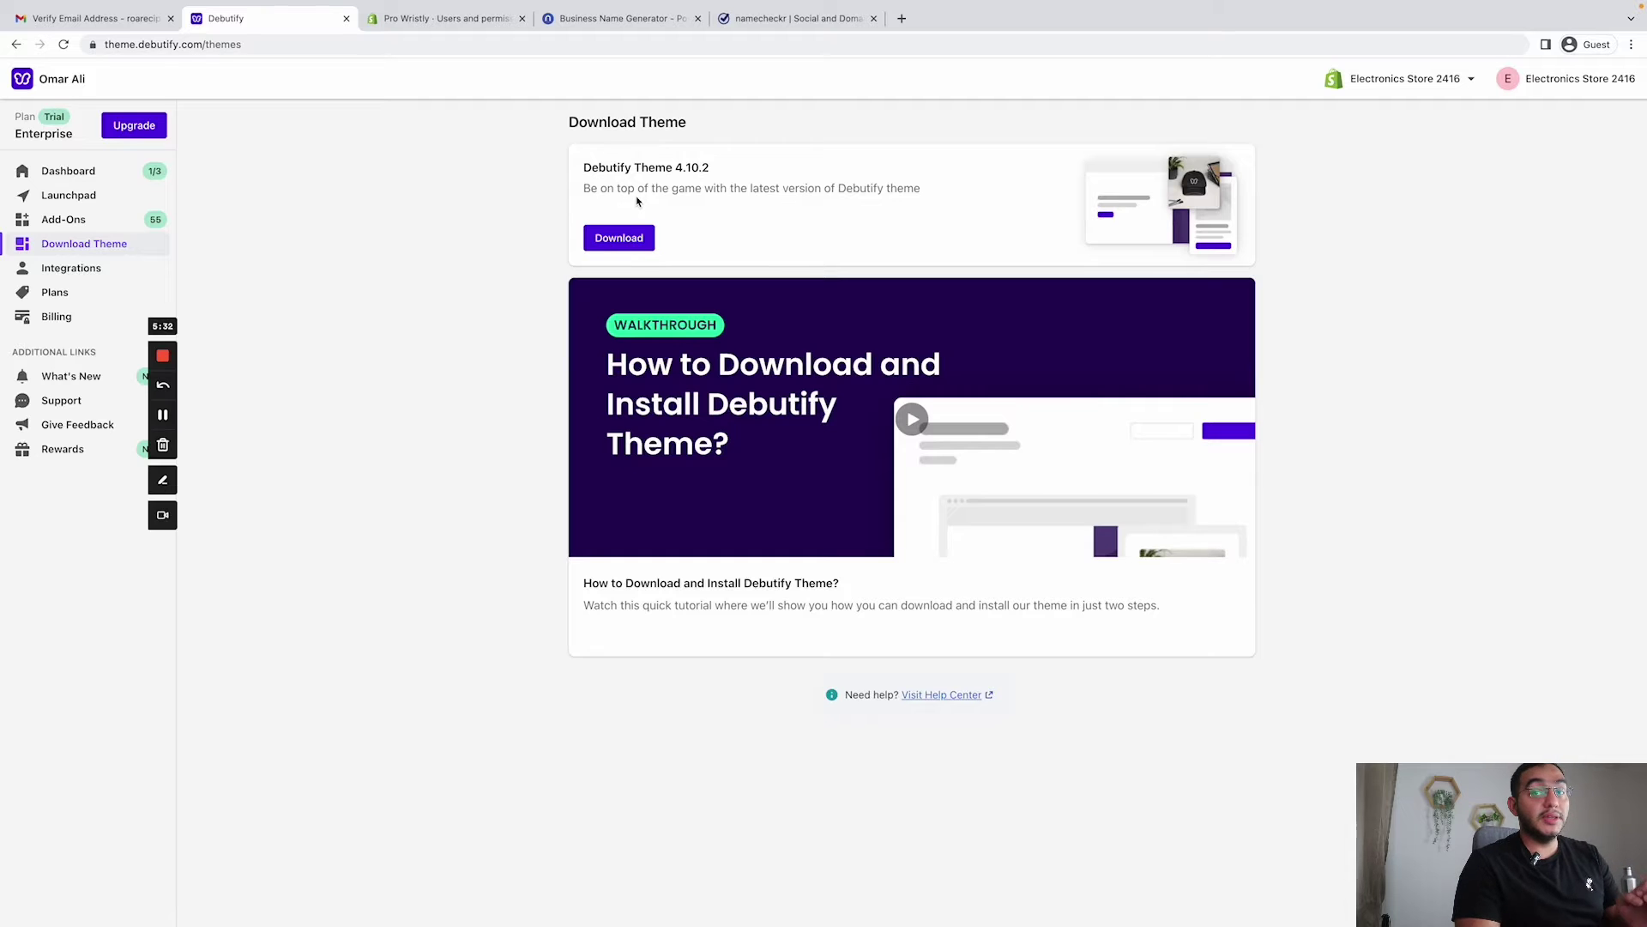
pyautogui.click(619, 238)
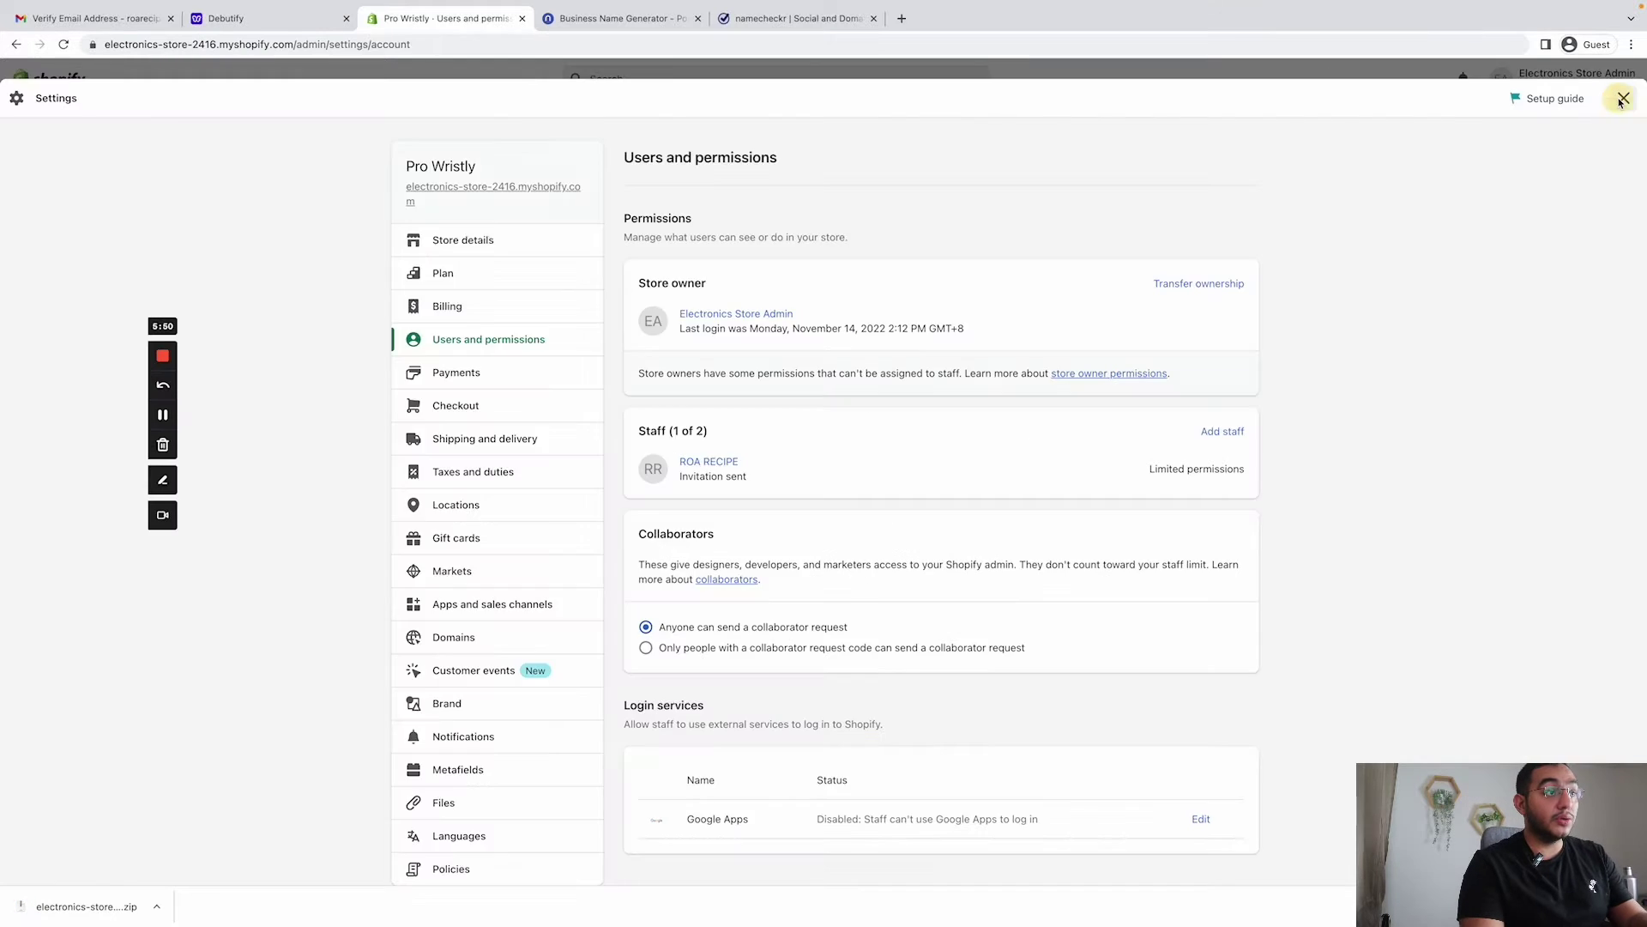
# - Upload the Debutify theme zip file on the Online Store Themes page
pyautogui.click(1623, 99)
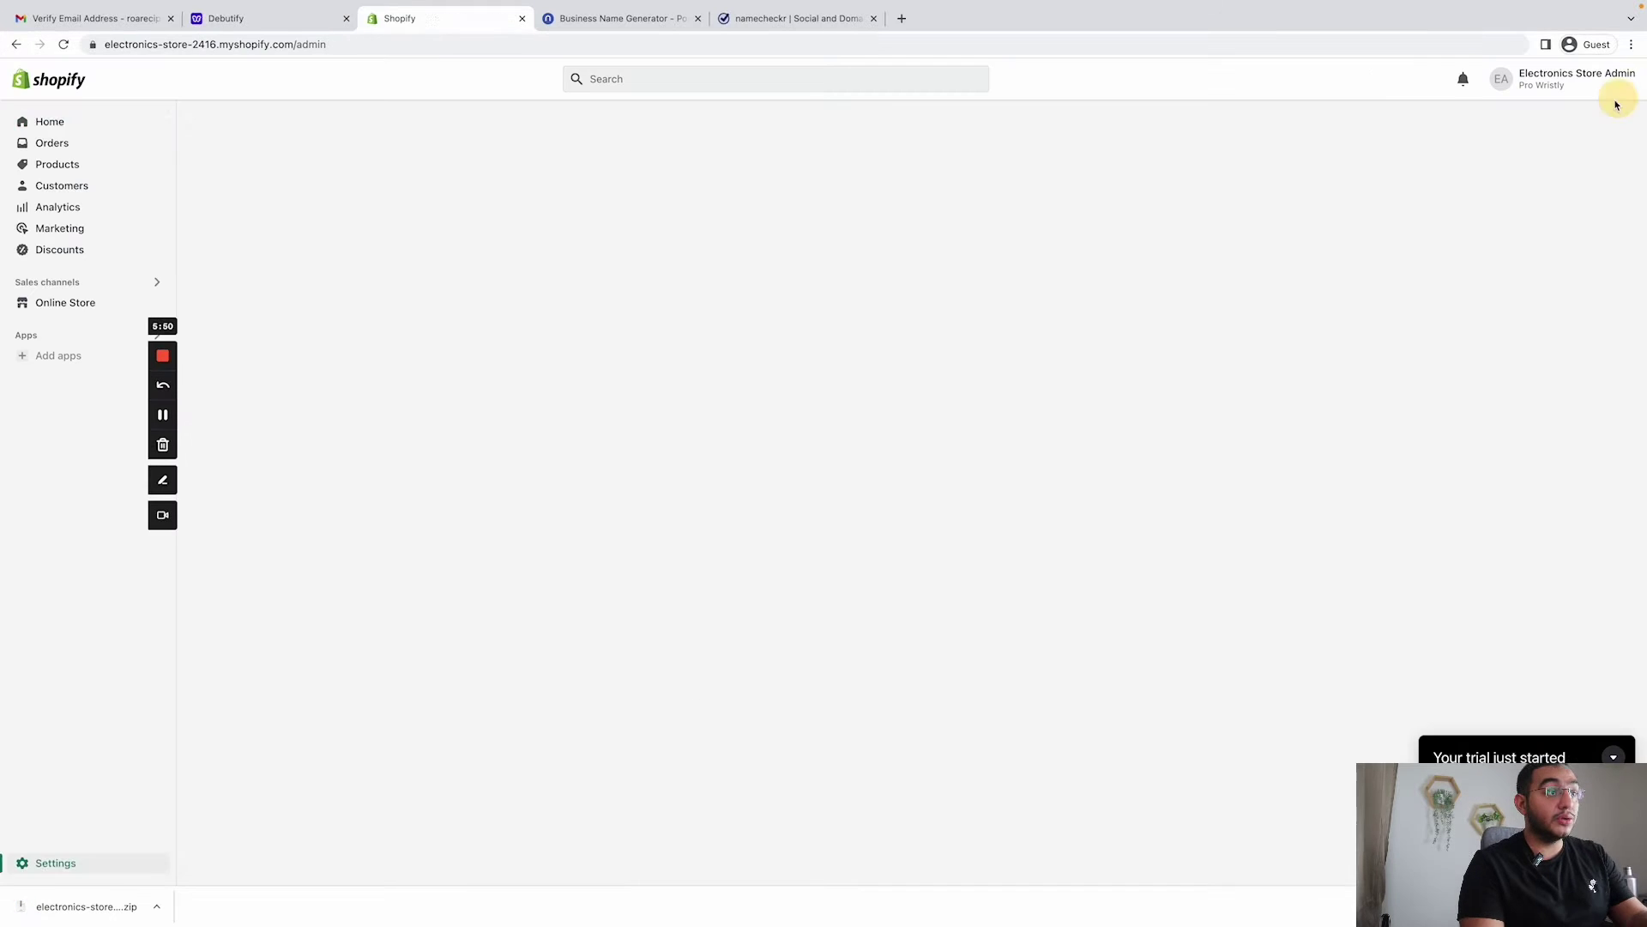
pyautogui.click(78, 305)
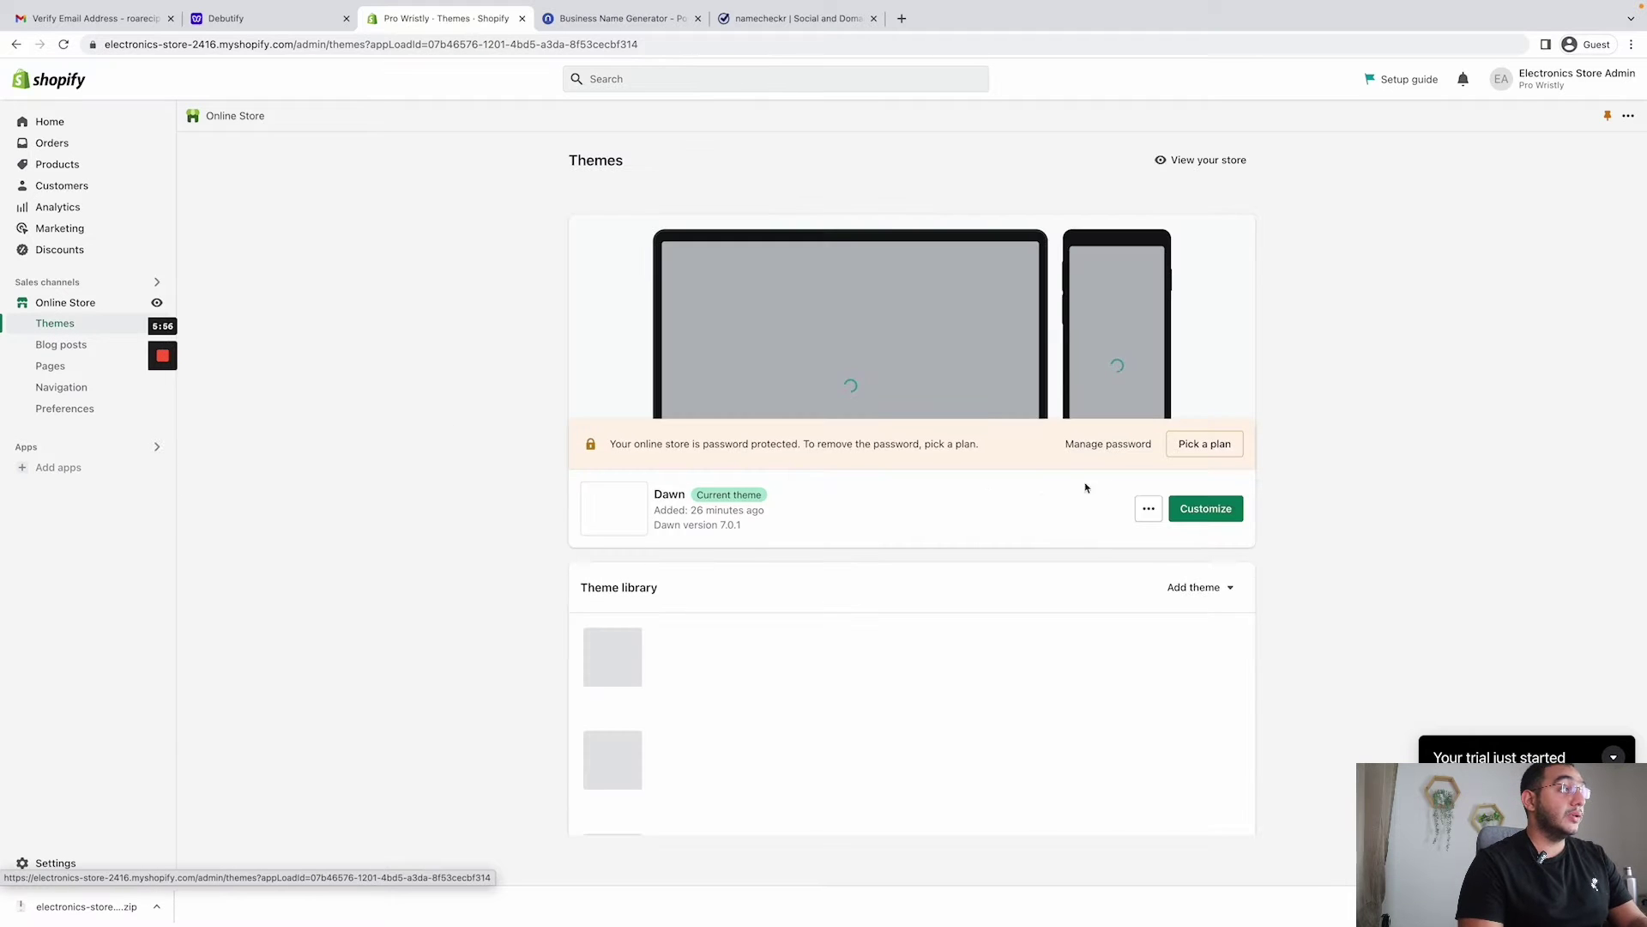
pyautogui.scroll(-5, 1036, 552)
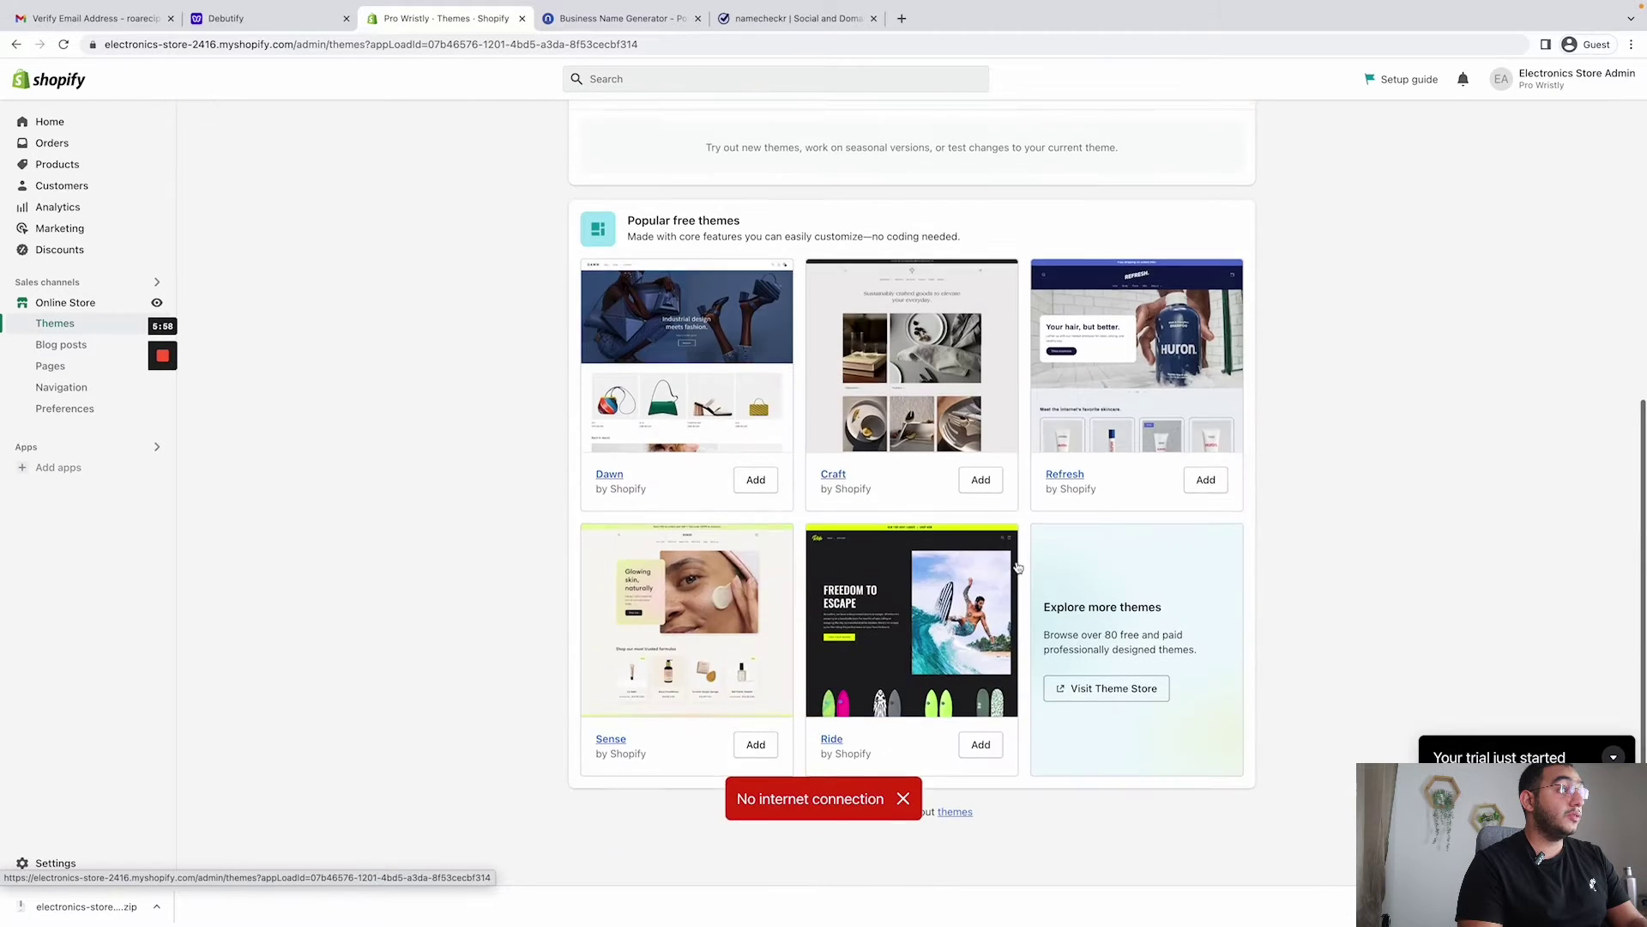
pyautogui.scroll(4, 818, 442)
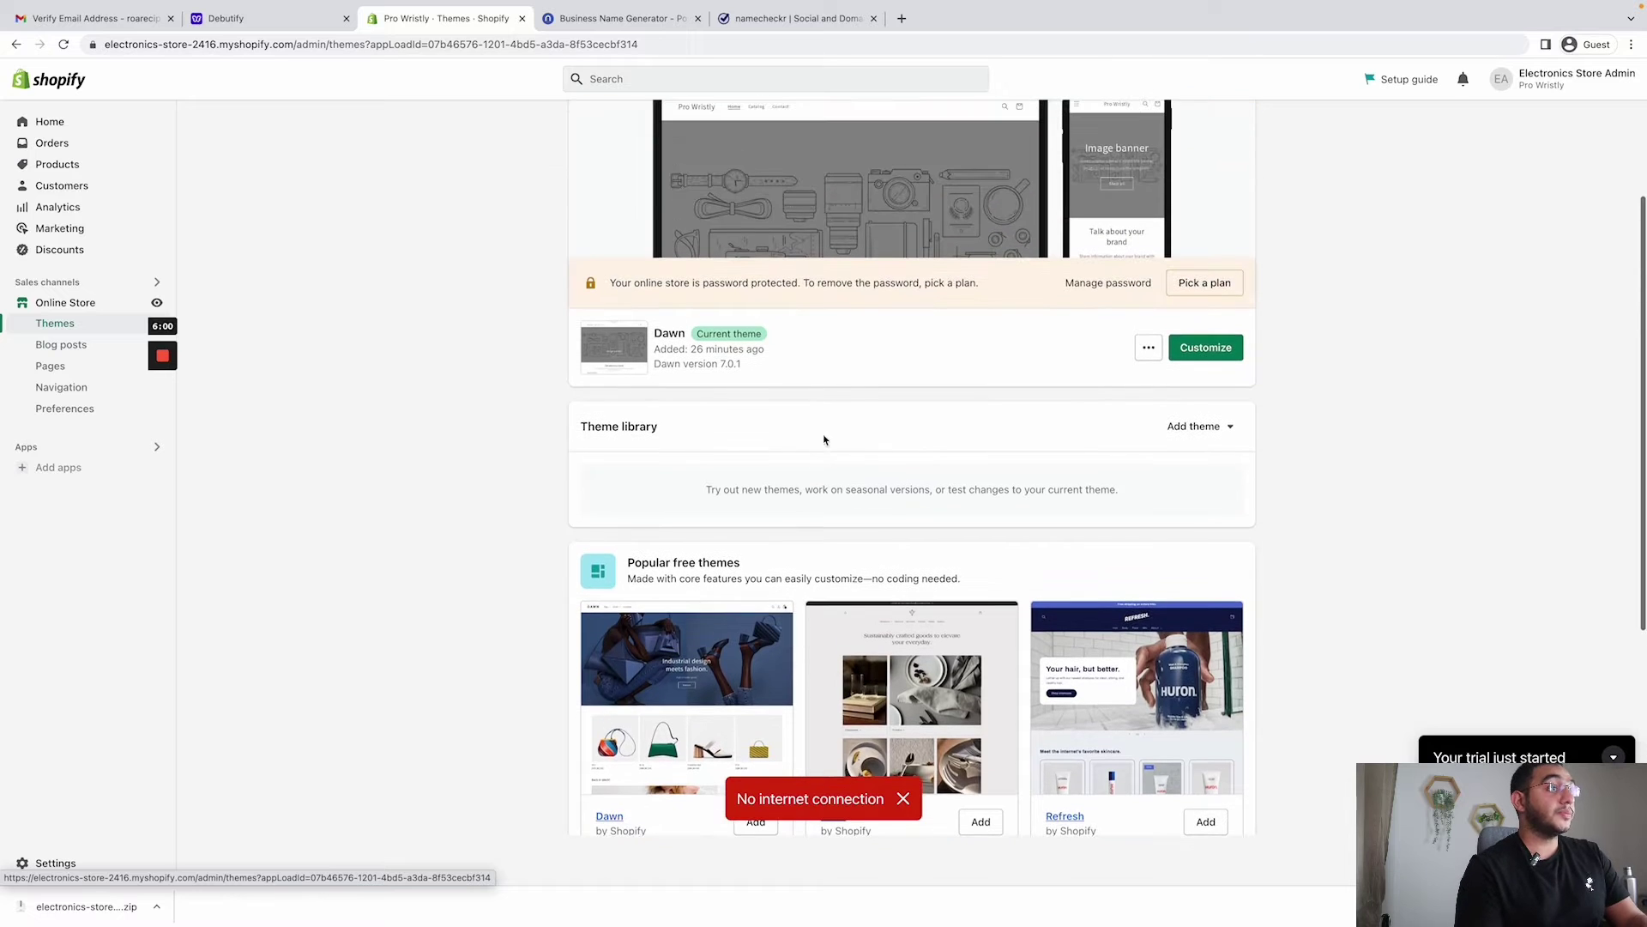
pyautogui.click(1202, 429)
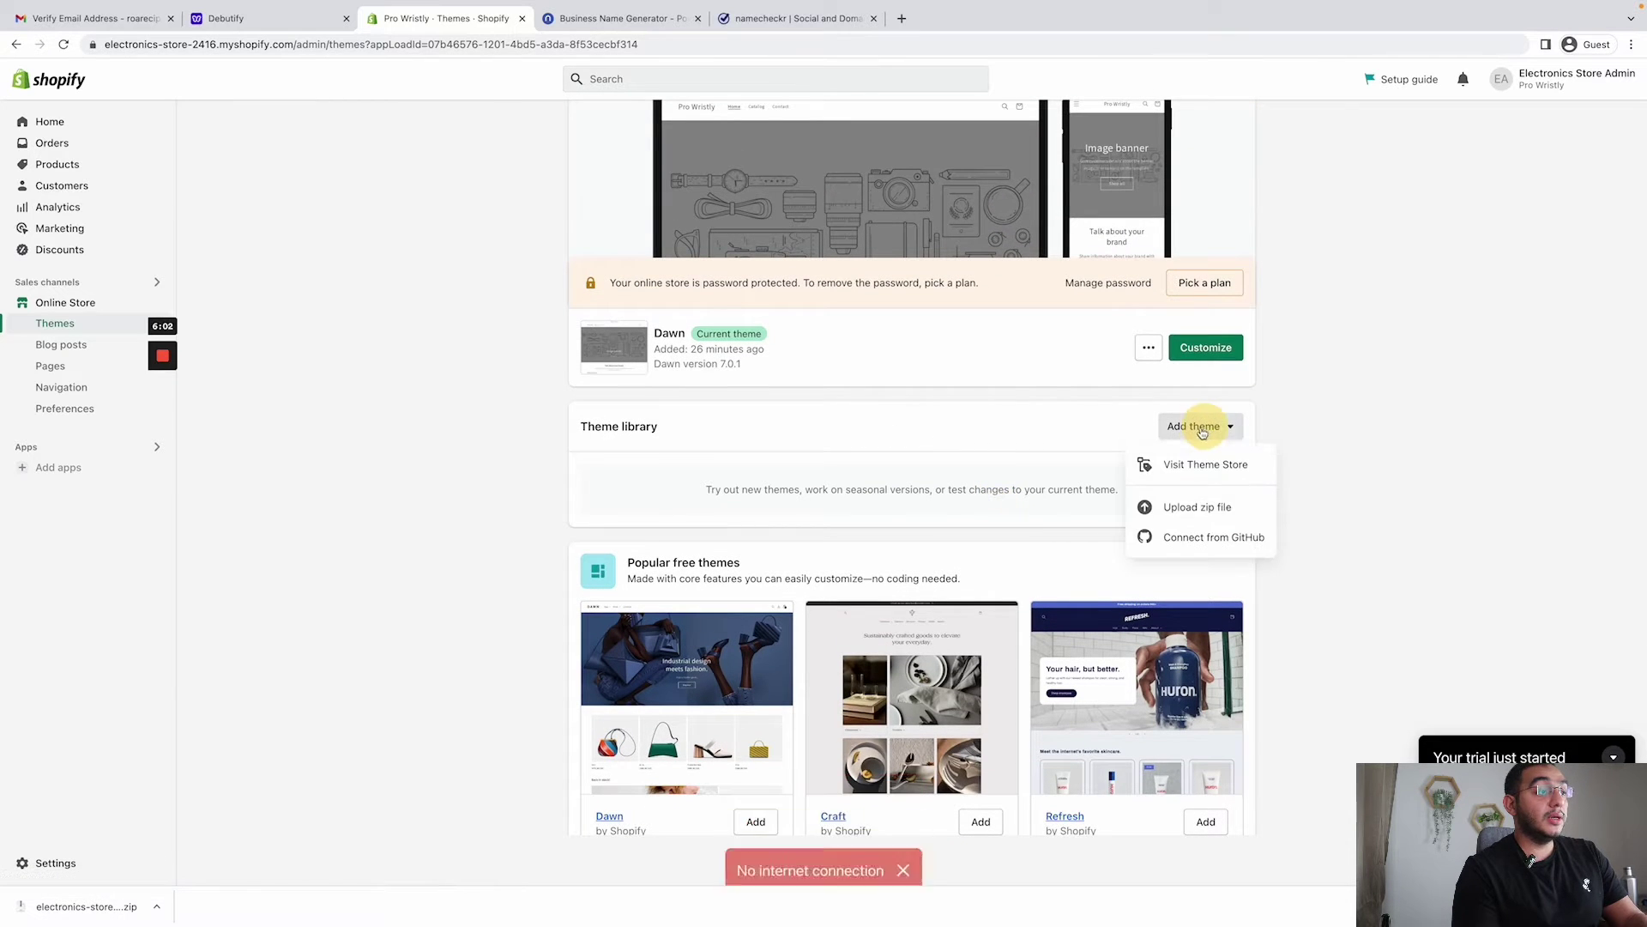
pyautogui.click(1181, 513)
pyautogui.moveTo(100, 920); pyautogui.dragTo(747, 502)
pyautogui.click(998, 592)
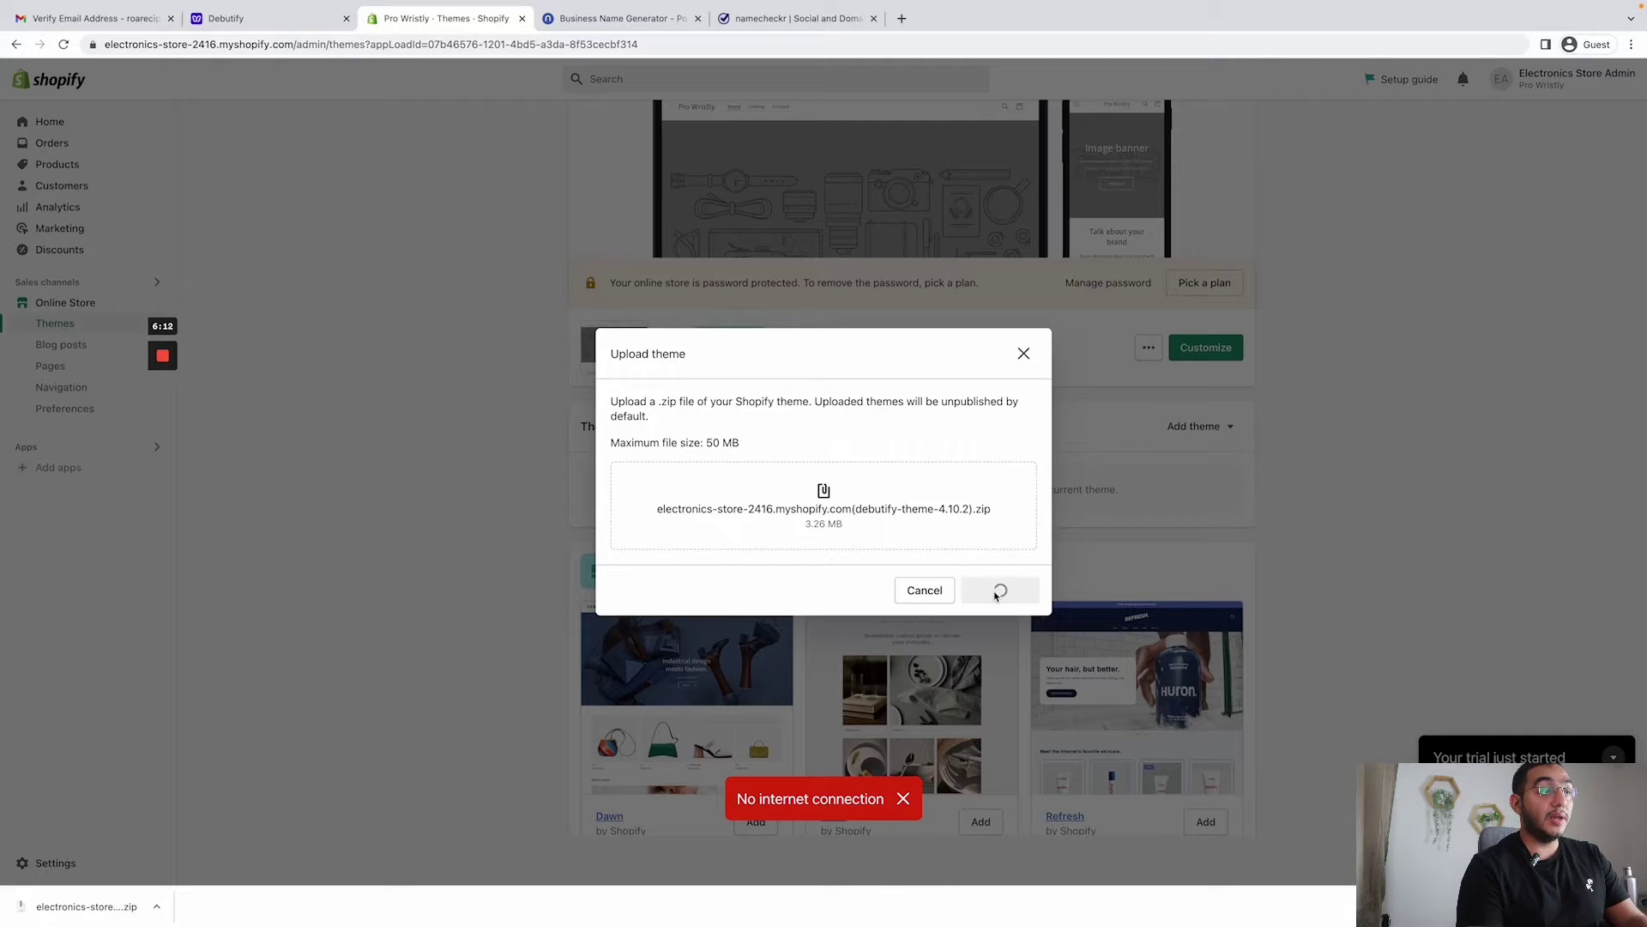
pyautogui.click(906, 800)
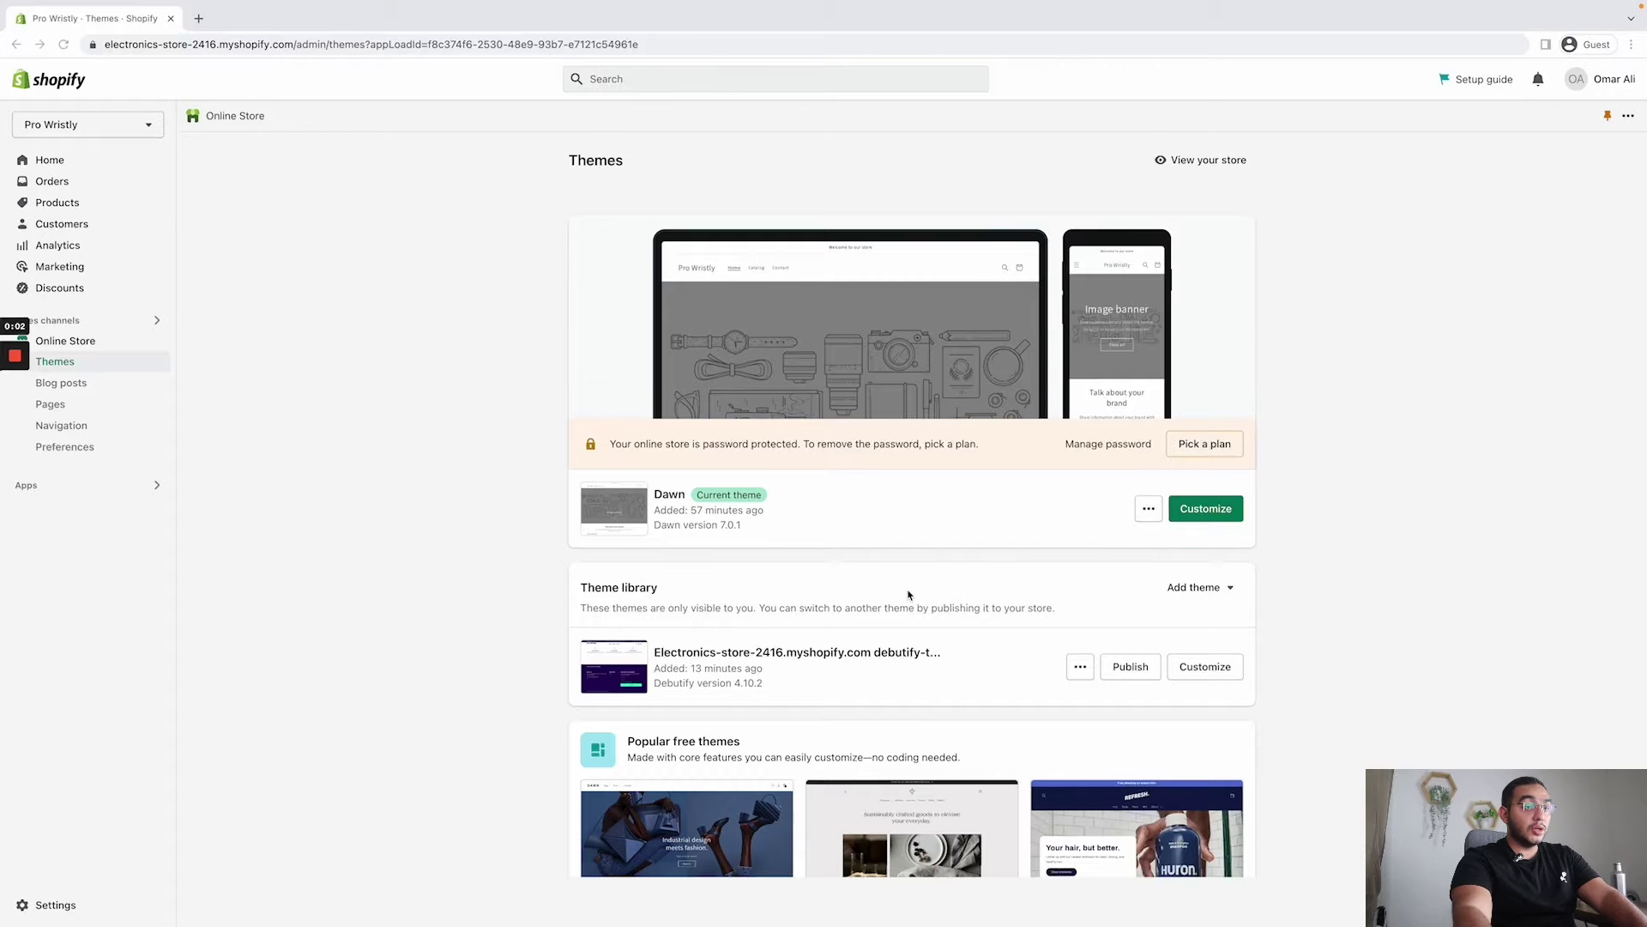
# - Publish the Debutify theme and open it in the theme customizer
pyautogui.scroll(-2, 908, 594)
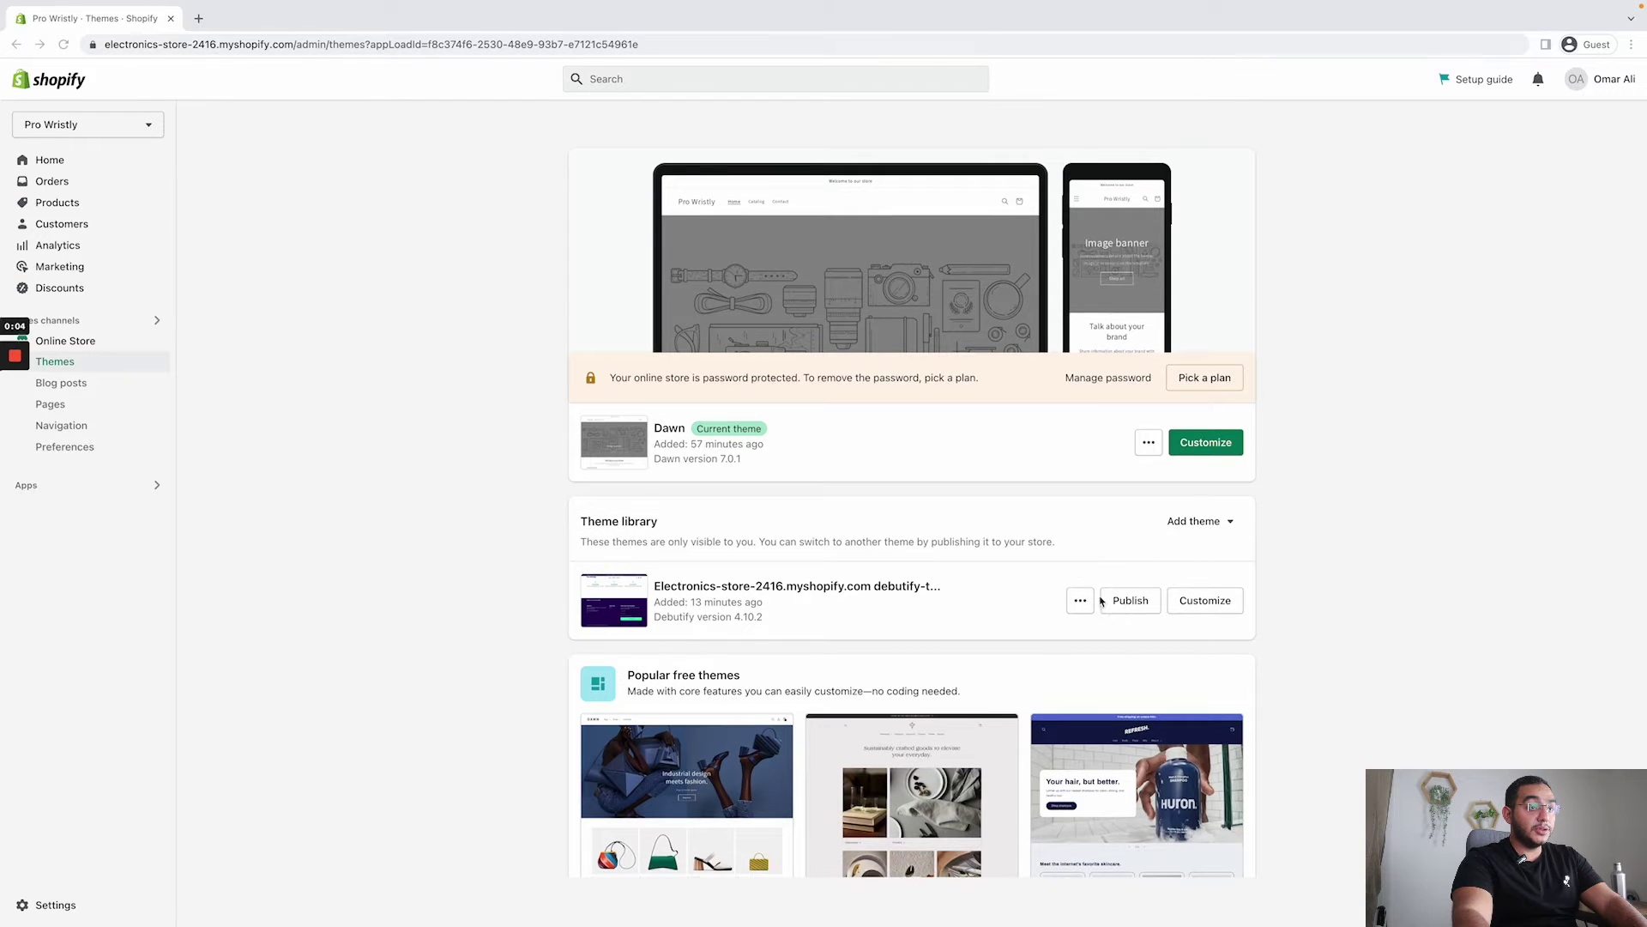
pyautogui.click(1129, 601)
pyautogui.click(1009, 629)
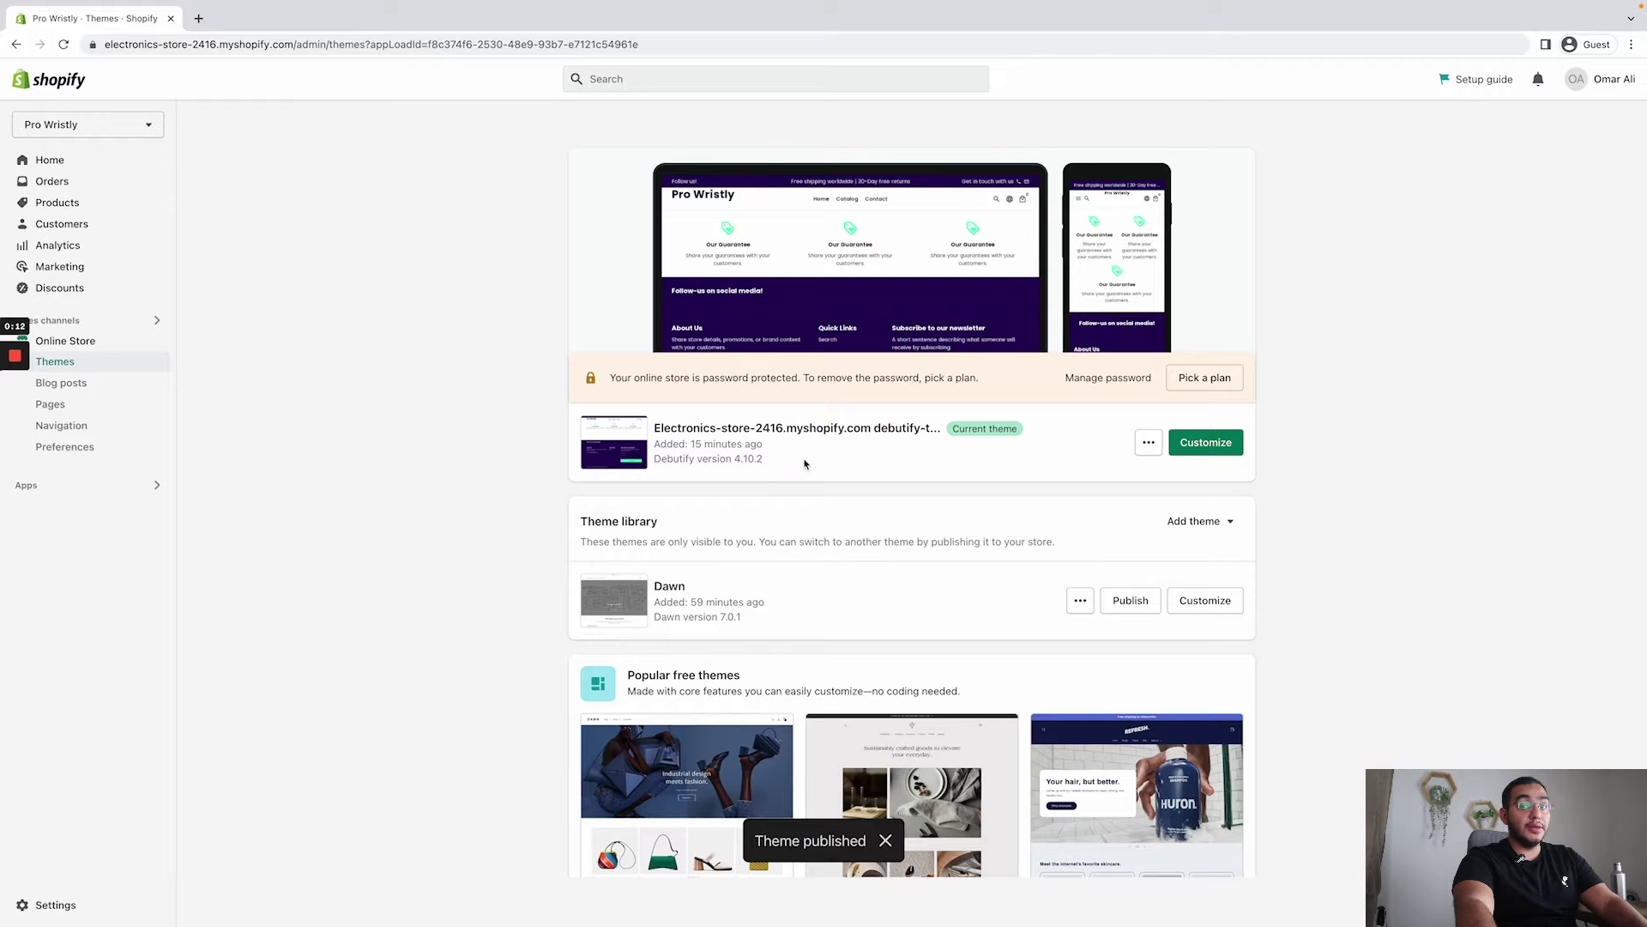
pyautogui.click(1224, 449)
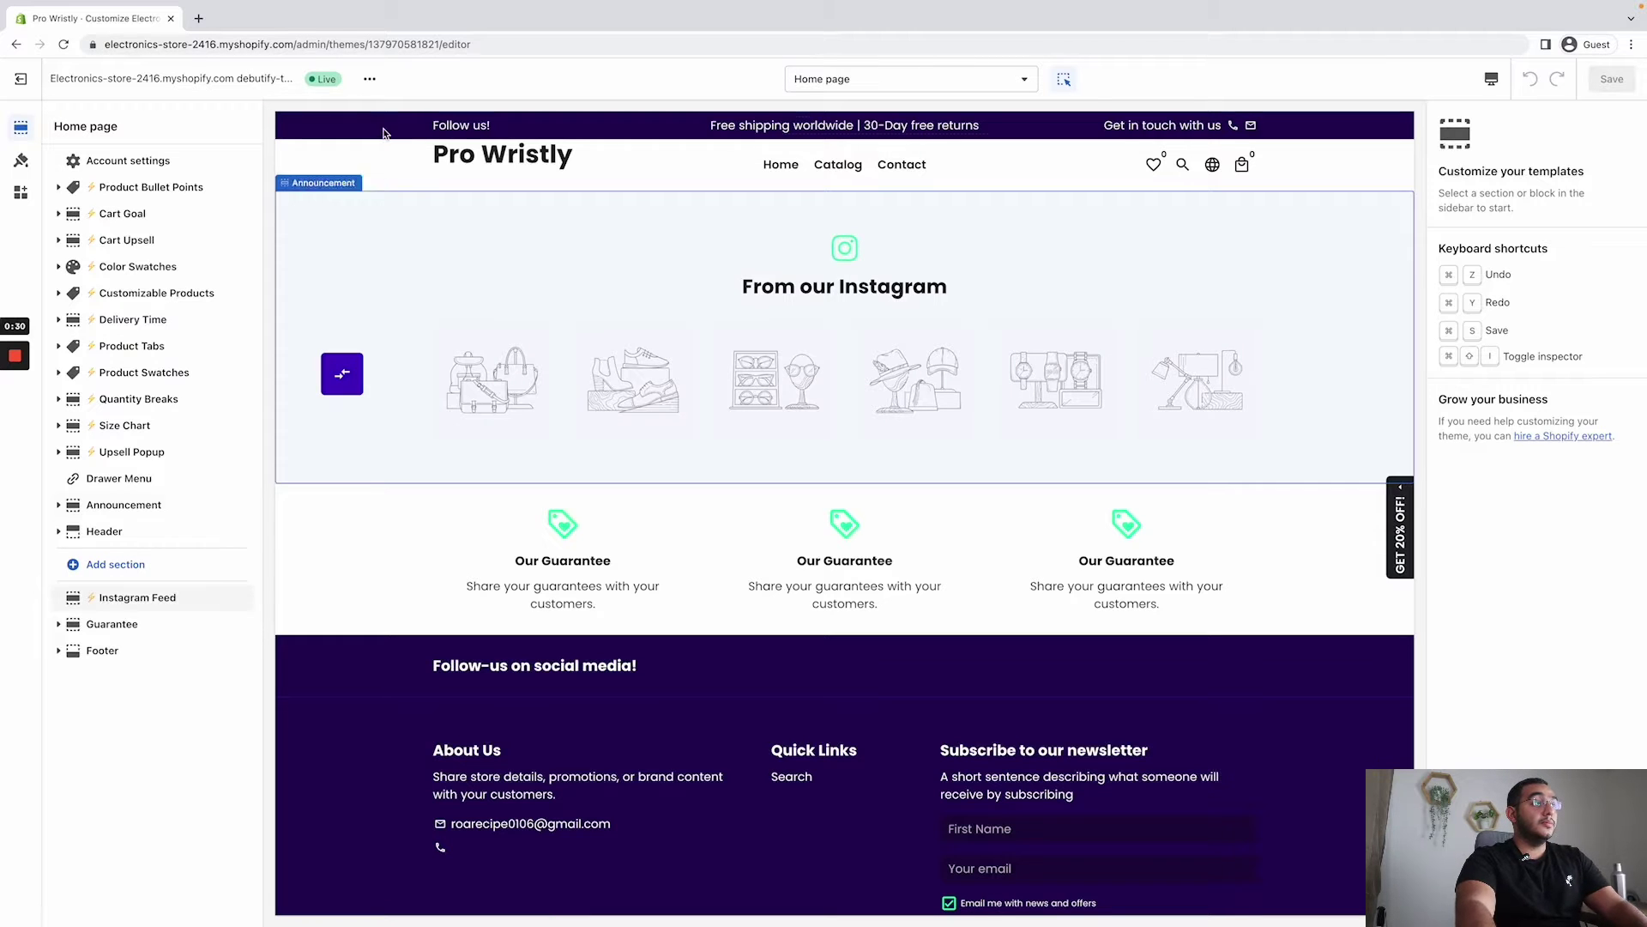
# - Set the ProWristly image as the header's default logo
pyautogui.click(376, 179)
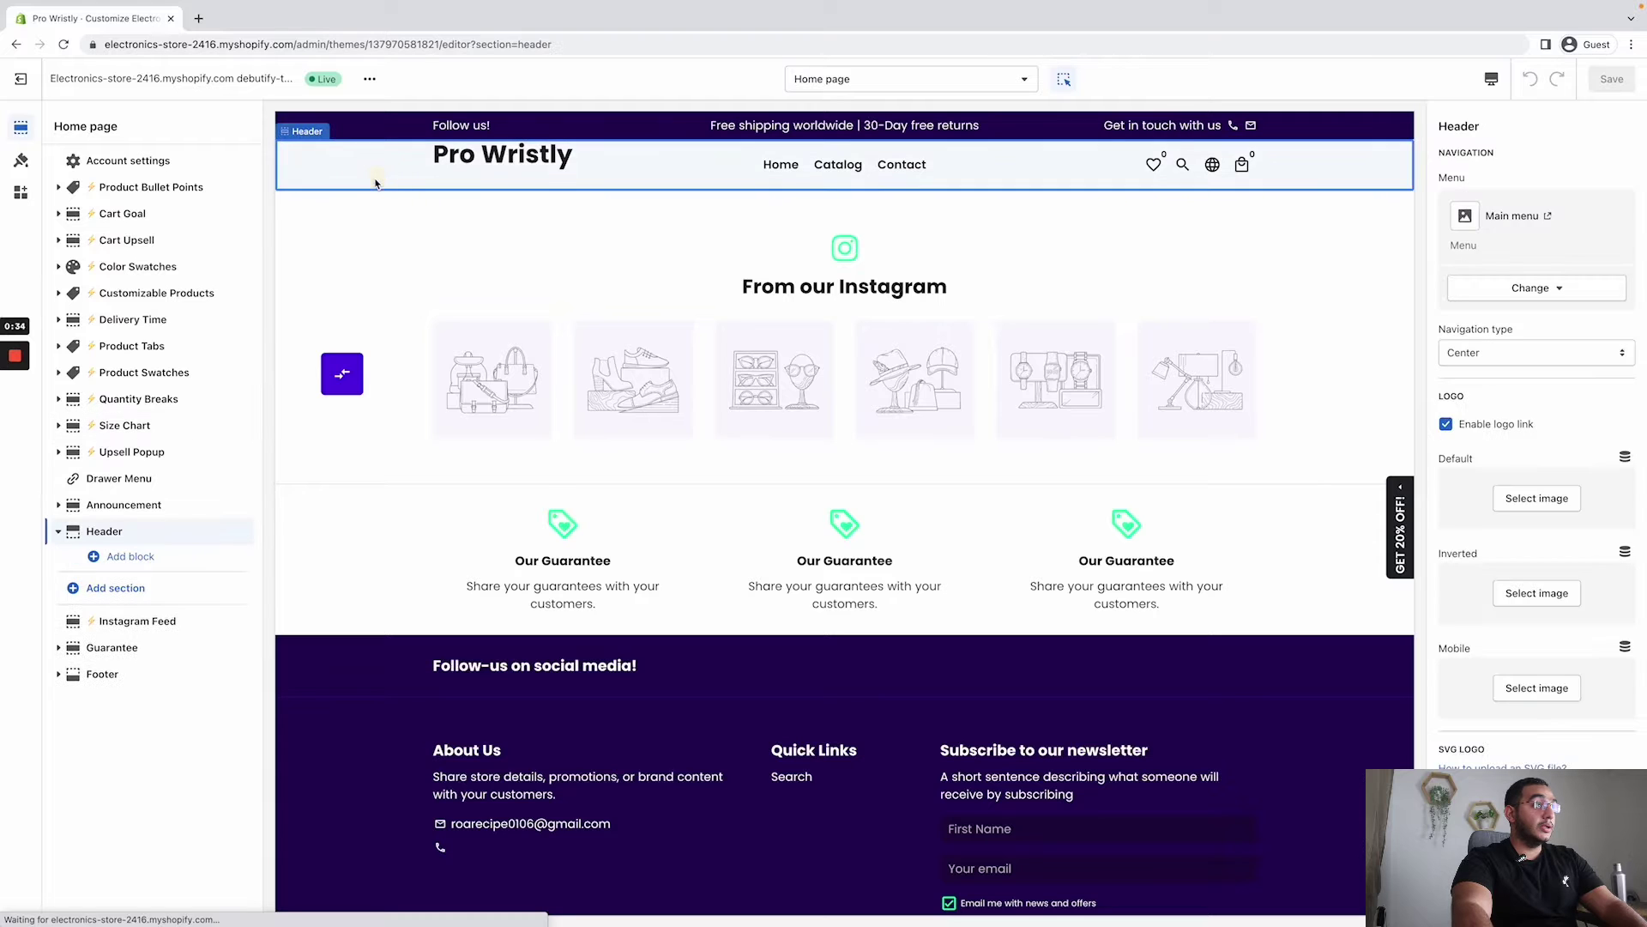
pyautogui.click(1536, 506)
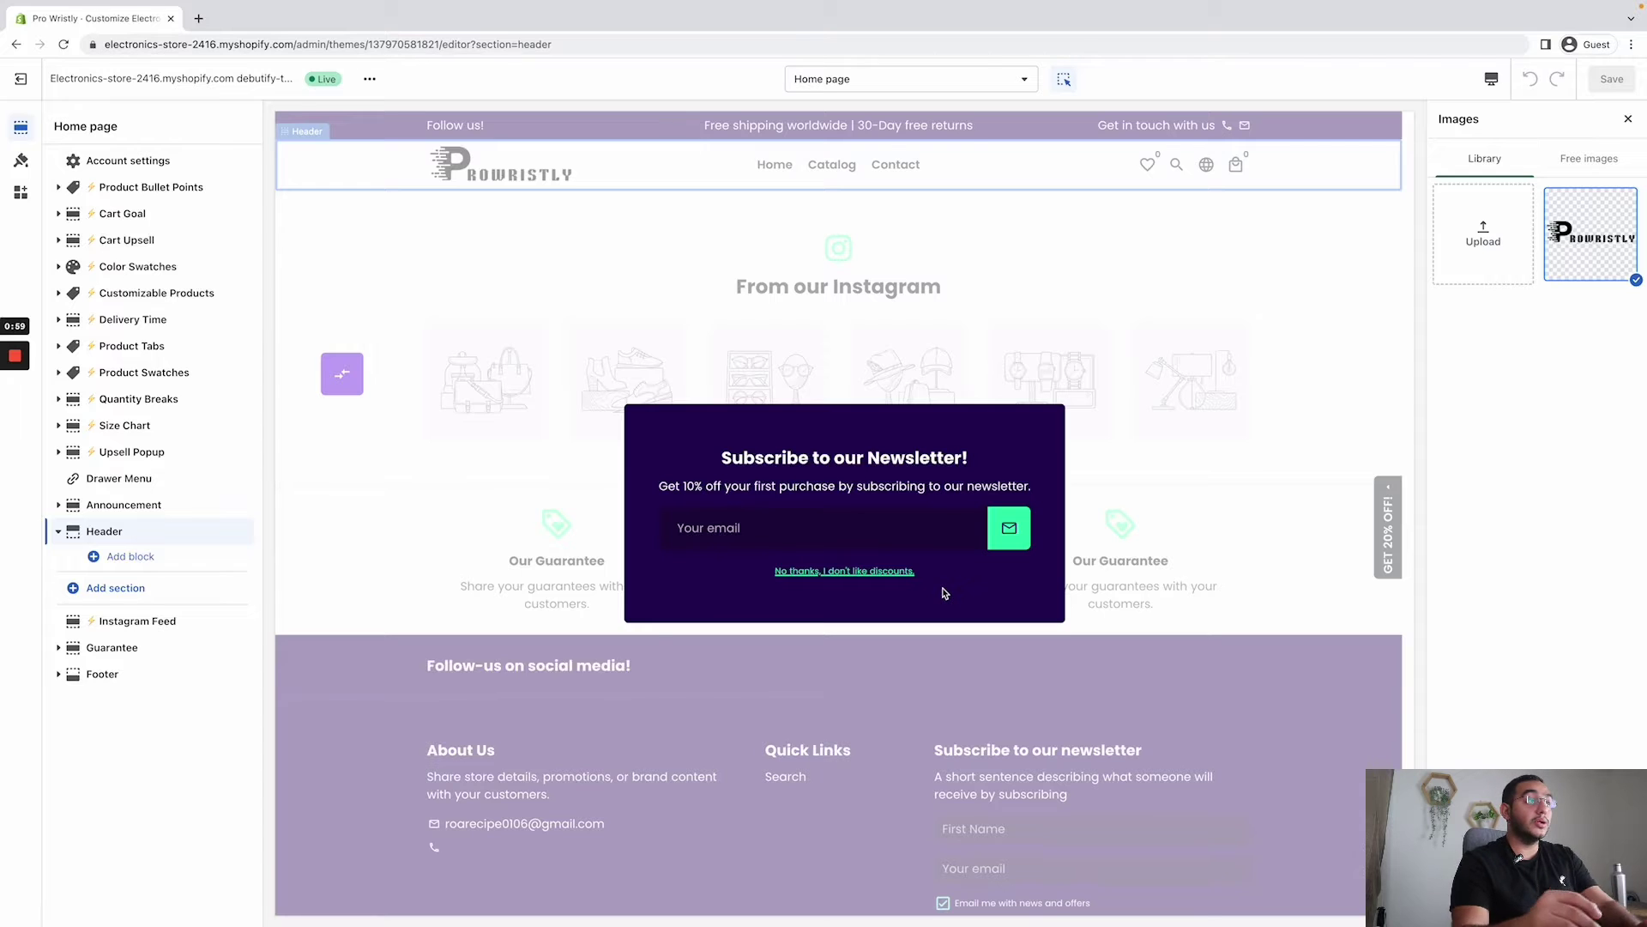
pyautogui.click(882, 570)
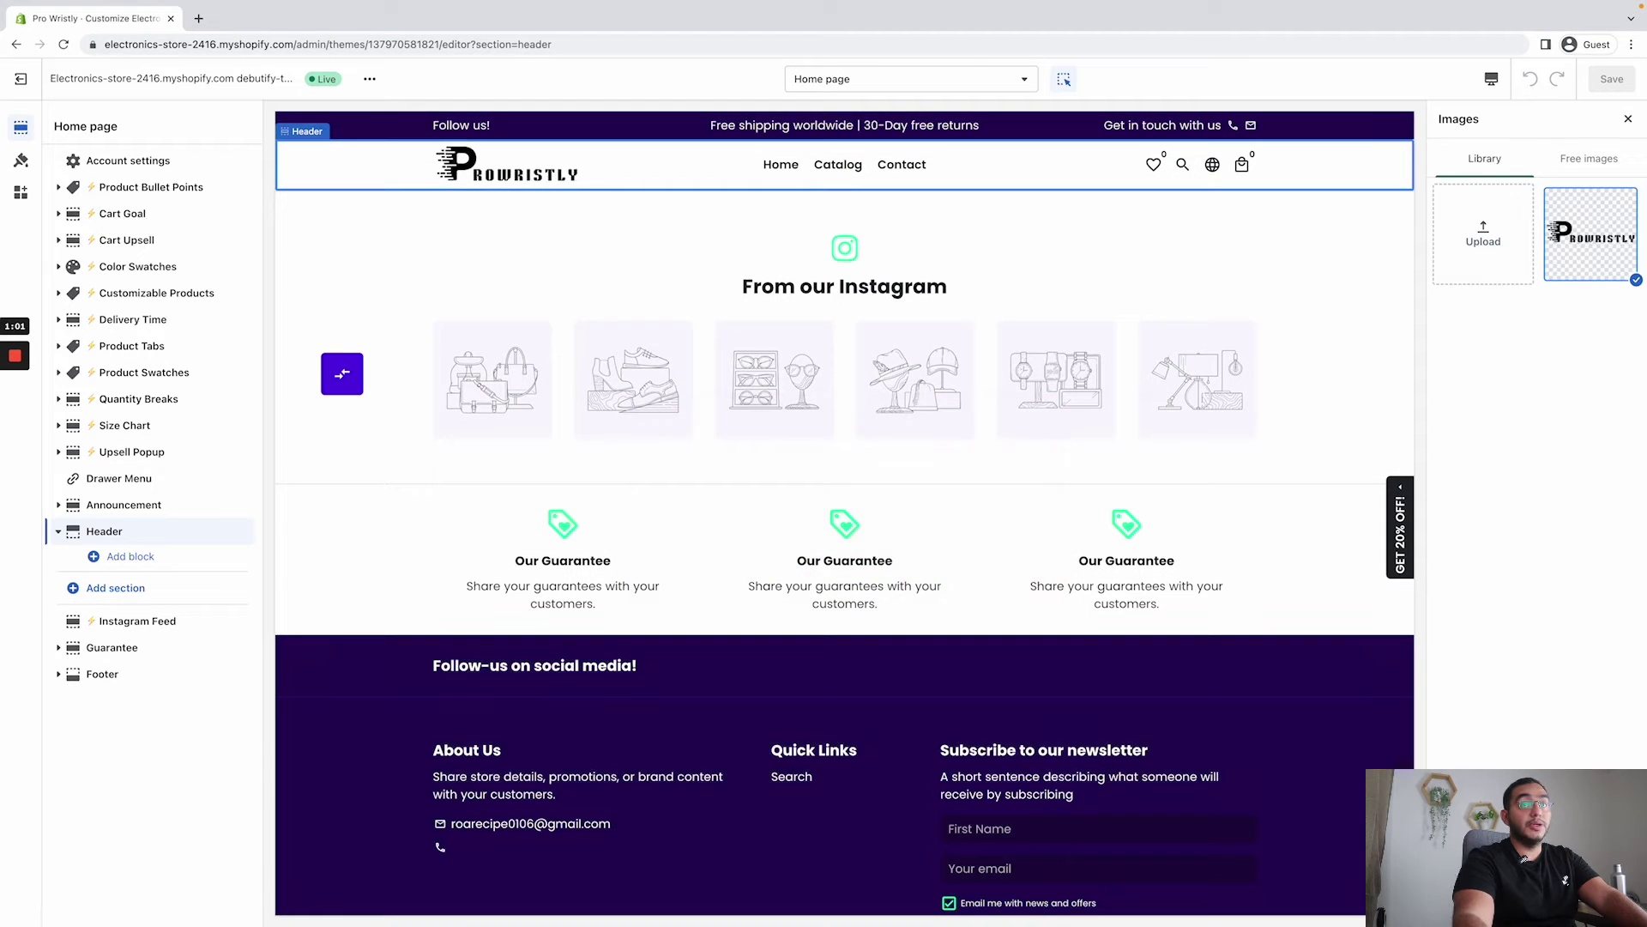
pyautogui.click(1603, 901)
pyautogui.scroll(-3, 1533, 551)
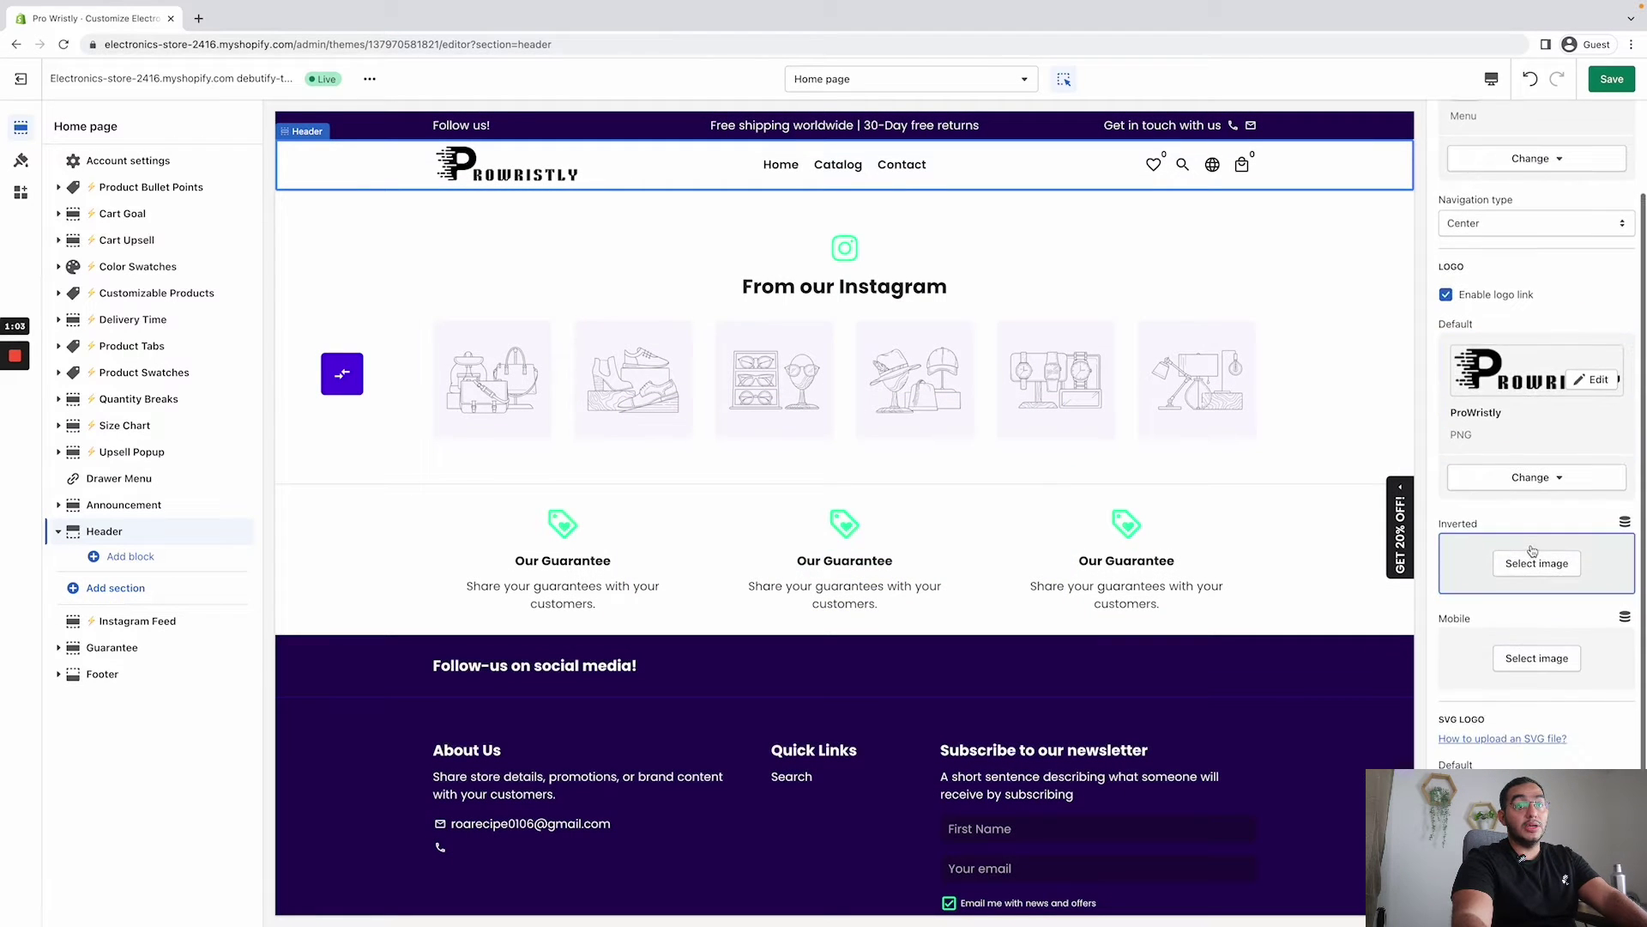
# - Use the ProWristly image for the inverted and mobile logos and save the theme
pyautogui.click(1532, 551)
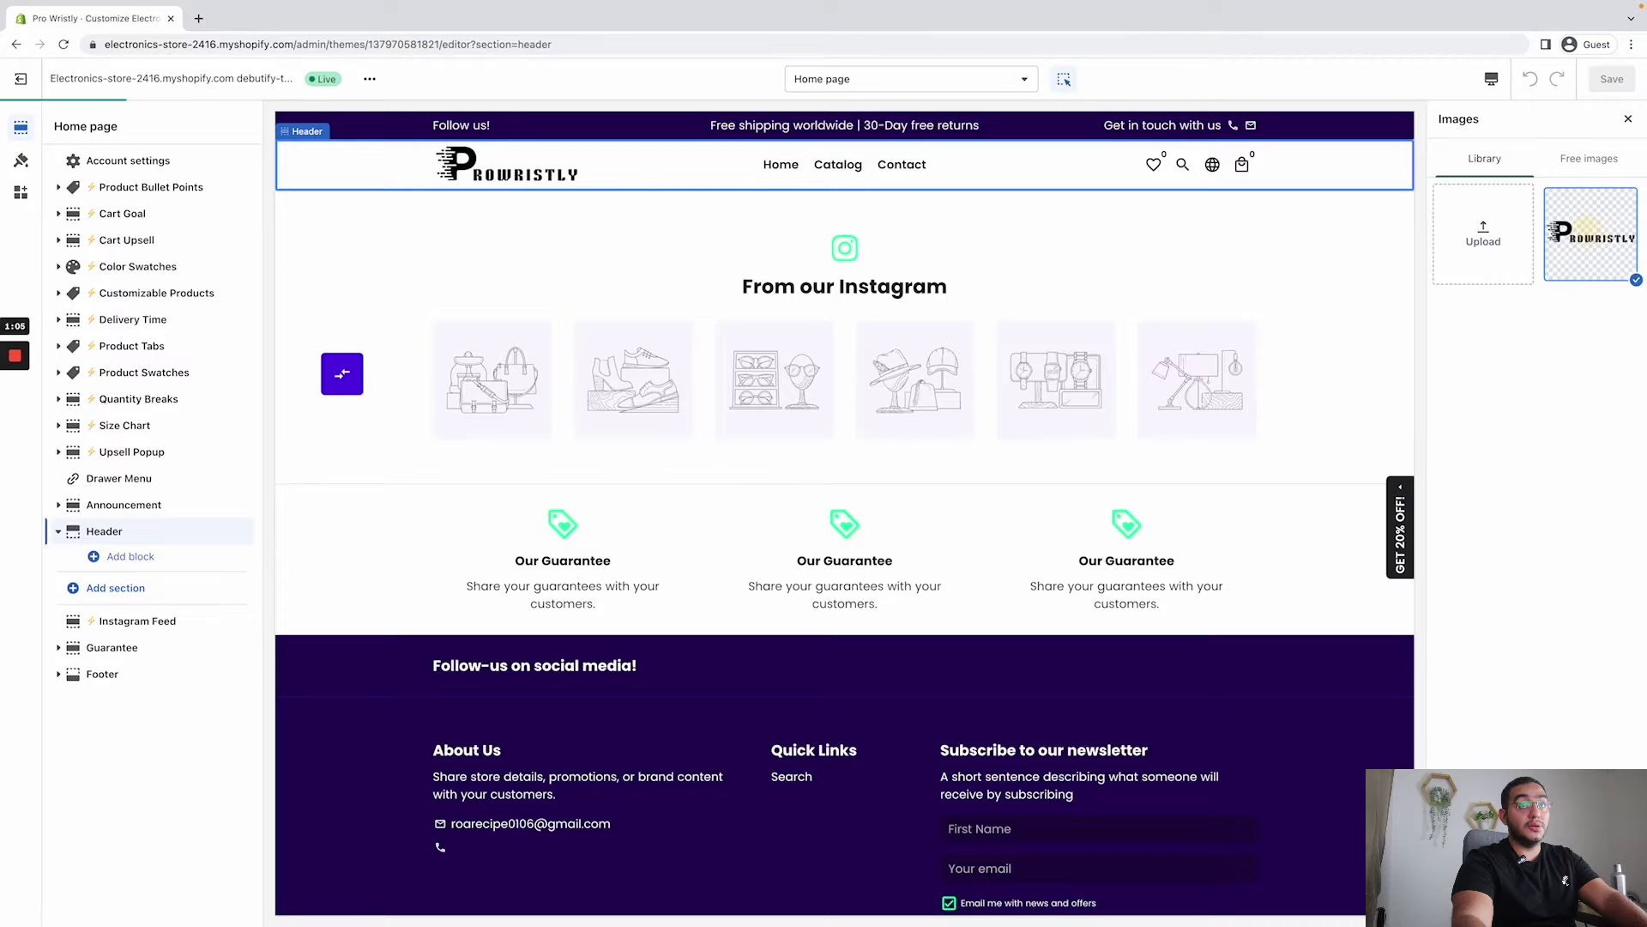
pyautogui.click(1517, 749)
pyautogui.click(1596, 266)
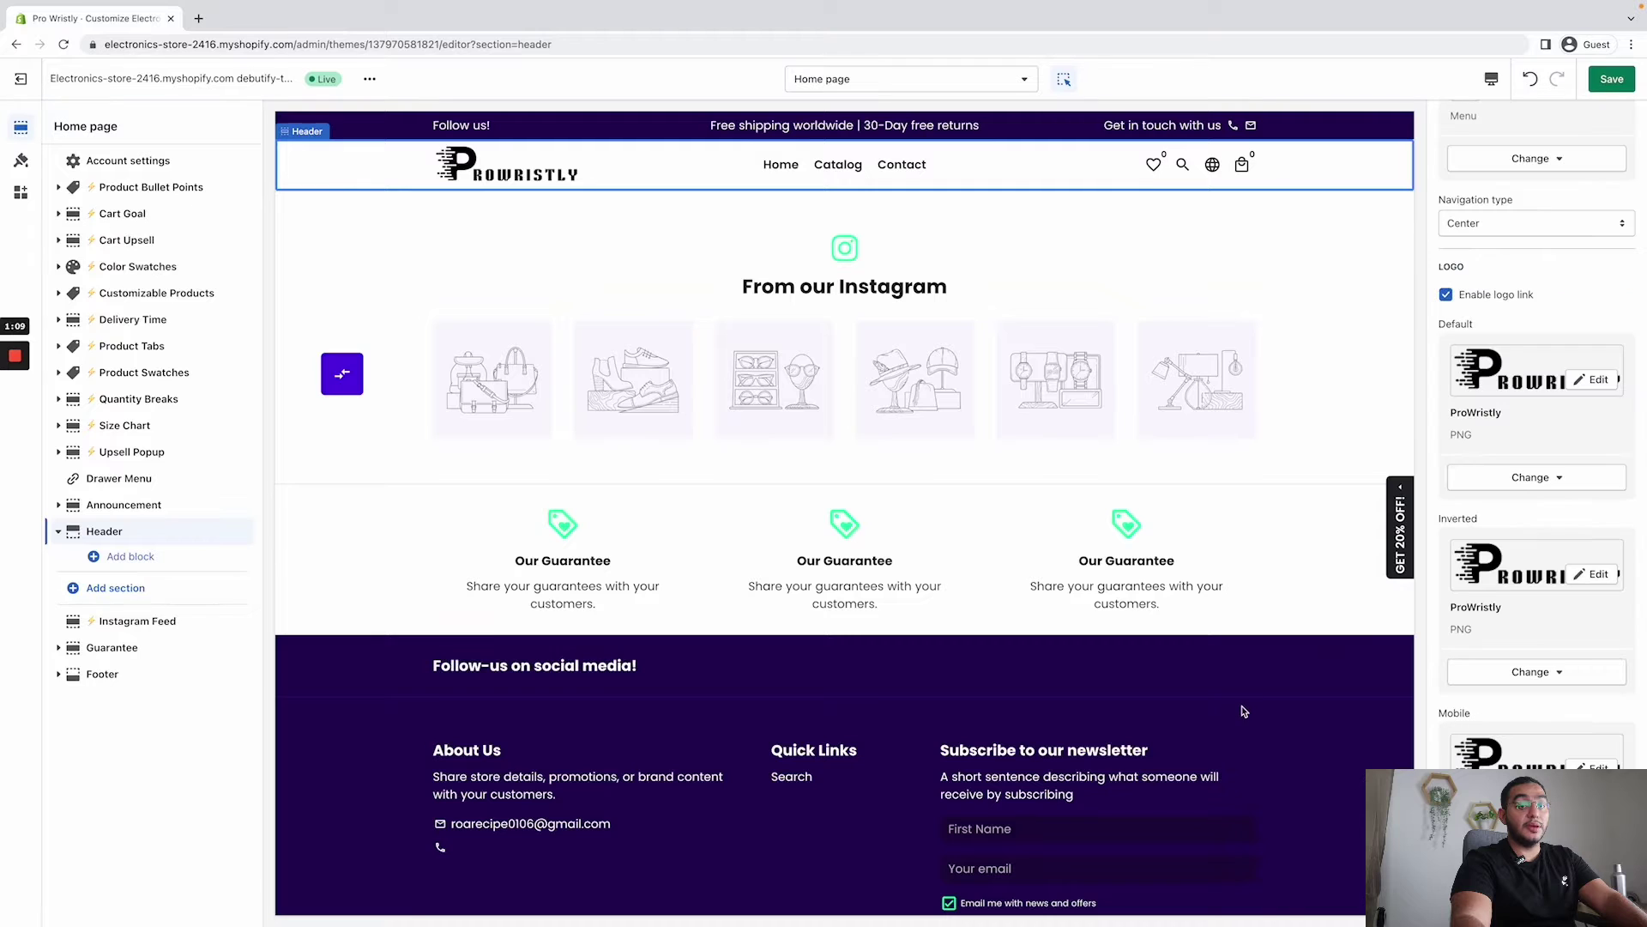
pyautogui.press('super+s')
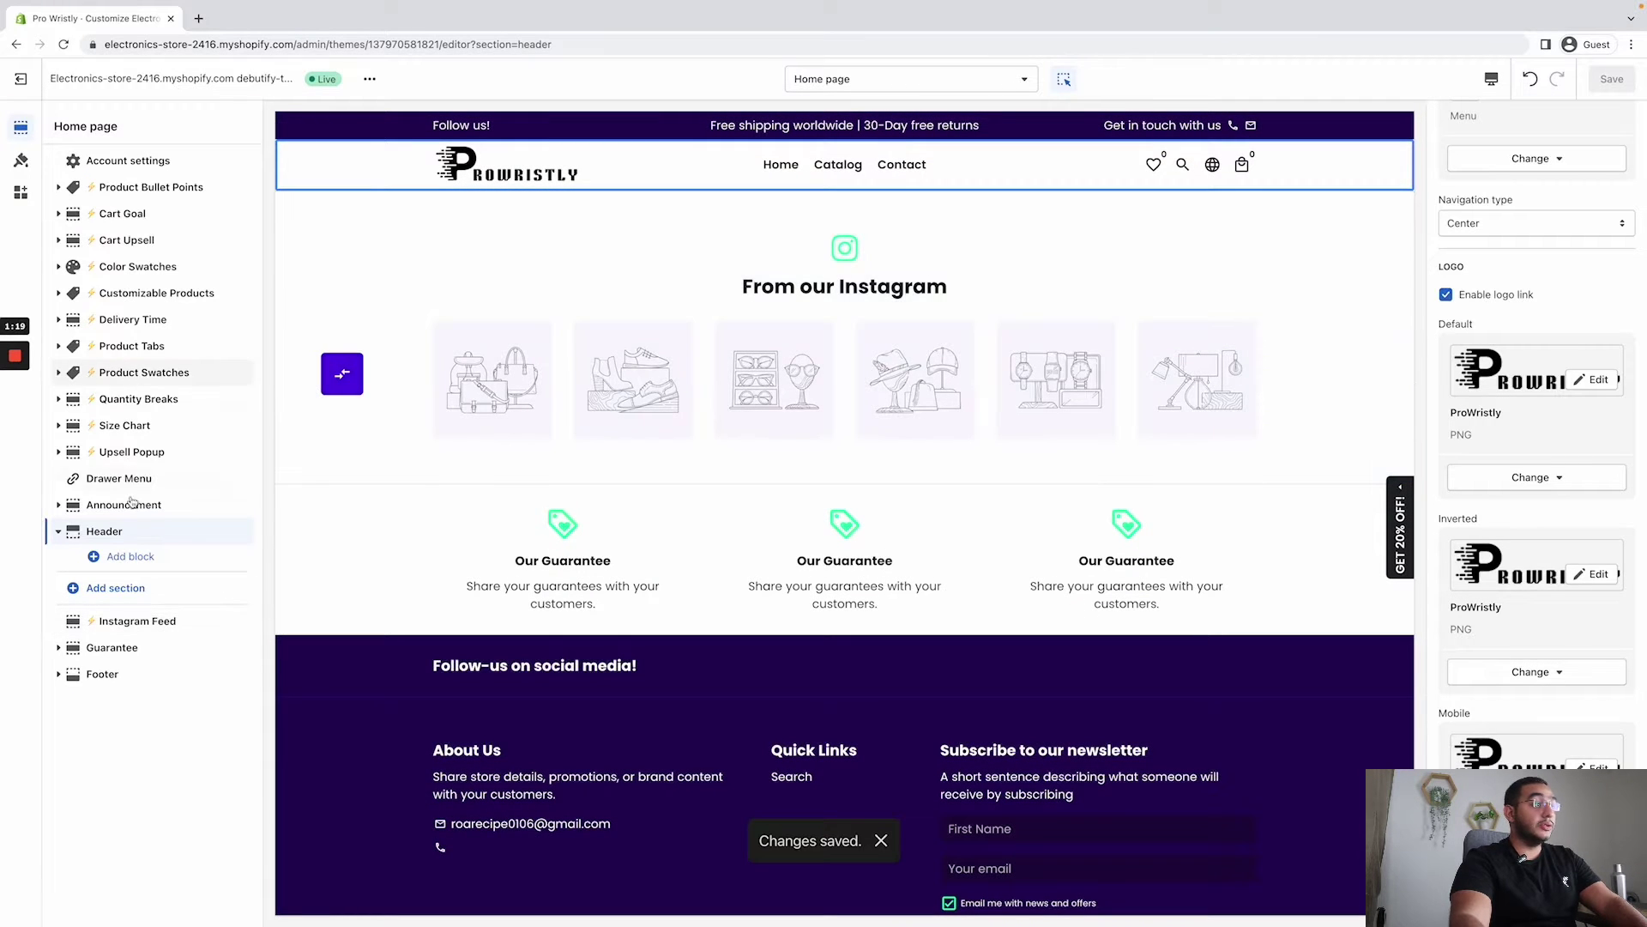
# - Add a Slideshow section to the home page, add one slide, and uncheck Show overlay
pyautogui.click(120, 591)
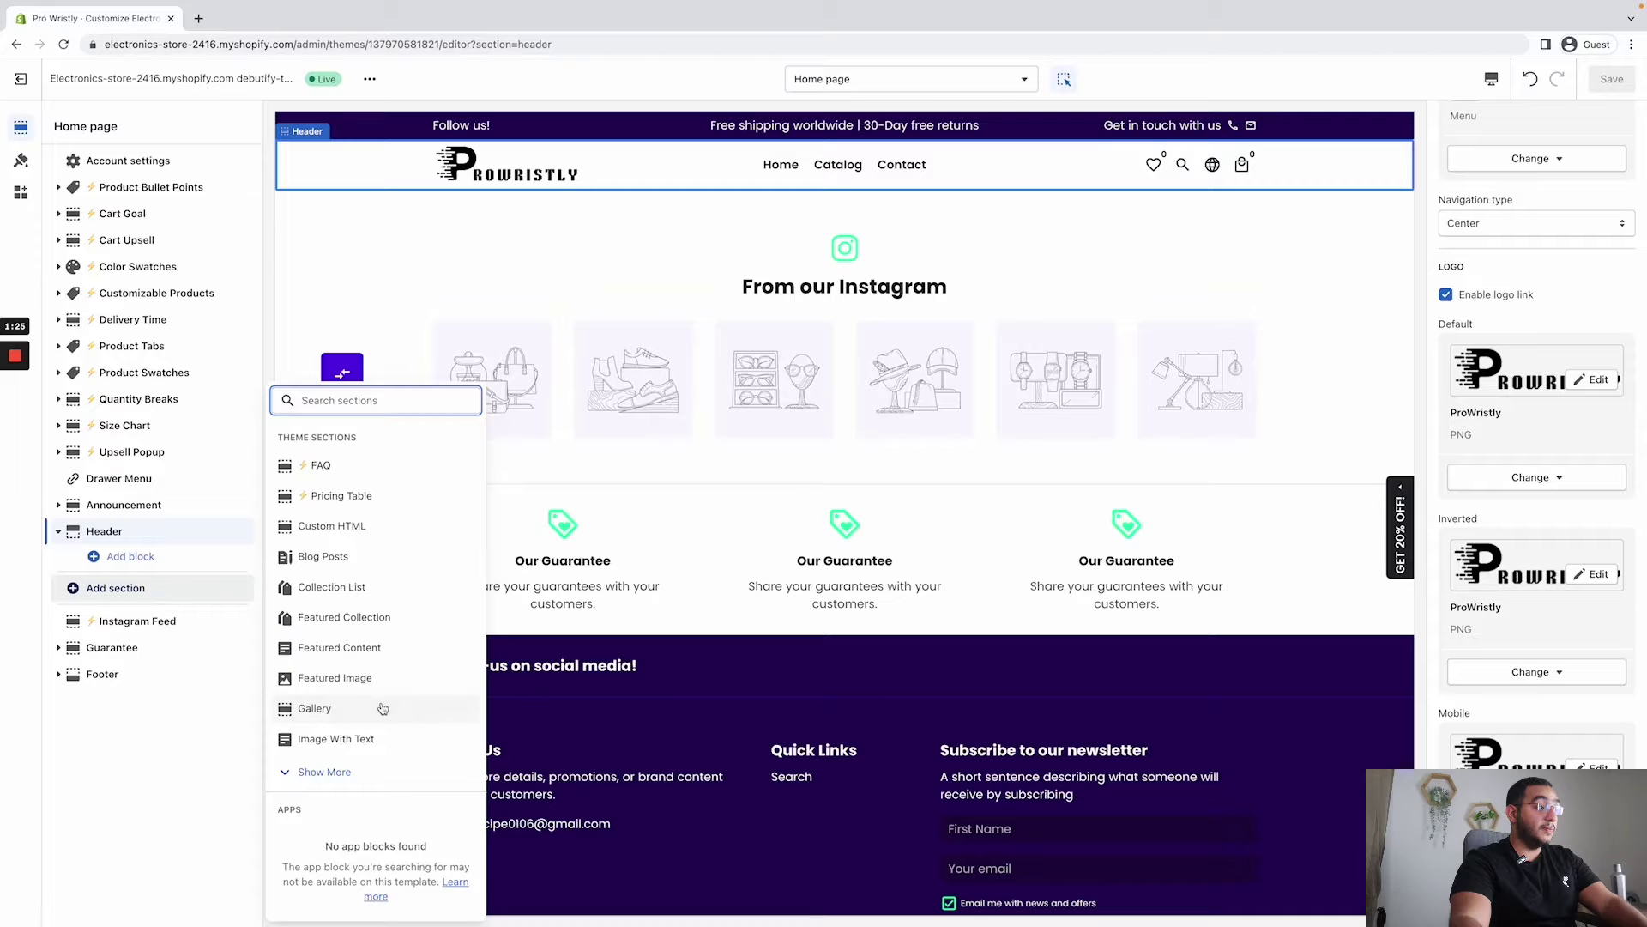
pyautogui.click(314, 774)
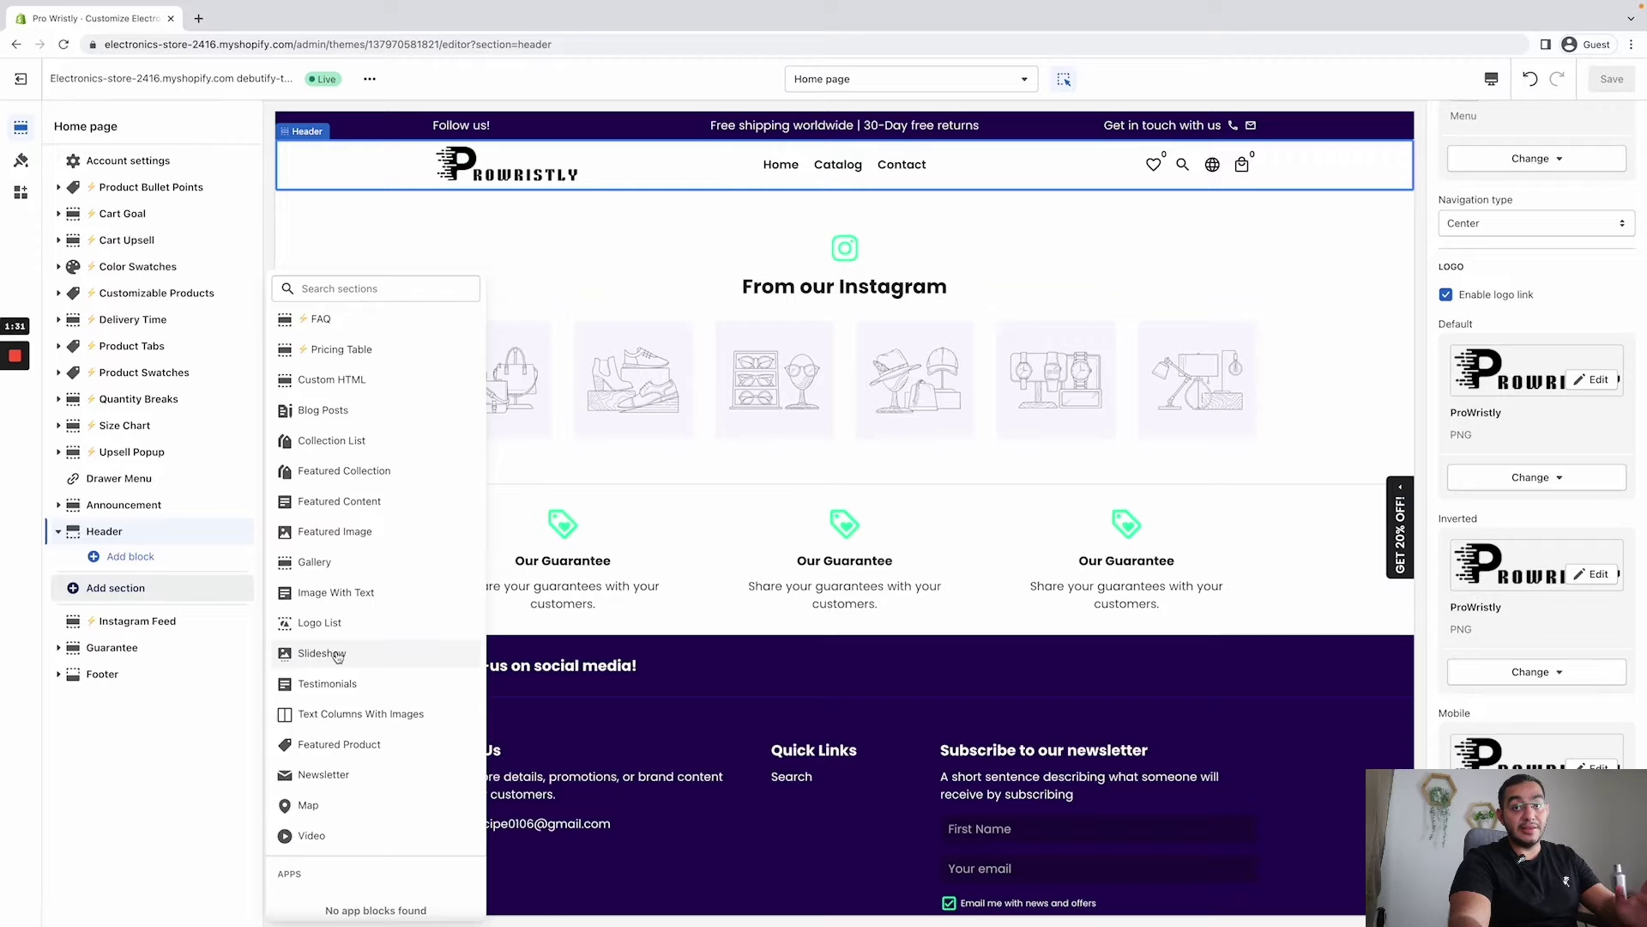
pyautogui.click(323, 654)
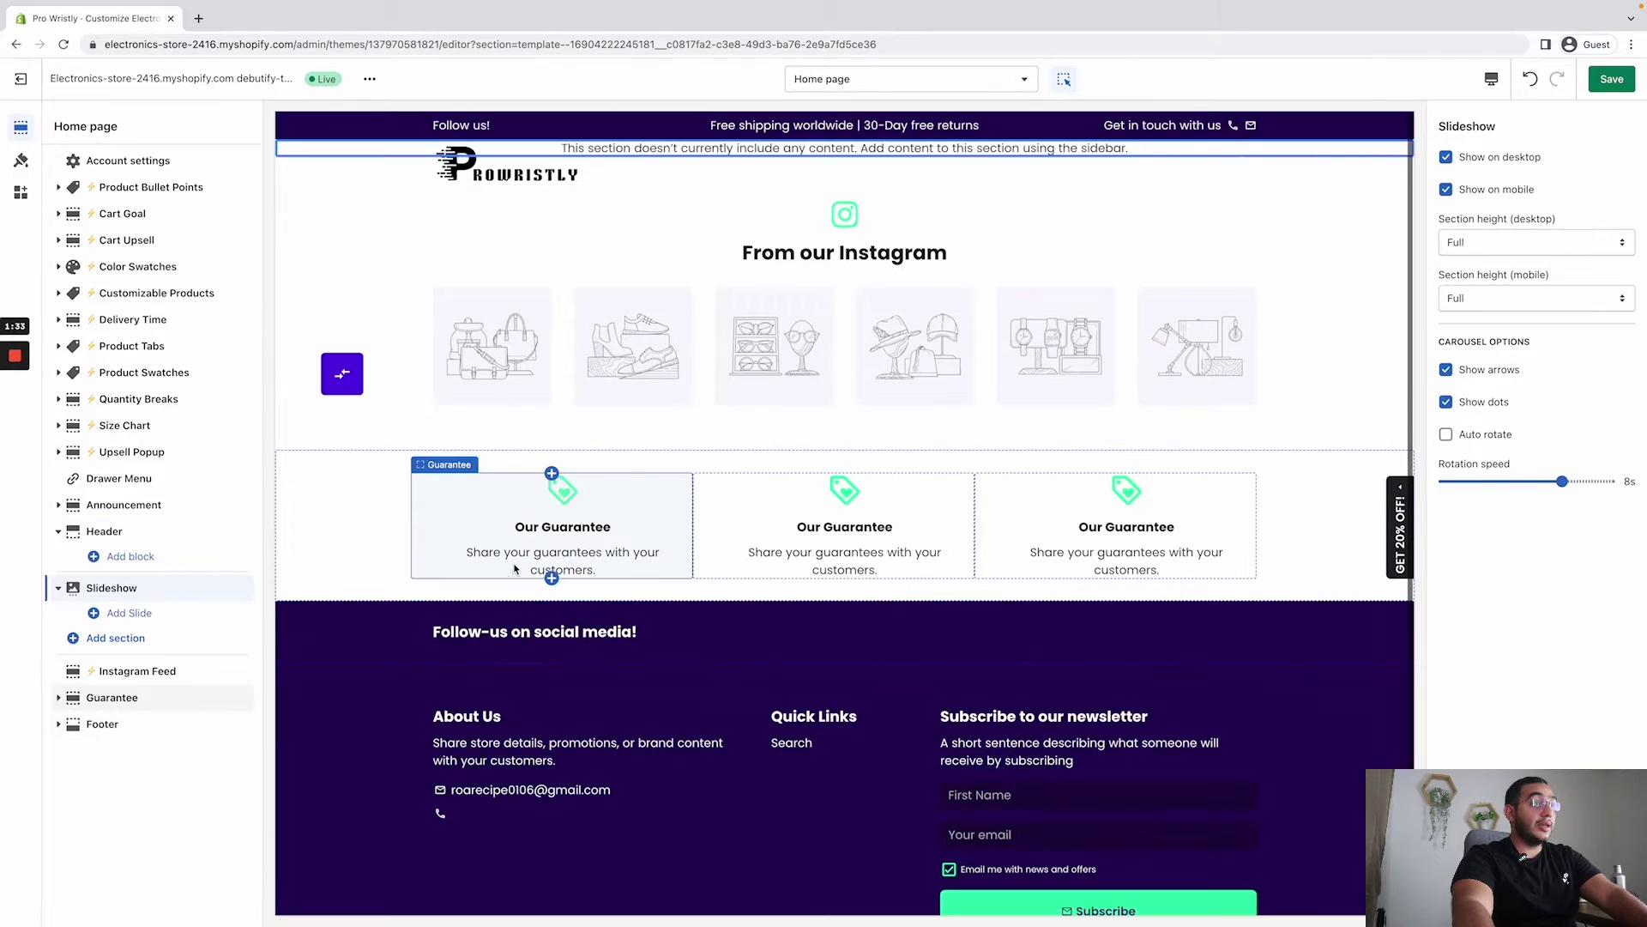
pyautogui.click(129, 613)
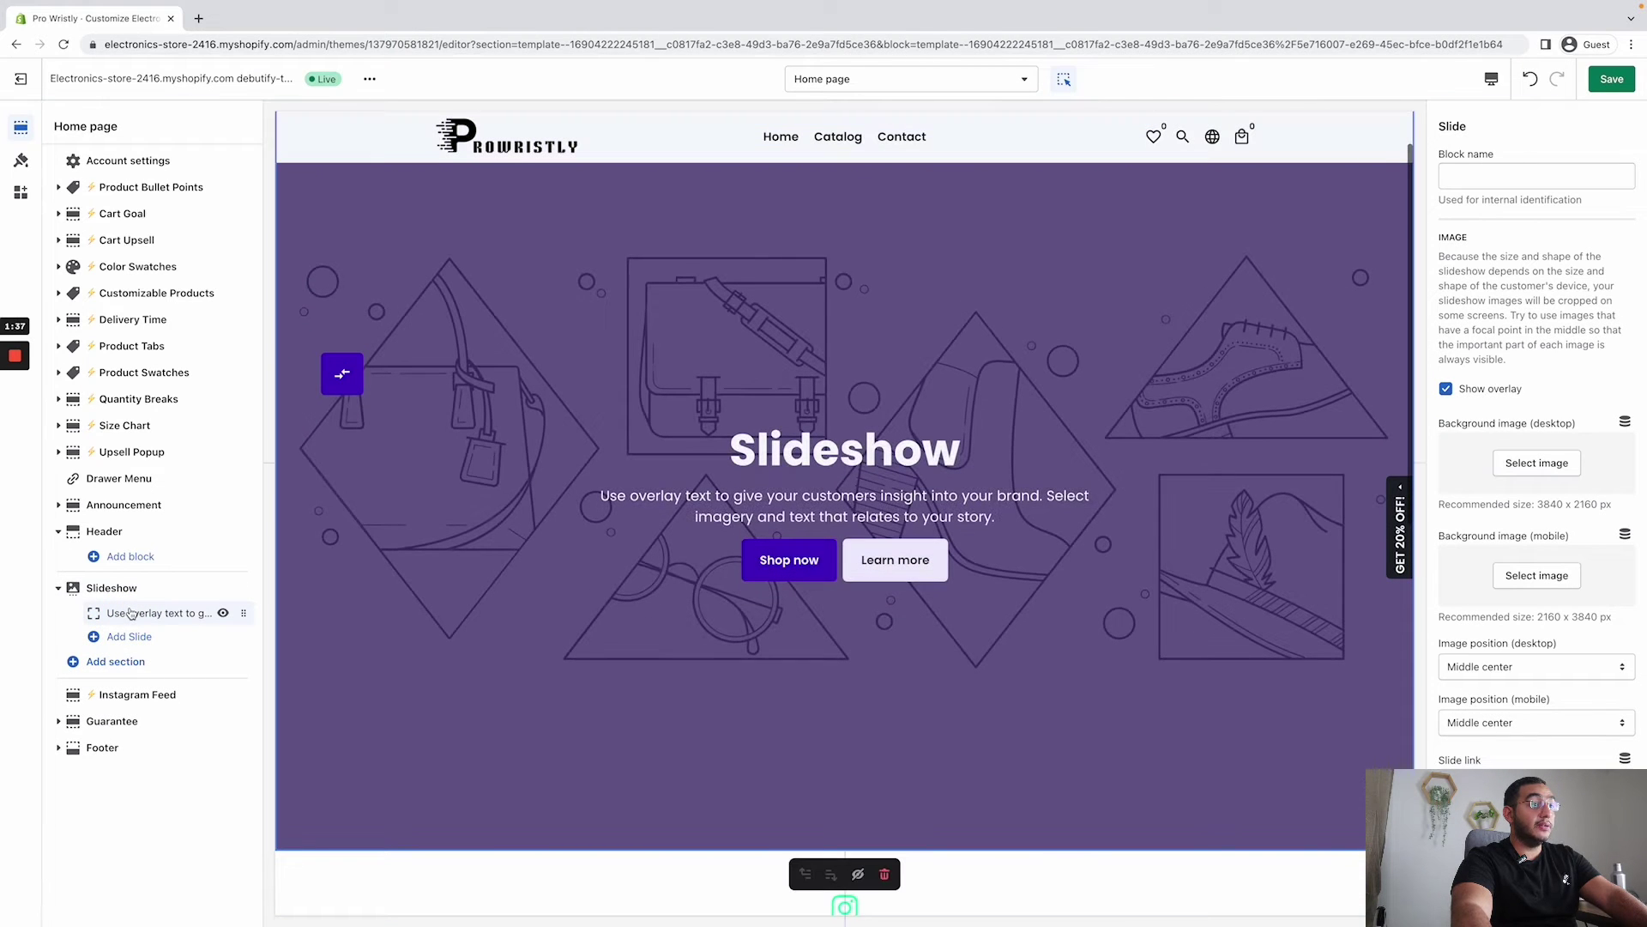
pyautogui.click(1446, 391)
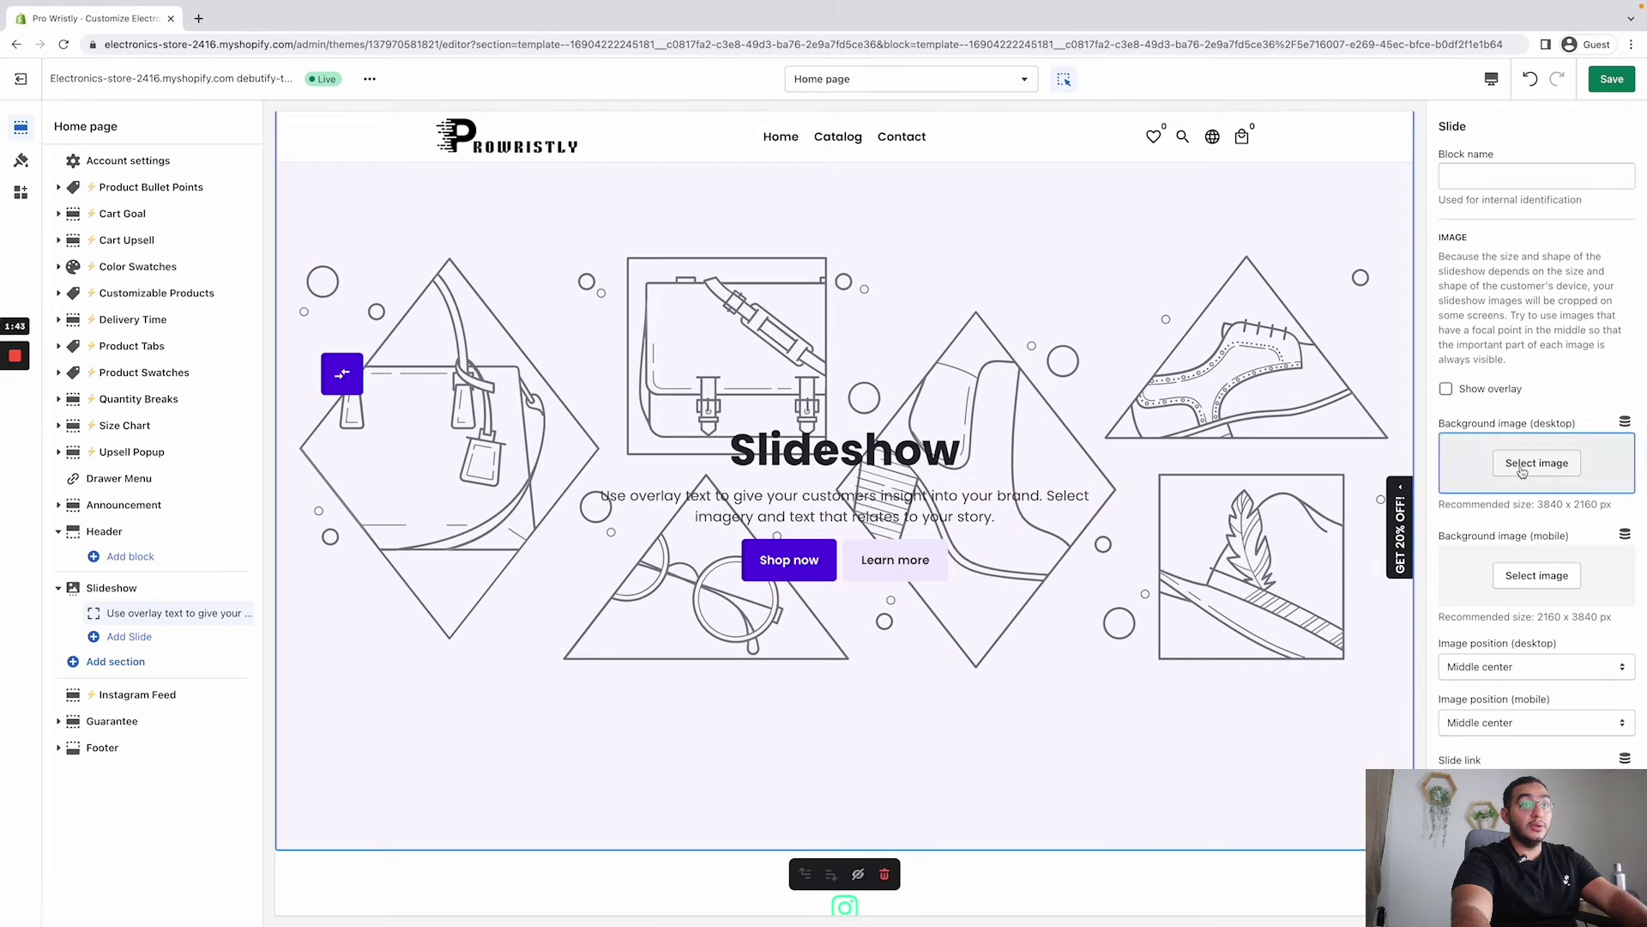
# - Set the barbell photo from a free-image 'fitness' search as the slide background and re-enable the overlay
pyautogui.click(1471, 465)
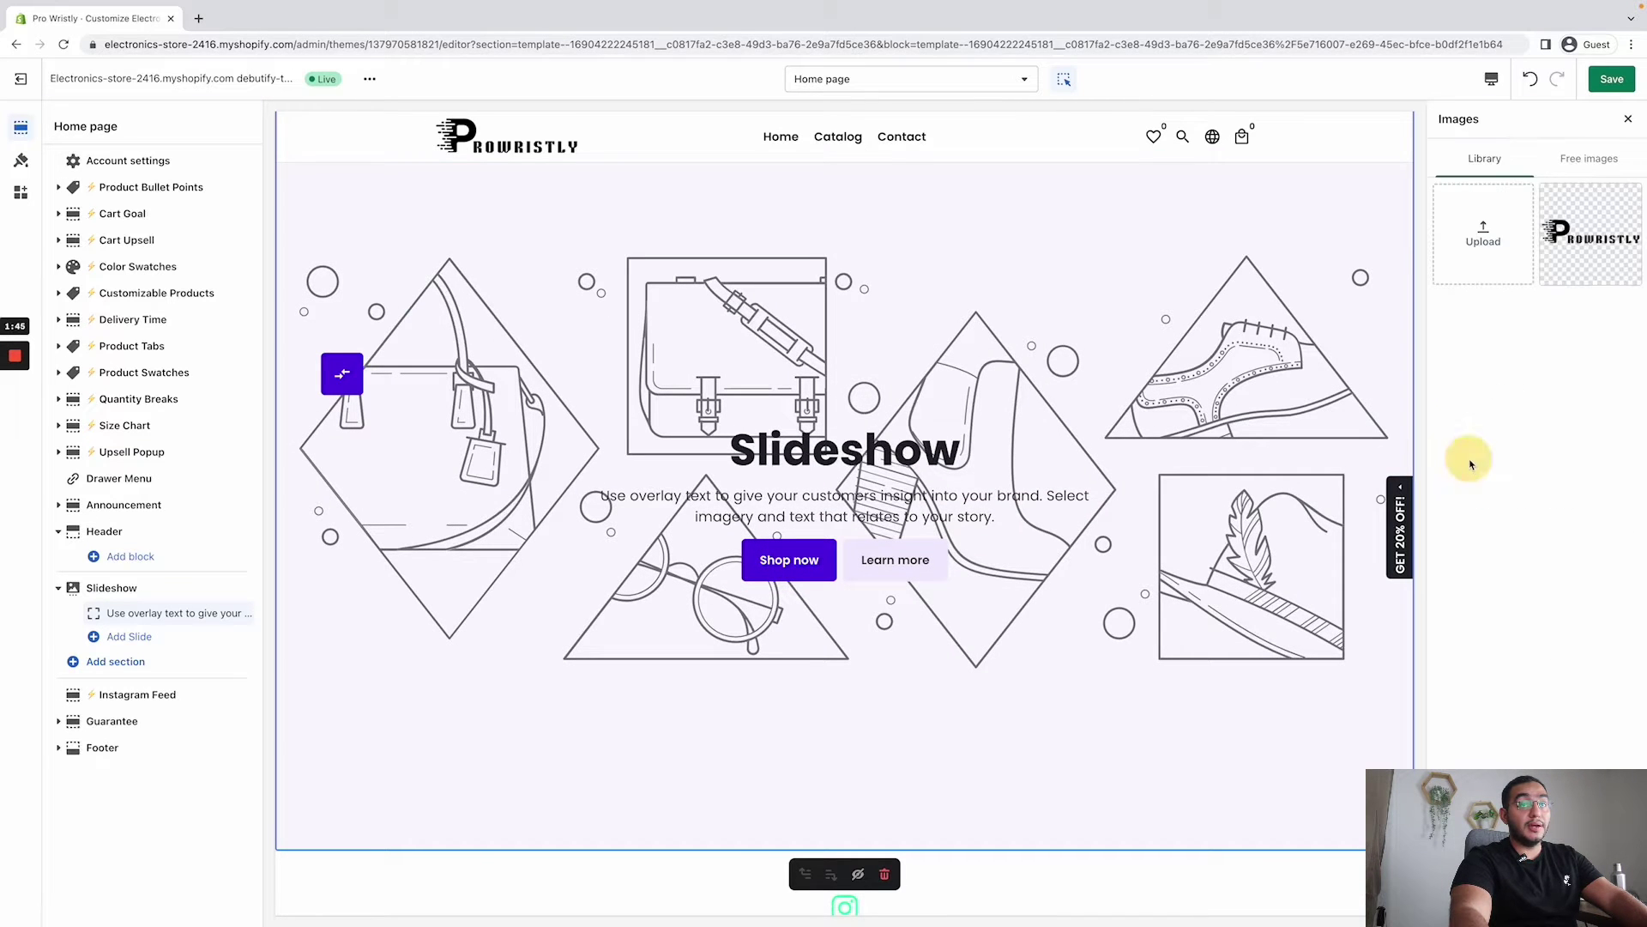
pyautogui.click(1616, 167)
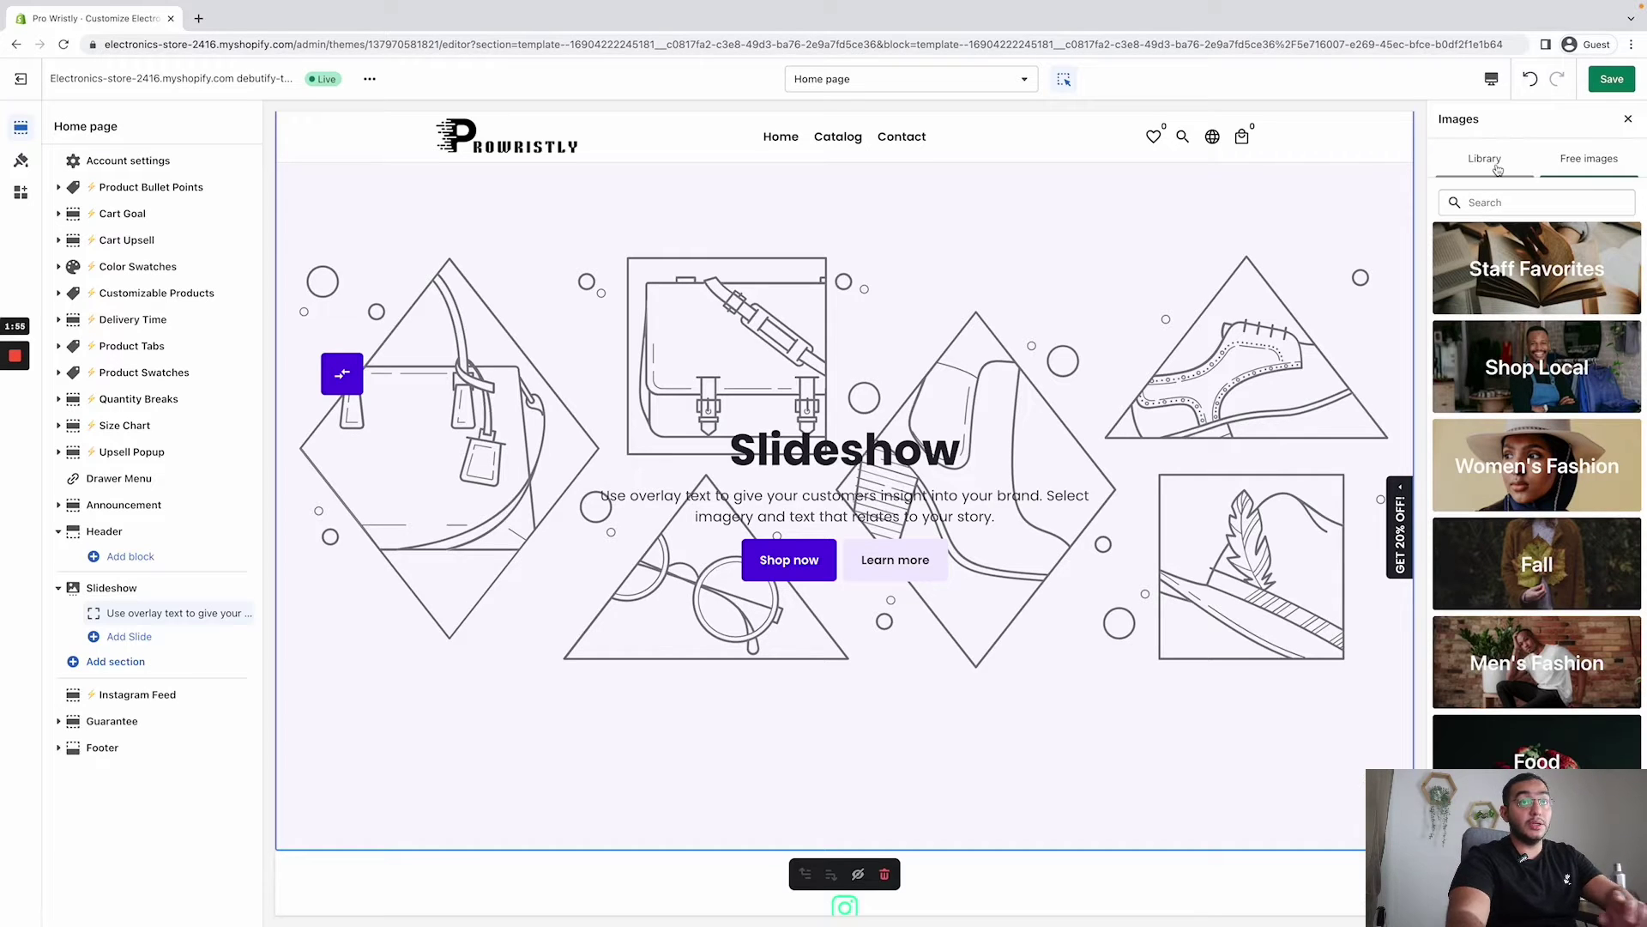
pyautogui.click(1498, 203)
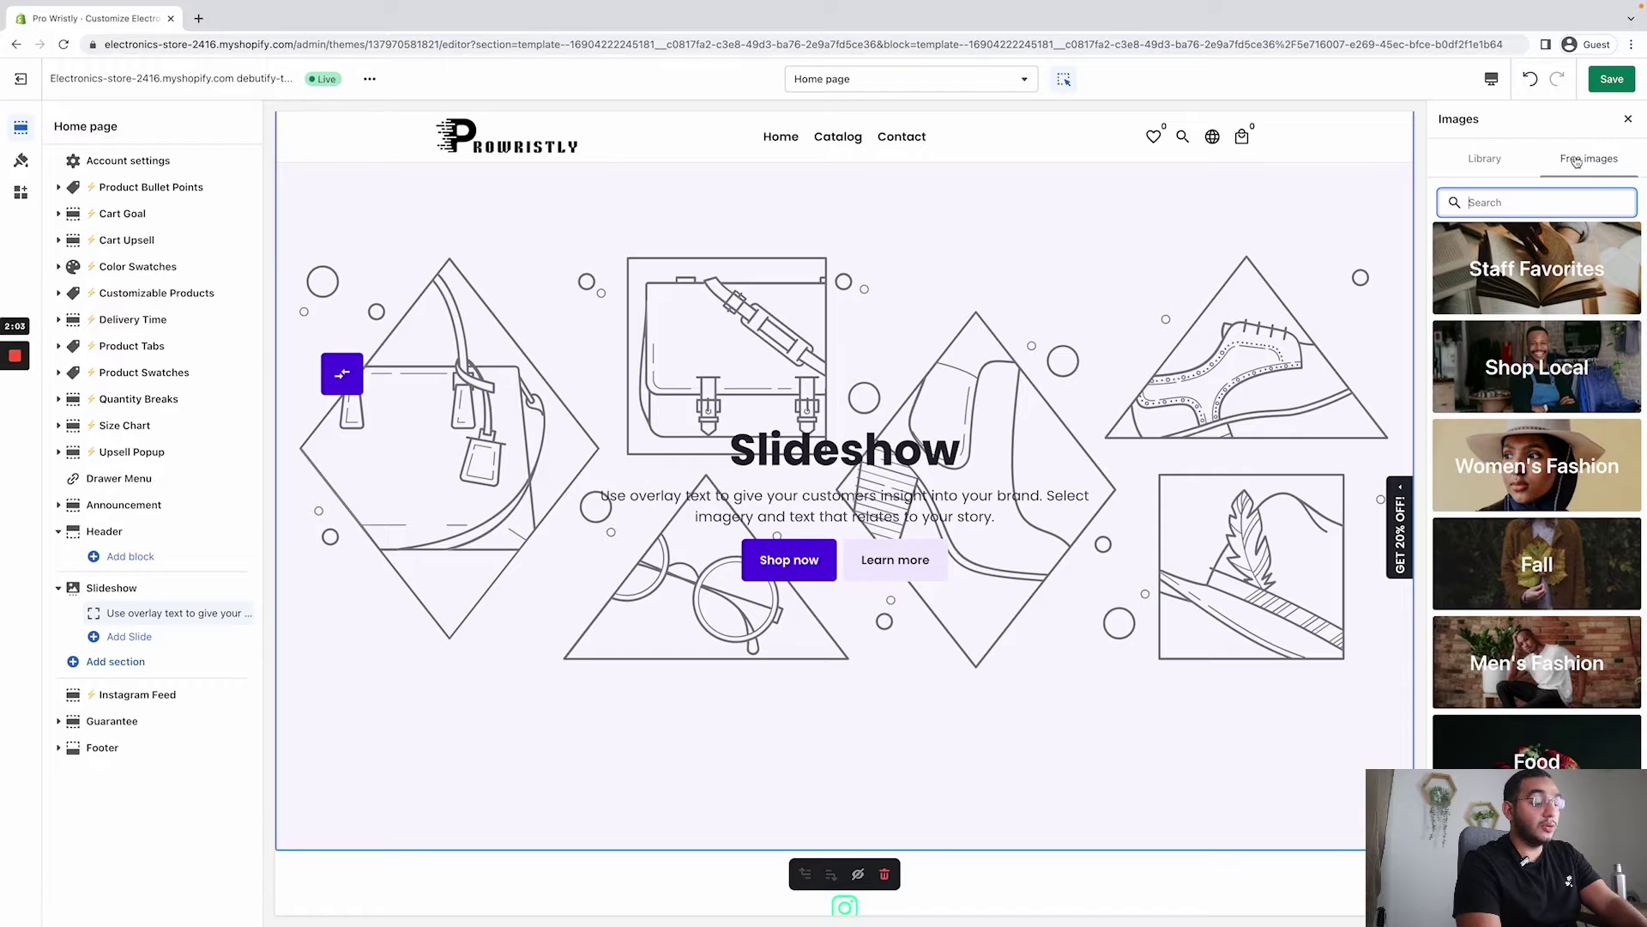
pyautogui.write('fitness')
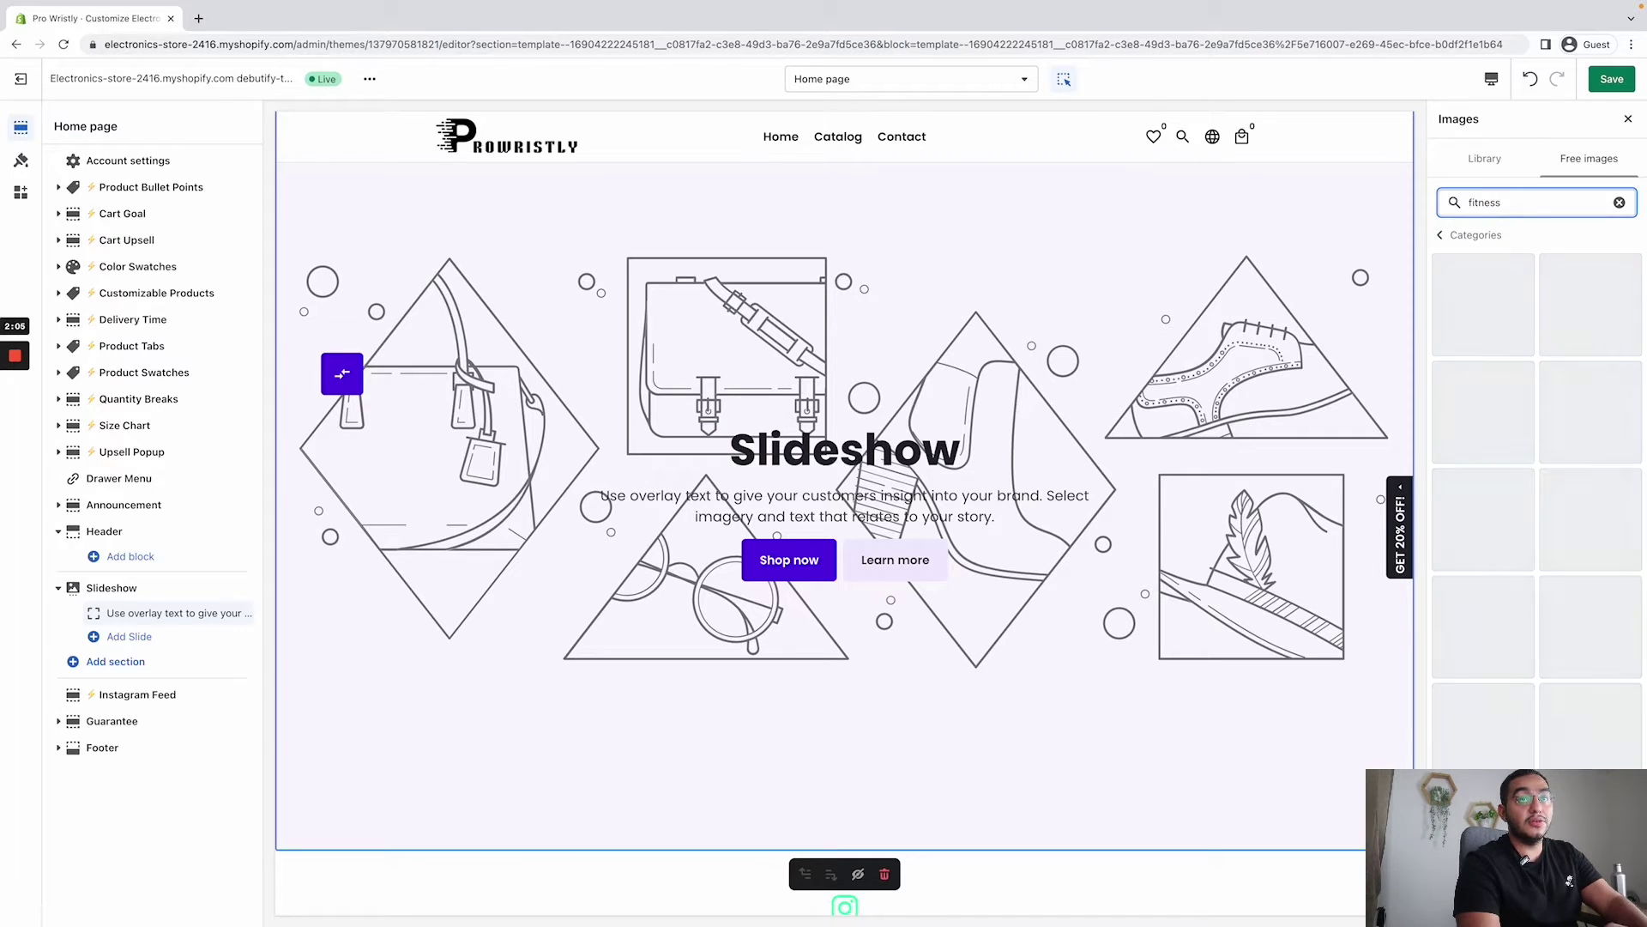
pyautogui.scroll(-3, 1527, 657)
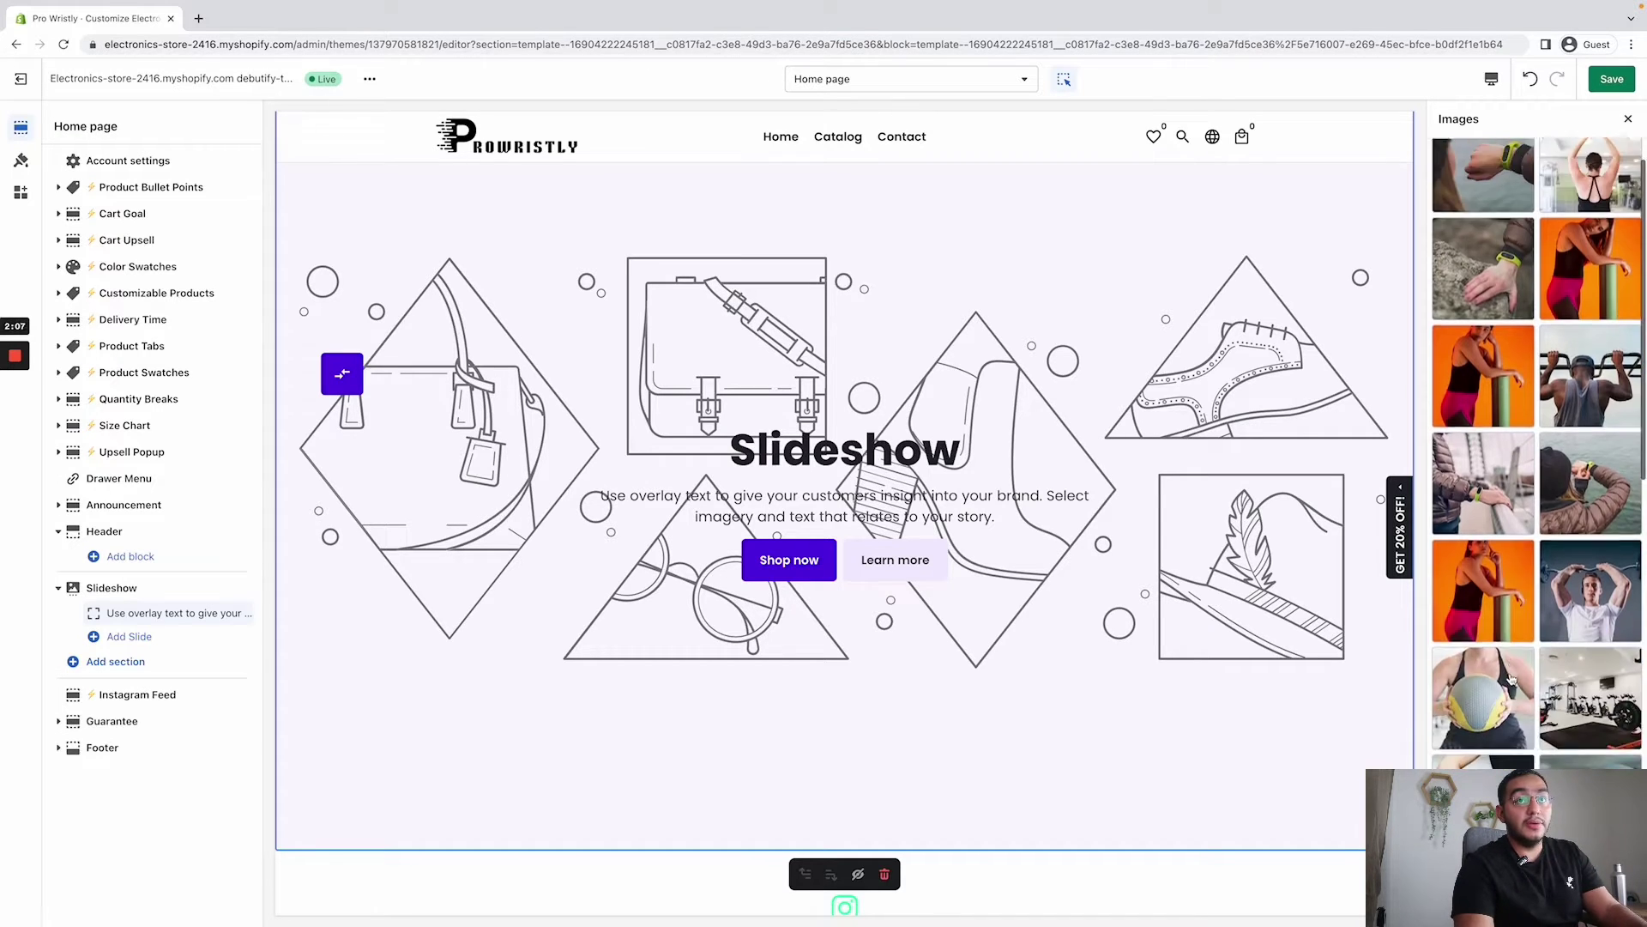
pyautogui.click(1590, 466)
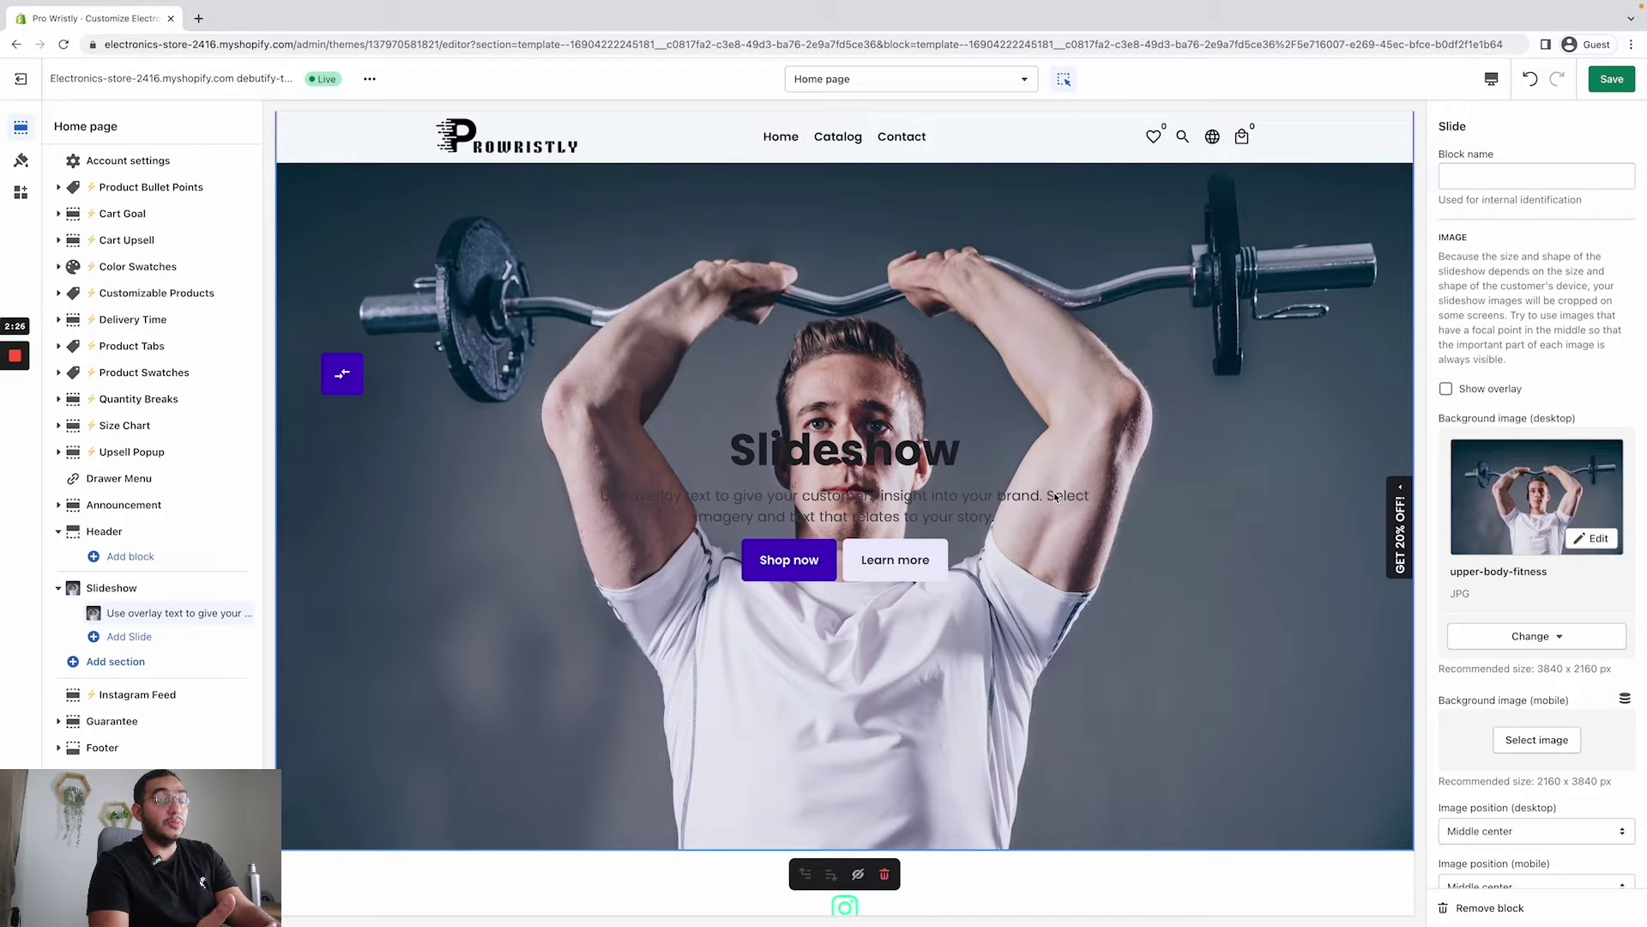
pyautogui.click(1483, 392)
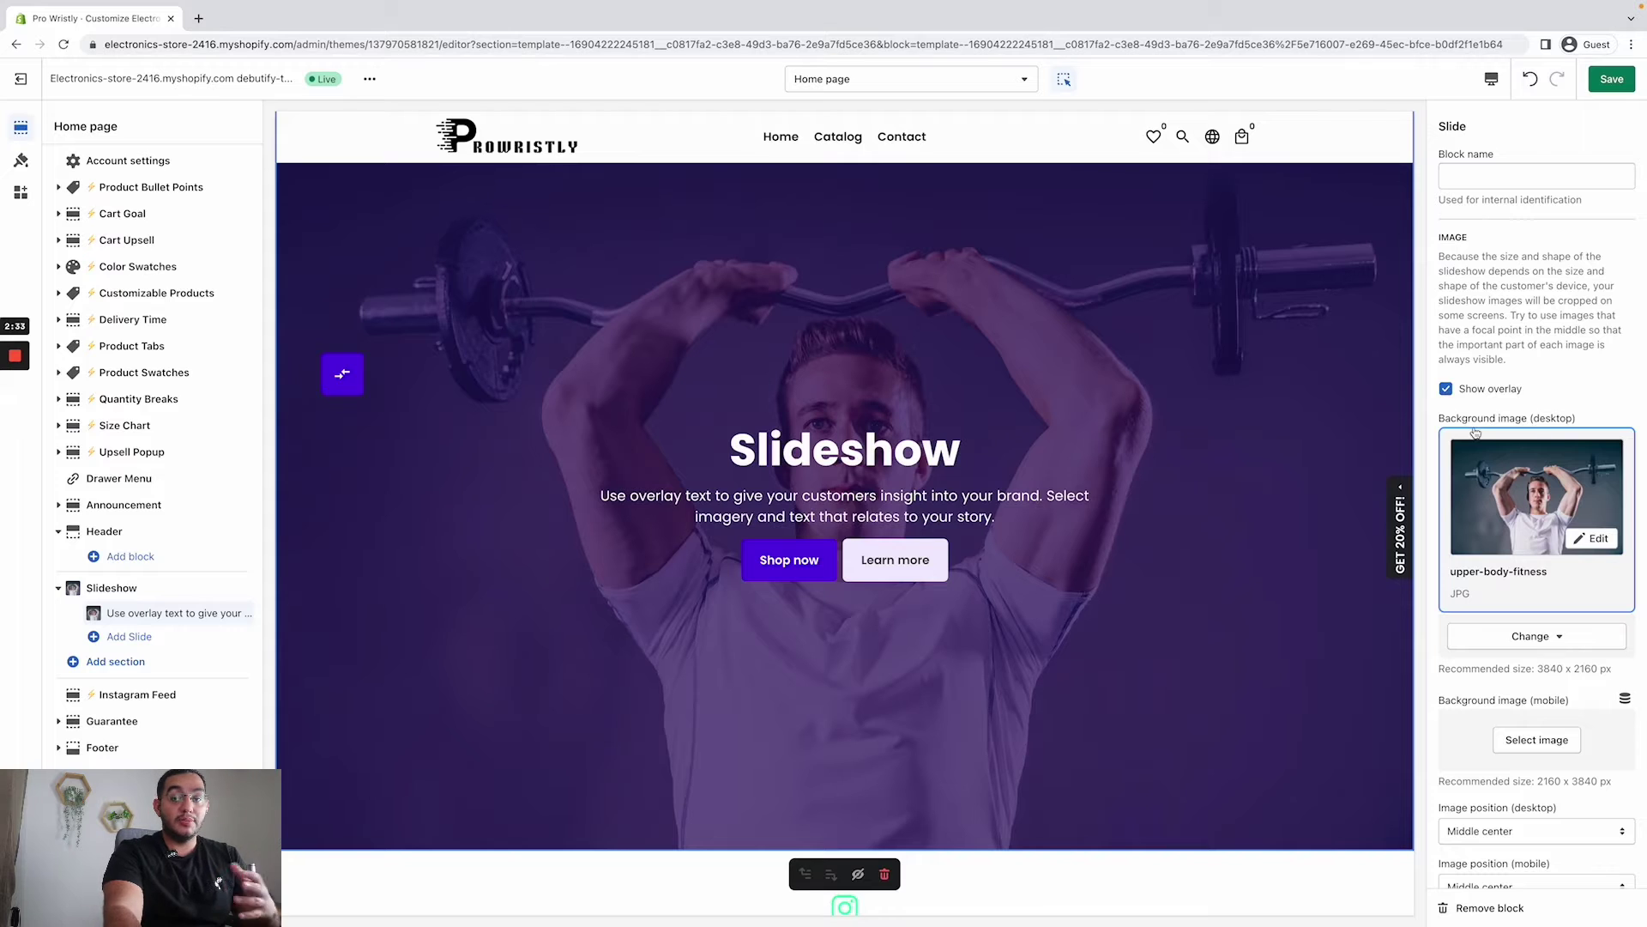
# - Set the same barbell photo as the slide's mobile background image
pyautogui.scroll(-2, 1536, 730)
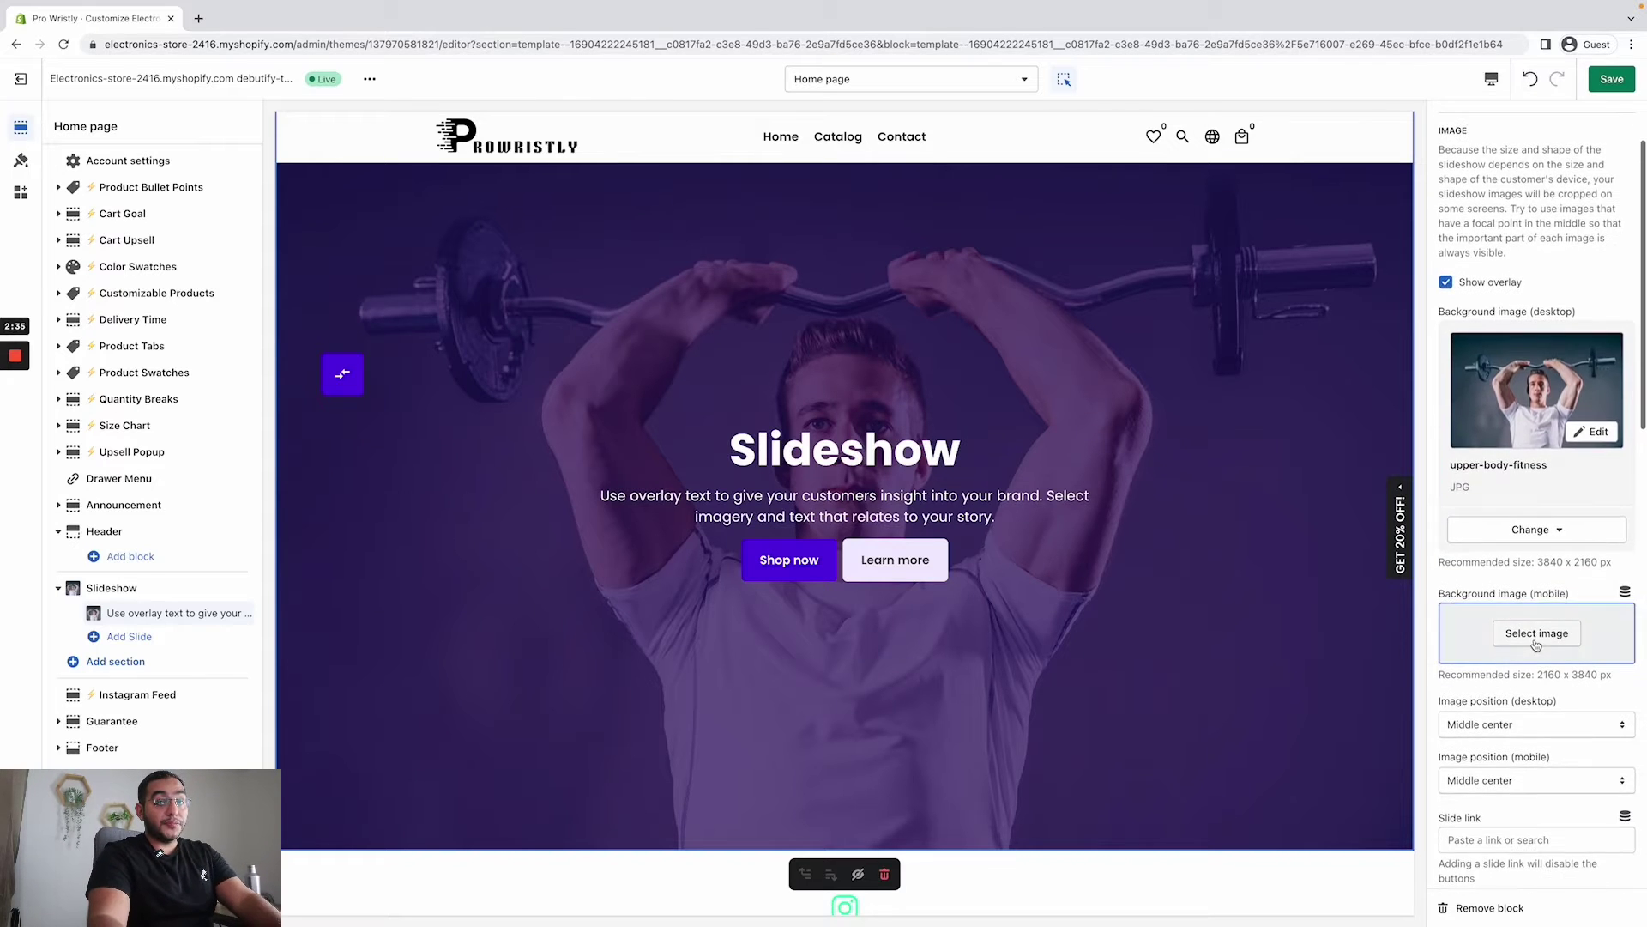
pyautogui.click(1531, 641)
pyautogui.click(1590, 234)
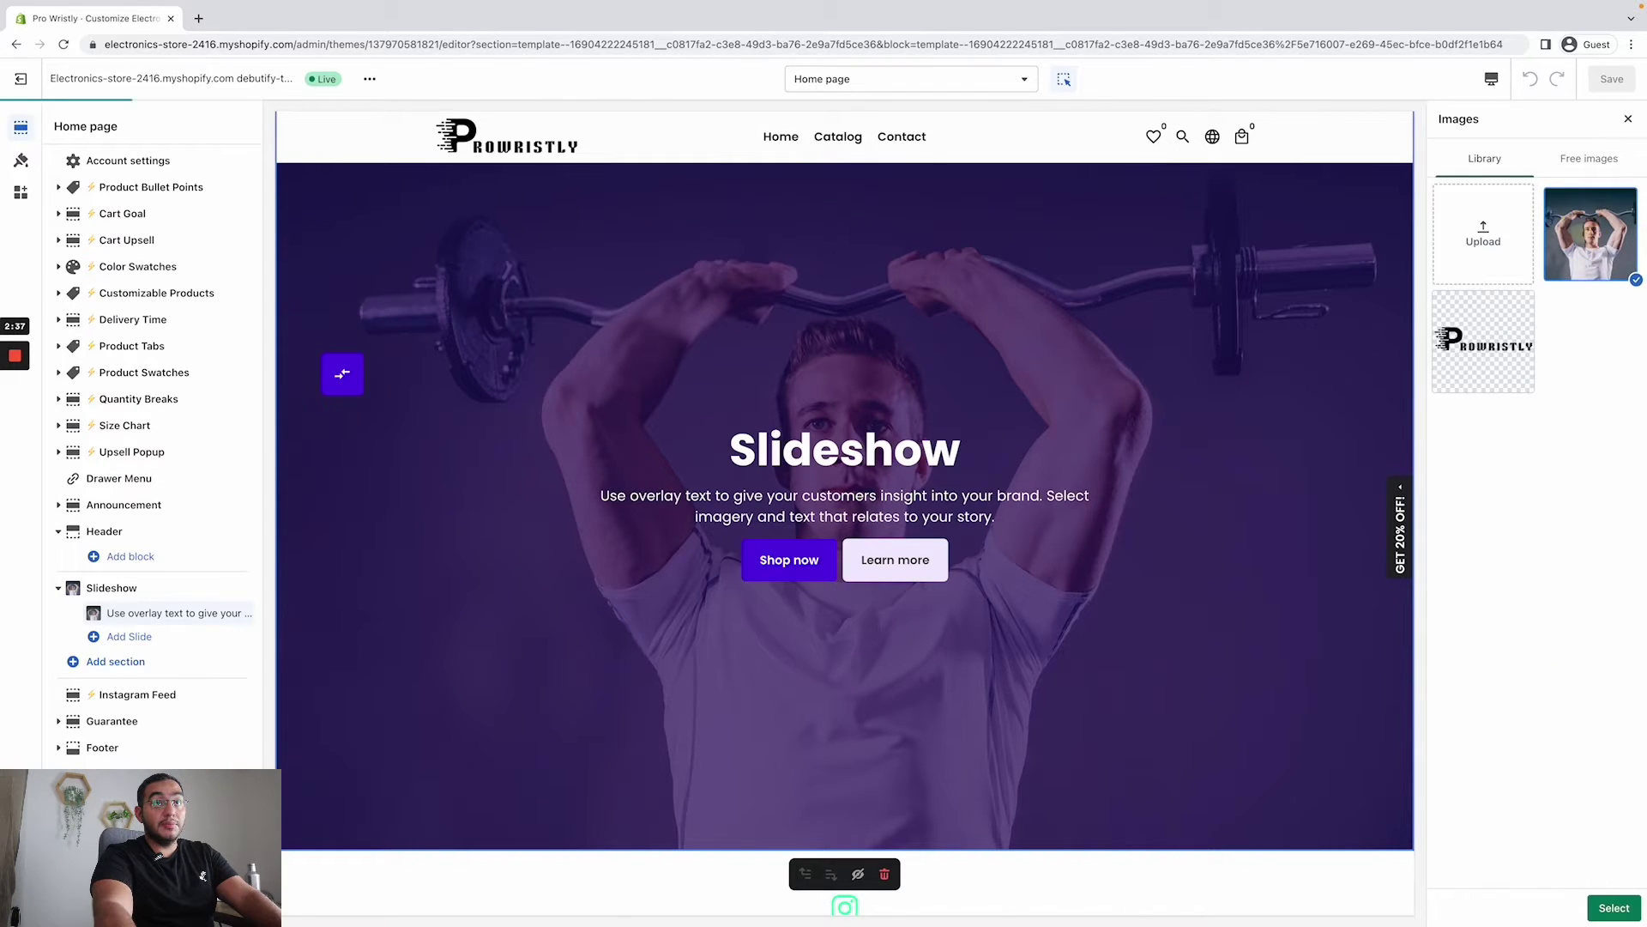
pyautogui.click(1598, 908)
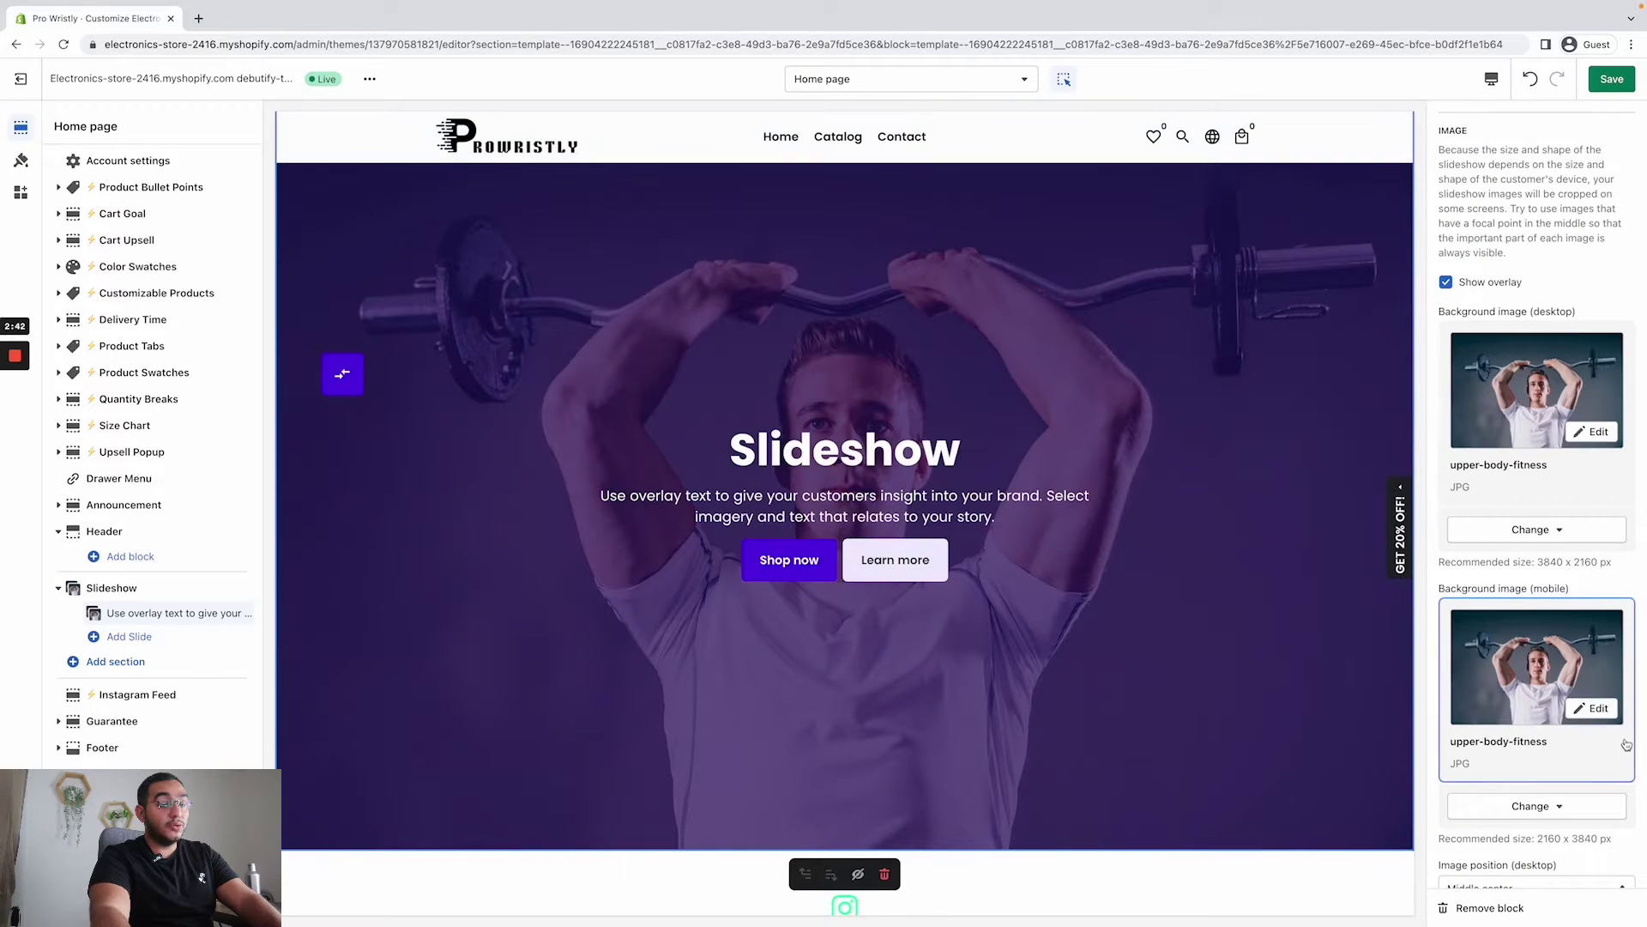
pyautogui.scroll(-5, 1604, 743)
pyautogui.scroll(-6, 1603, 743)
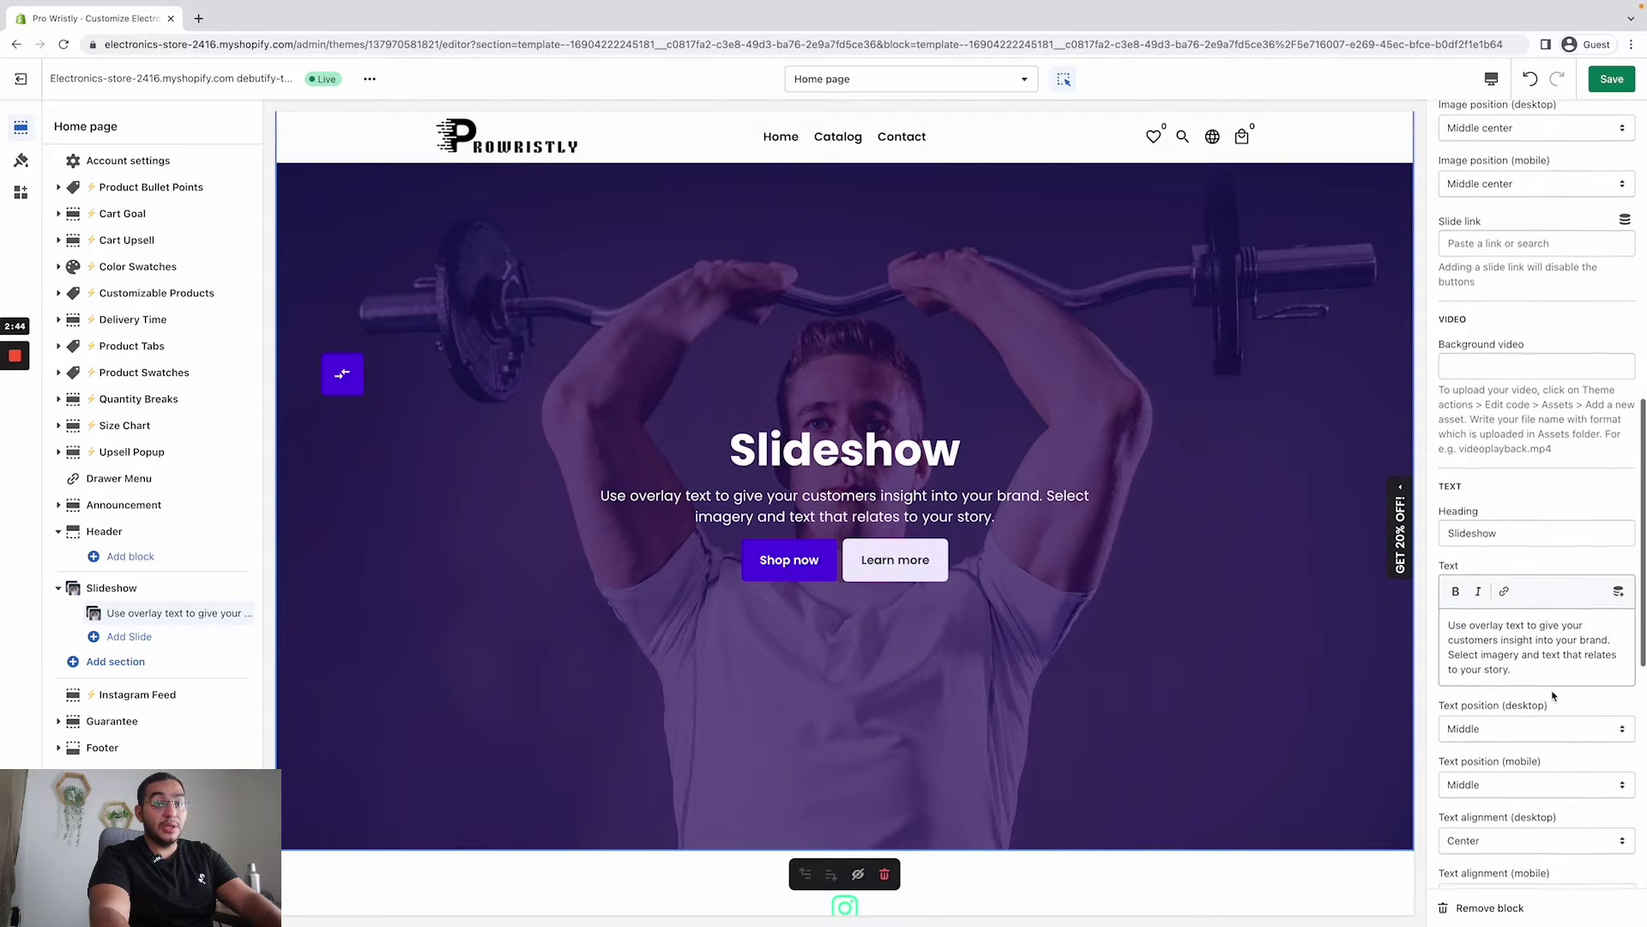
pyautogui.scroll(-4, 1520, 695)
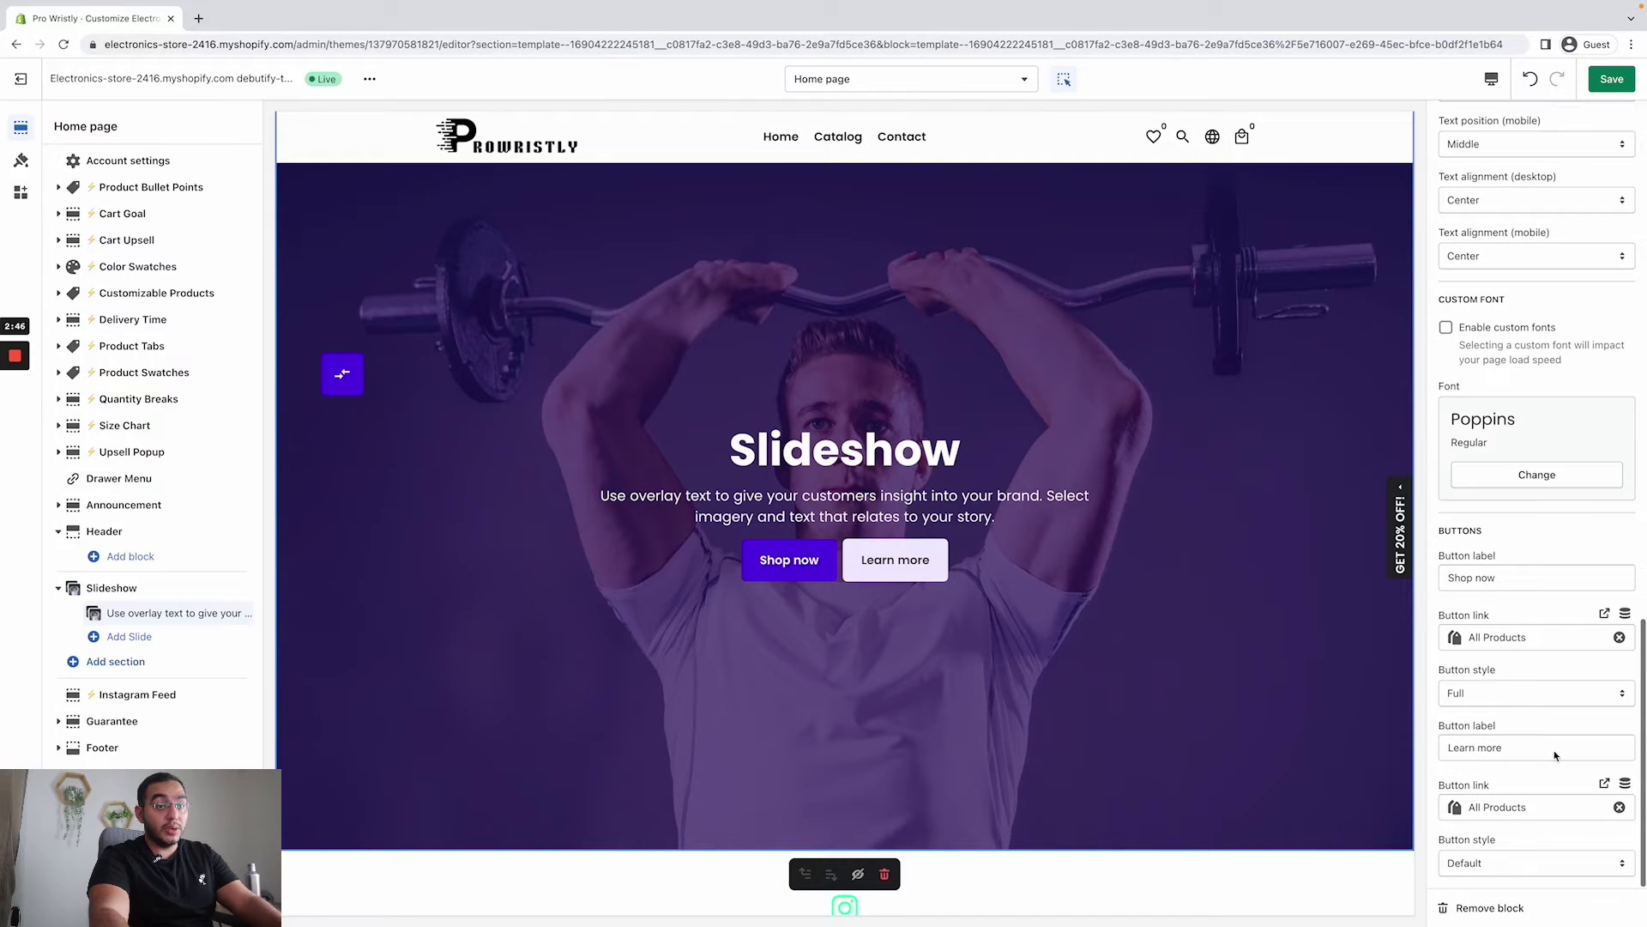
# - Clear the second button's link, delete the 'Learn more' label, and save the home page
pyautogui.click(1619, 808)
pyautogui.click(1512, 834)
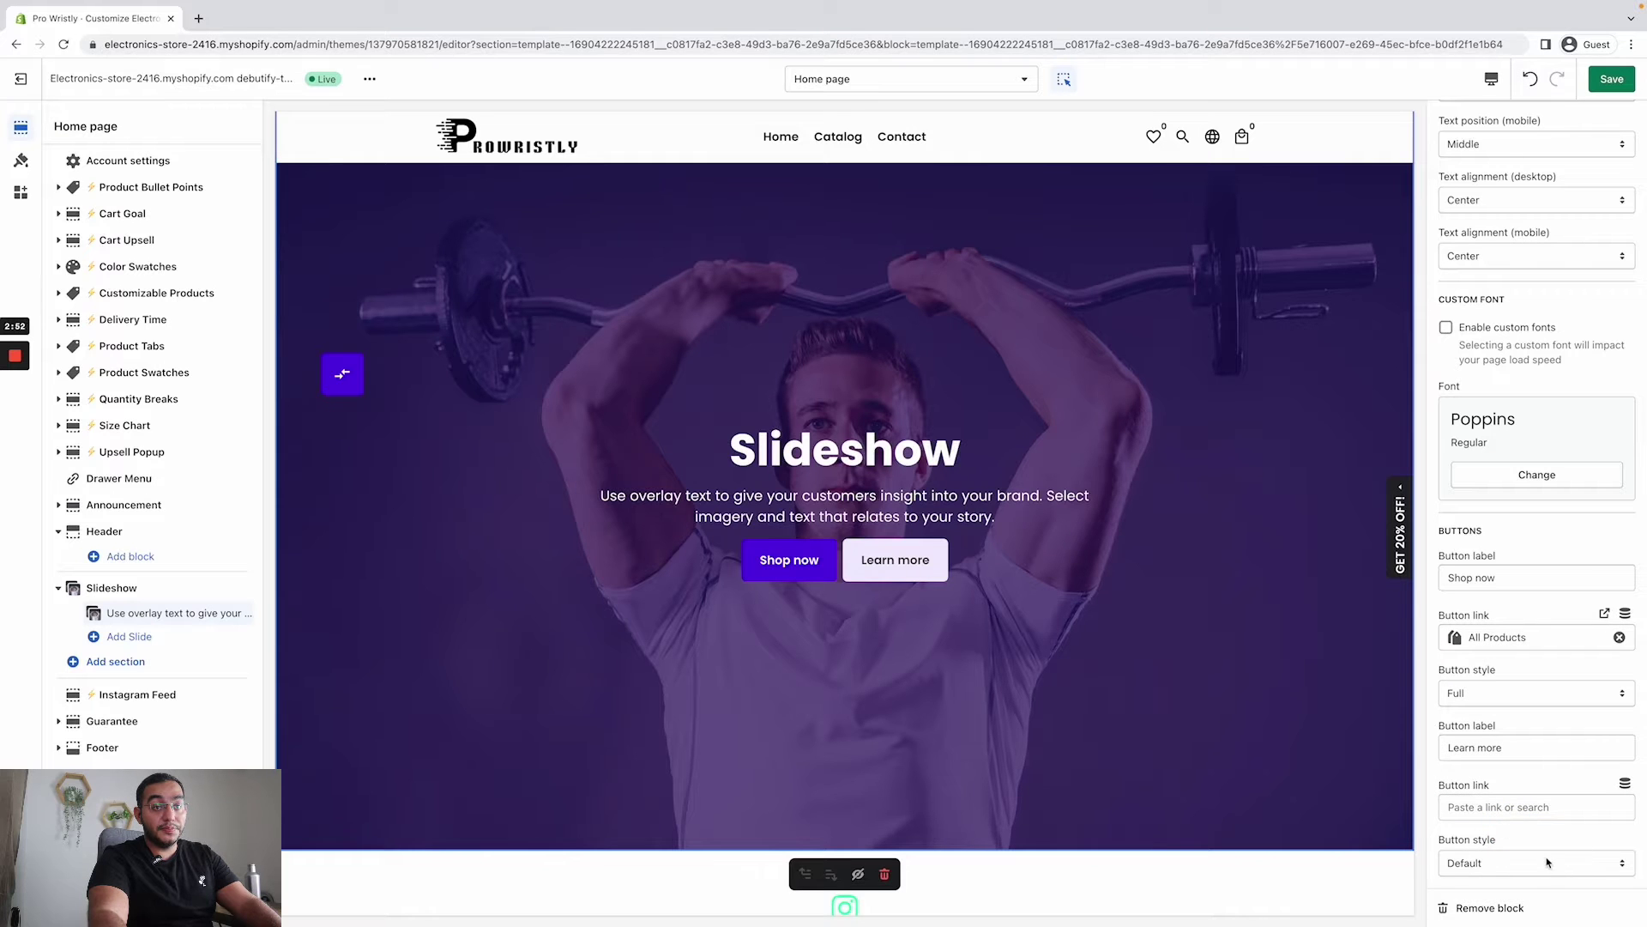
pyautogui.scroll(2, 1549, 862)
pyautogui.scroll(-2, 1562, 807)
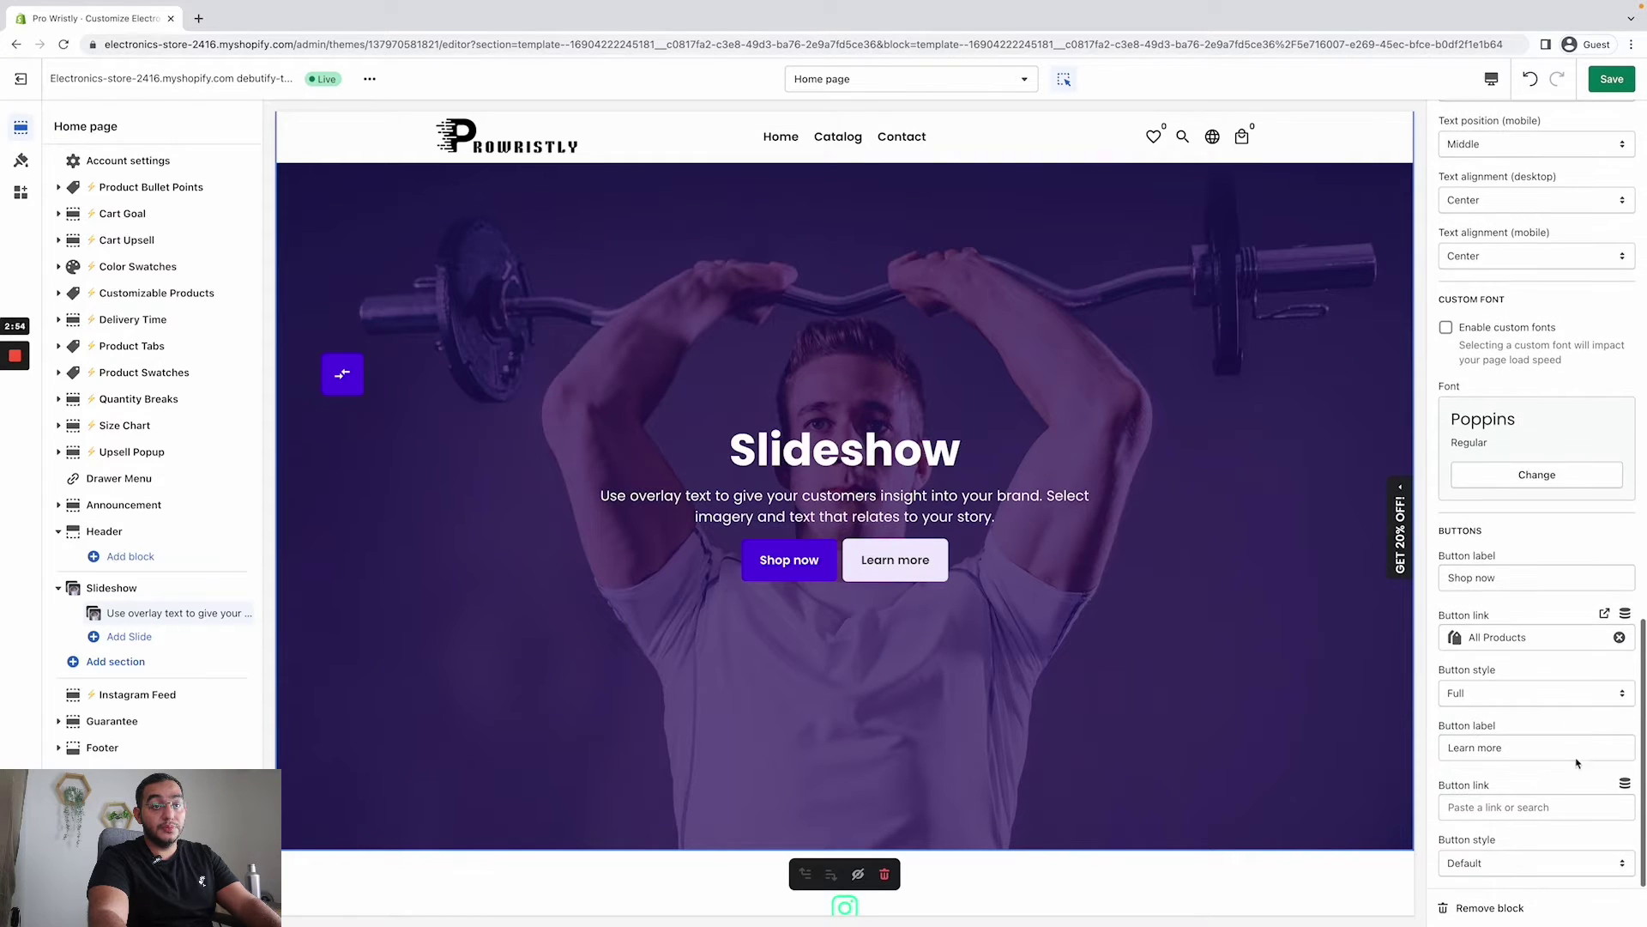
pyautogui.tripleClick(1591, 748)
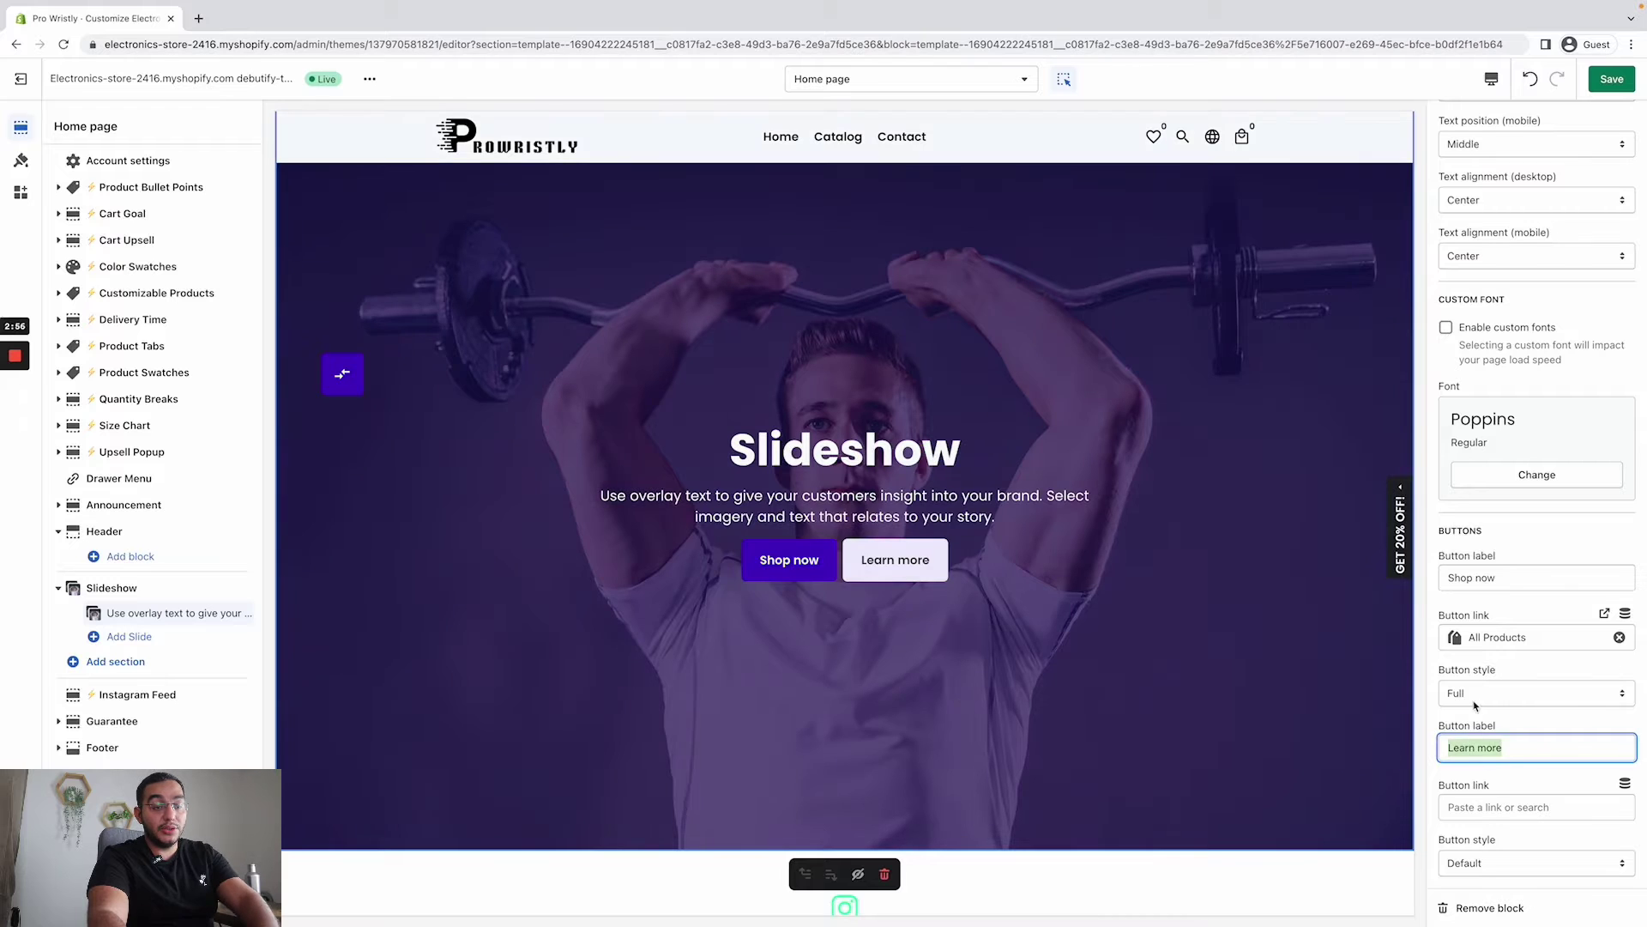
pyautogui.press('BackSpace')
pyautogui.click(1503, 577)
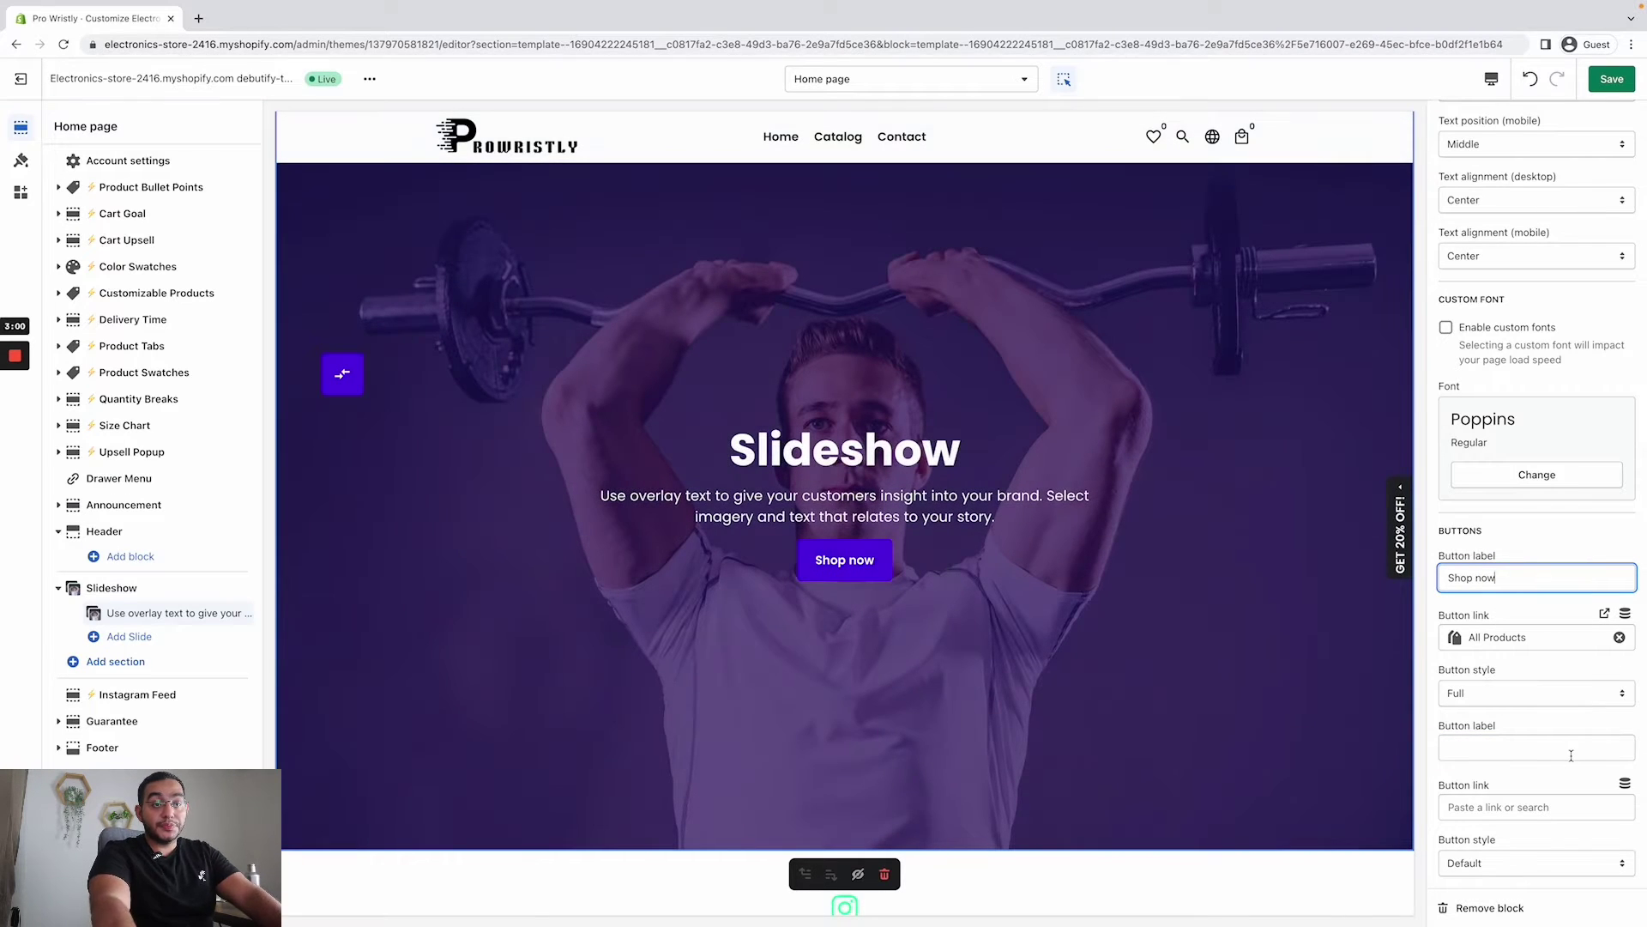
pyautogui.click(1612, 79)
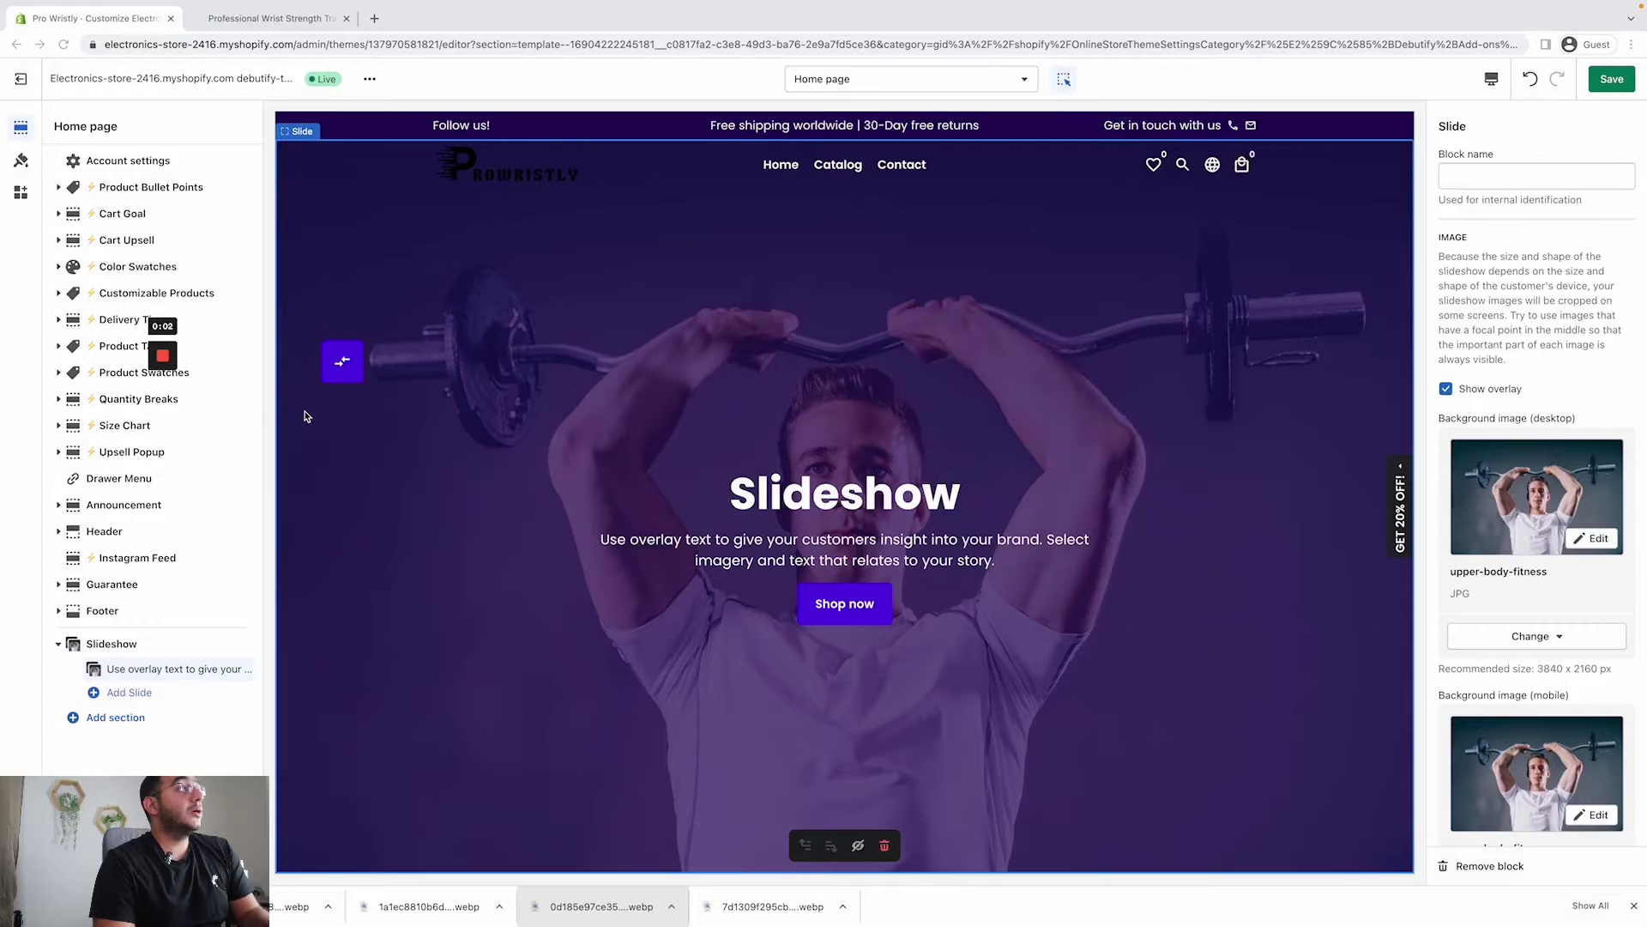
# - In Theme settings colours, make the announcement bar background black
pyautogui.click(21, 163)
pyautogui.click(76, 225)
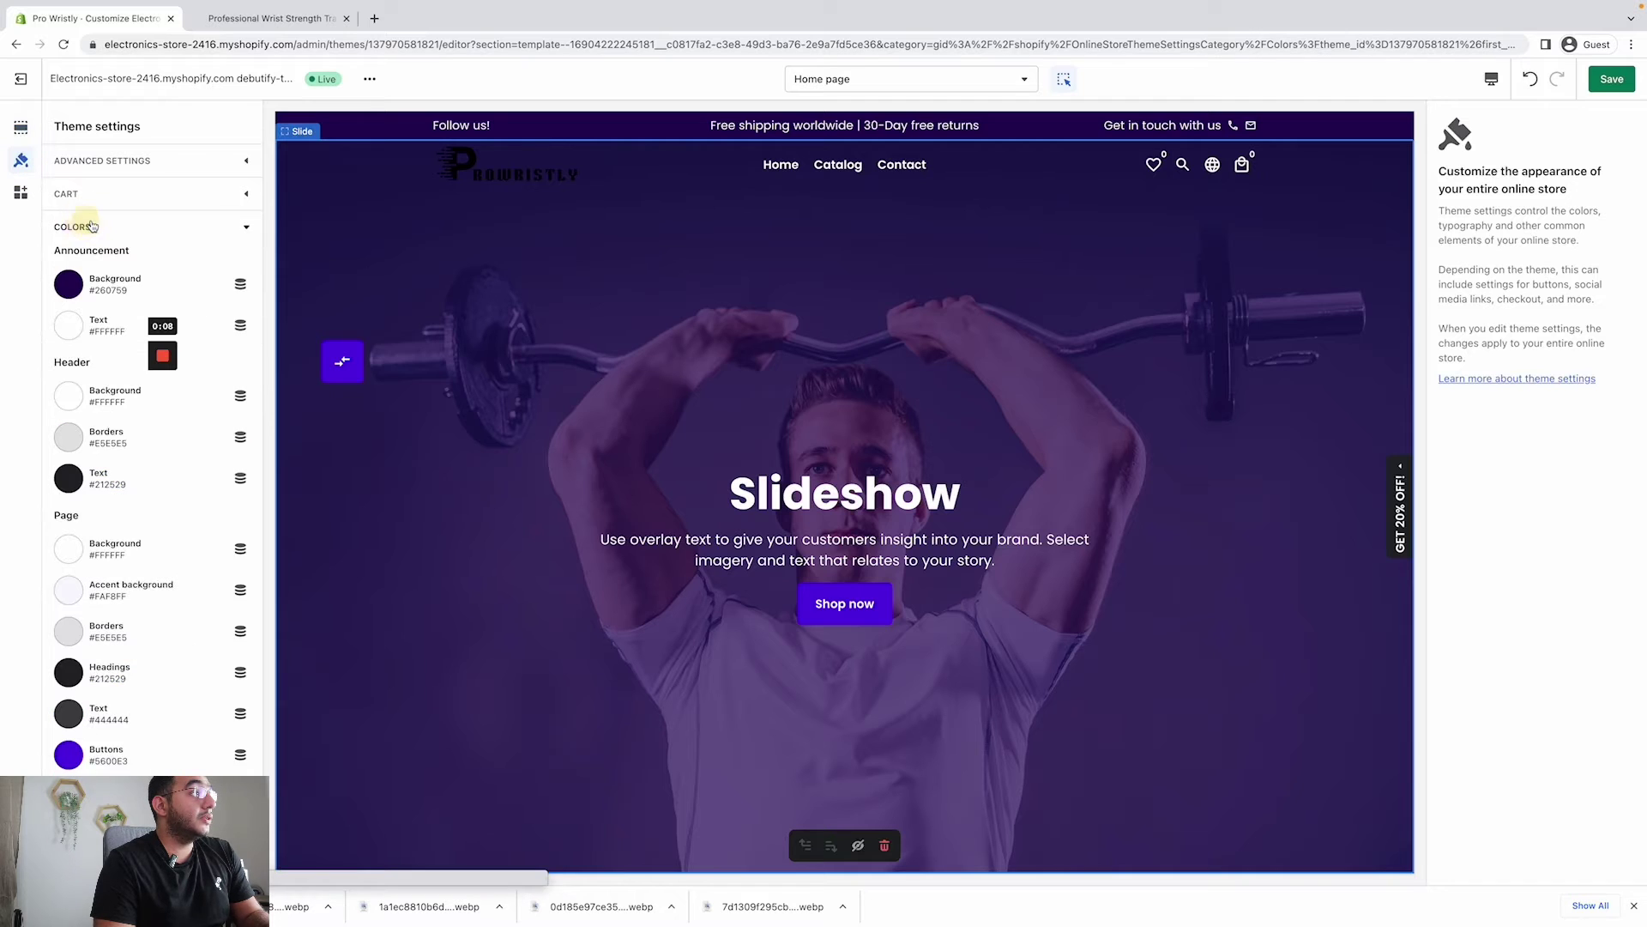
pyautogui.scroll(-2, 105, 286)
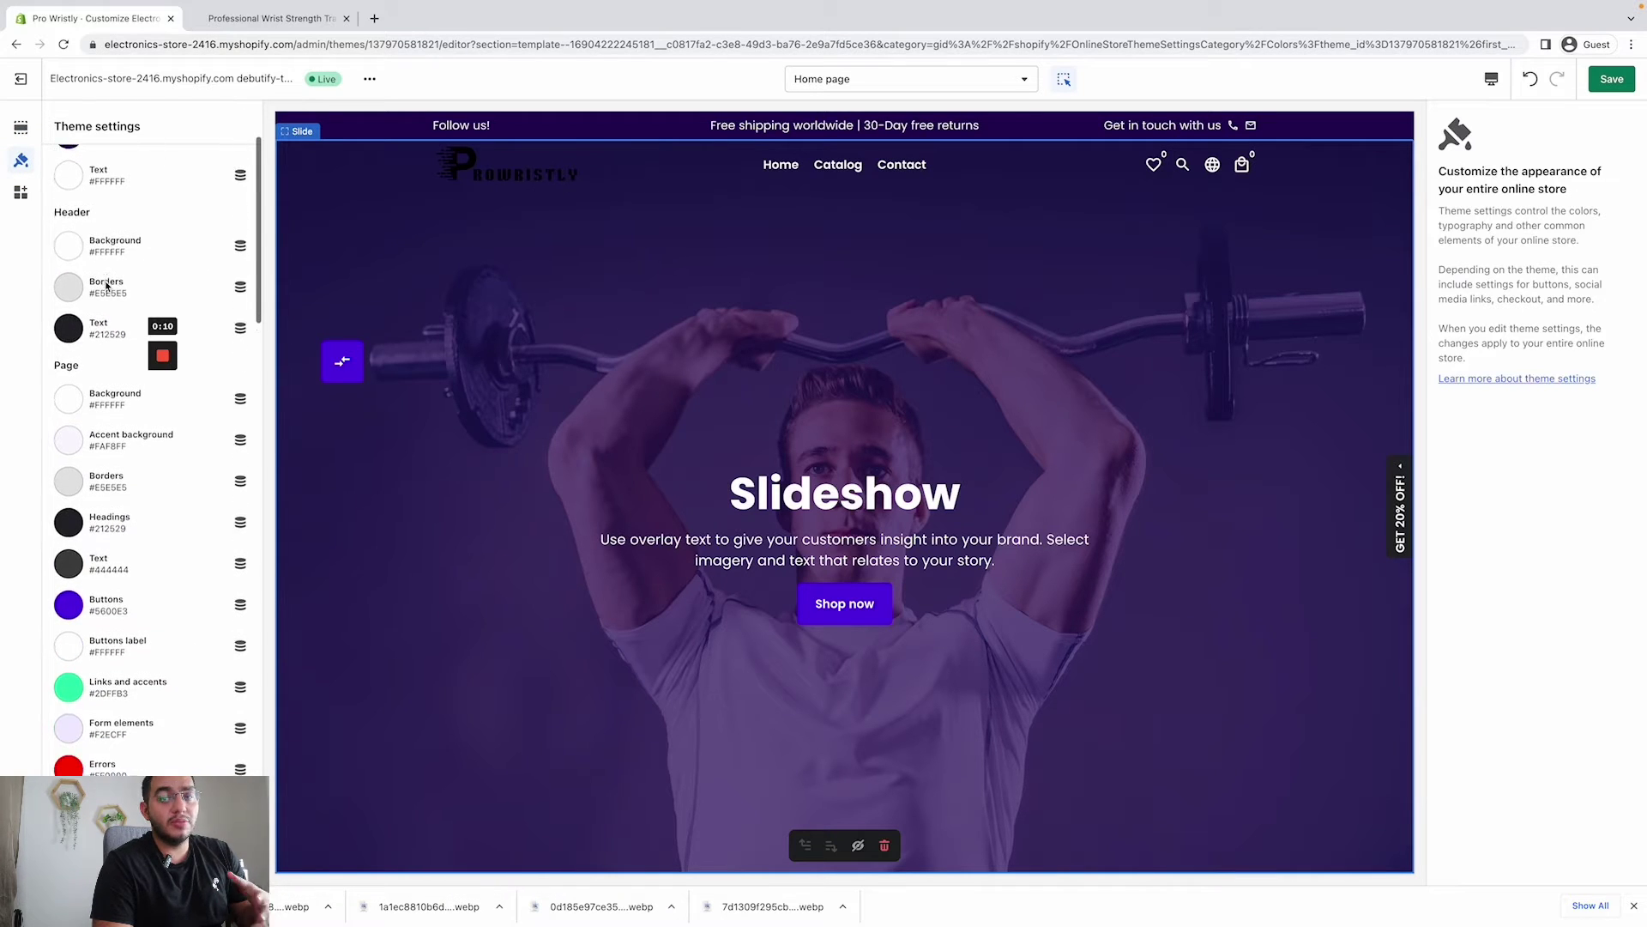
pyautogui.scroll(2, 106, 285)
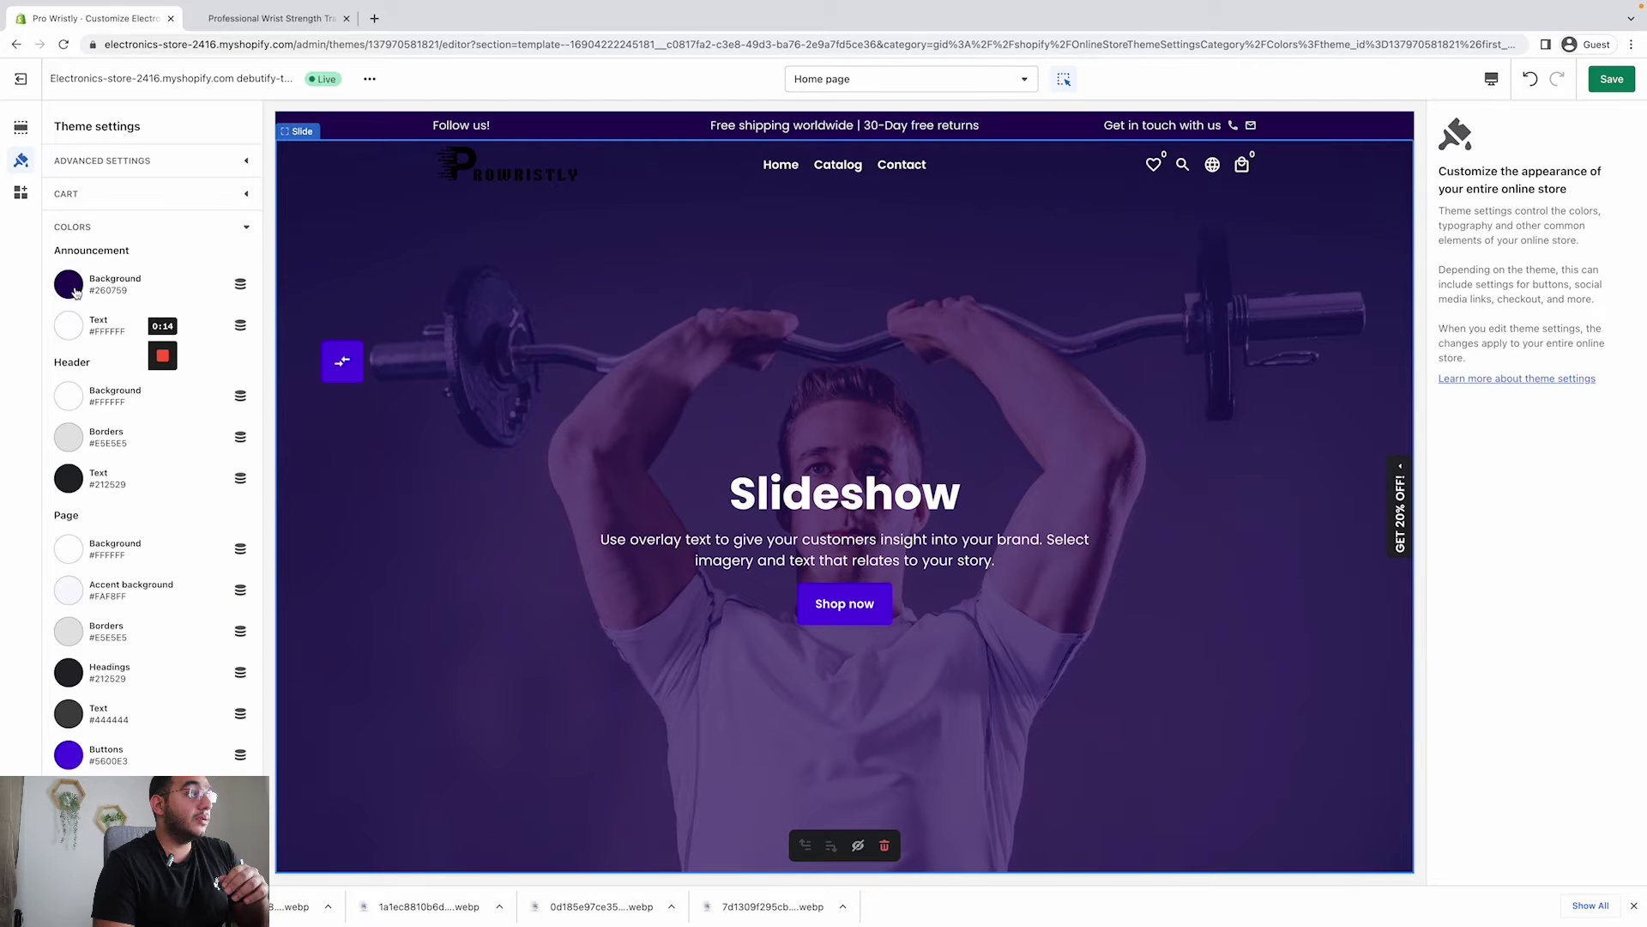
pyautogui.scroll(-2, 82, 289)
pyautogui.scroll(2, 82, 288)
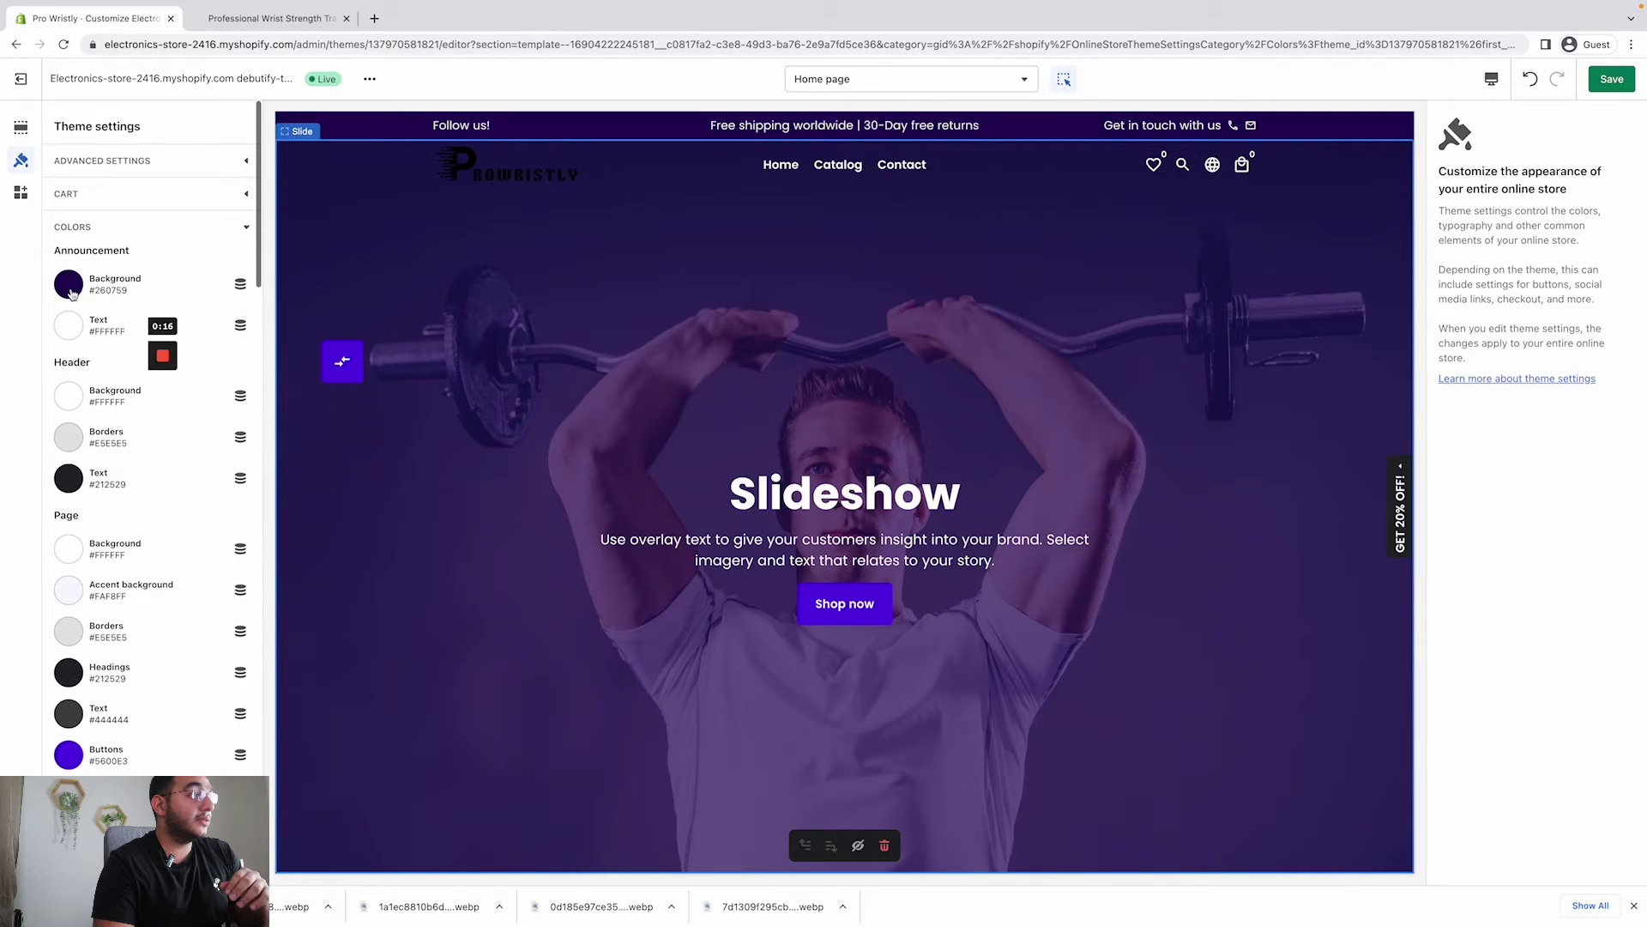
pyautogui.click(73, 292)
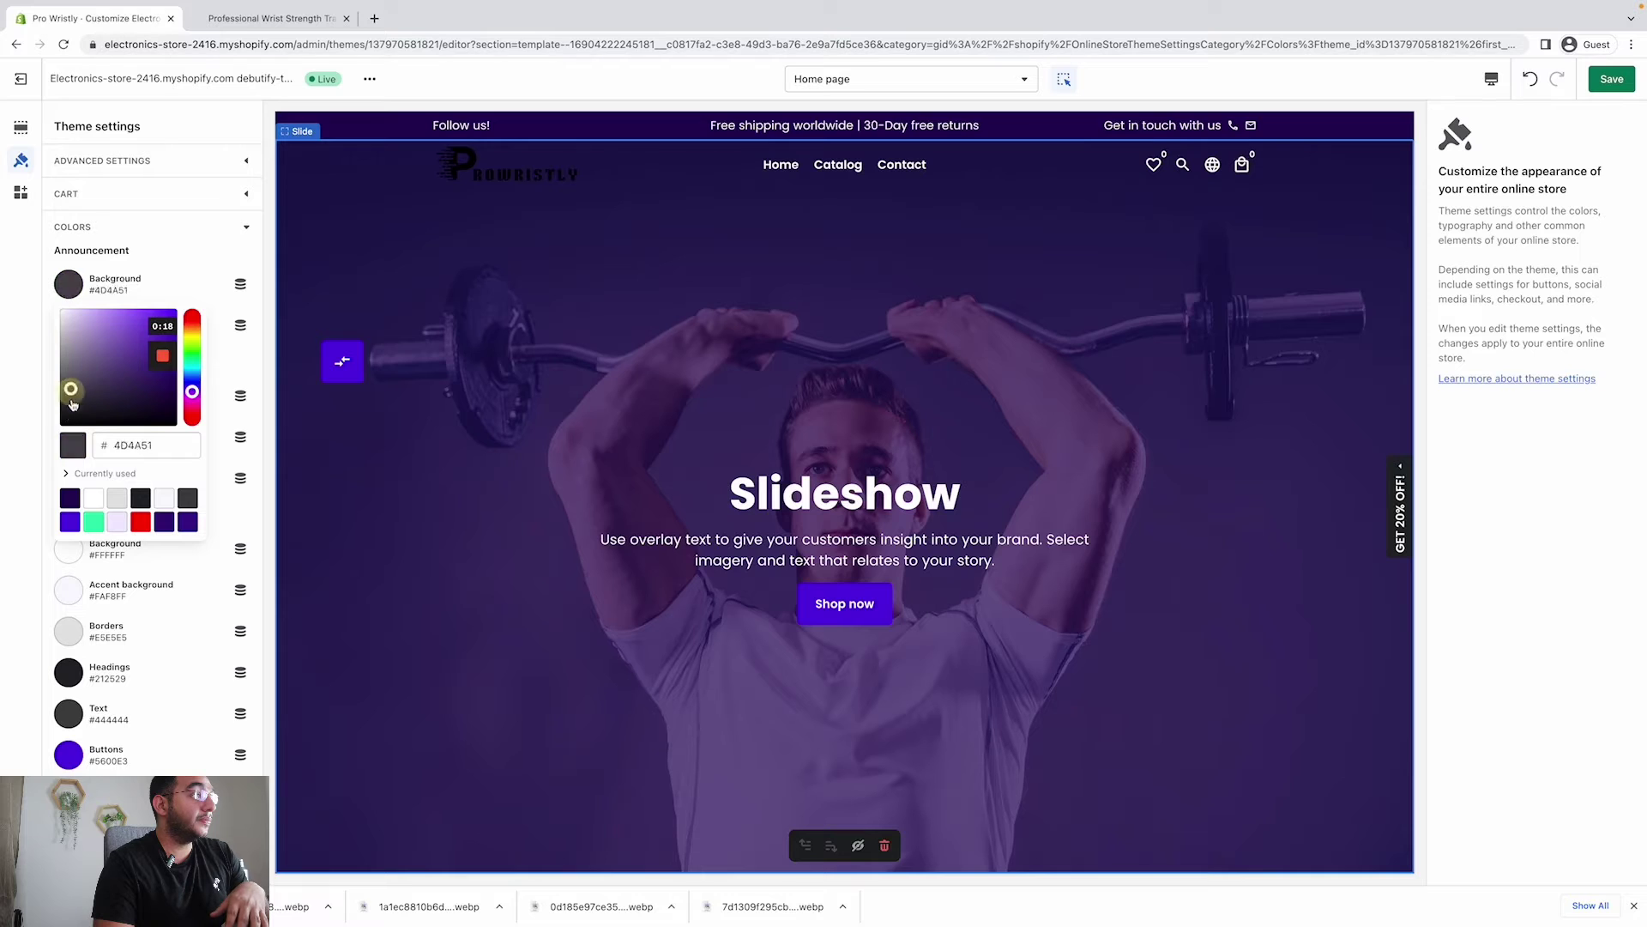
pyautogui.moveTo(62, 403); pyautogui.dragTo(69, 433)
pyautogui.click(37, 433)
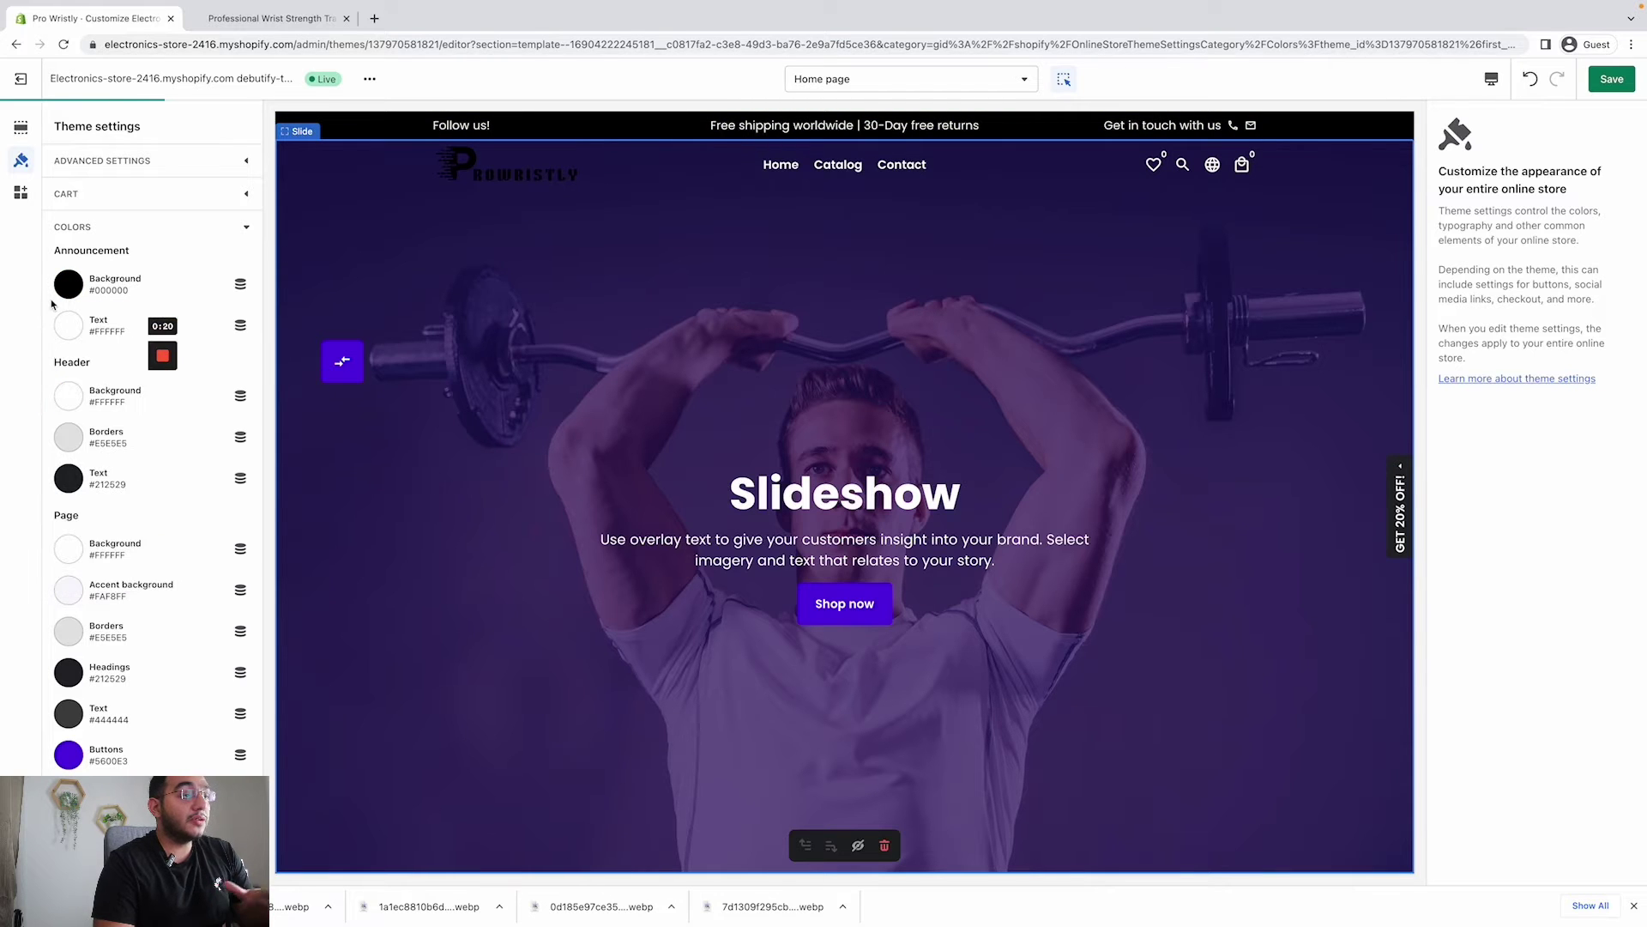
# - Make the store's buttons colour black
pyautogui.scroll(-2, 56, 317)
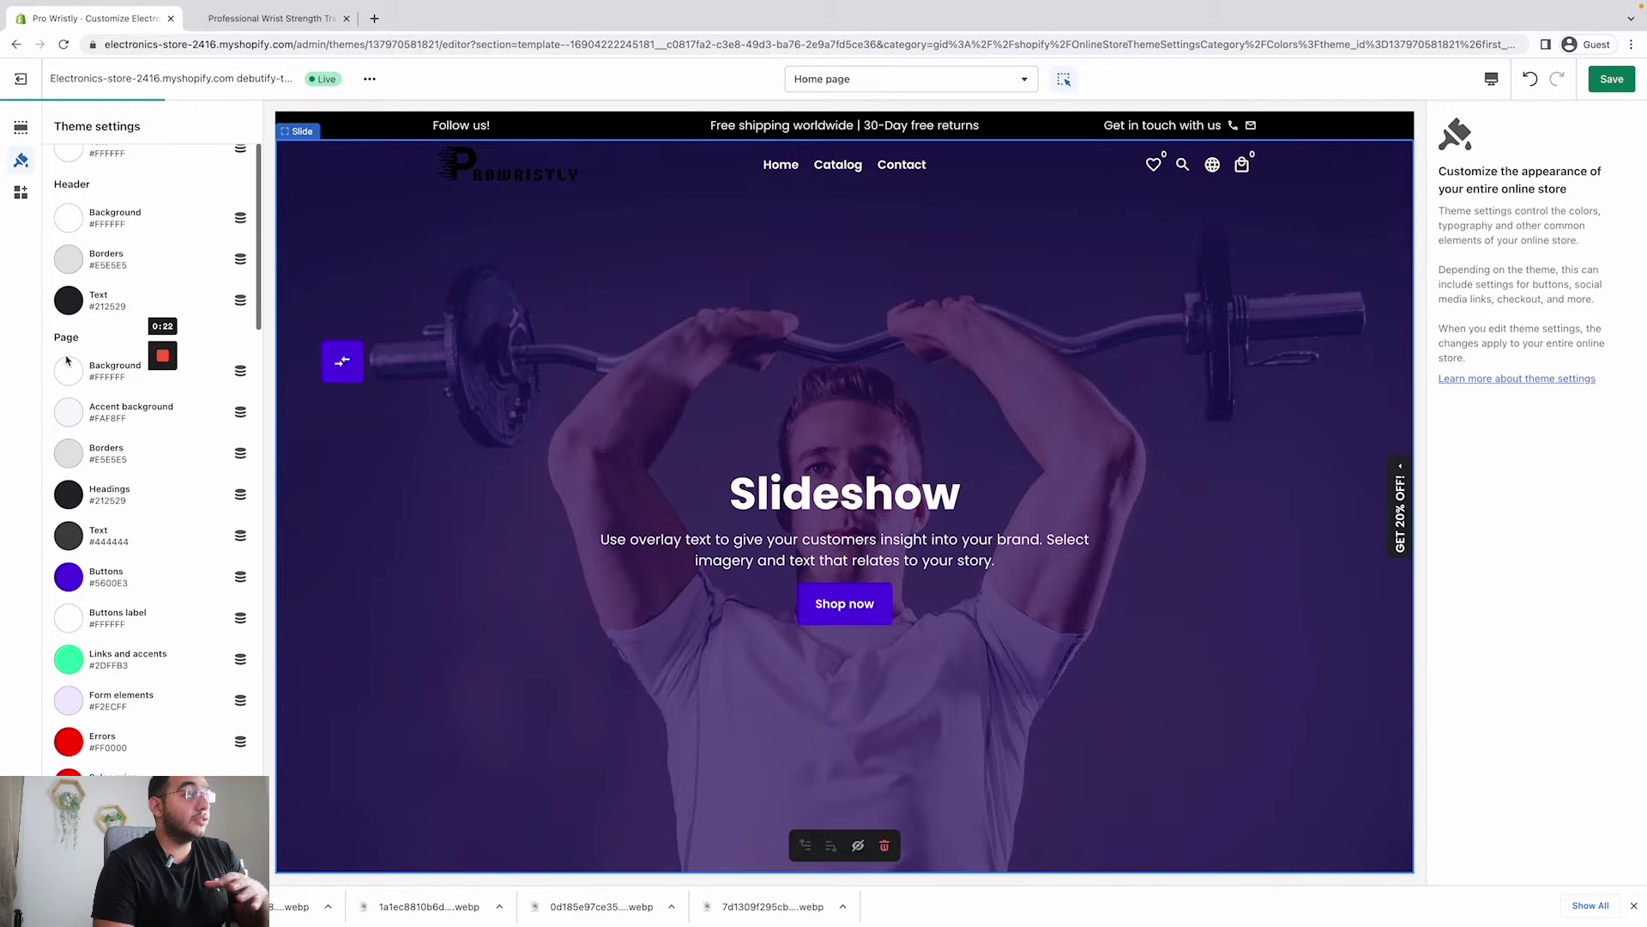
pyautogui.scroll(2, 68, 360)
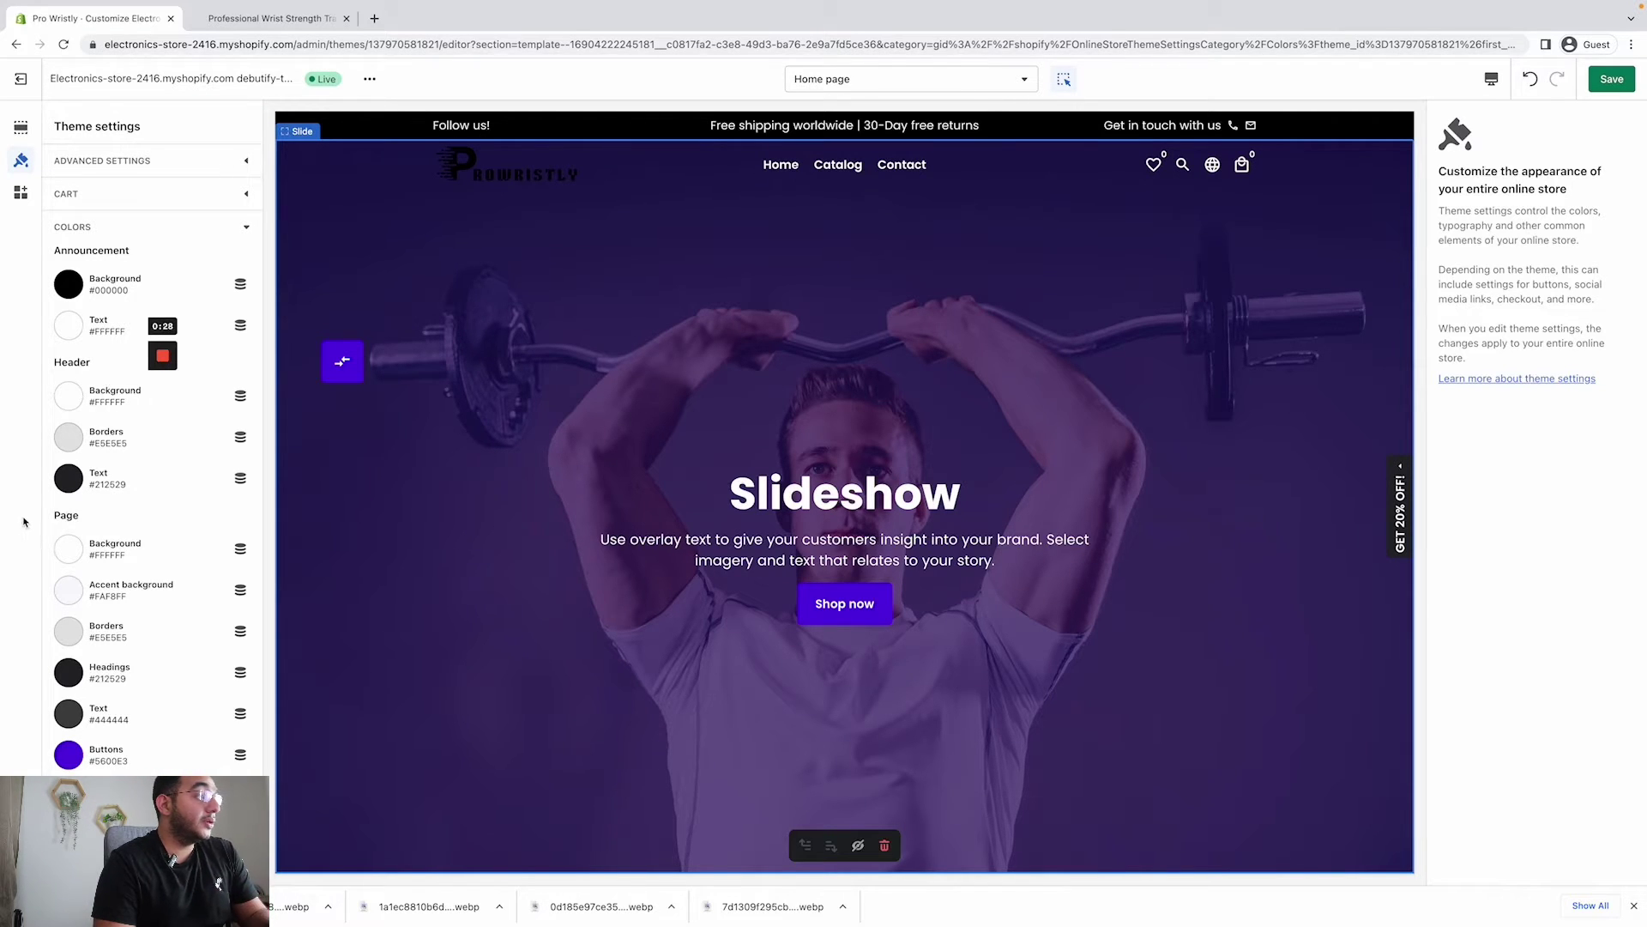
pyautogui.scroll(-2, 52, 558)
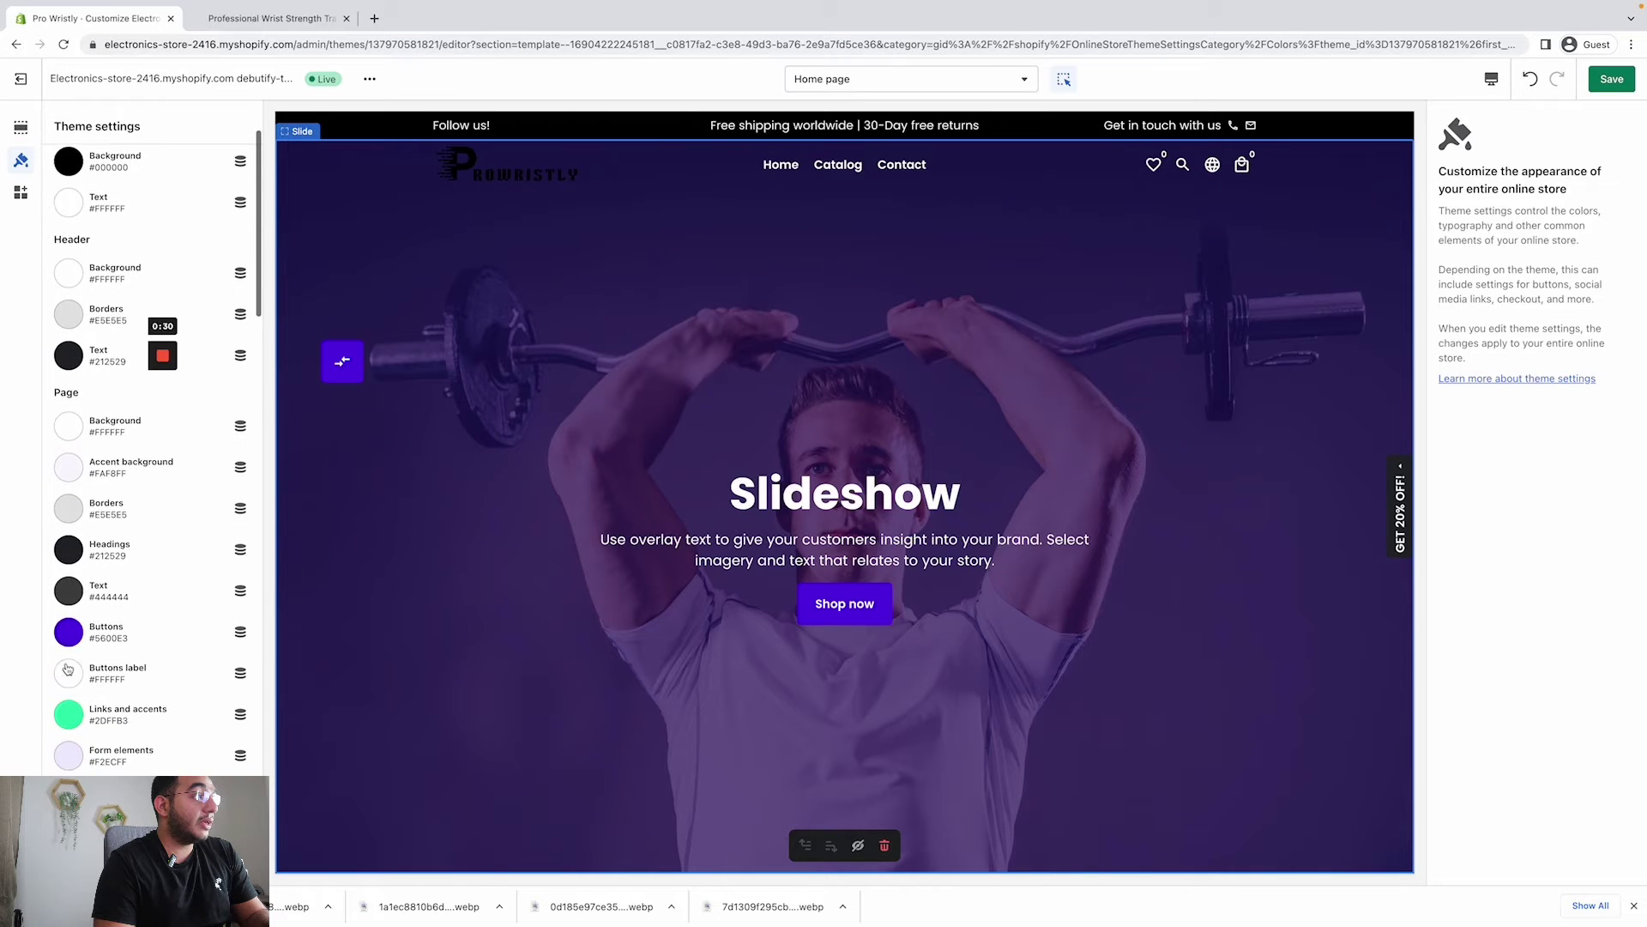
pyautogui.click(69, 629)
pyautogui.click(70, 515)
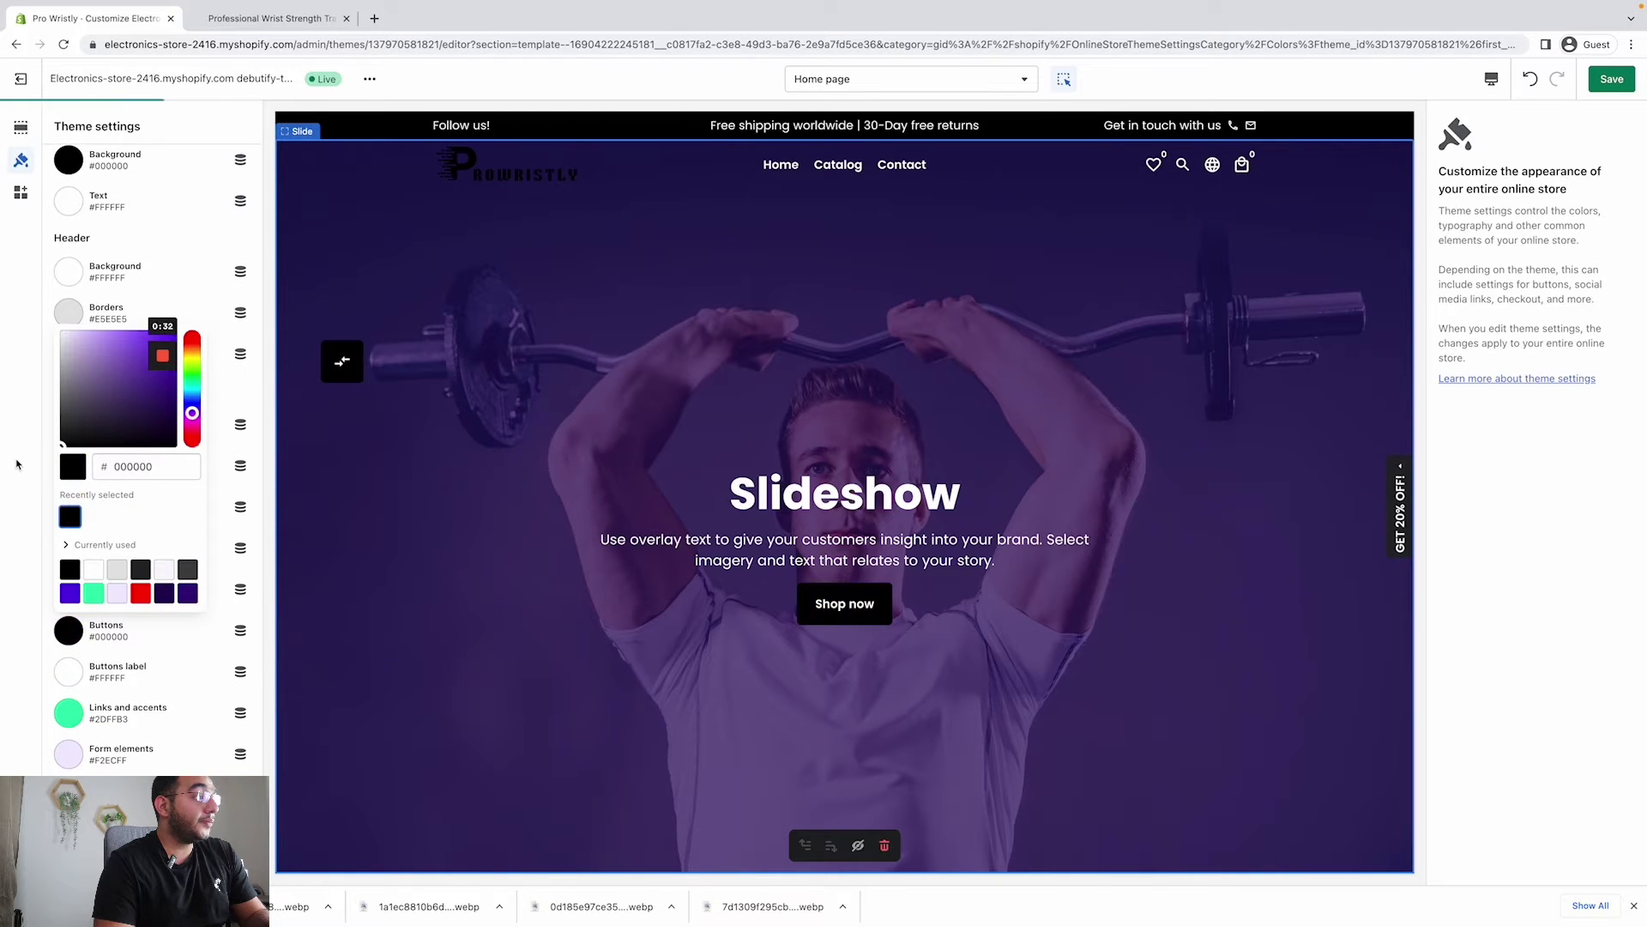
pyautogui.click(18, 462)
pyautogui.scroll(-1, 152, 621)
# - Set the page links and accents colour to blue #2D69FF
pyautogui.click(68, 616)
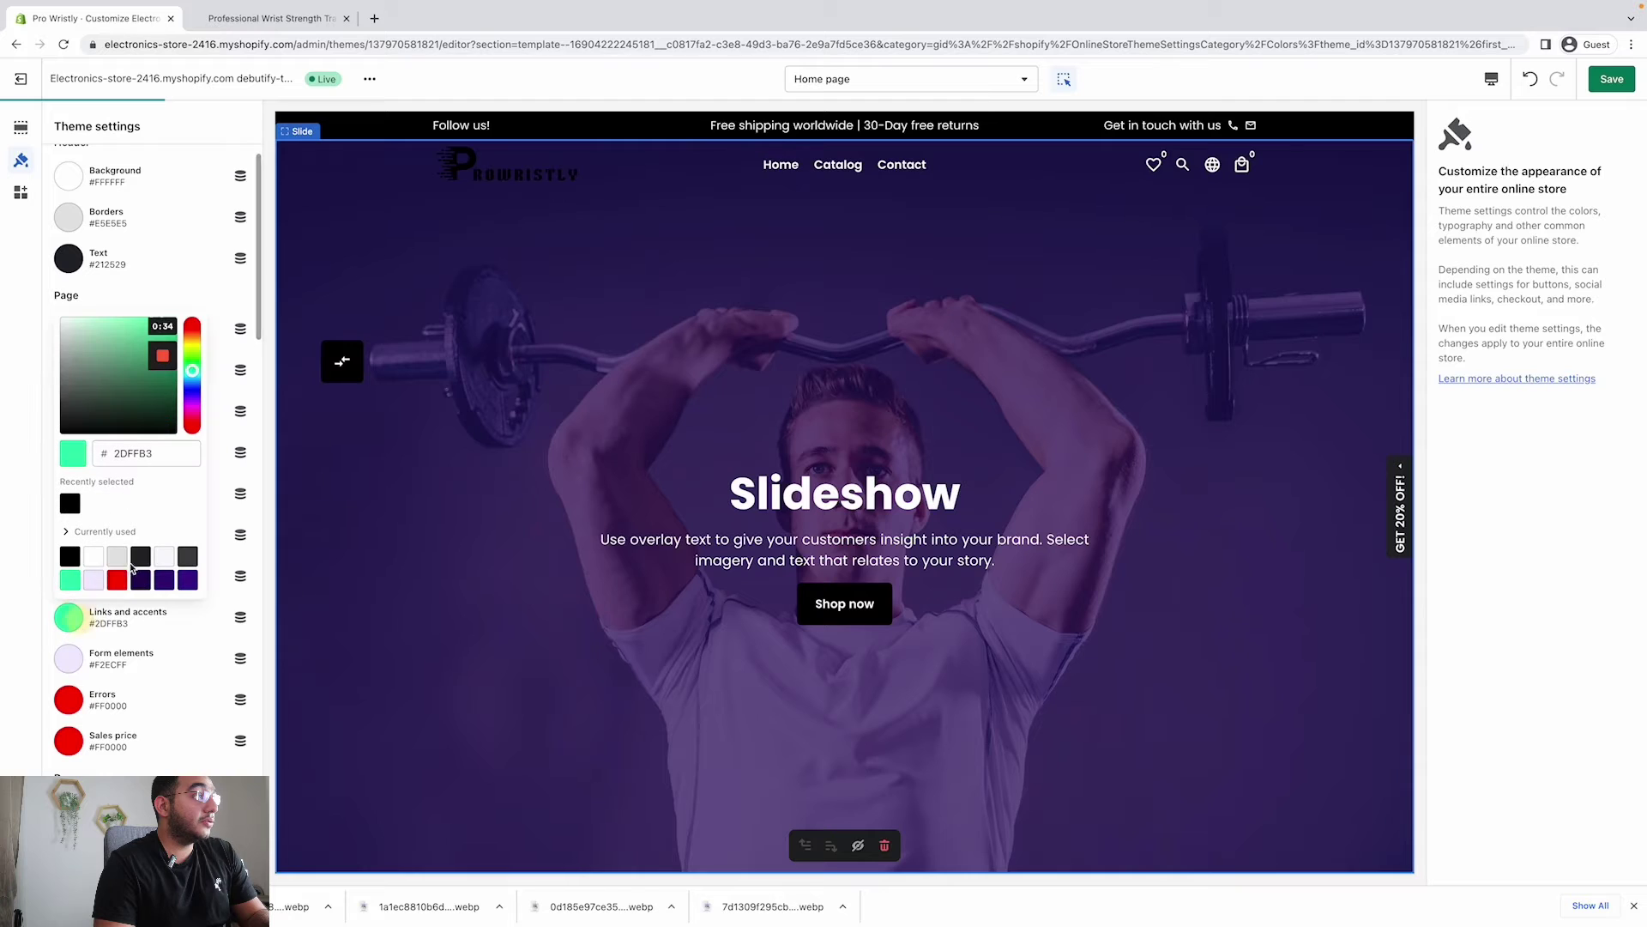
pyautogui.click(194, 395)
pyautogui.click(192, 388)
pyautogui.click(193, 387)
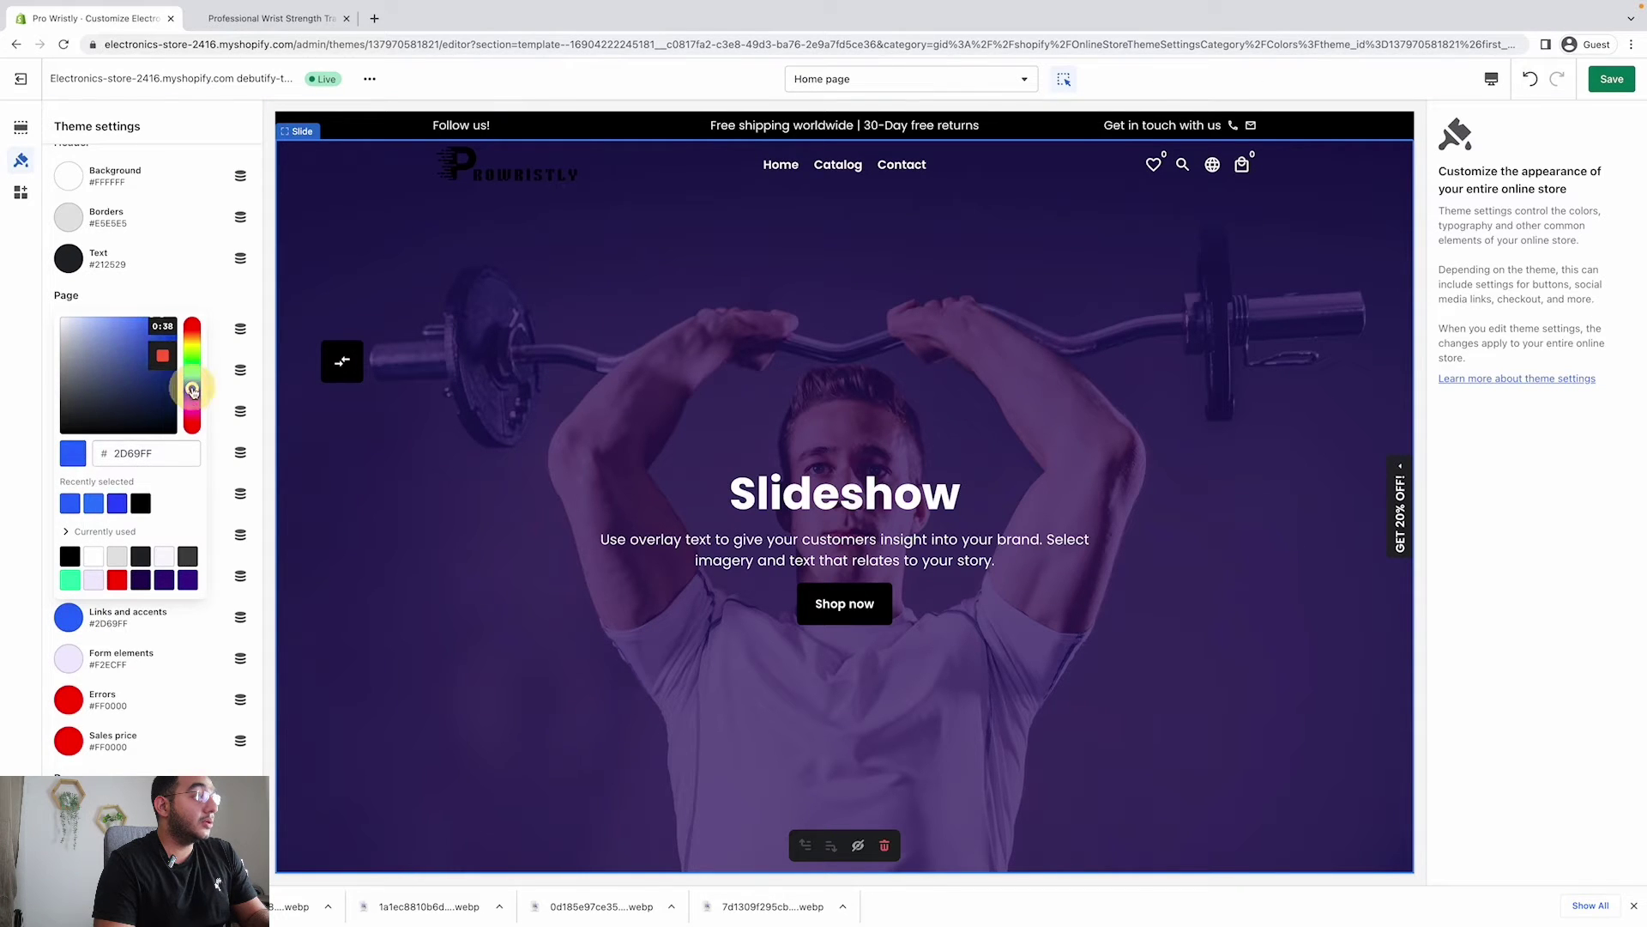
pyautogui.click(8, 412)
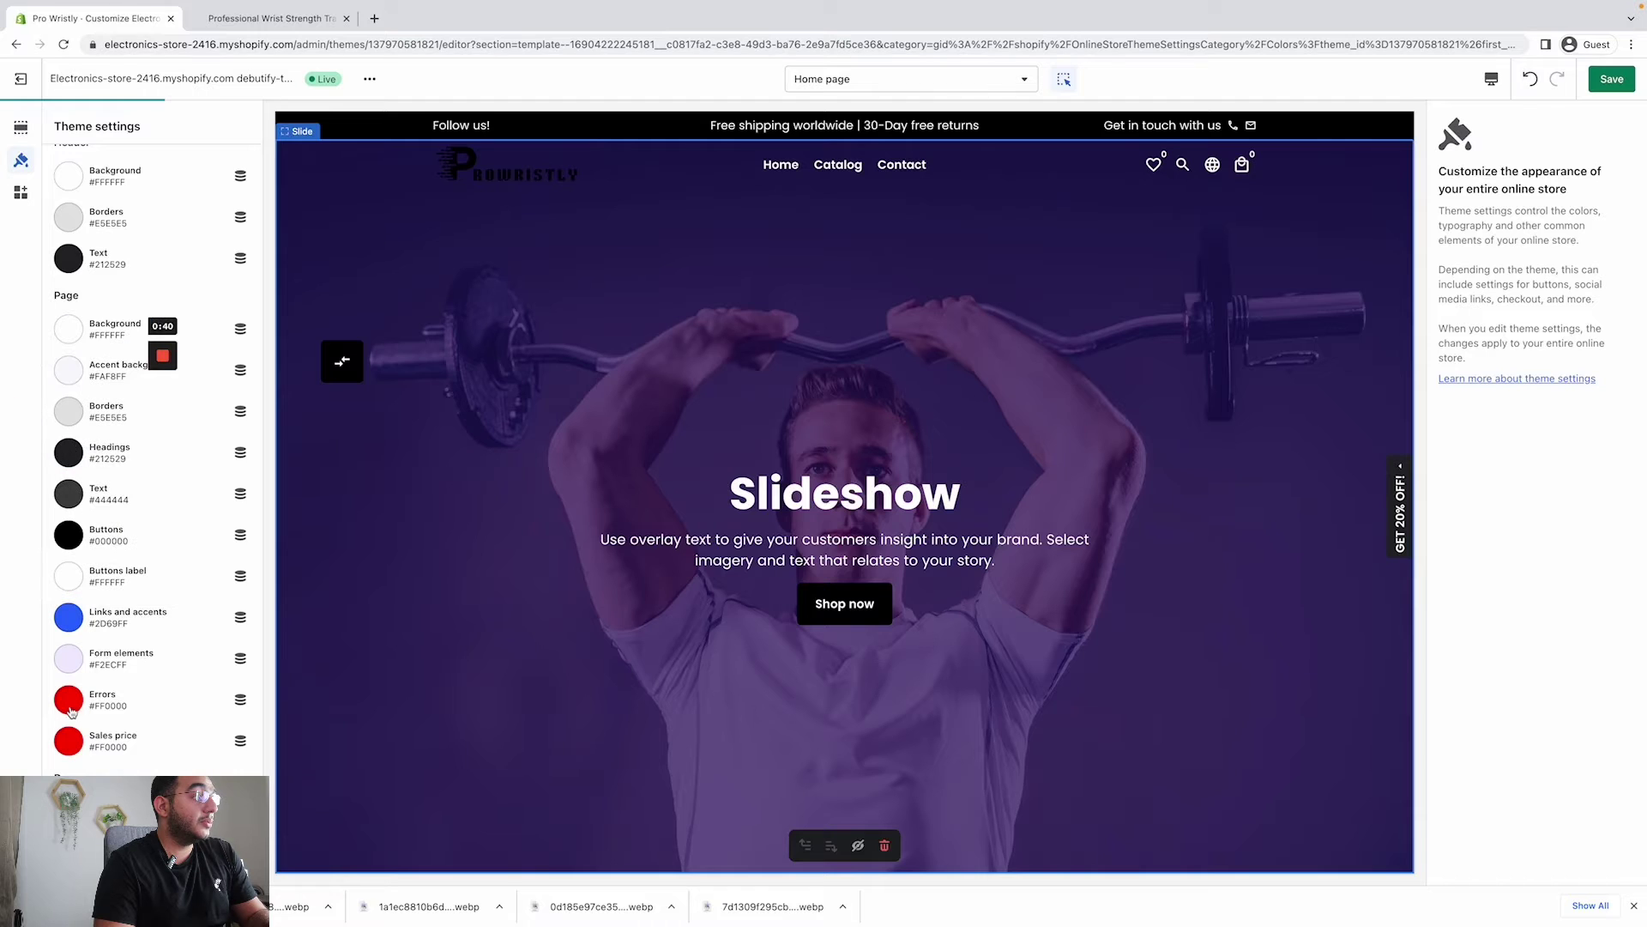
# - Change the page sales price colour from red #FF0000 to black #000000
pyautogui.click(68, 752)
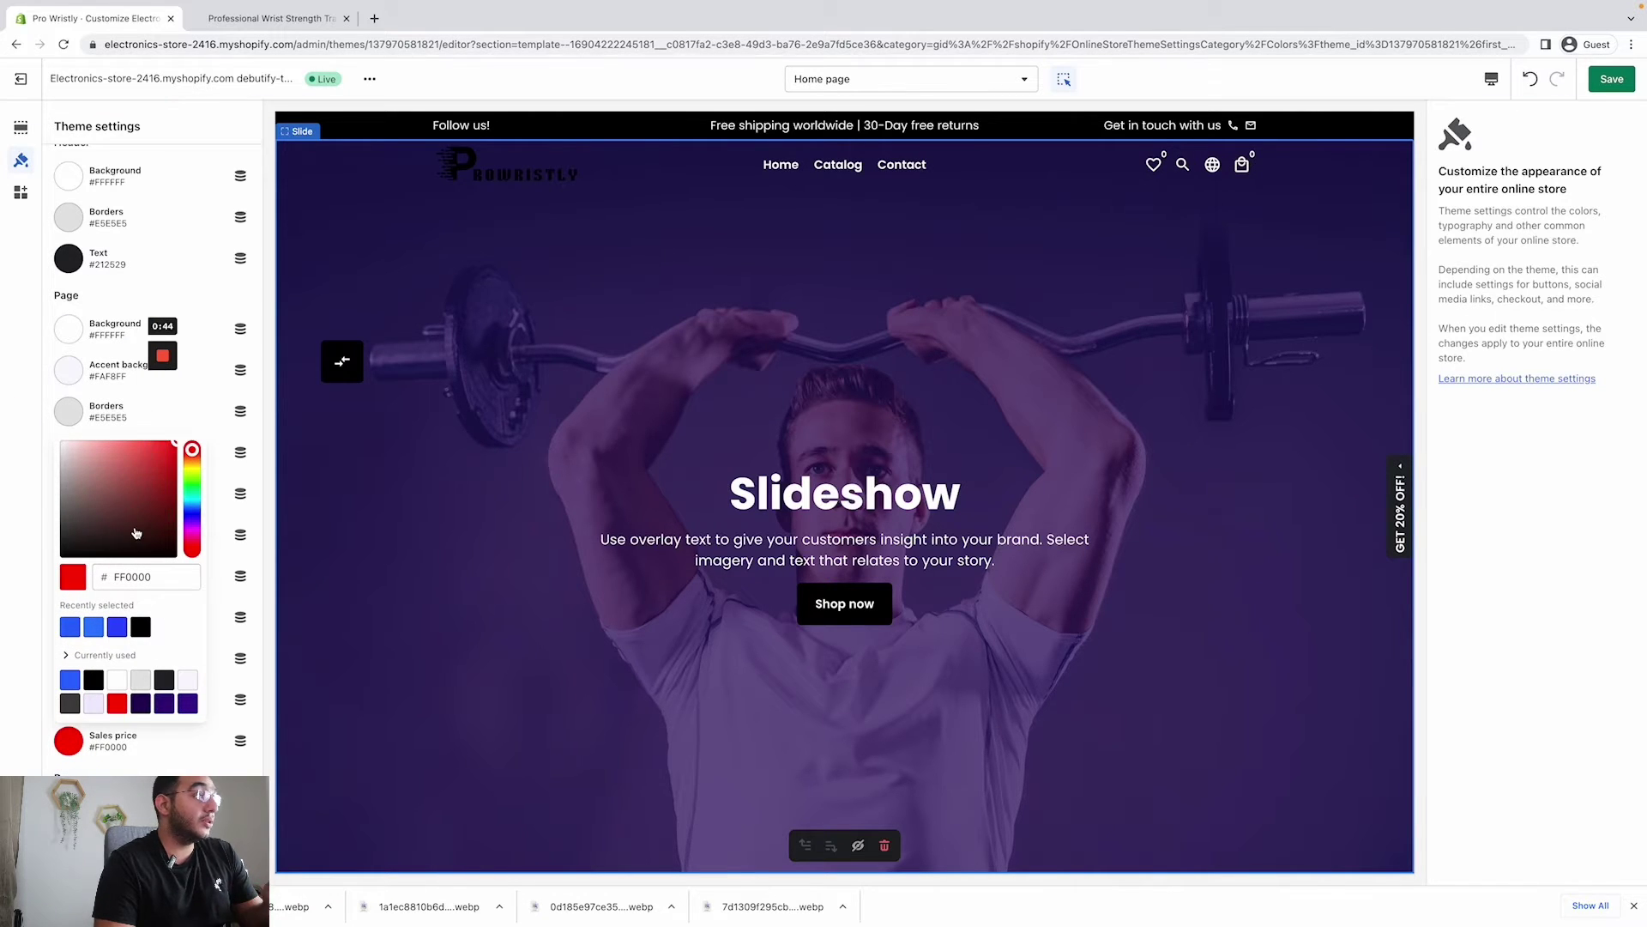
pyautogui.click(139, 629)
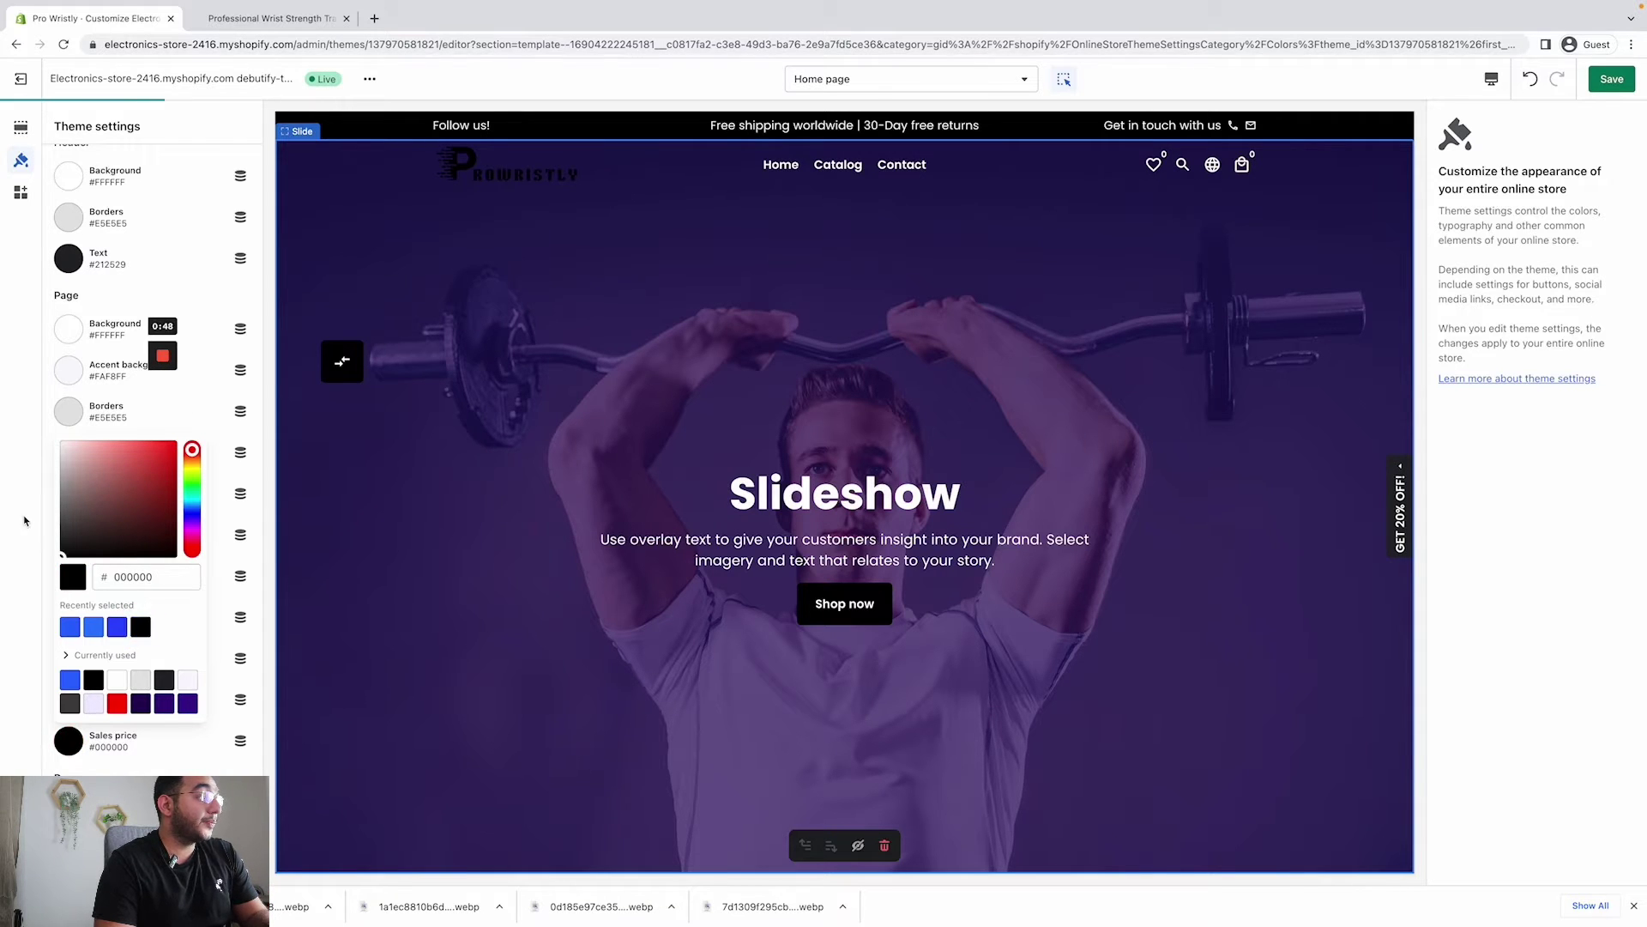
pyautogui.scroll(-2, 129, 573)
pyautogui.scroll(-3, 129, 573)
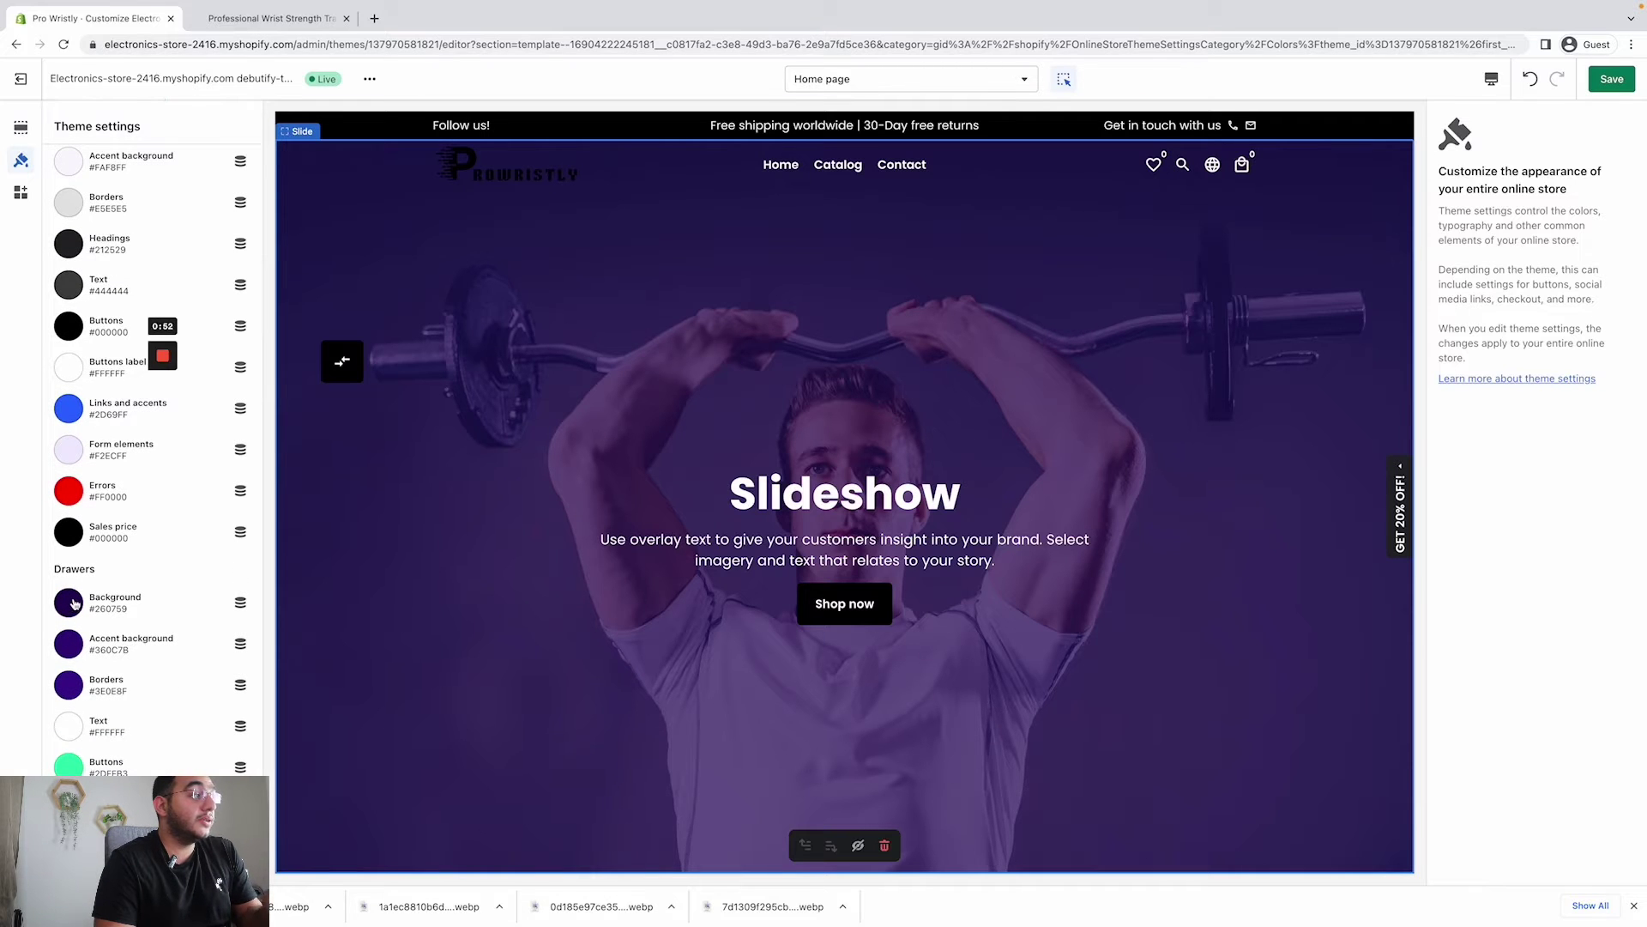
pyautogui.scroll(-3, 463, 592)
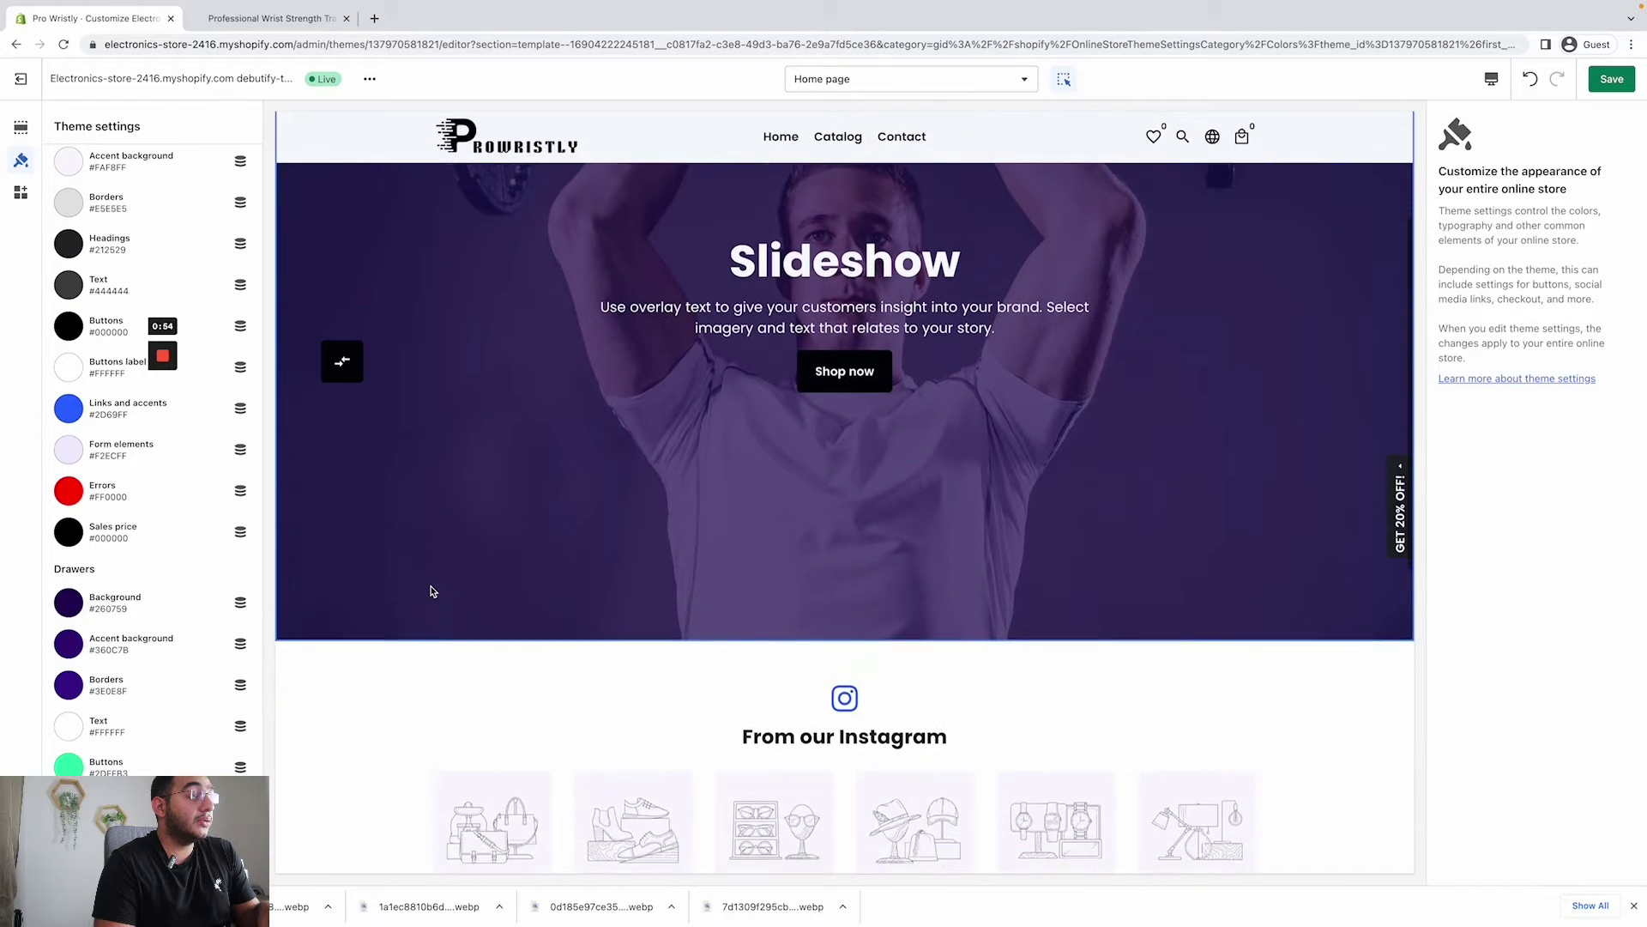
pyautogui.scroll(3, 437, 583)
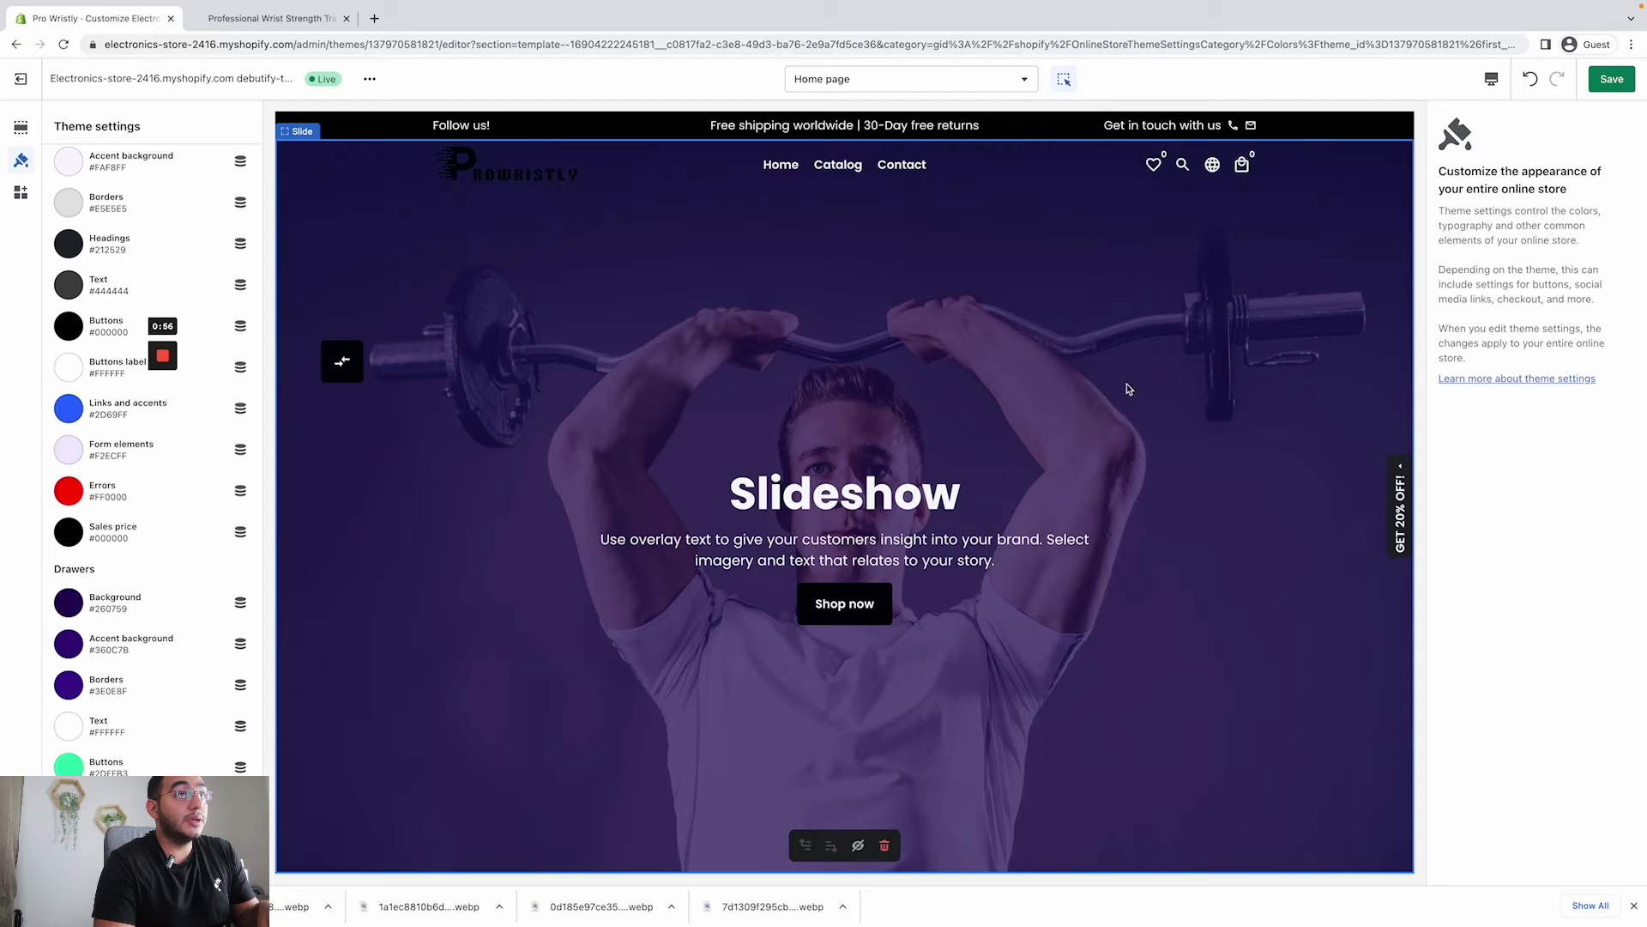
# - Preview the cart drawer on the storefront and return to the theme colour settings
pyautogui.click(1233, 170)
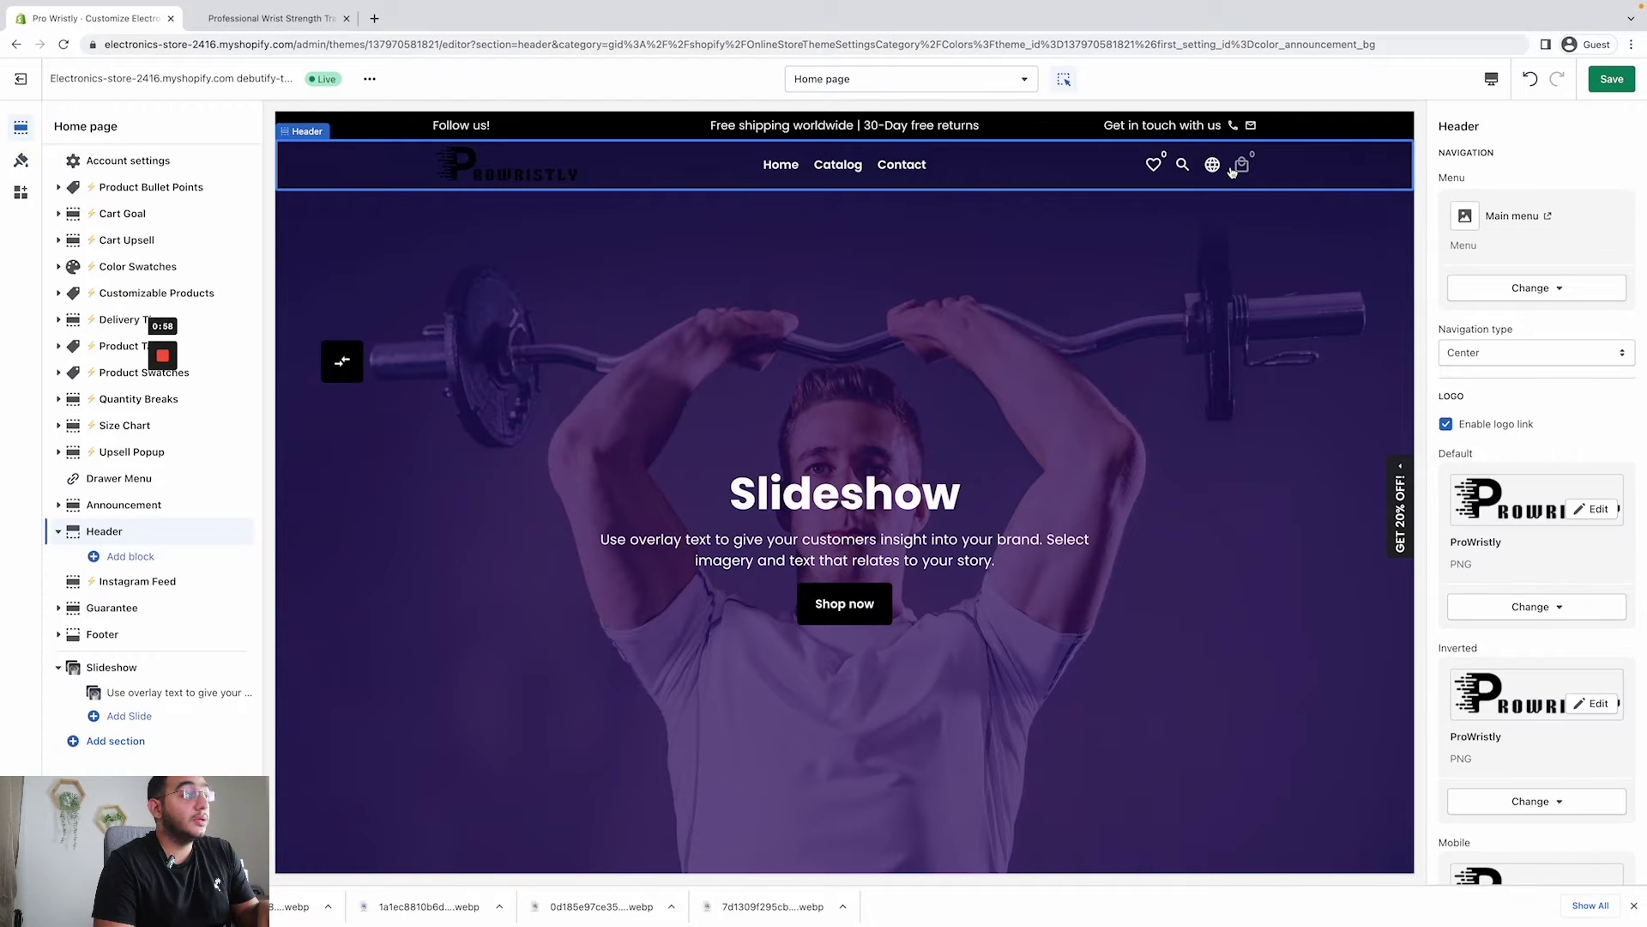
pyautogui.click(1242, 166)
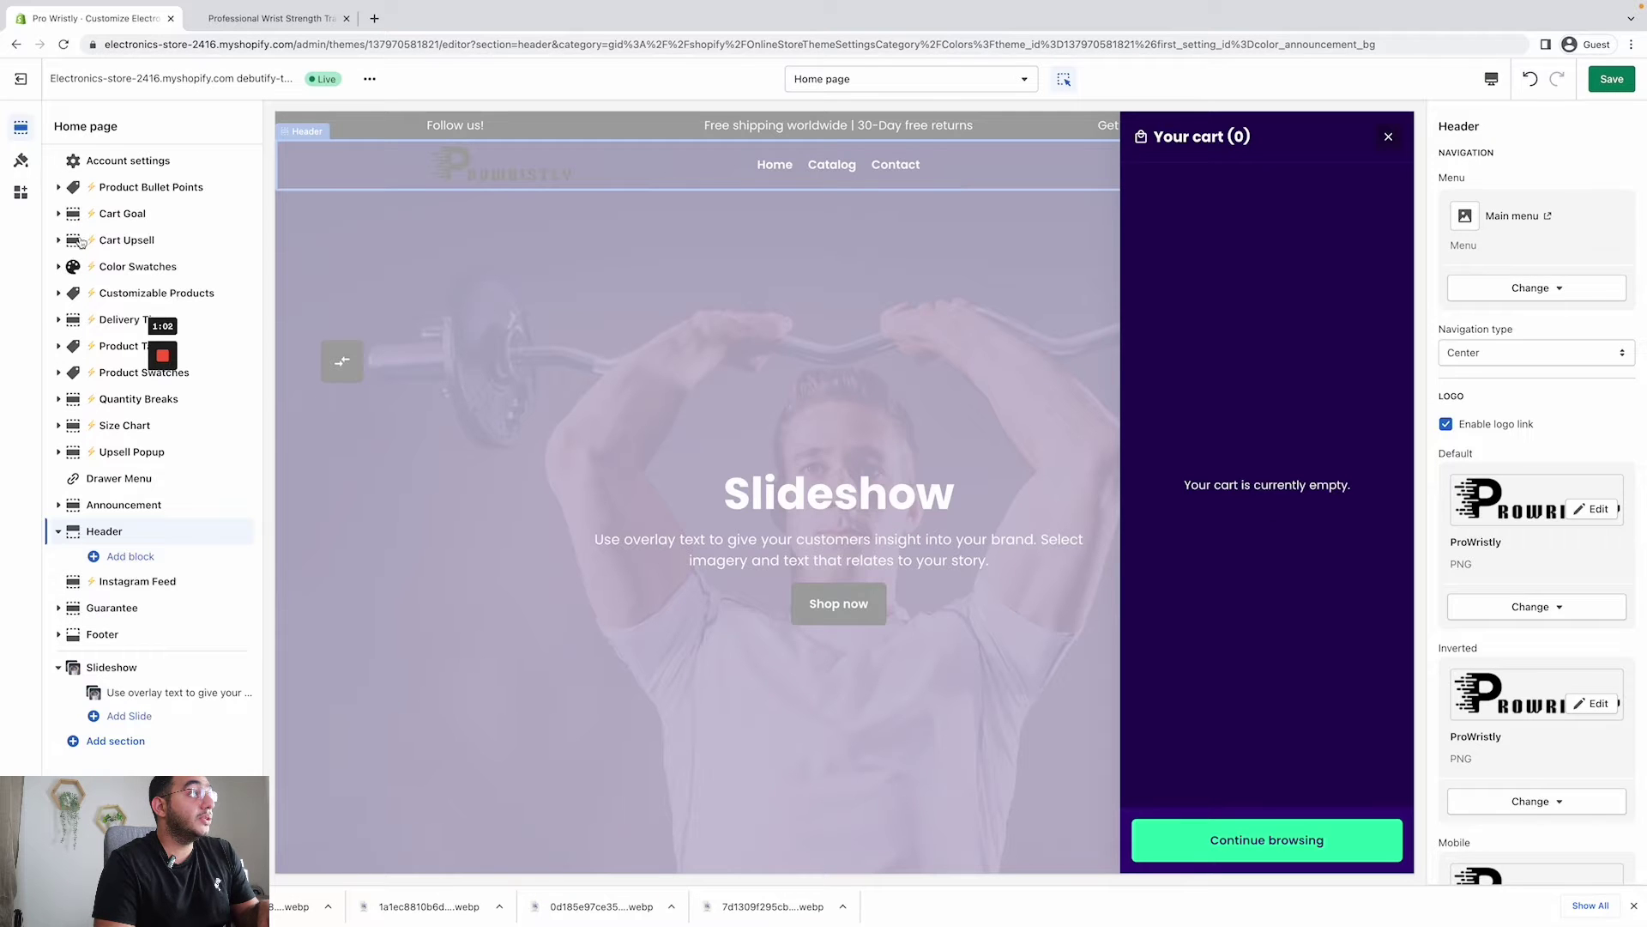
pyautogui.click(23, 194)
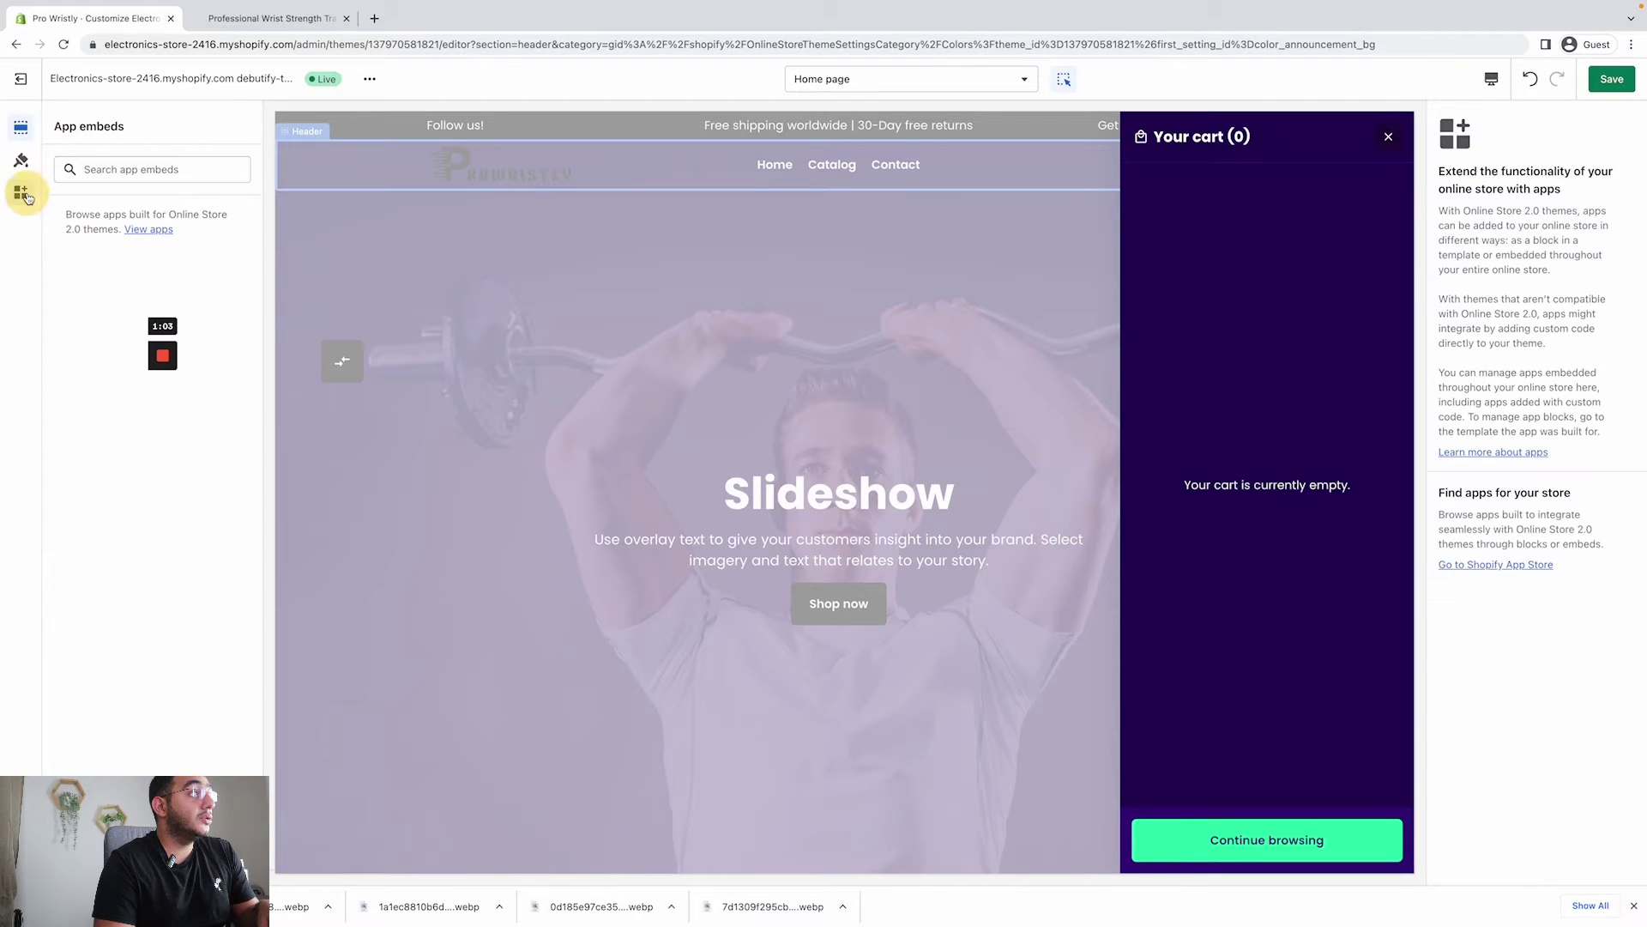
pyautogui.click(20, 127)
pyautogui.click(20, 161)
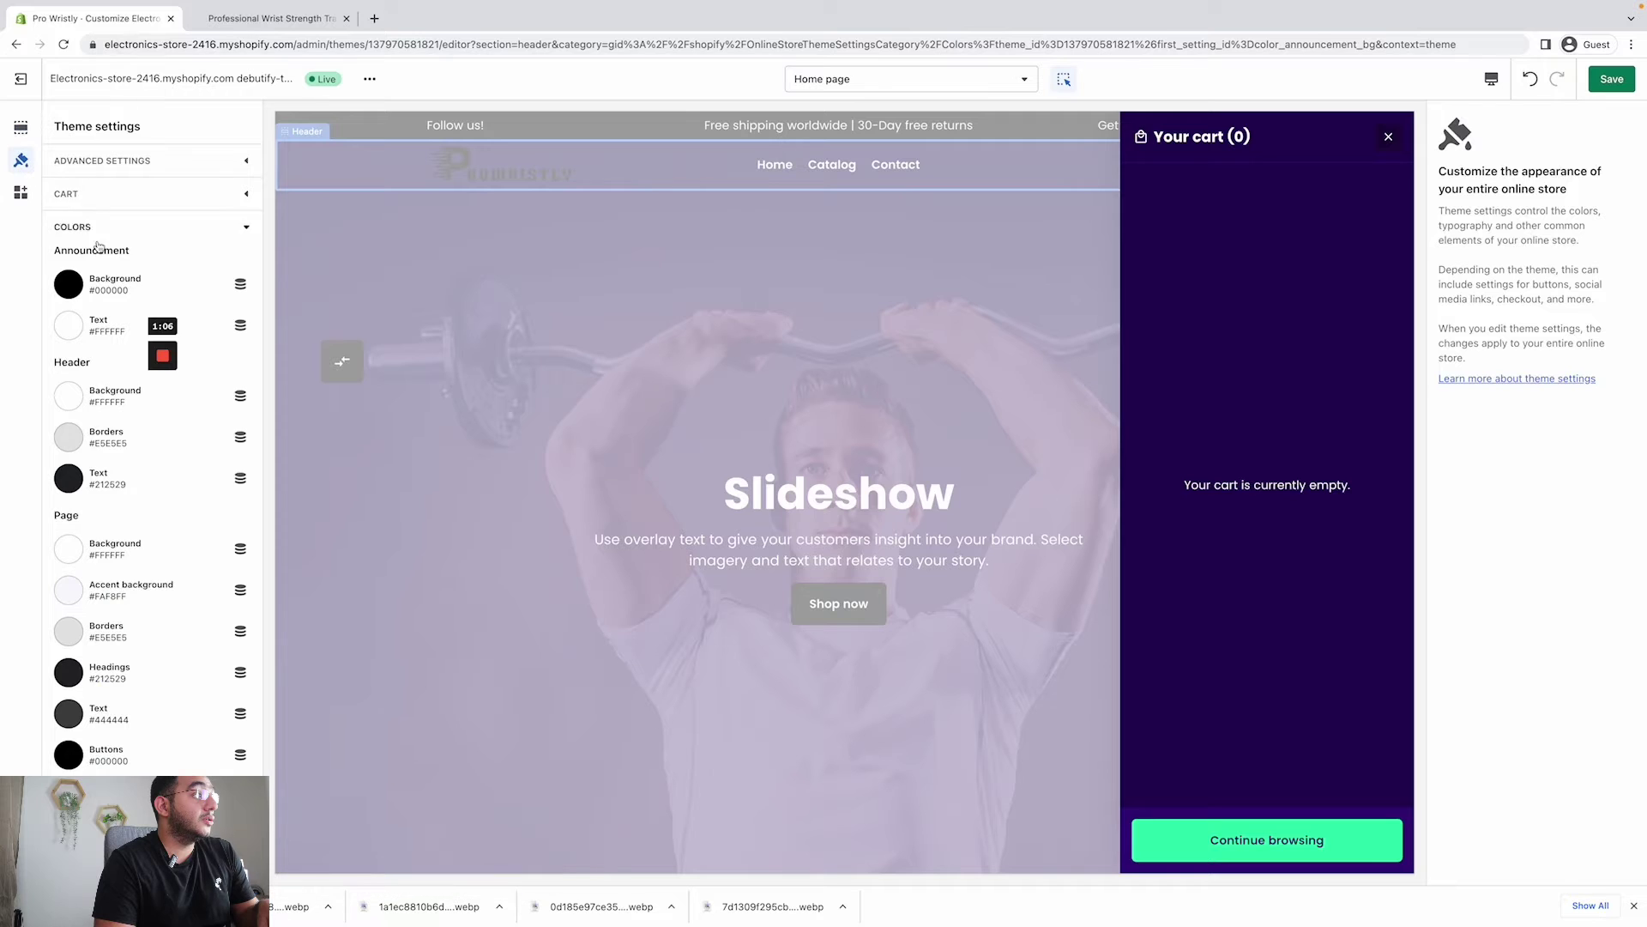
pyautogui.scroll(-3, 90, 484)
pyautogui.scroll(-5, 90, 483)
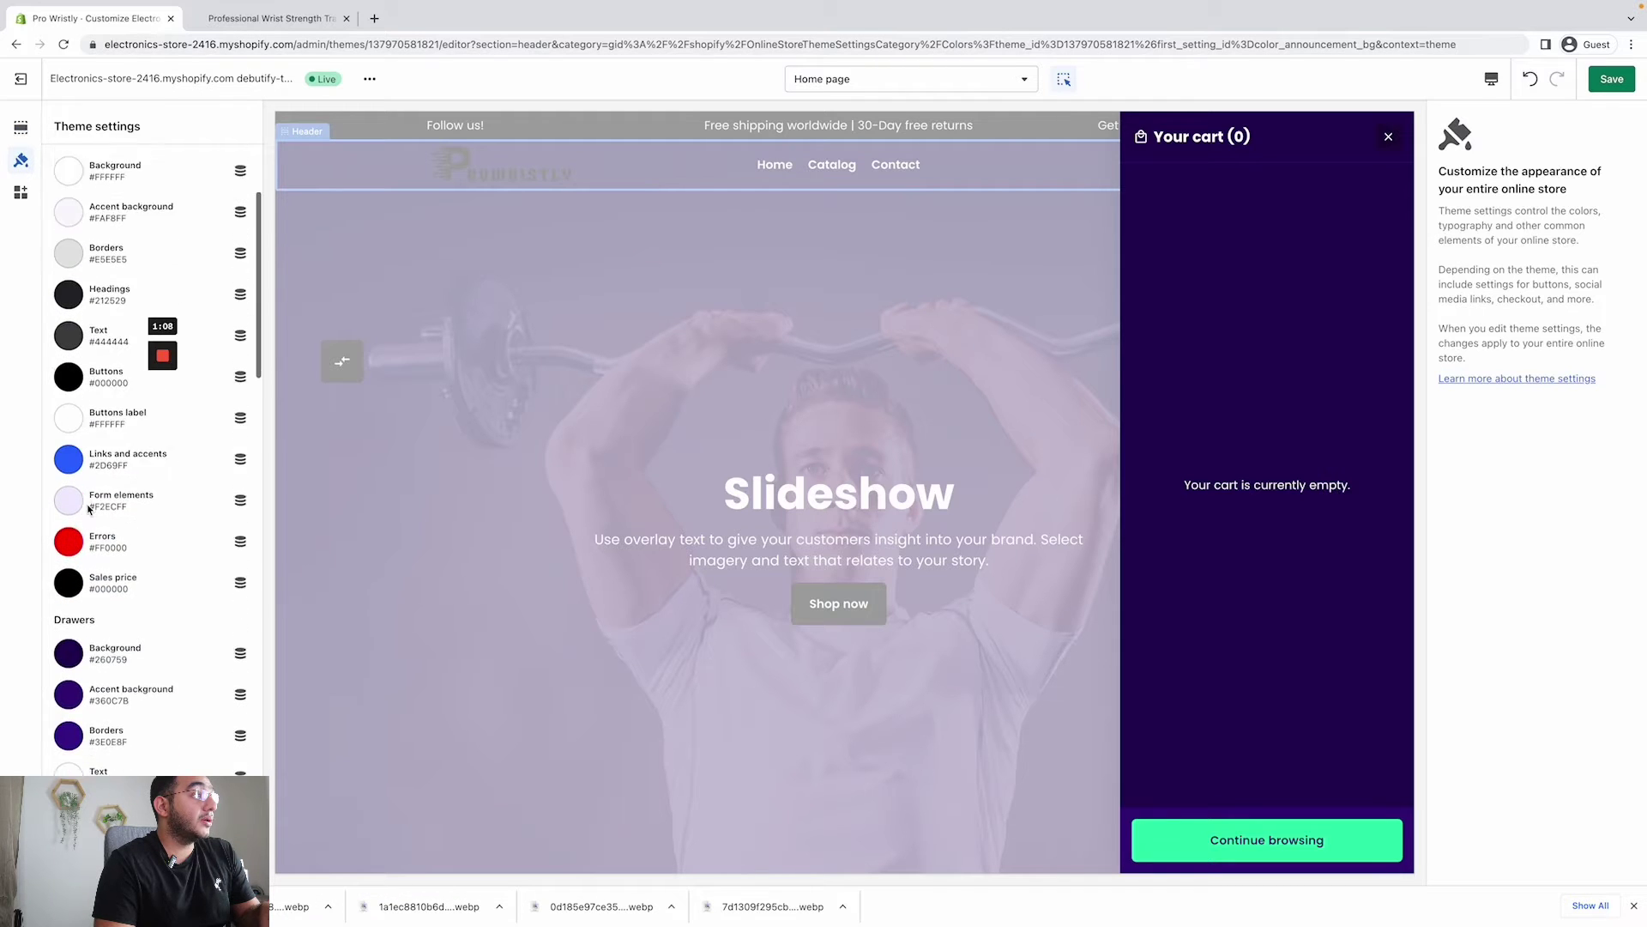
# - Set the drawer background white, accent background light grey, borders and text black
pyautogui.click(75, 485)
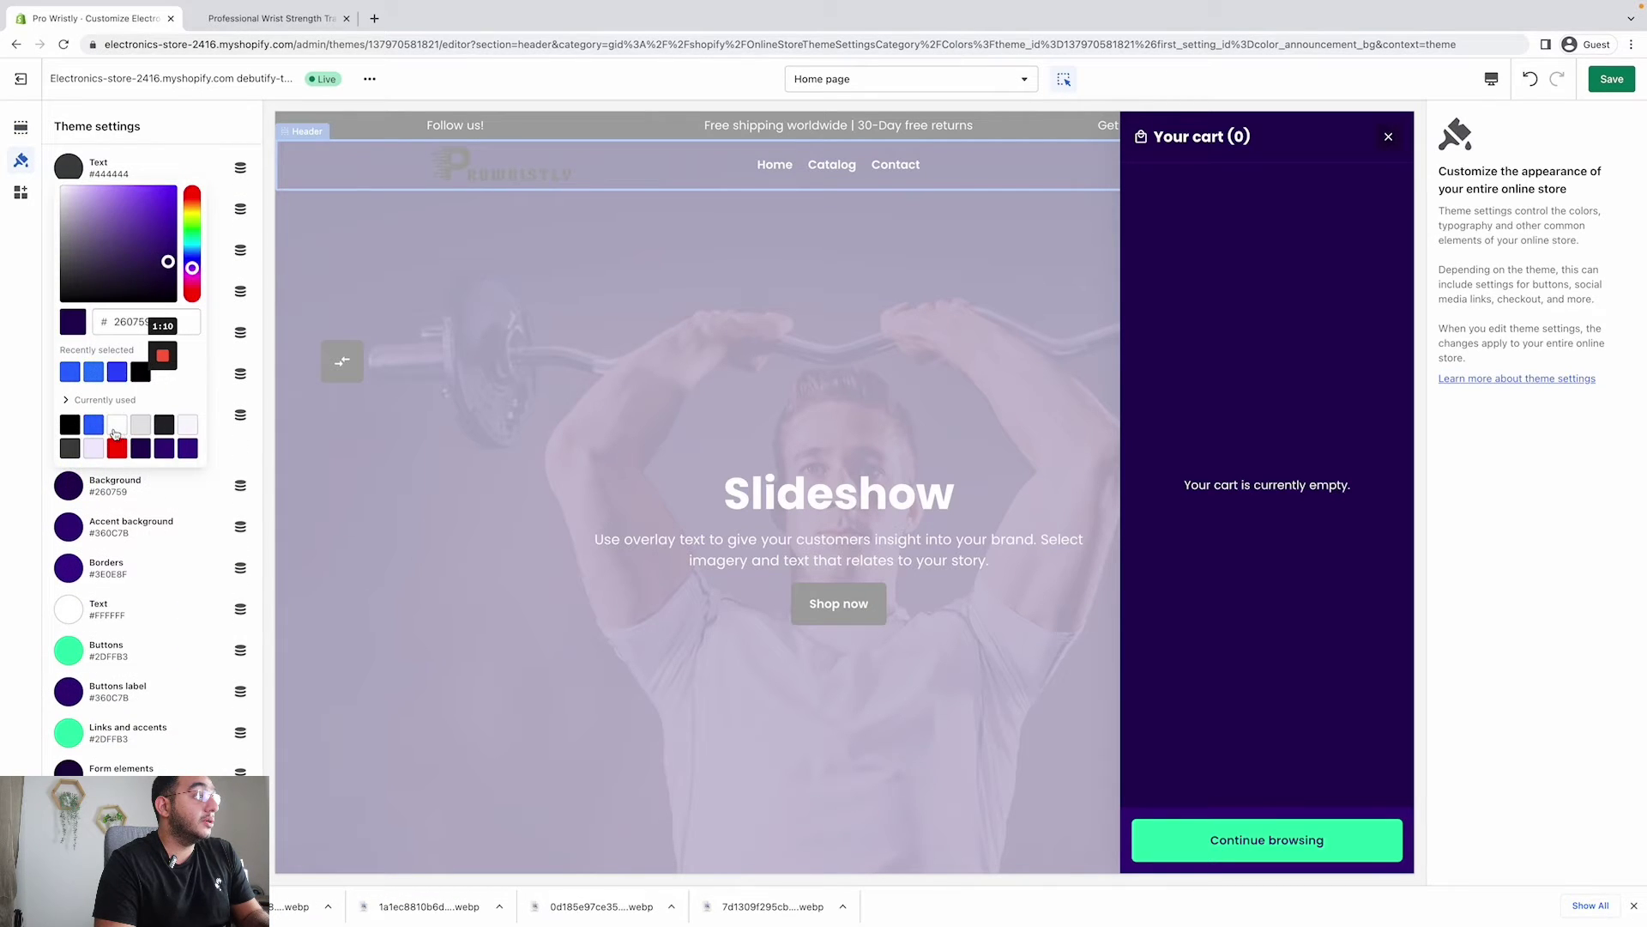
pyautogui.click(116, 424)
pyautogui.click(68, 530)
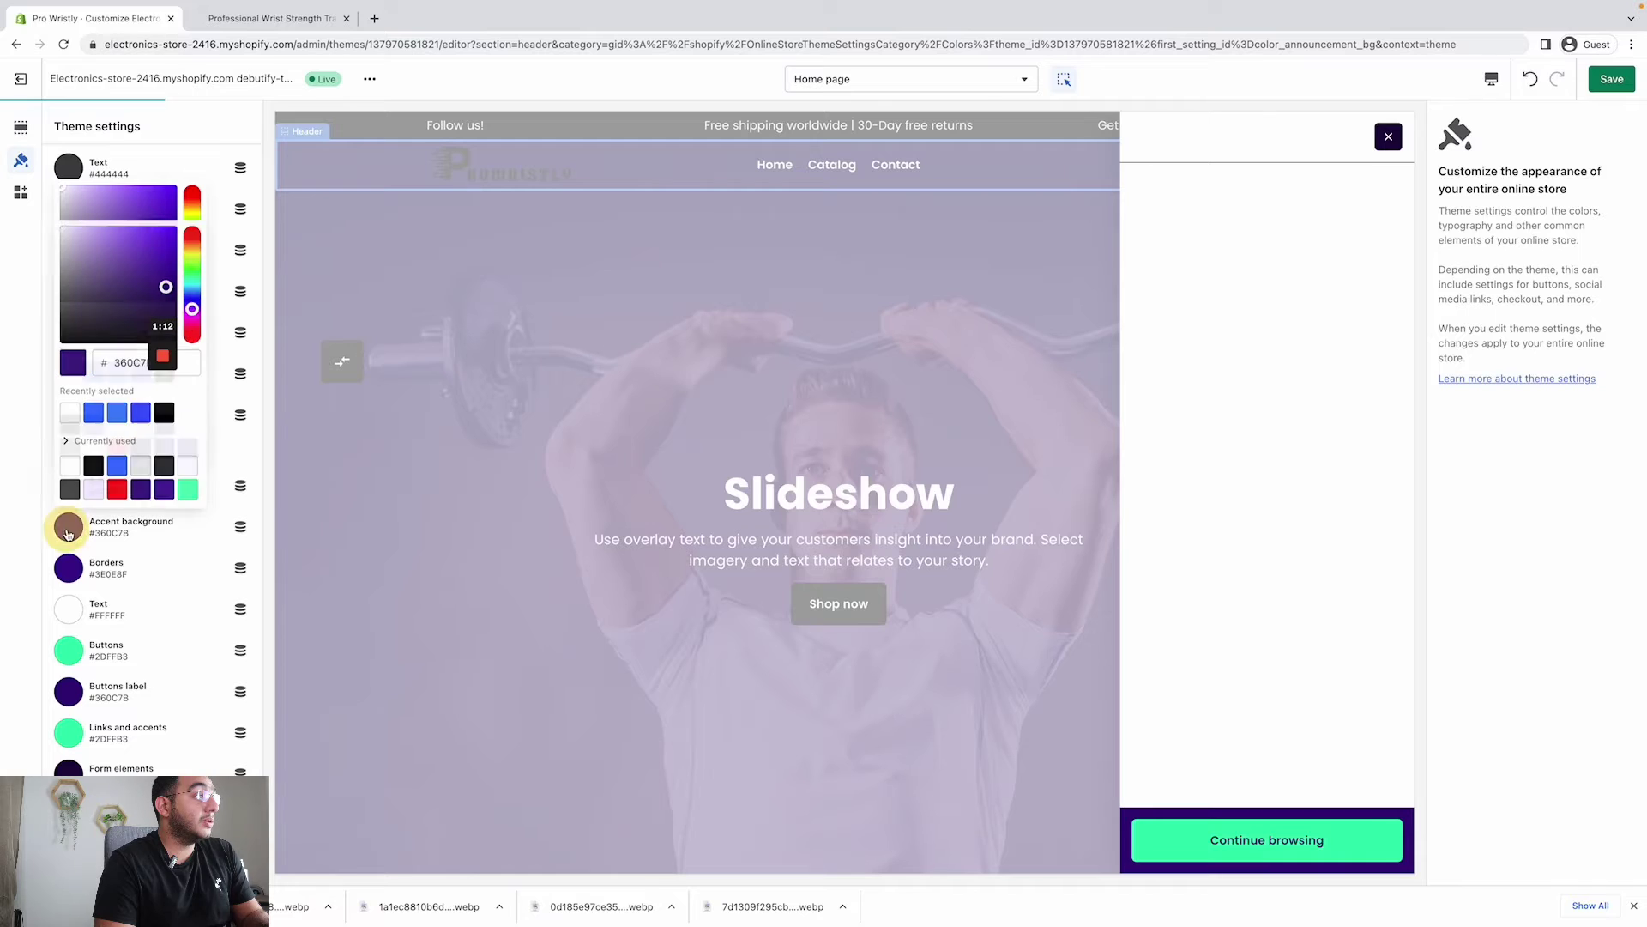
pyautogui.click(93, 466)
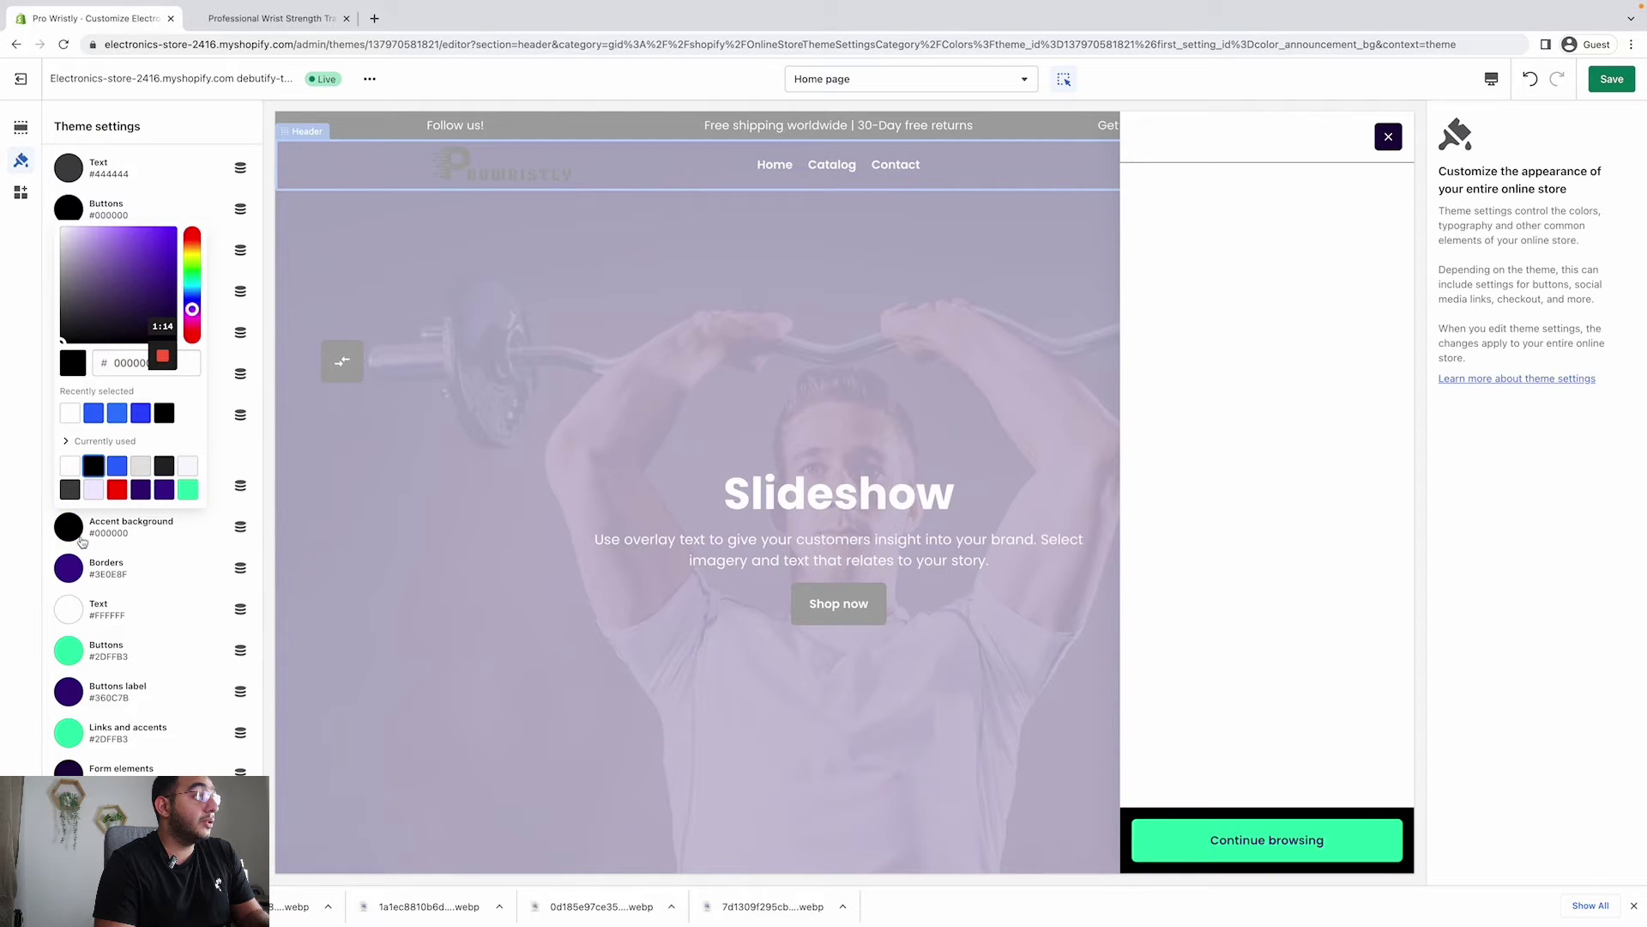
pyautogui.click(137, 466)
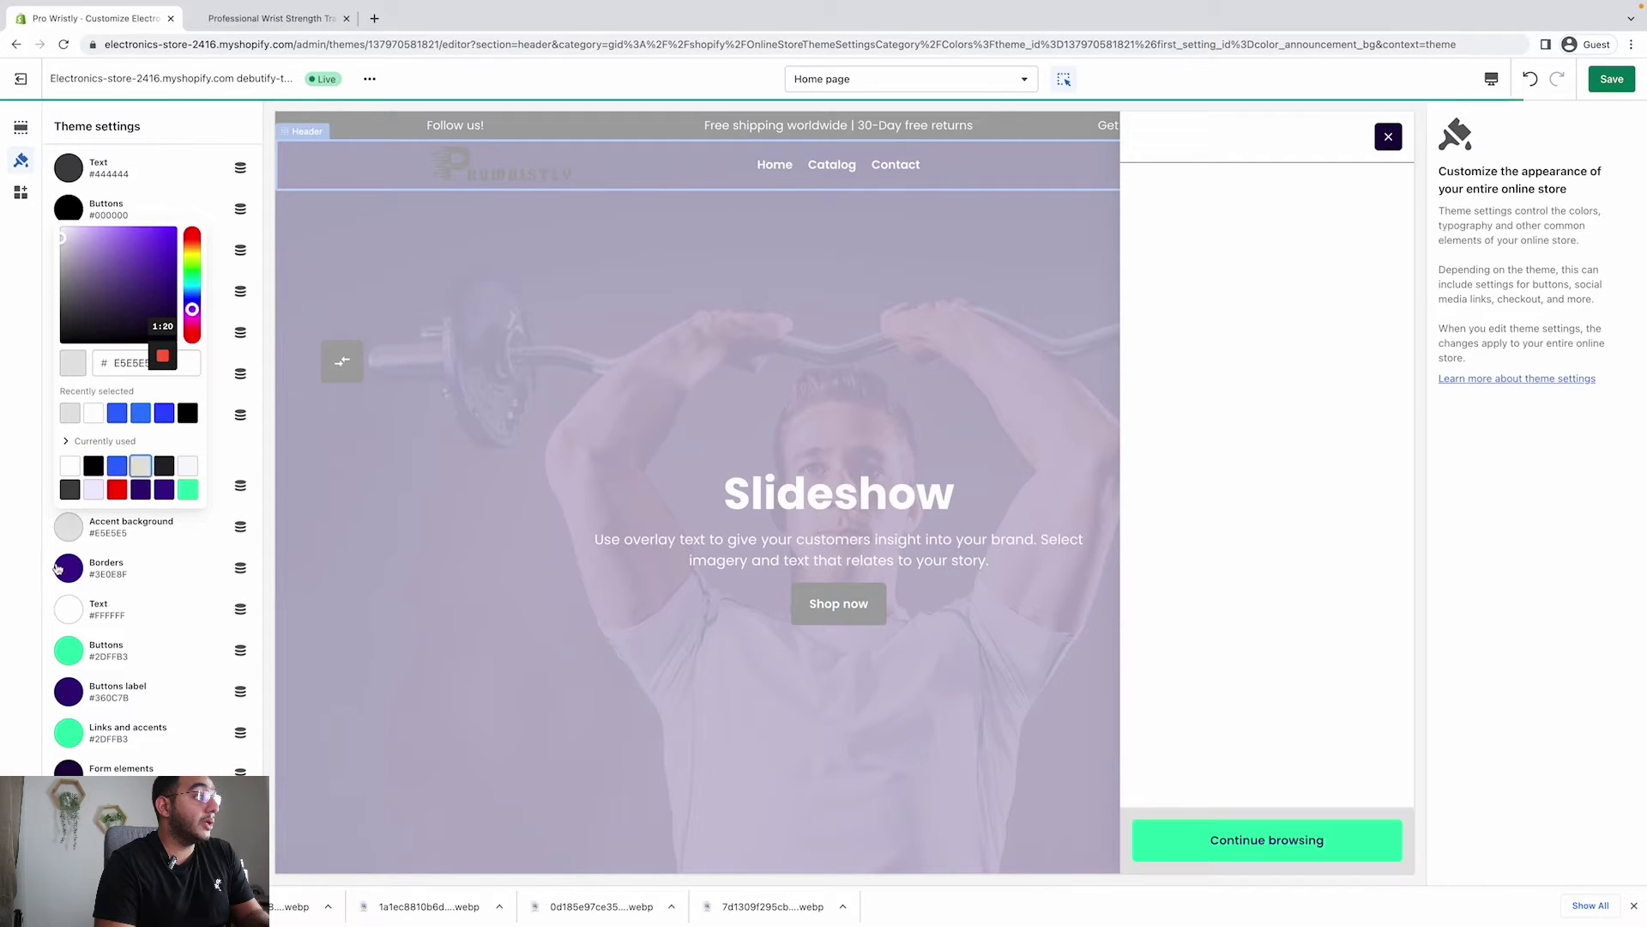
pyautogui.click(69, 567)
pyautogui.click(117, 507)
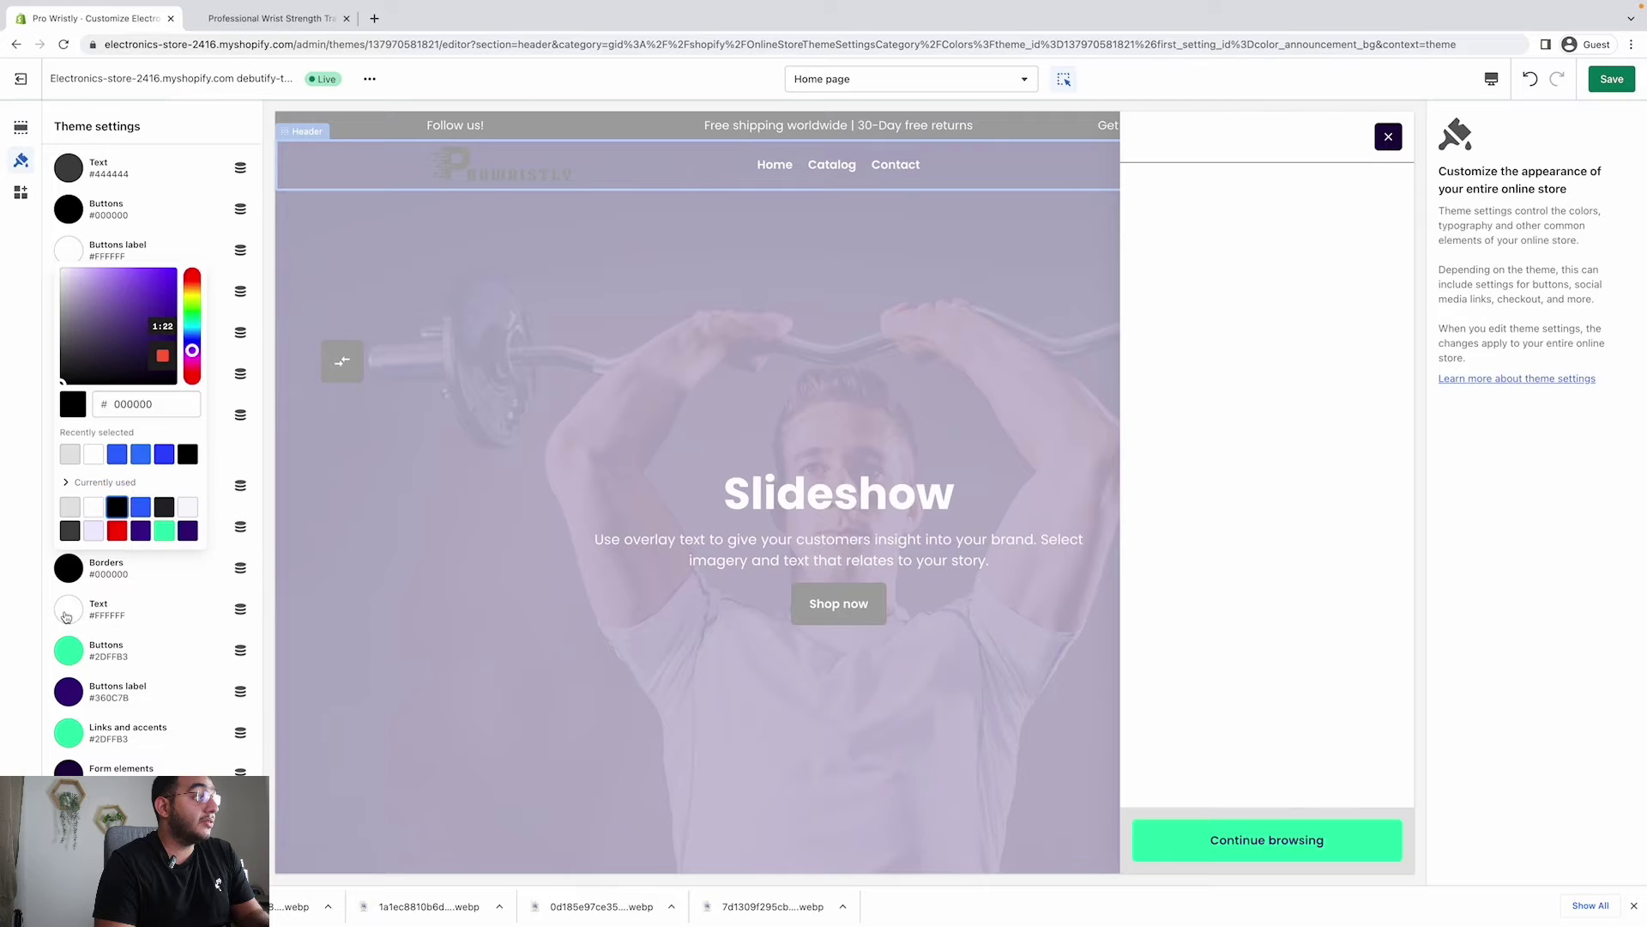
pyautogui.click(69, 612)
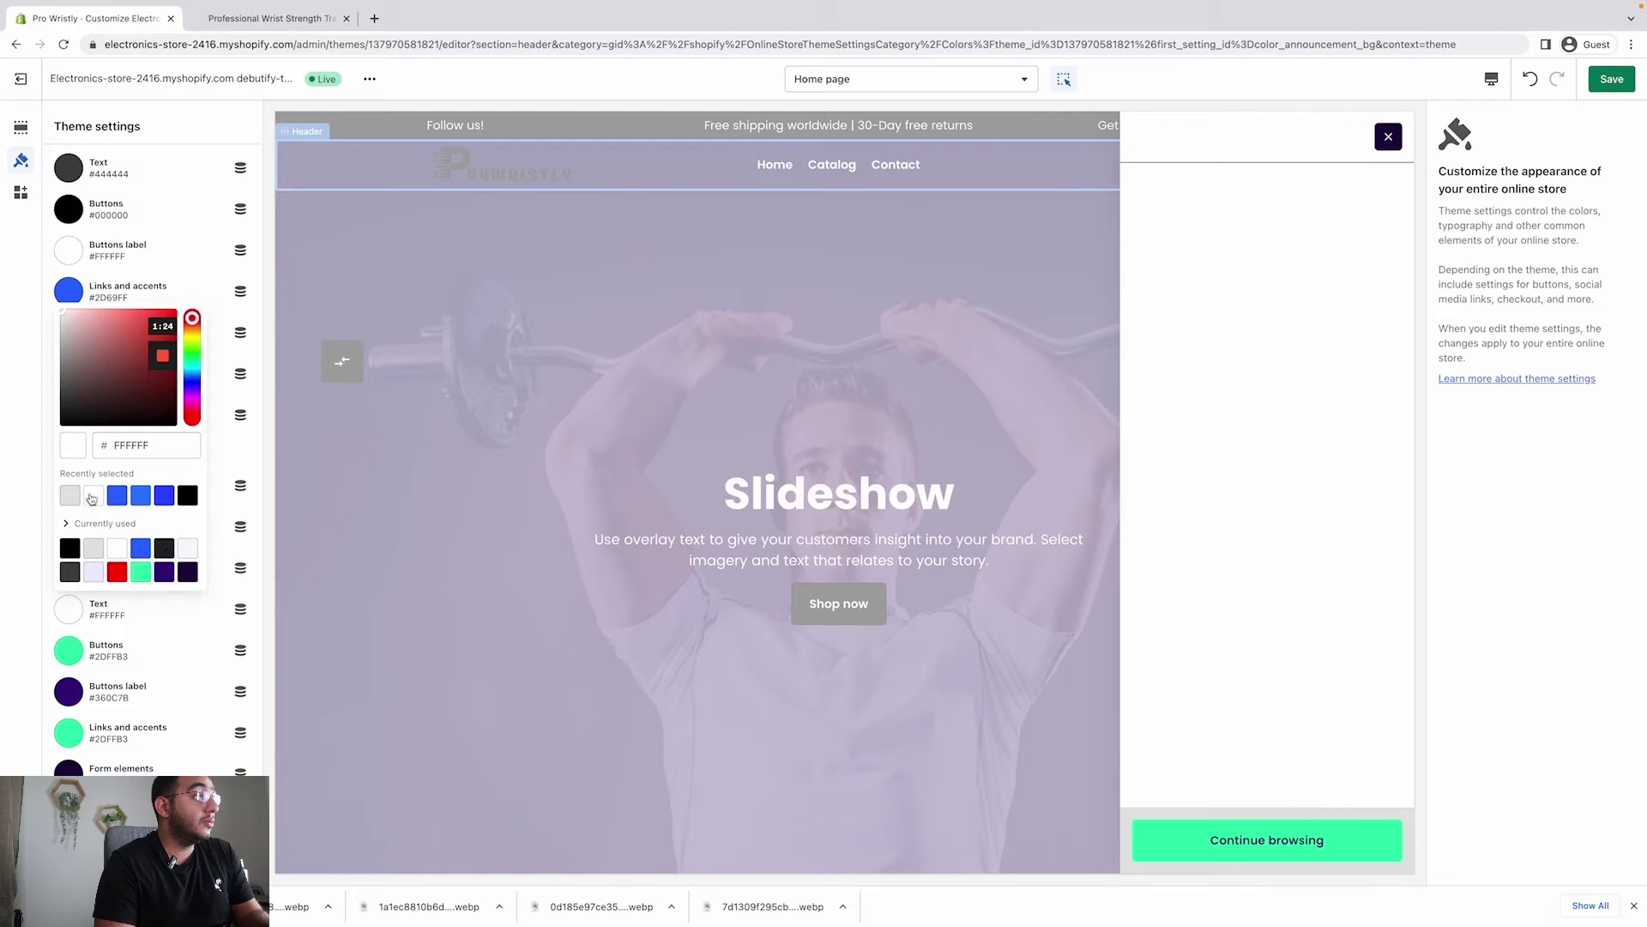
pyautogui.click(188, 496)
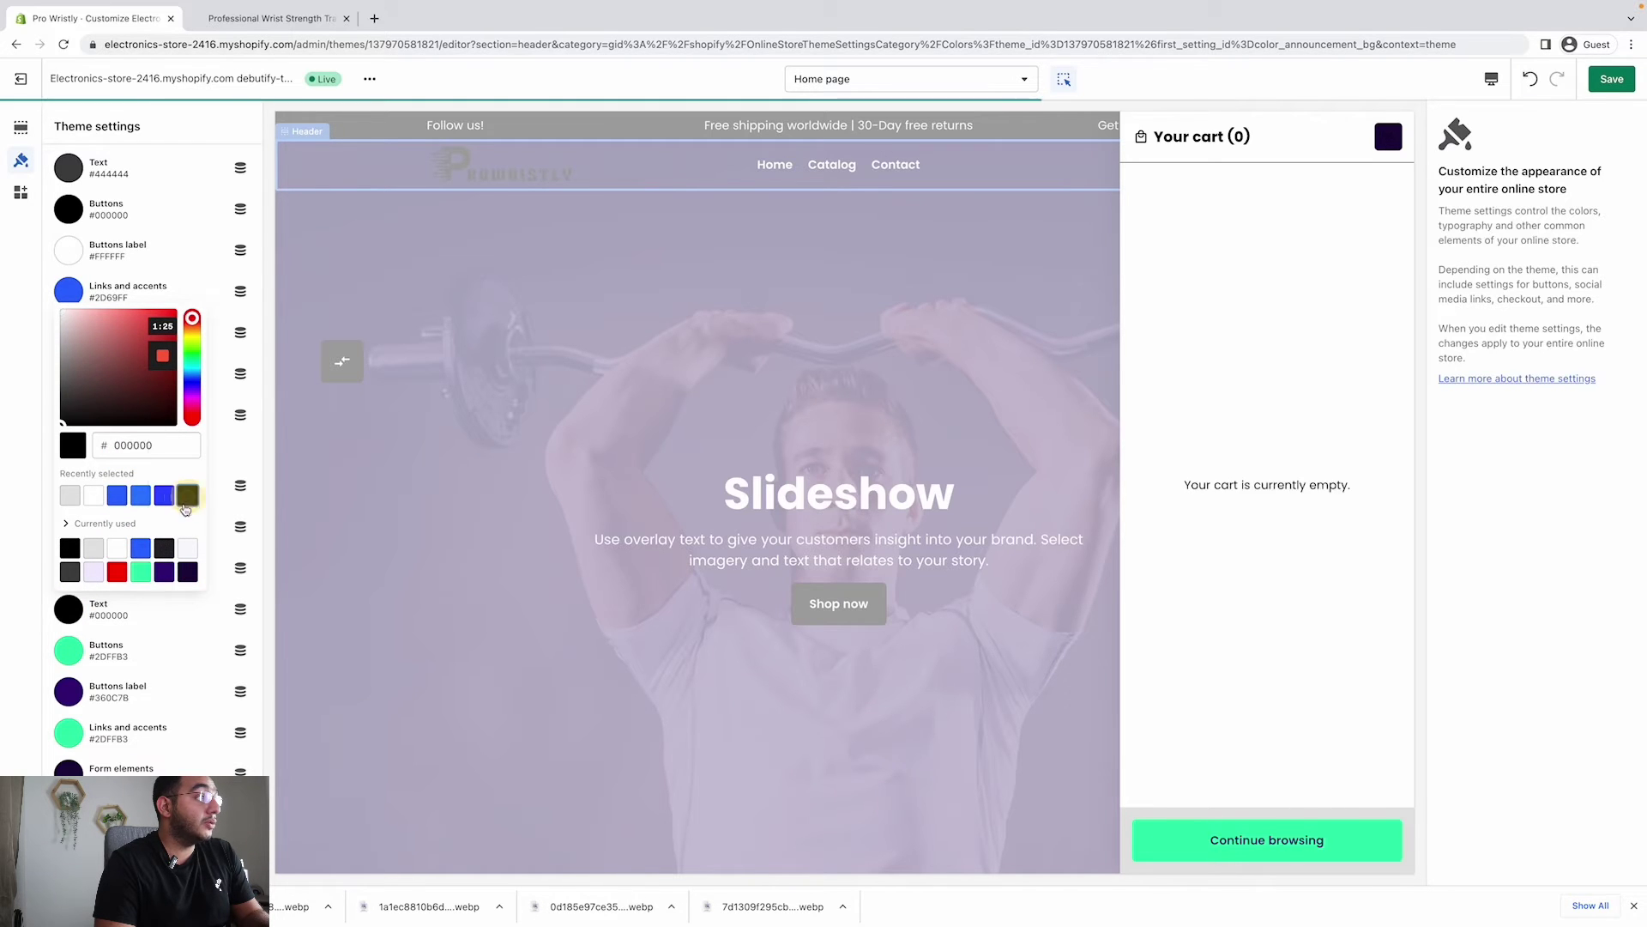
# - Make drawer buttons black with white labels, links and accents blue, form elements light grey
pyautogui.click(69, 649)
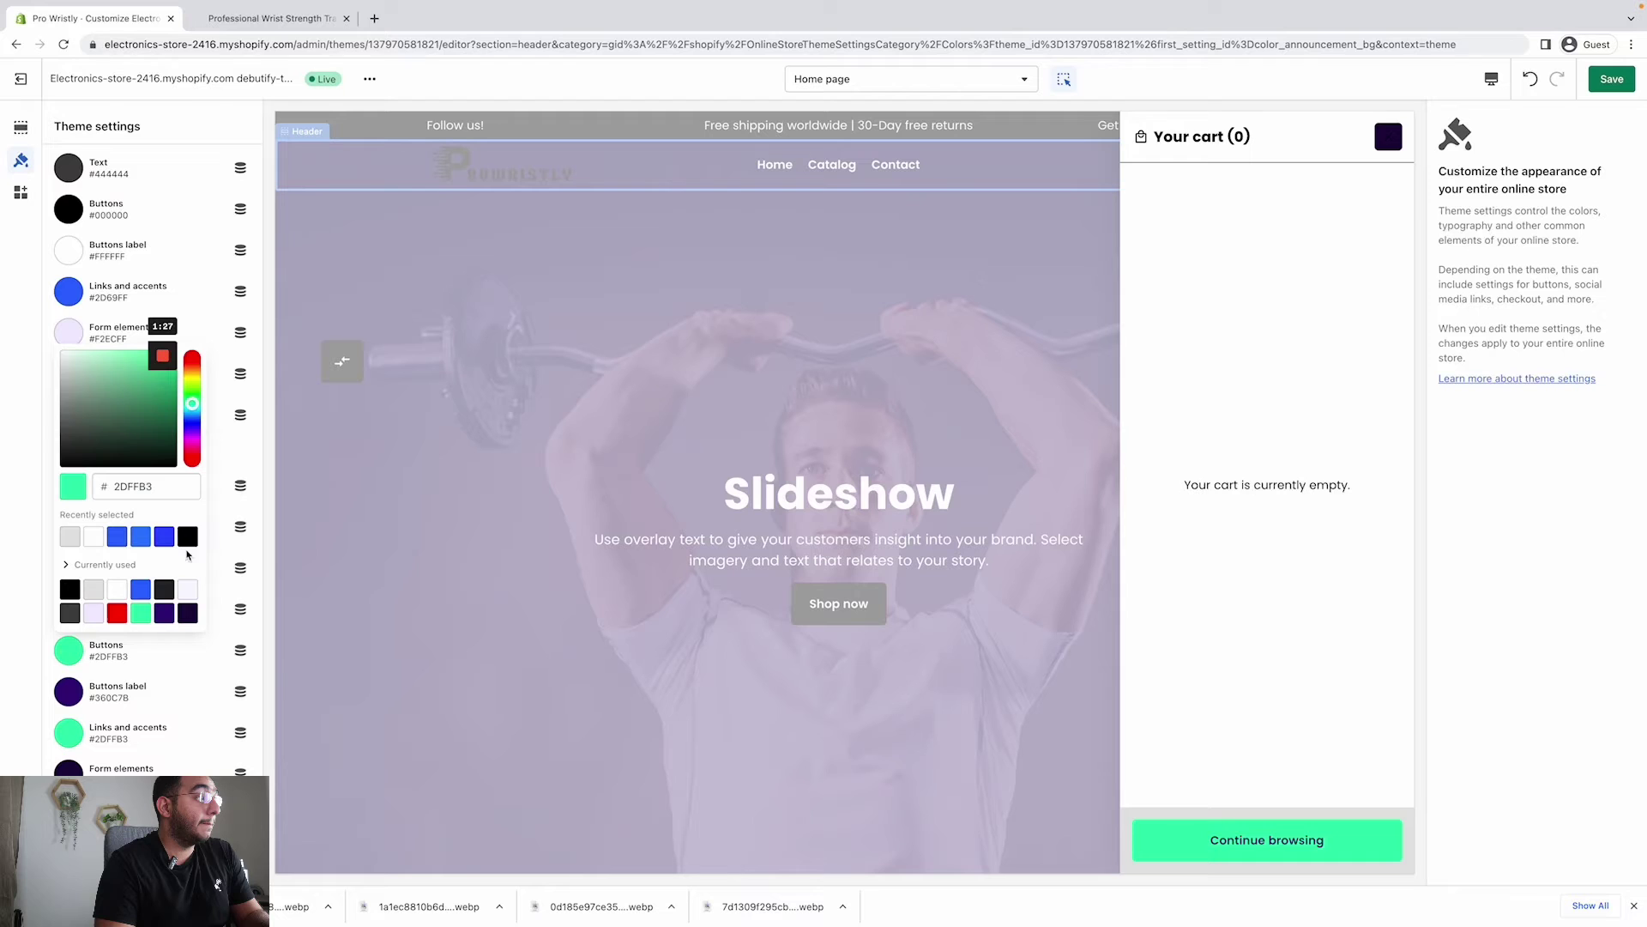
pyautogui.click(67, 589)
pyautogui.click(68, 690)
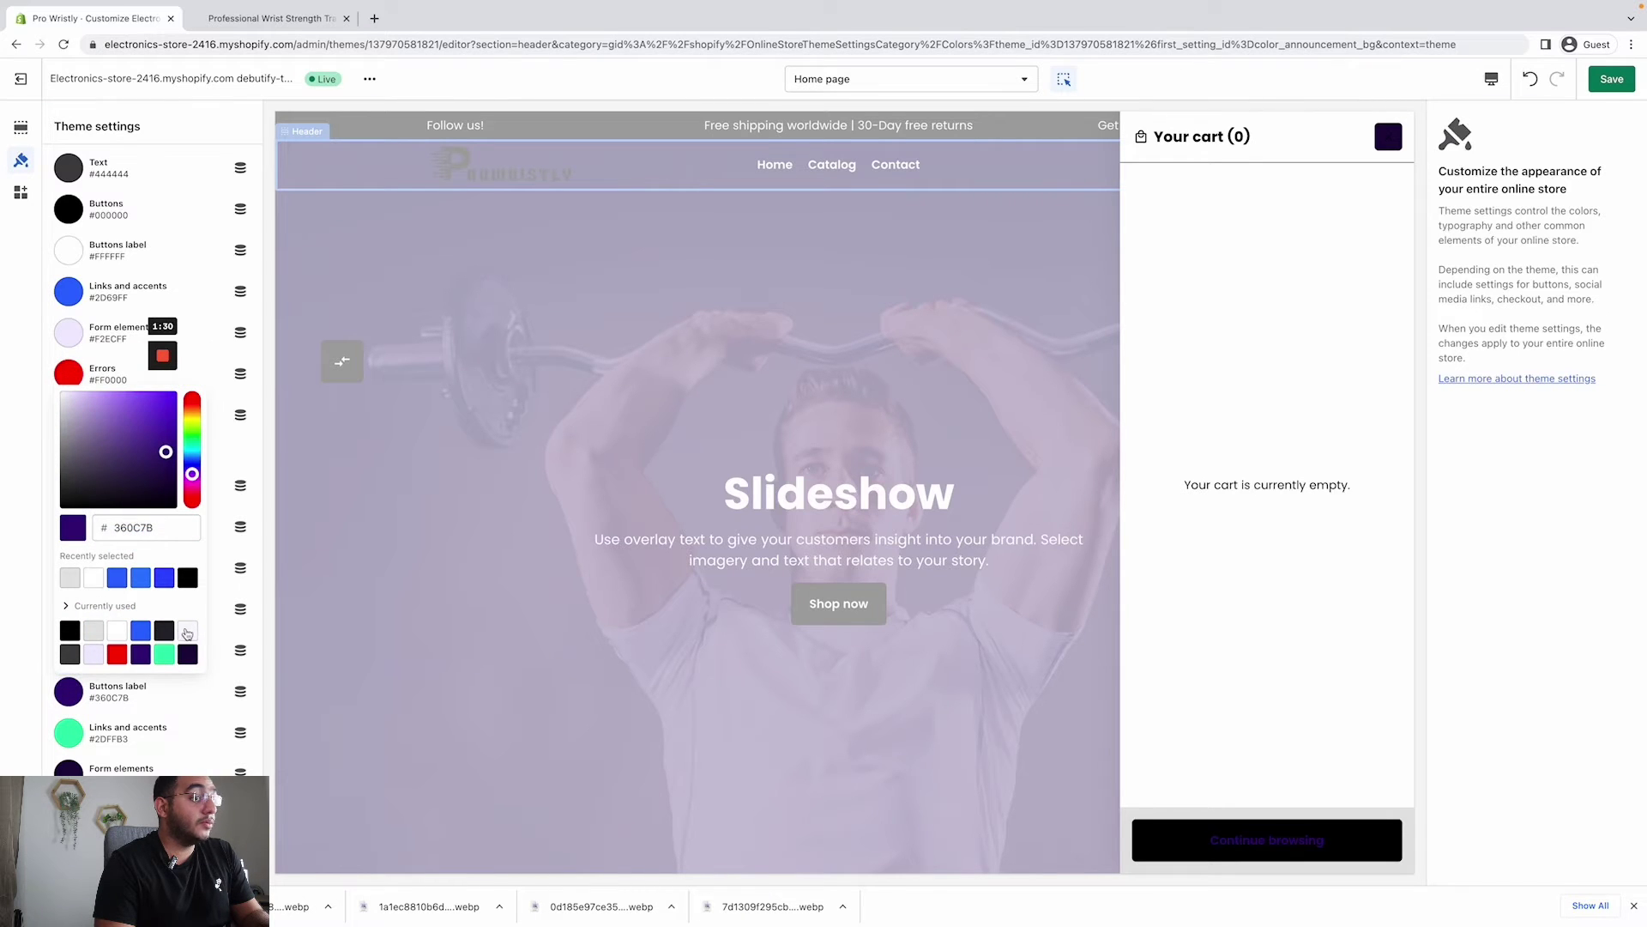
pyautogui.click(117, 633)
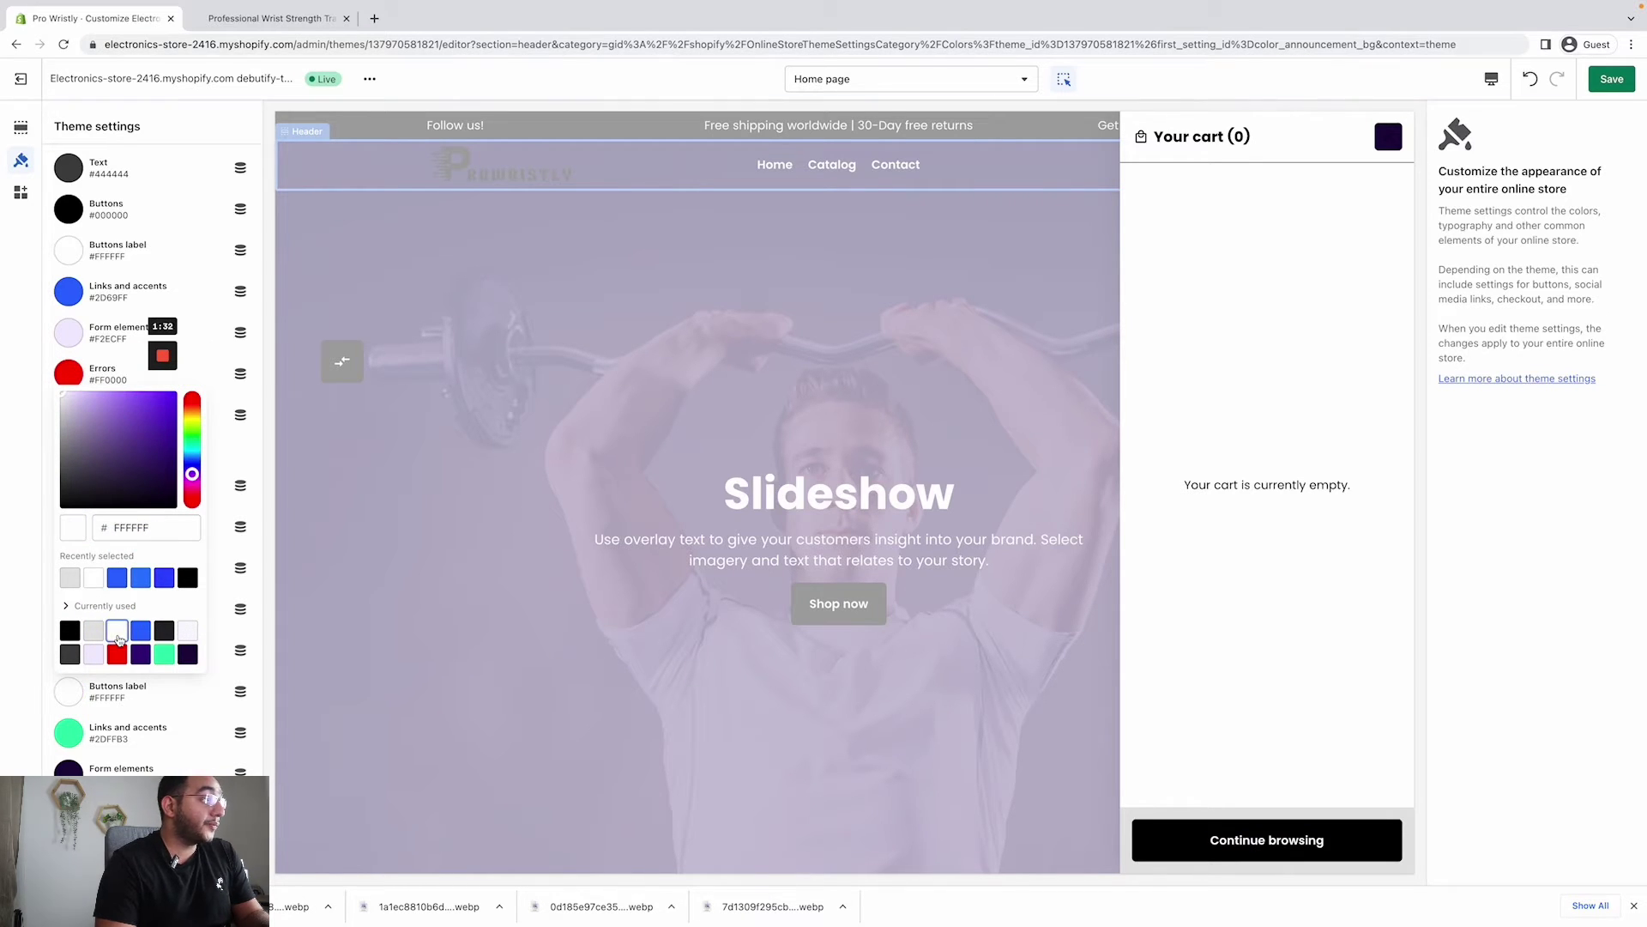
pyautogui.scroll(-2, 118, 639)
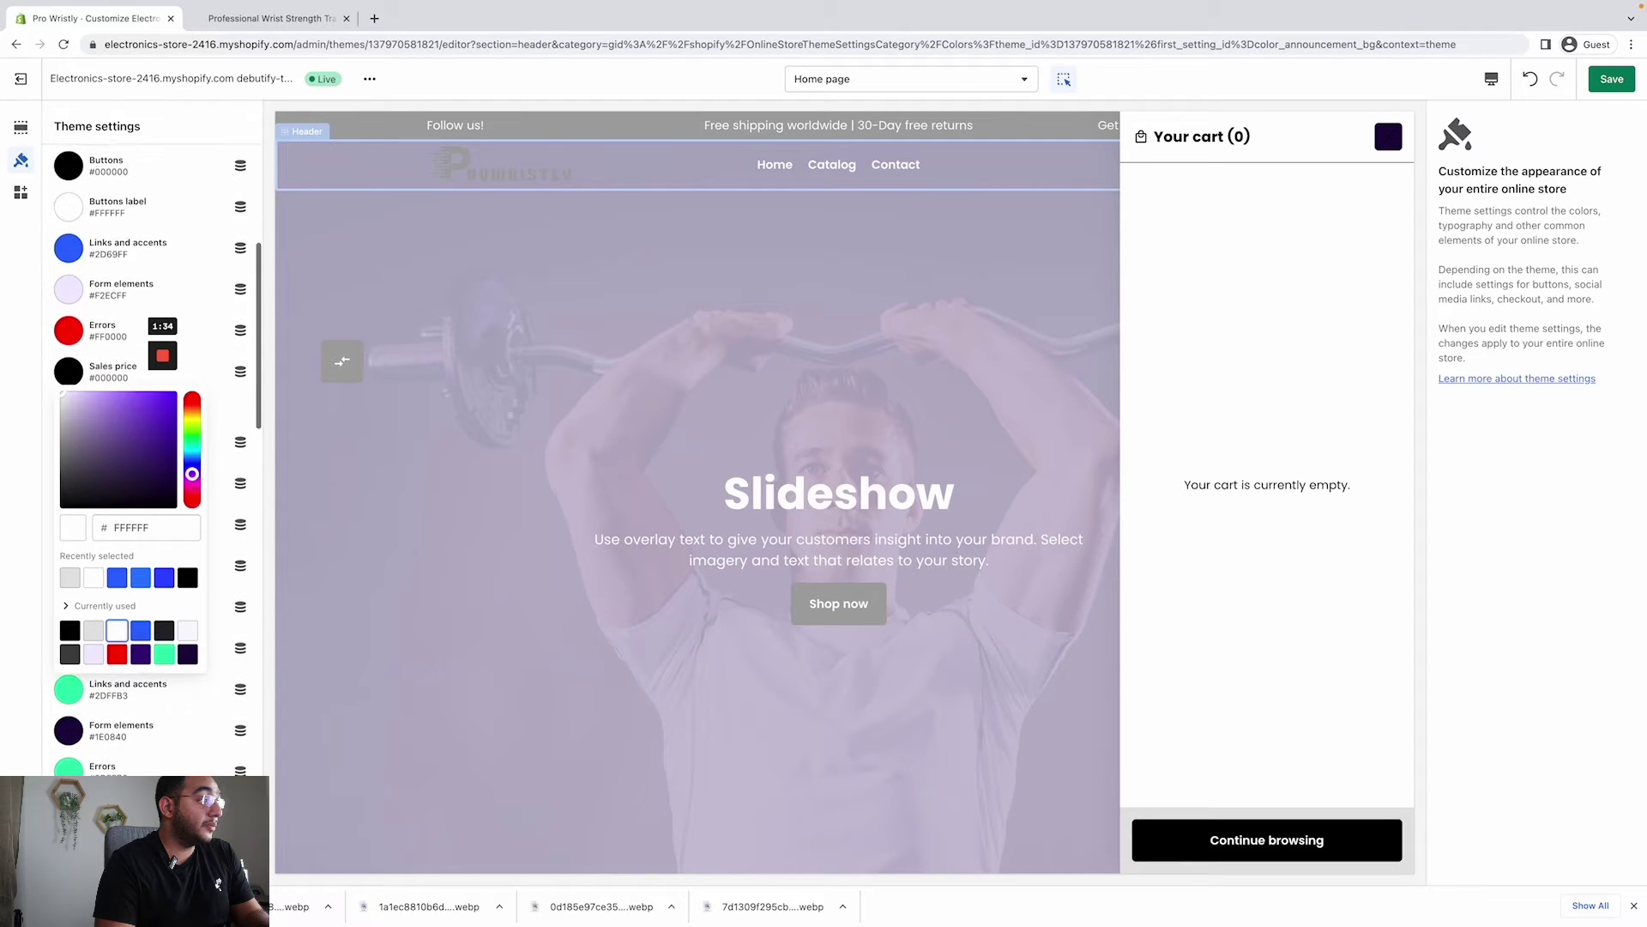
pyautogui.scroll(2, 109, 766)
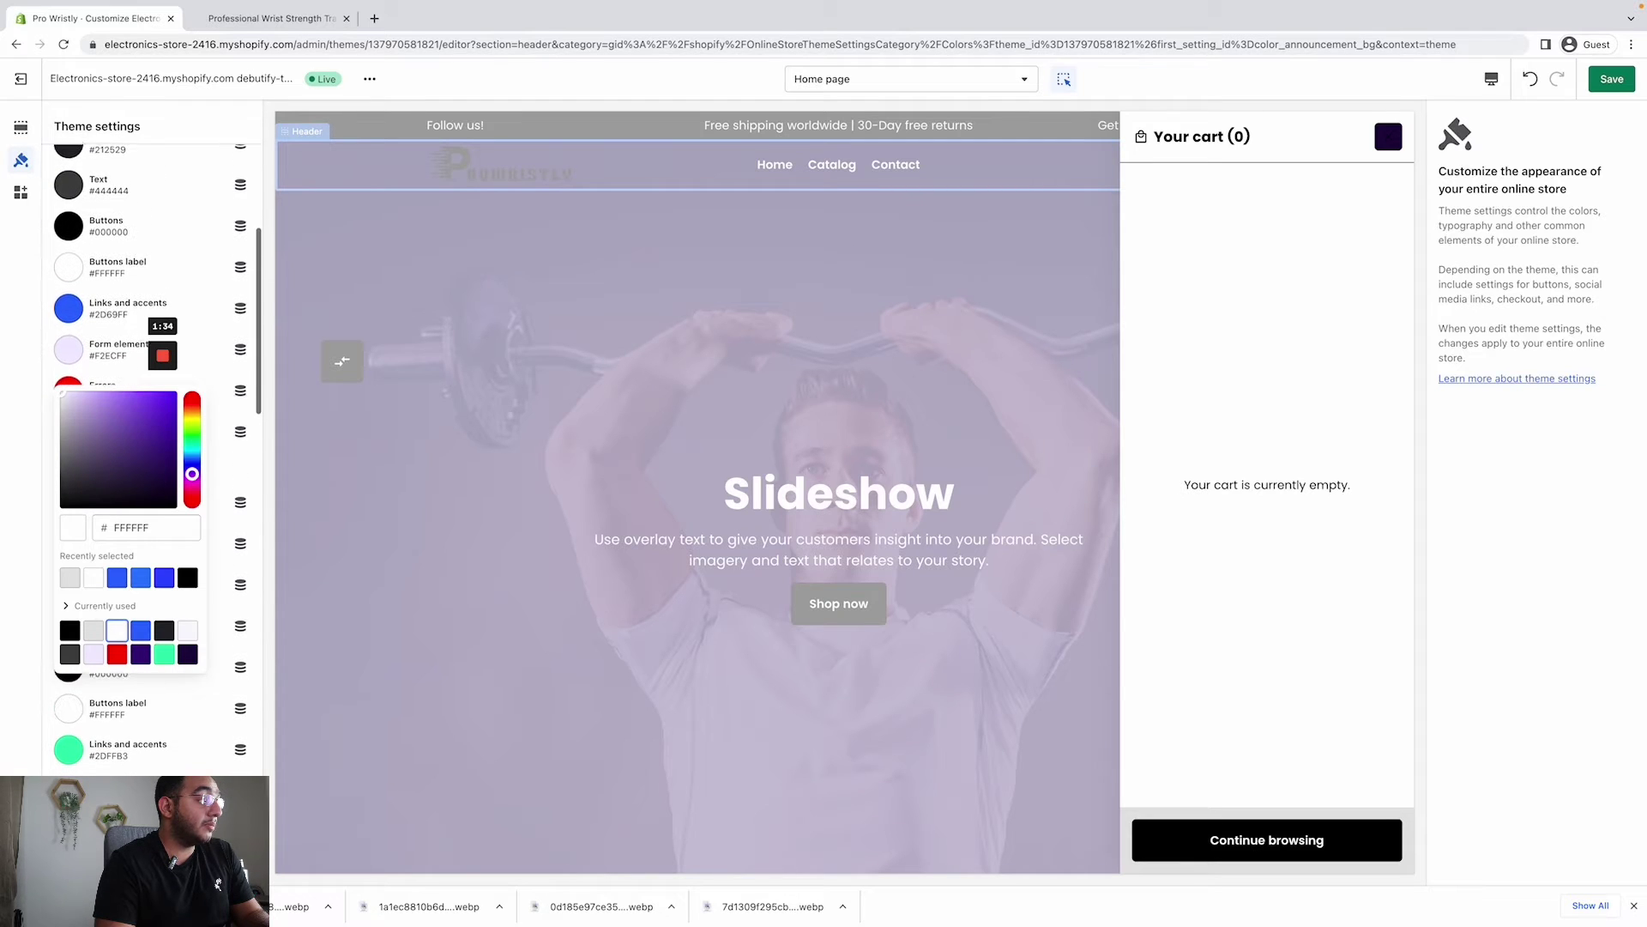
pyautogui.click(68, 753)
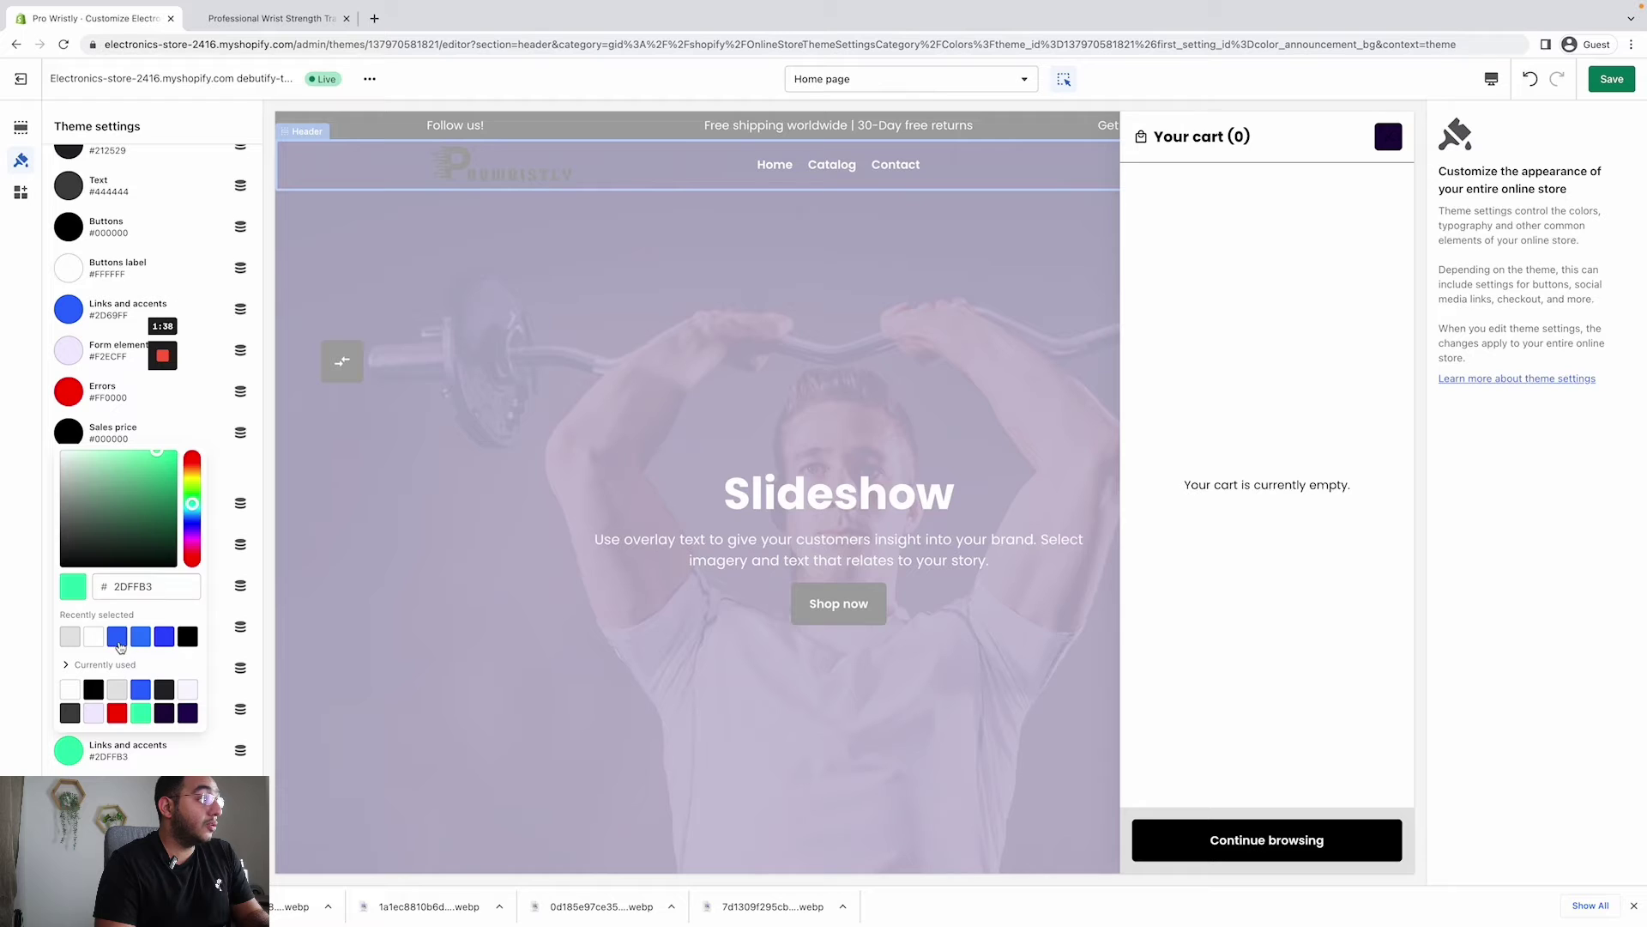
pyautogui.click(118, 639)
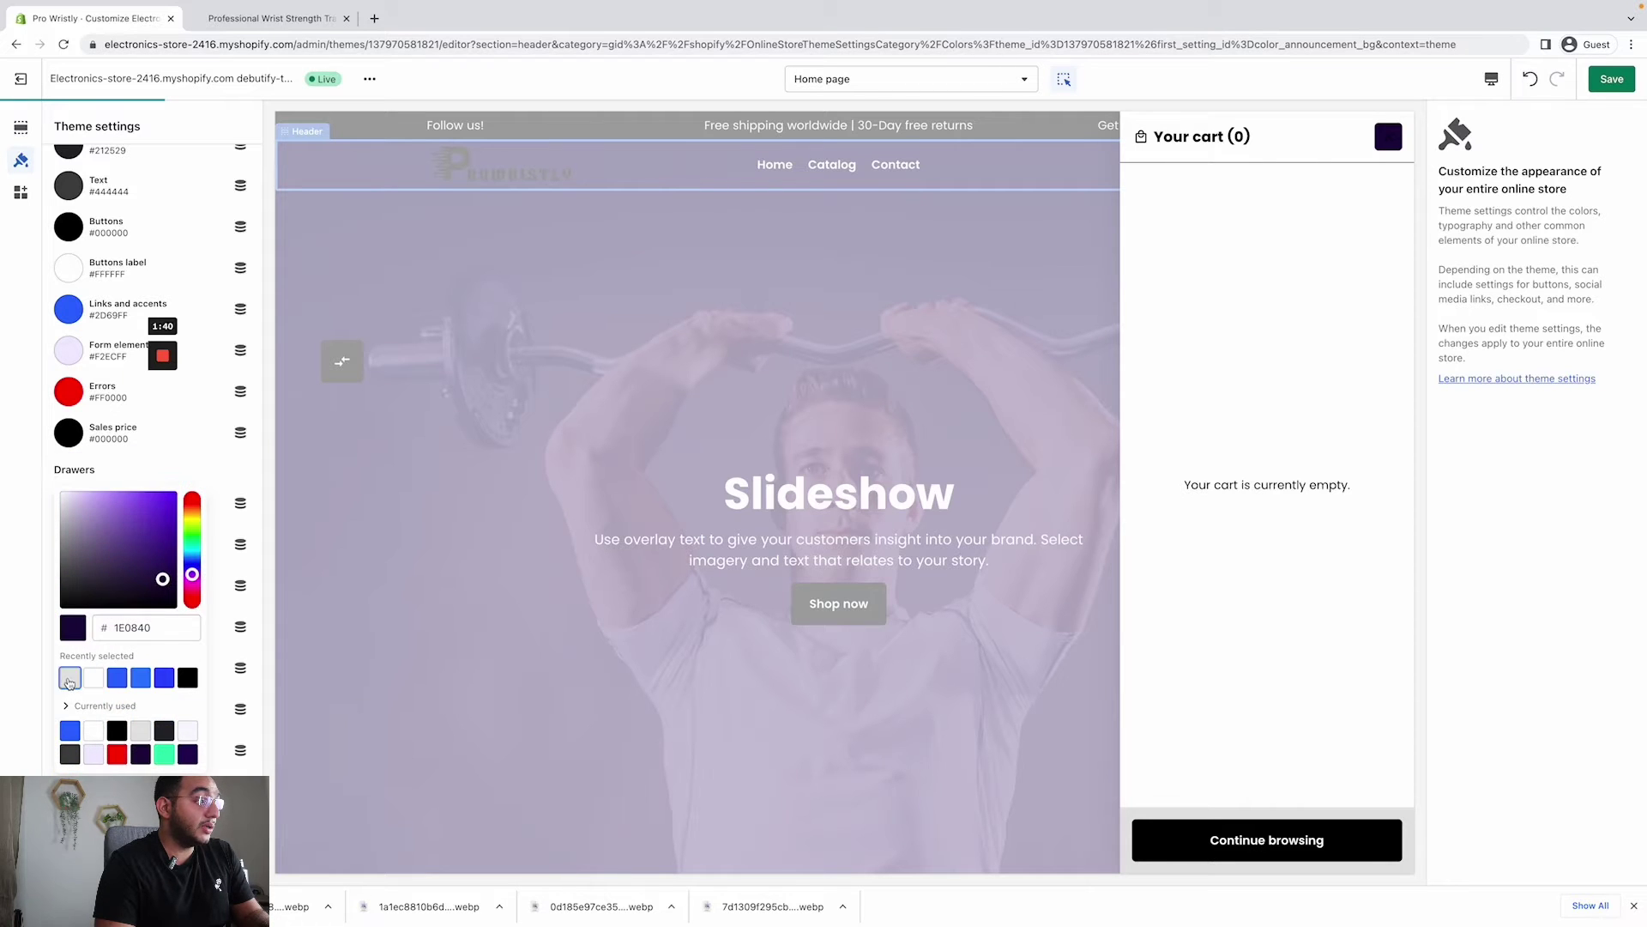
pyautogui.click(69, 680)
pyautogui.click(164, 753)
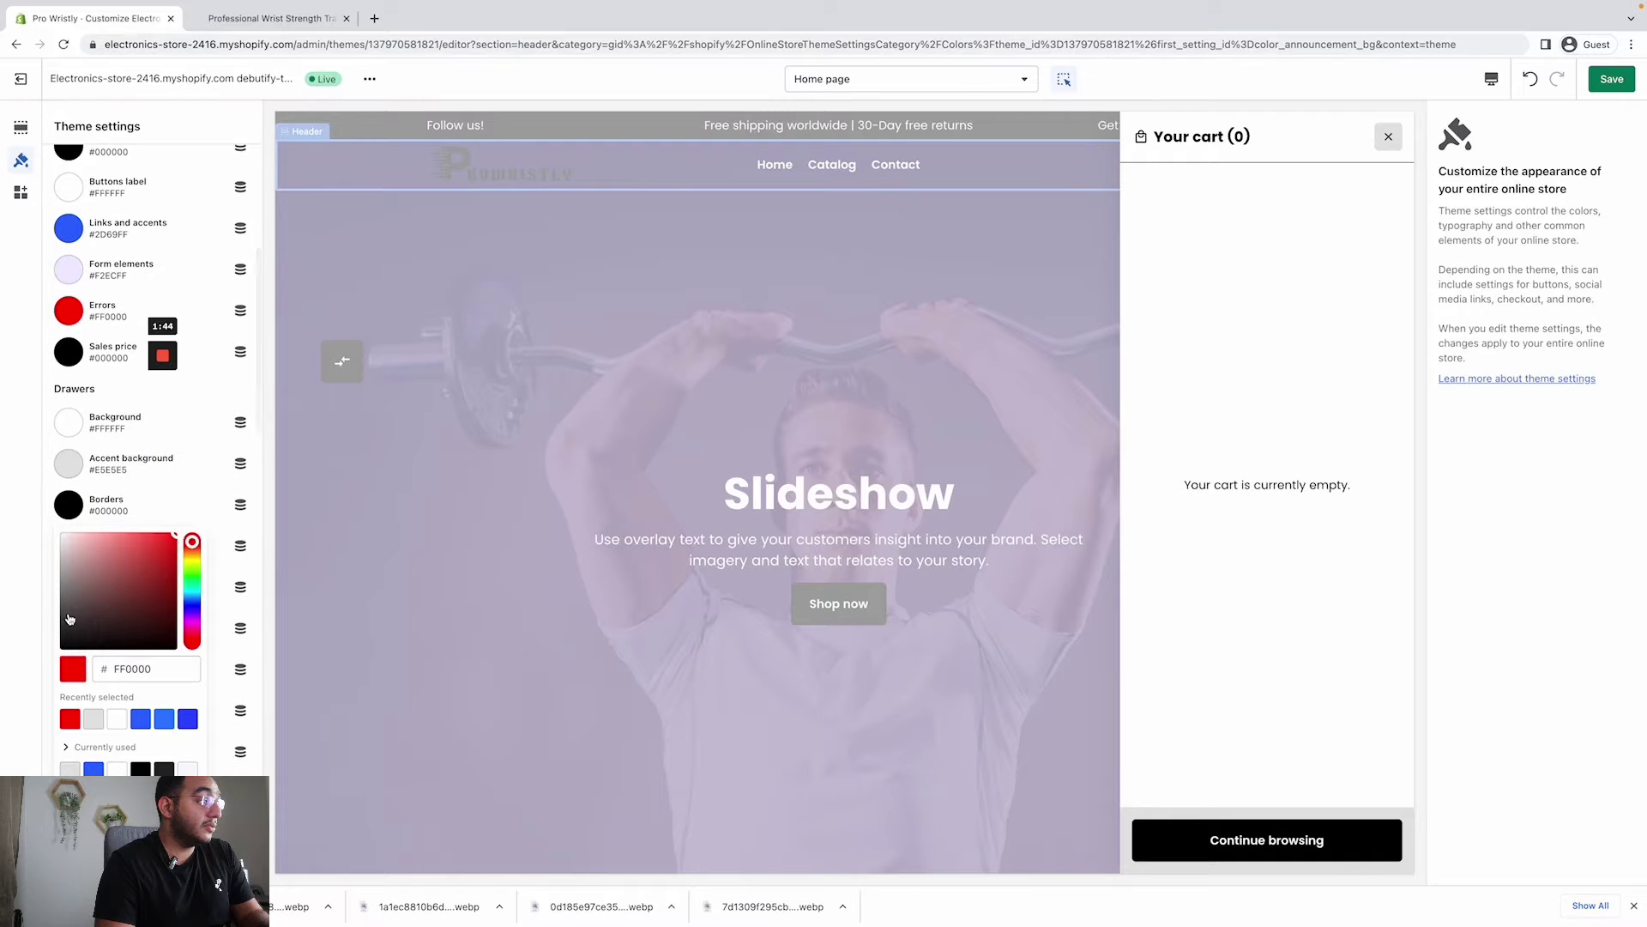
# - Set the drawer sales price to black #000000, save the theme, and close the empty cart drawer
pyautogui.scroll(1, 150, 429)
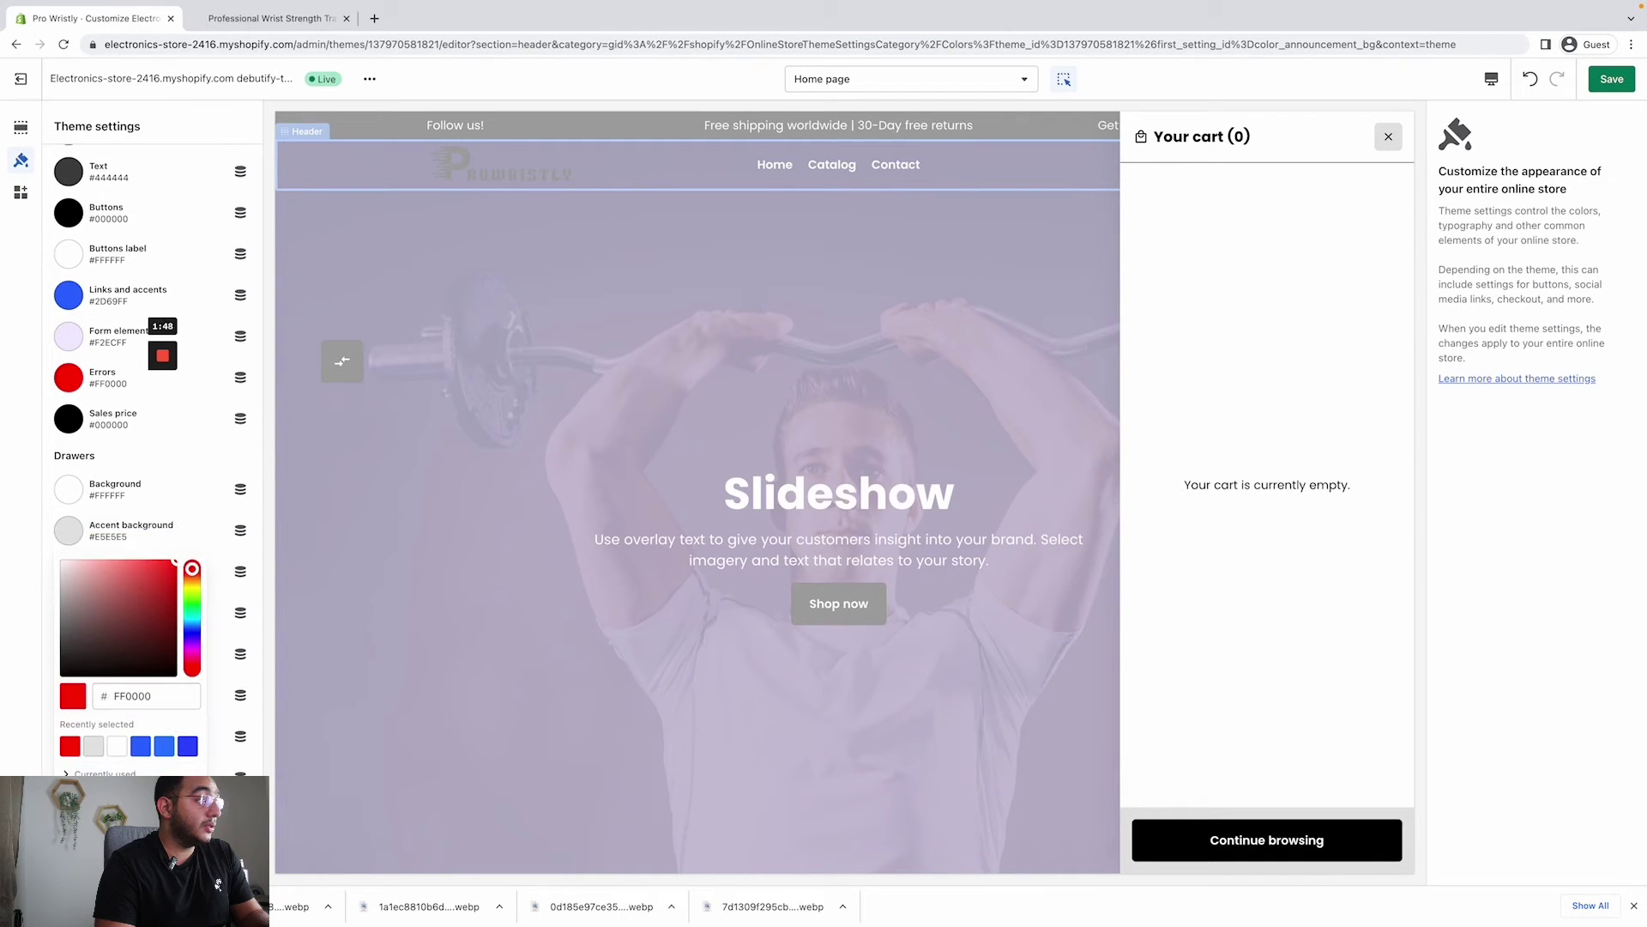
pyautogui.click(62, 675)
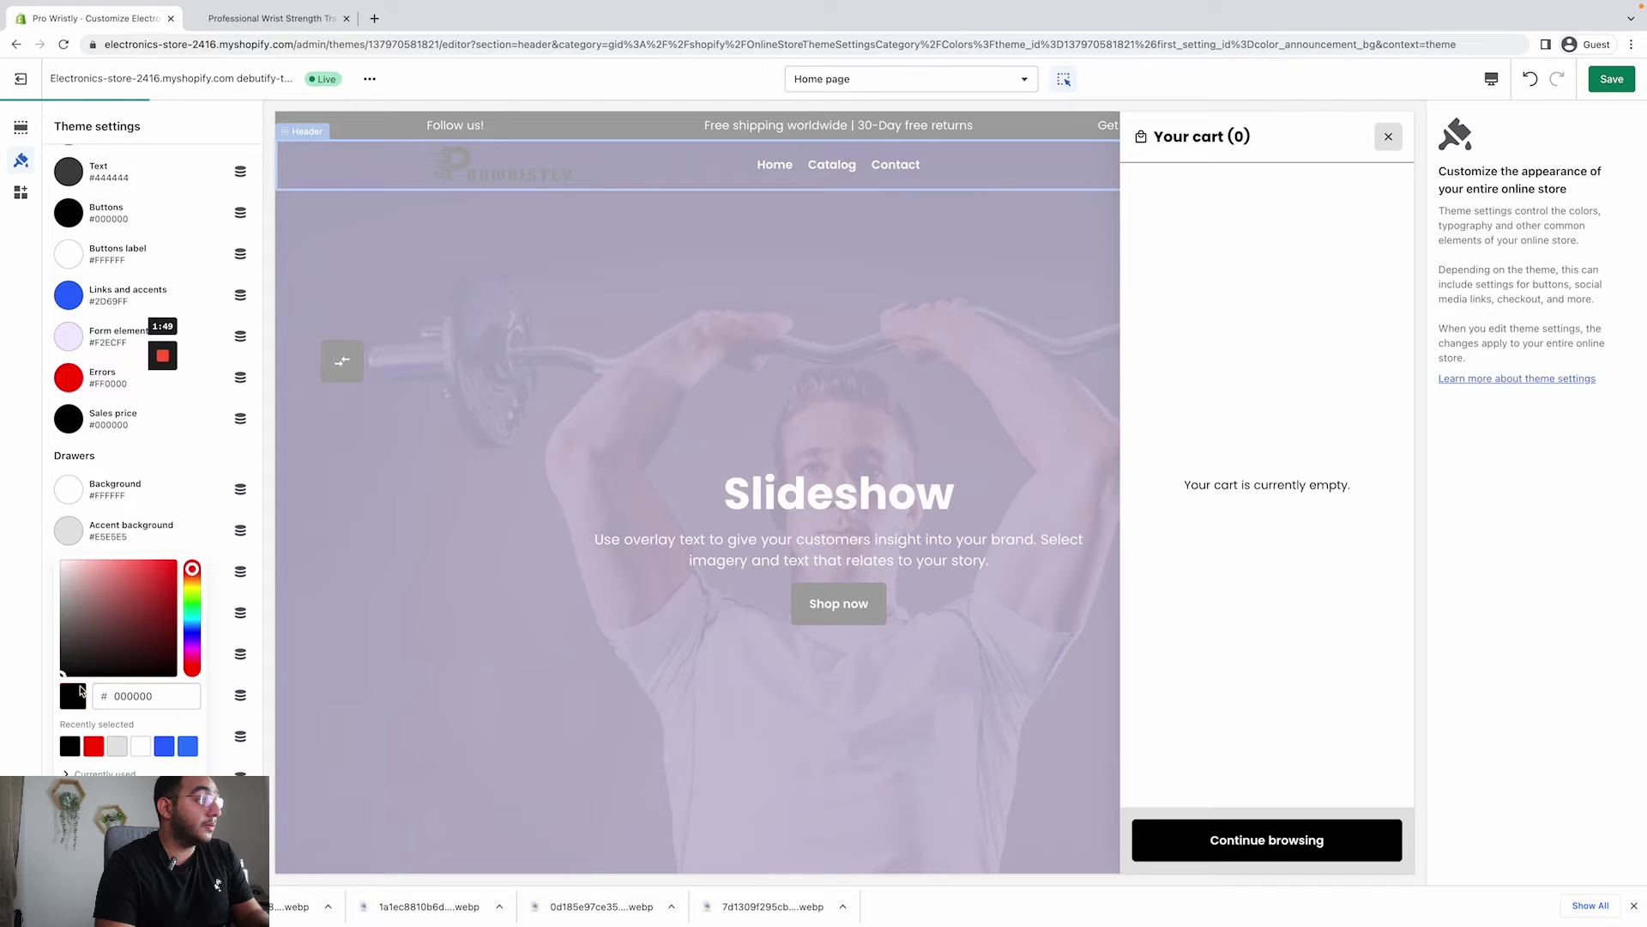
pyautogui.click(15, 755)
pyautogui.scroll(-3, 152, 461)
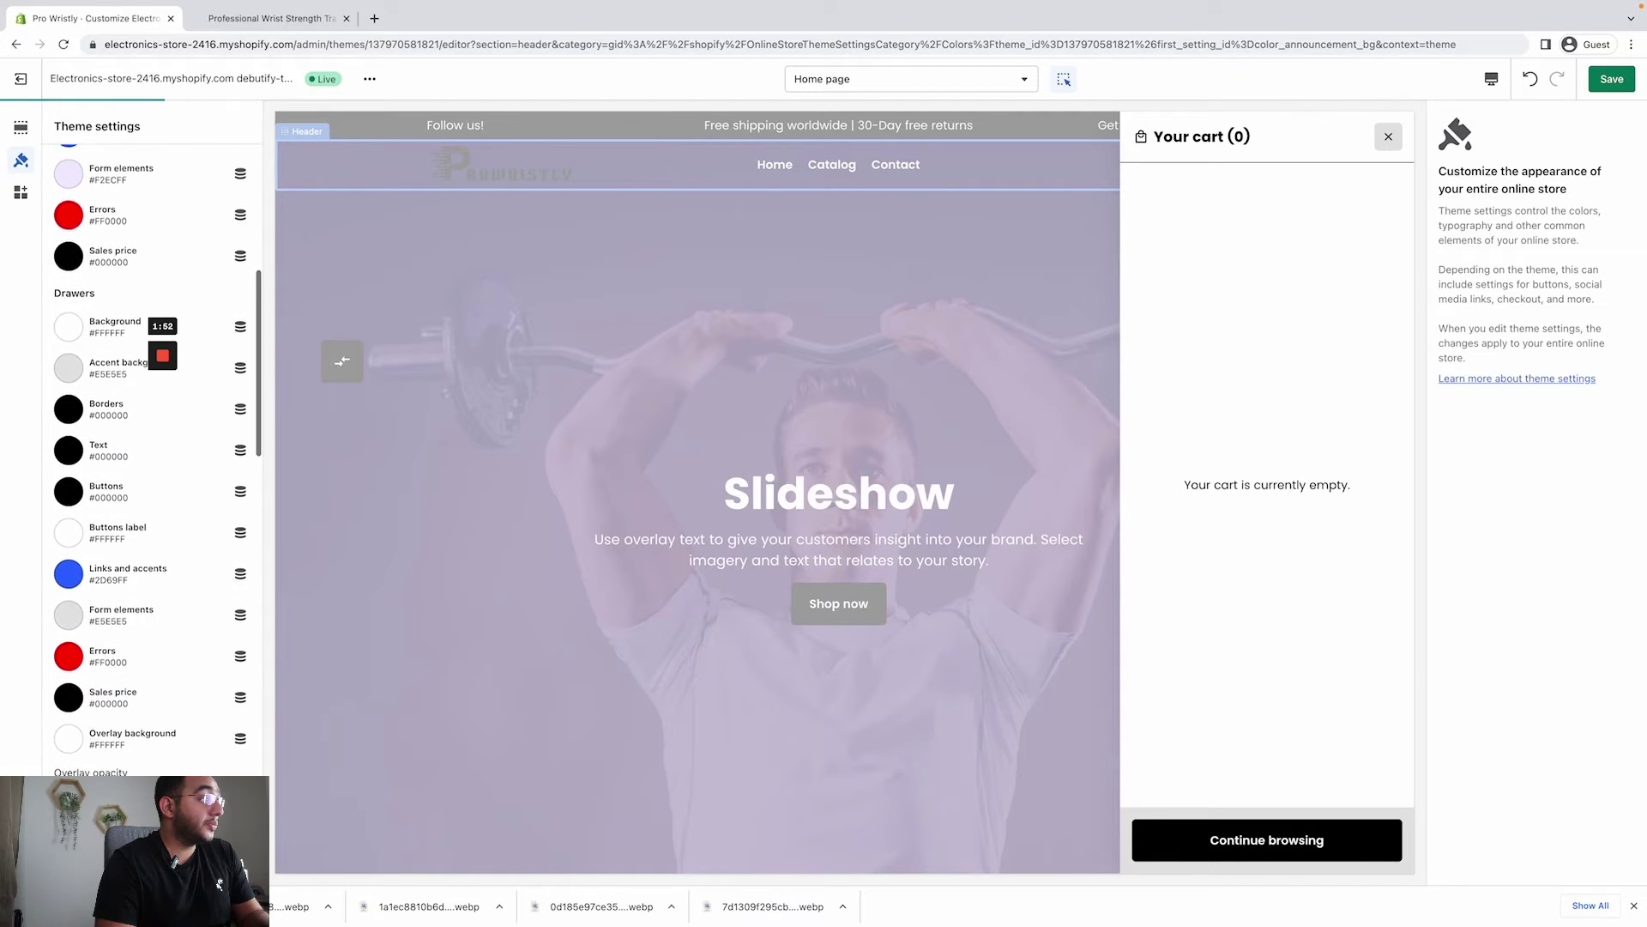
pyautogui.scroll(-1, 152, 461)
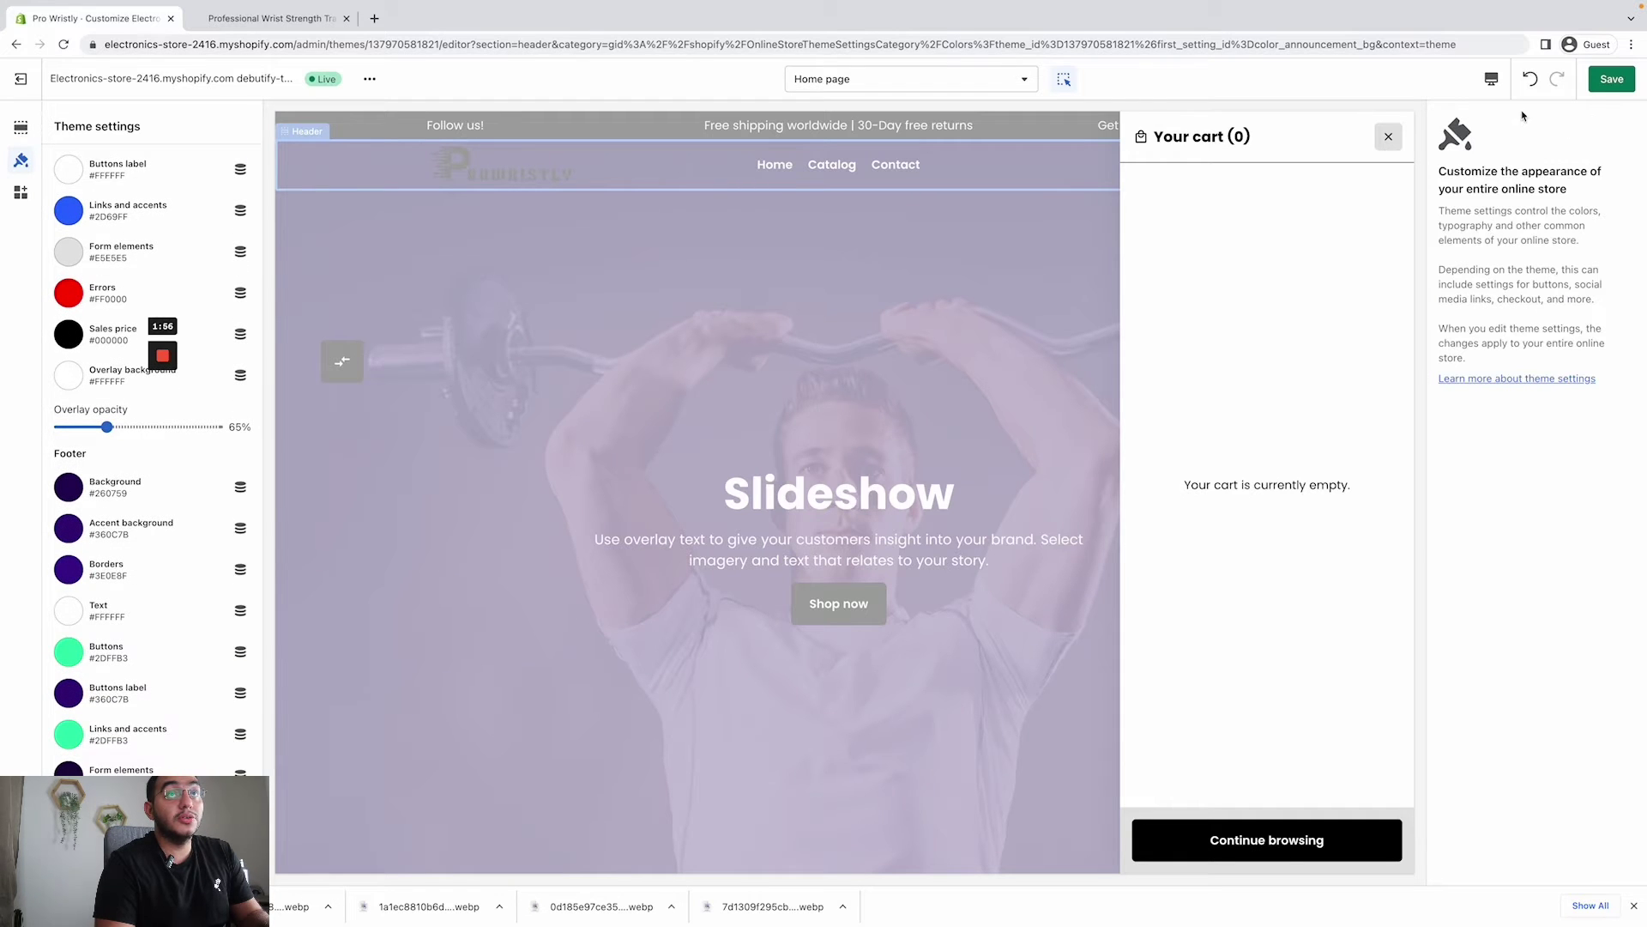
pyautogui.click(1612, 81)
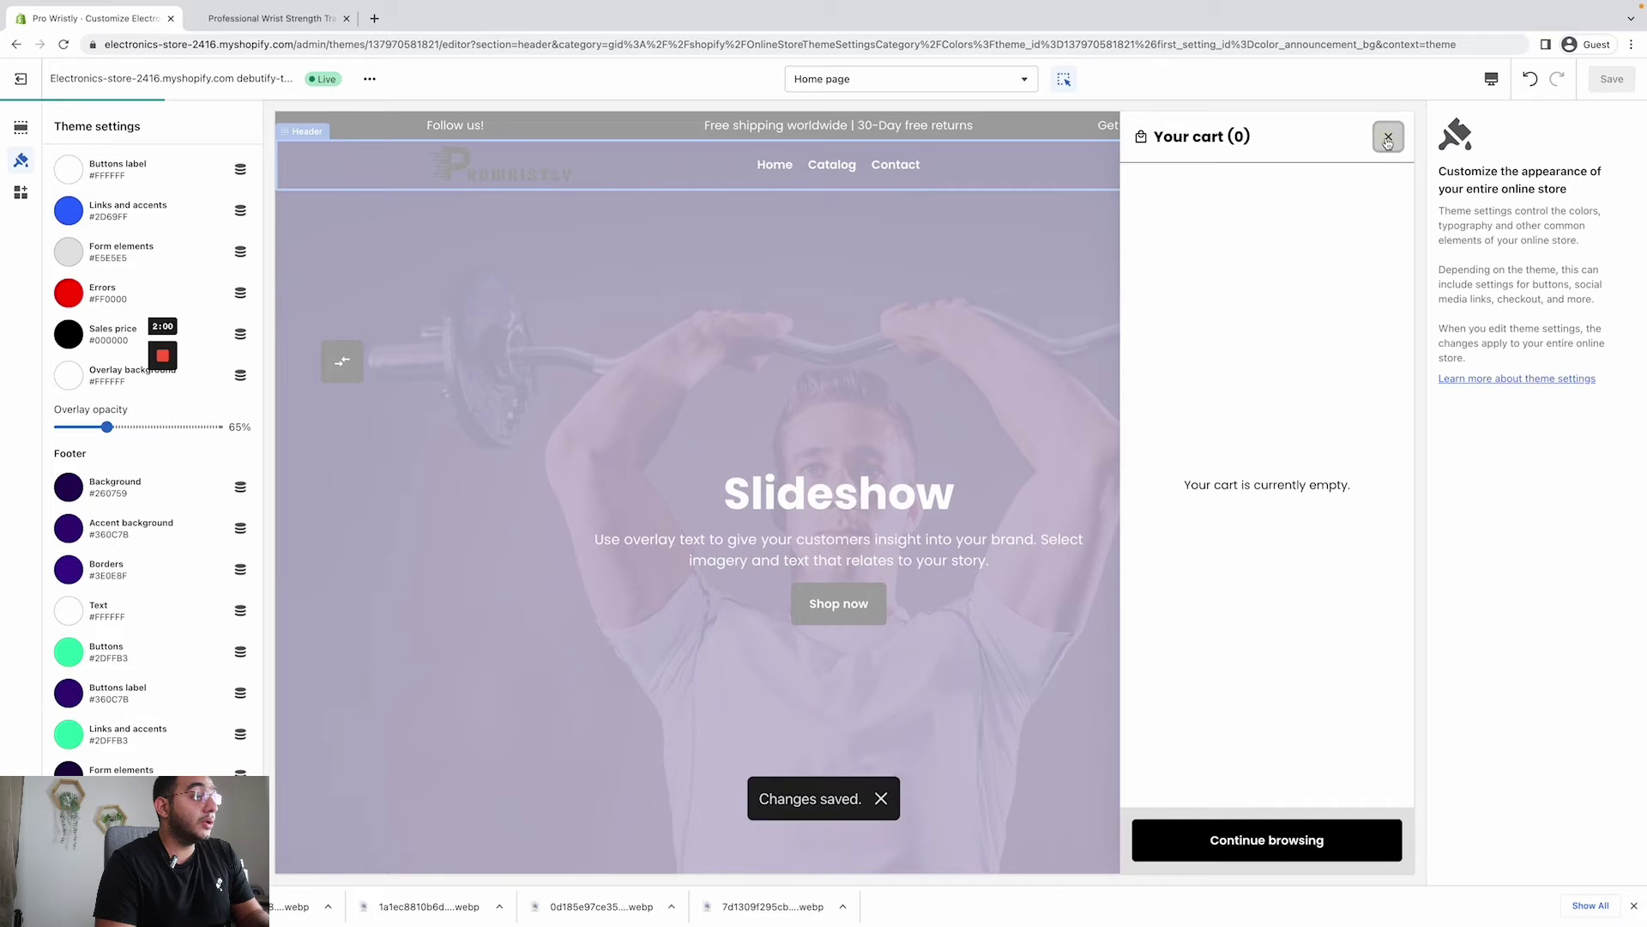
pyautogui.click(1387, 136)
pyautogui.scroll(-5, 990, 463)
pyautogui.scroll(-3, 990, 464)
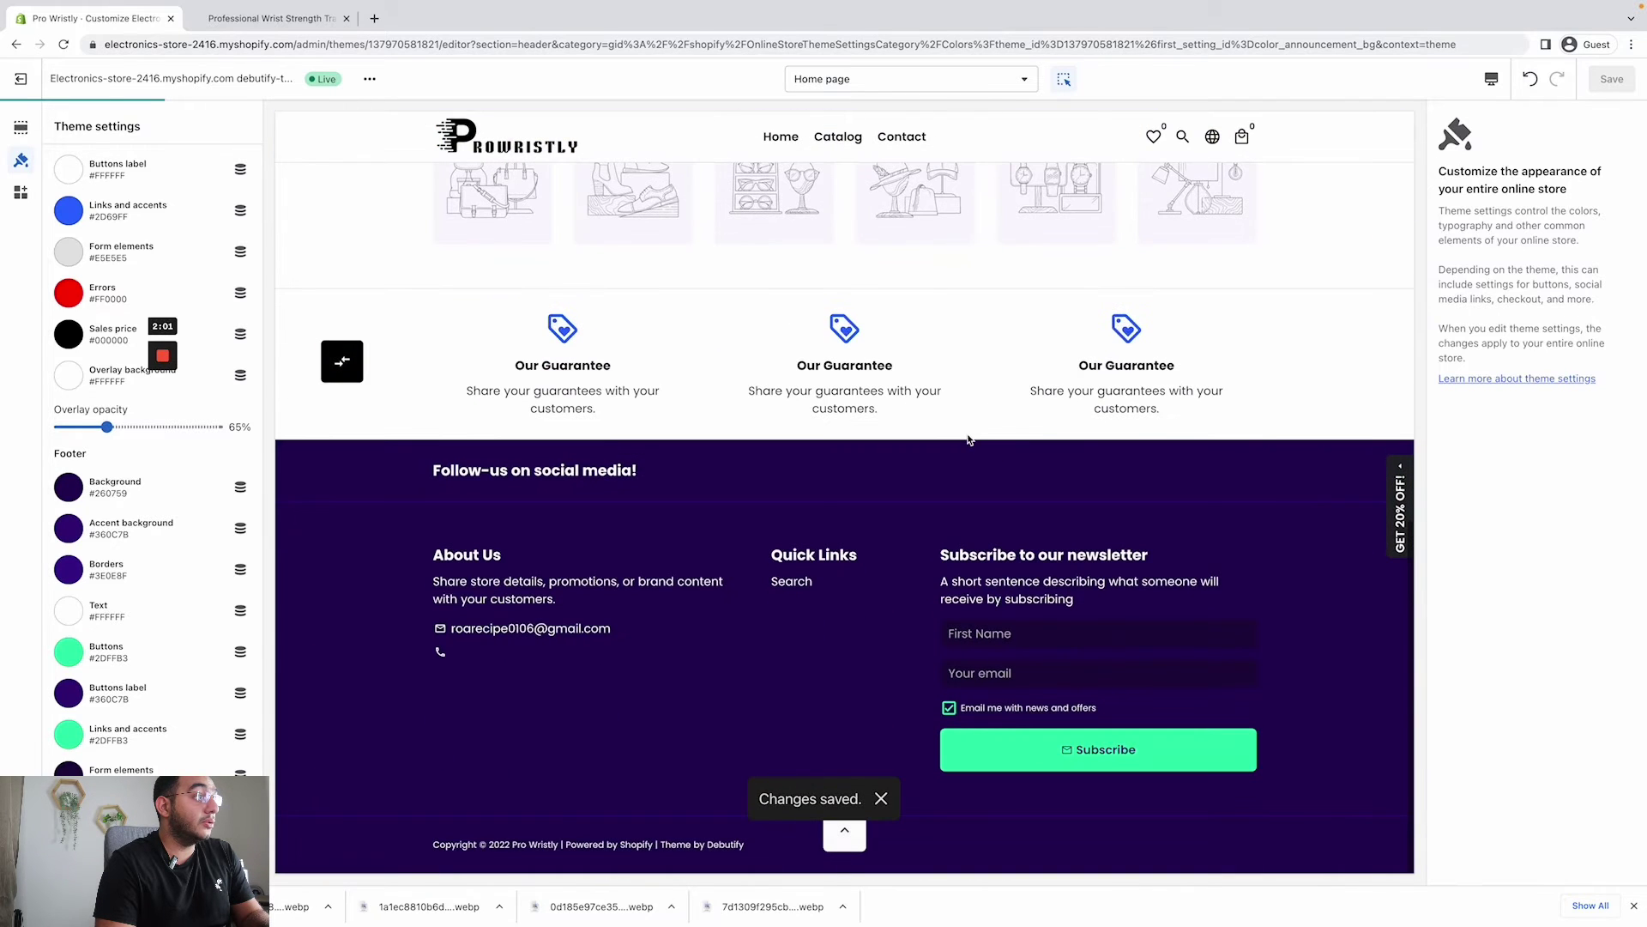
# - Make the footer background black and the footer accent background light grey E5E5E5
pyautogui.click(351, 562)
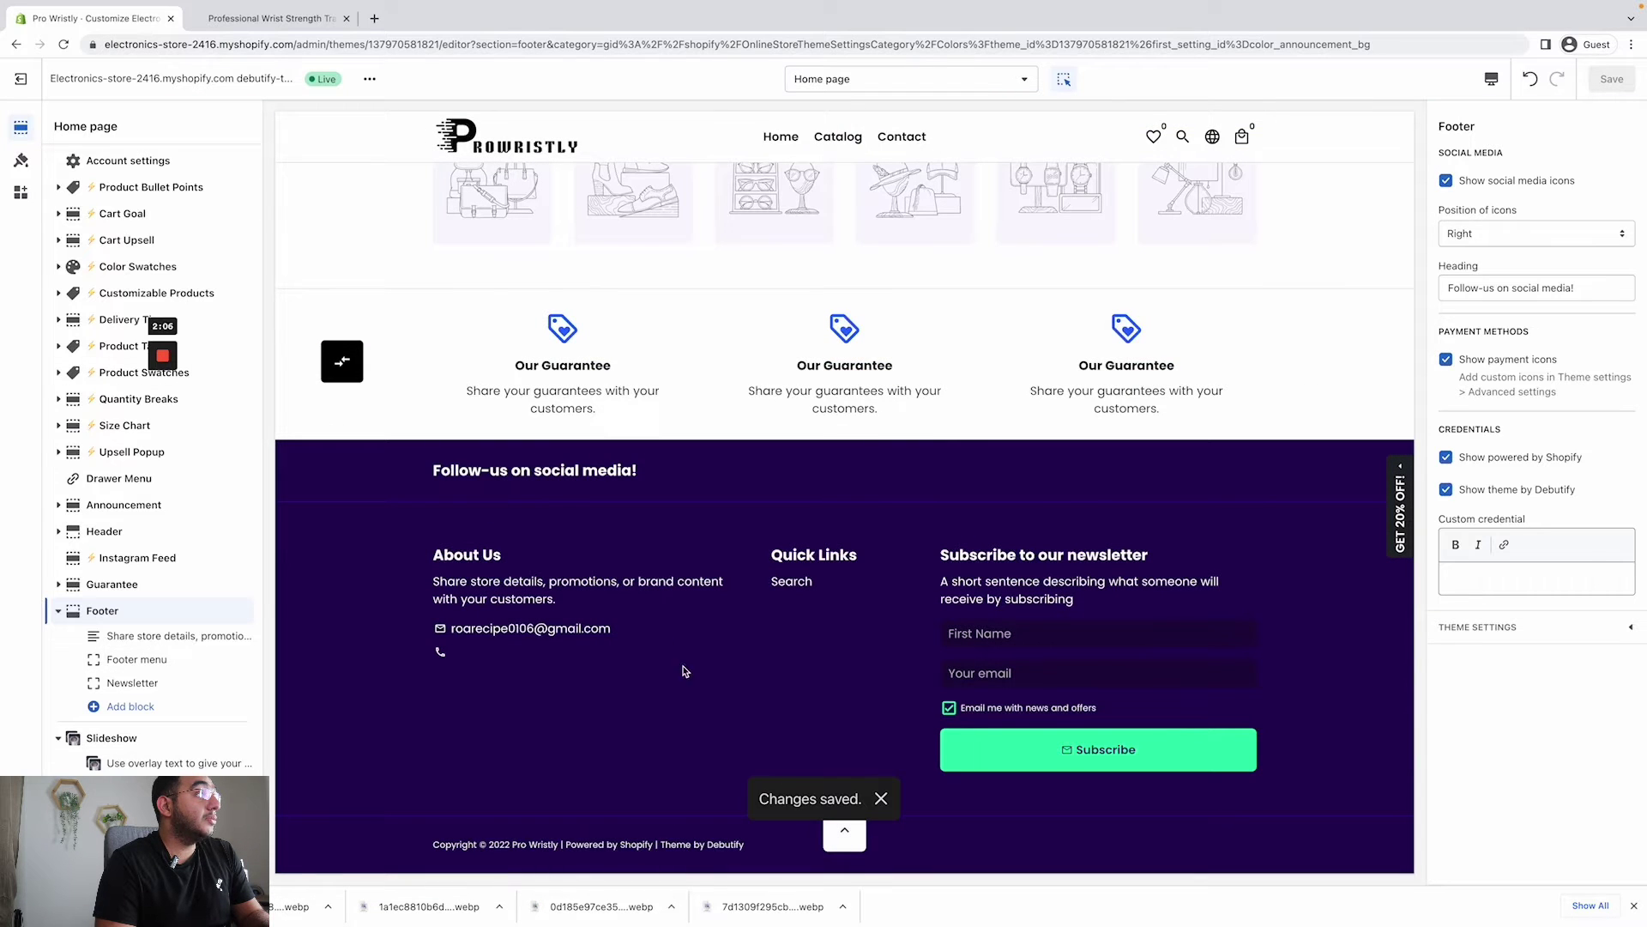
pyautogui.click(20, 160)
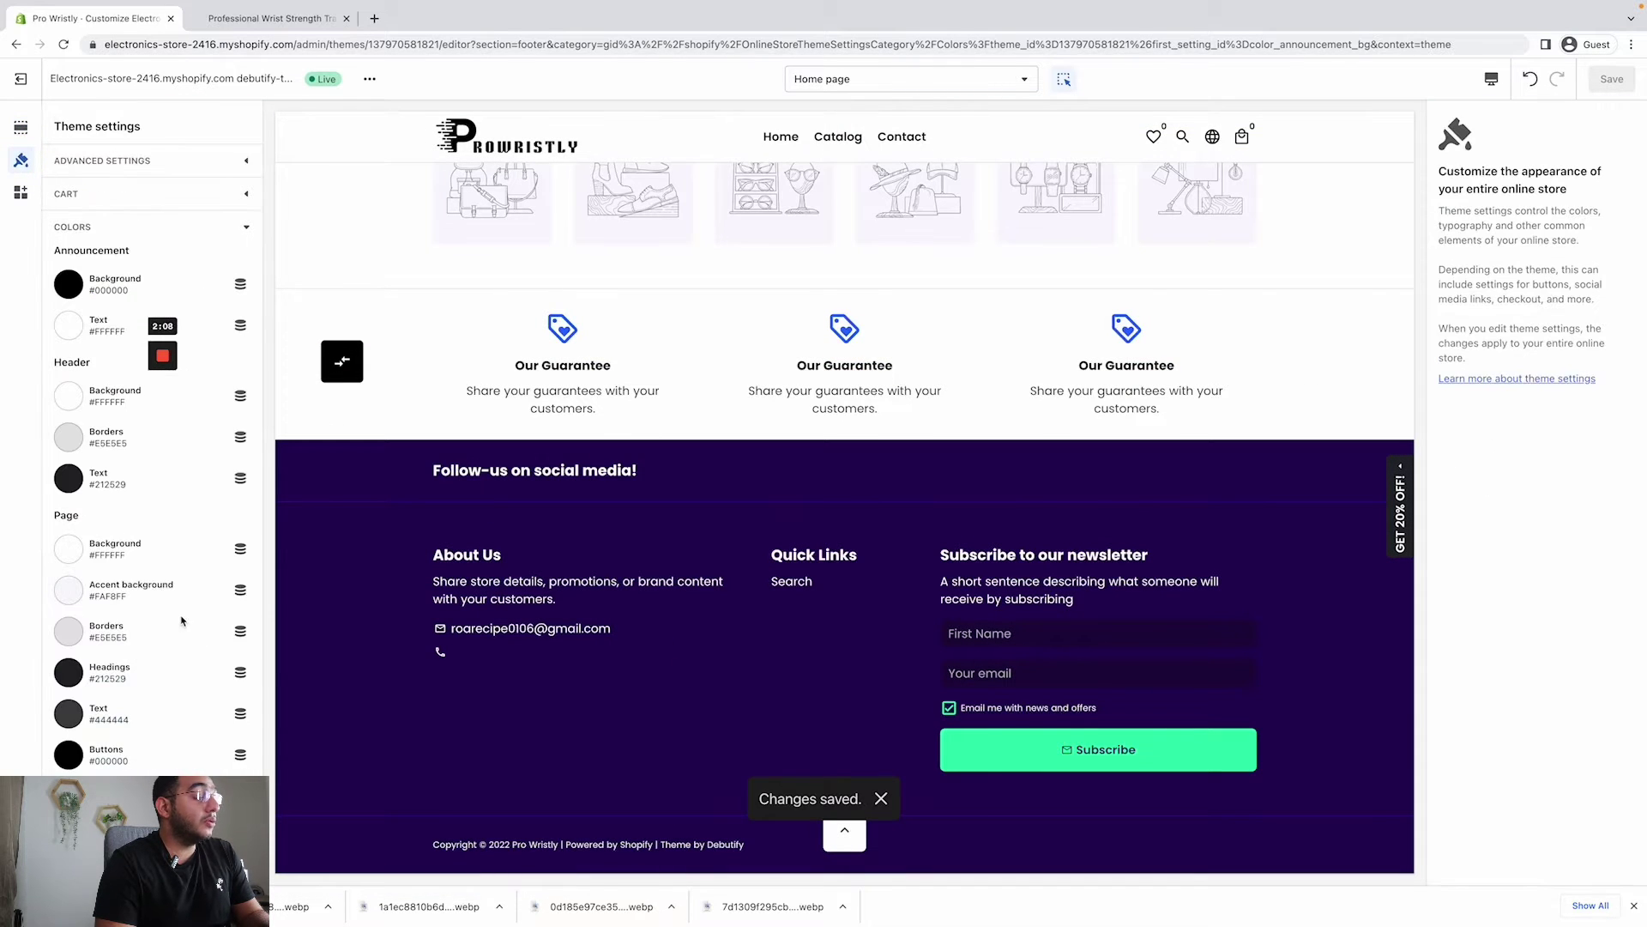
pyautogui.scroll(-15, 181, 608)
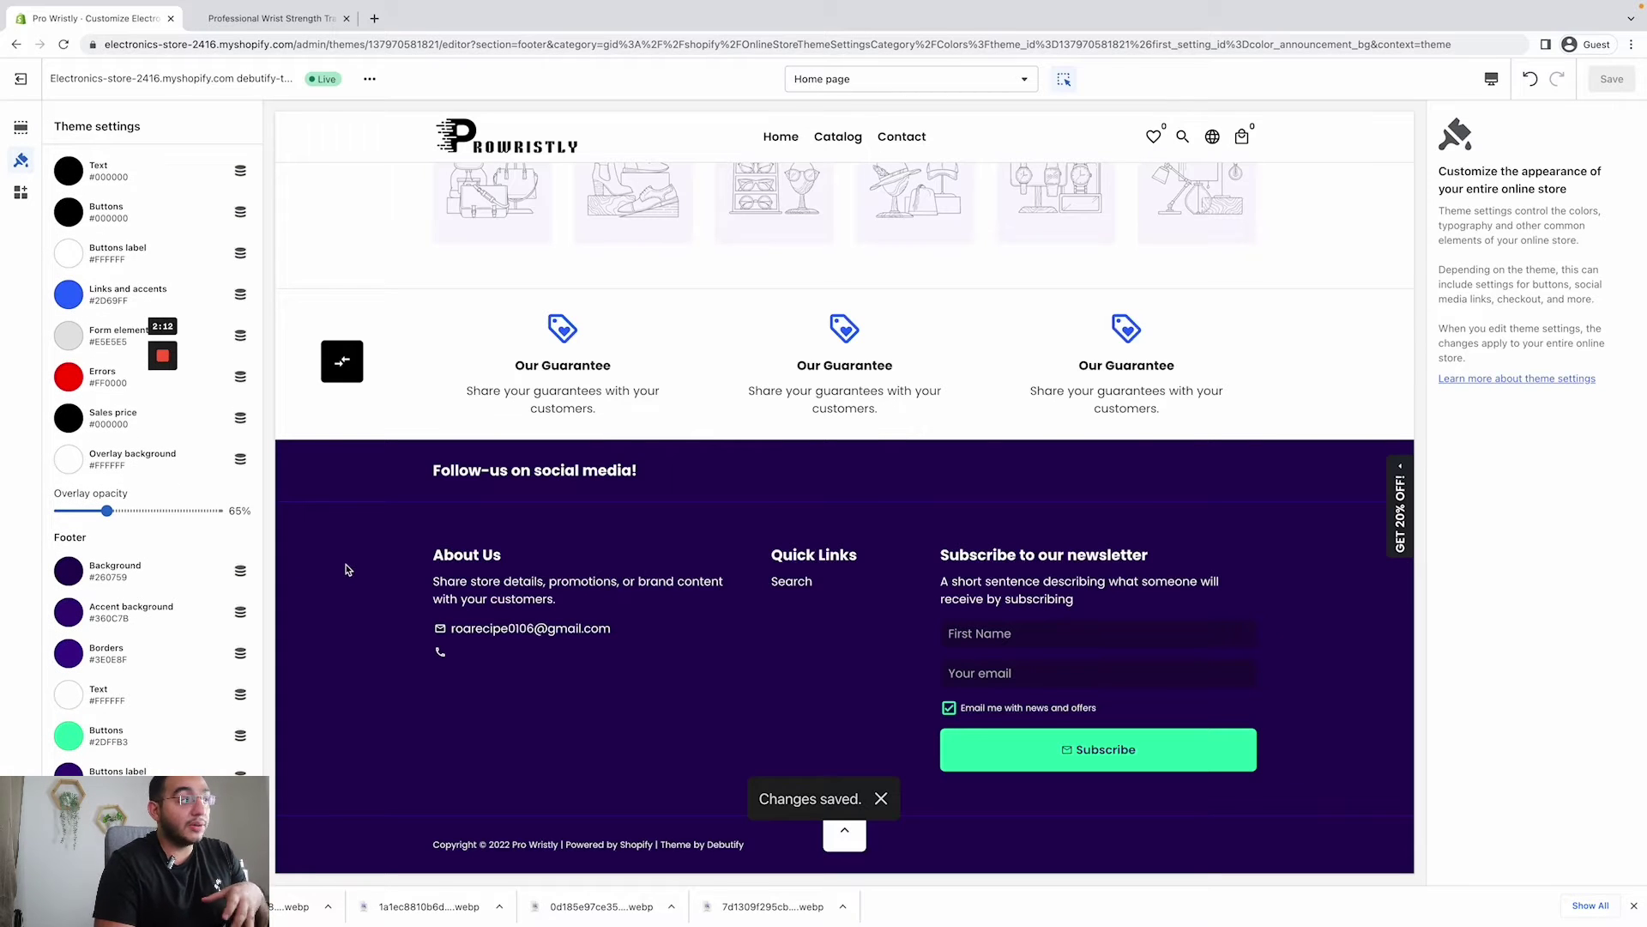
pyautogui.scroll(-3, 98, 682)
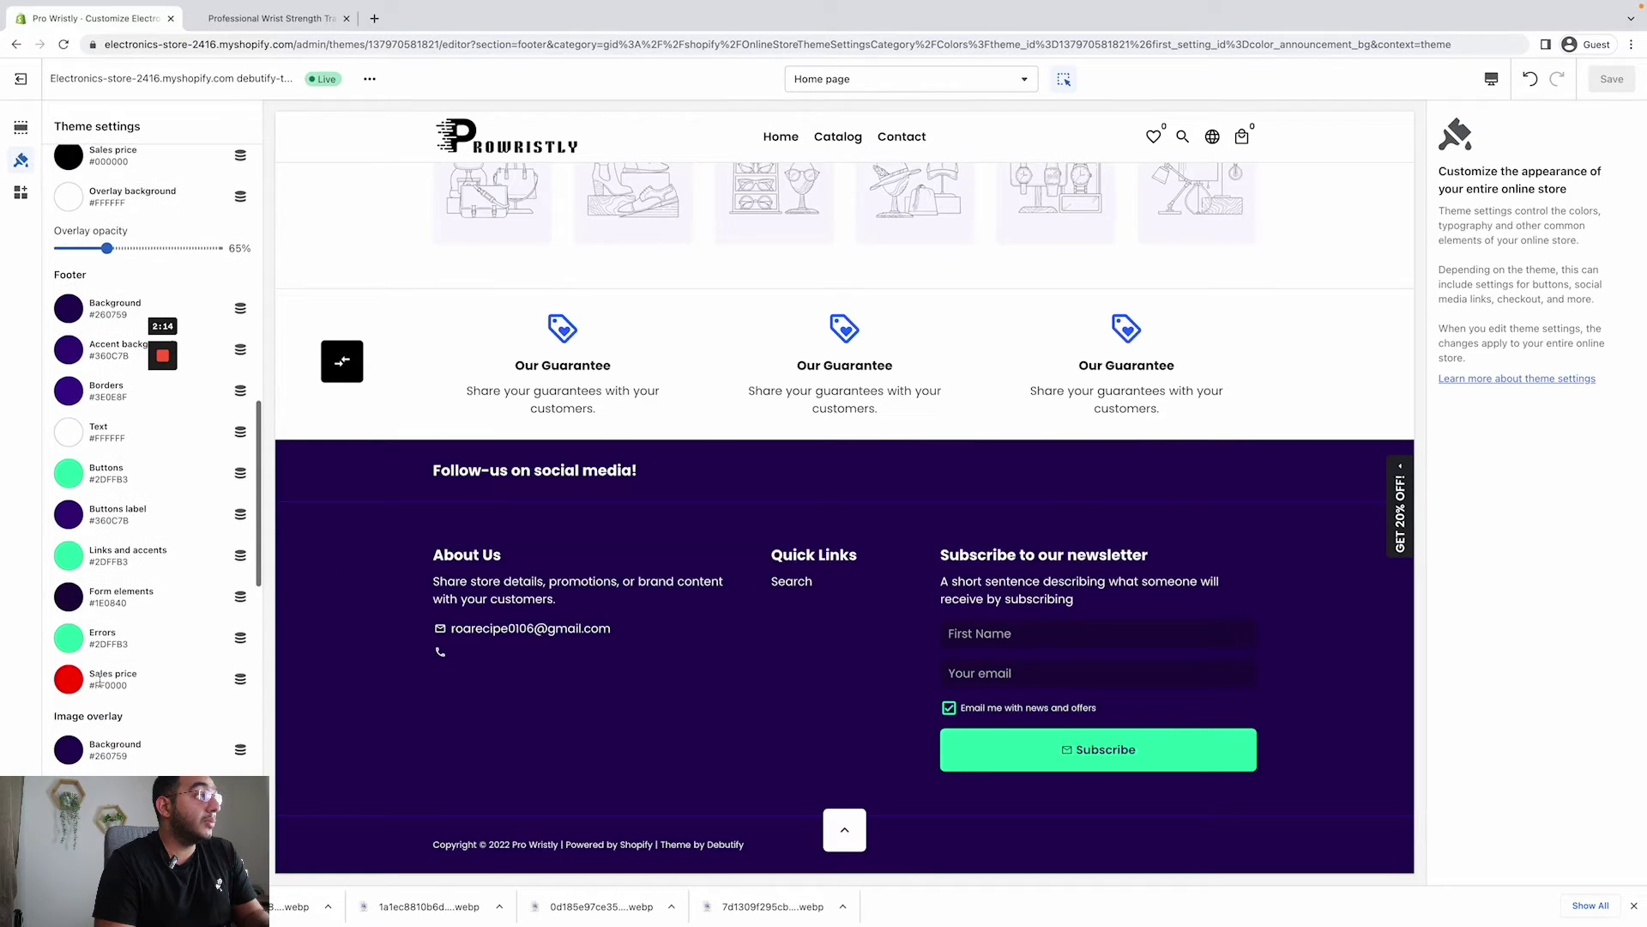
pyautogui.click(68, 264)
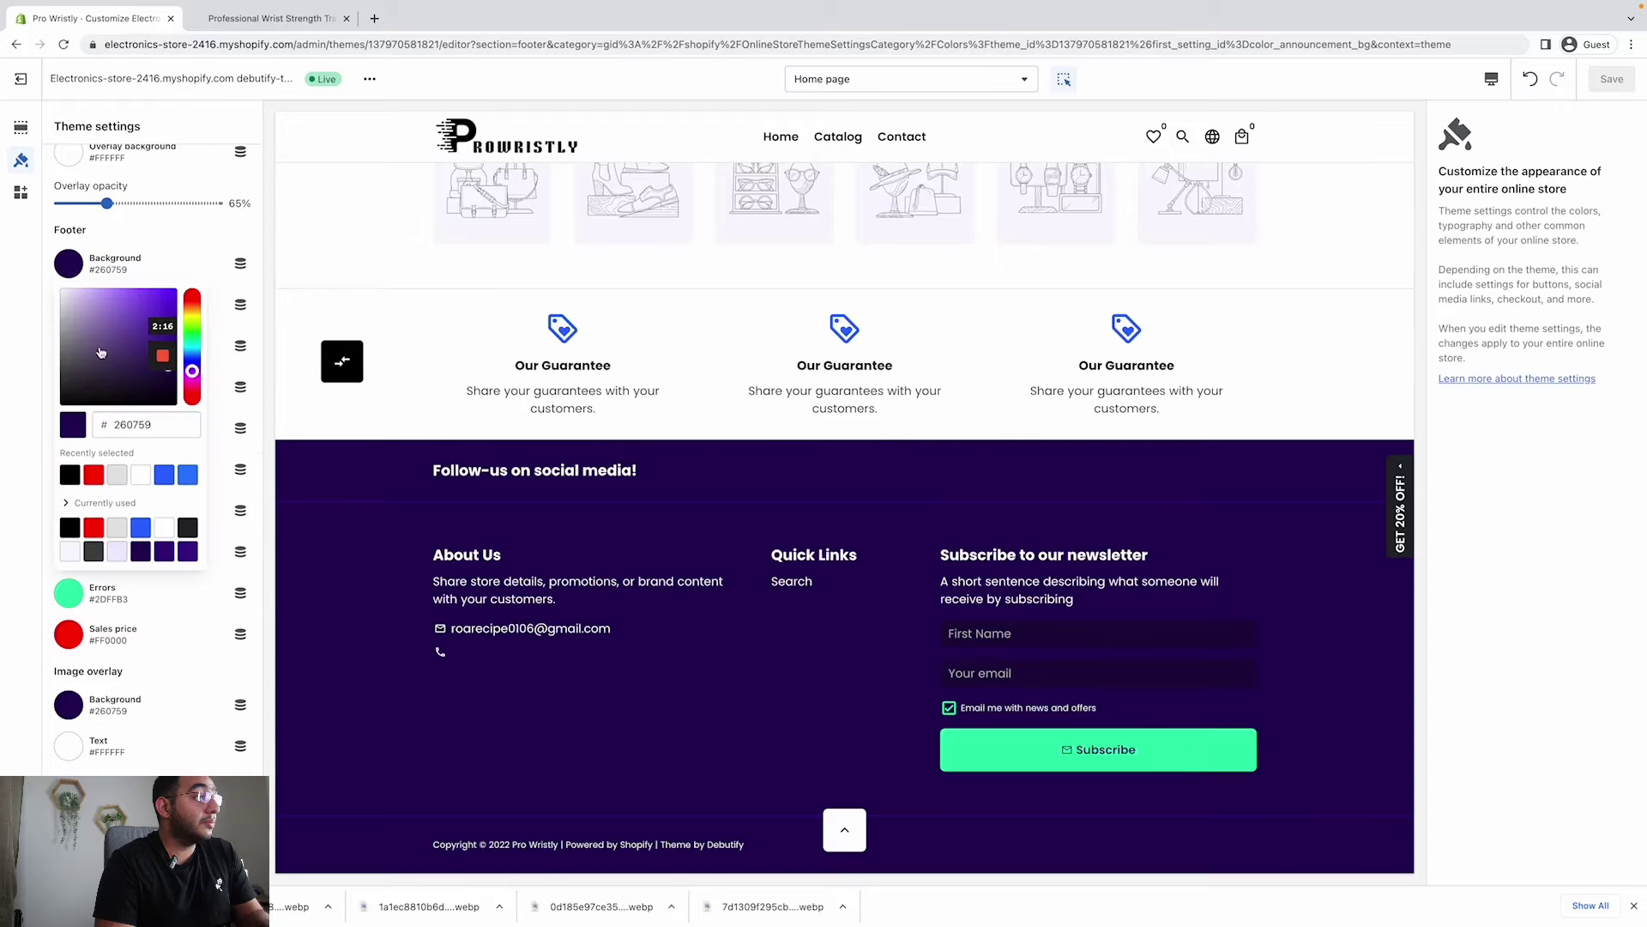
pyautogui.click(70, 526)
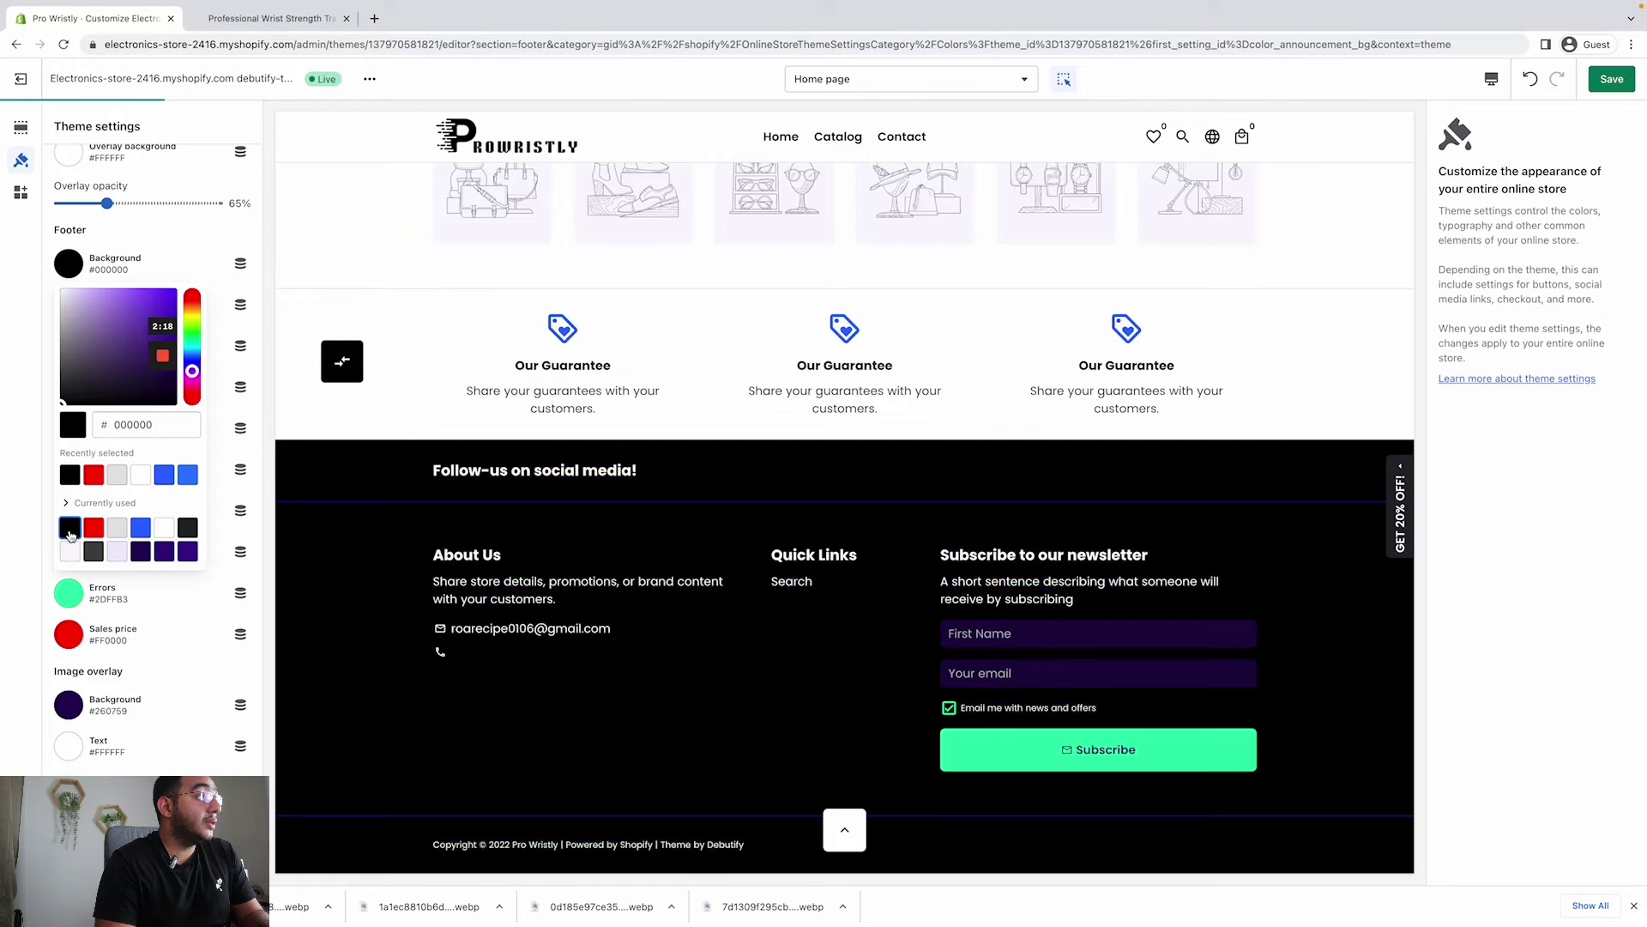
pyautogui.click(13, 515)
pyautogui.click(69, 305)
pyautogui.click(116, 517)
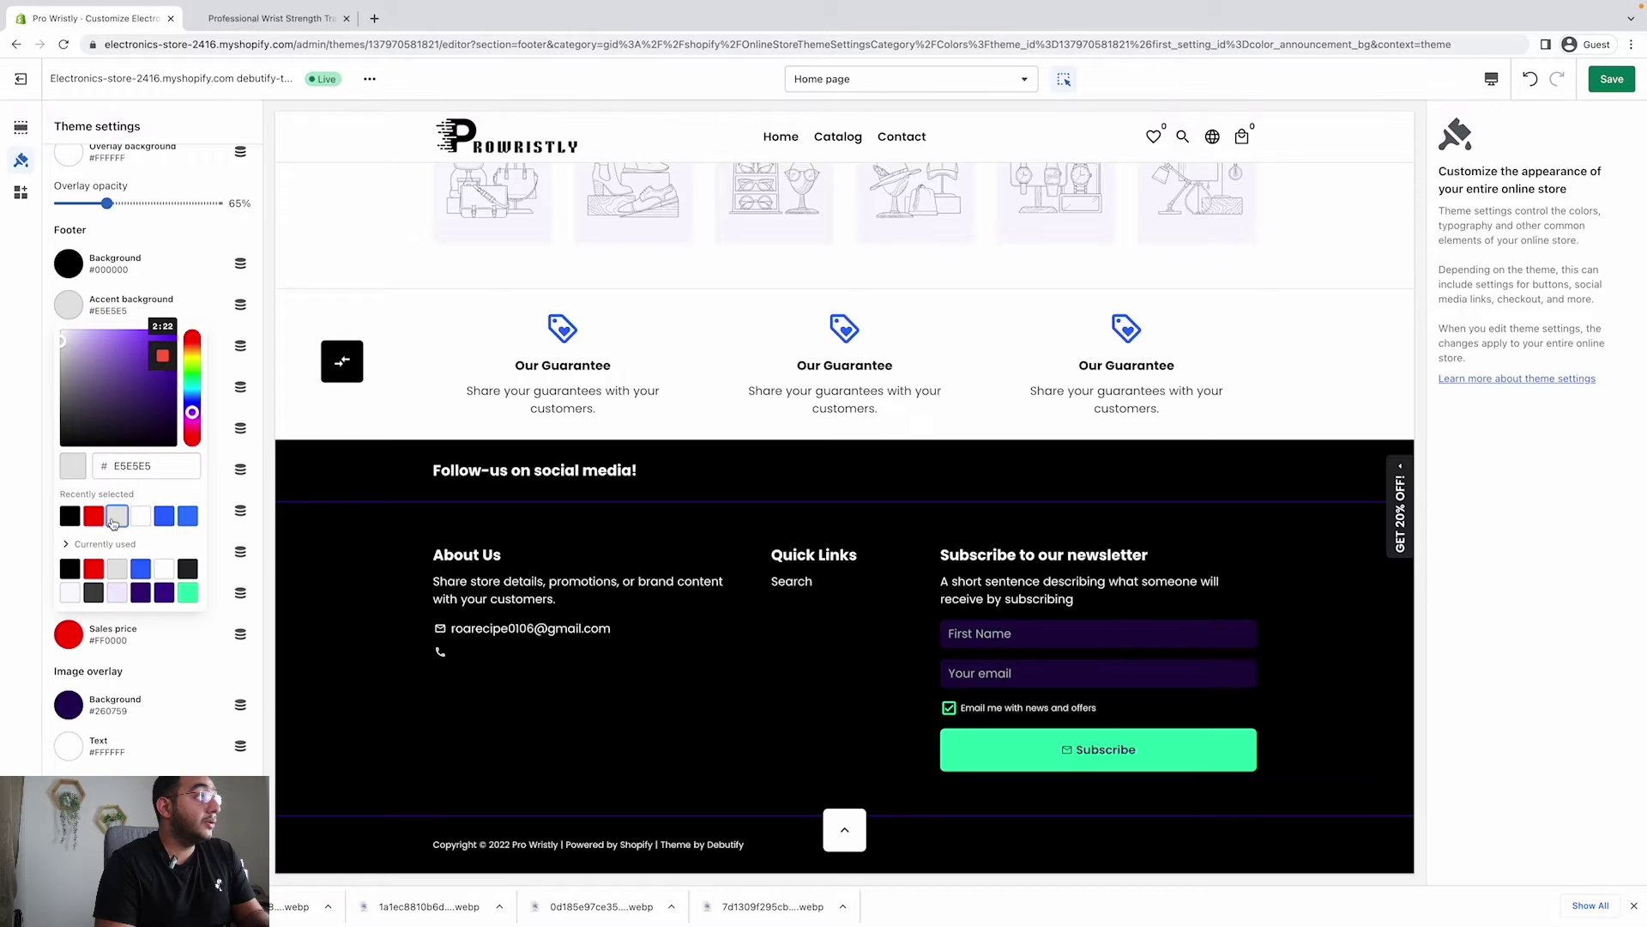
pyautogui.click(4, 518)
# - Set footer borders and buttons to white, with black button labels
pyautogui.click(68, 347)
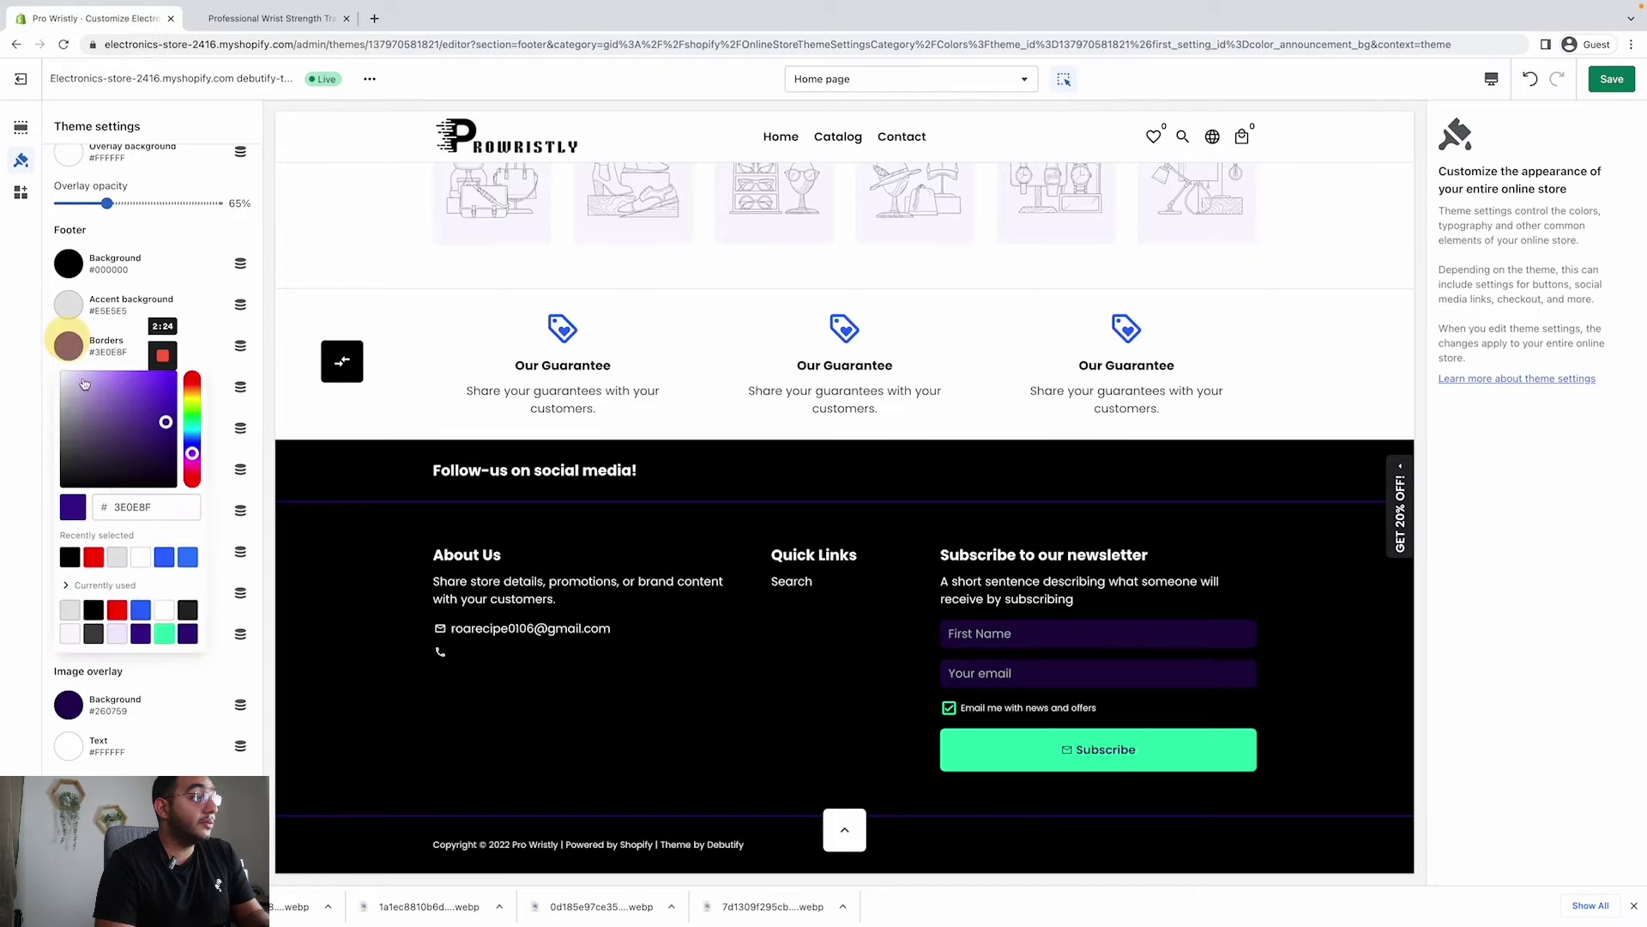
pyautogui.click(140, 560)
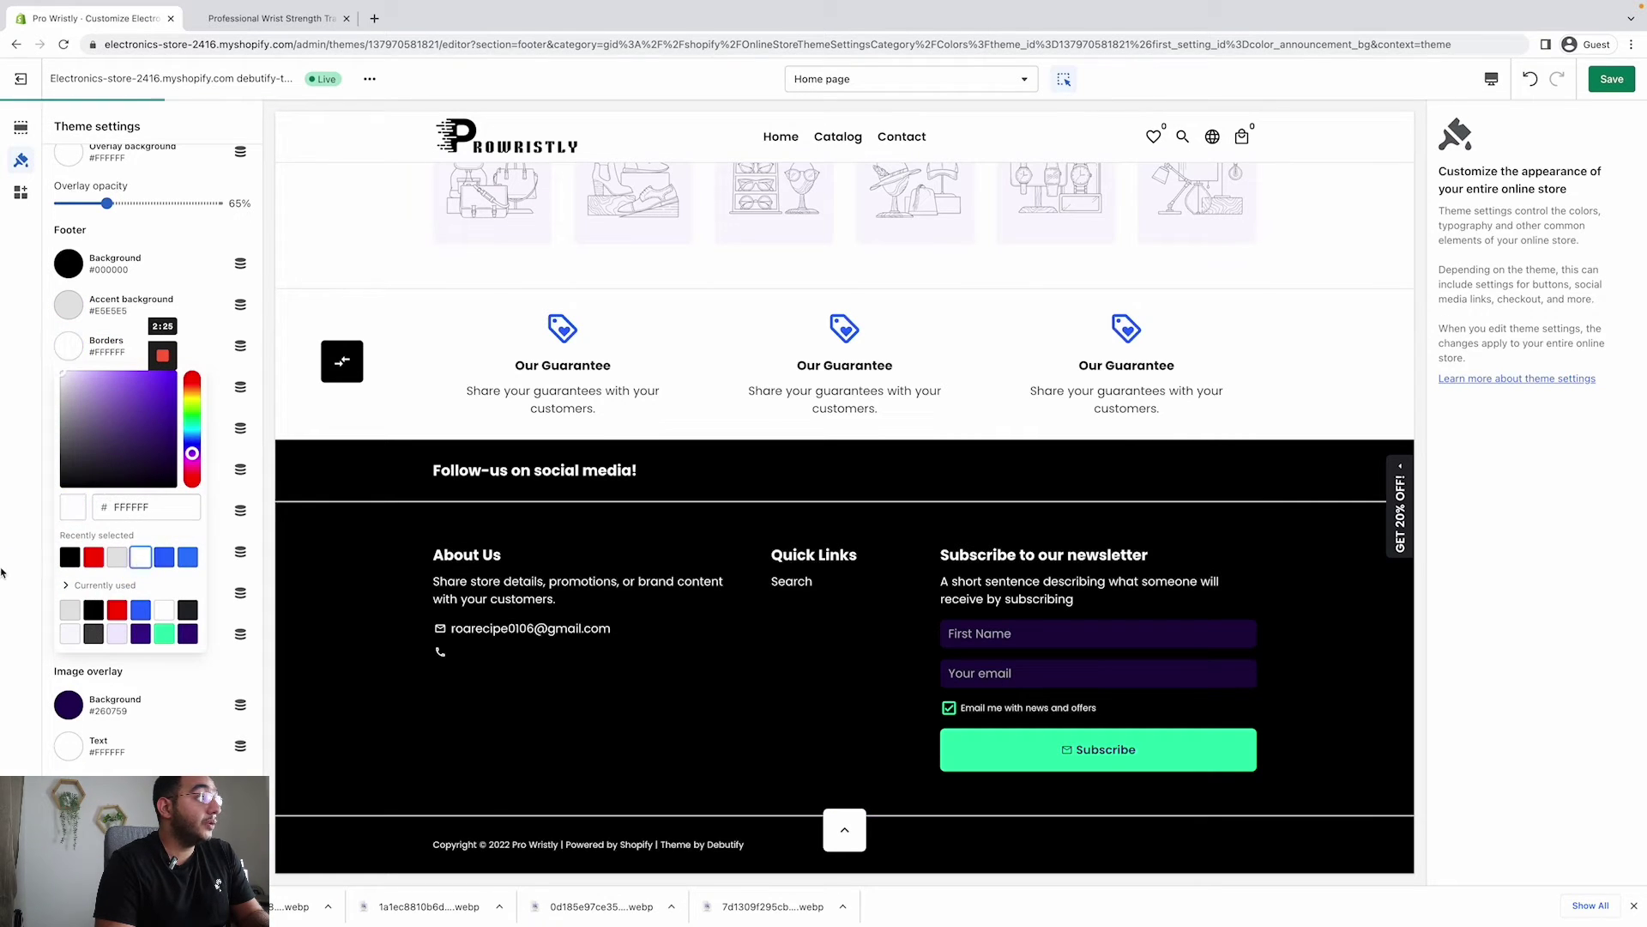
pyautogui.click(22, 480)
pyautogui.click(70, 428)
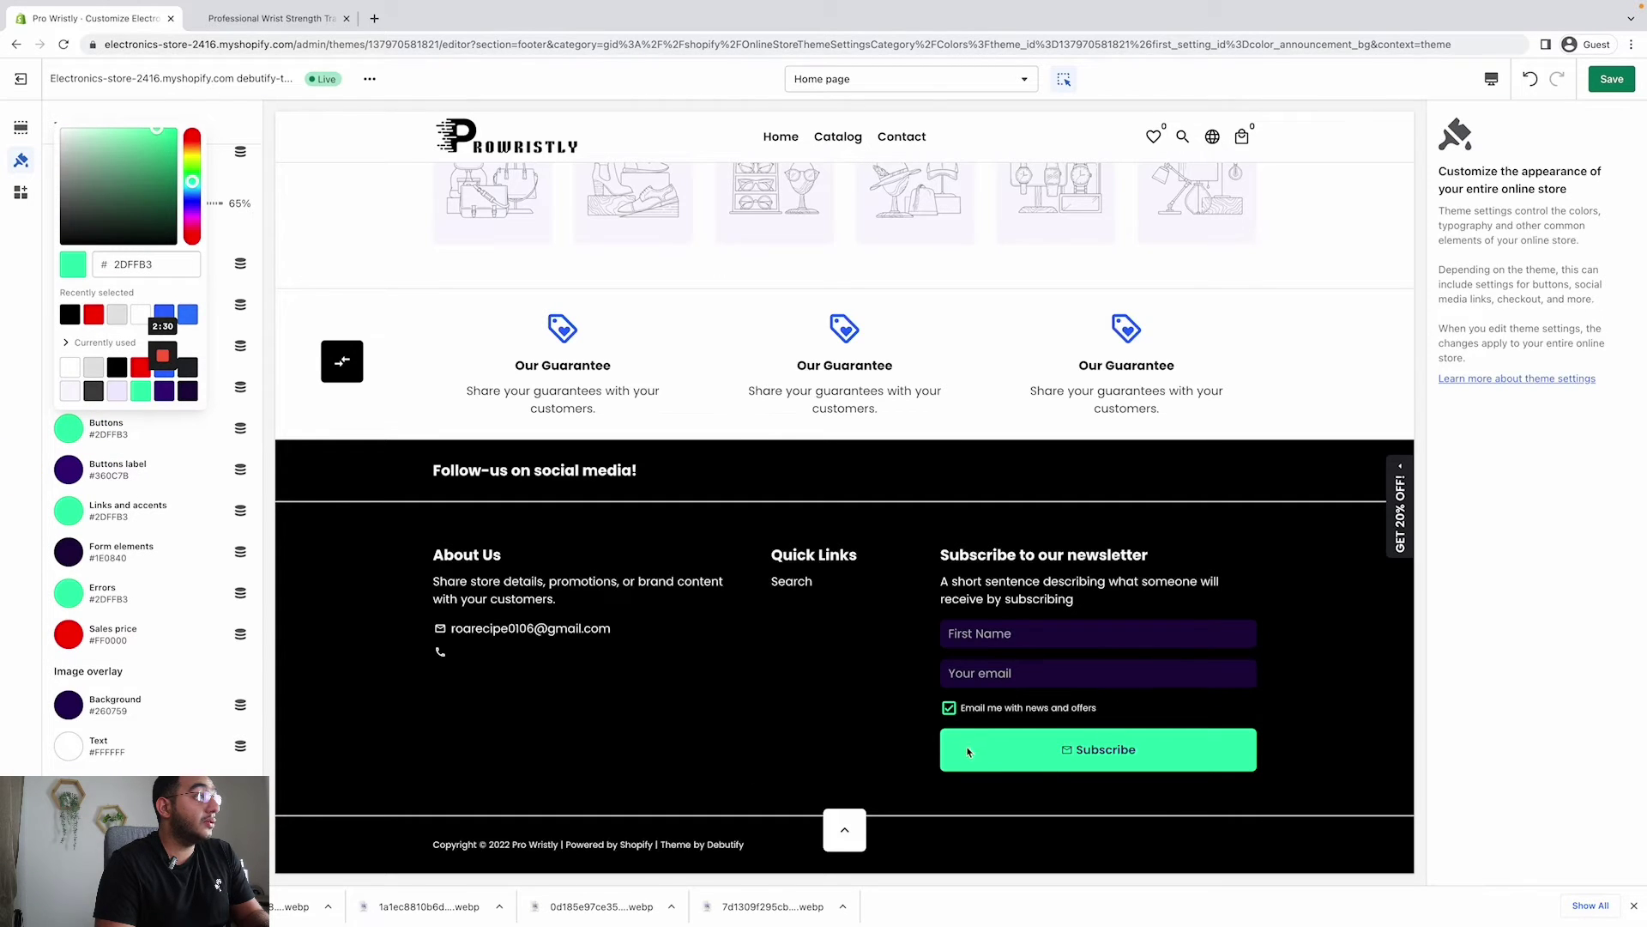
pyautogui.click(139, 315)
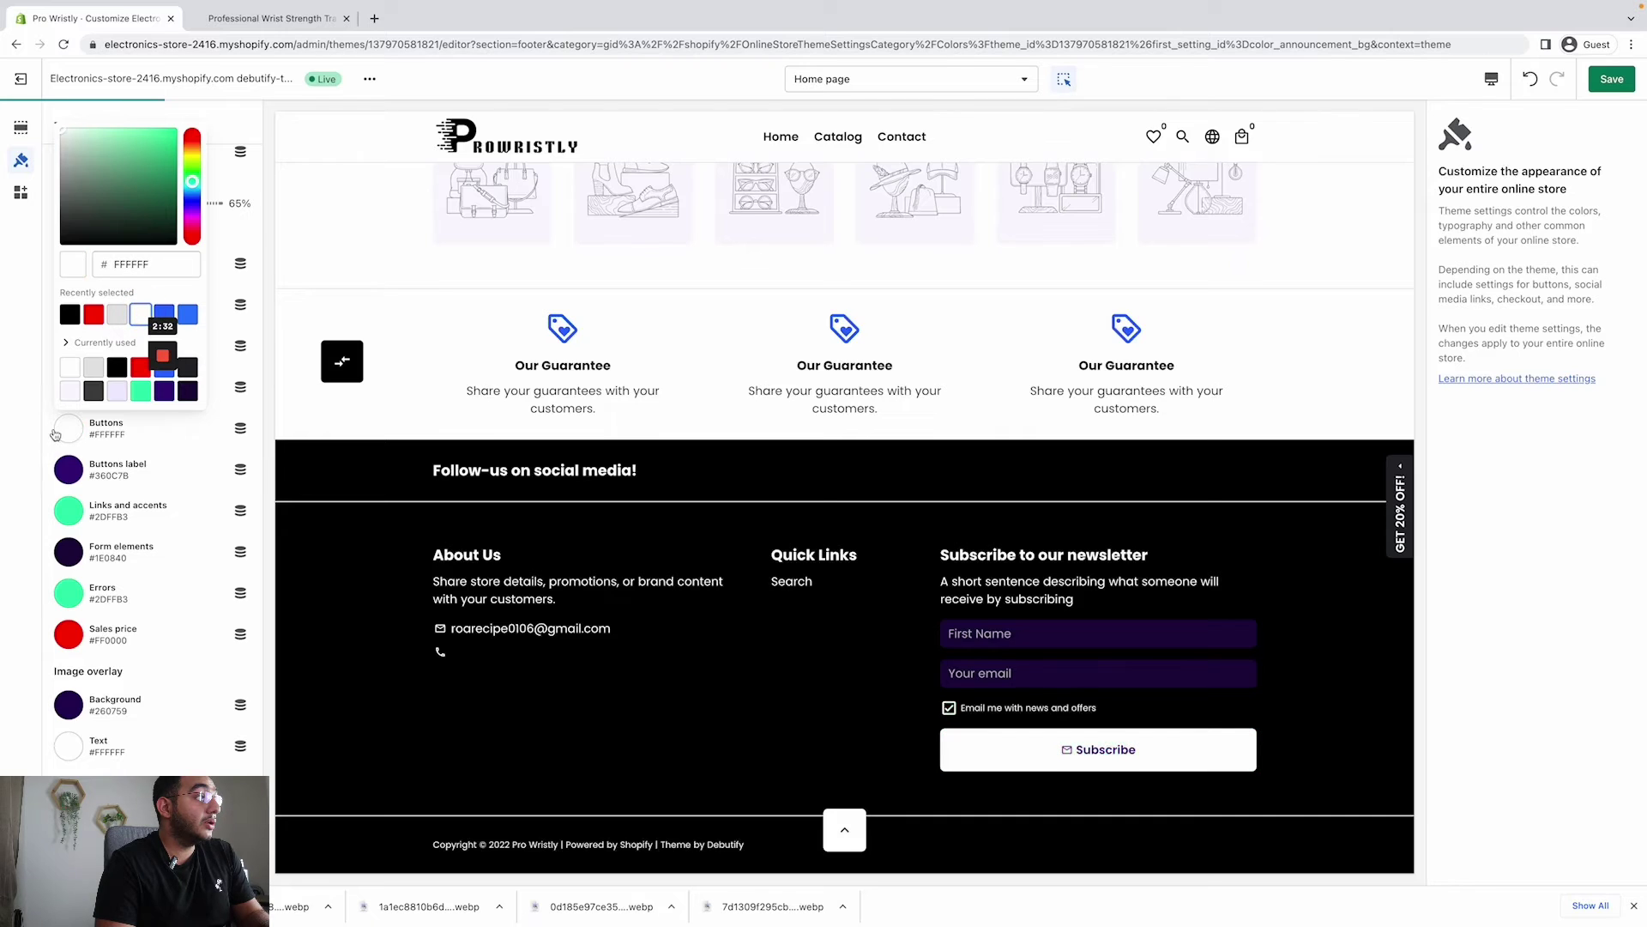
pyautogui.click(69, 470)
pyautogui.click(70, 355)
pyautogui.click(18, 505)
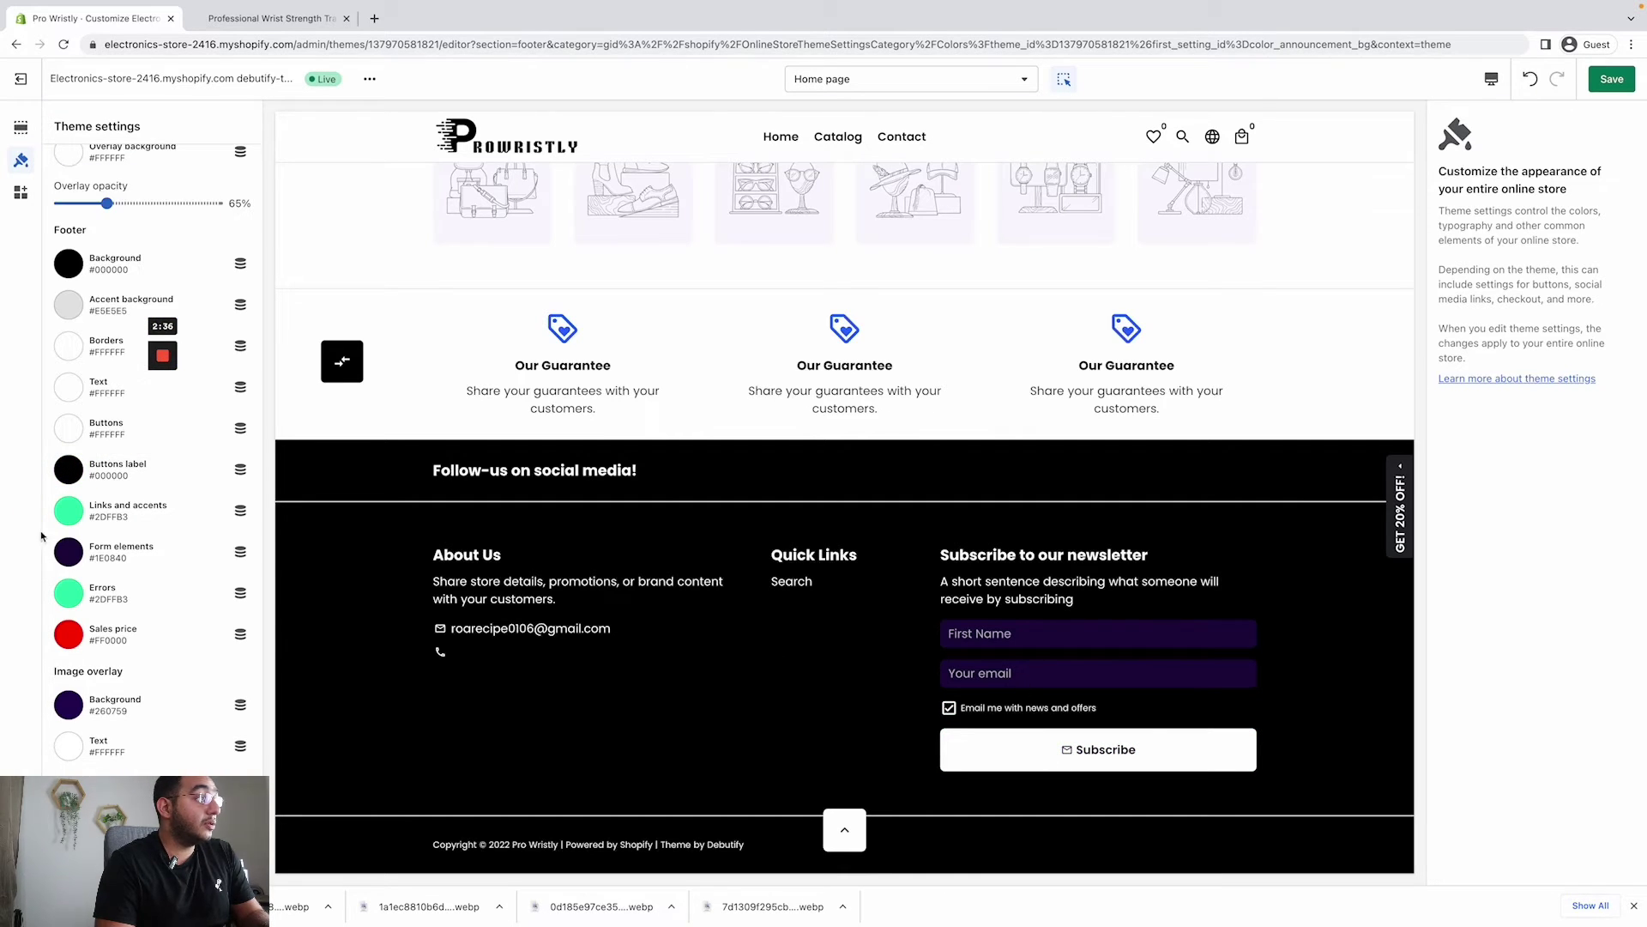
# - Set the footer form elements colour to a dark grey
pyautogui.click(69, 551)
pyautogui.click(117, 490)
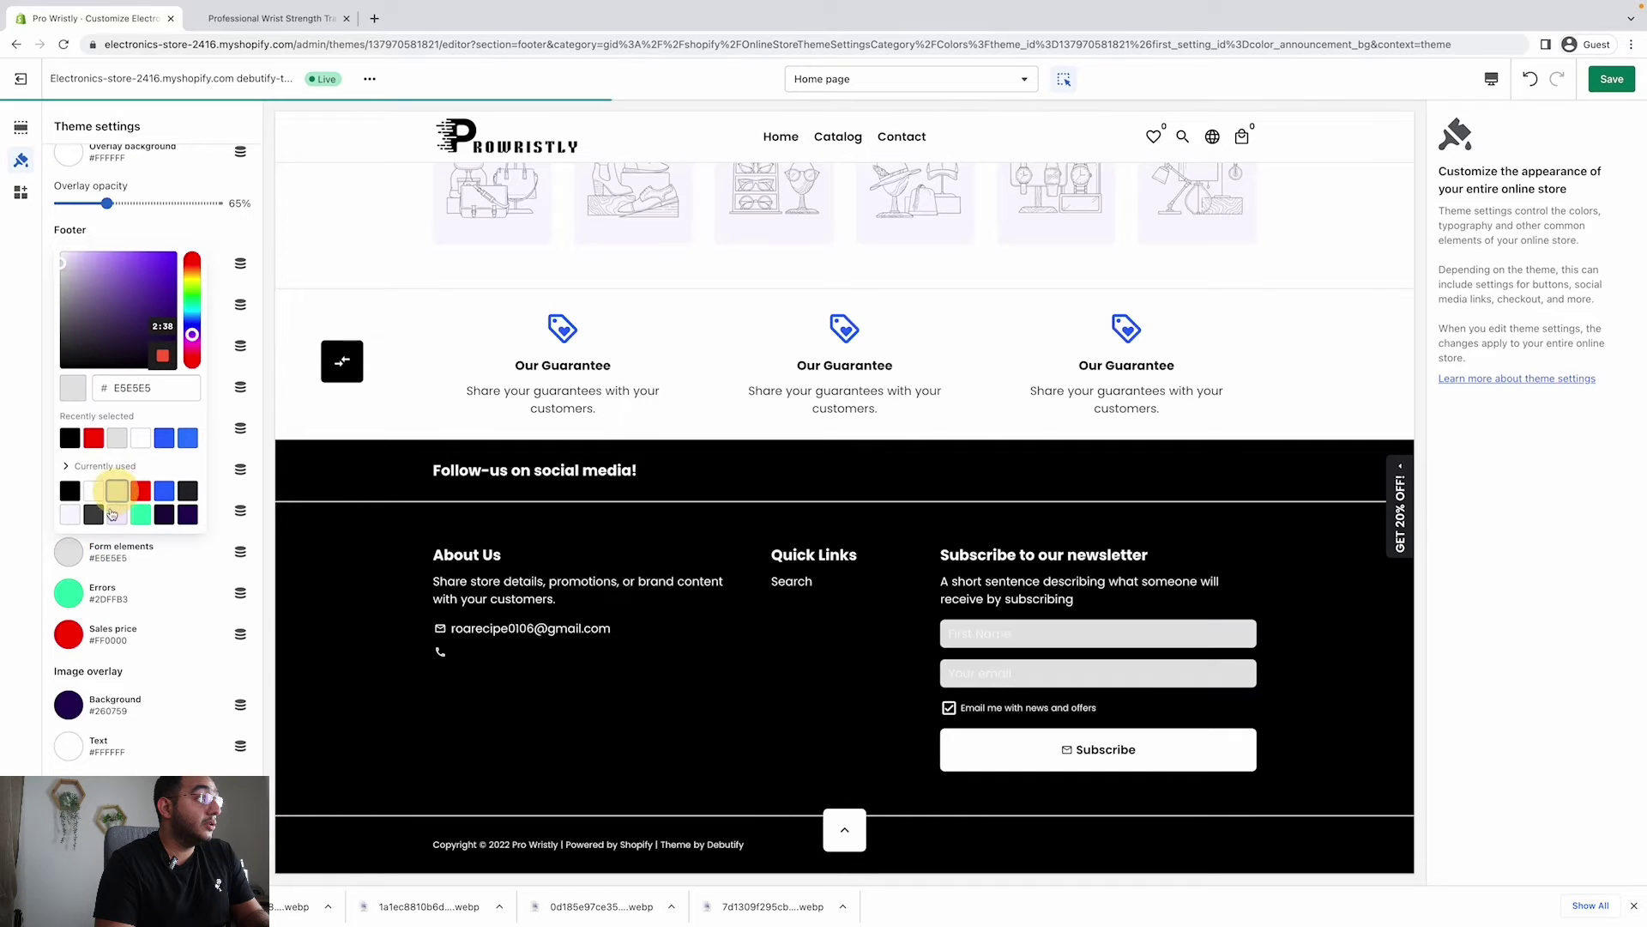
pyautogui.click(67, 268)
pyautogui.moveTo(71, 267); pyautogui.dragTo(67, 333)
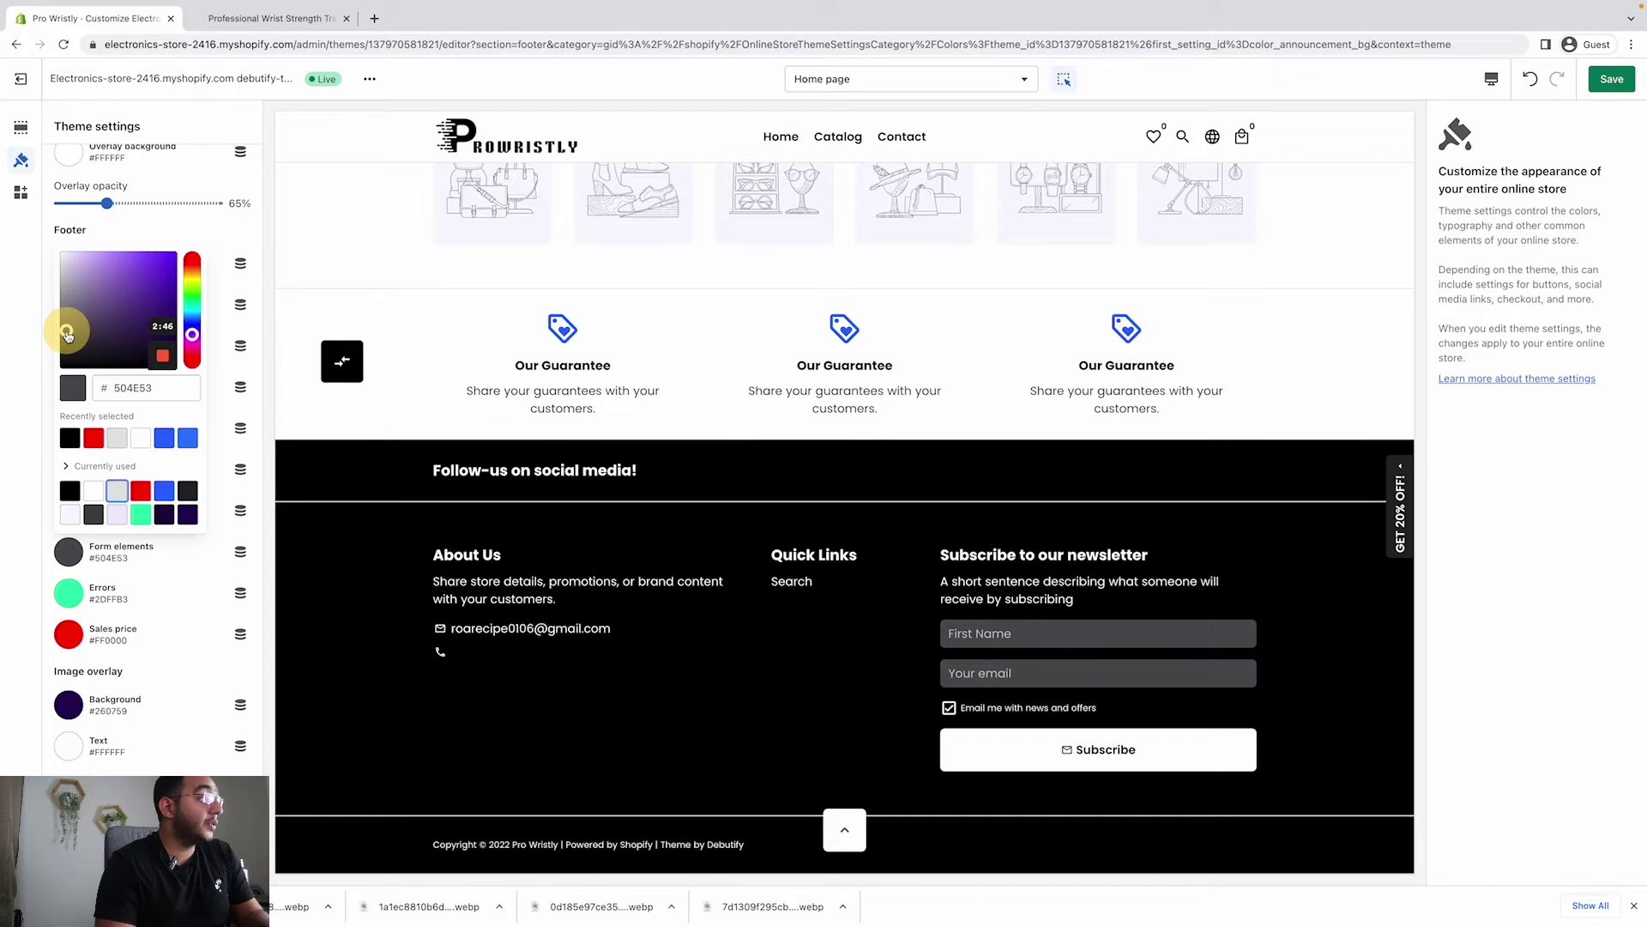
pyautogui.click(30, 507)
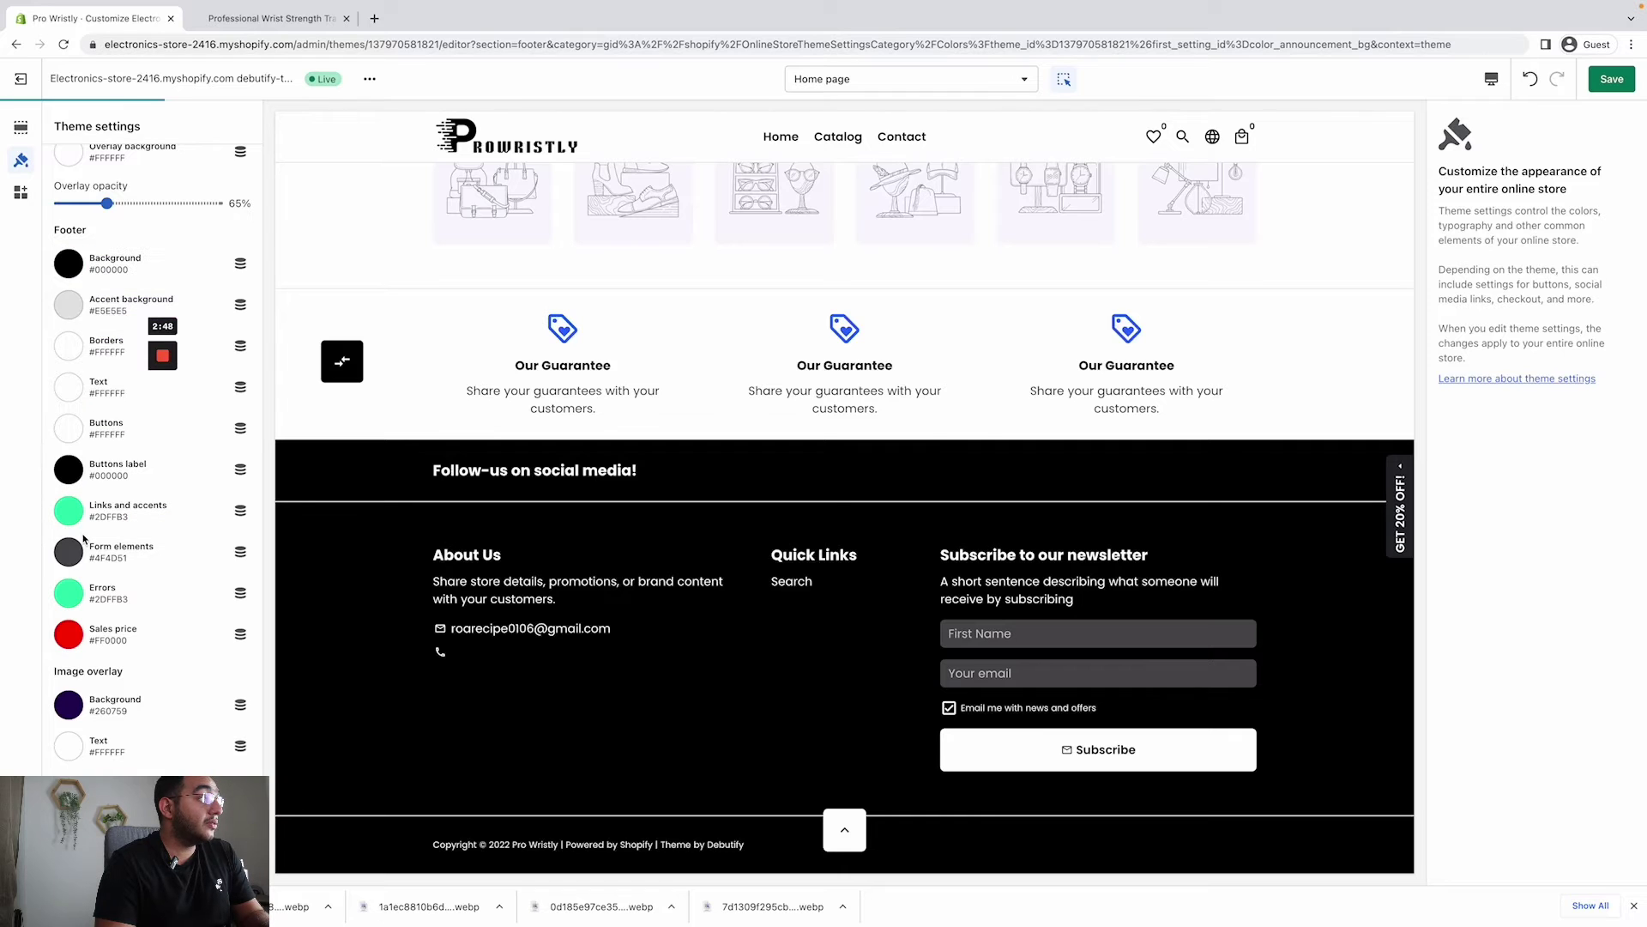
# - Set links and accents to blue 2D69FF, errors to red FF0000 and sales price to black
pyautogui.click(71, 511)
pyautogui.click(187, 397)
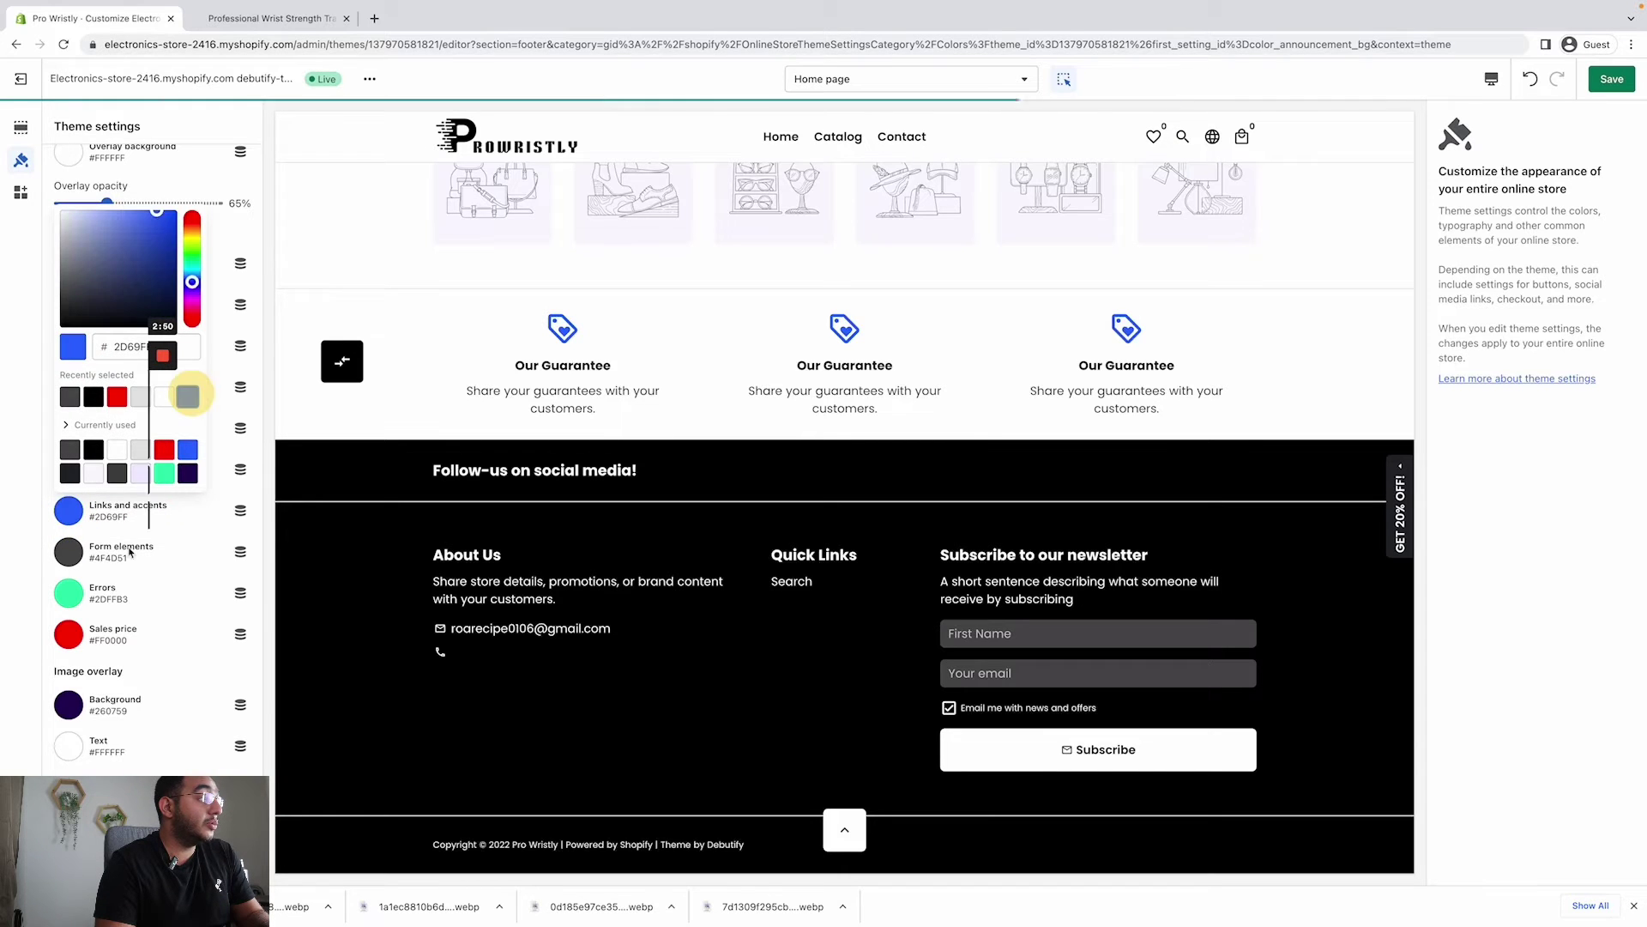
pyautogui.click(67, 594)
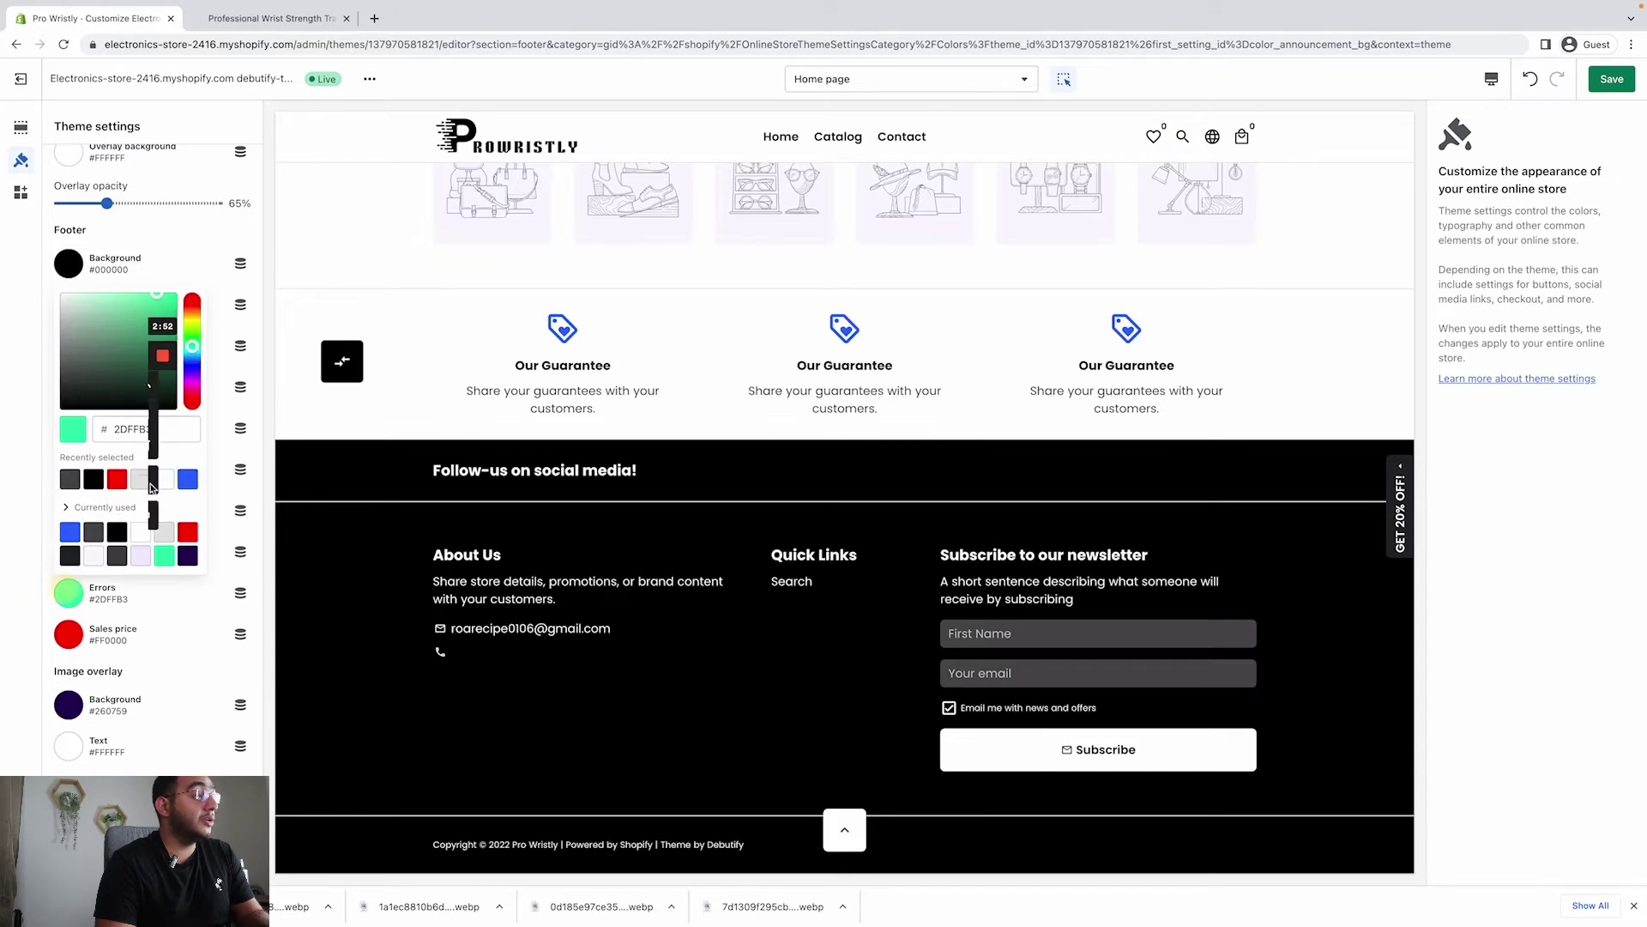
pyautogui.click(188, 532)
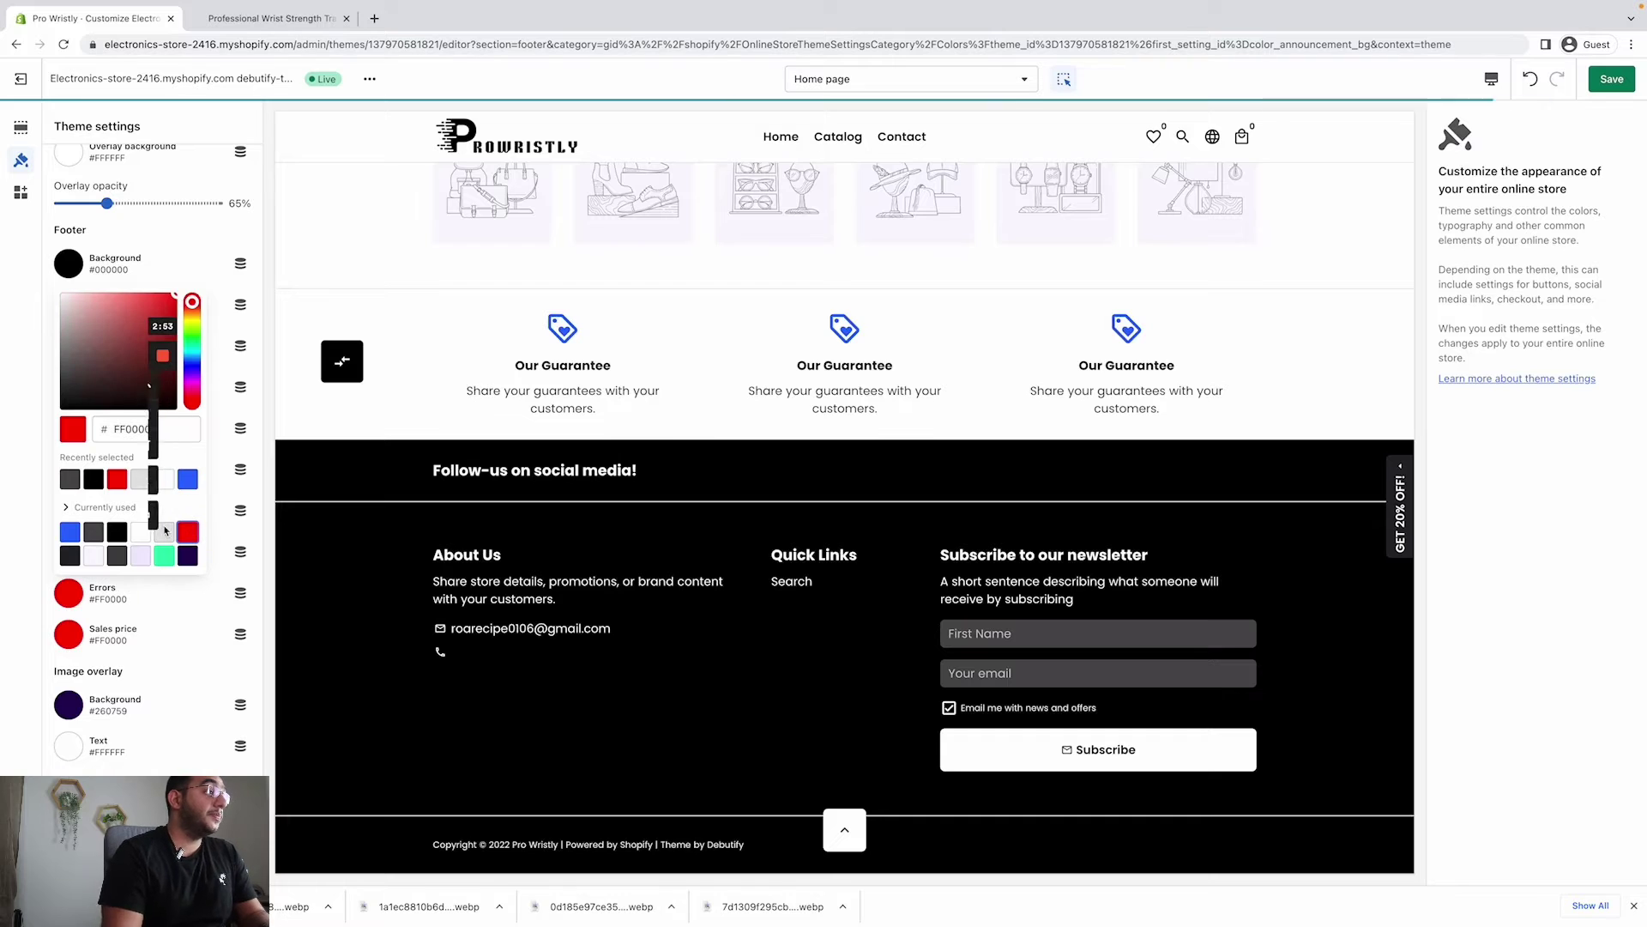
pyautogui.click(15, 584)
pyautogui.click(88, 630)
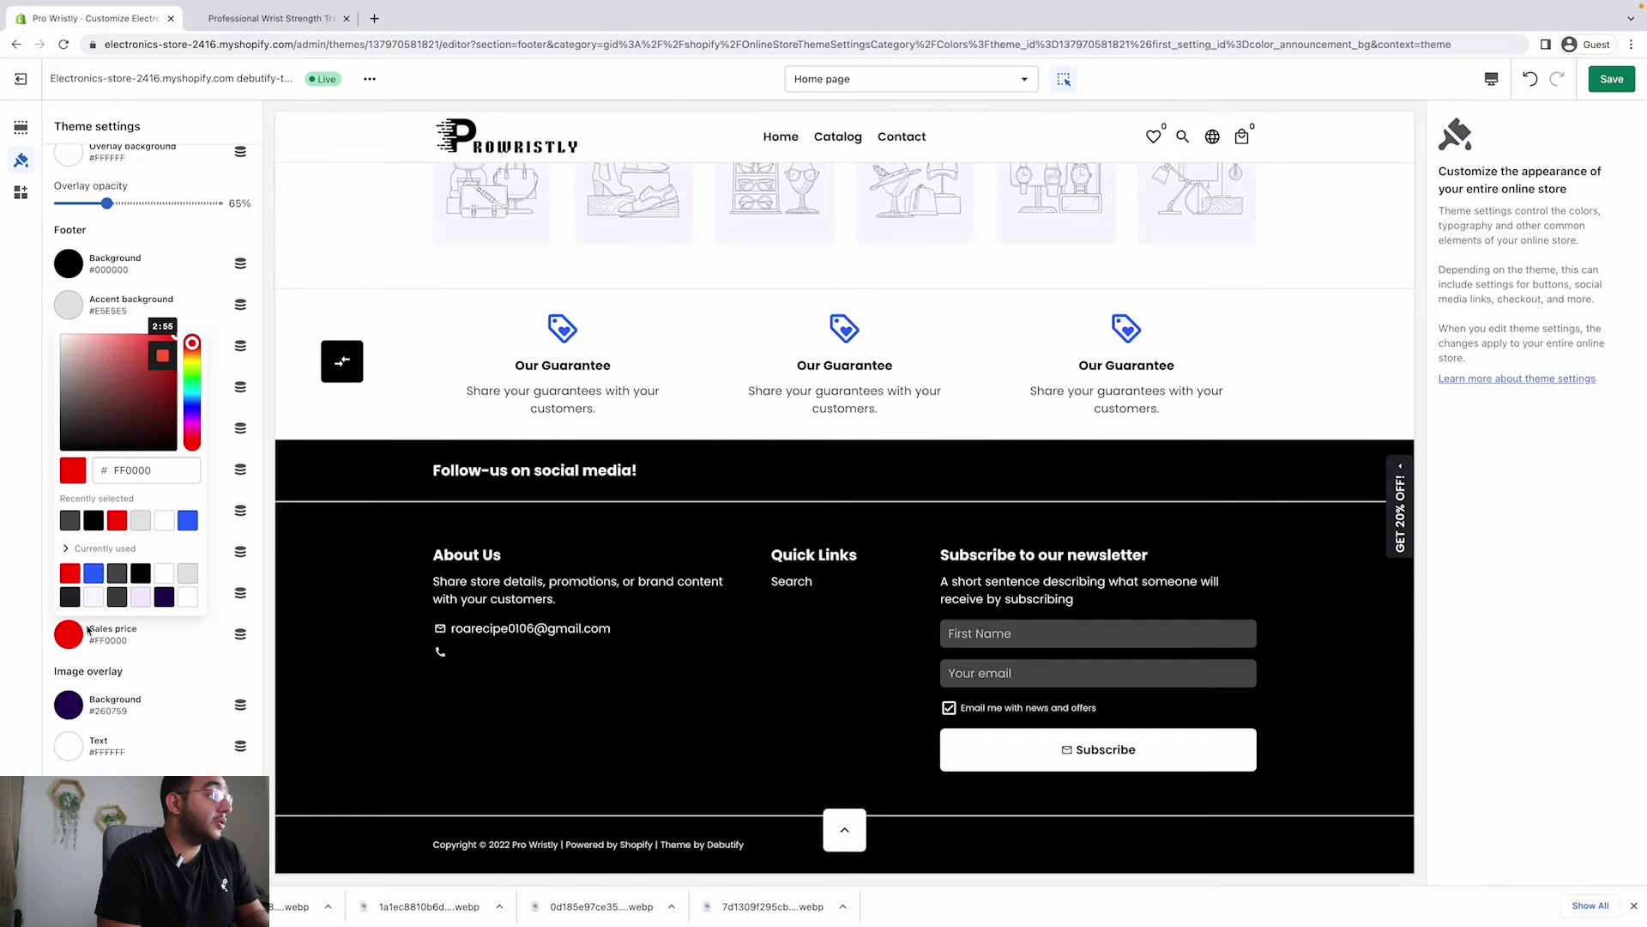
pyautogui.click(15, 605)
pyautogui.scroll(-1, 129, 687)
pyautogui.click(70, 669)
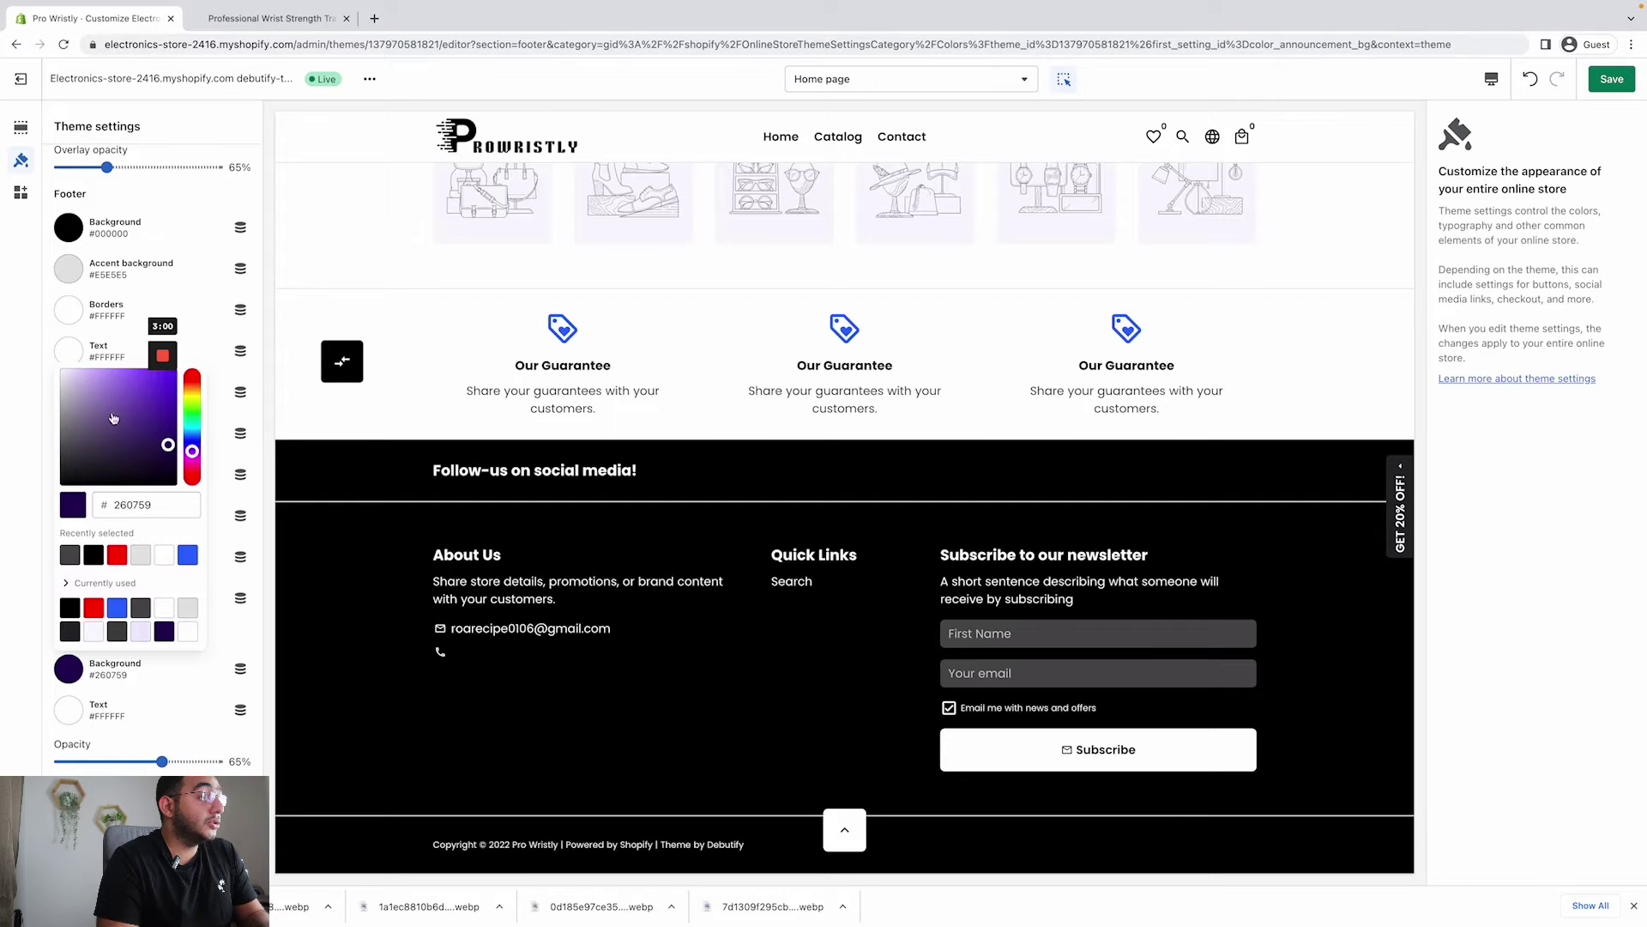
# - Set the image overlay background to near-black #0A090B
pyautogui.scroll(7, 478, 382)
pyautogui.scroll(3, 478, 382)
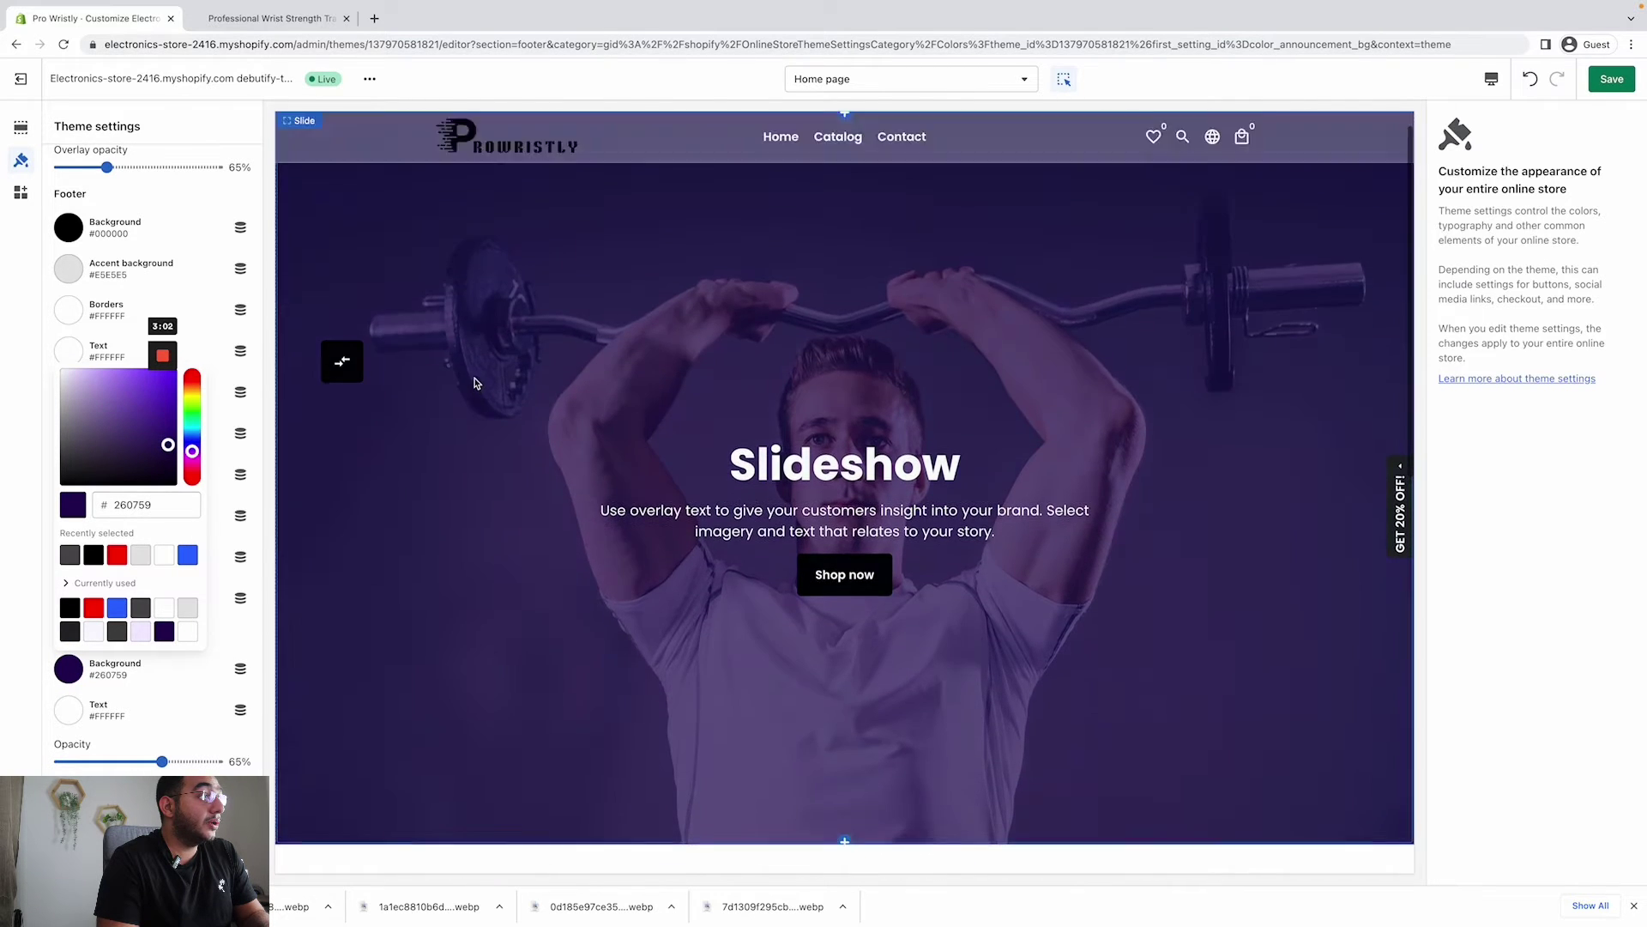
pyautogui.moveTo(122, 395)
pyautogui.mouseDown()
pyautogui.moveTo(70, 381)
pyautogui.moveTo(86, 480)
pyautogui.mouseUp()
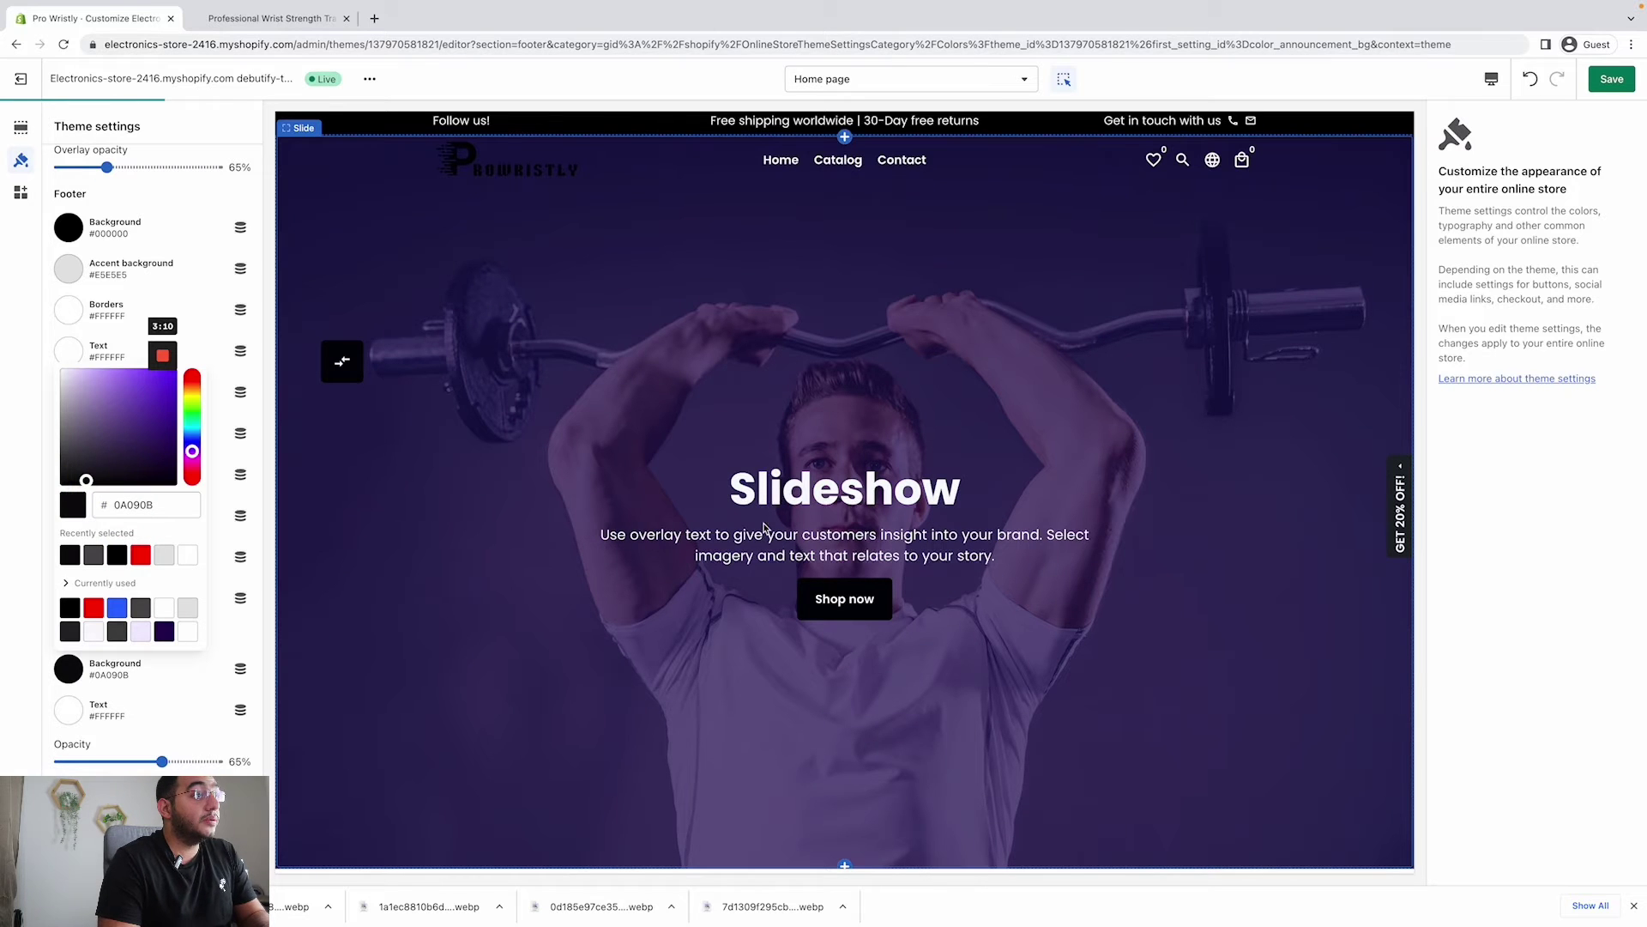
pyautogui.click(11, 521)
# - Save all the new footer colour settings
pyautogui.scroll(-7, 540, 559)
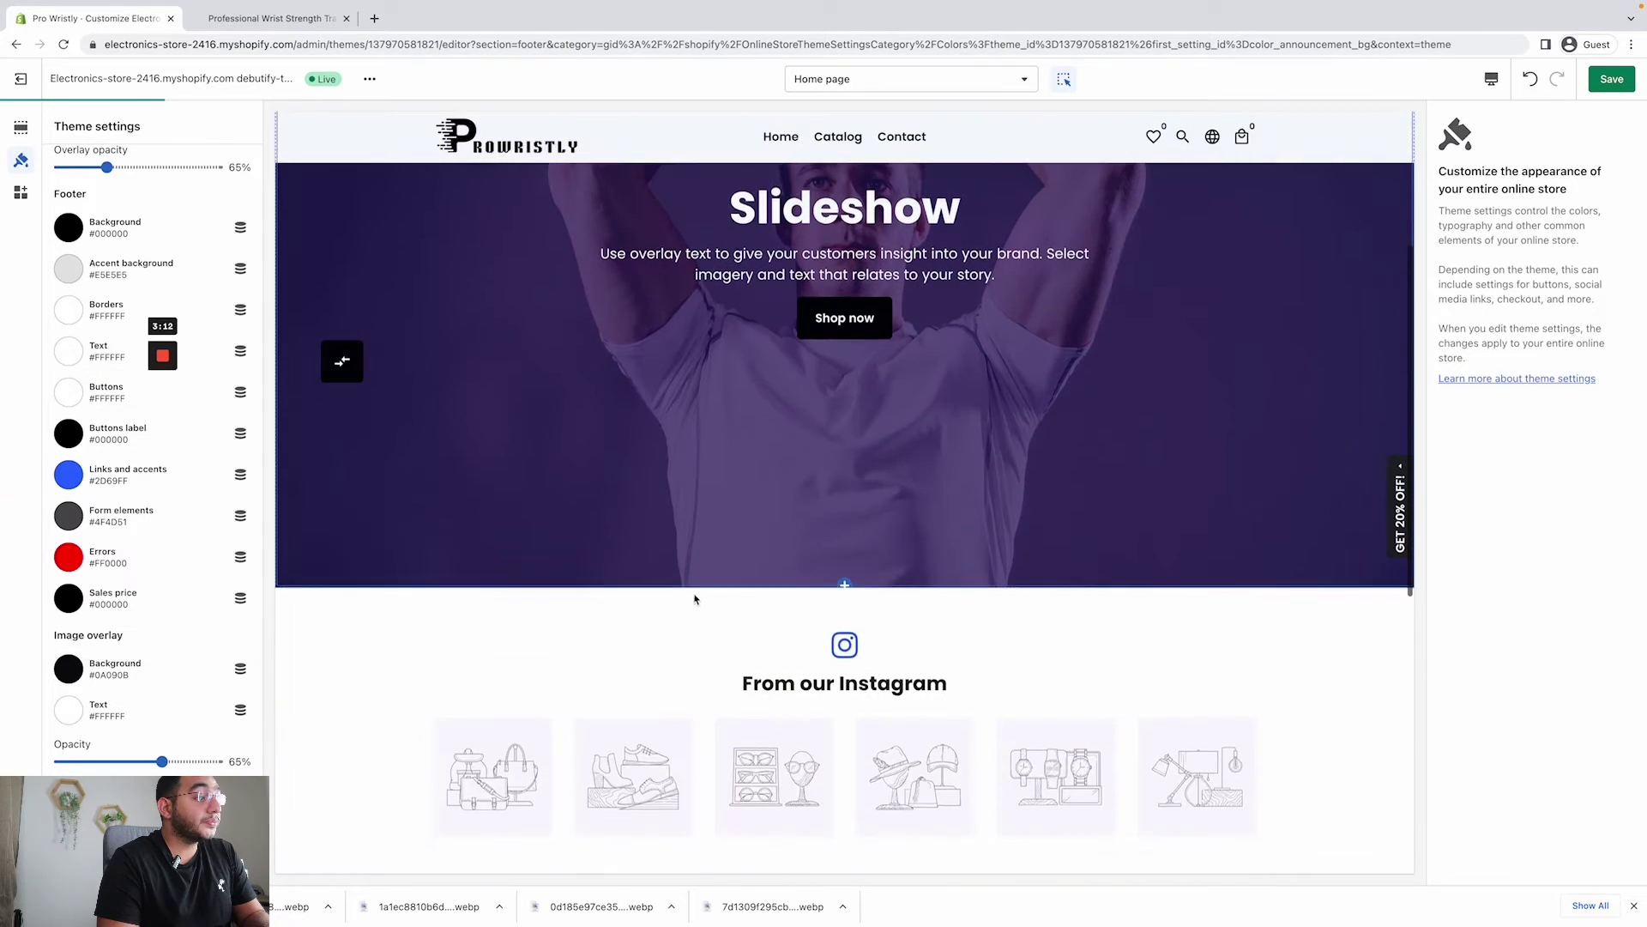
pyautogui.scroll(1, 539, 558)
pyautogui.scroll(-5, 541, 559)
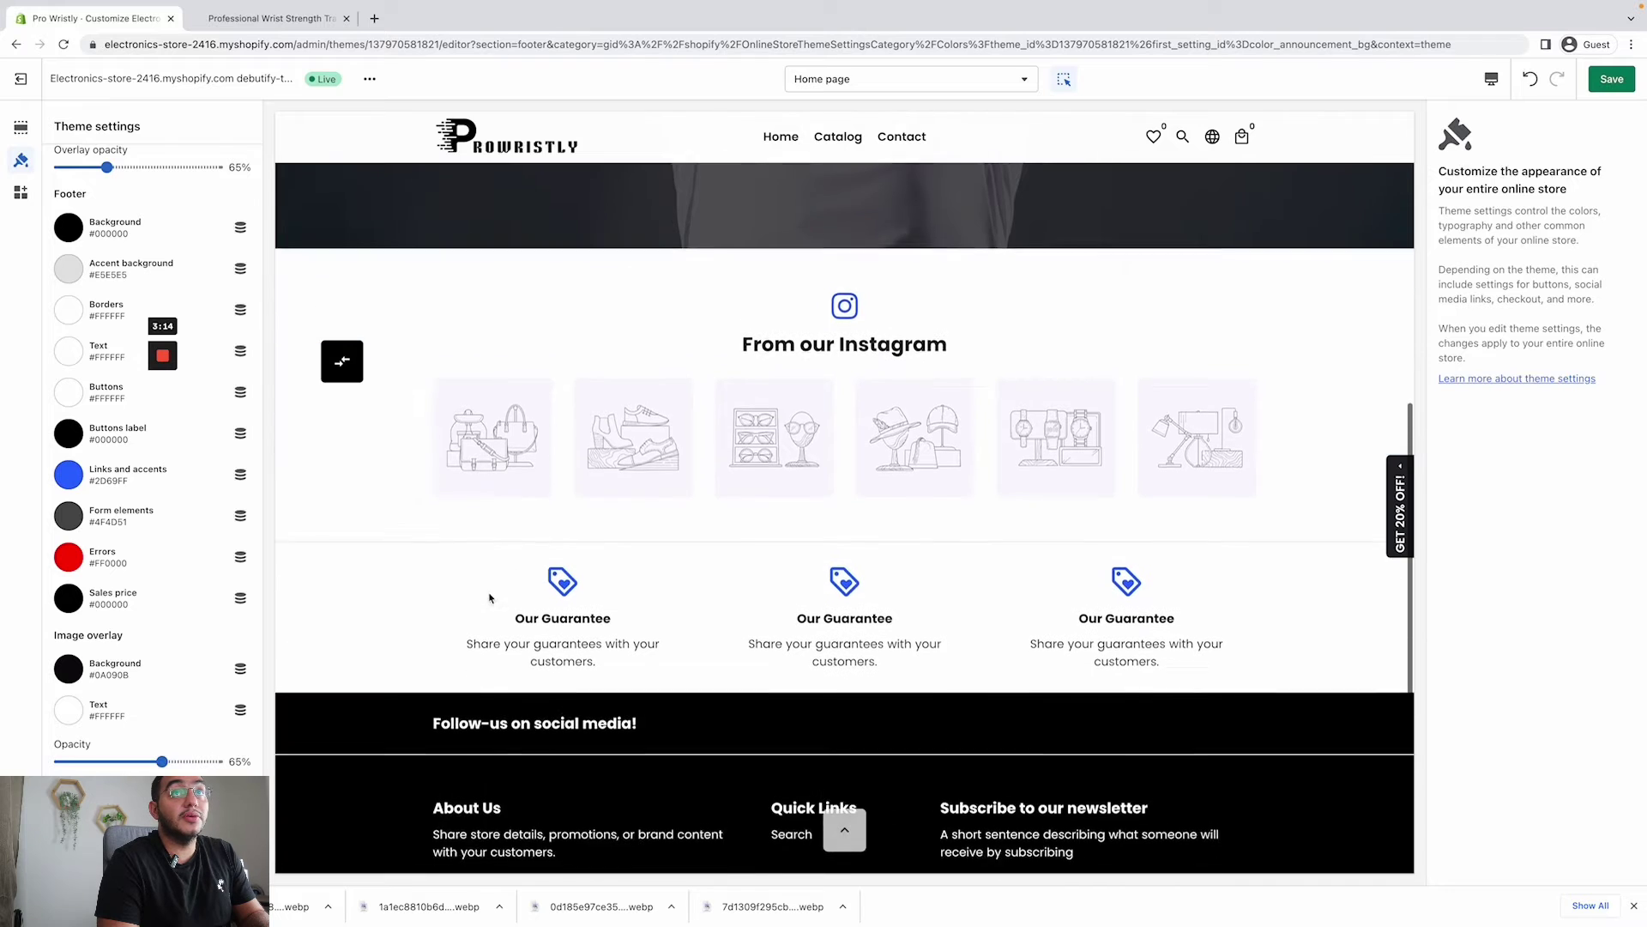
pyautogui.click(1611, 79)
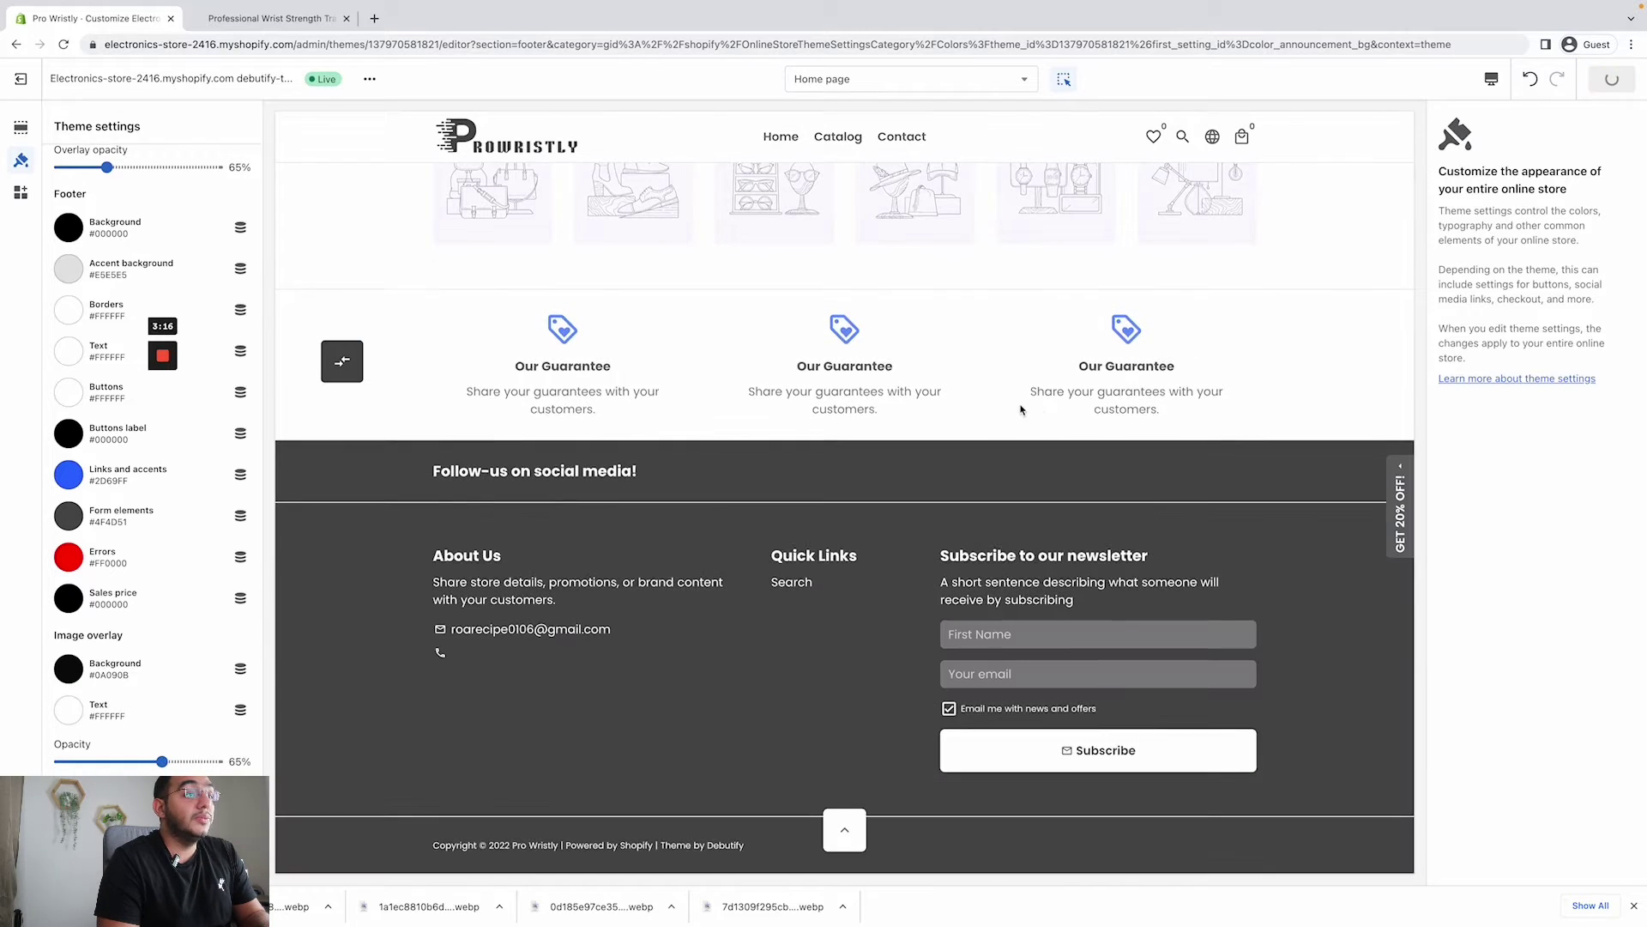
pyautogui.scroll(-6, 999, 416)
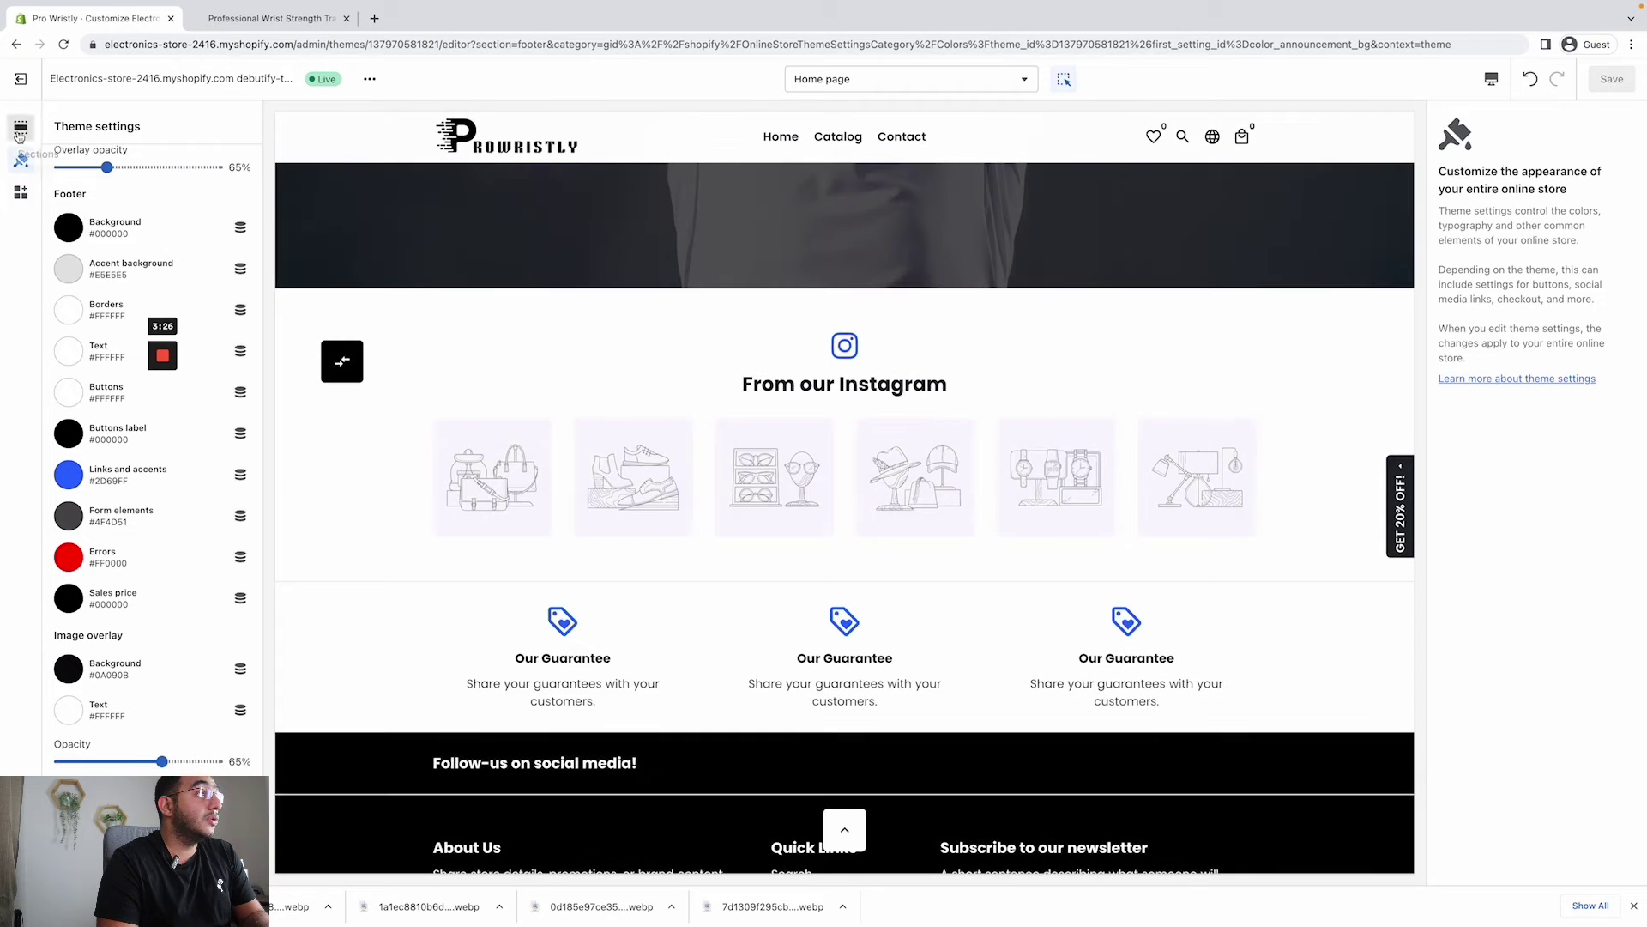
# - Uncheck Instagram Feed under Debutify Add-ons in theme settings and save
pyautogui.click(20, 128)
pyautogui.click(21, 160)
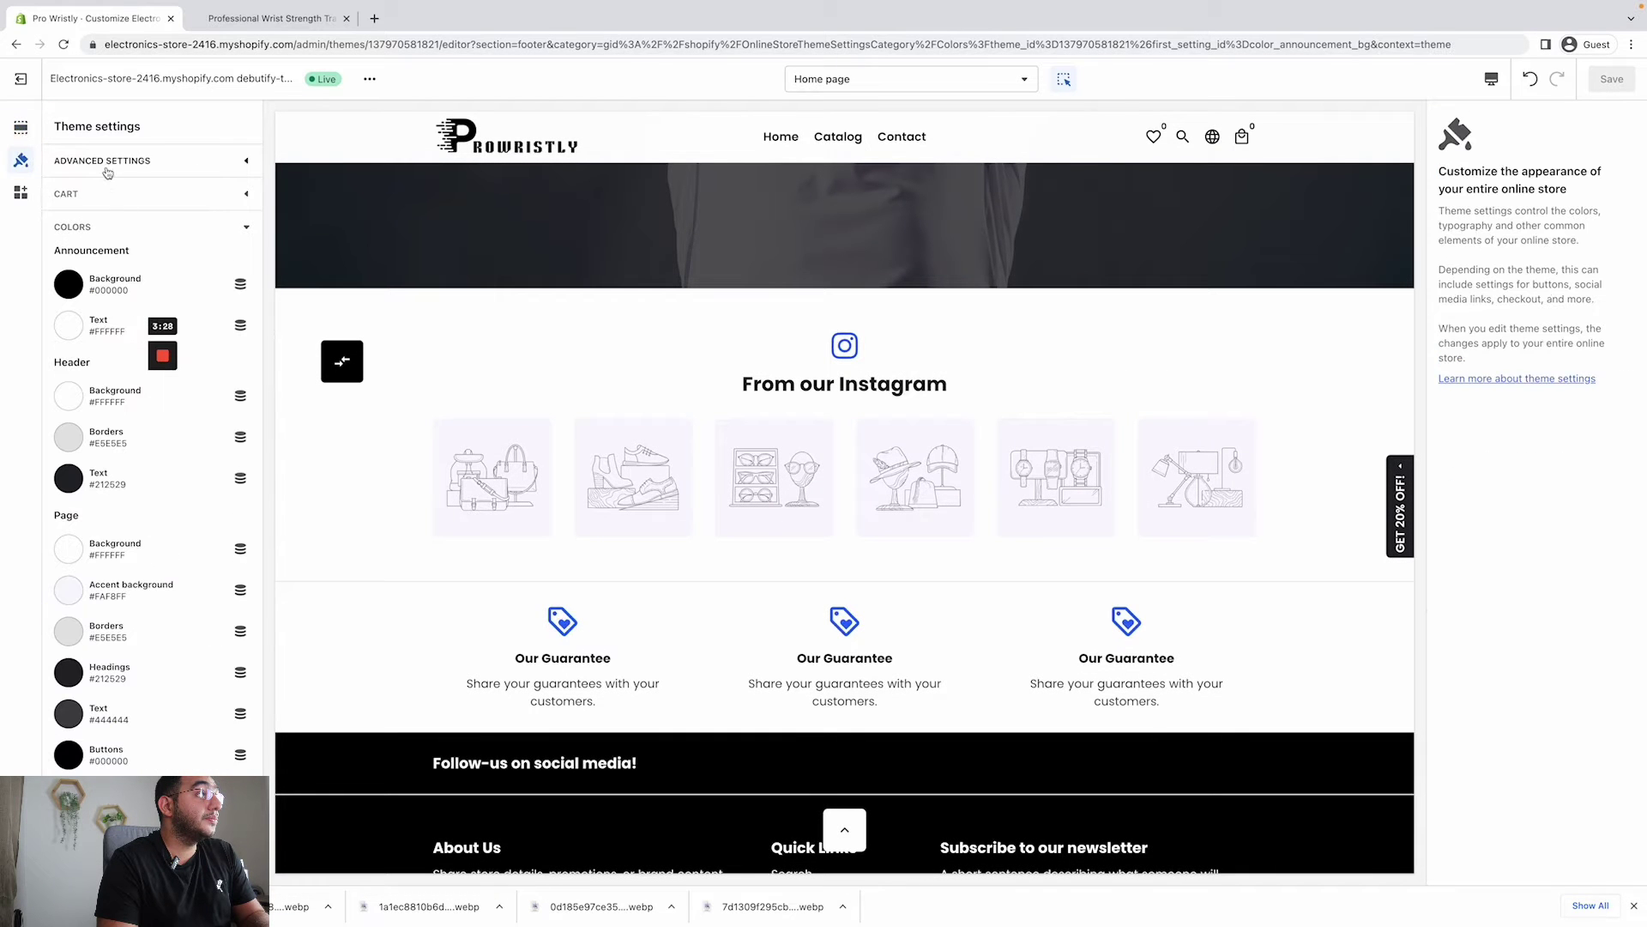
pyautogui.click(102, 196)
pyautogui.click(101, 196)
pyautogui.scroll(-1, 122, 366)
pyautogui.click(122, 367)
pyautogui.scroll(-3, 111, 361)
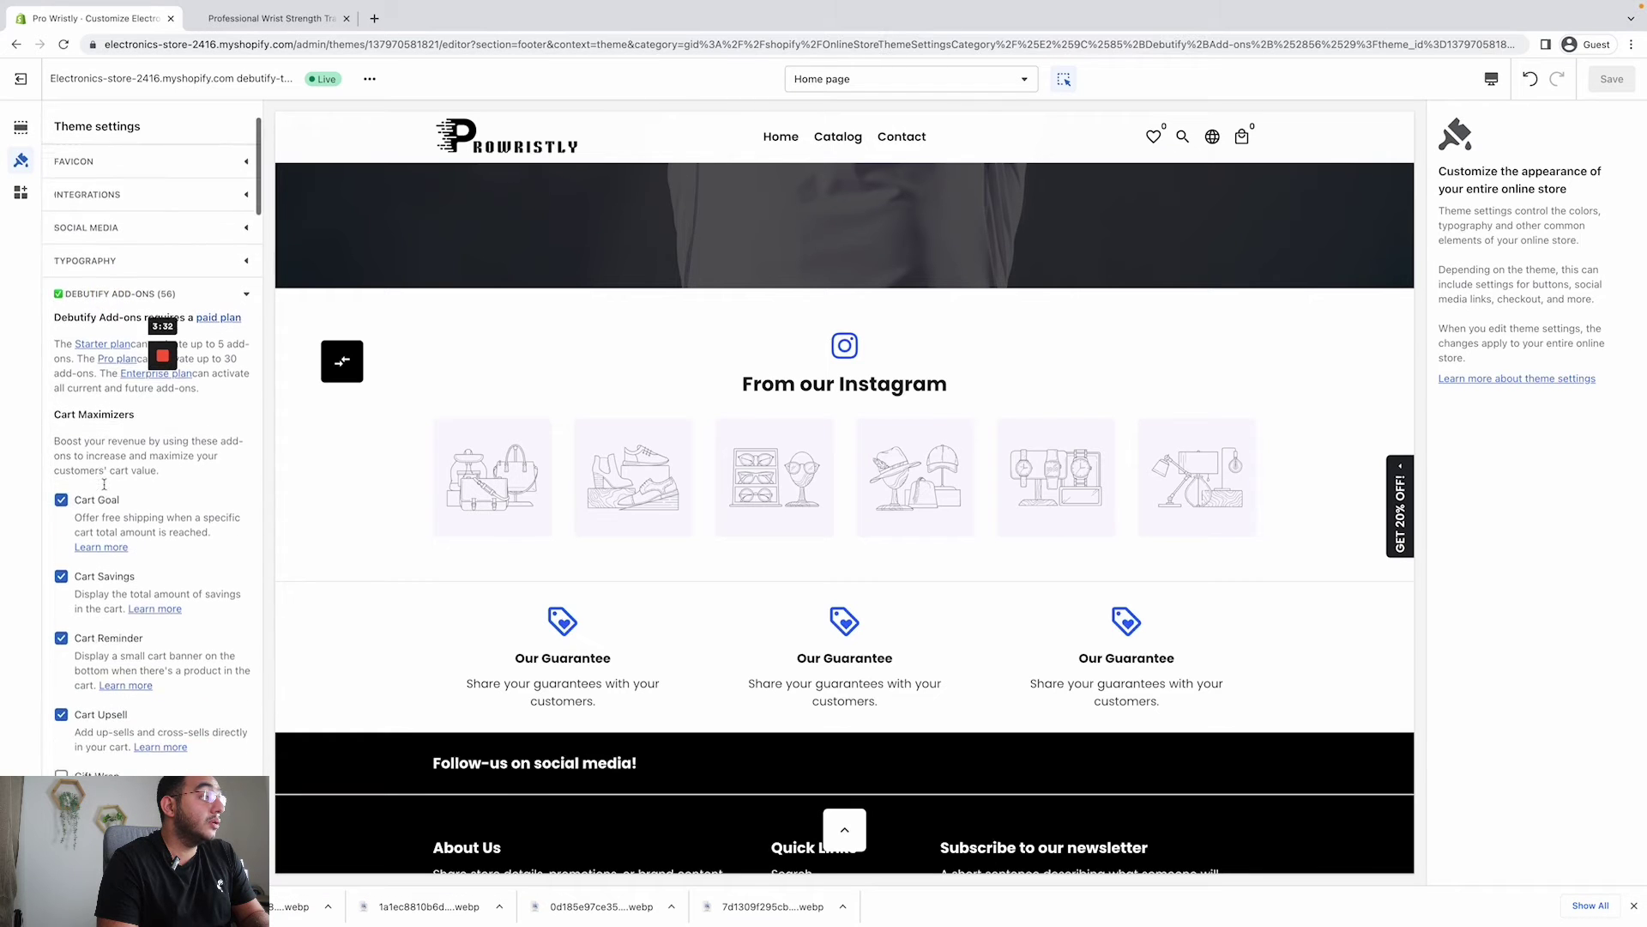
pyautogui.scroll(-12, 105, 486)
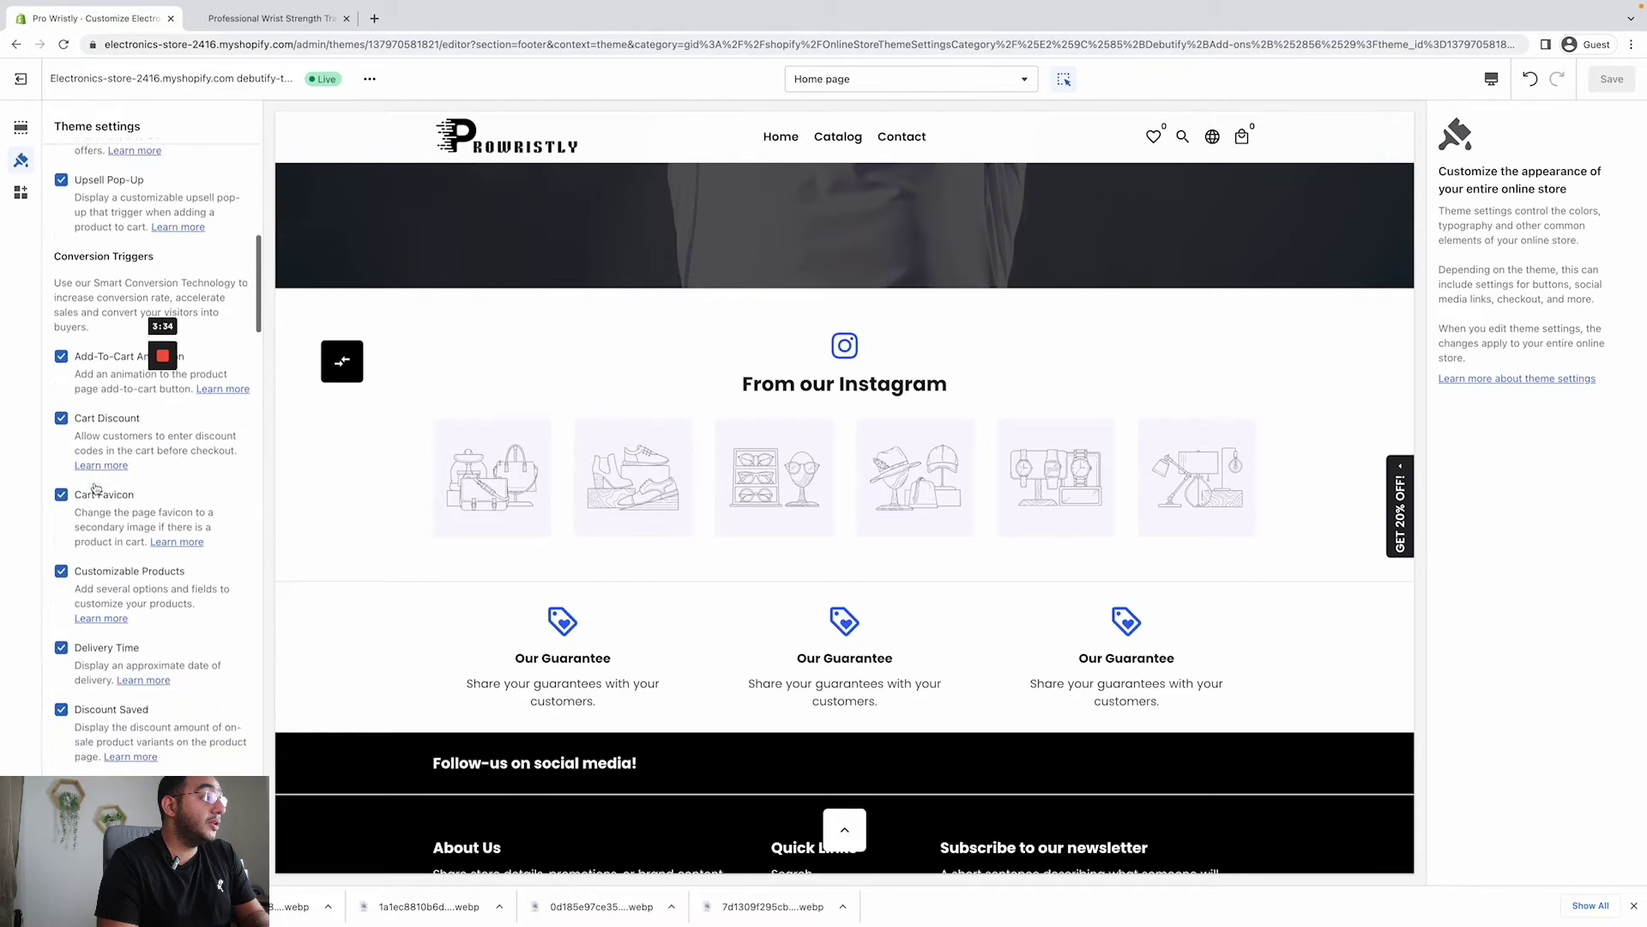
pyautogui.scroll(-10, 96, 492)
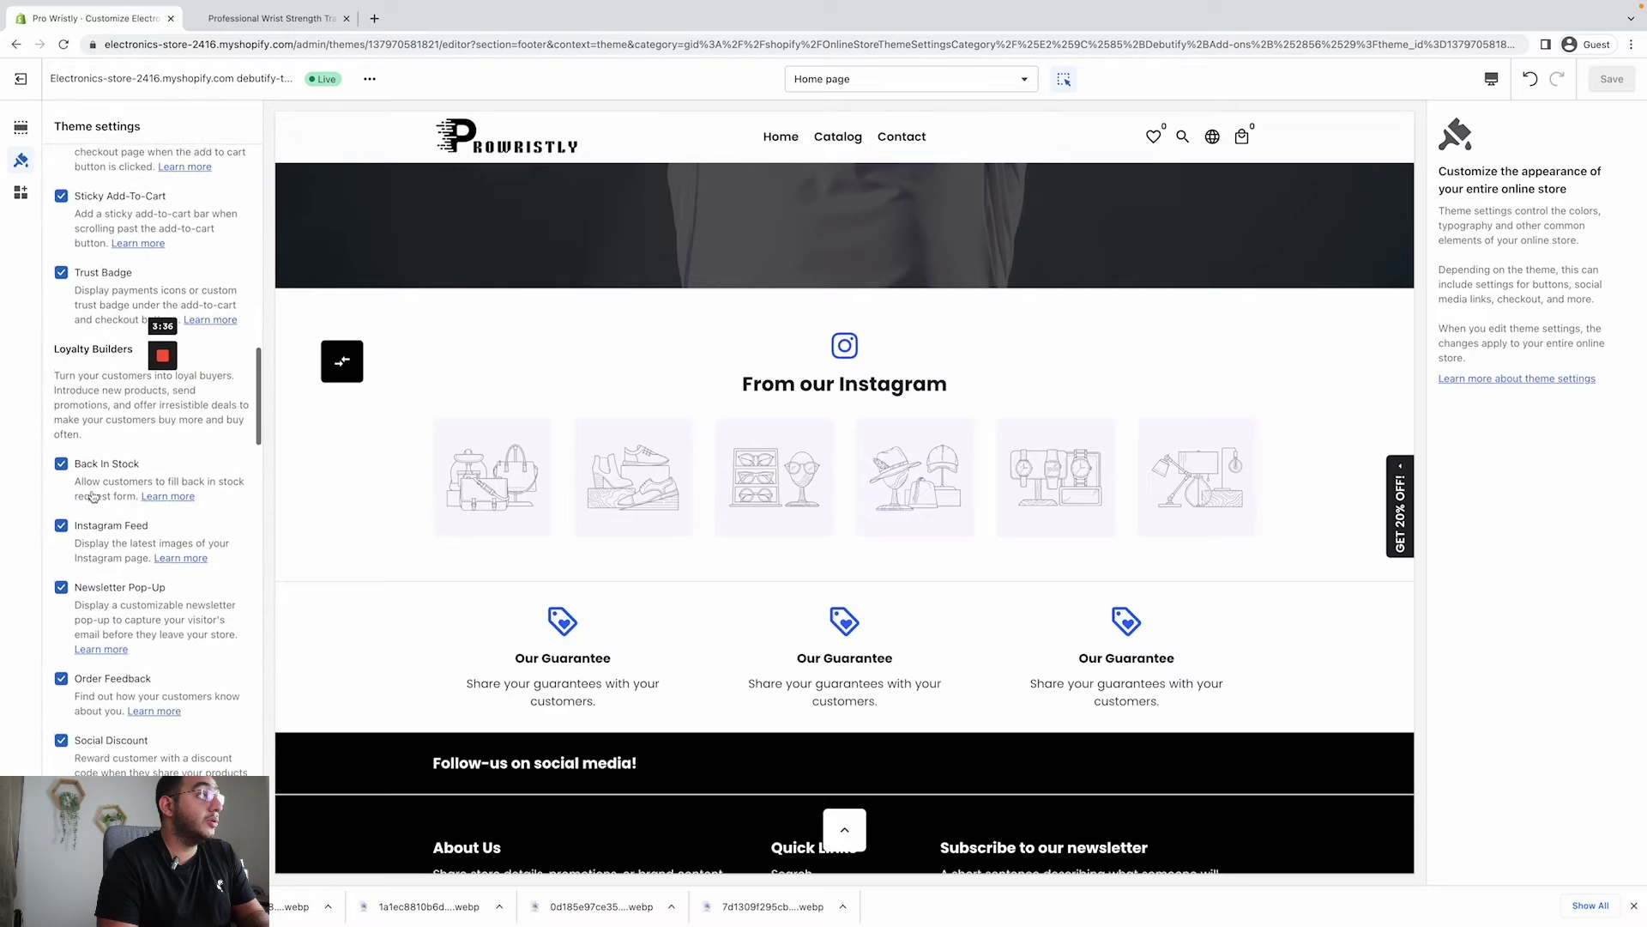
pyautogui.click(60, 520)
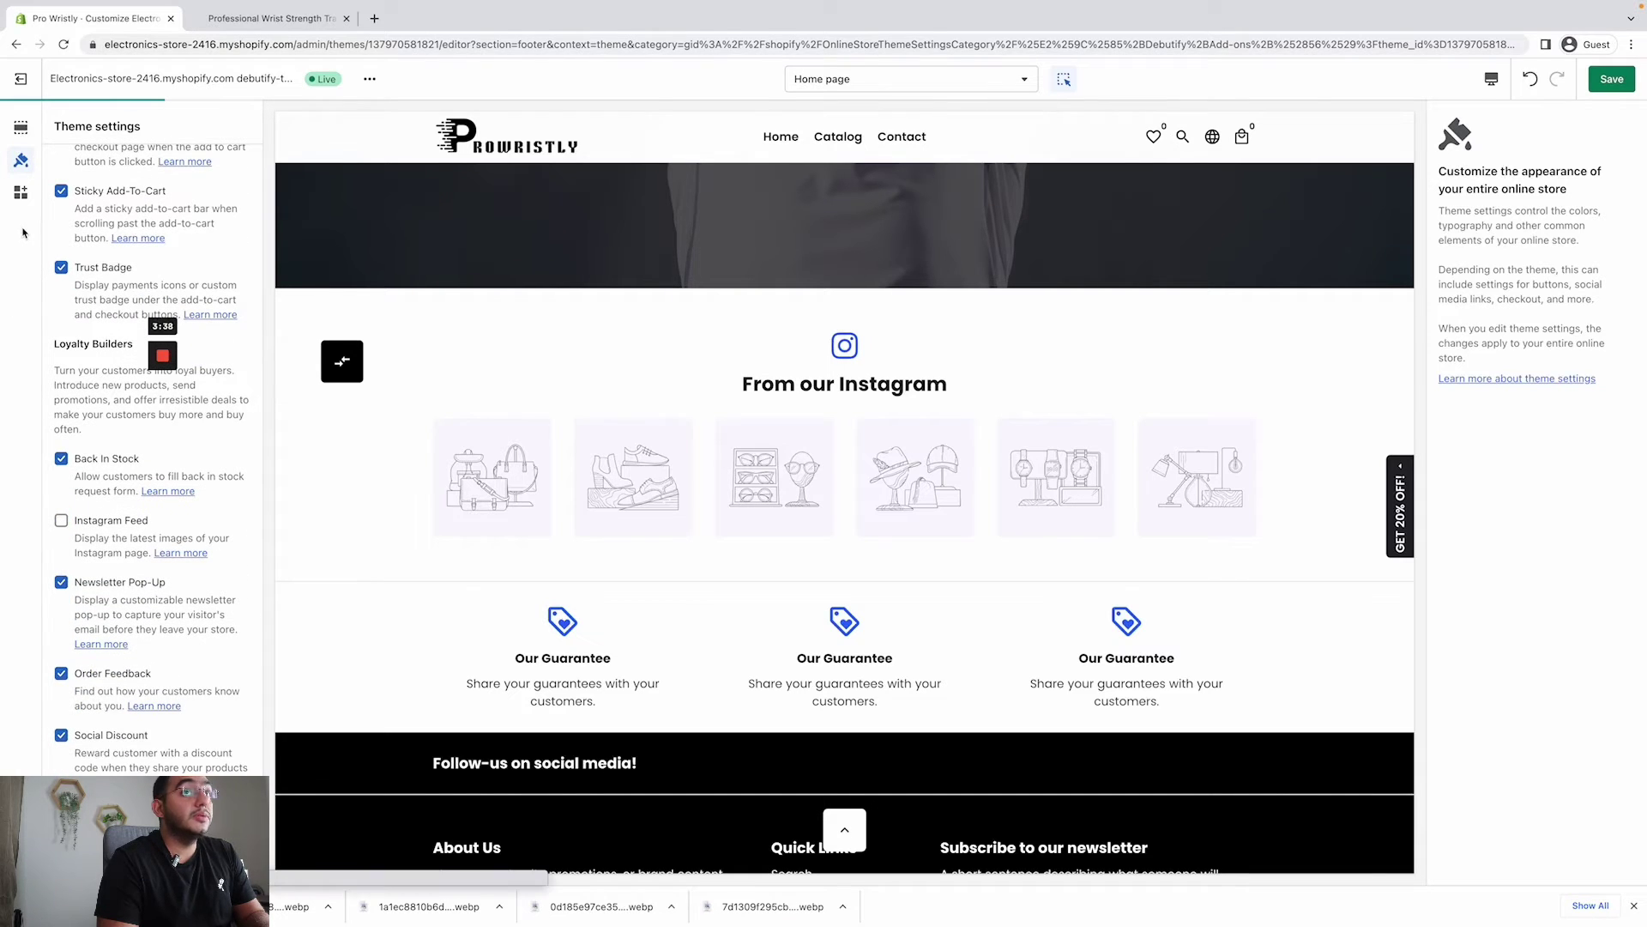
pyautogui.click(1611, 79)
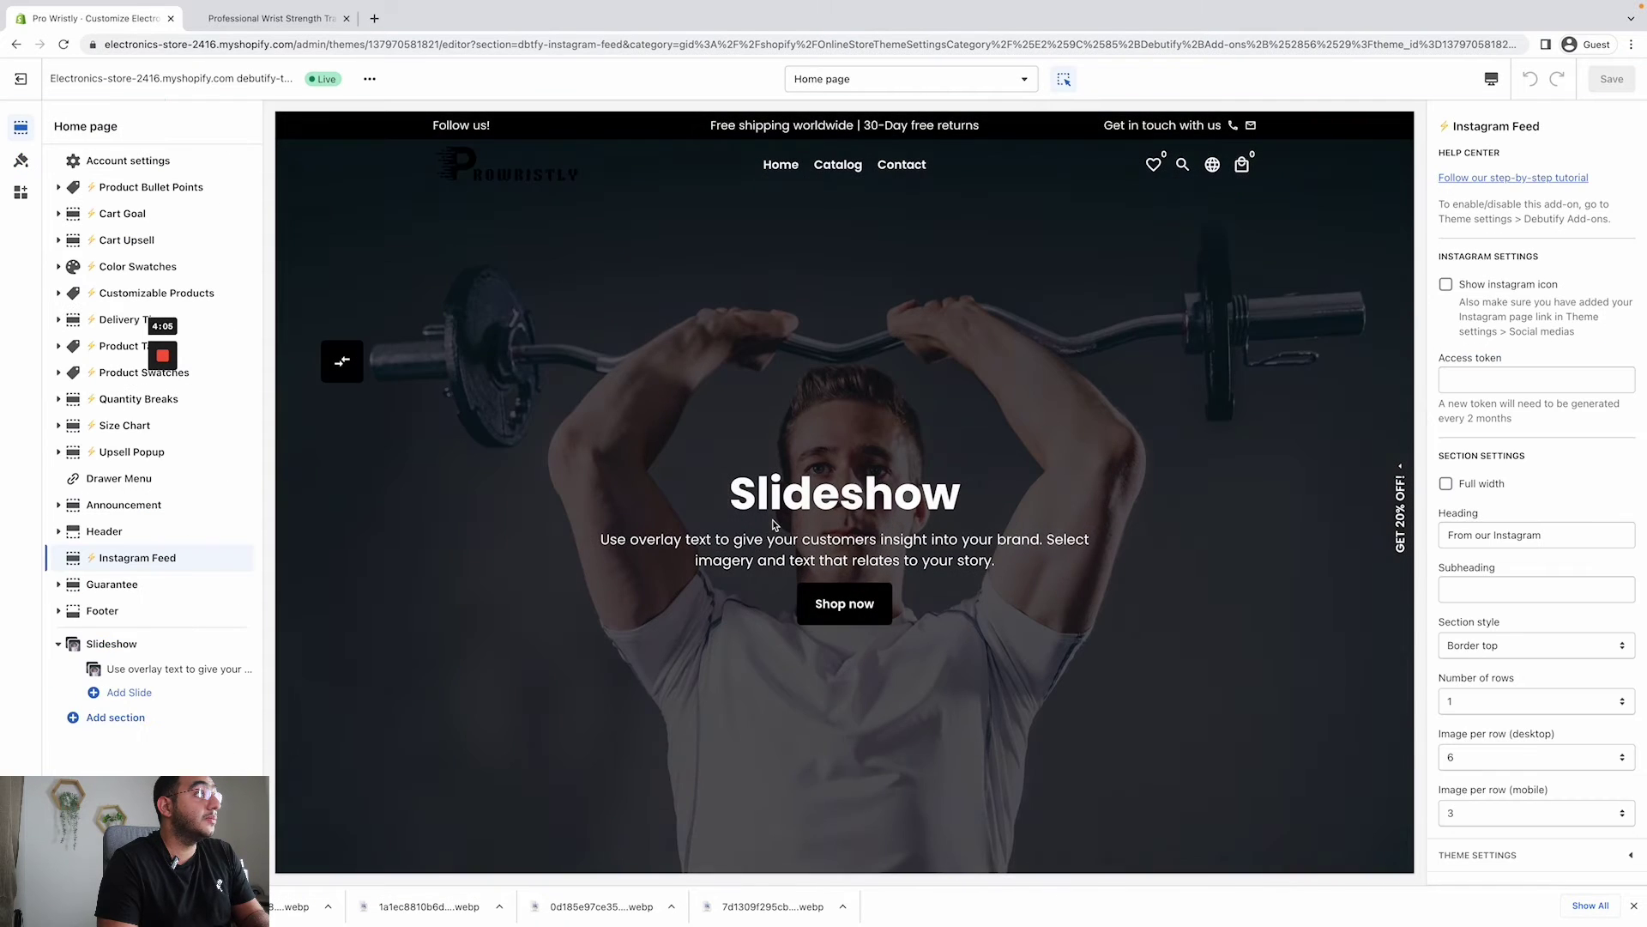
# - Select the first guarantee block in the preview, then return to the theme-wide settings
pyautogui.scroll(3, 772, 480)
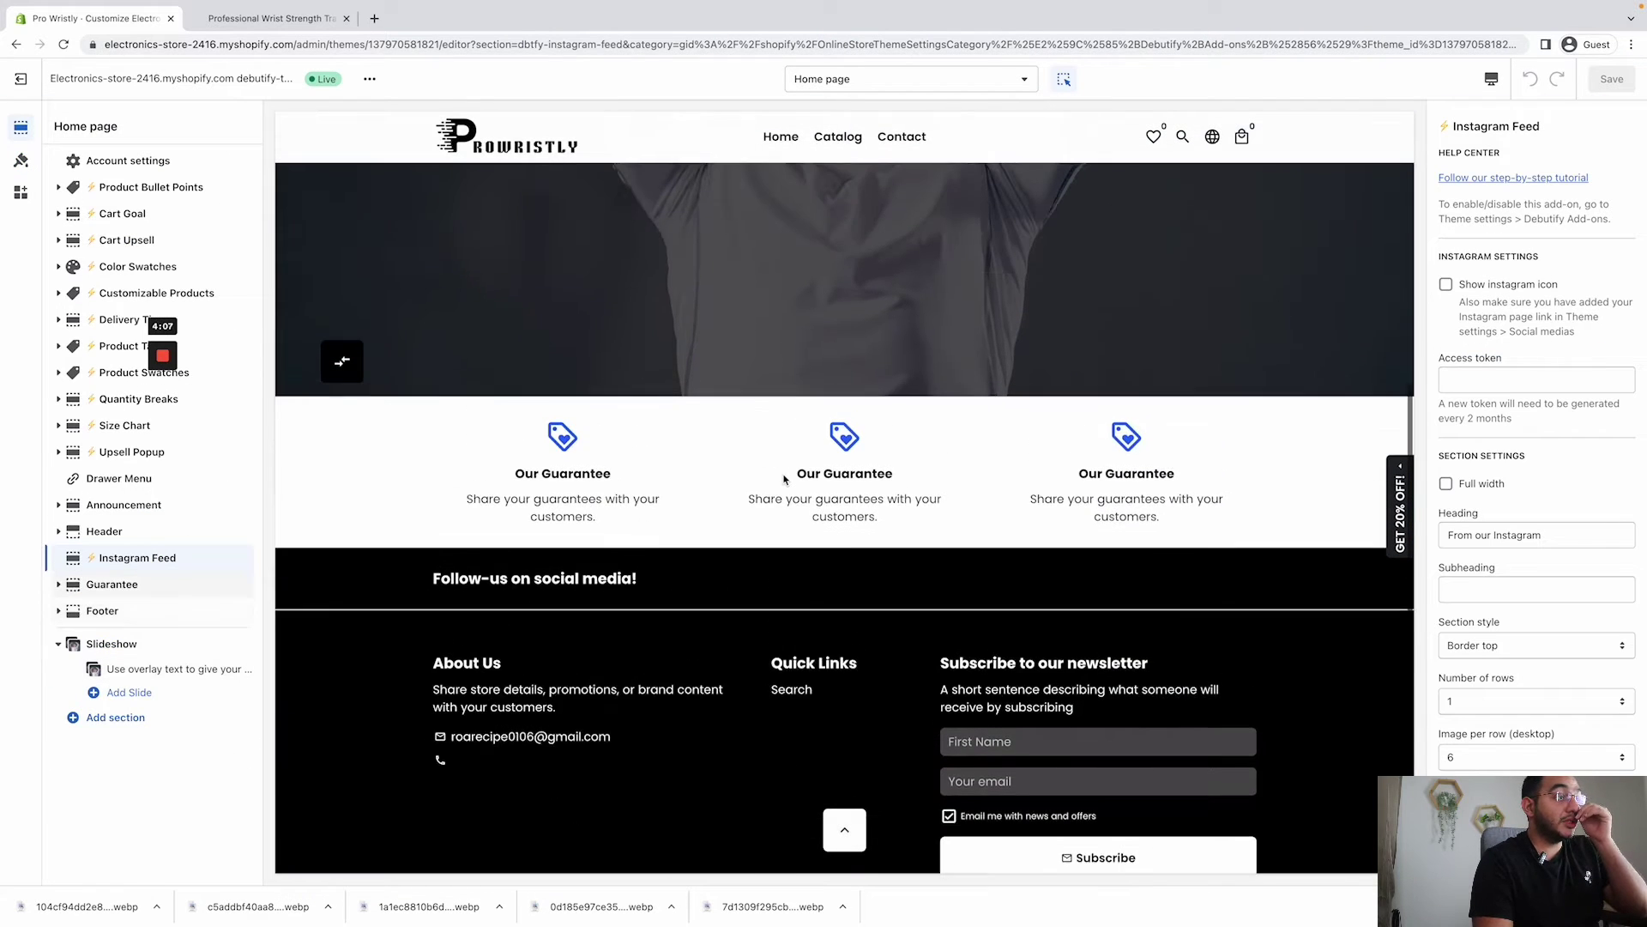
pyautogui.click(621, 552)
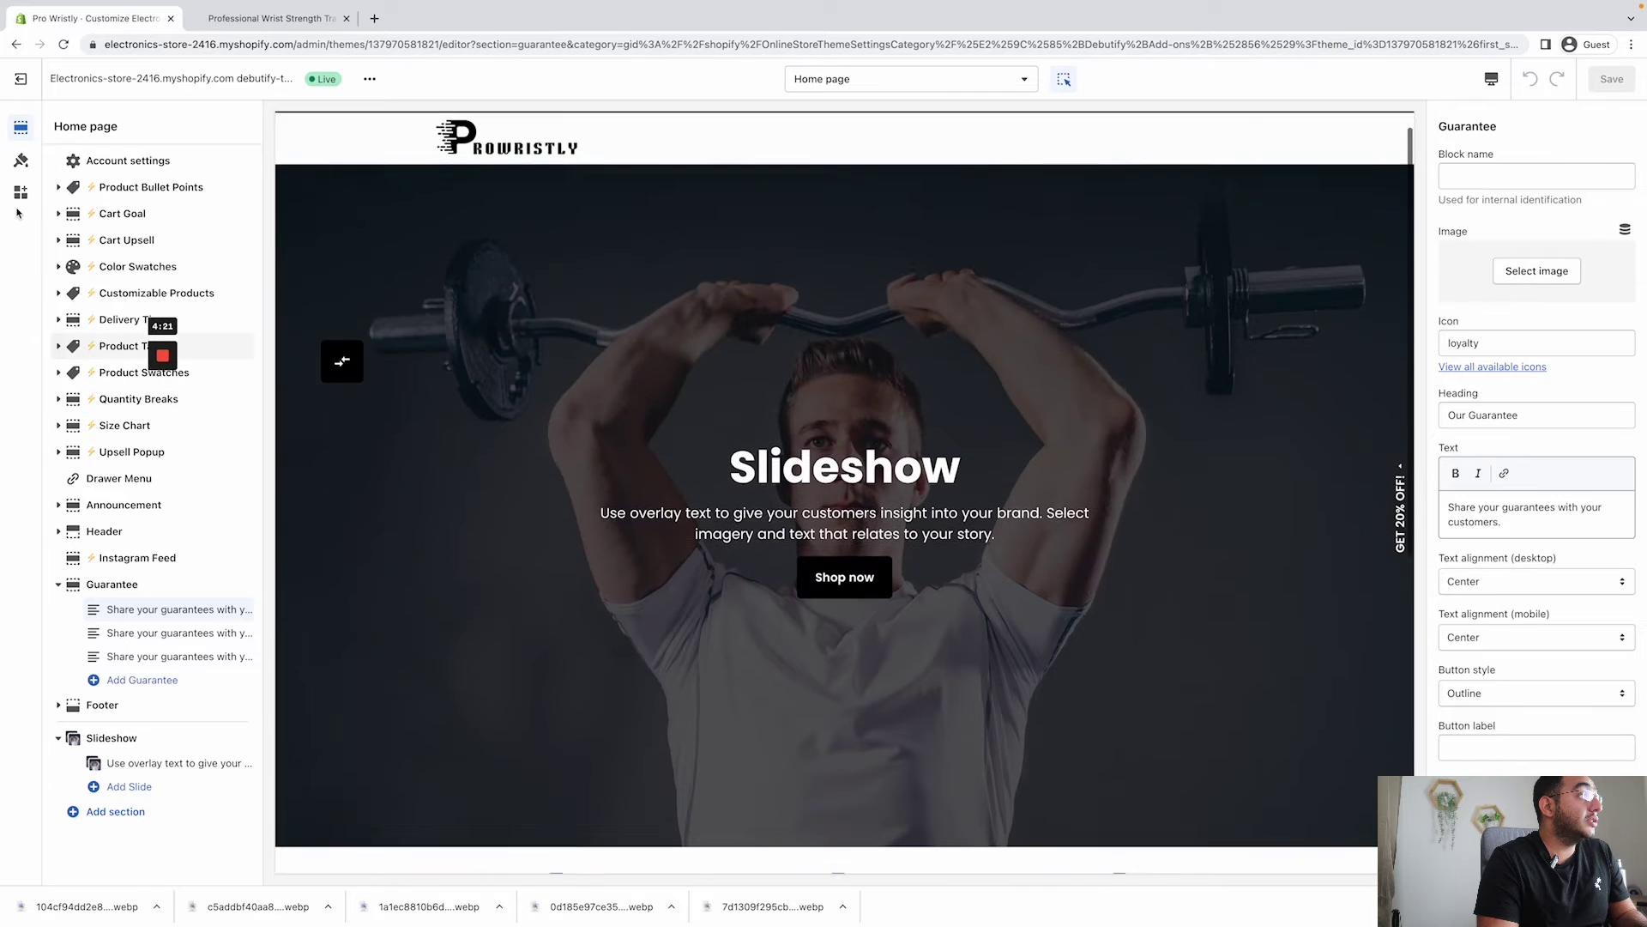
pyautogui.click(20, 190)
pyautogui.click(20, 160)
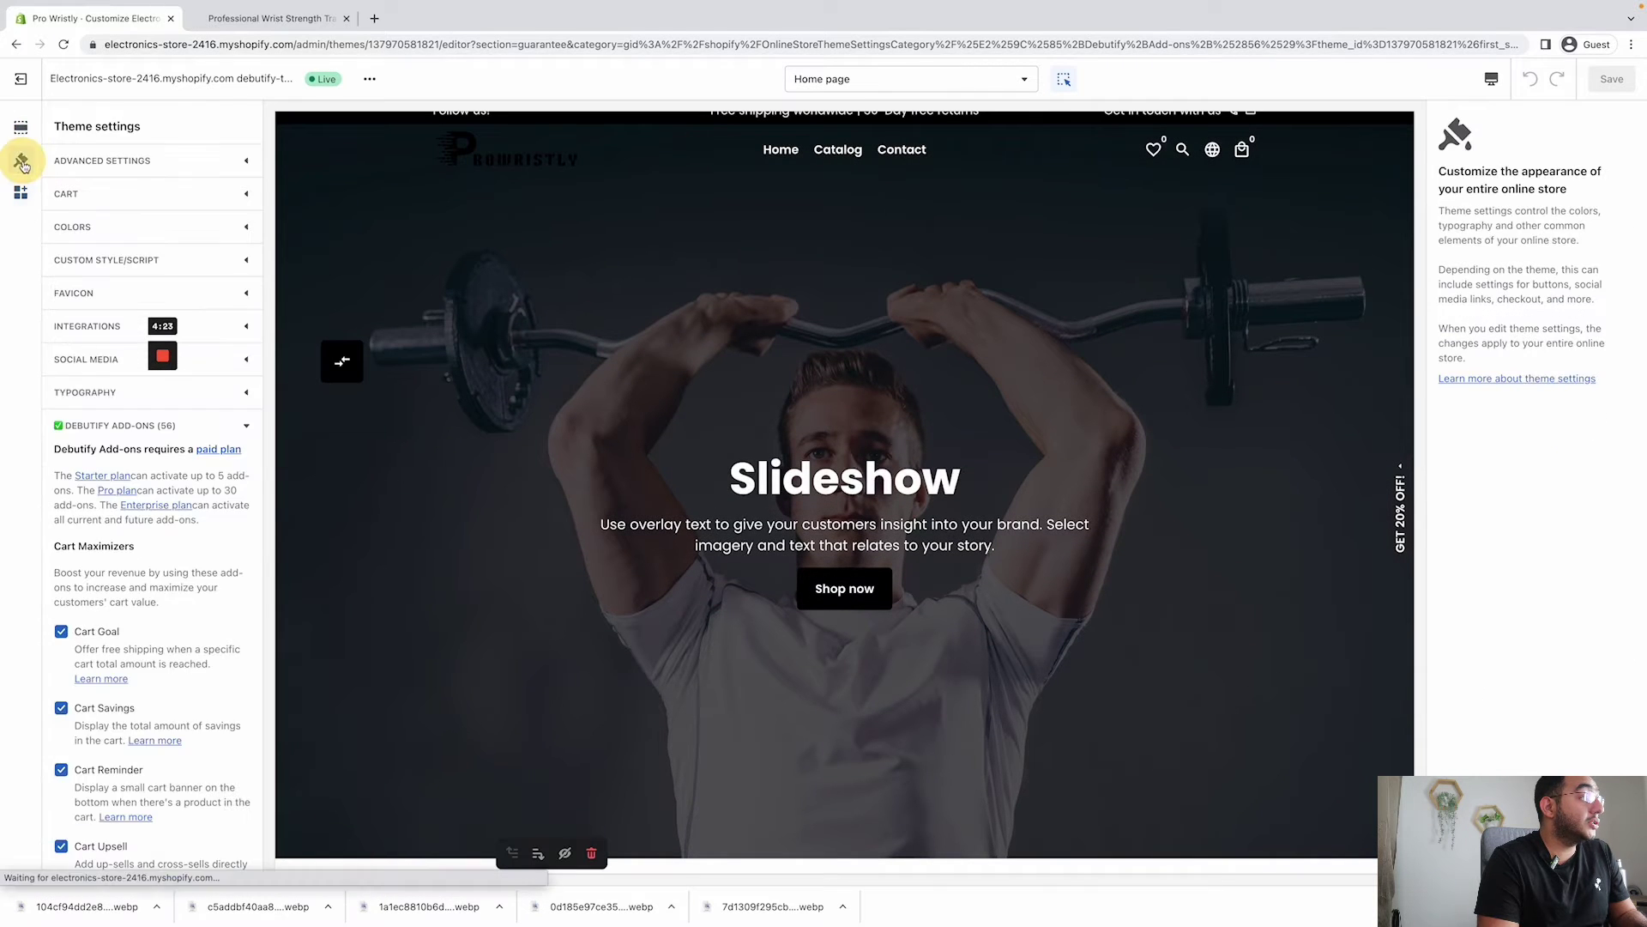
# - Set the theme buttons colour to black and save
pyautogui.click(95, 225)
pyautogui.scroll(-2, 144, 576)
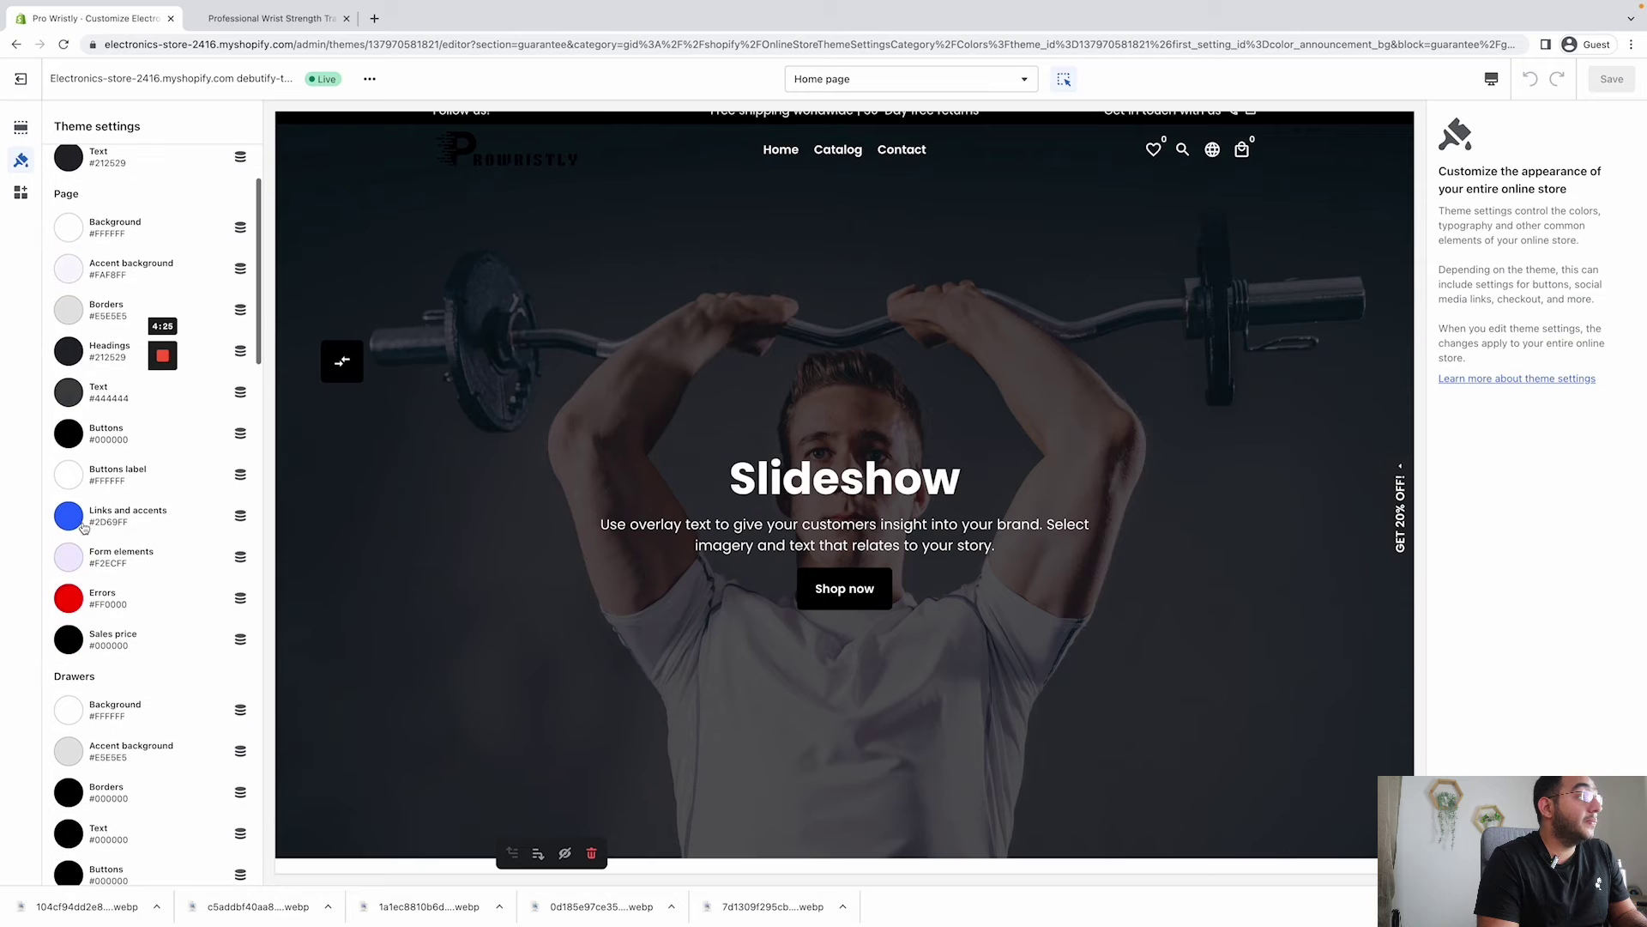
pyautogui.click(68, 433)
pyautogui.click(70, 456)
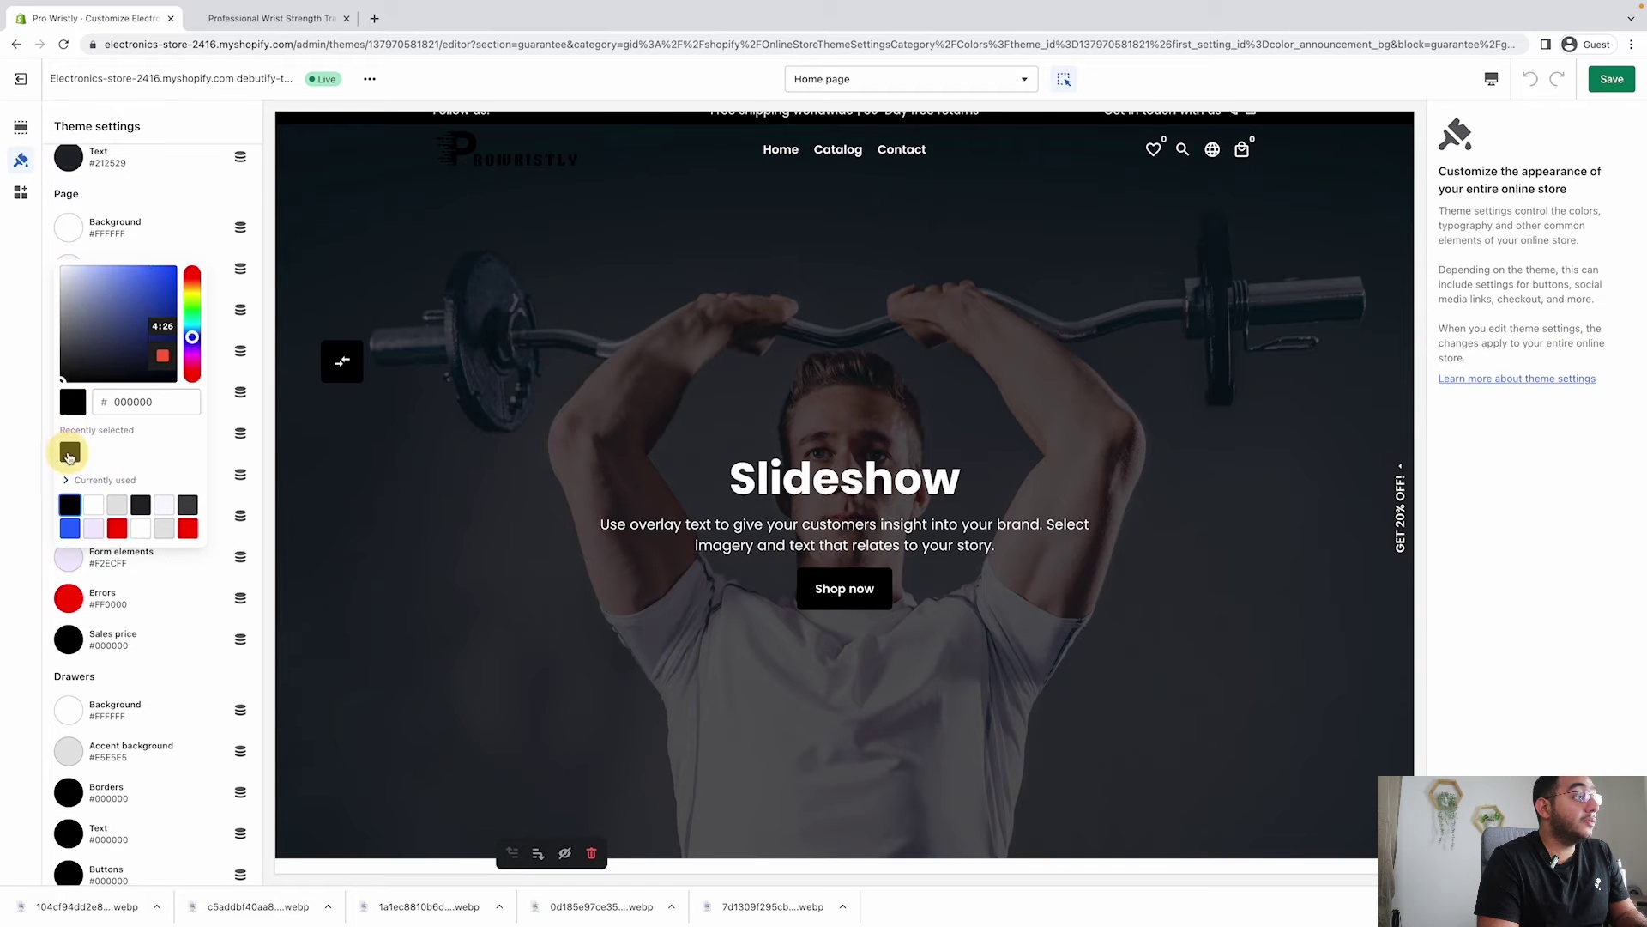
pyautogui.click(15, 388)
pyautogui.scroll(-5, 538, 478)
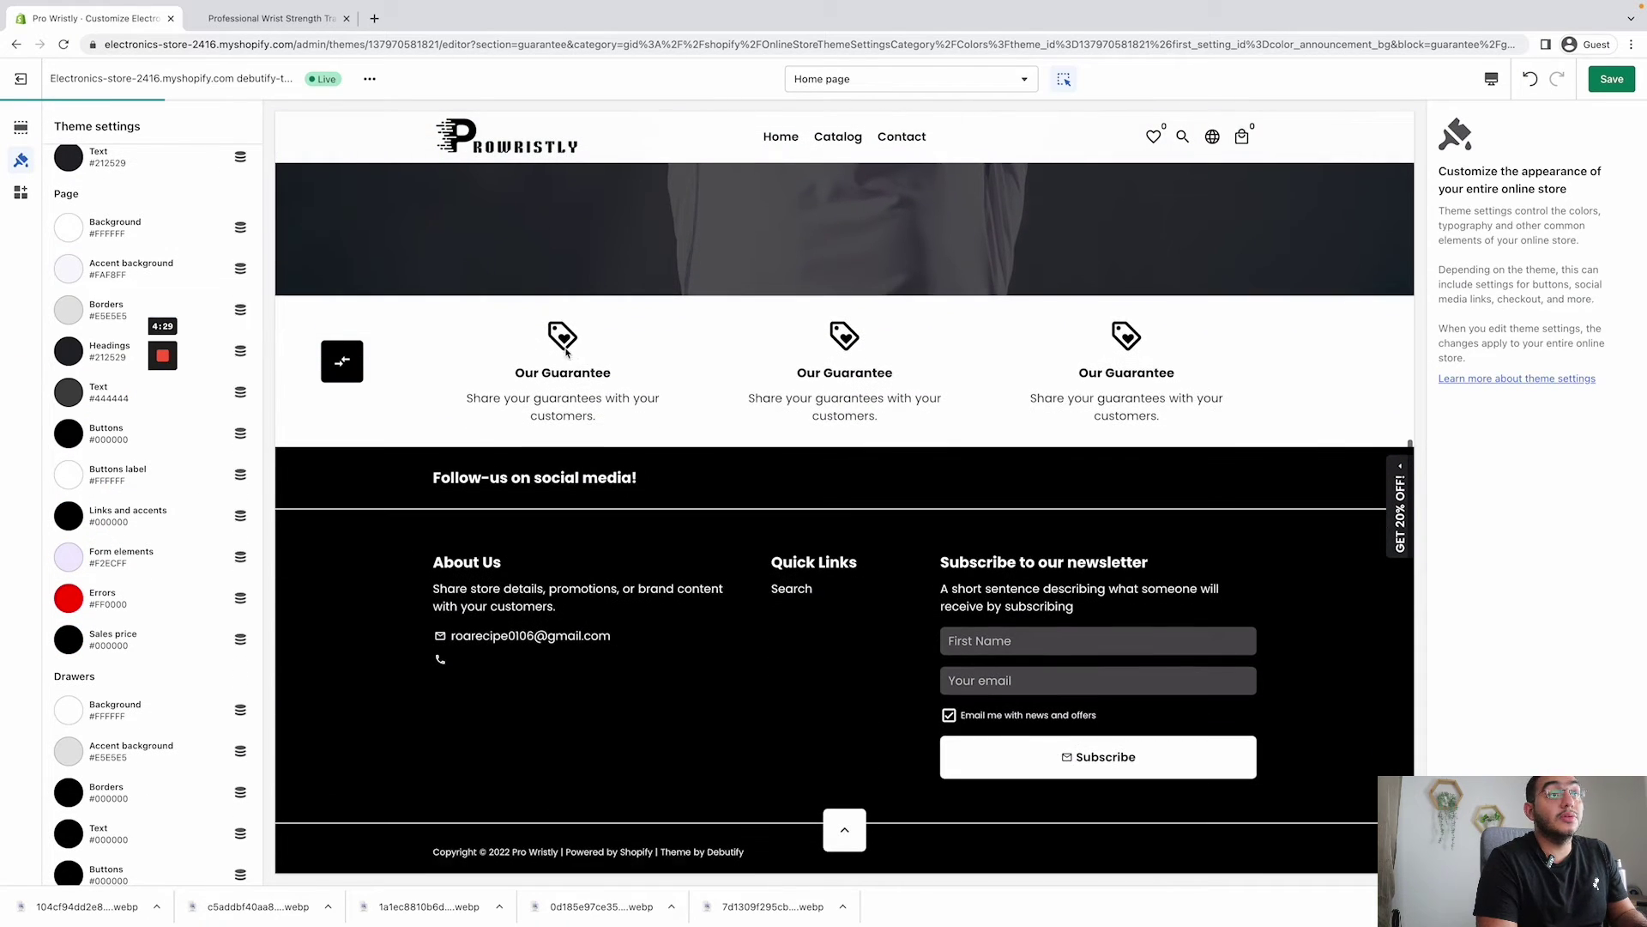
pyautogui.click(1614, 80)
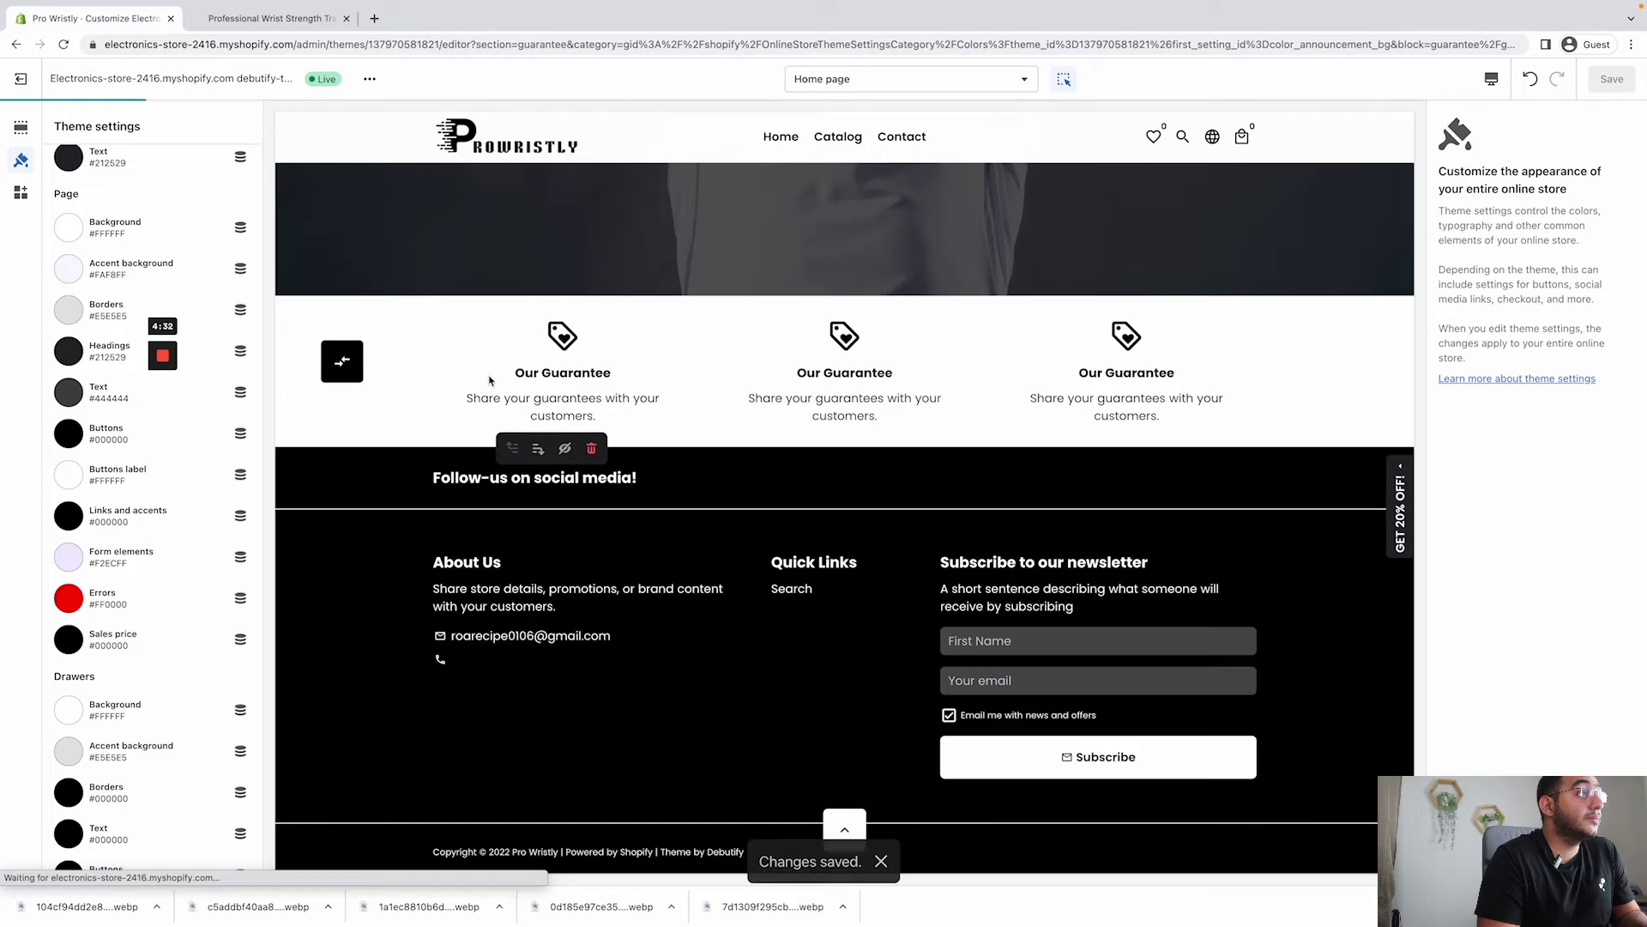
# - Uncheck Show section for the home page Guarantee section
pyautogui.click(547, 360)
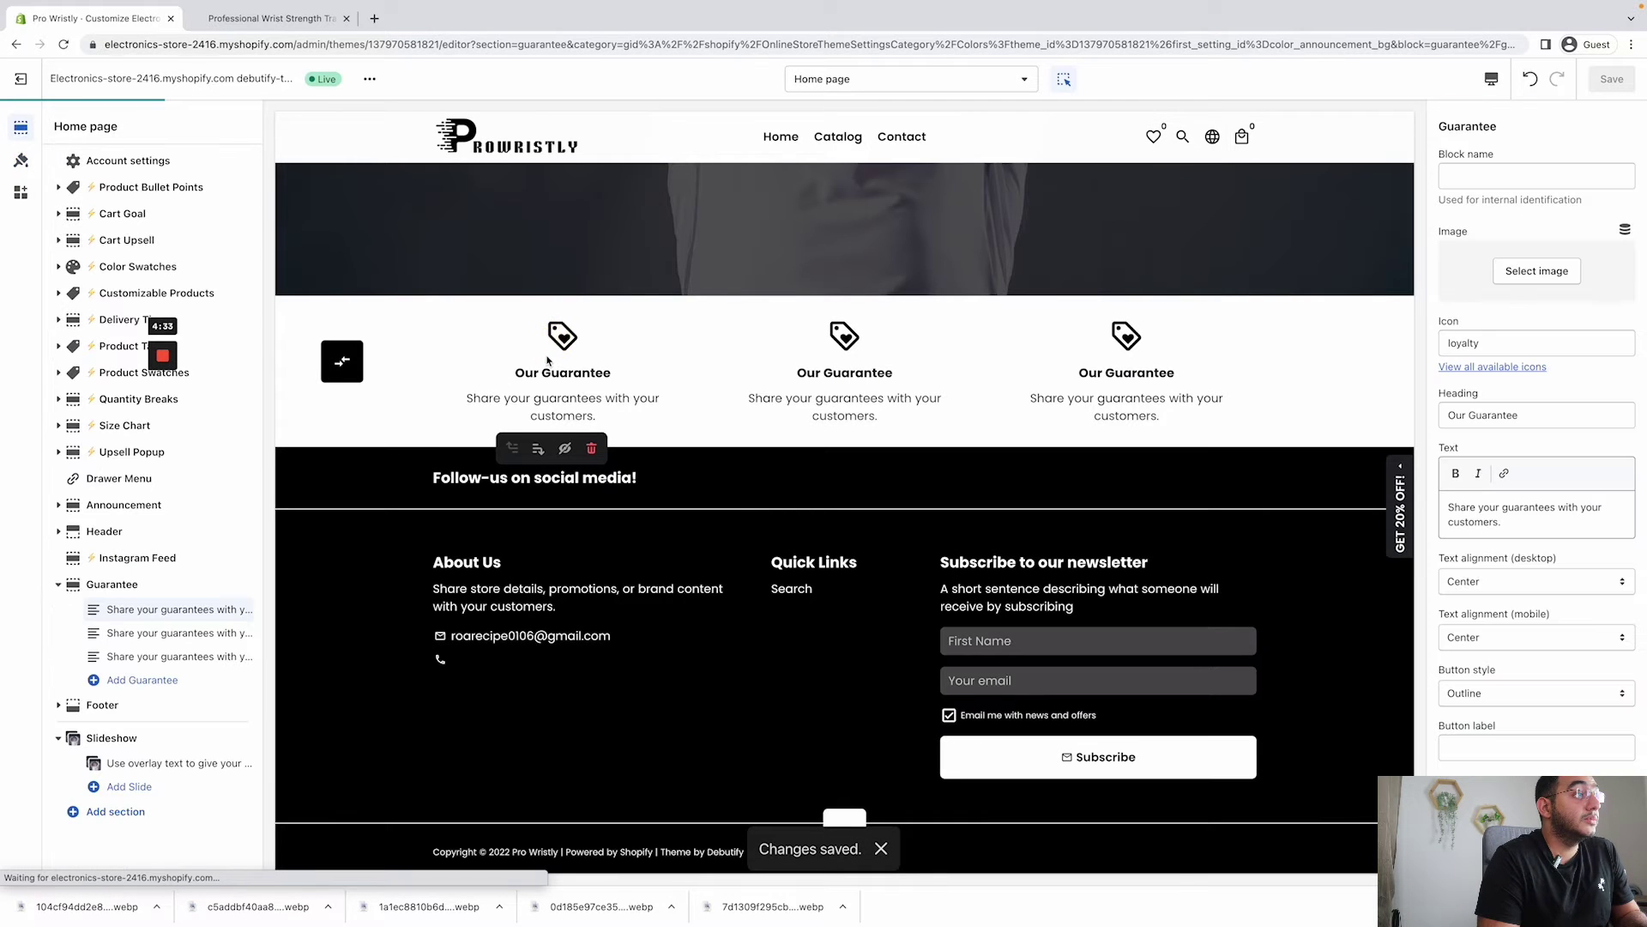
pyautogui.scroll(3, 514, 360)
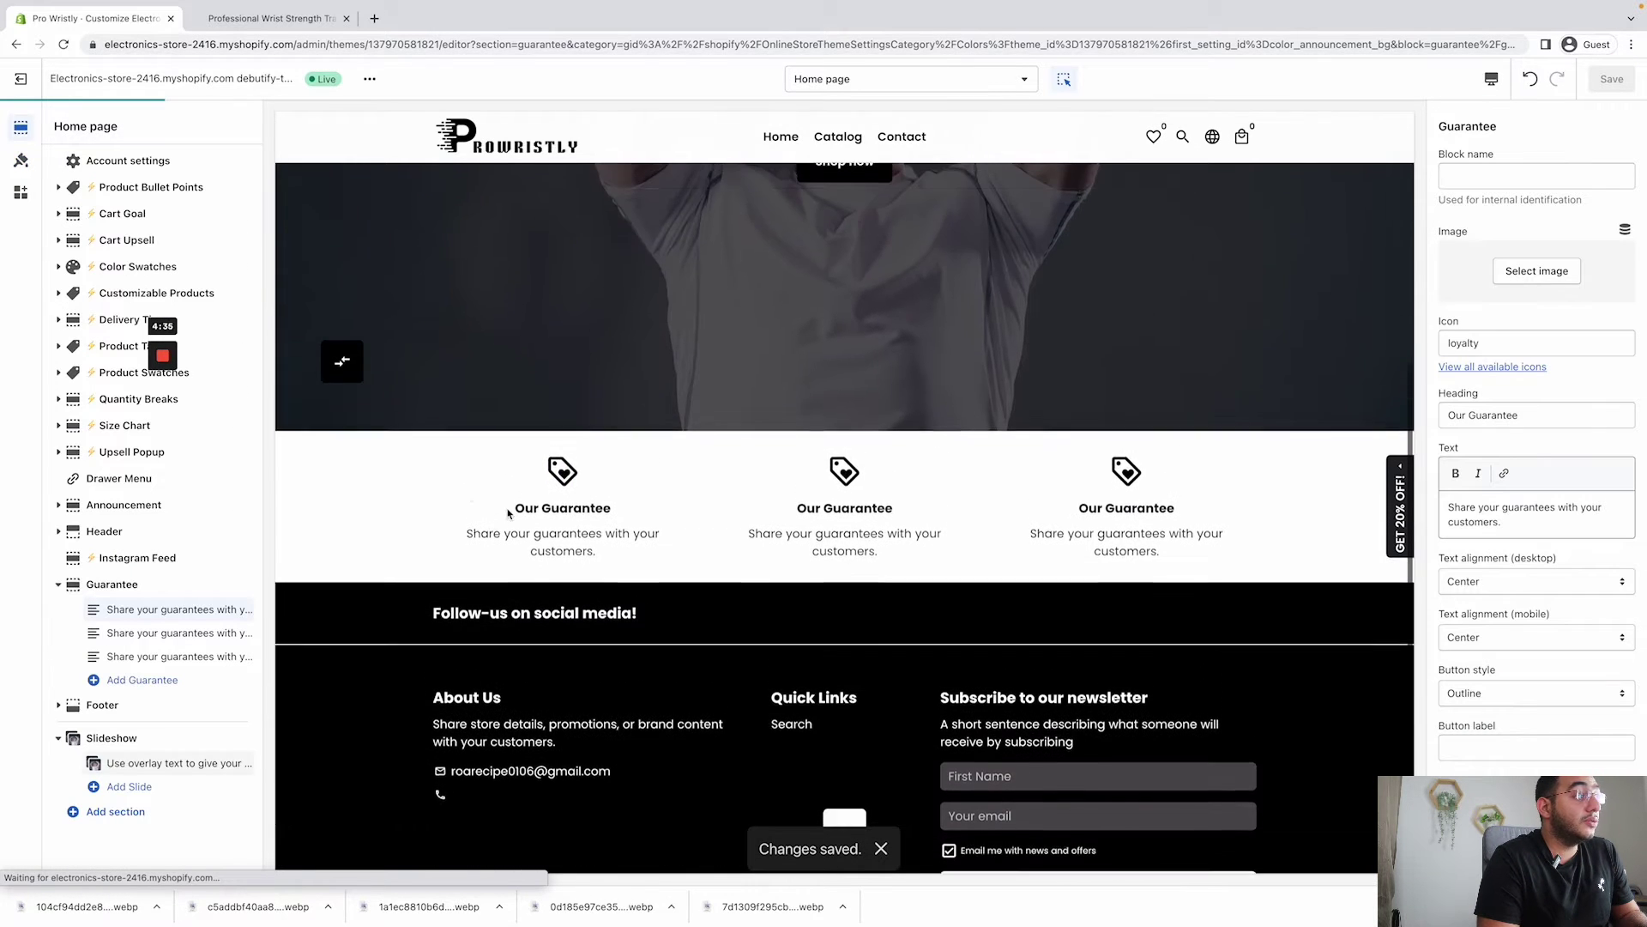
pyautogui.click(153, 583)
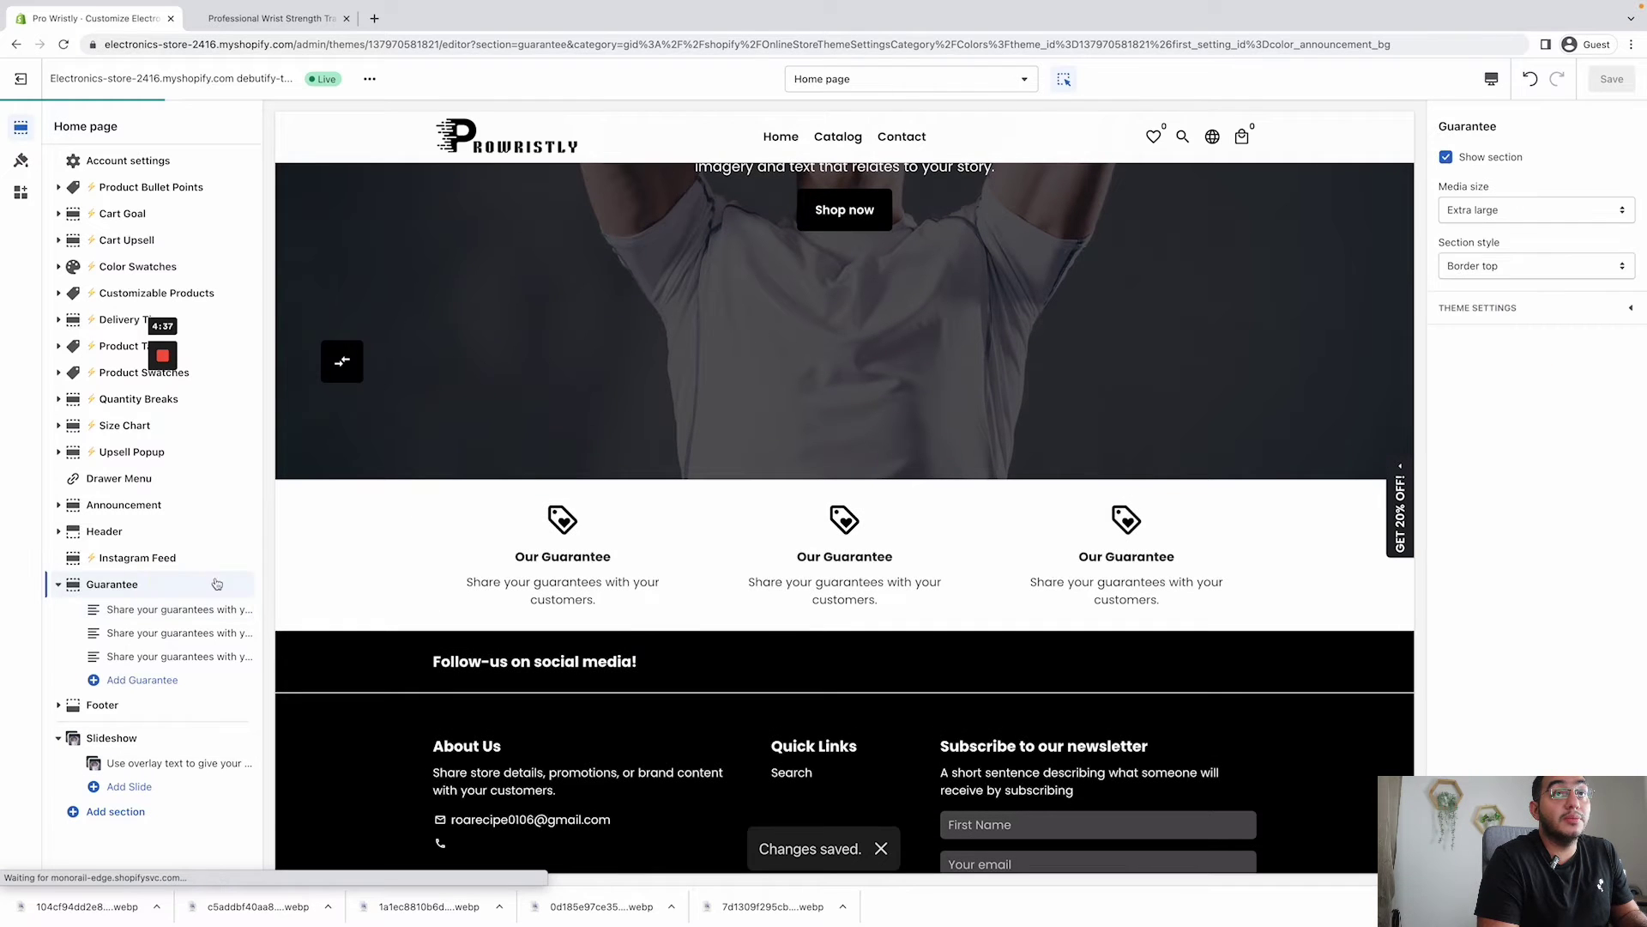
pyautogui.click(1448, 159)
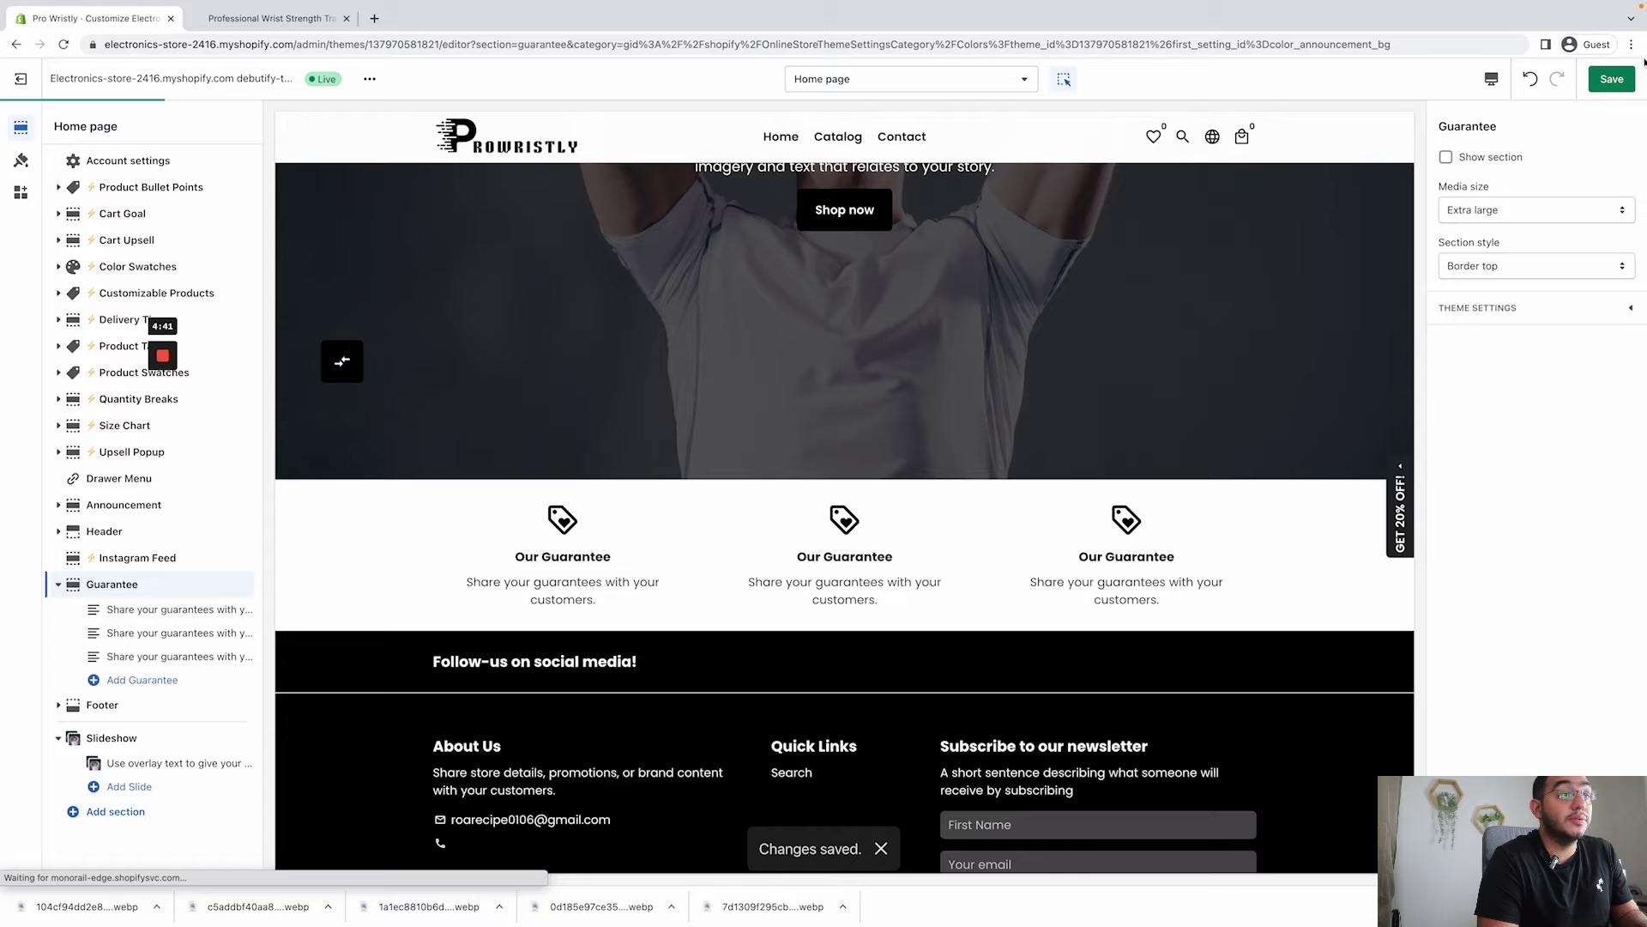
# - Save to drop the Guarantee section, then write 'Work Out Anywhere' in the slide heading and cut it
pyautogui.click(1611, 80)
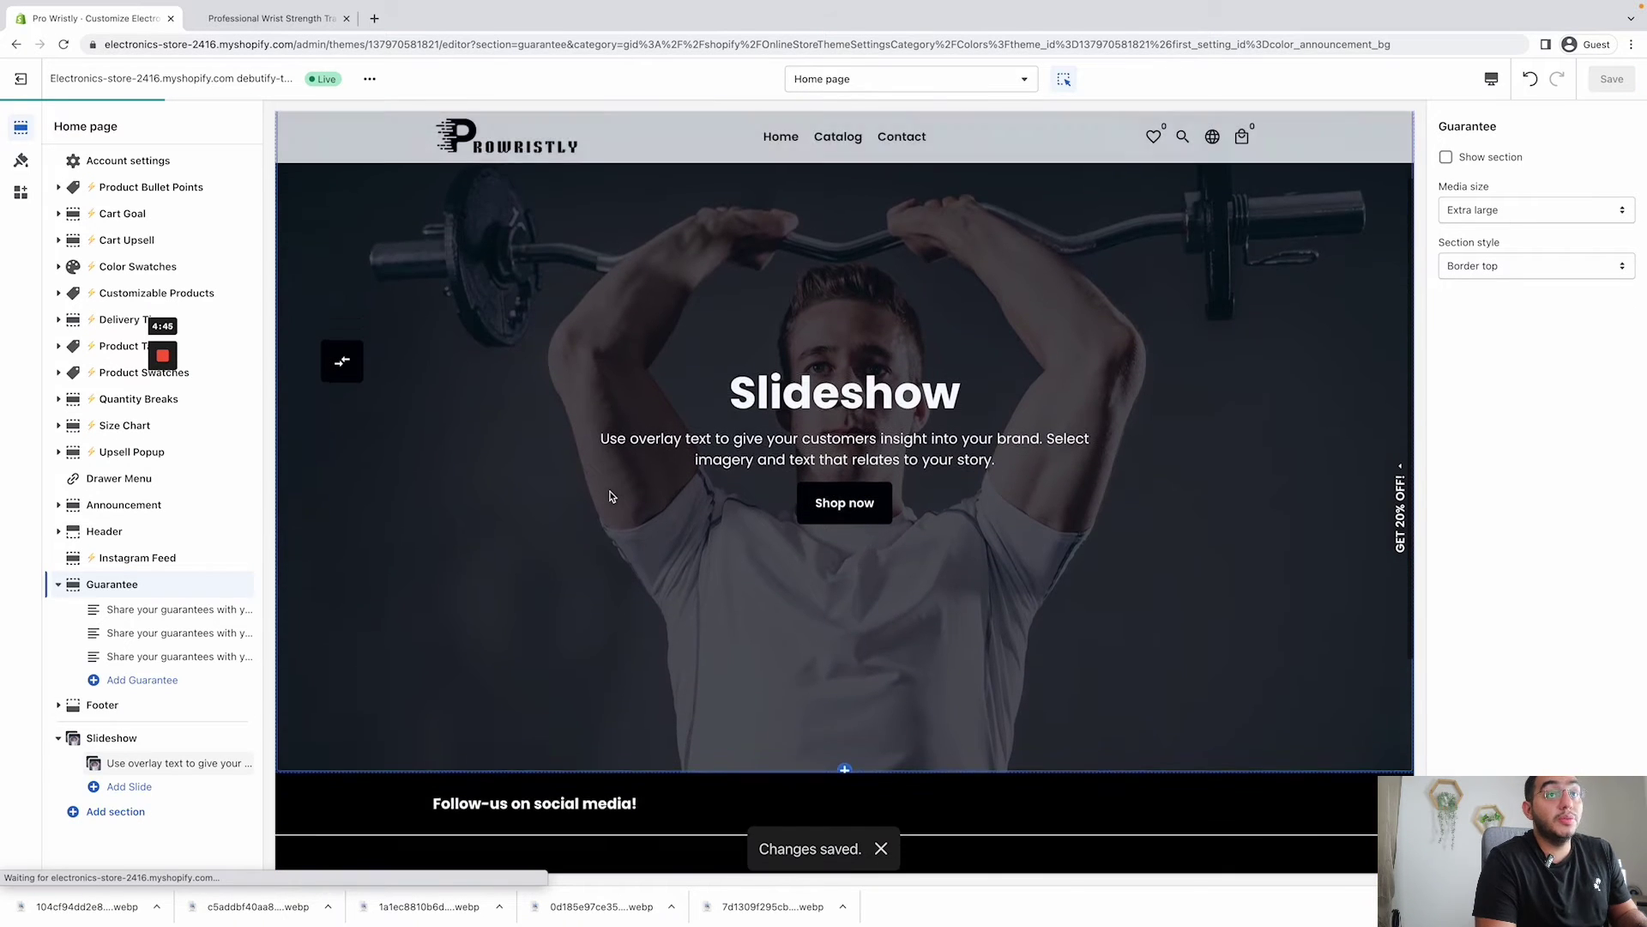
pyautogui.click(820, 440)
pyautogui.scroll(-6, 1471, 666)
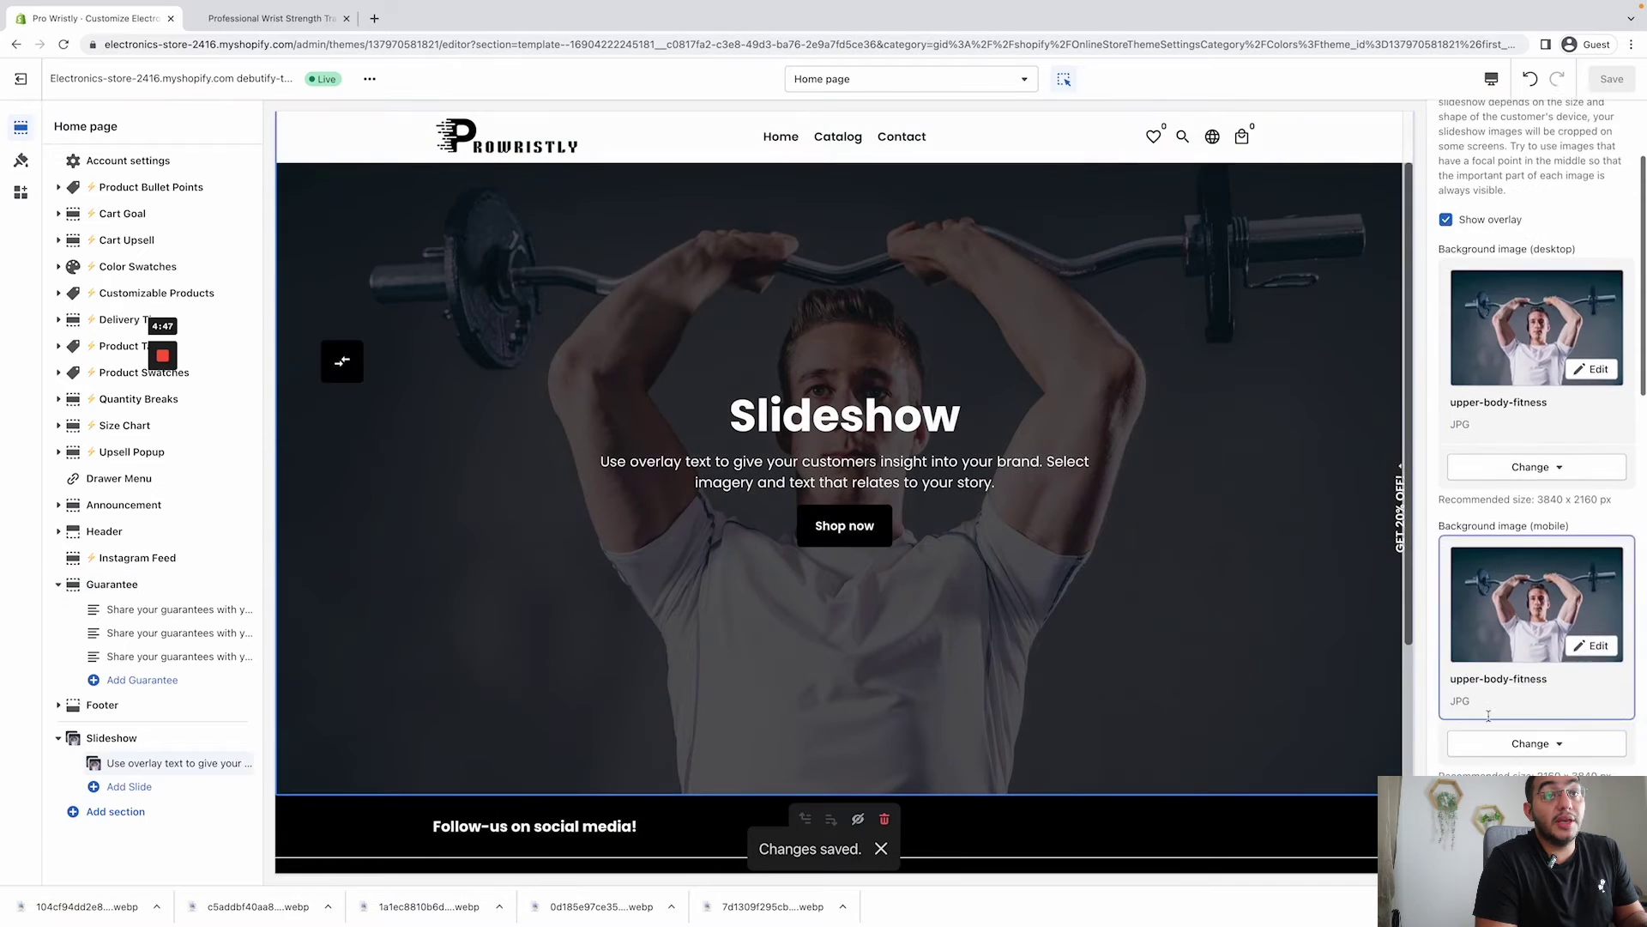
pyautogui.scroll(-1, 1496, 587)
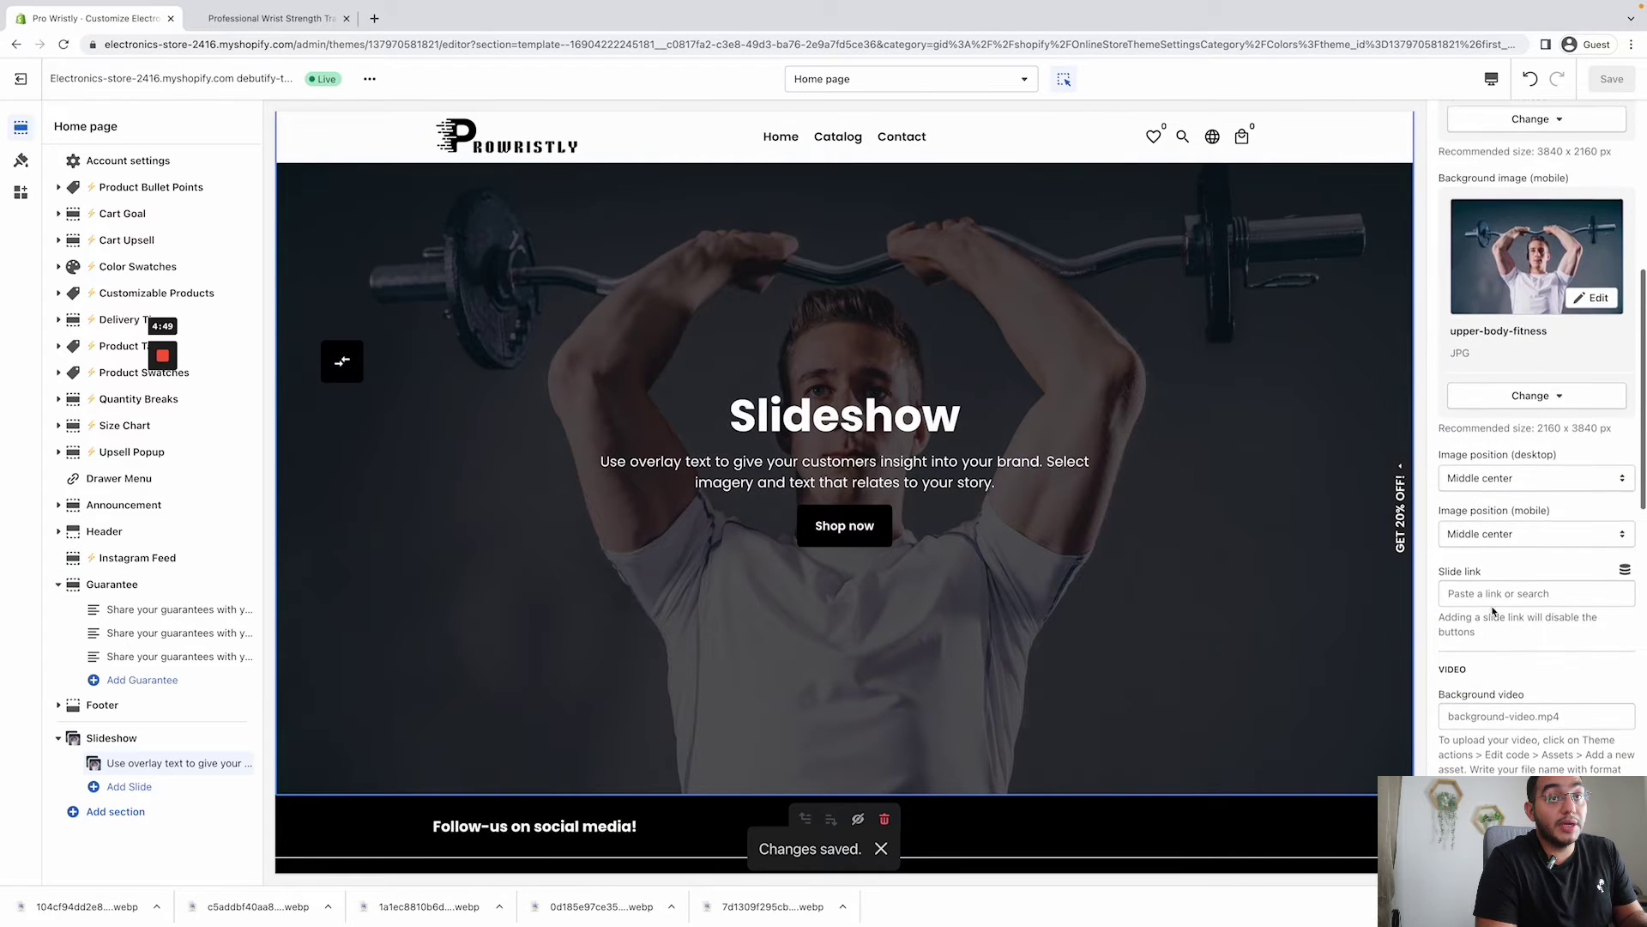
pyautogui.scroll(-3, 1496, 678)
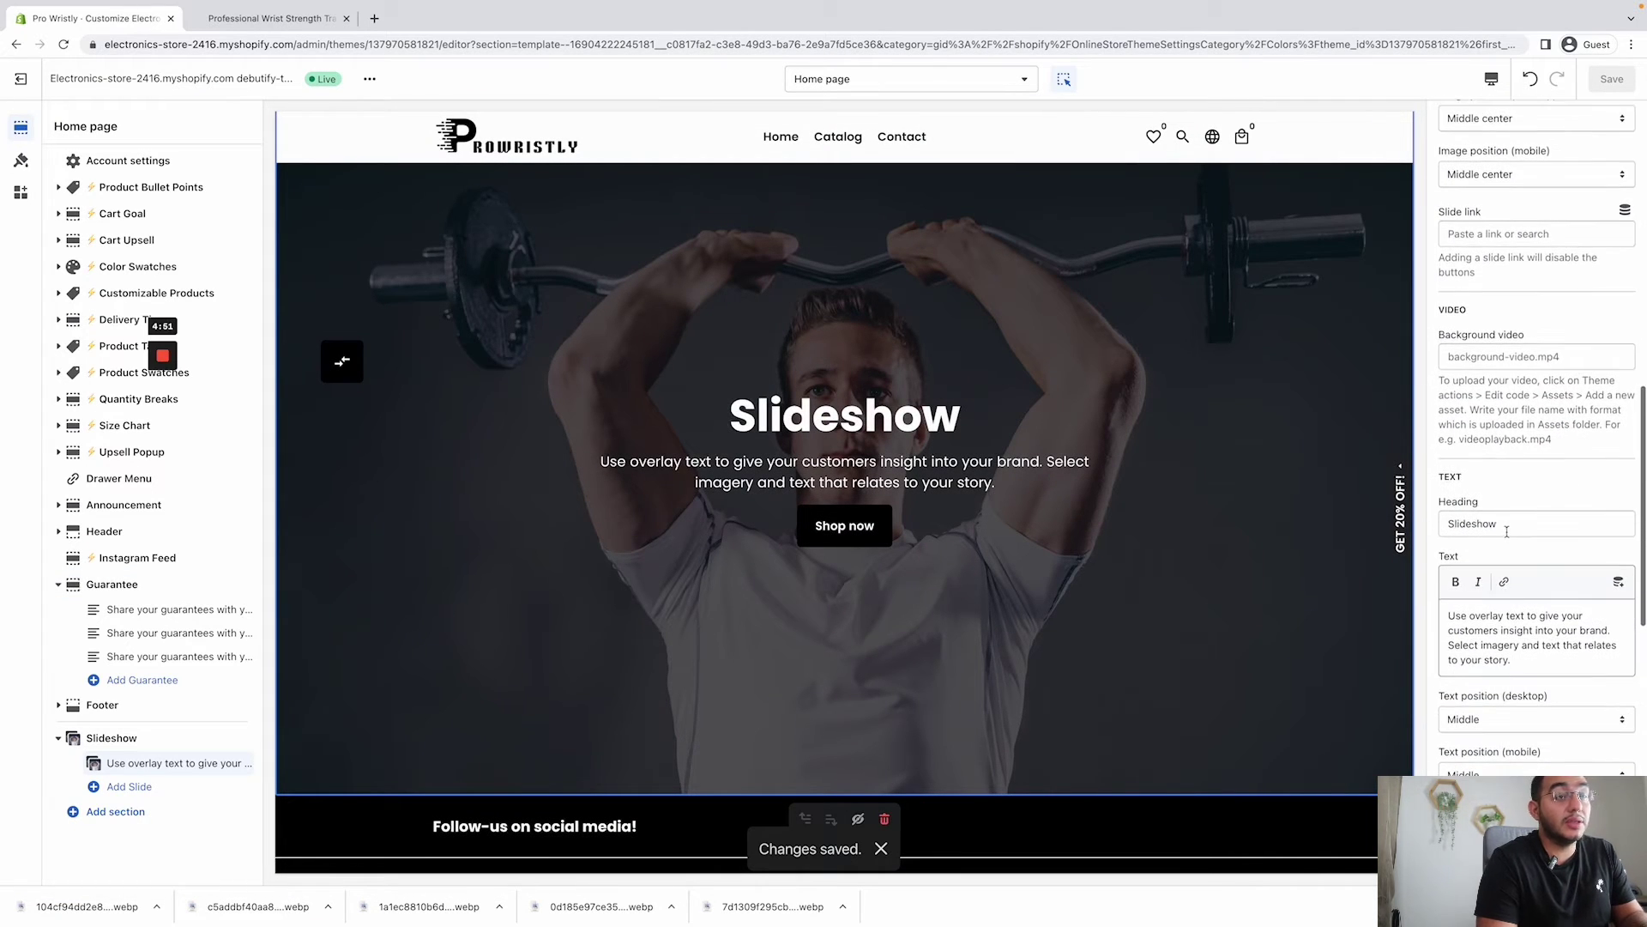
pyautogui.click(1508, 520)
pyautogui.doubleClick(1510, 520)
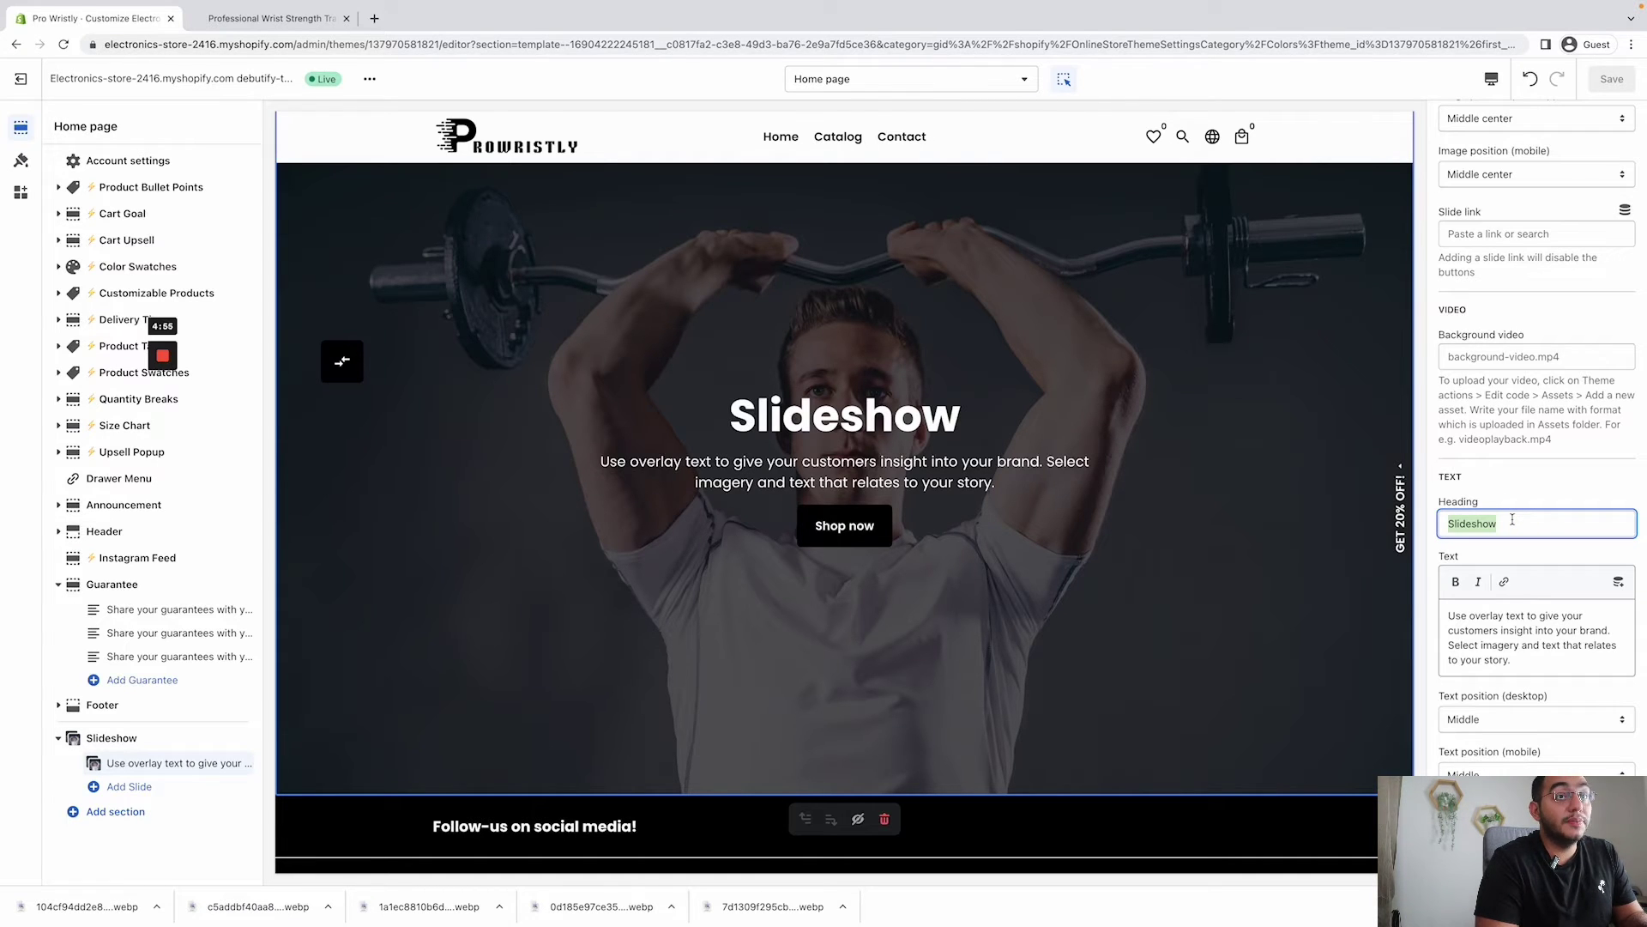
pyautogui.write('P')
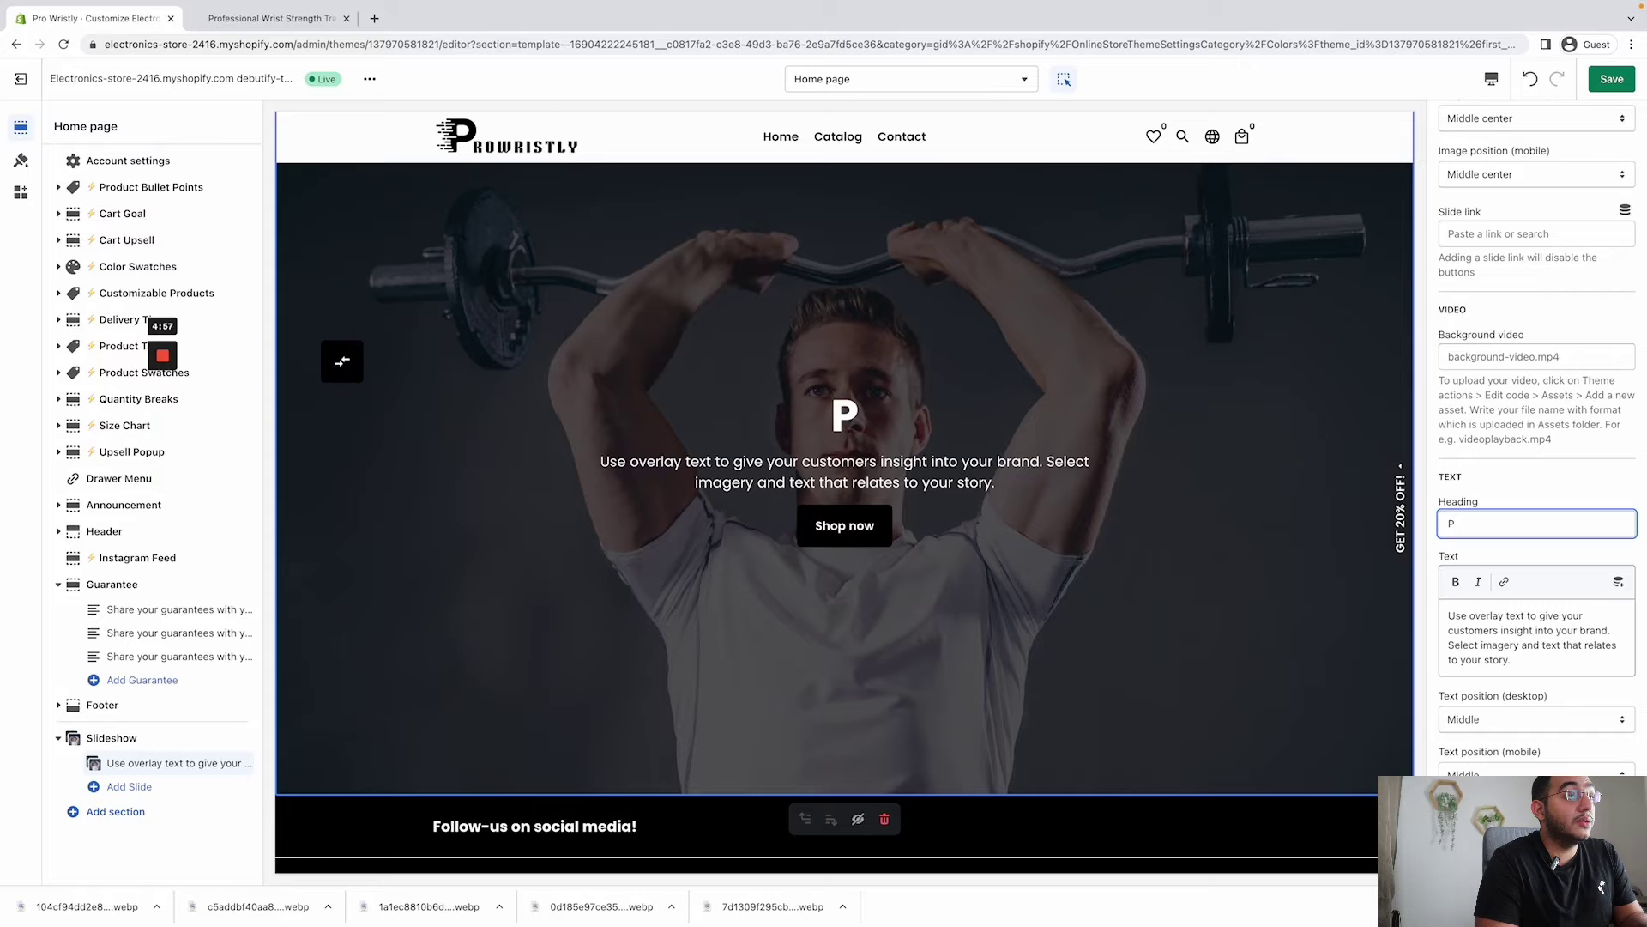
pyautogui.press('BackSpace')
pyautogui.write('Work Out')
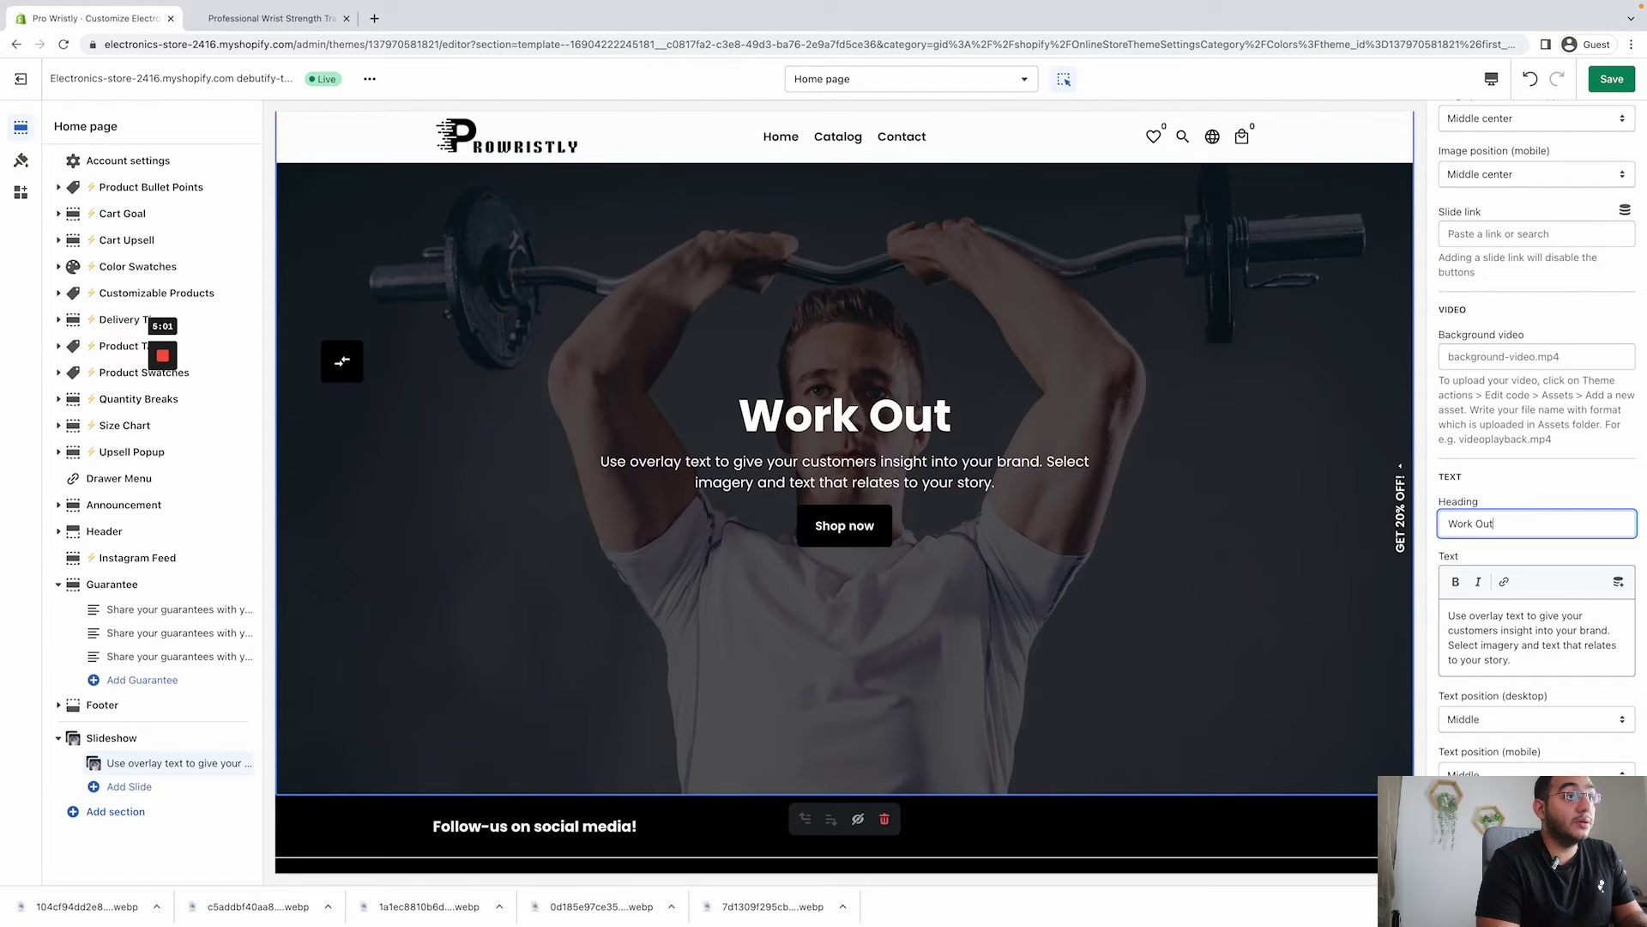
pyautogui.write(' Any Wh')
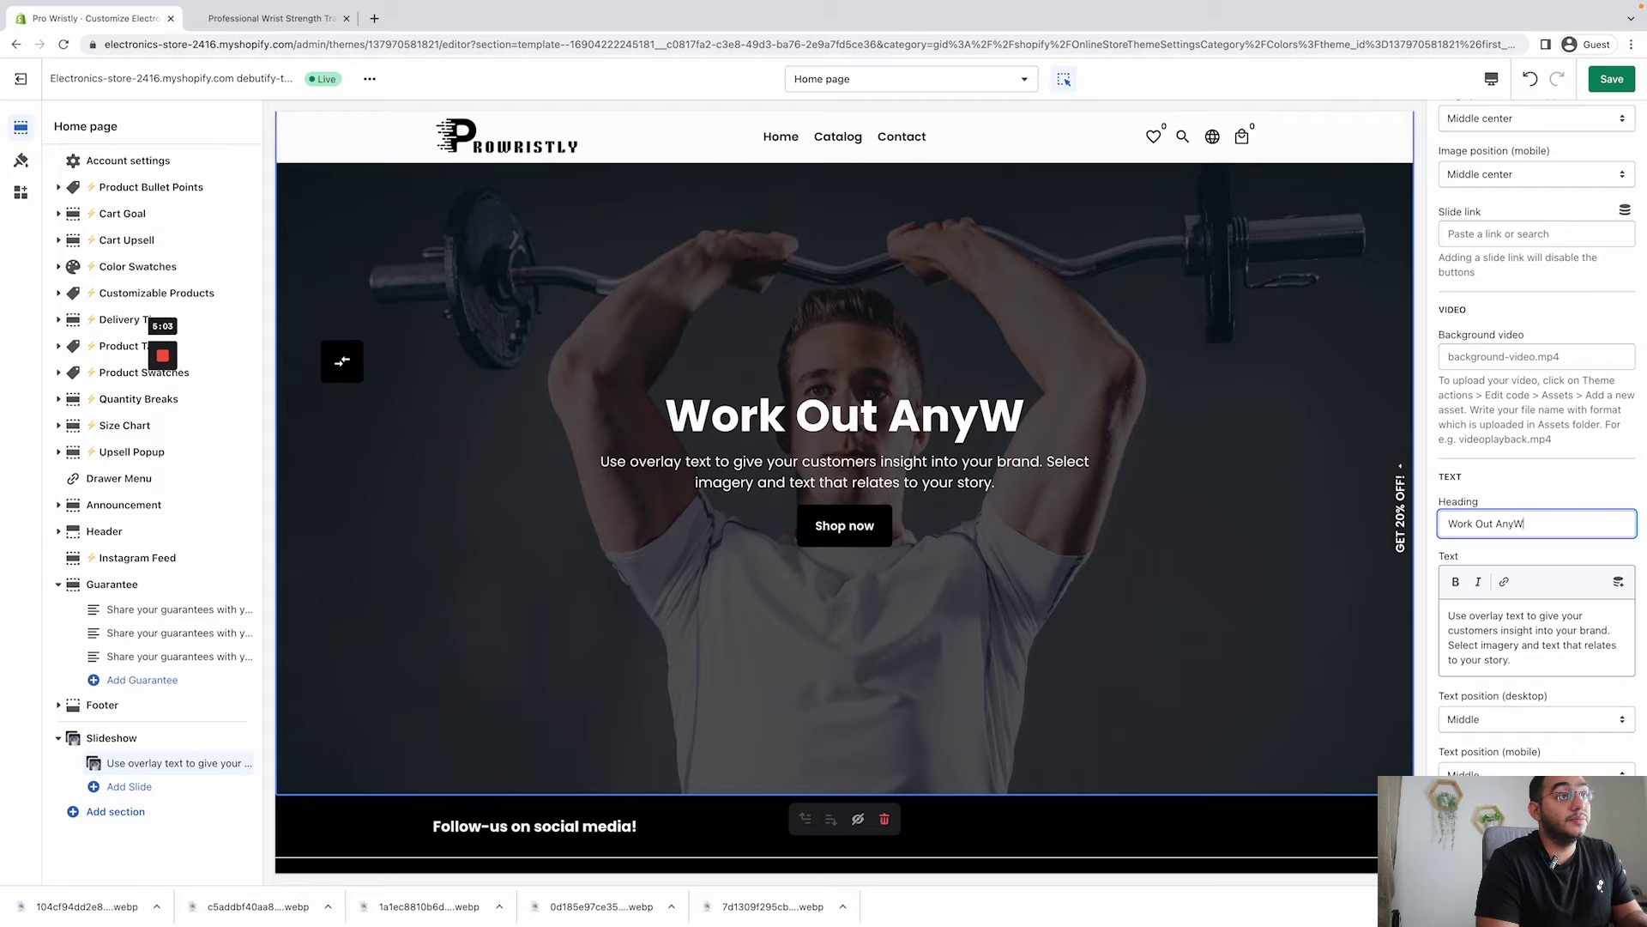
pyautogui.press('BackSpace')
pyautogui.press('BackSpace')
pyautogui.write('Where')
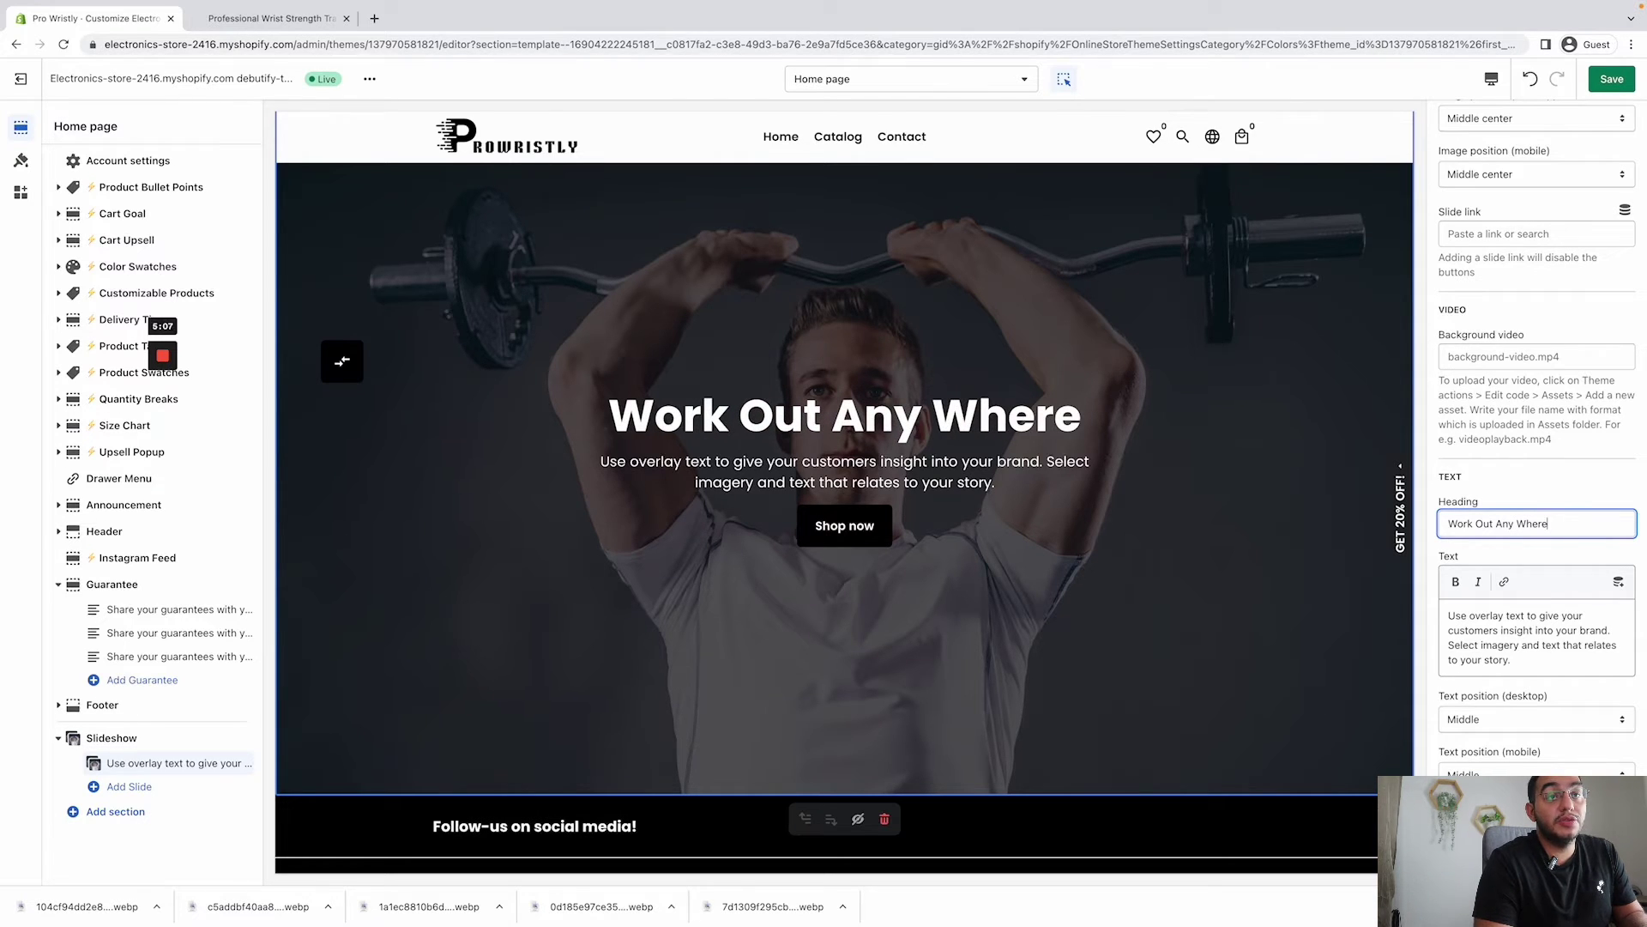
pyautogui.moveTo(1570, 530); pyautogui.dragTo(1399, 527)
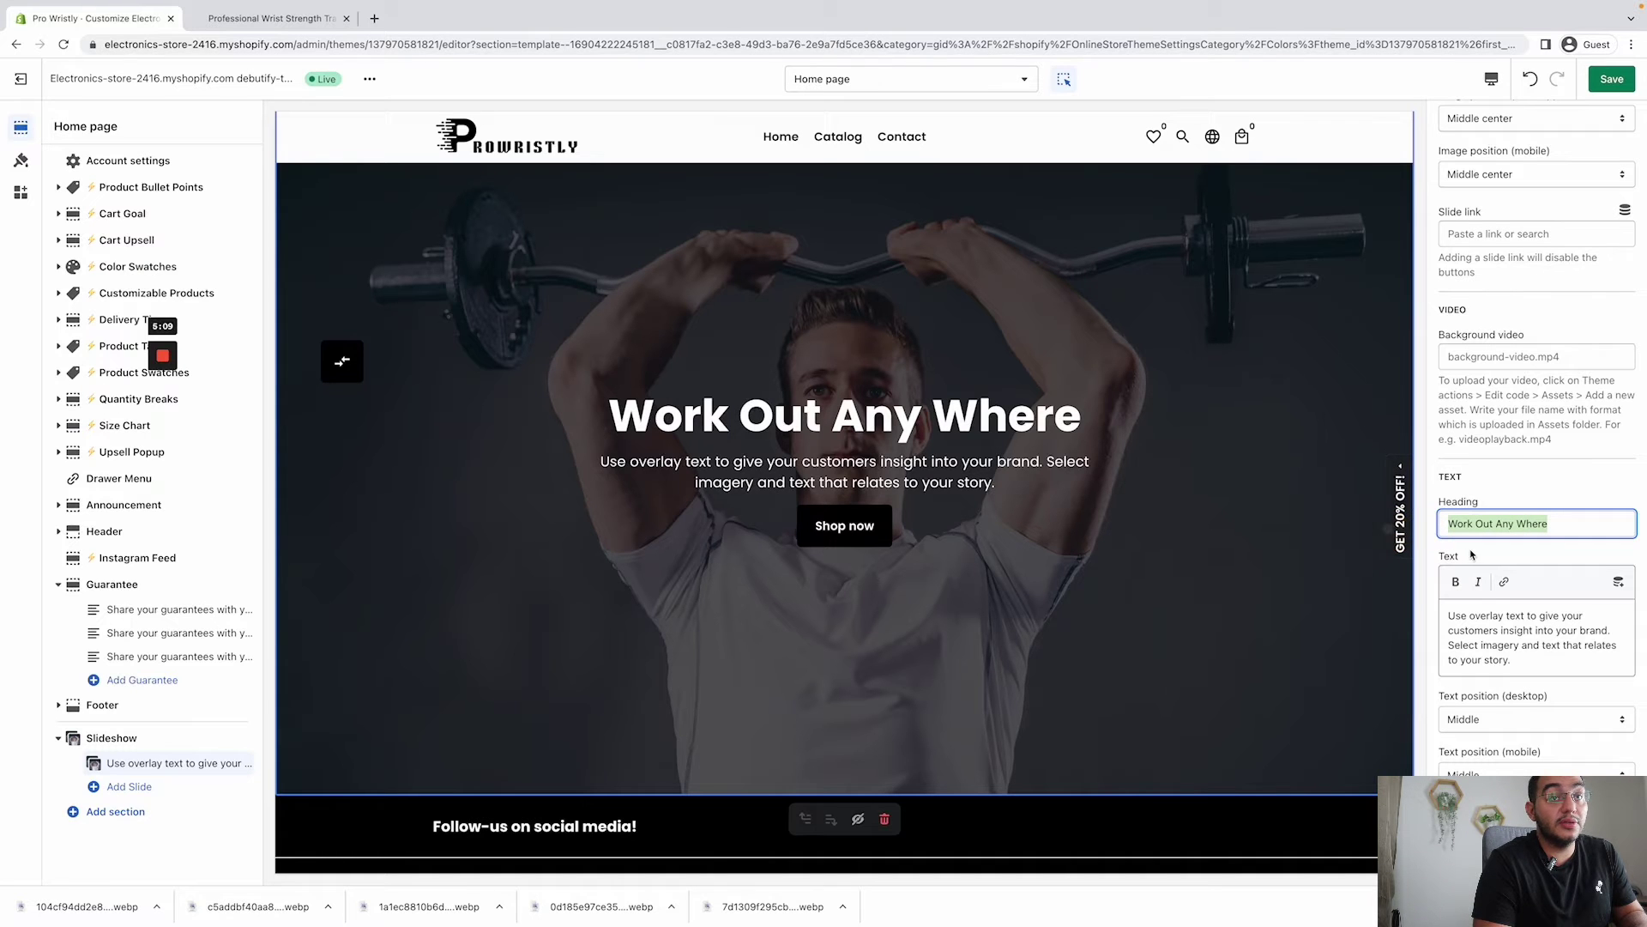
pyautogui.hotkey('ctrl', 'x')
# - Make the slide text 'Work Out Anywhere, Anytime.' and the heading PROWRISTLY
pyautogui.click(1544, 662)
pyautogui.hotkey('ctrl', 'a')
pyautogui.hotkey('ctrl', 'v')
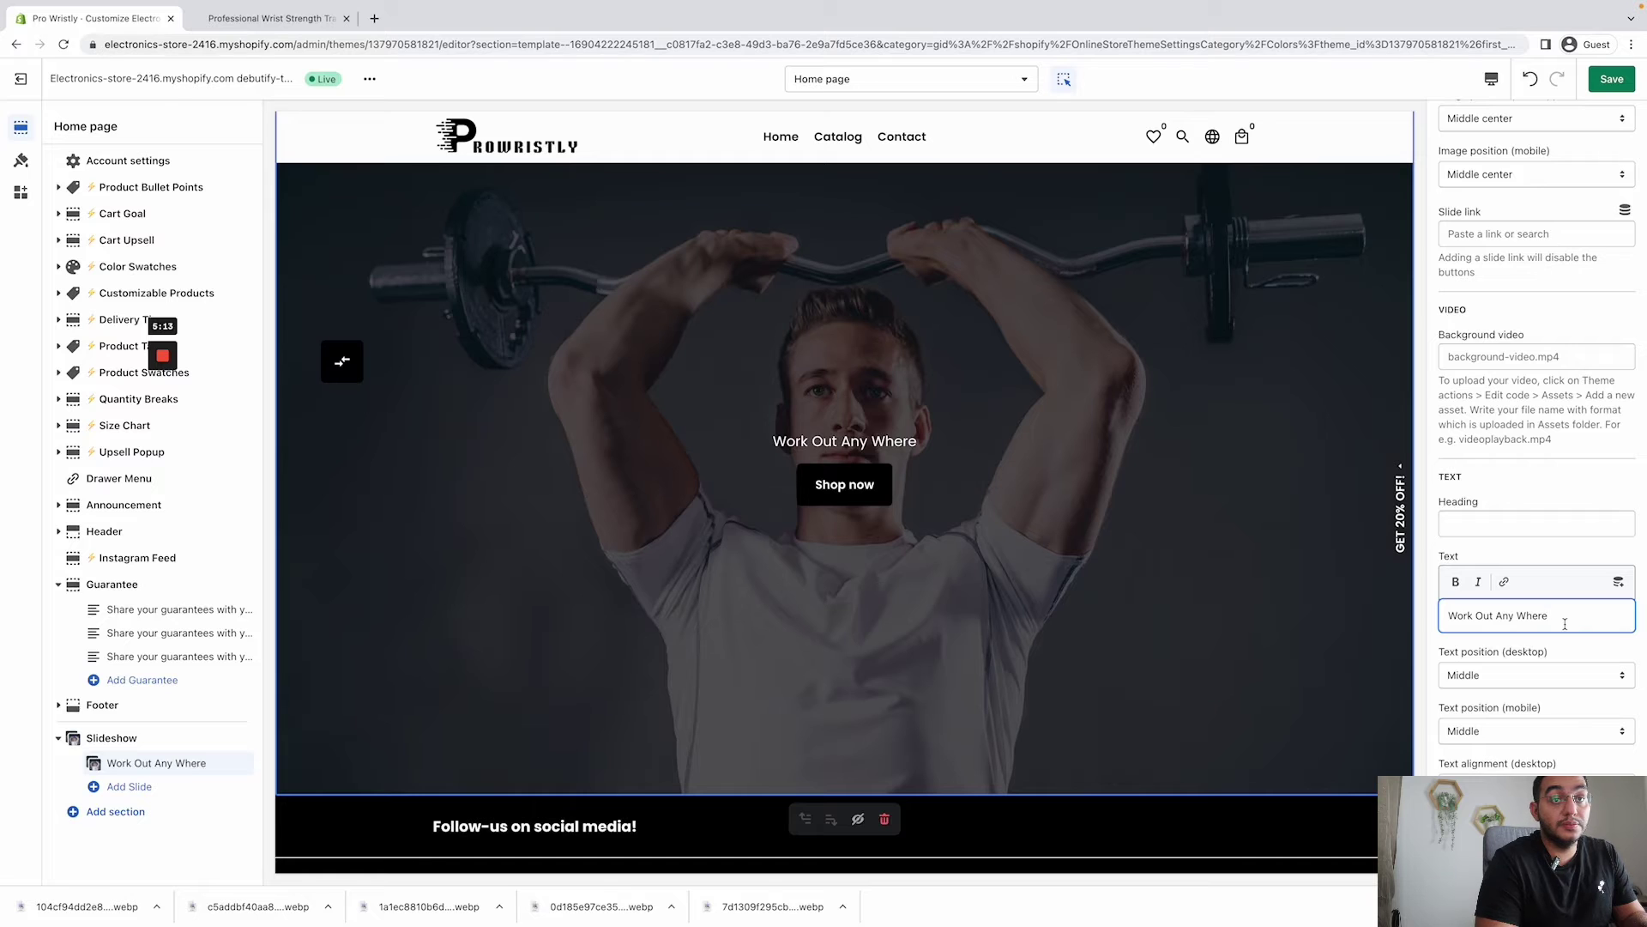
pyautogui.press('BackSpace')
pyautogui.press('BackSpace')
pyautogui.write('where, Anytime.')
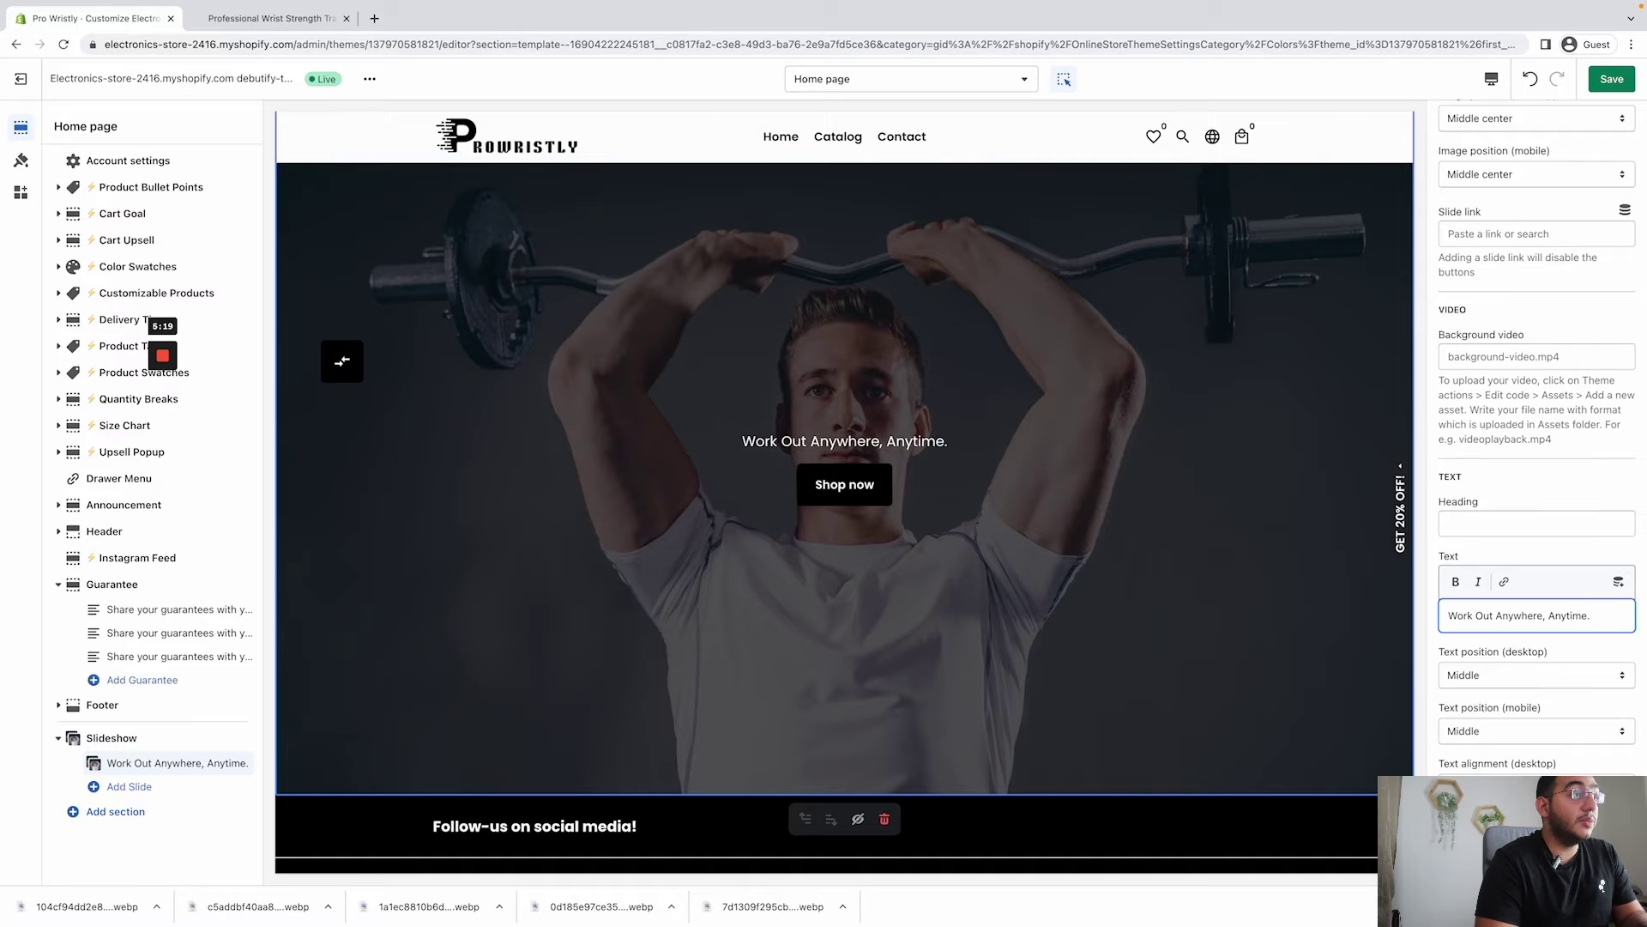
pyautogui.click(1564, 521)
pyautogui.write('P')
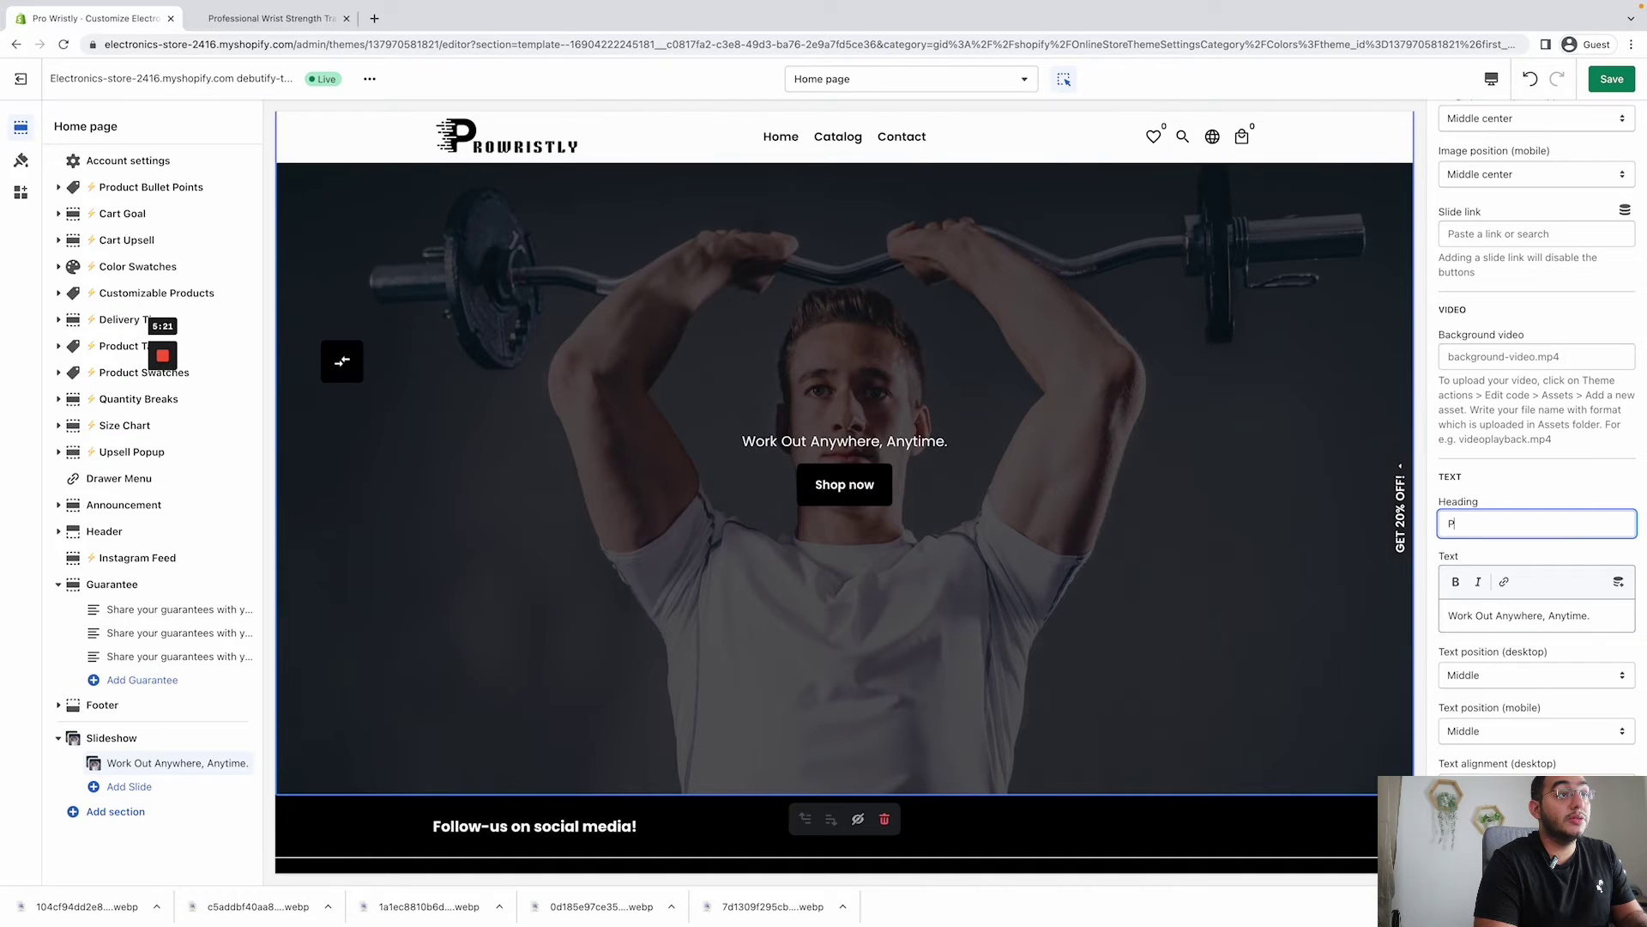
pyautogui.write('ROWRISTLY')
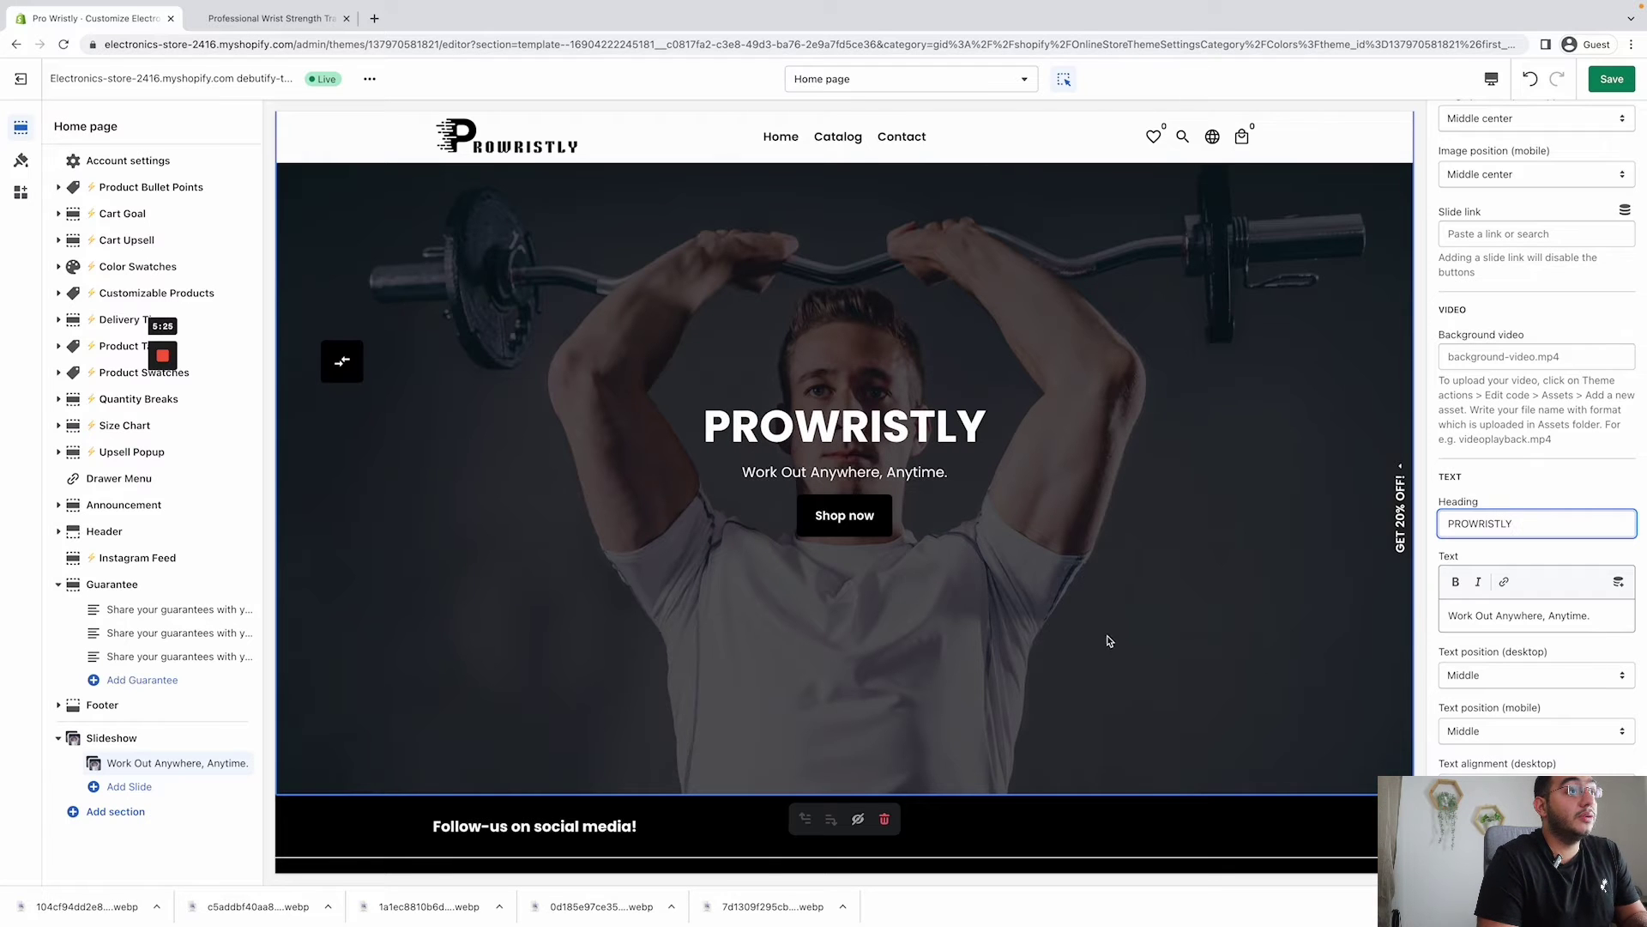
pyautogui.scroll(-4, 916, 472)
pyautogui.scroll(3, 973, 478)
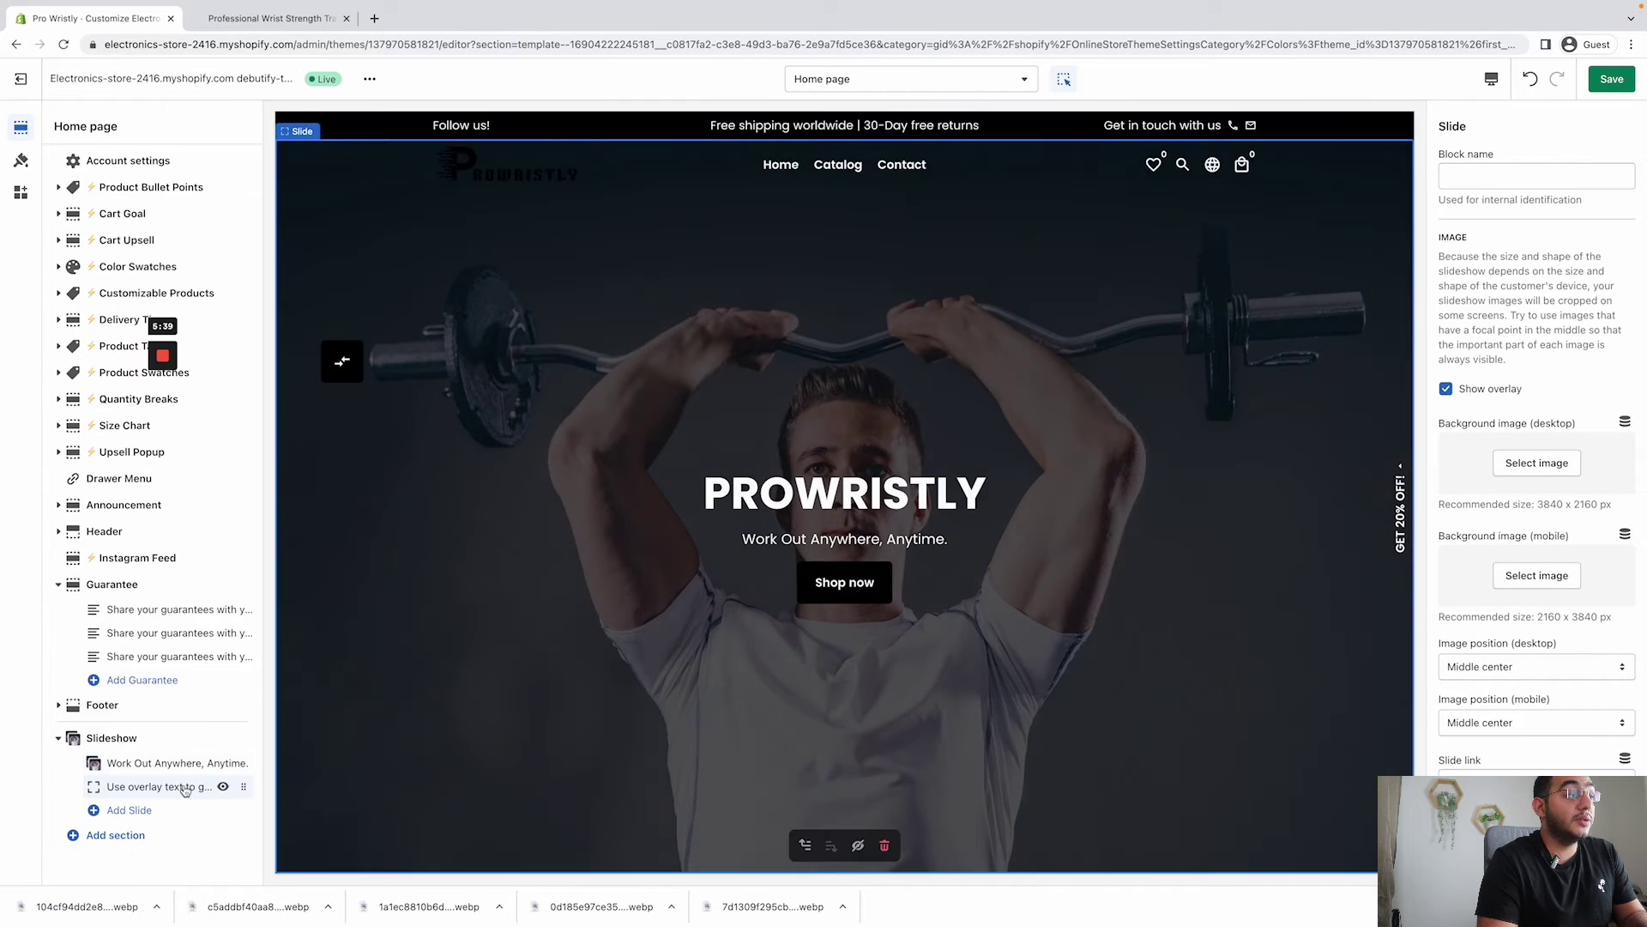
# - Hide the unused second slide and bring up the list of sections to add
pyautogui.click(222, 786)
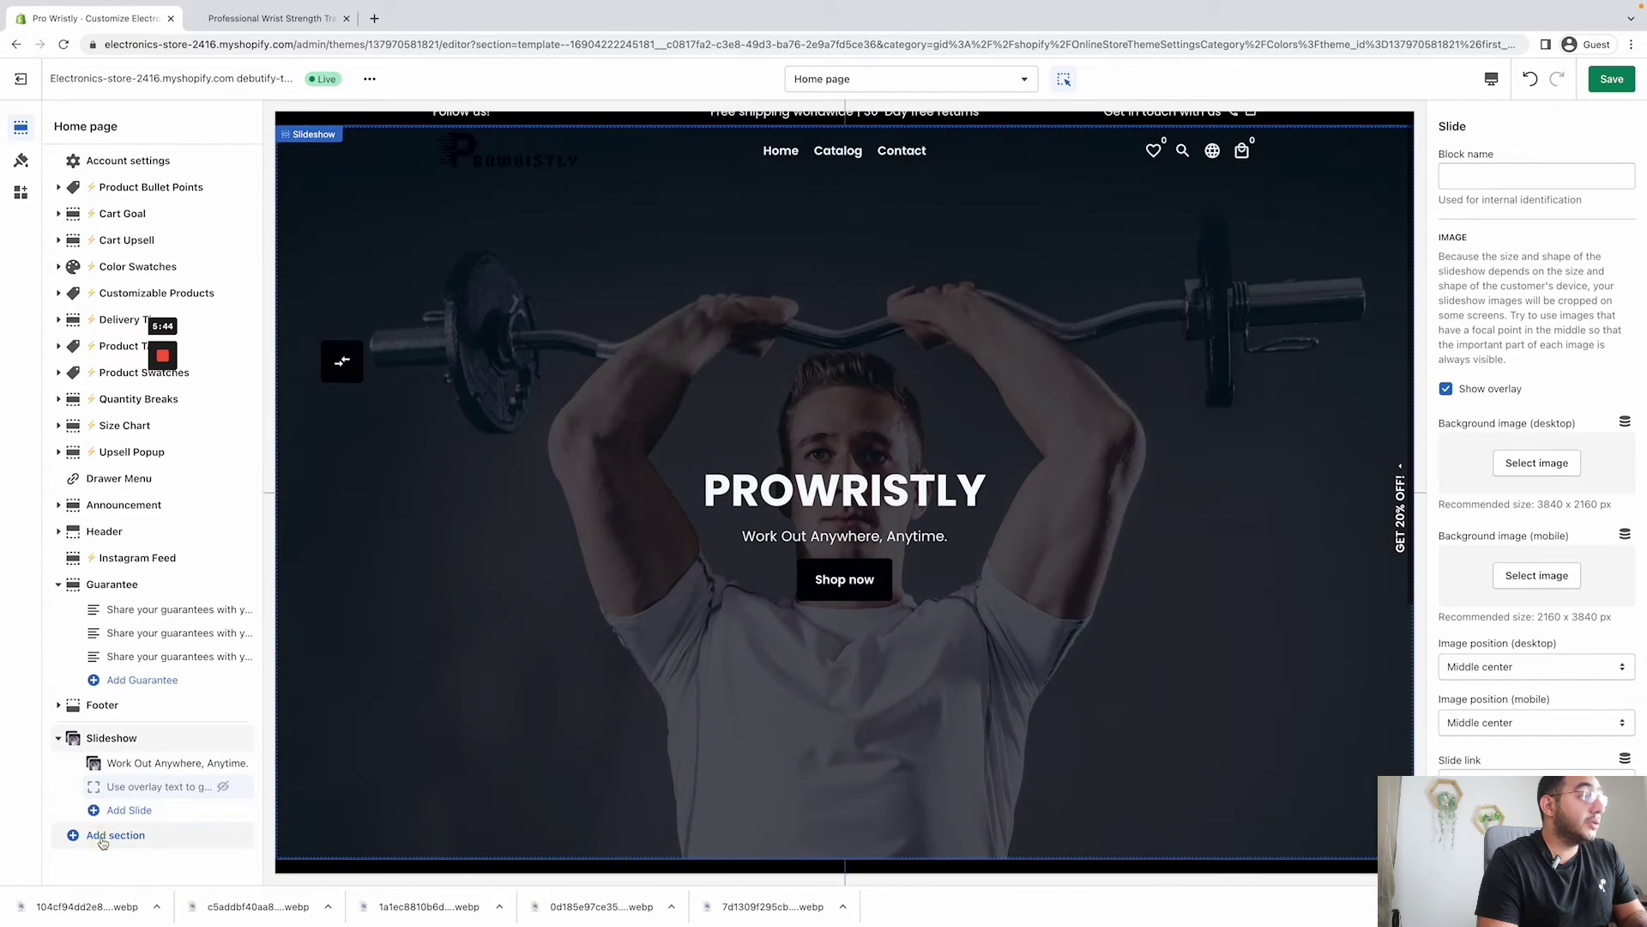
pyautogui.click(102, 837)
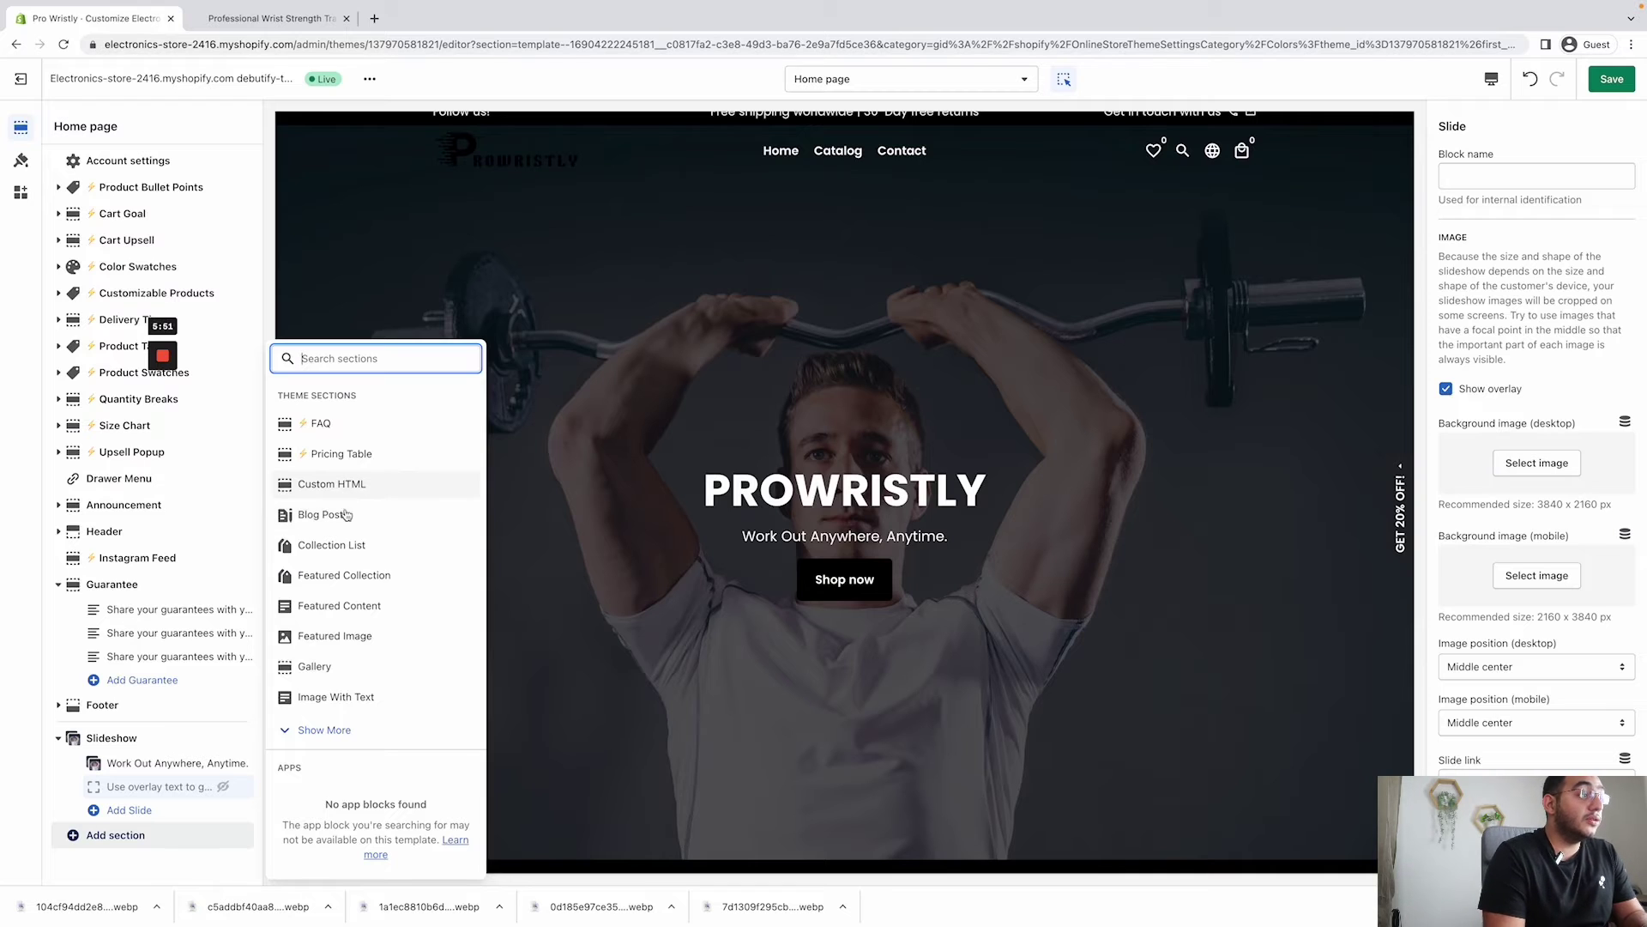
# - Add a Featured Product section featuring the ProWristly Forearm Strength Trainer
pyautogui.click(323, 730)
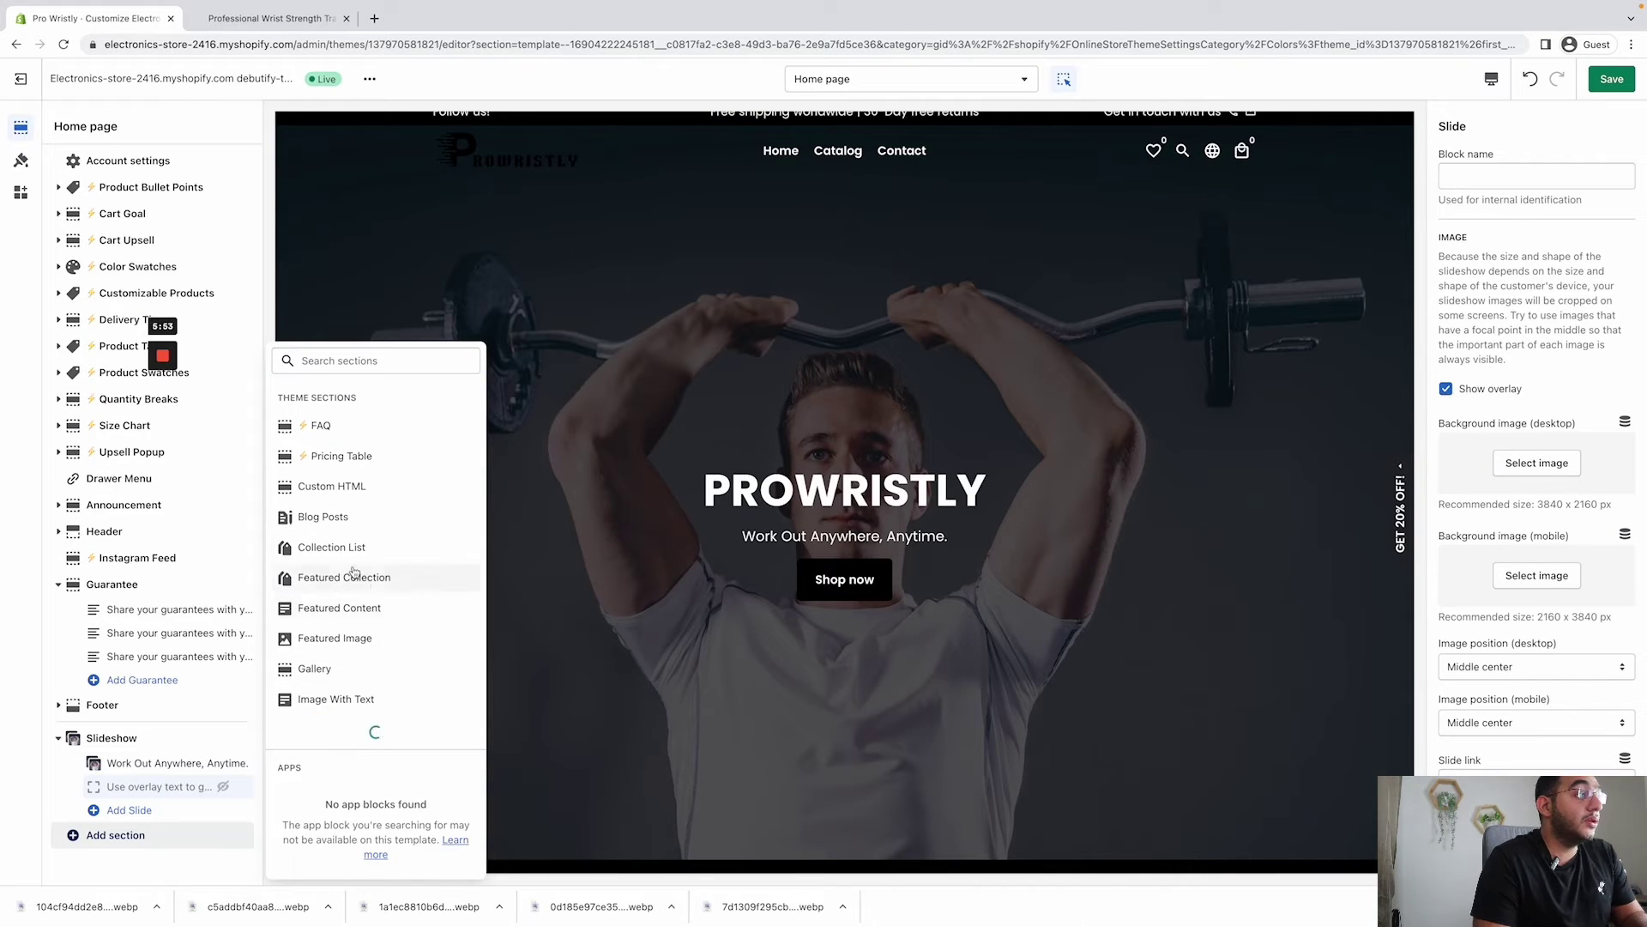
pyautogui.scroll(-3, 326, 609)
pyautogui.click(323, 638)
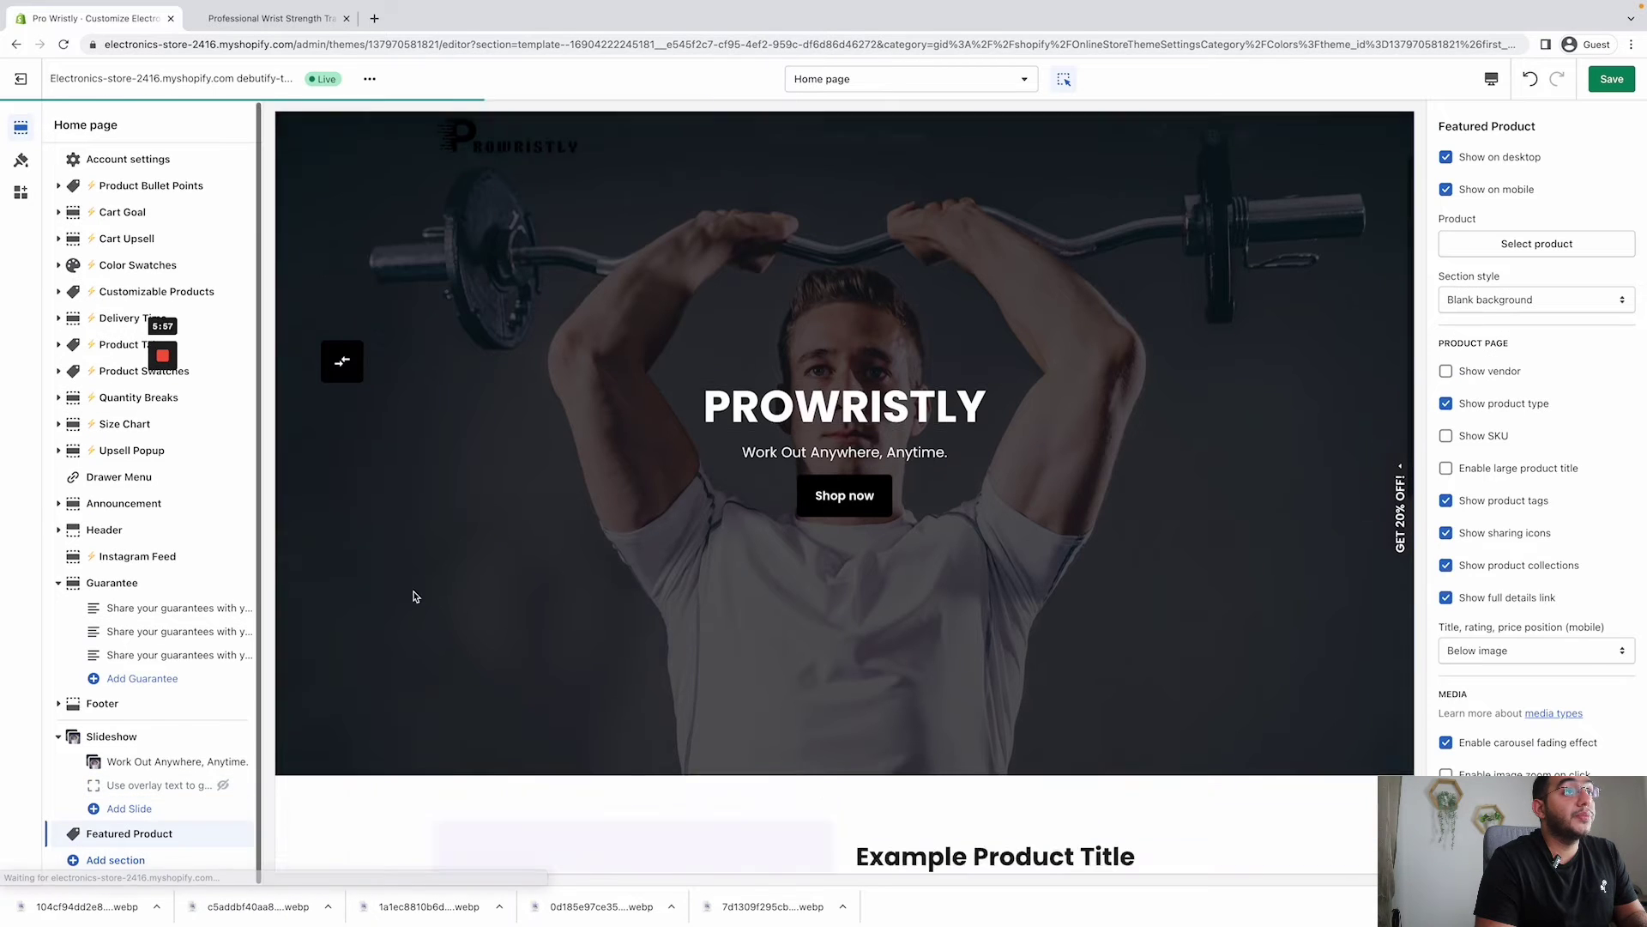
pyautogui.scroll(2, 624, 391)
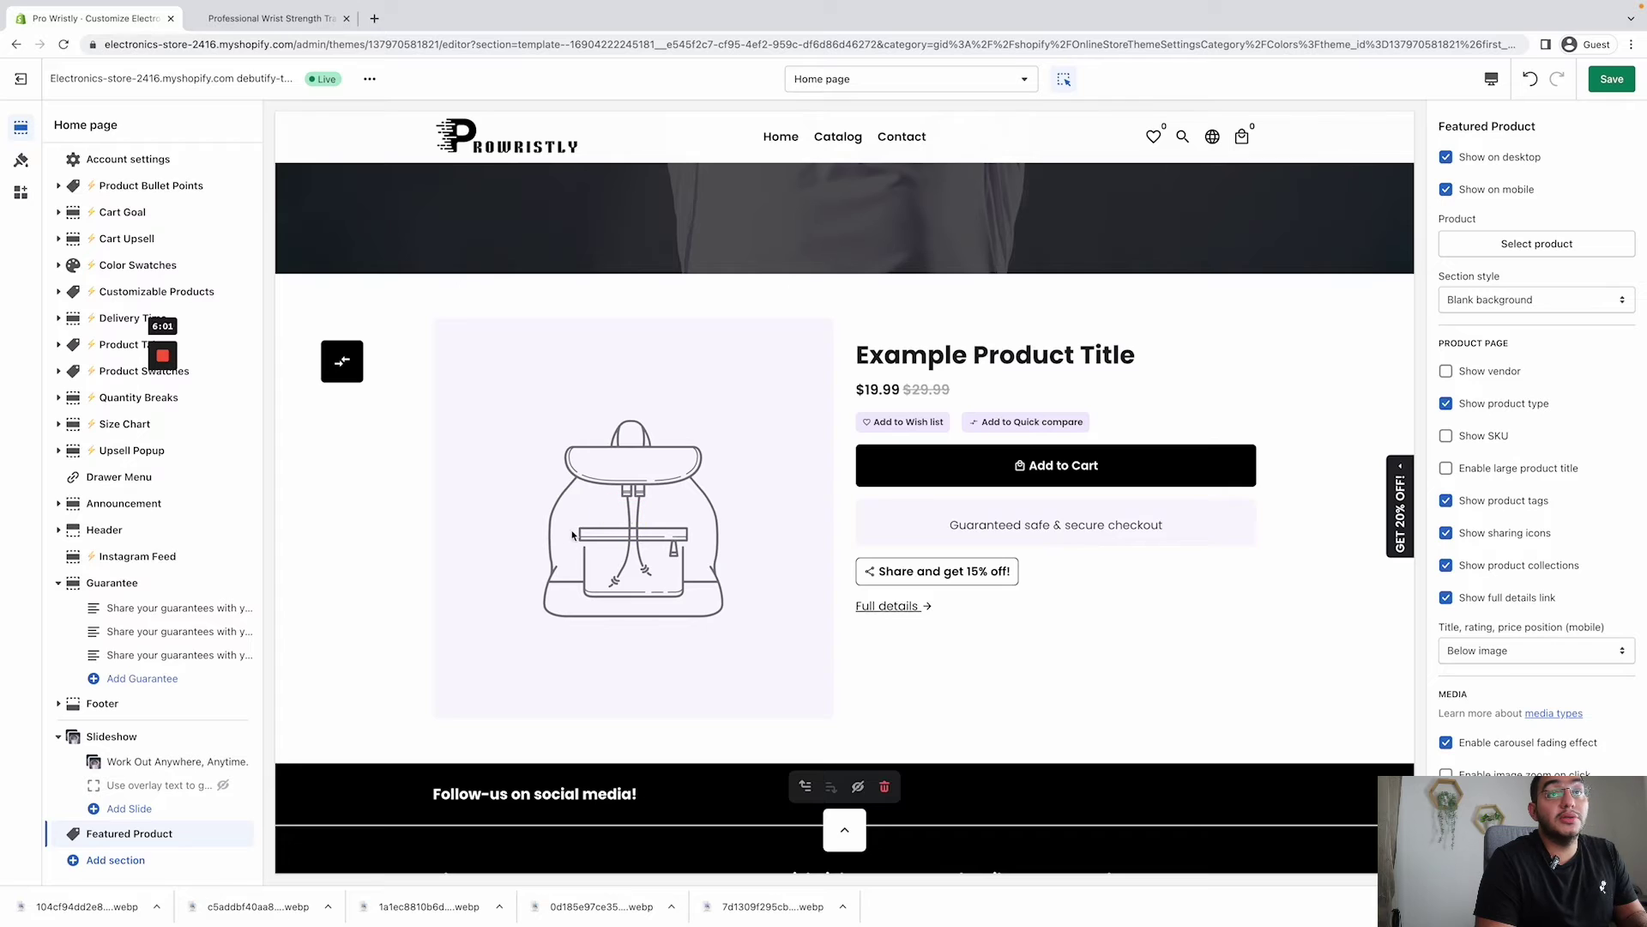
pyautogui.click(1529, 245)
pyautogui.click(1518, 249)
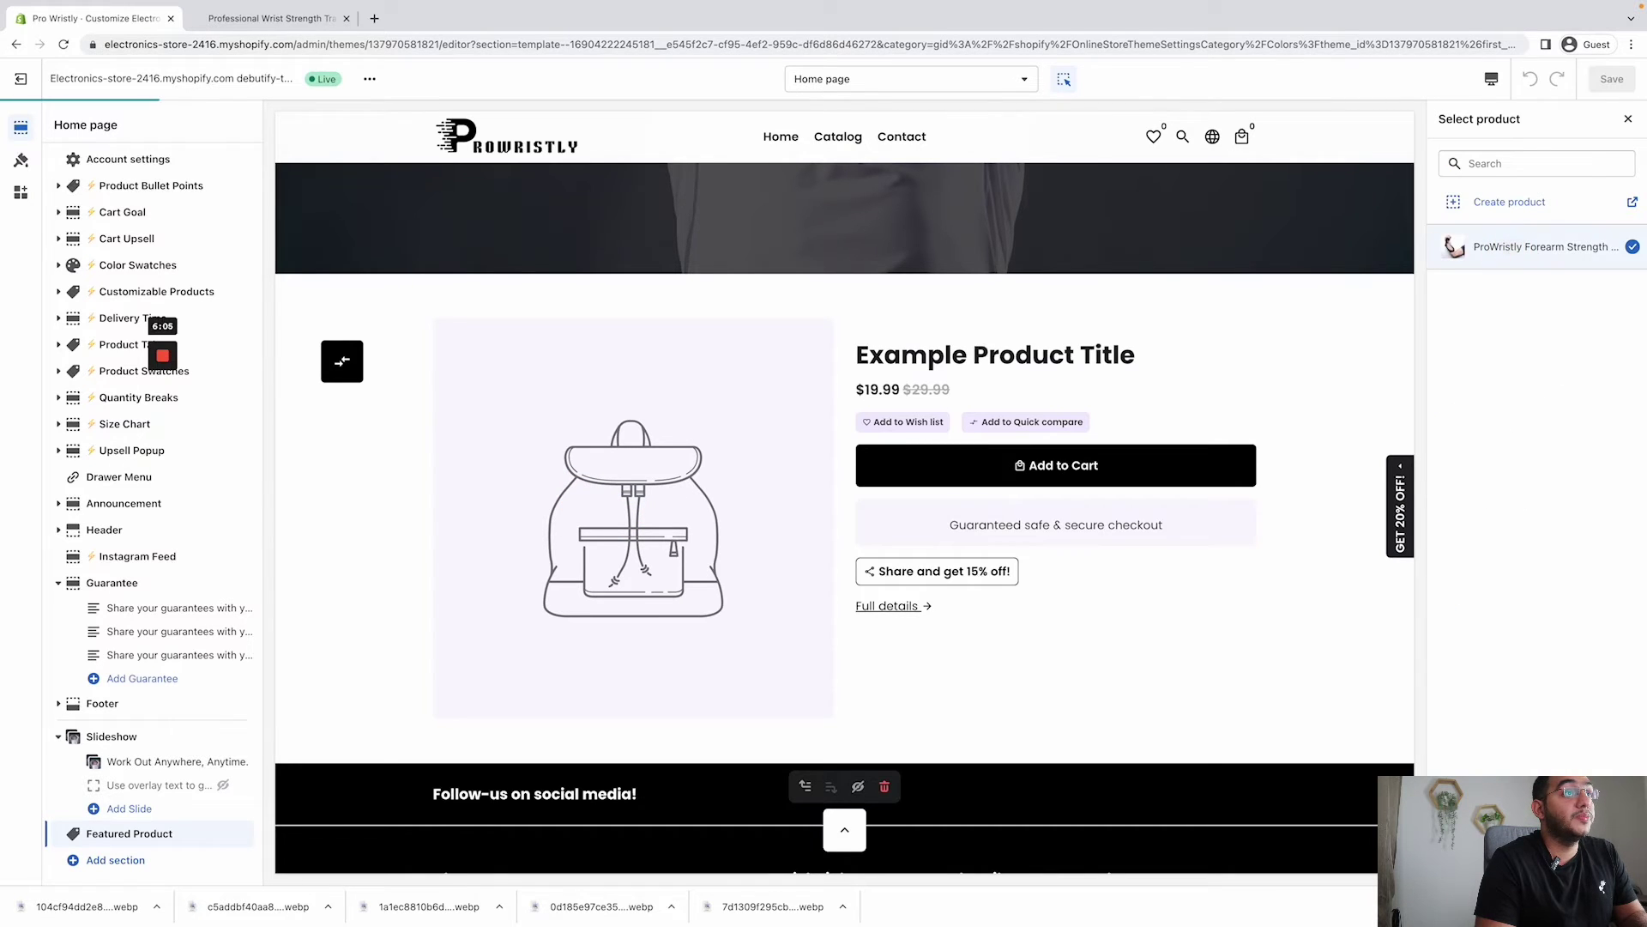
# - Hide the product tags, sharing icons and collections, then save
pyautogui.scroll(3, 1071, 542)
pyautogui.scroll(-3, 1071, 543)
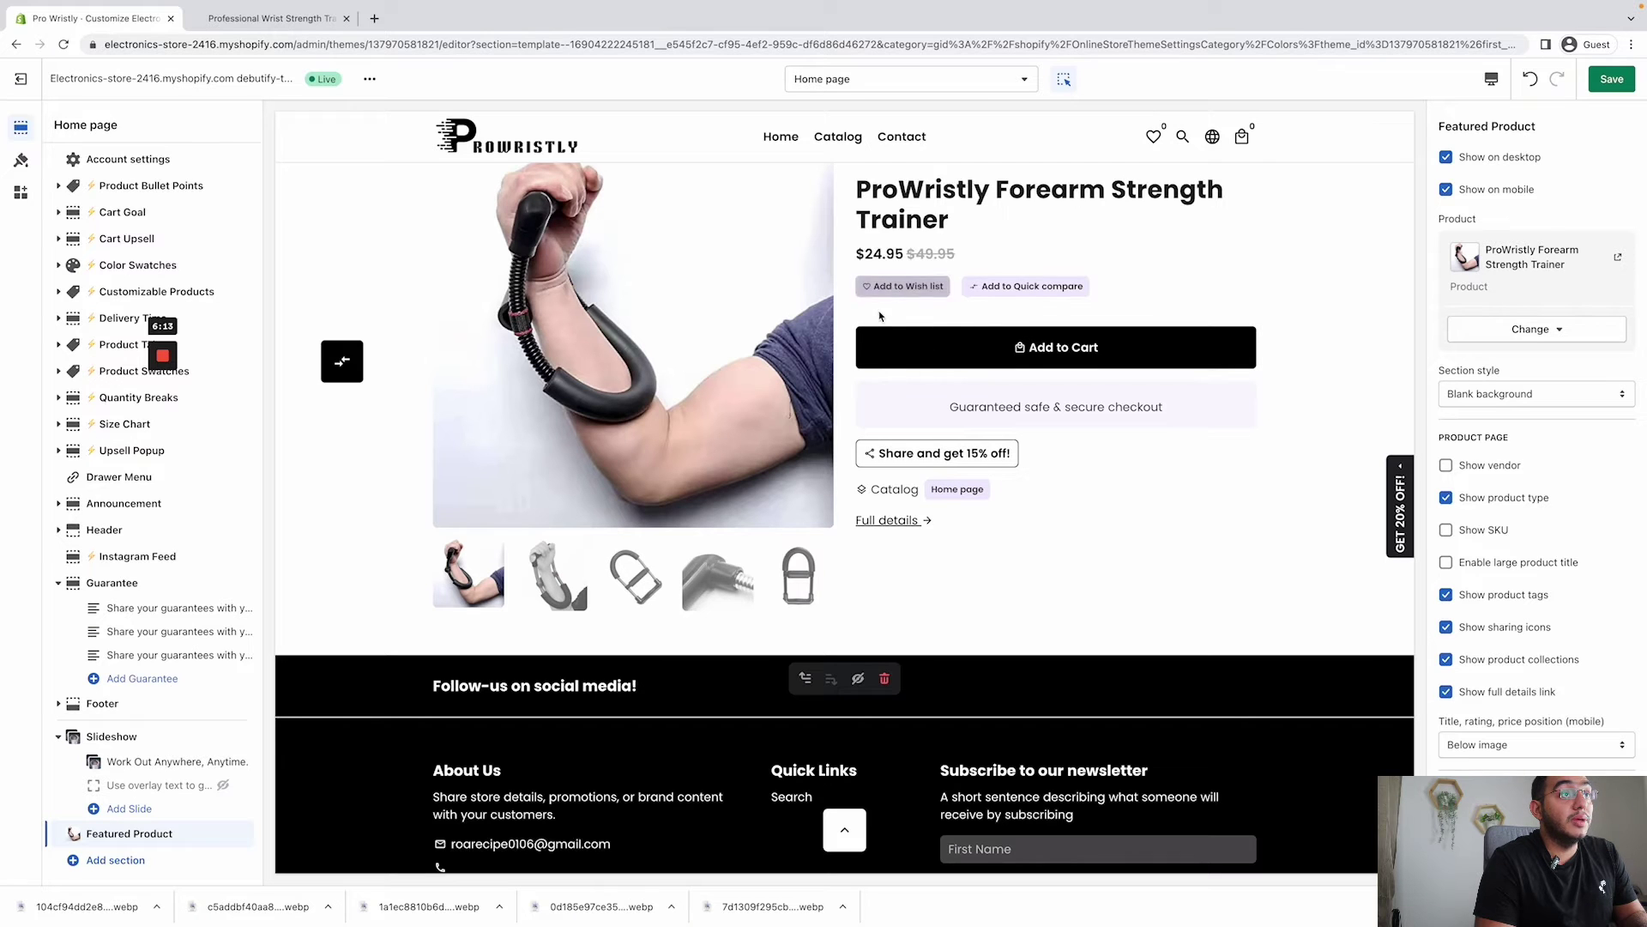
pyautogui.scroll(2, 893, 522)
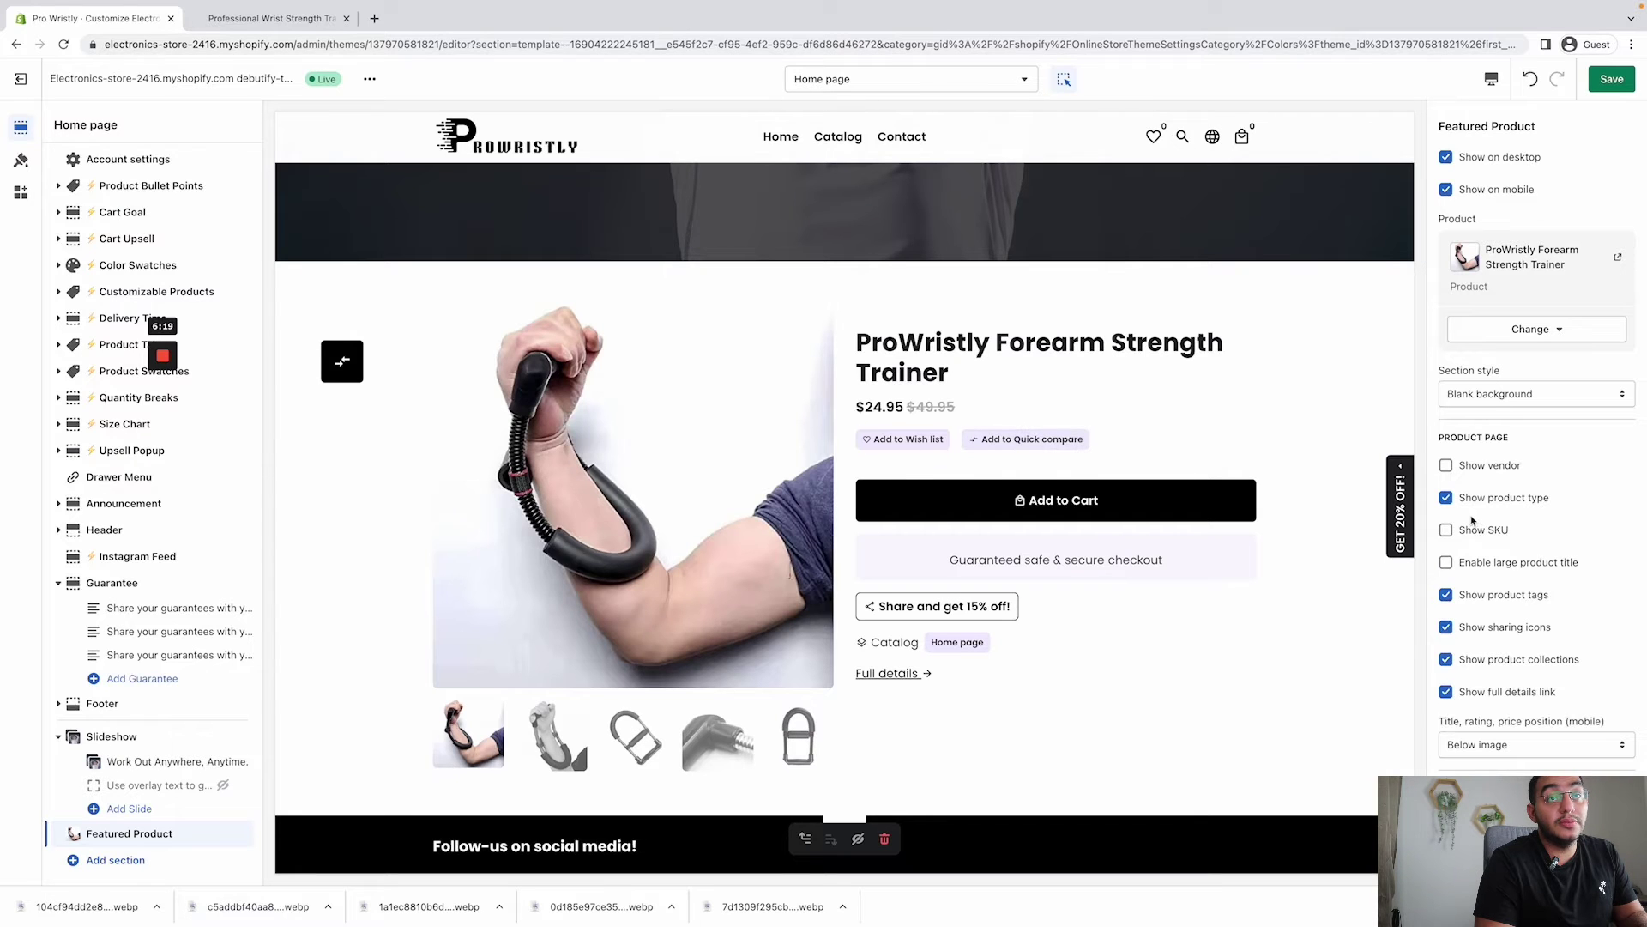
pyautogui.click(1446, 593)
pyautogui.click(1446, 627)
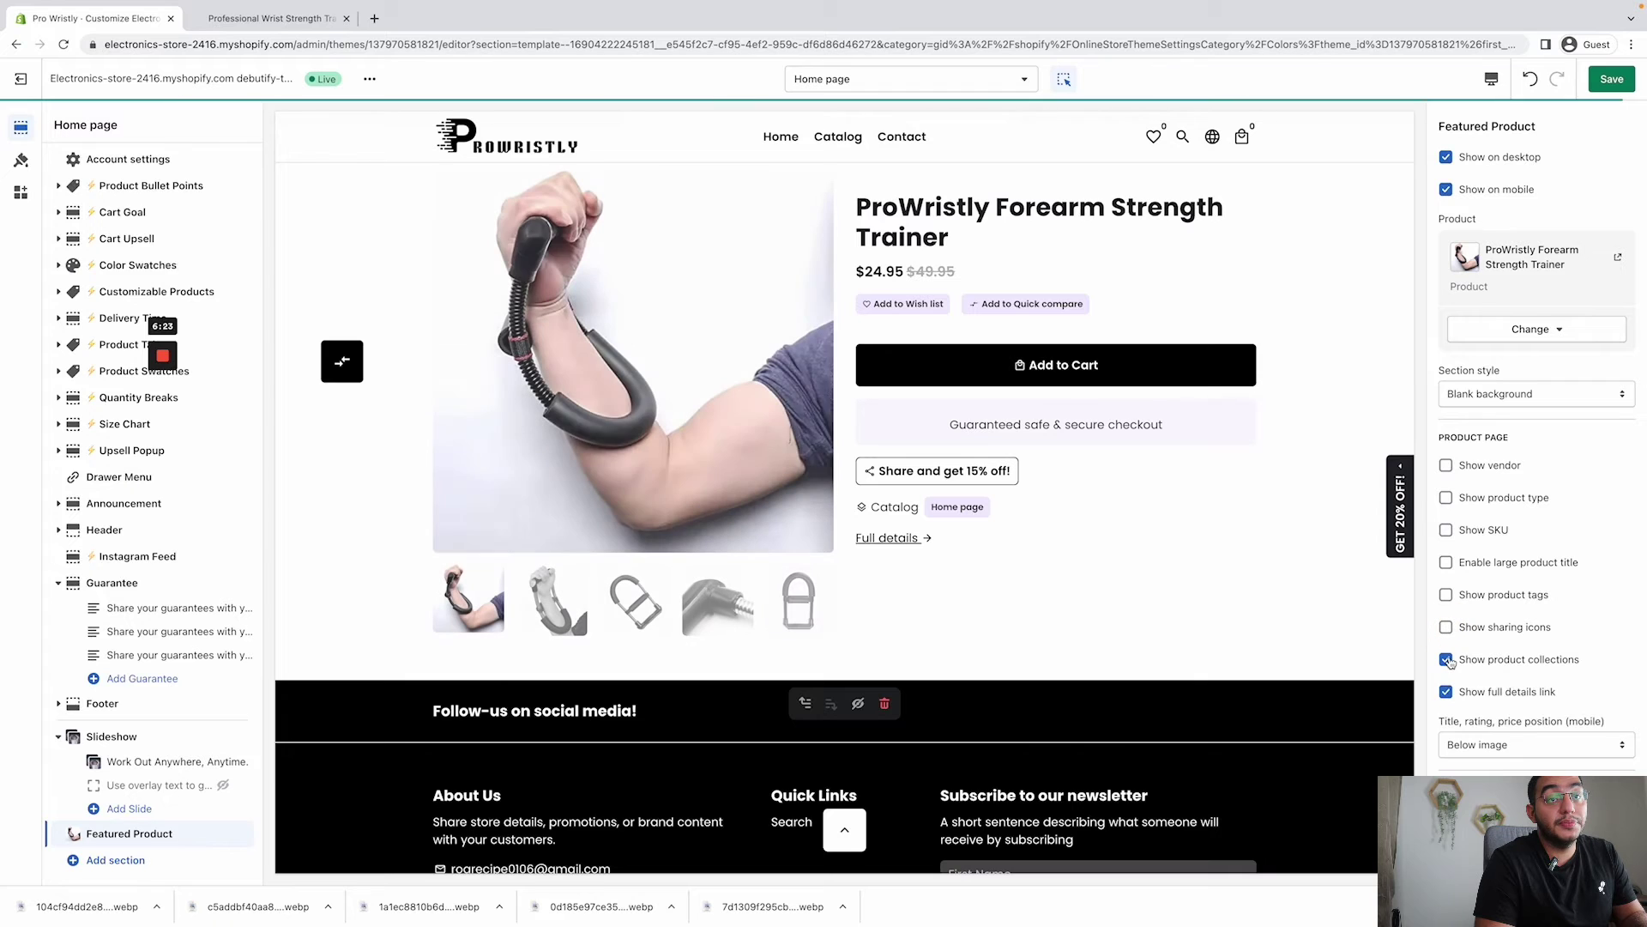
pyautogui.click(1445, 661)
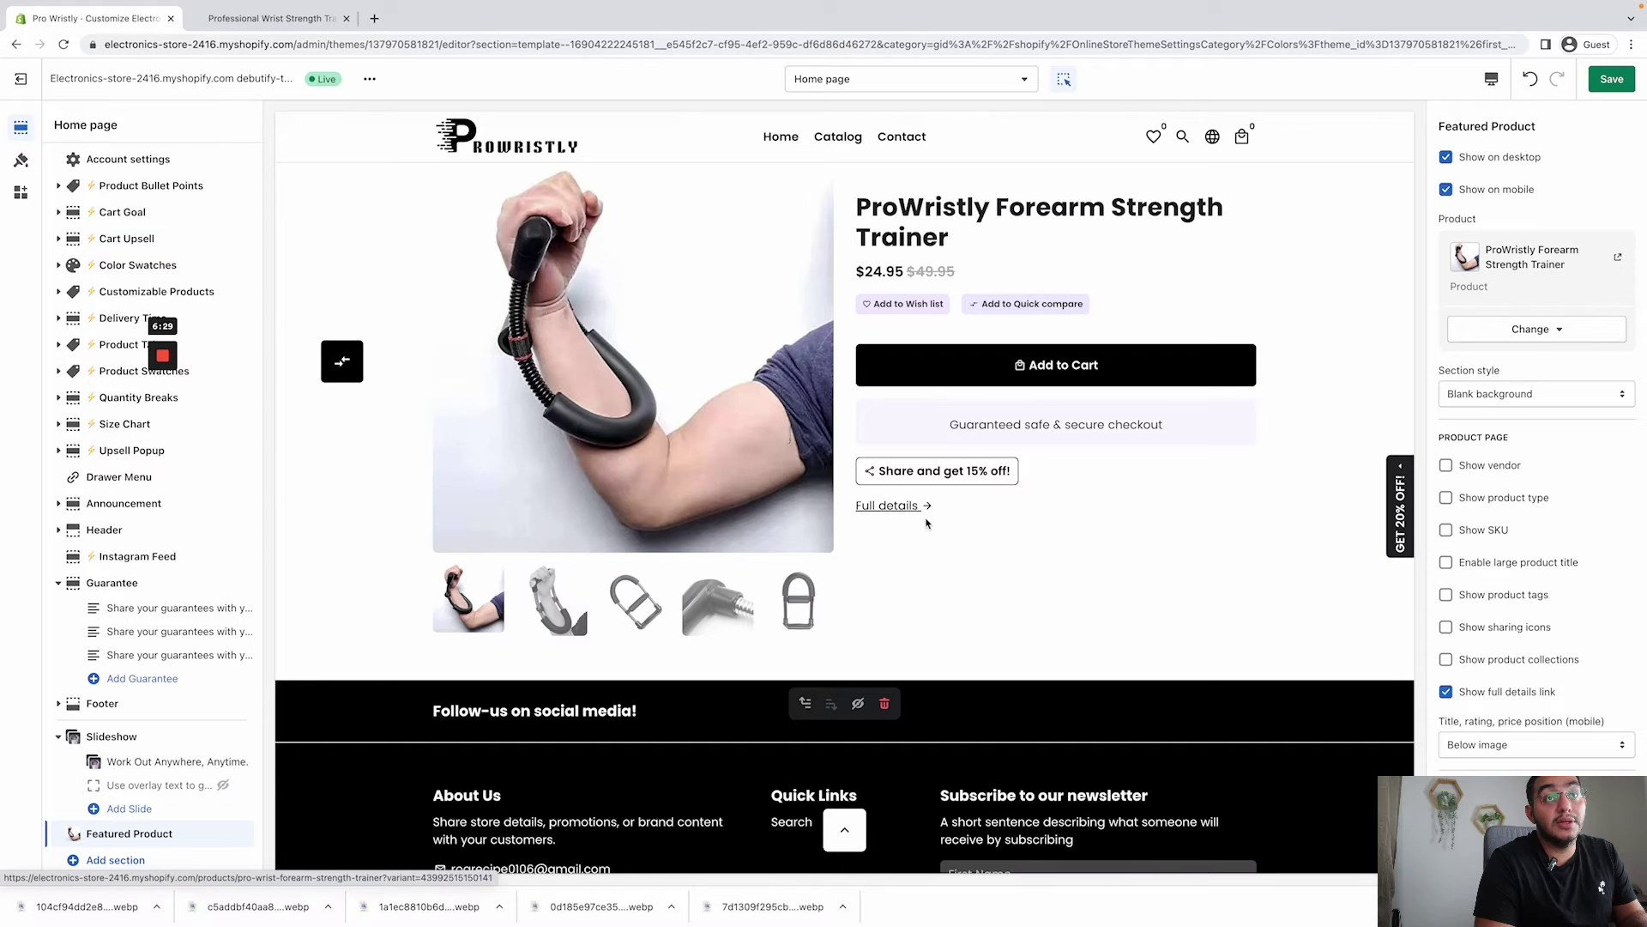
pyautogui.scroll(-1, 1542, 725)
pyautogui.scroll(1, 1542, 725)
pyautogui.scroll(-6, 1542, 722)
pyautogui.scroll(-4, 1542, 722)
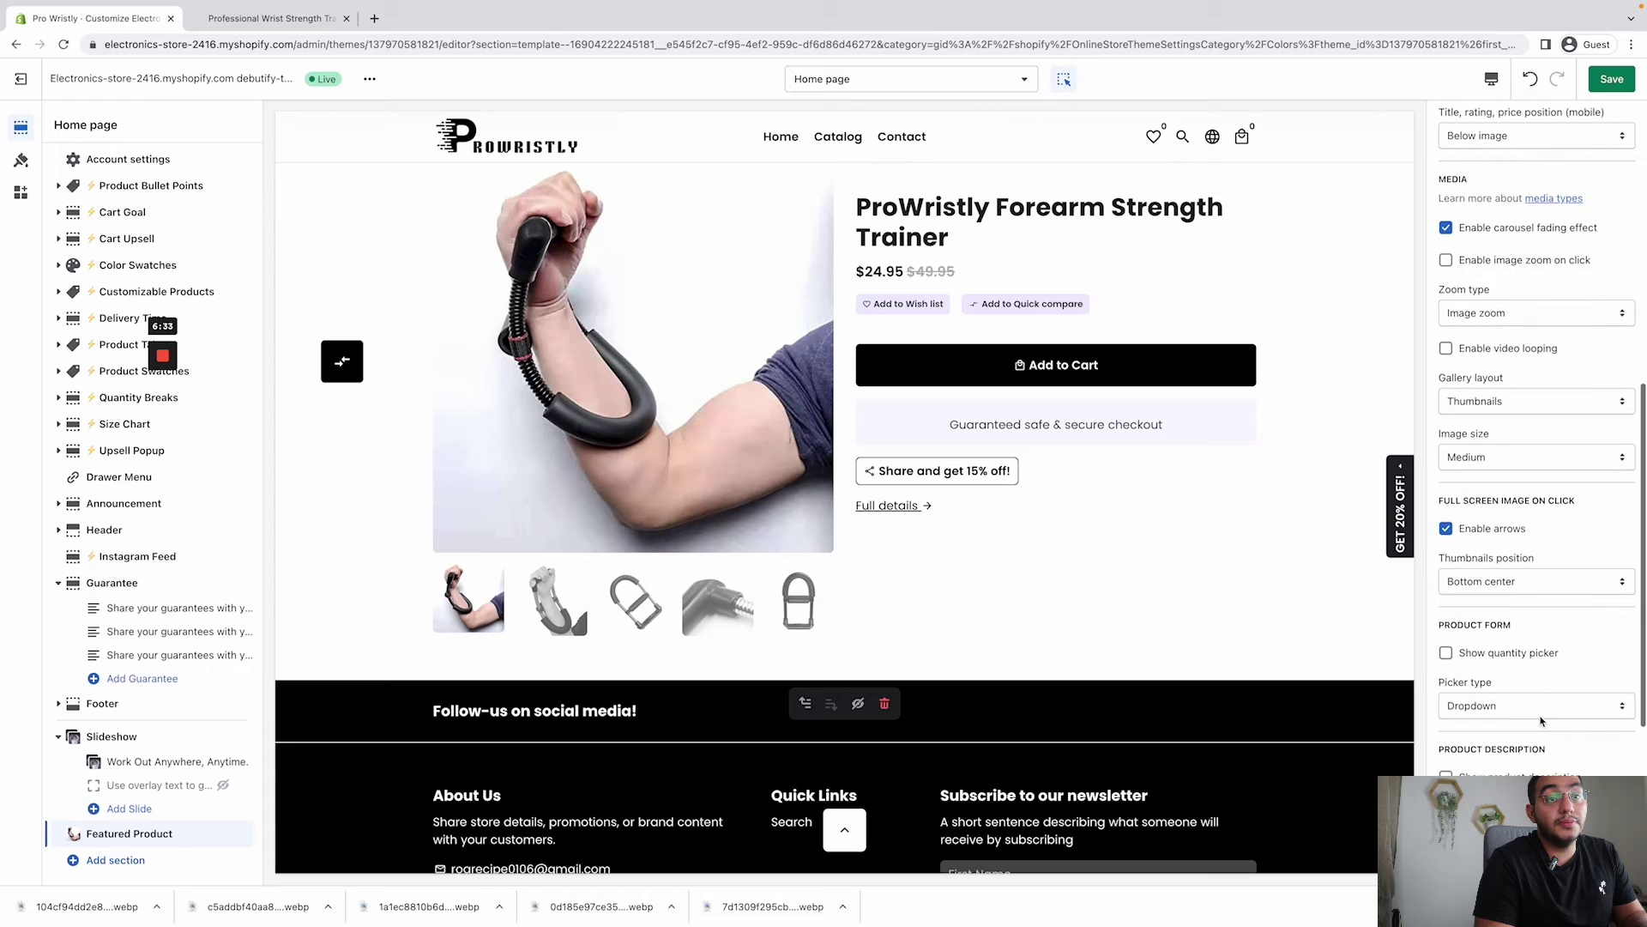
pyautogui.scroll(10, 1541, 719)
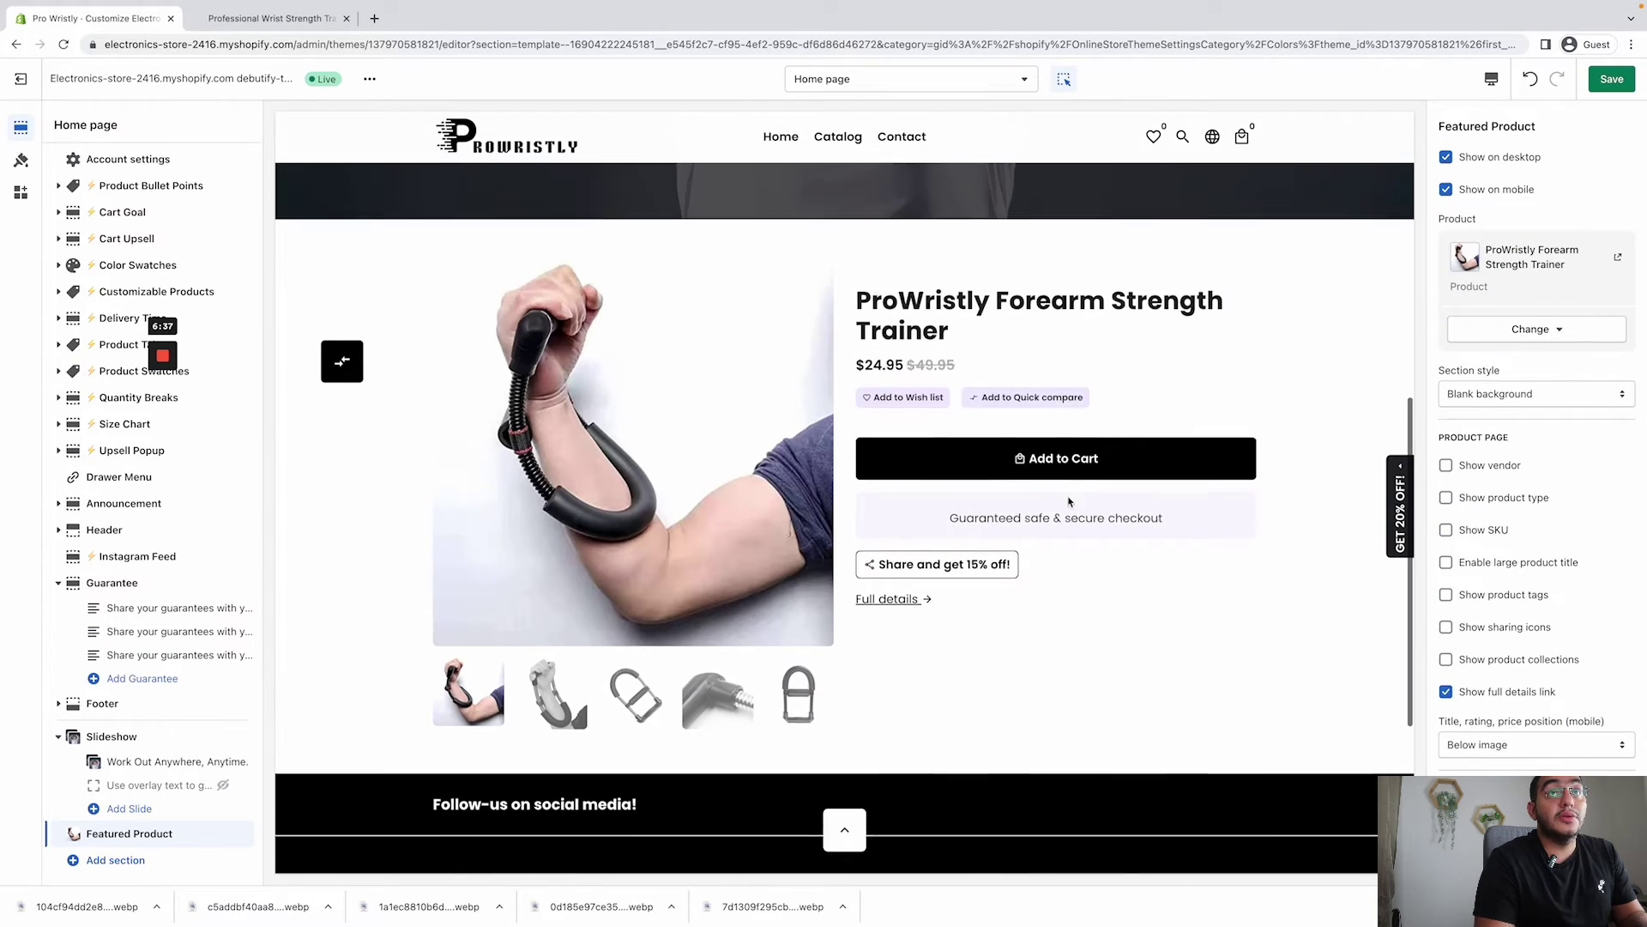
pyautogui.click(1610, 80)
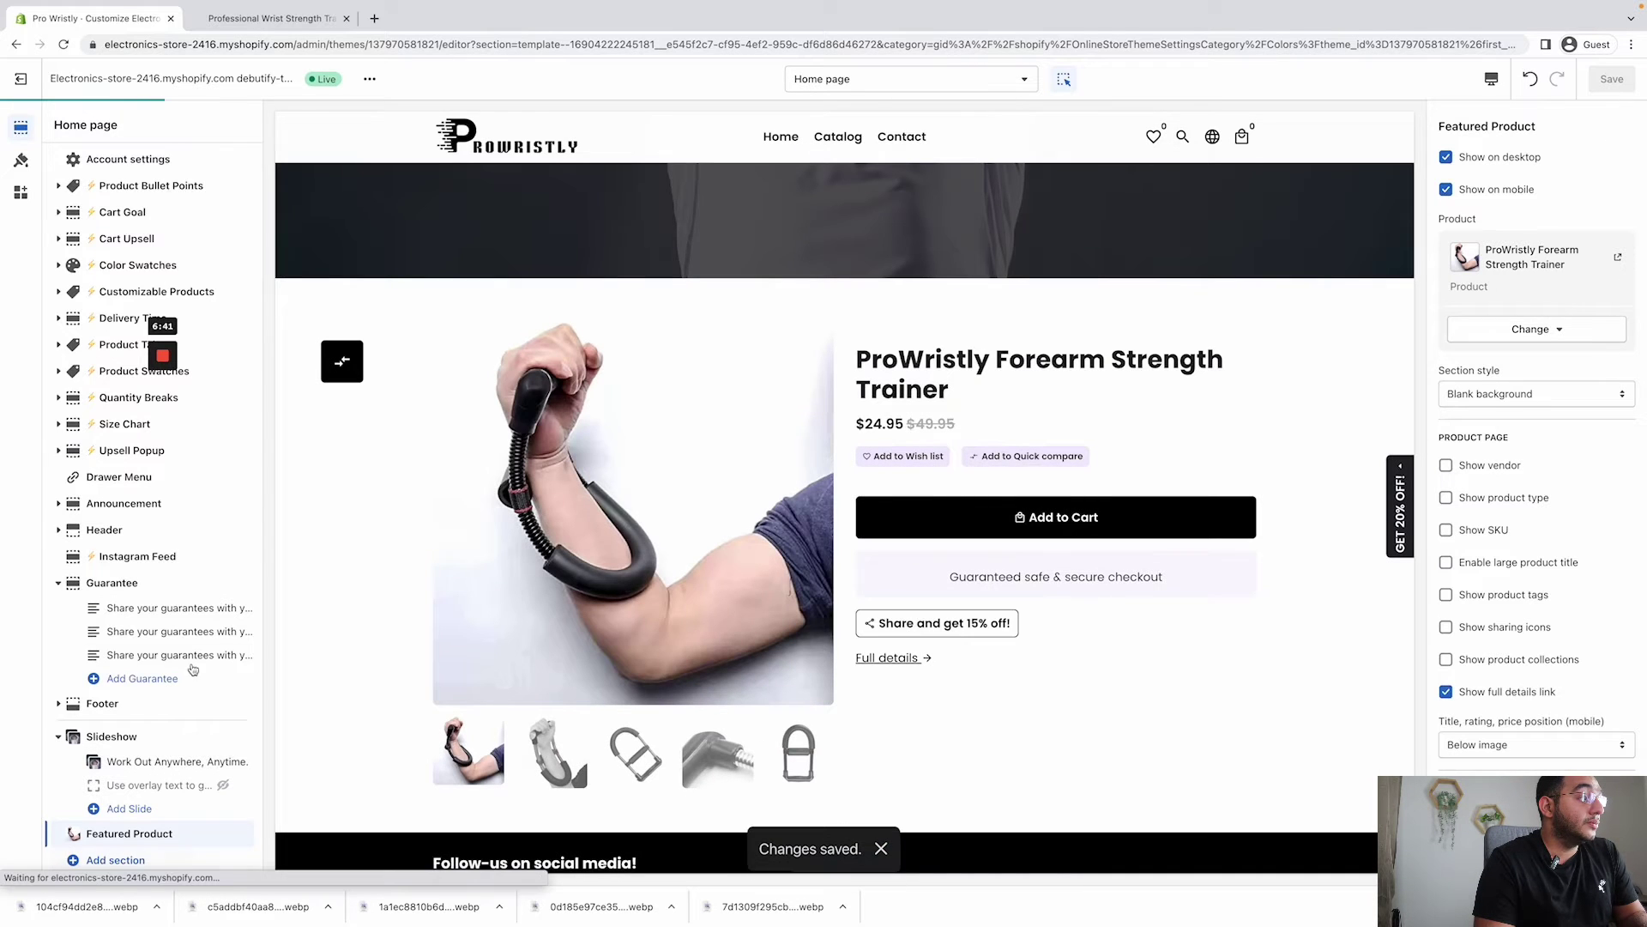
pyautogui.scroll(-3, 350, 662)
# - Add a Featured Collection section after the featured product and reopen the sections list
pyautogui.click(116, 860)
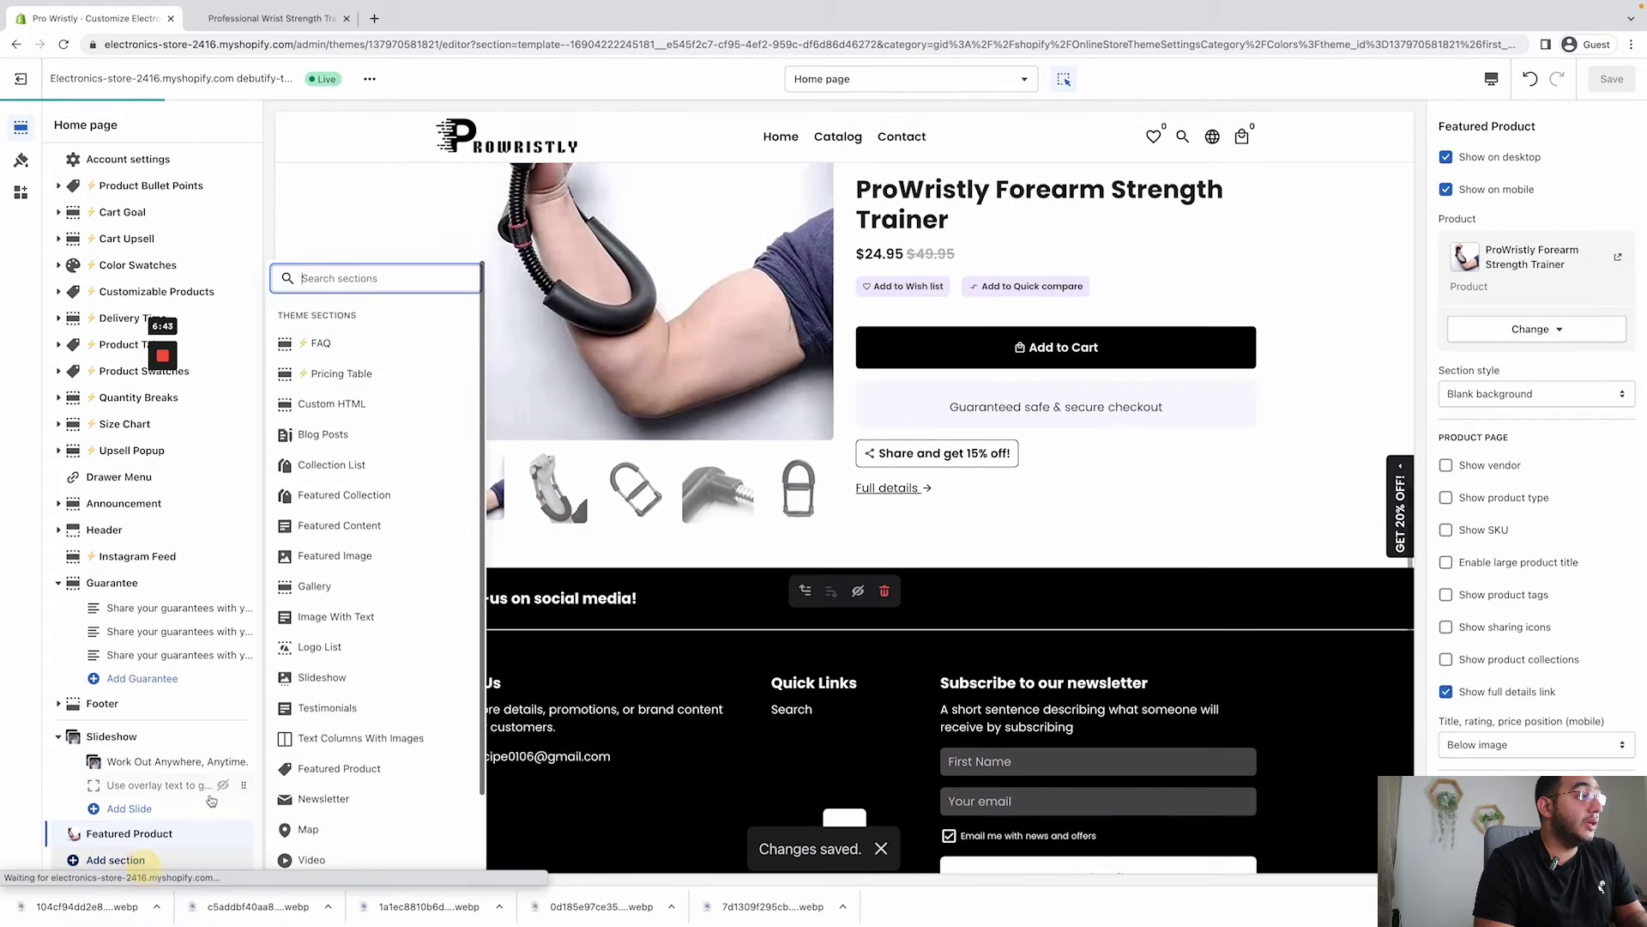
pyautogui.scroll(-2, 326, 420)
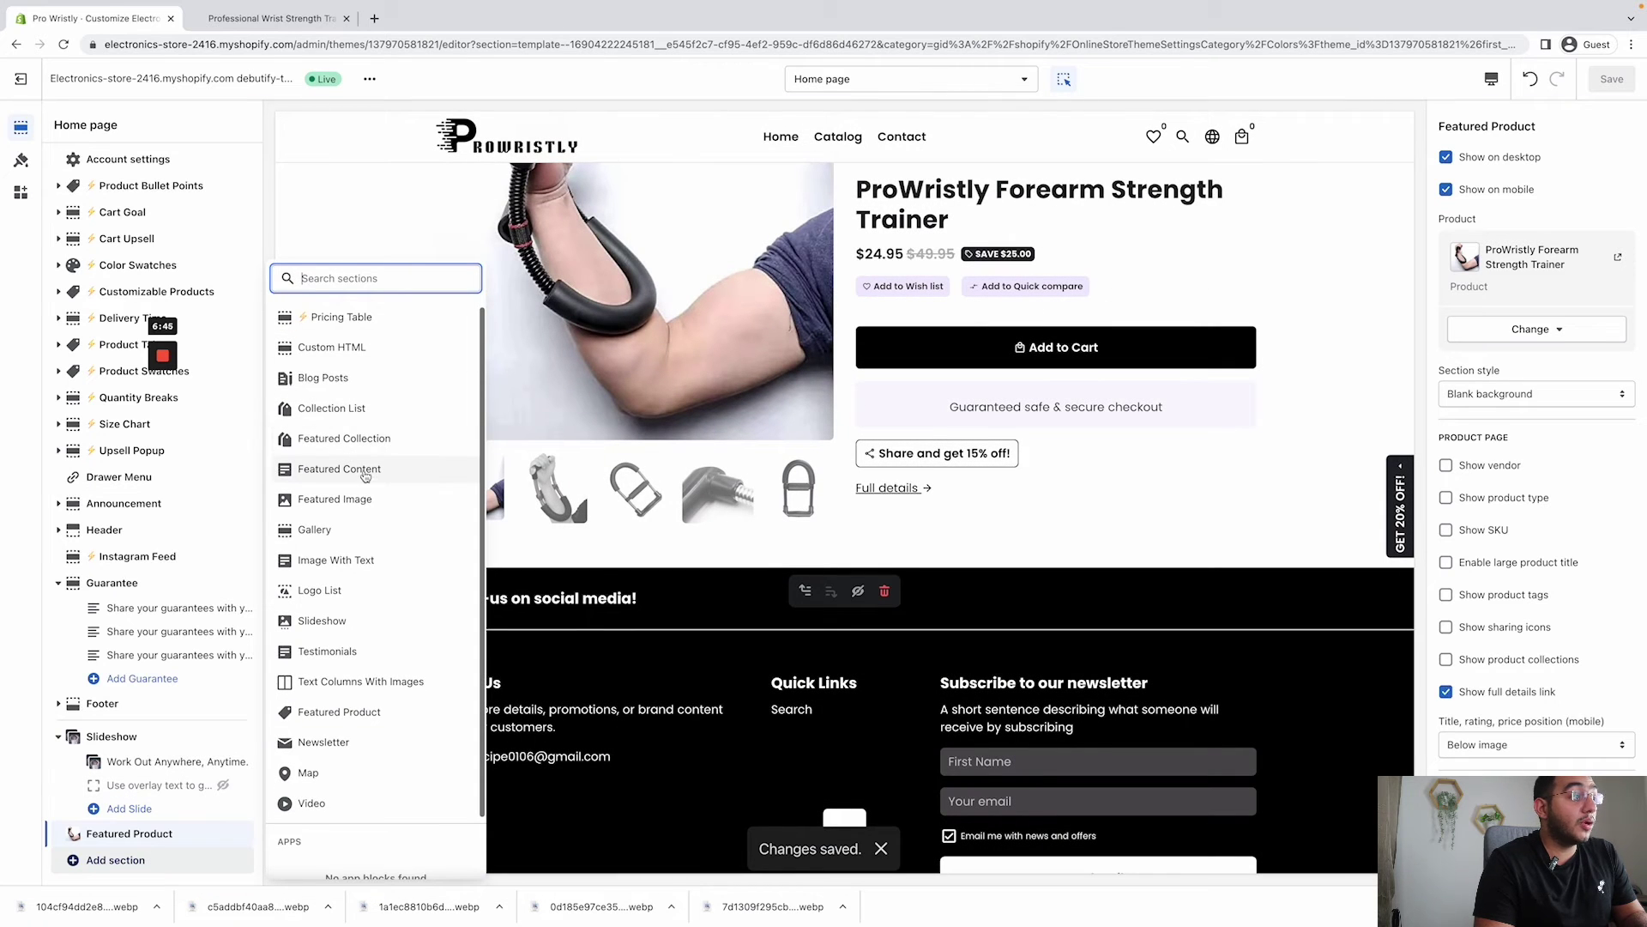
pyautogui.scroll(-1, 367, 601)
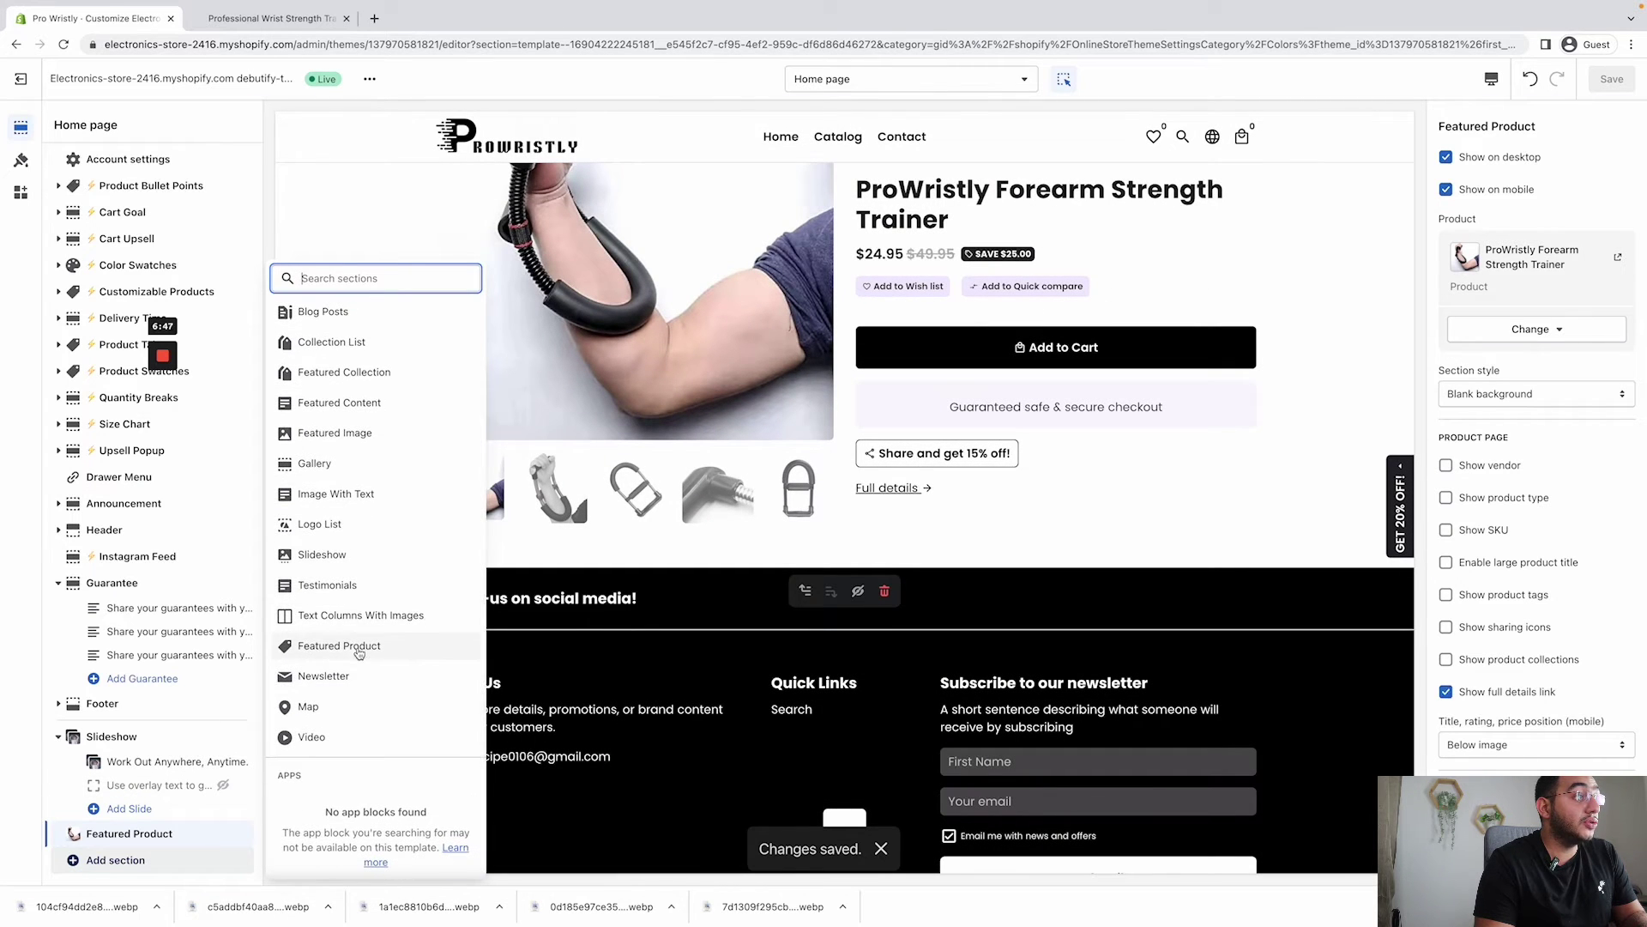
pyautogui.scroll(1, 362, 557)
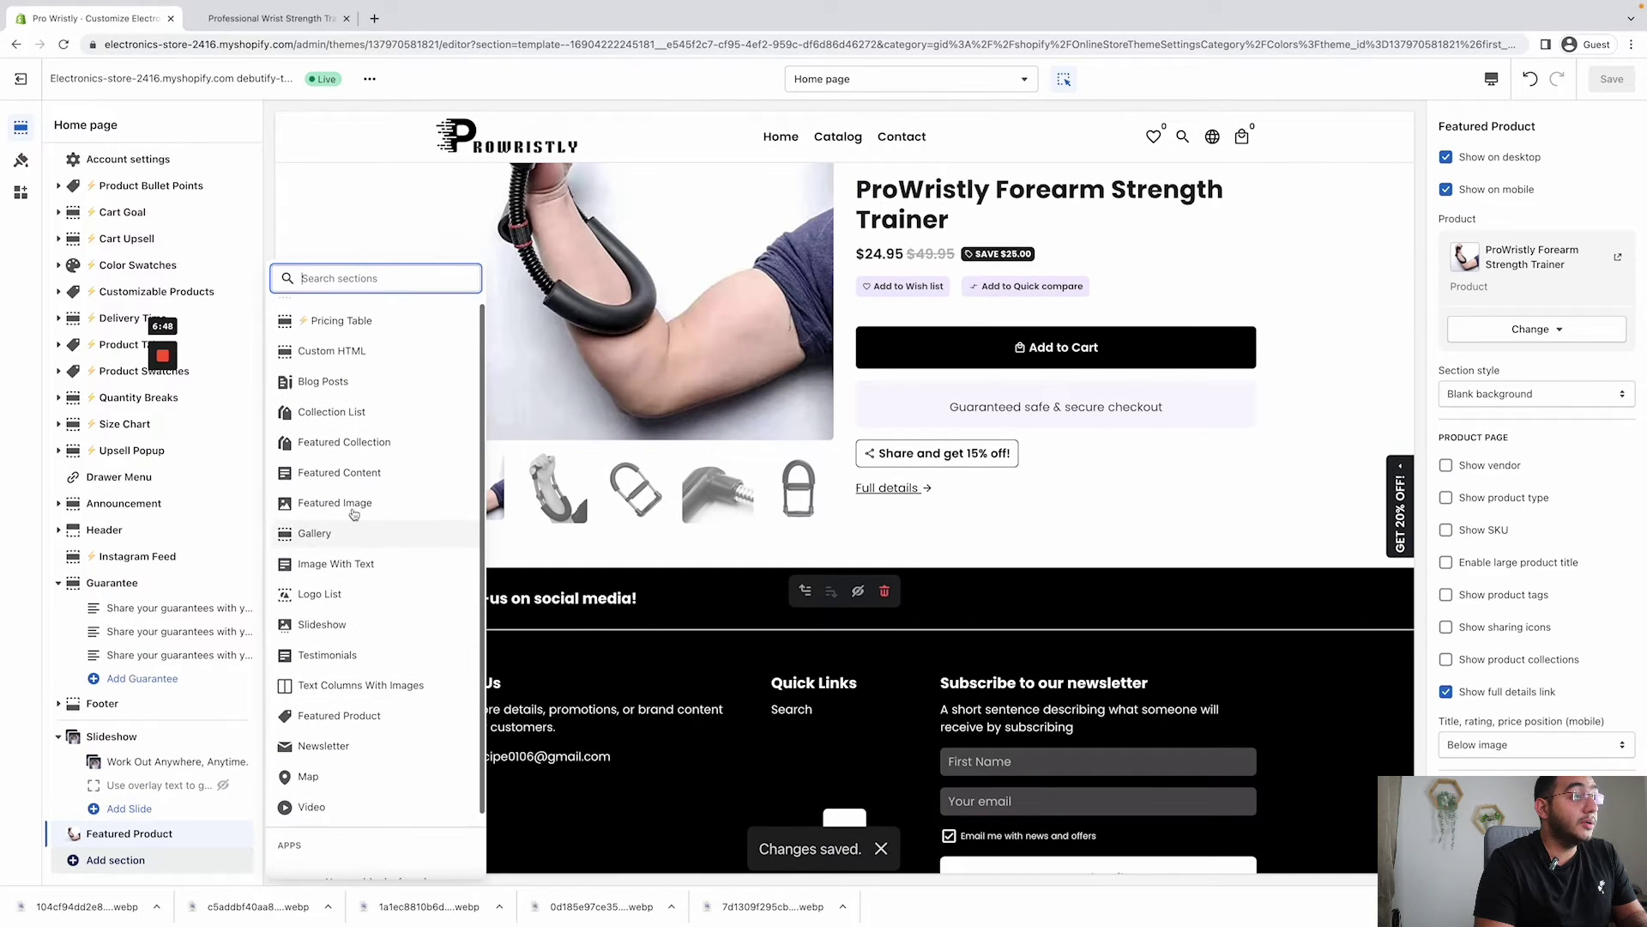
pyautogui.click(364, 451)
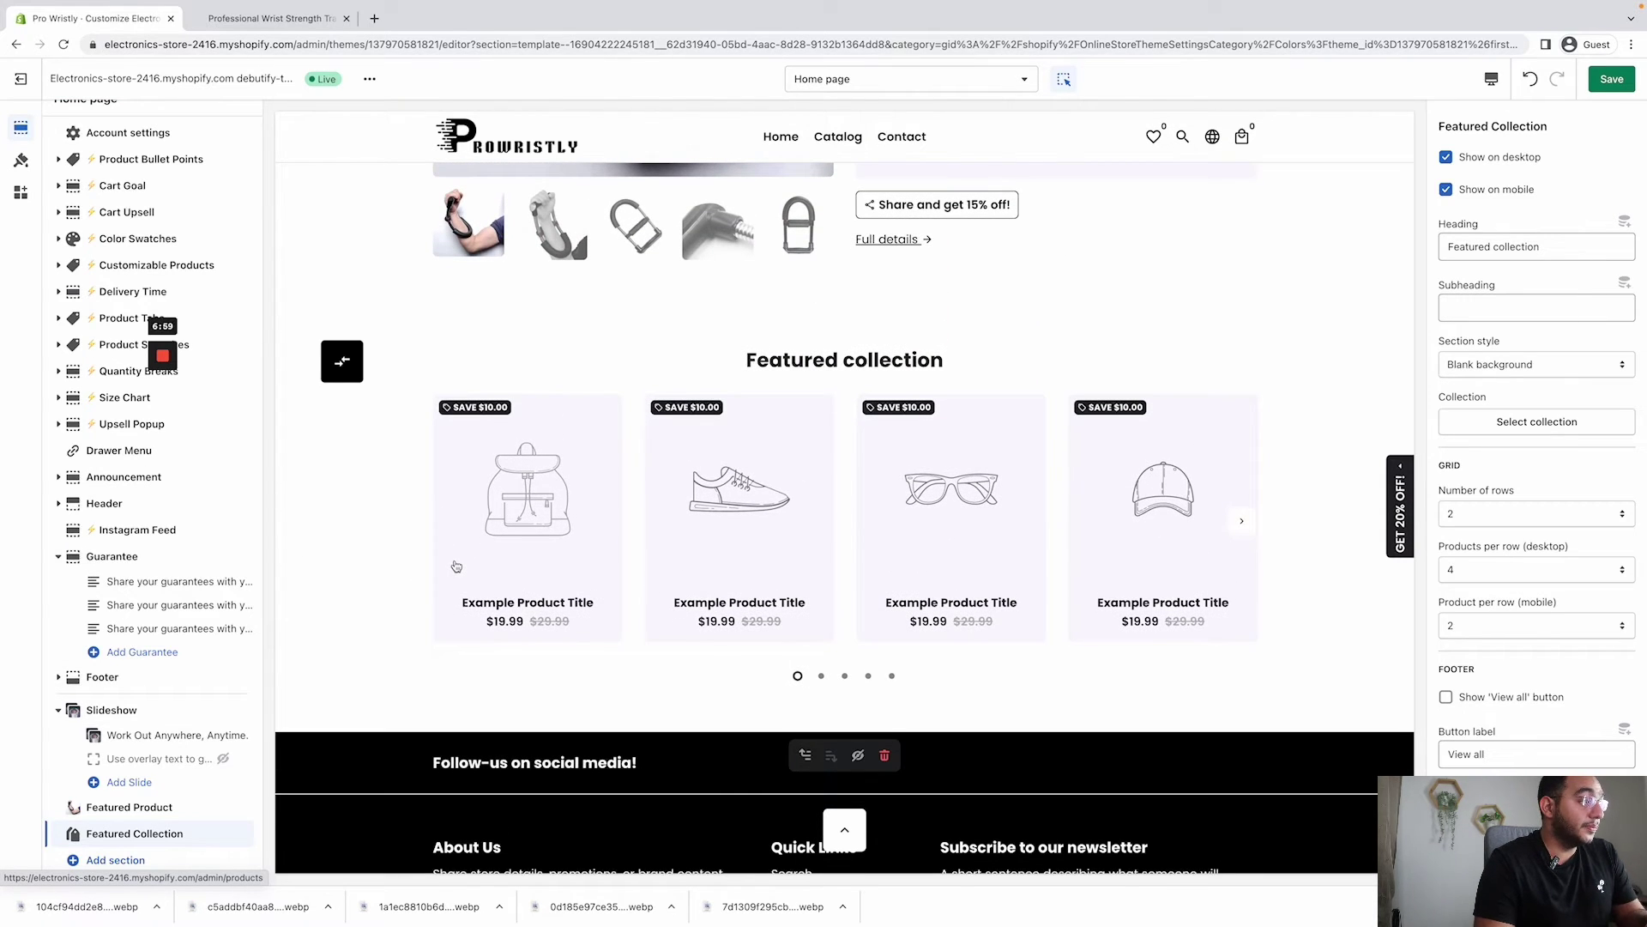
pyautogui.click(142, 857)
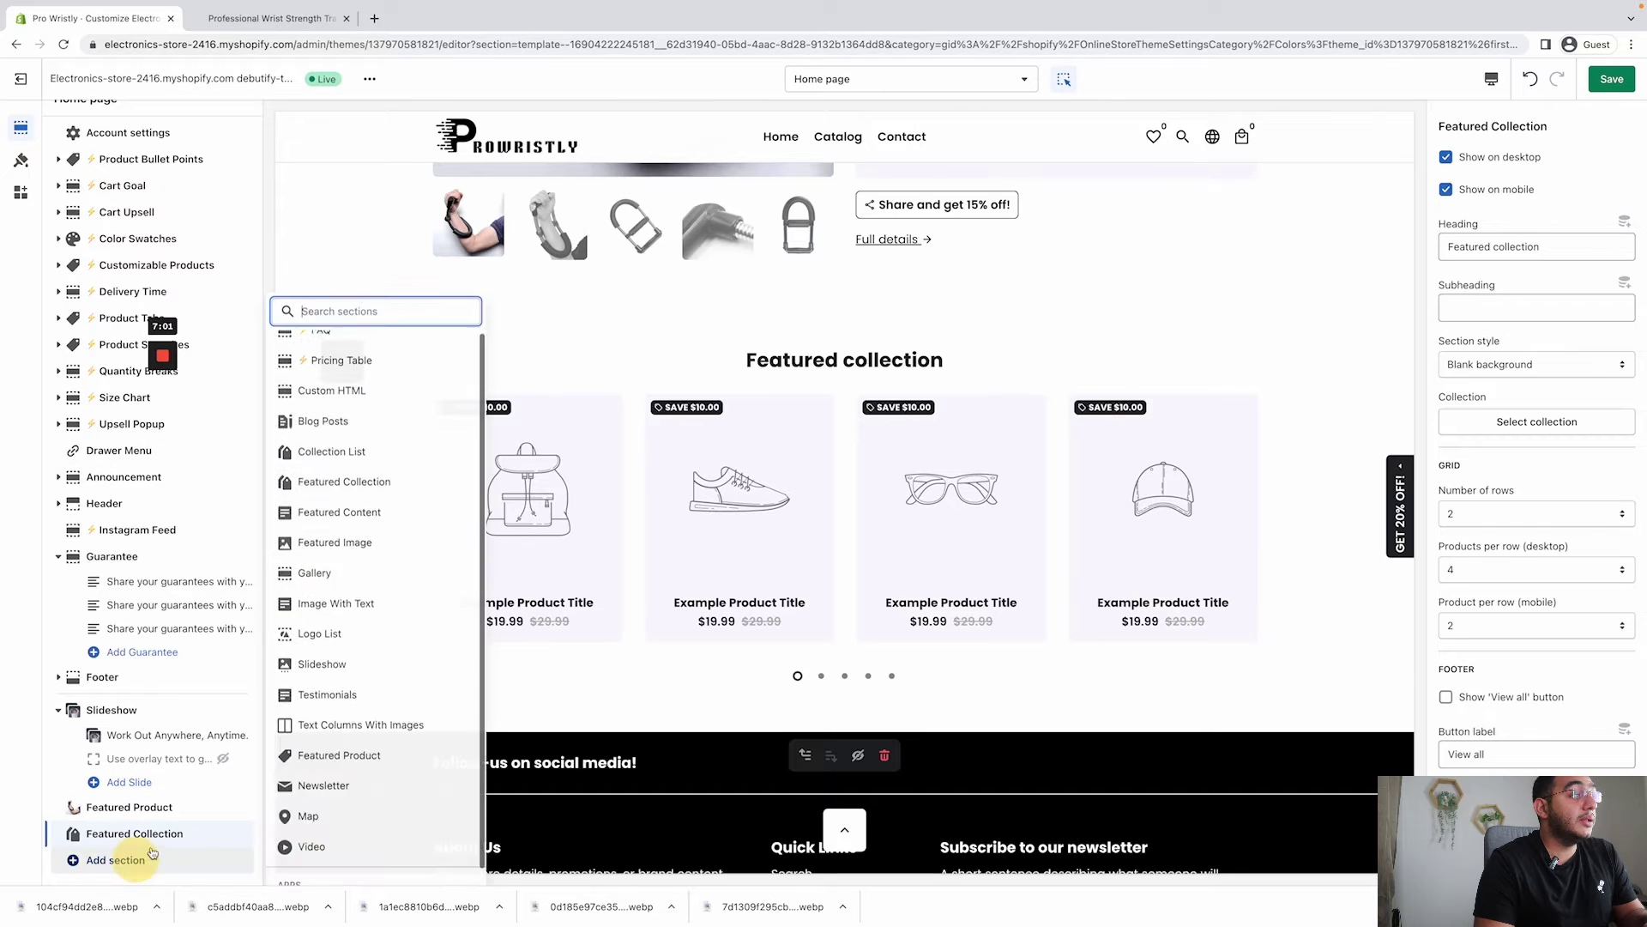
pyautogui.scroll(-1, 363, 542)
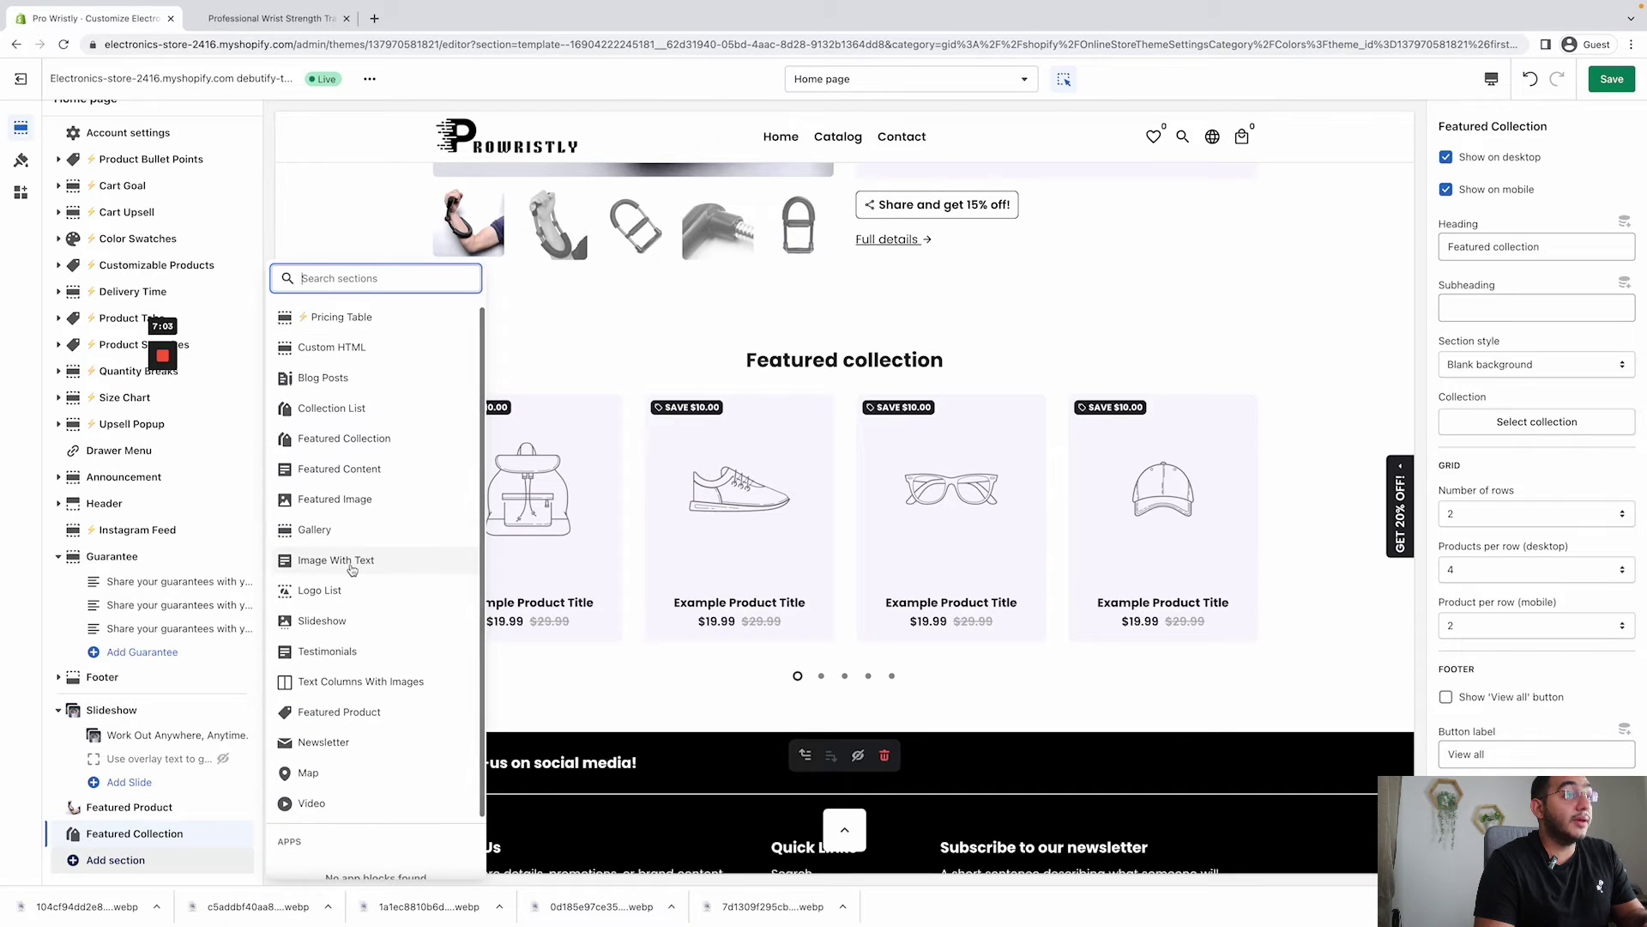
# - Add an Image With Text section using the wrist-grip products picture and heading 'WORKOUT ANYTIME, ANYWHERE'
pyautogui.click(351, 565)
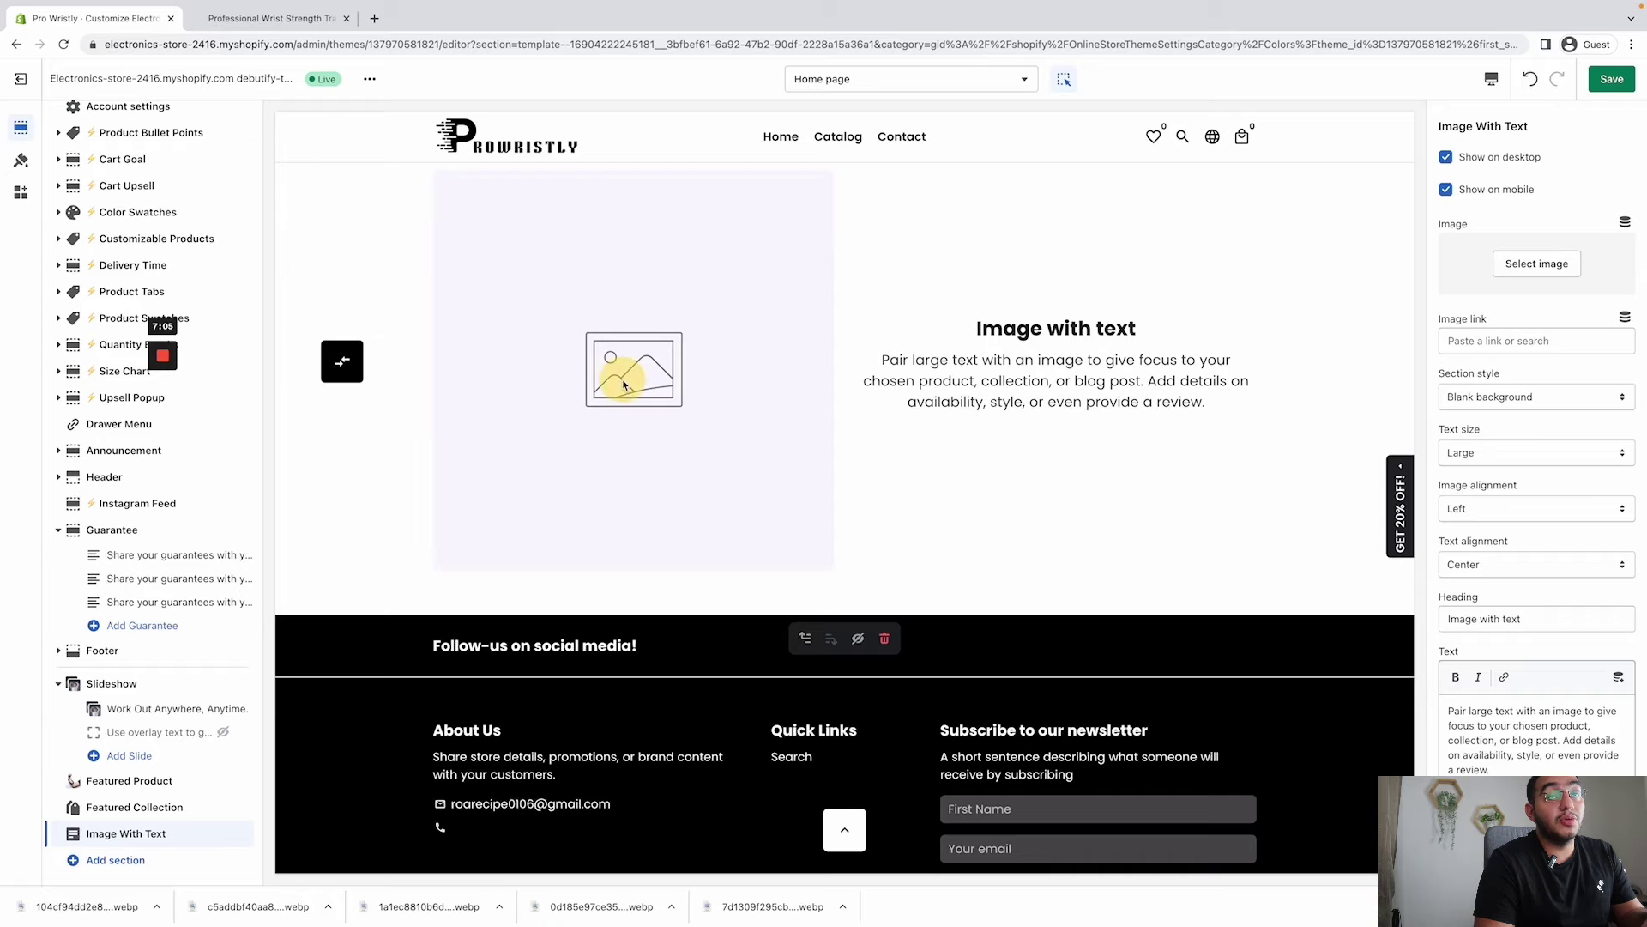
pyautogui.click(1519, 265)
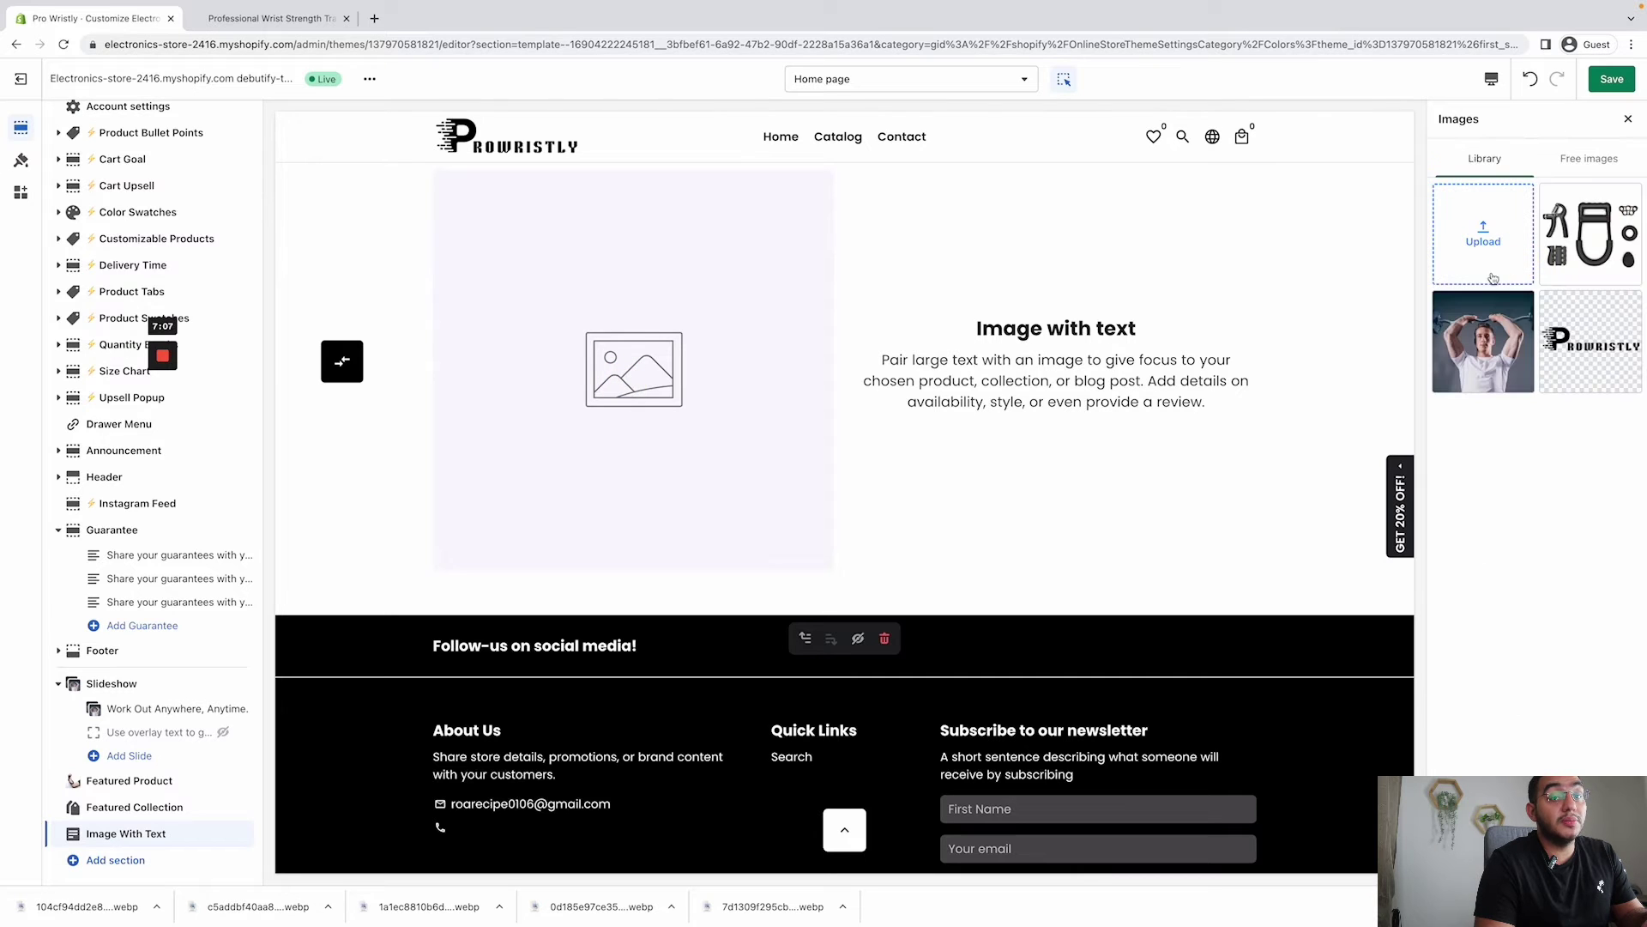
pyautogui.click(1579, 246)
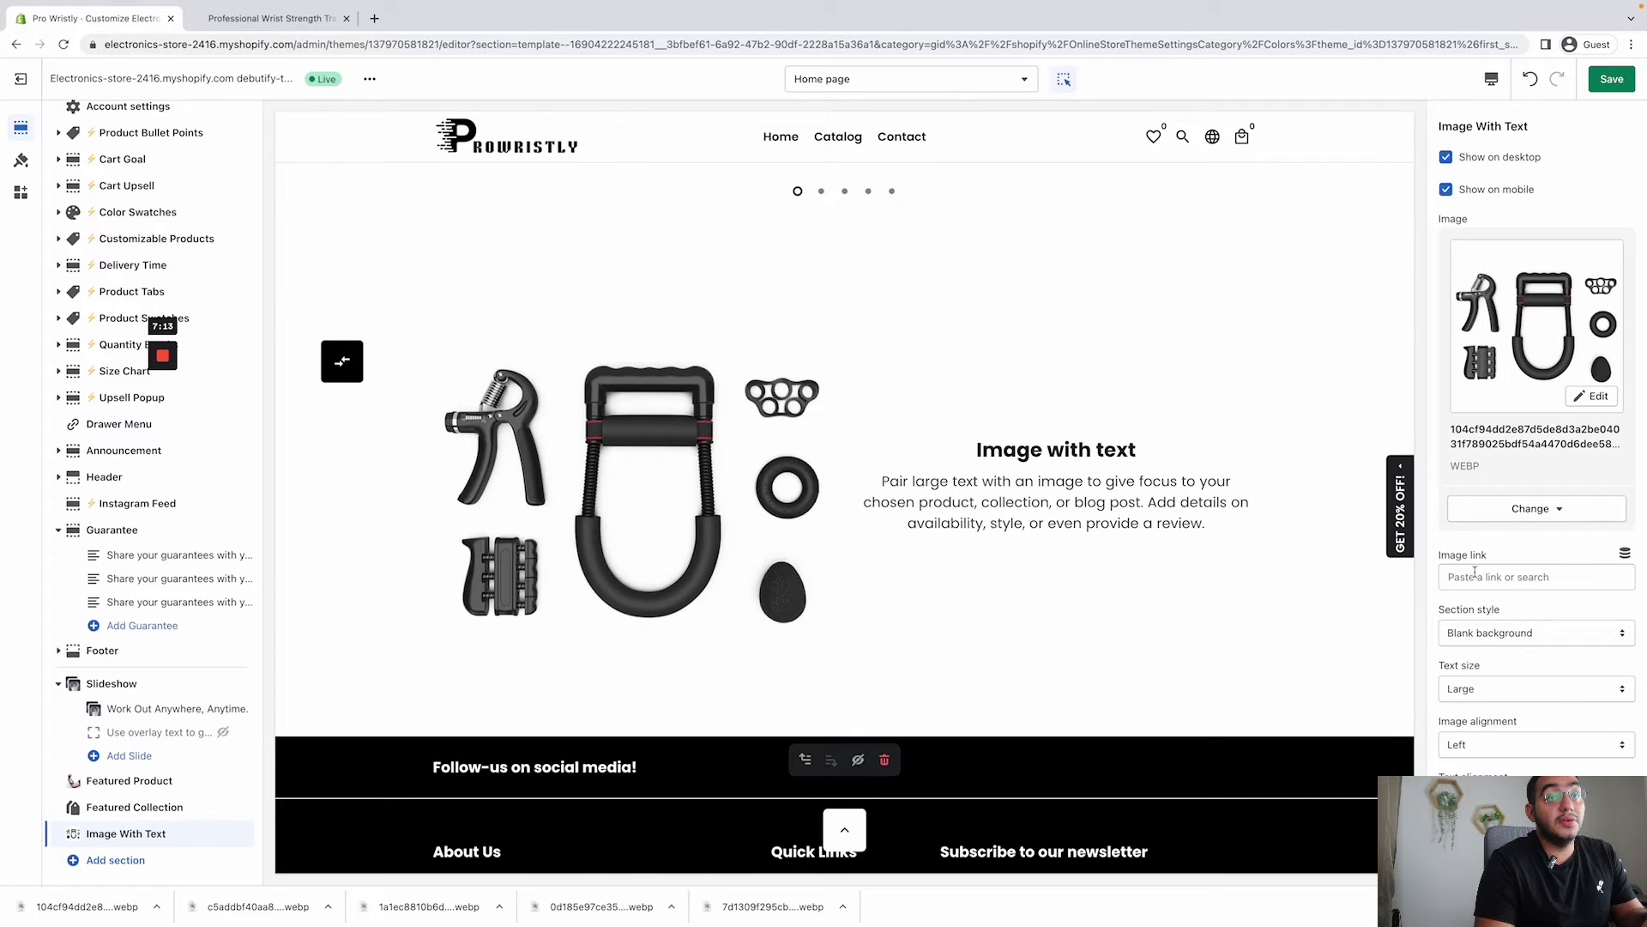
pyautogui.scroll(-4, 1481, 548)
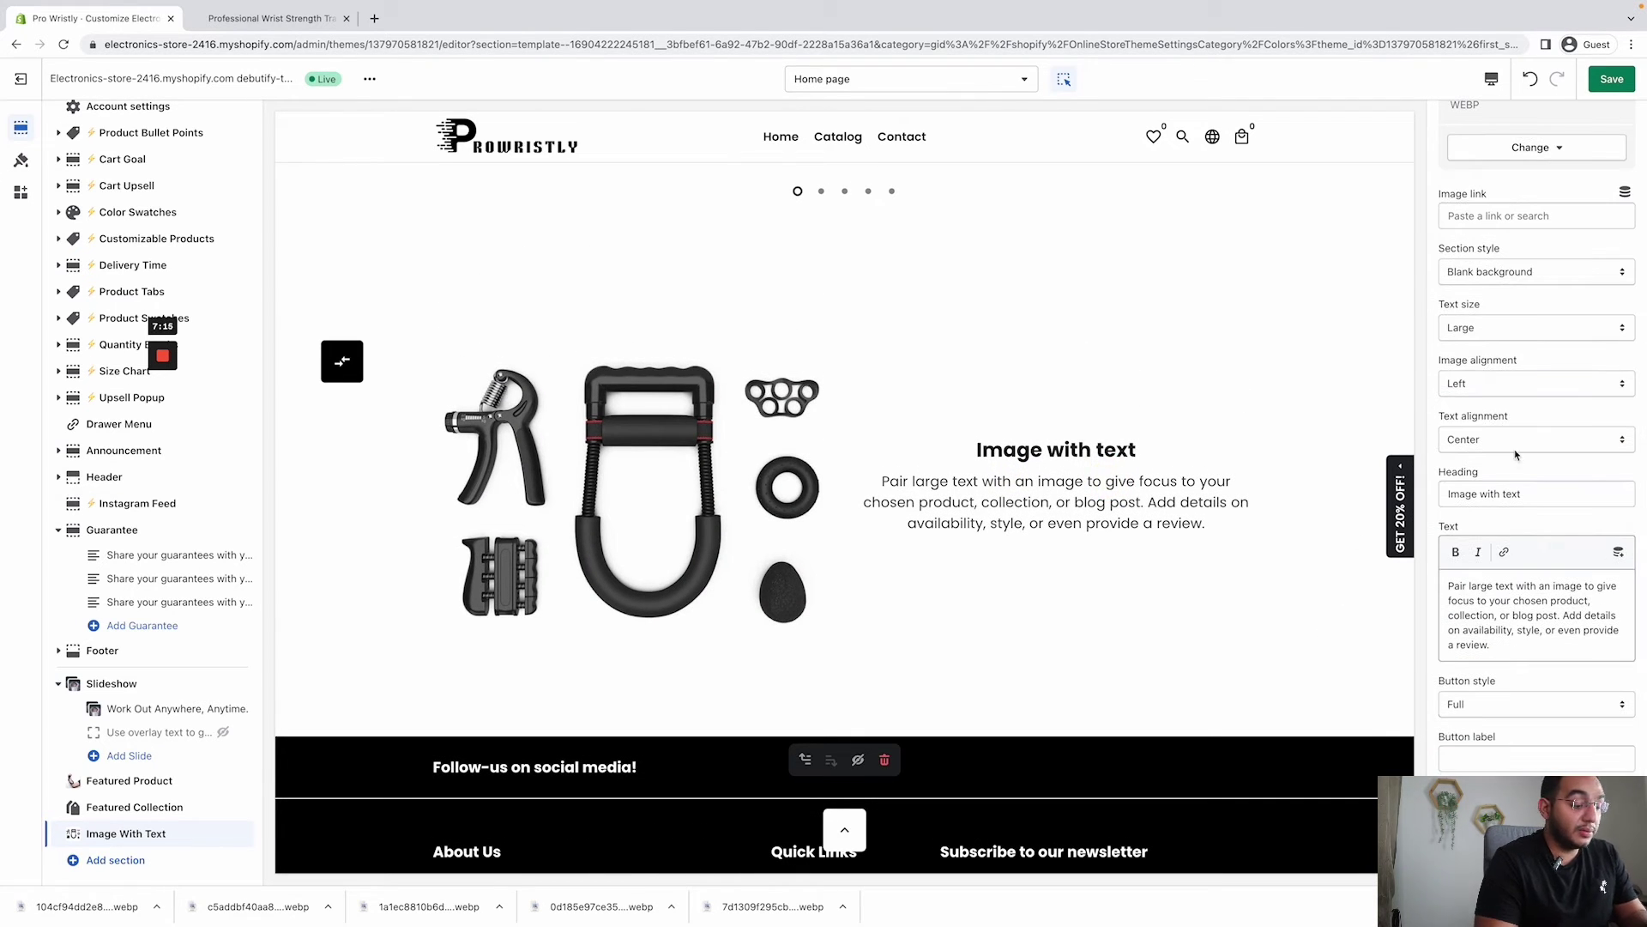
pyautogui.tripleClick(1472, 492)
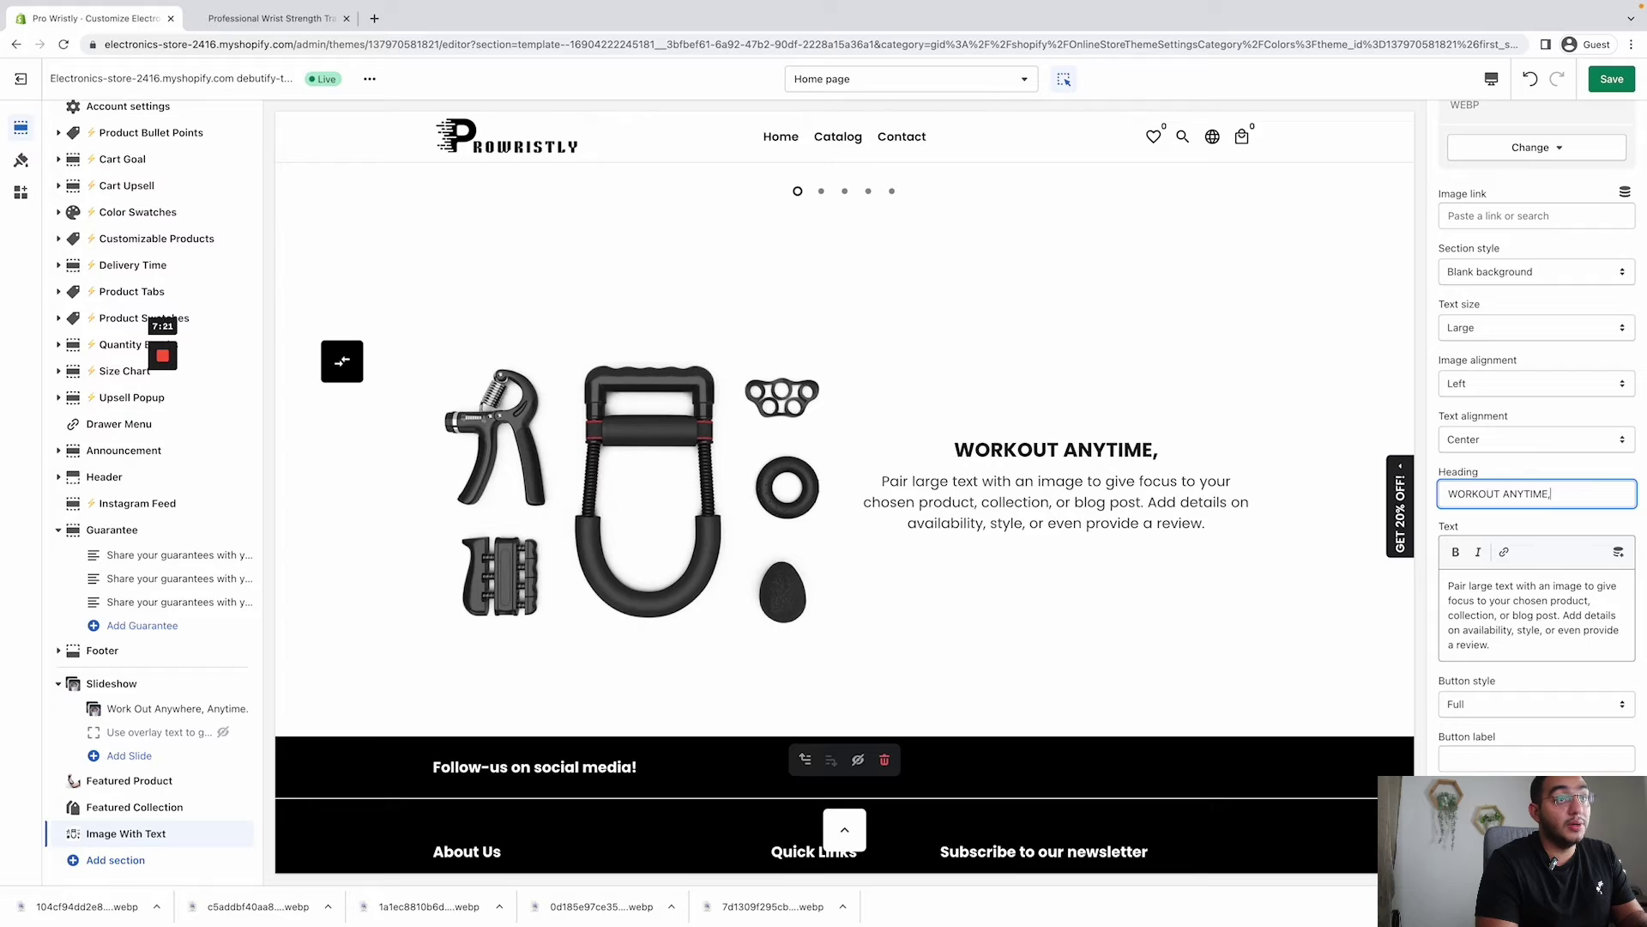
pyautogui.write('WORKOUT ANYTIME, ANYWEHRE')
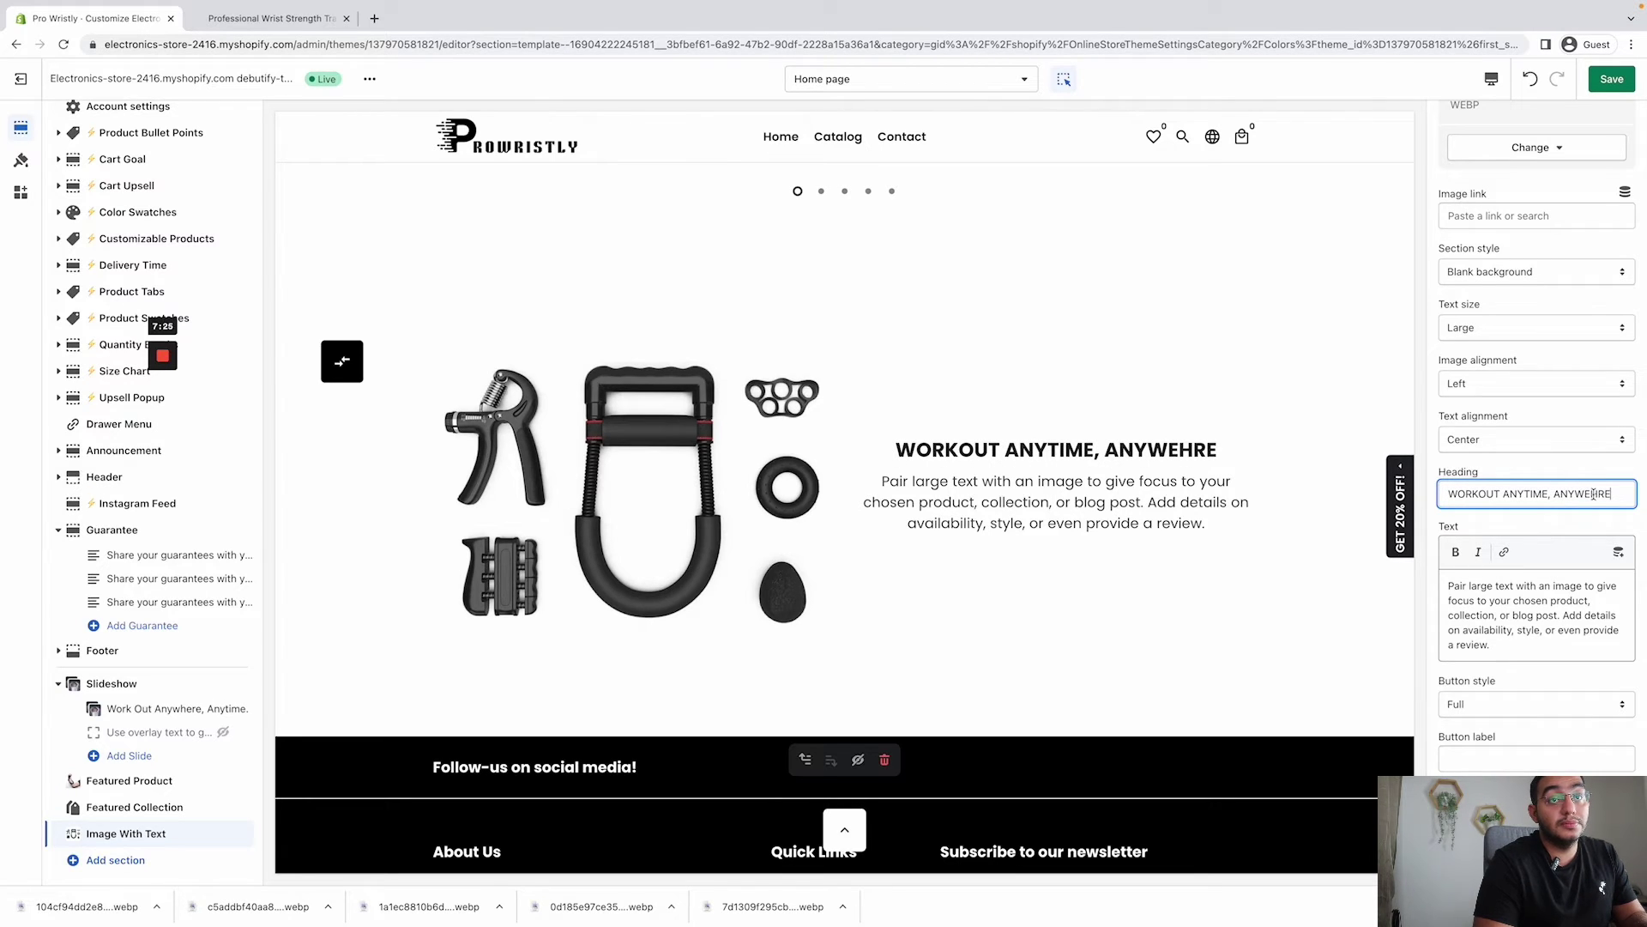
pyautogui.press('BackSpace')
pyautogui.press('BackSpace')
pyautogui.press('BackSpace')
pyautogui.press('BackSpace')
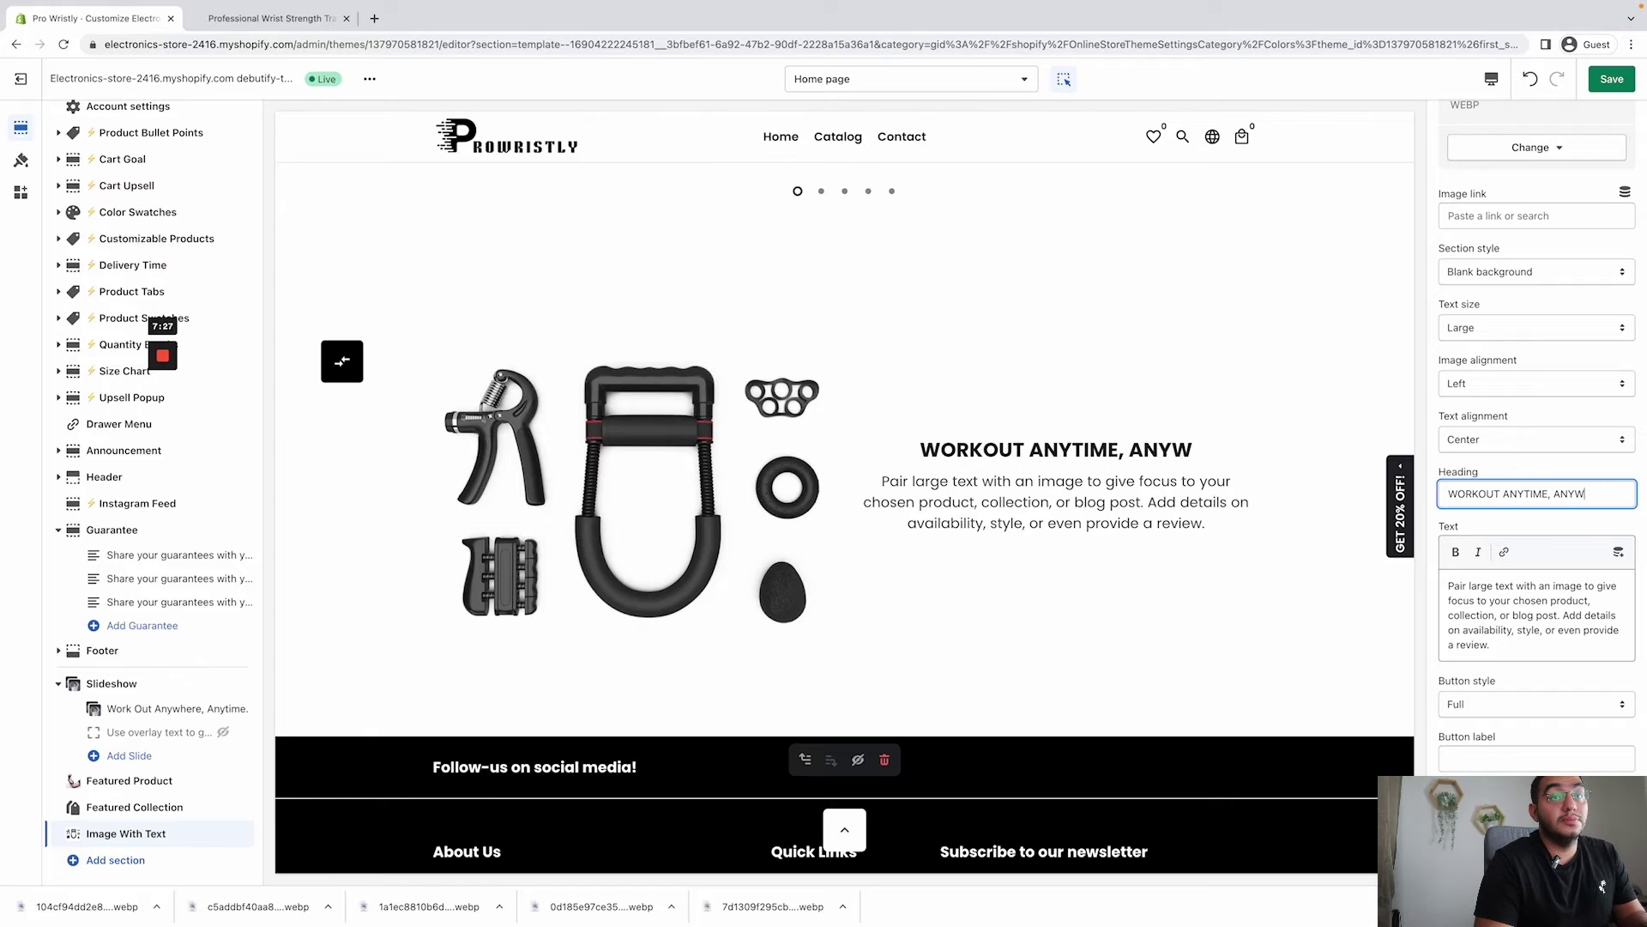
pyautogui.write('HERE')
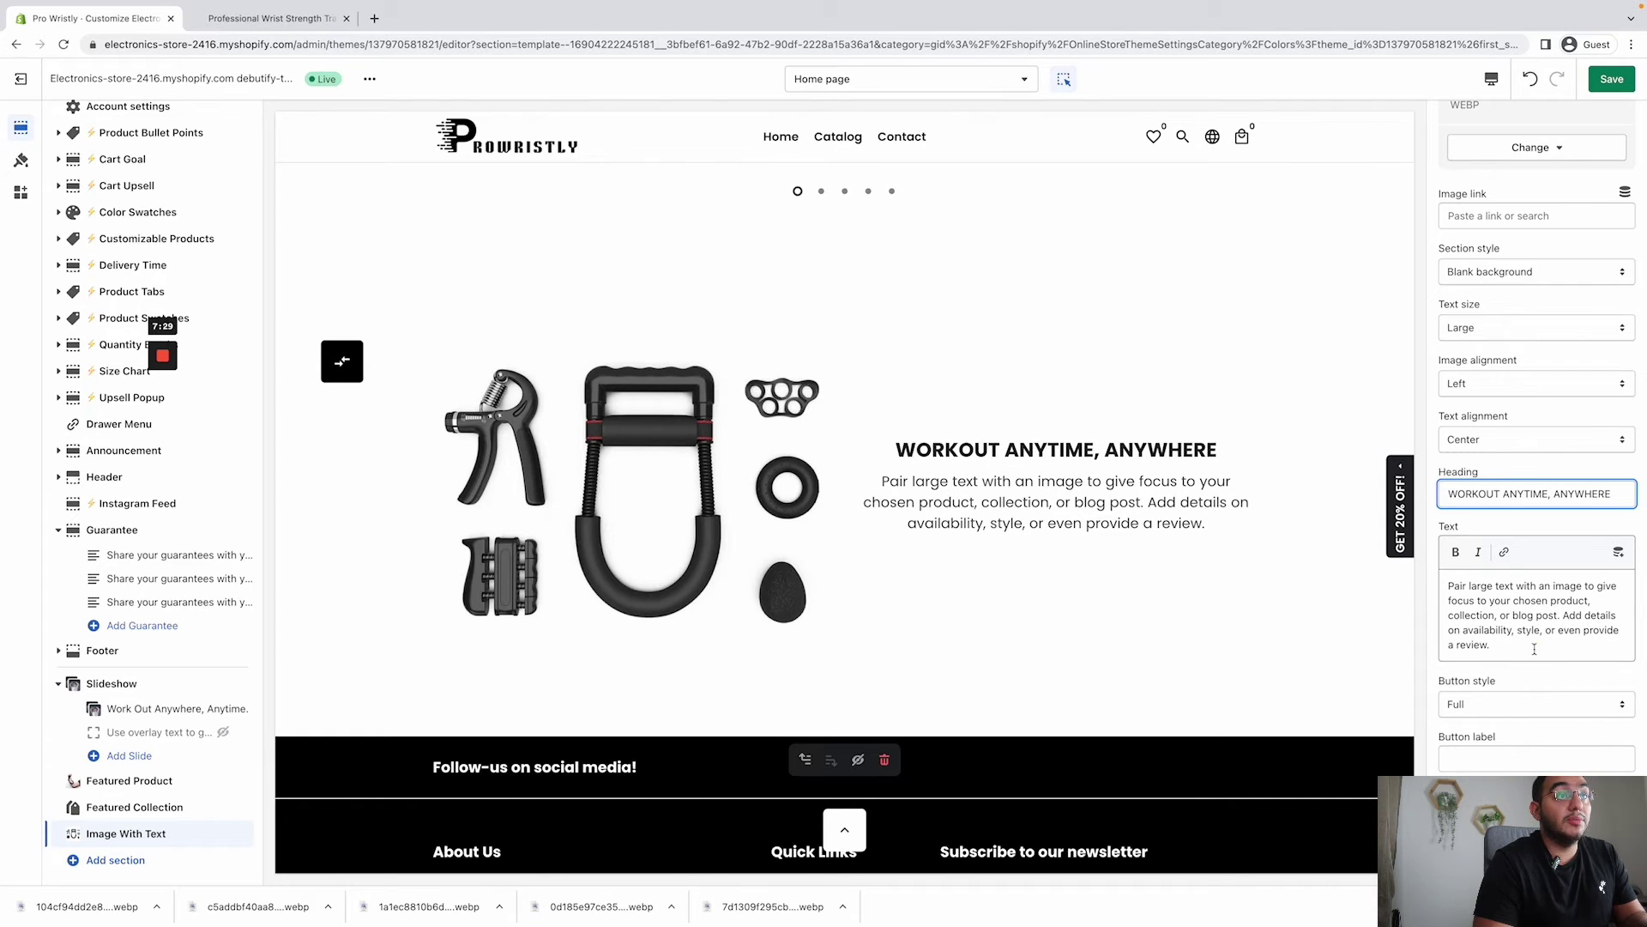
# - Replace the section's placeholder body text with 'SHOP'
pyautogui.tripleClick(1535, 649)
pyautogui.press('BackSpace')
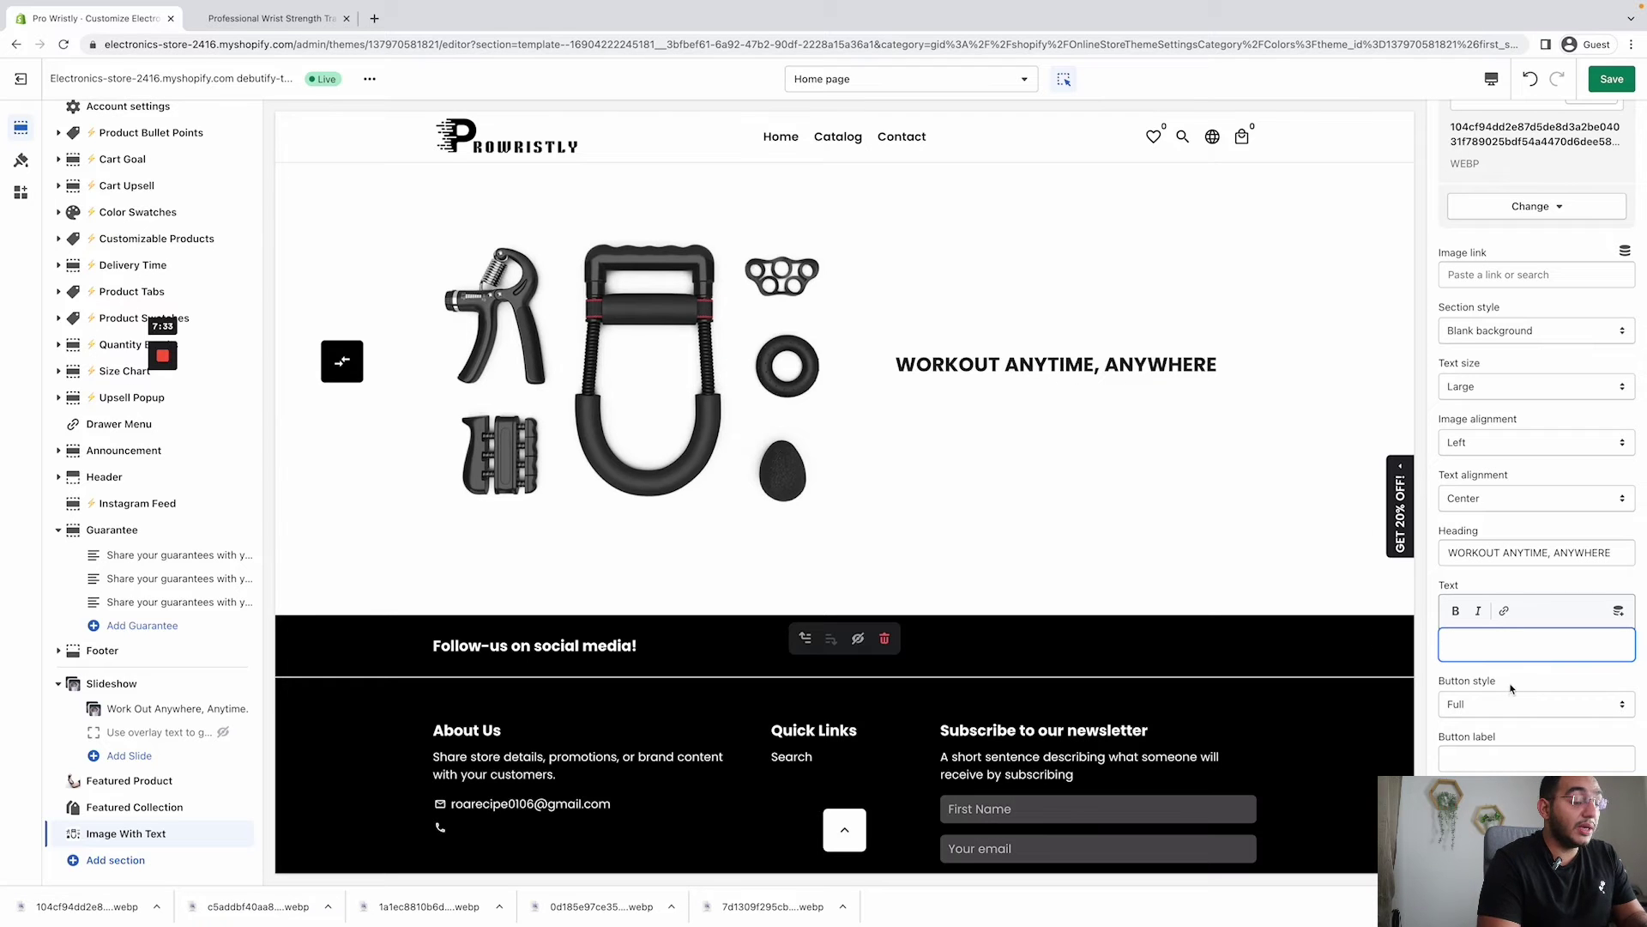
pyautogui.write('SHOP NOW')
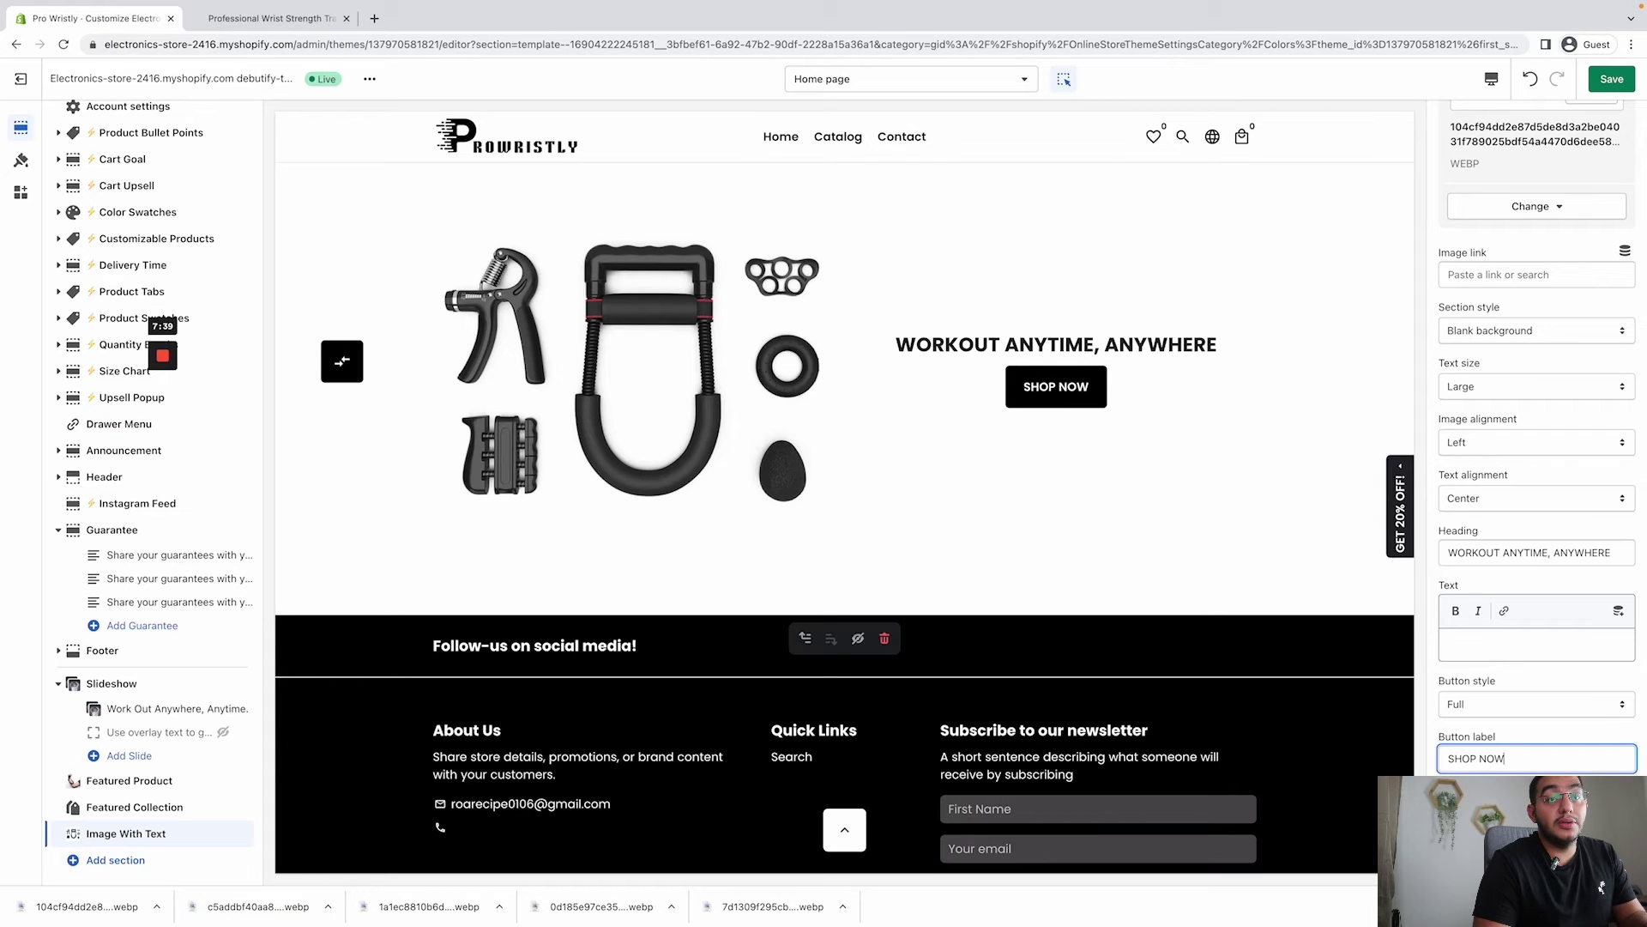
pyautogui.press('Tab')
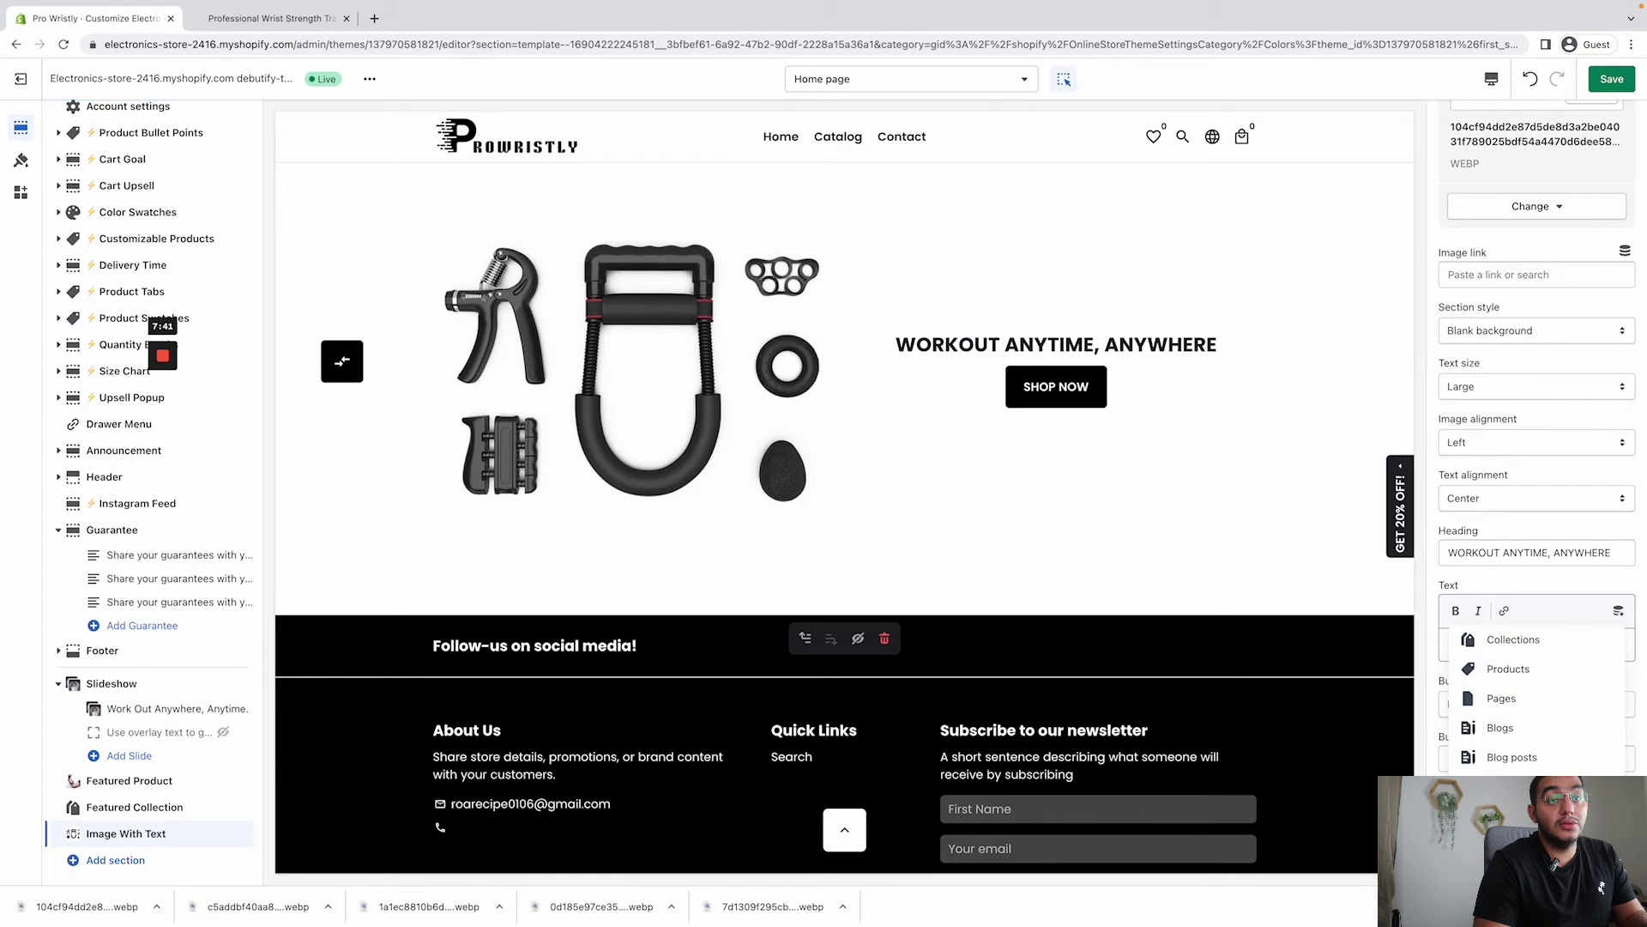
pyautogui.press('Escape')
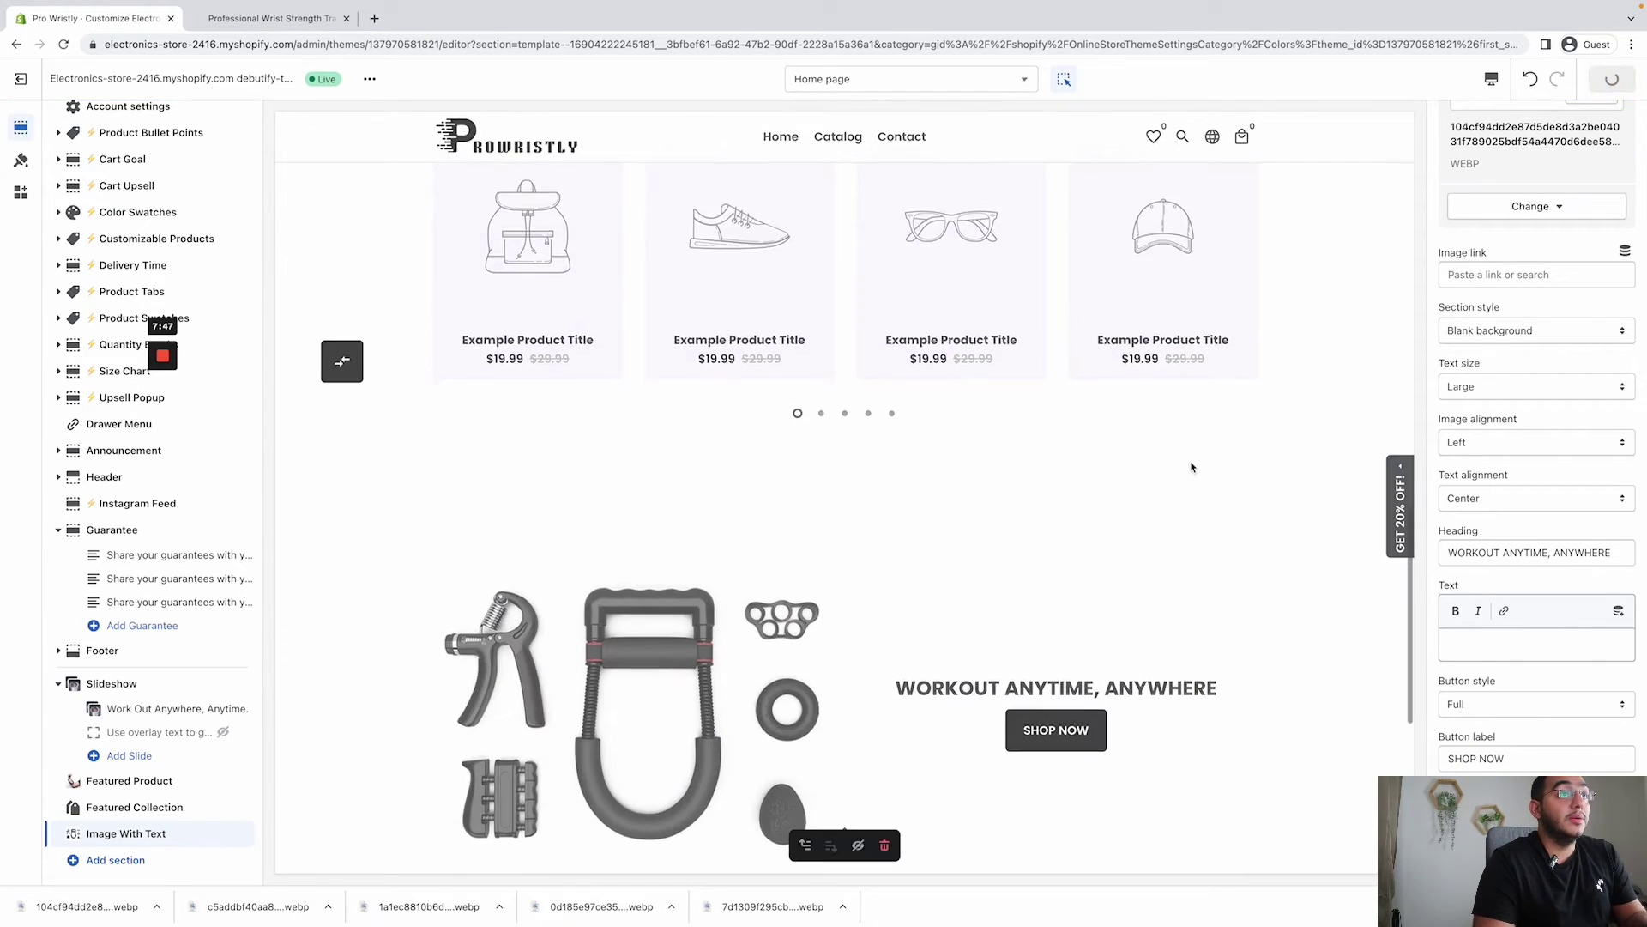
pyautogui.scroll(-4, 1190, 463)
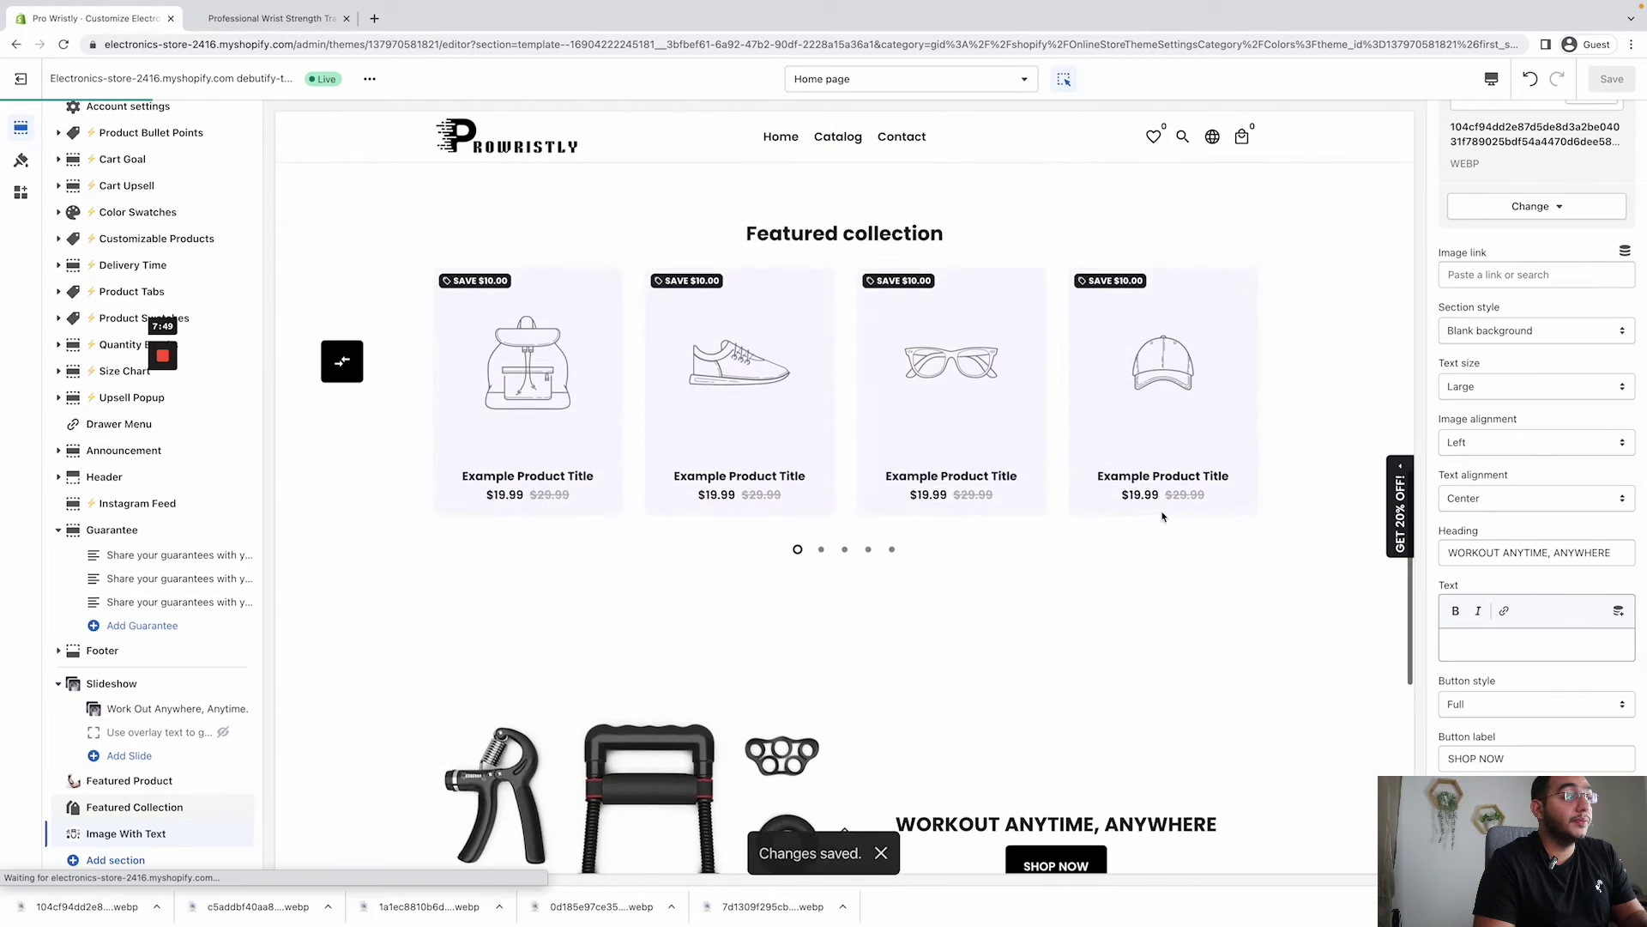
pyautogui.scroll(-1, 1154, 525)
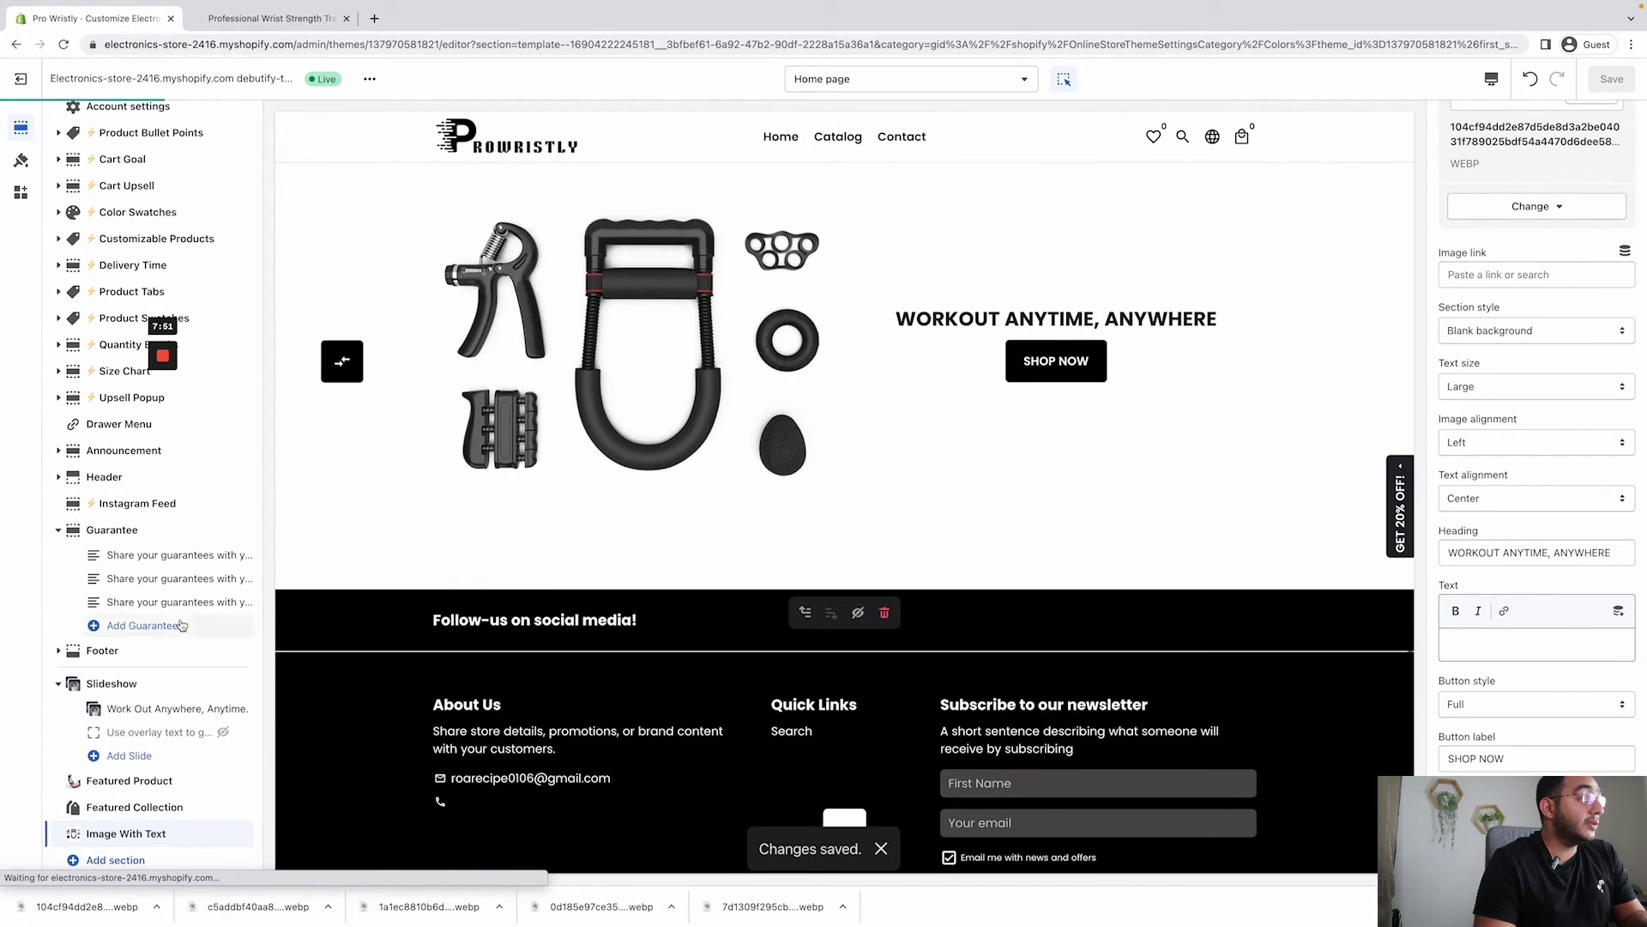
# - Insert a Gallery section with four placeholder images under the Image With Text banner and check its position
pyautogui.click(202, 861)
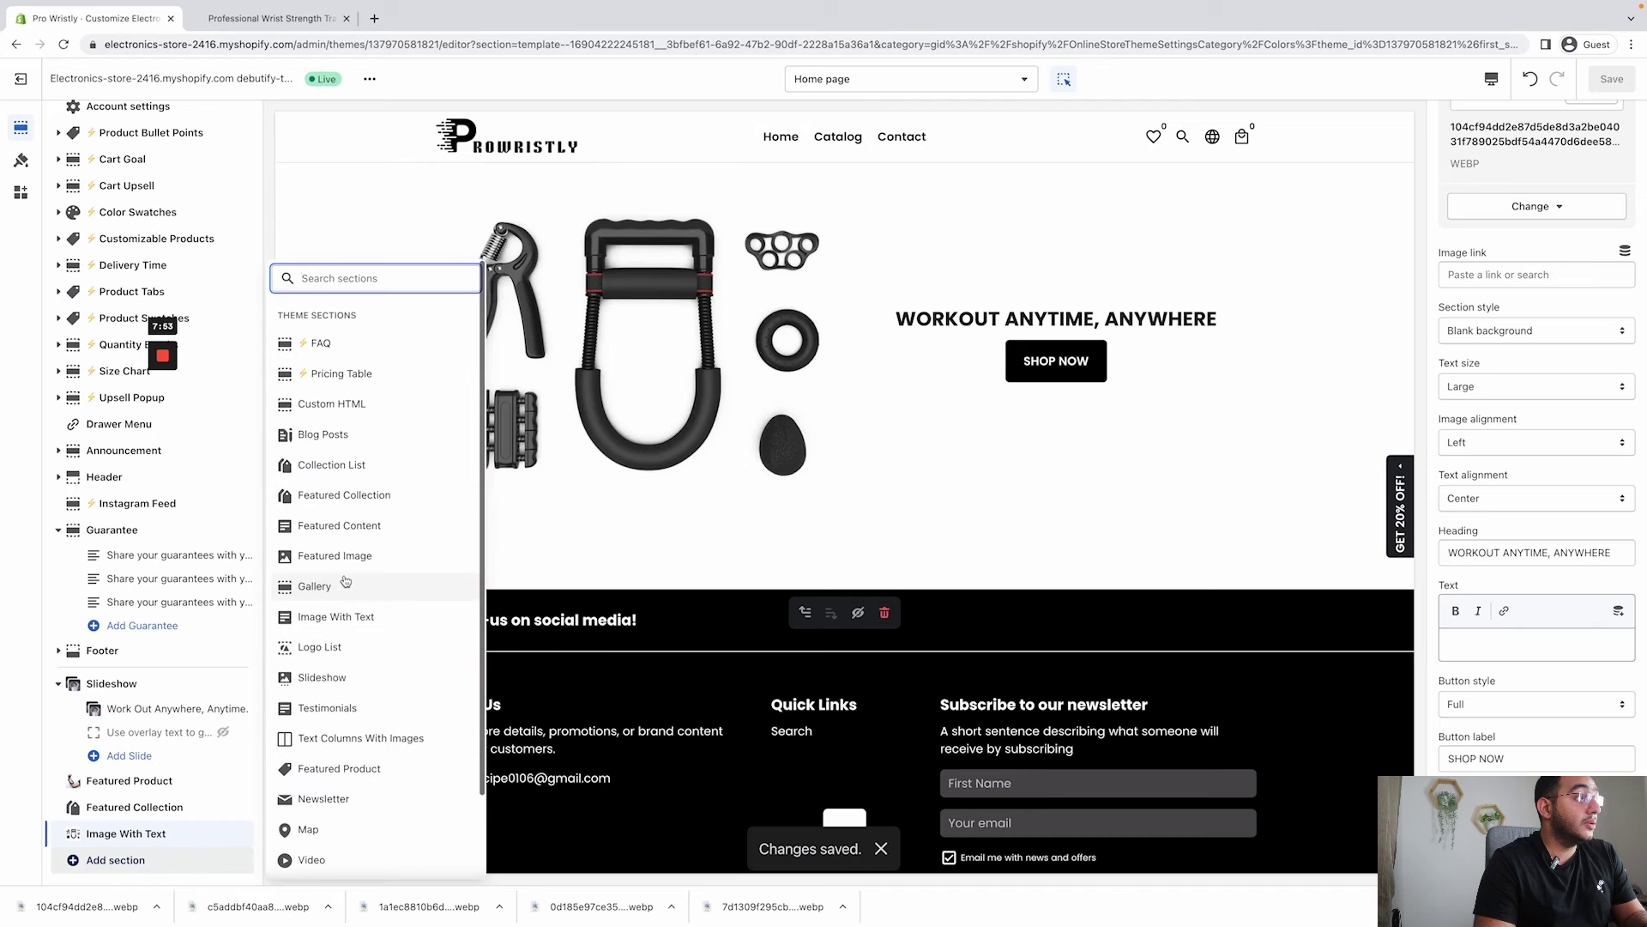
pyautogui.scroll(-3, 356, 568)
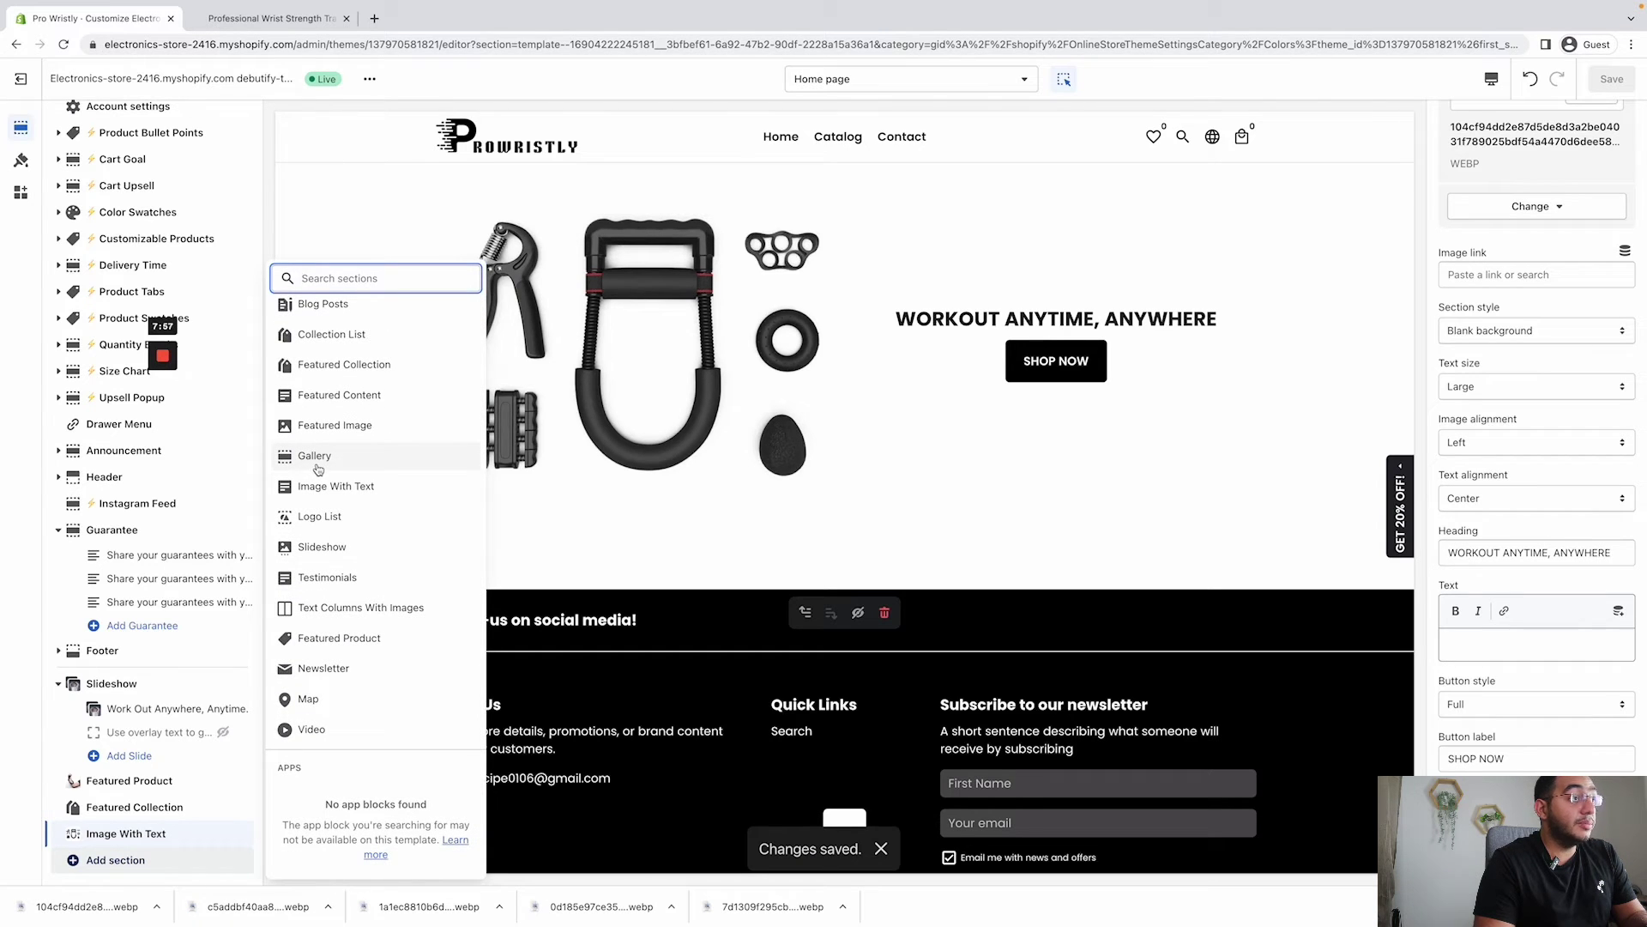
pyautogui.click(316, 455)
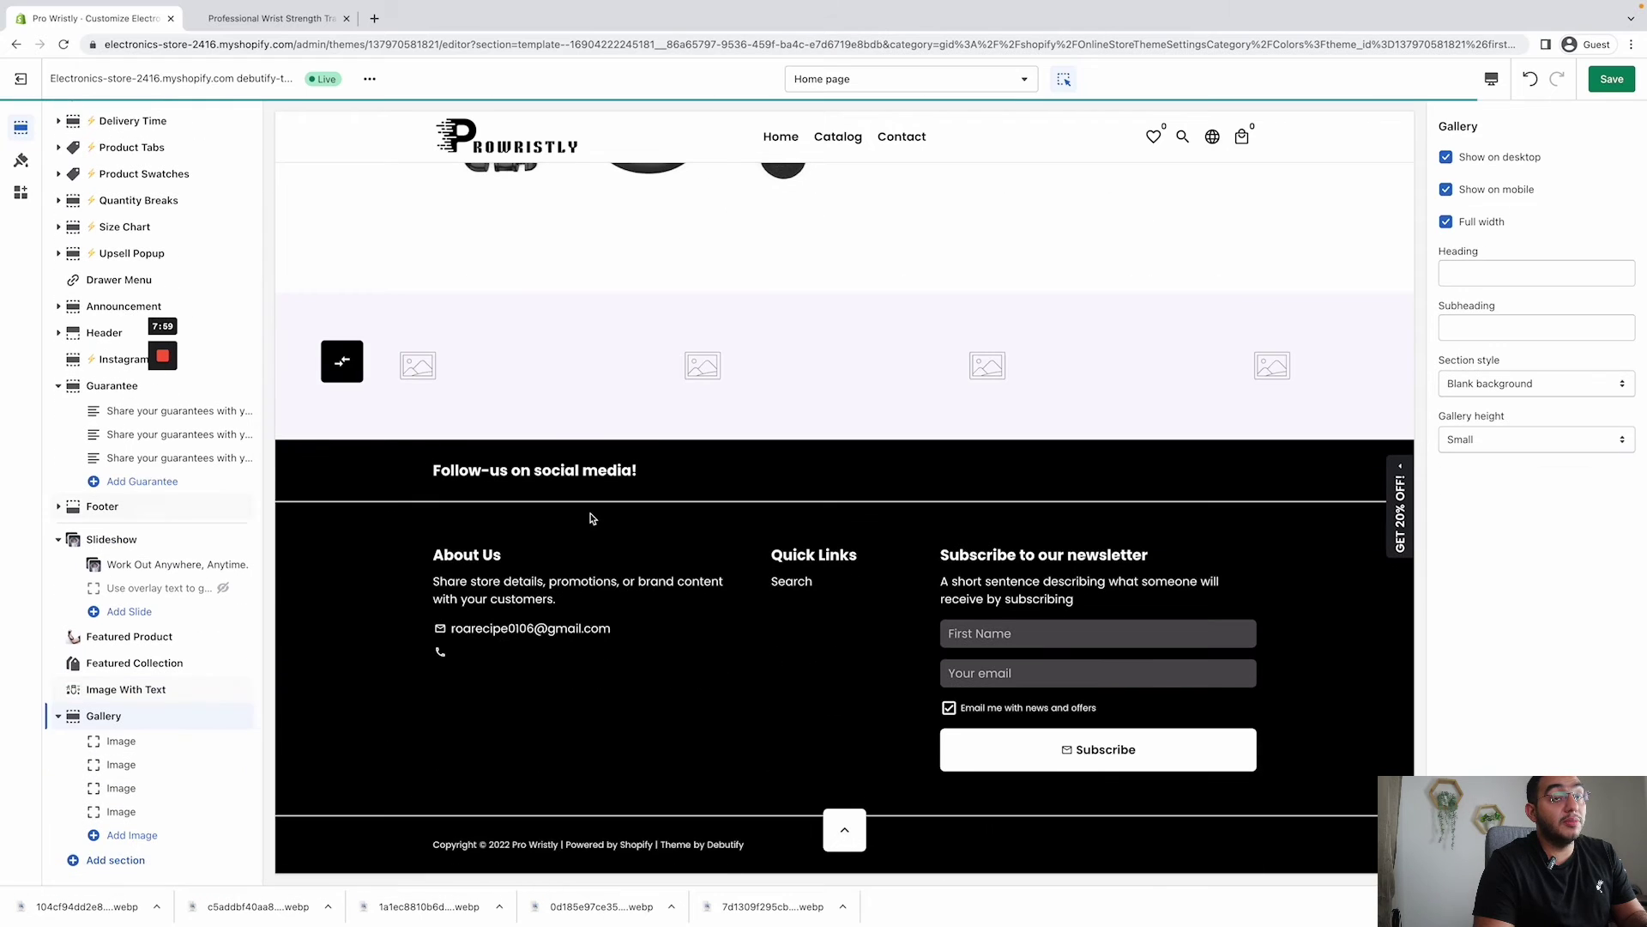
pyautogui.scroll(15, 1000, 380)
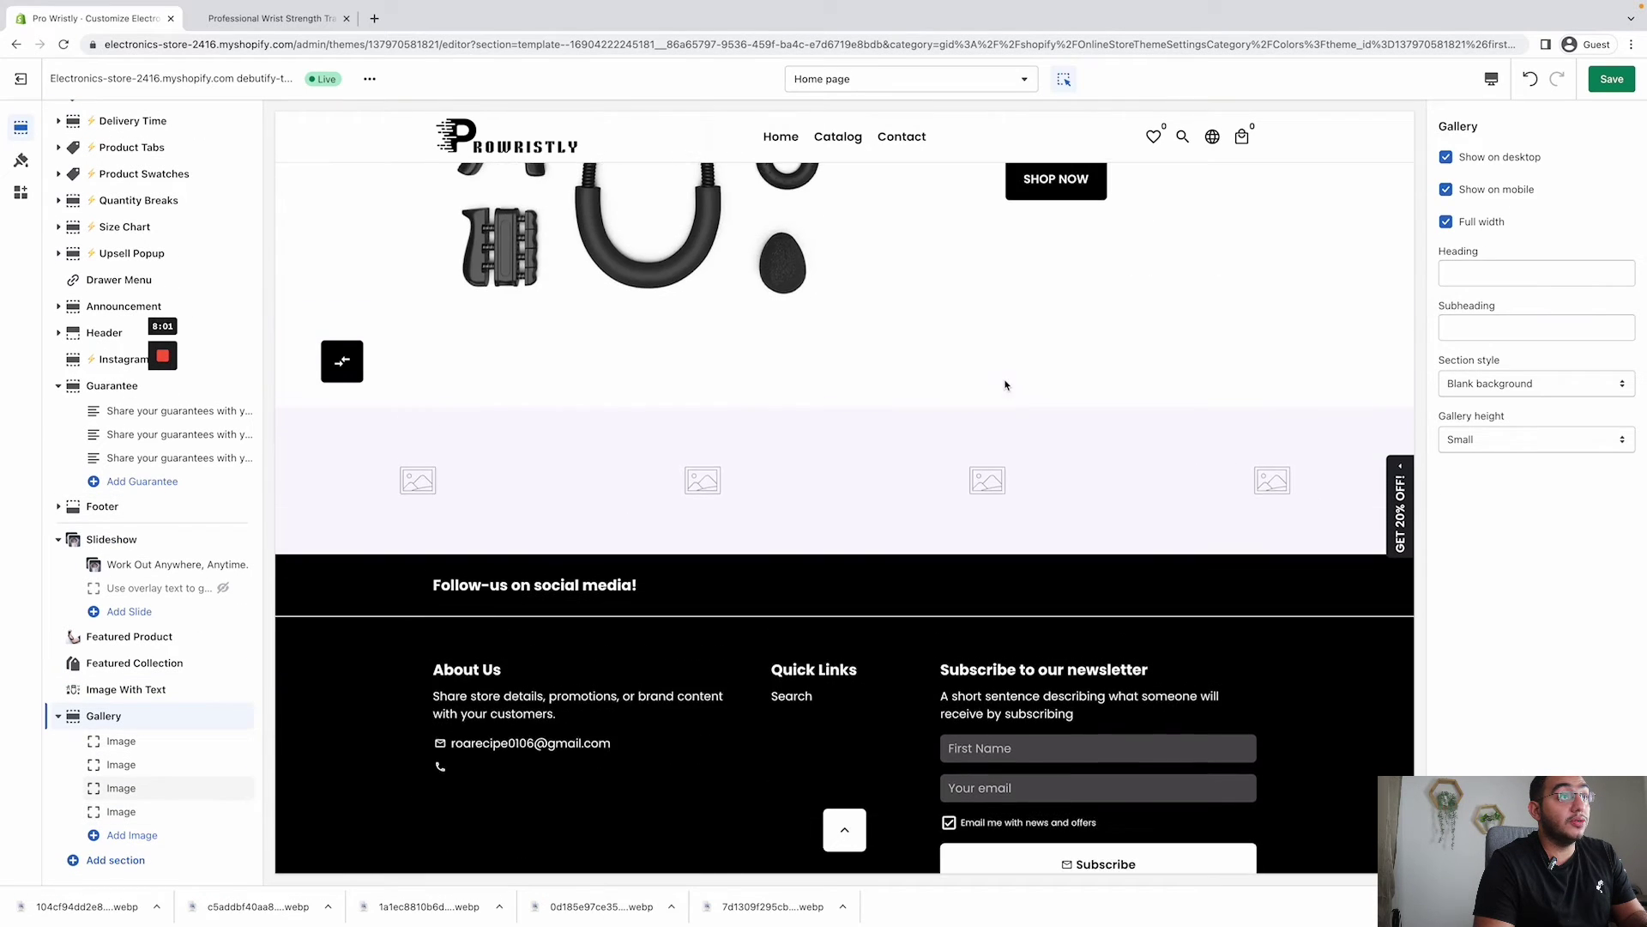
pyautogui.scroll(-10, 961, 412)
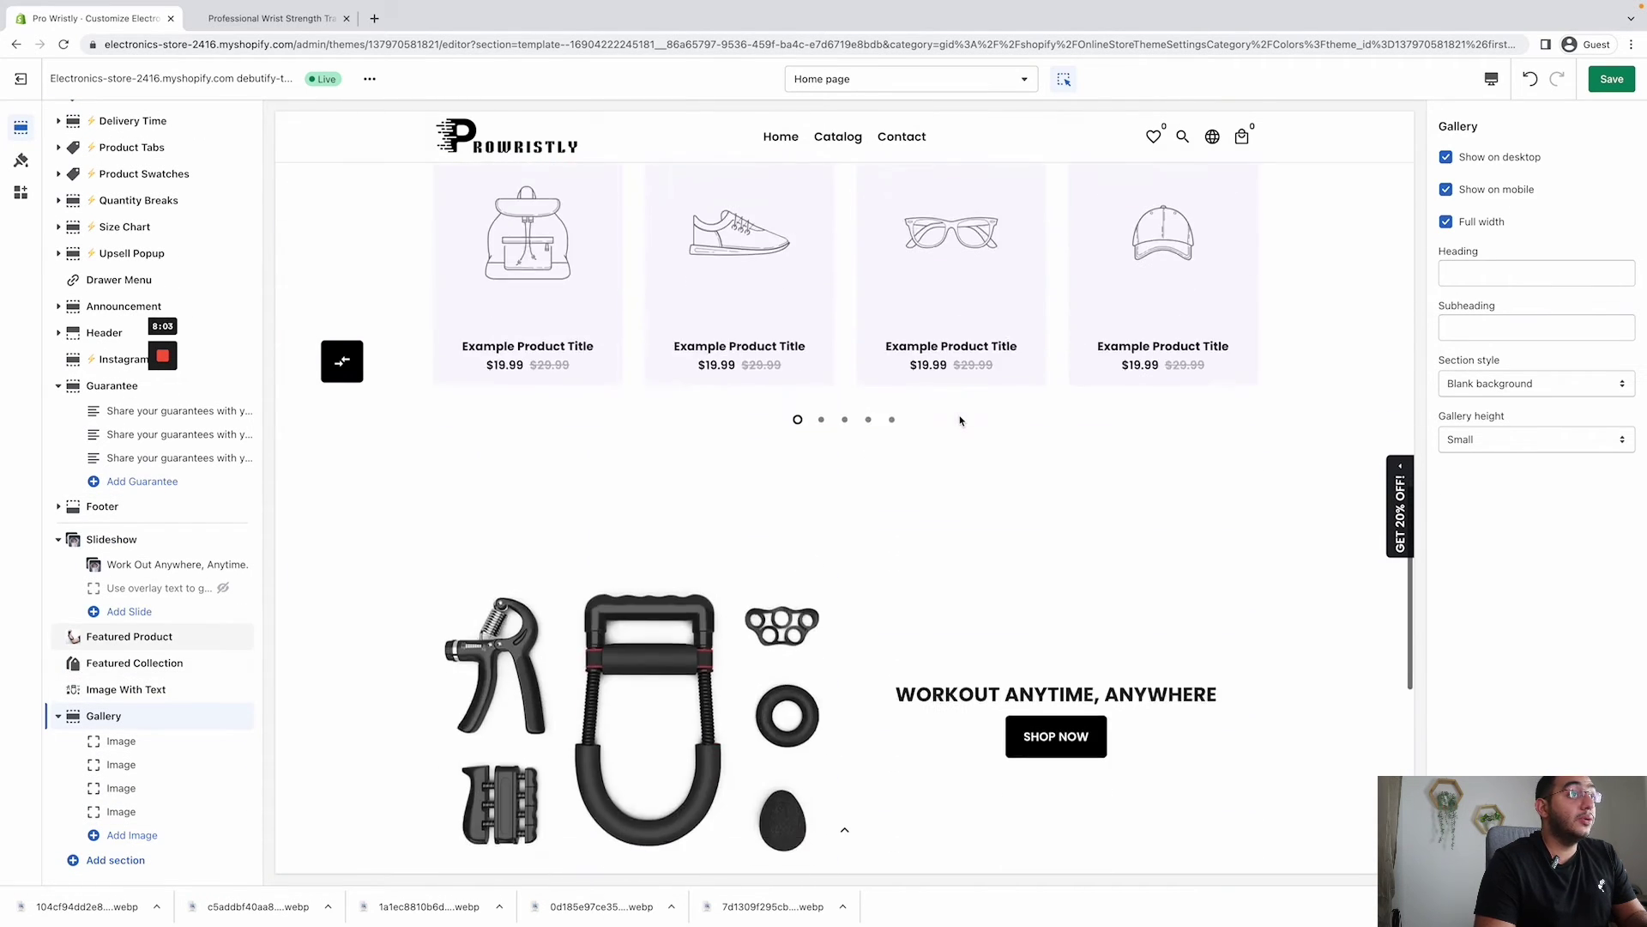
pyautogui.scroll(10, 933, 419)
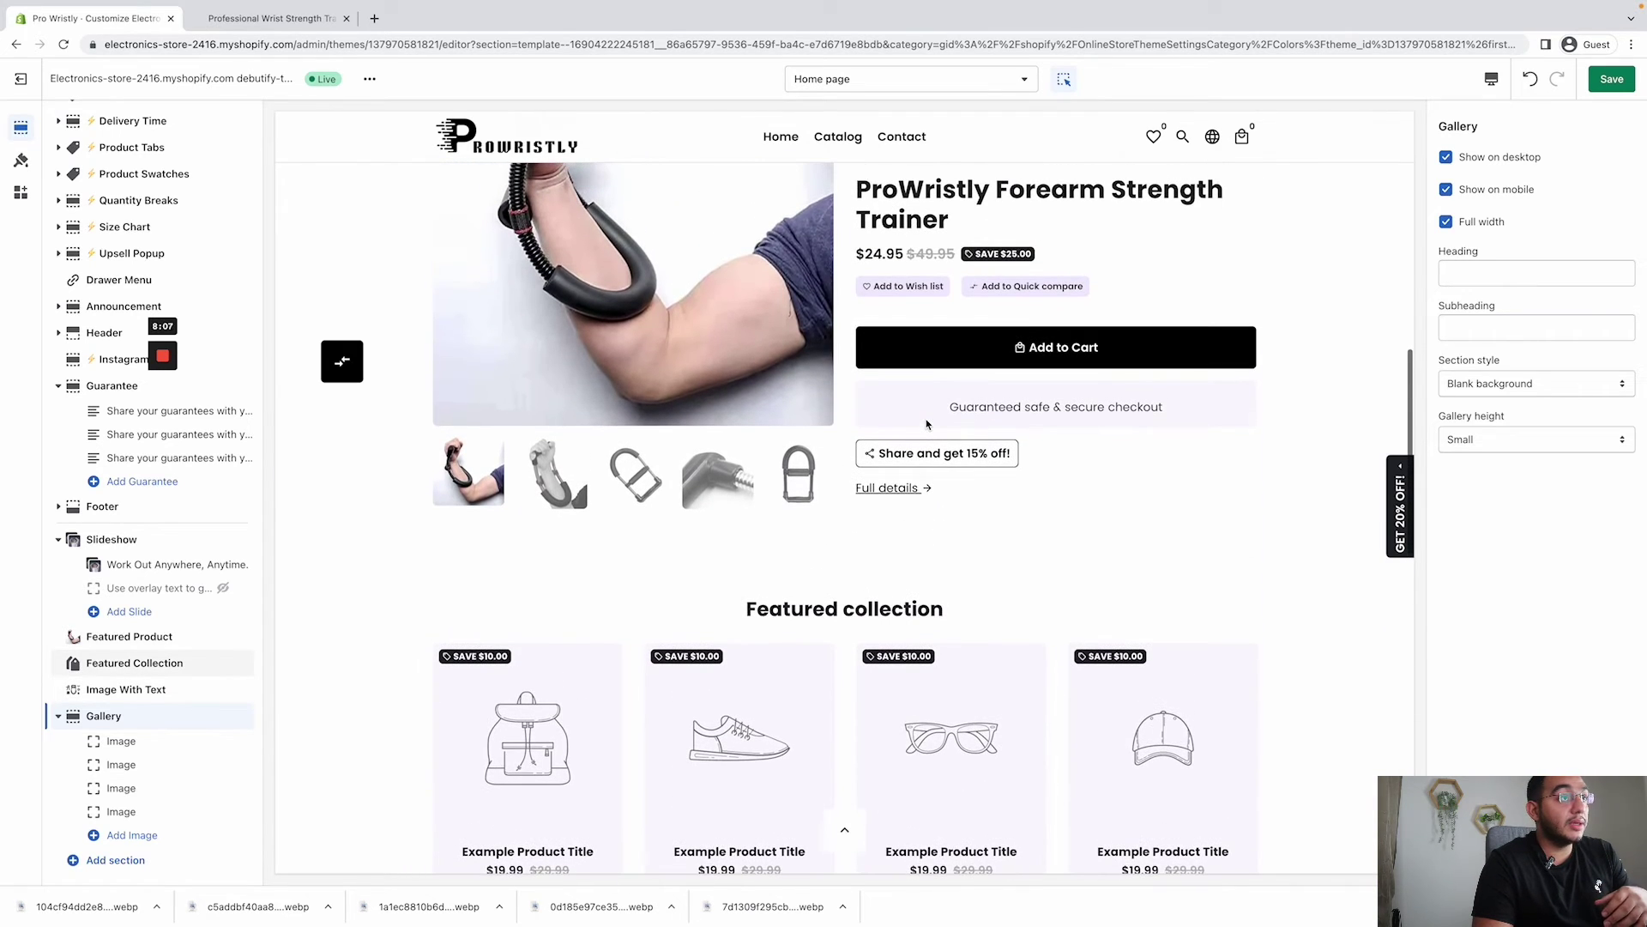
pyautogui.scroll(-8, 925, 444)
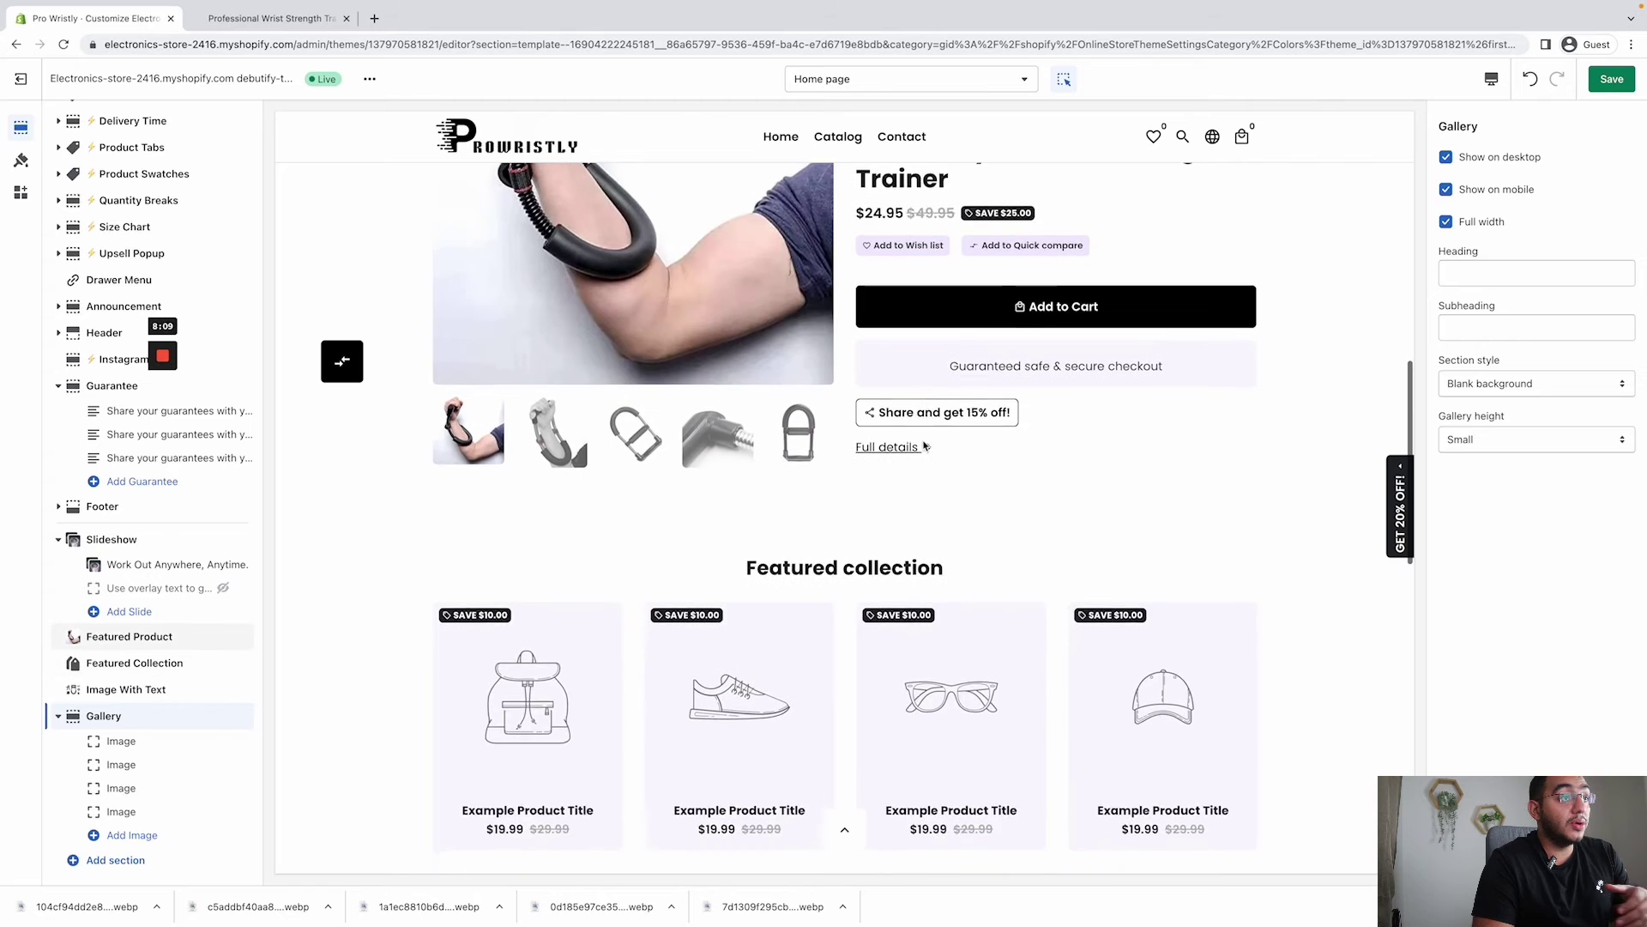
pyautogui.scroll(-4, 918, 445)
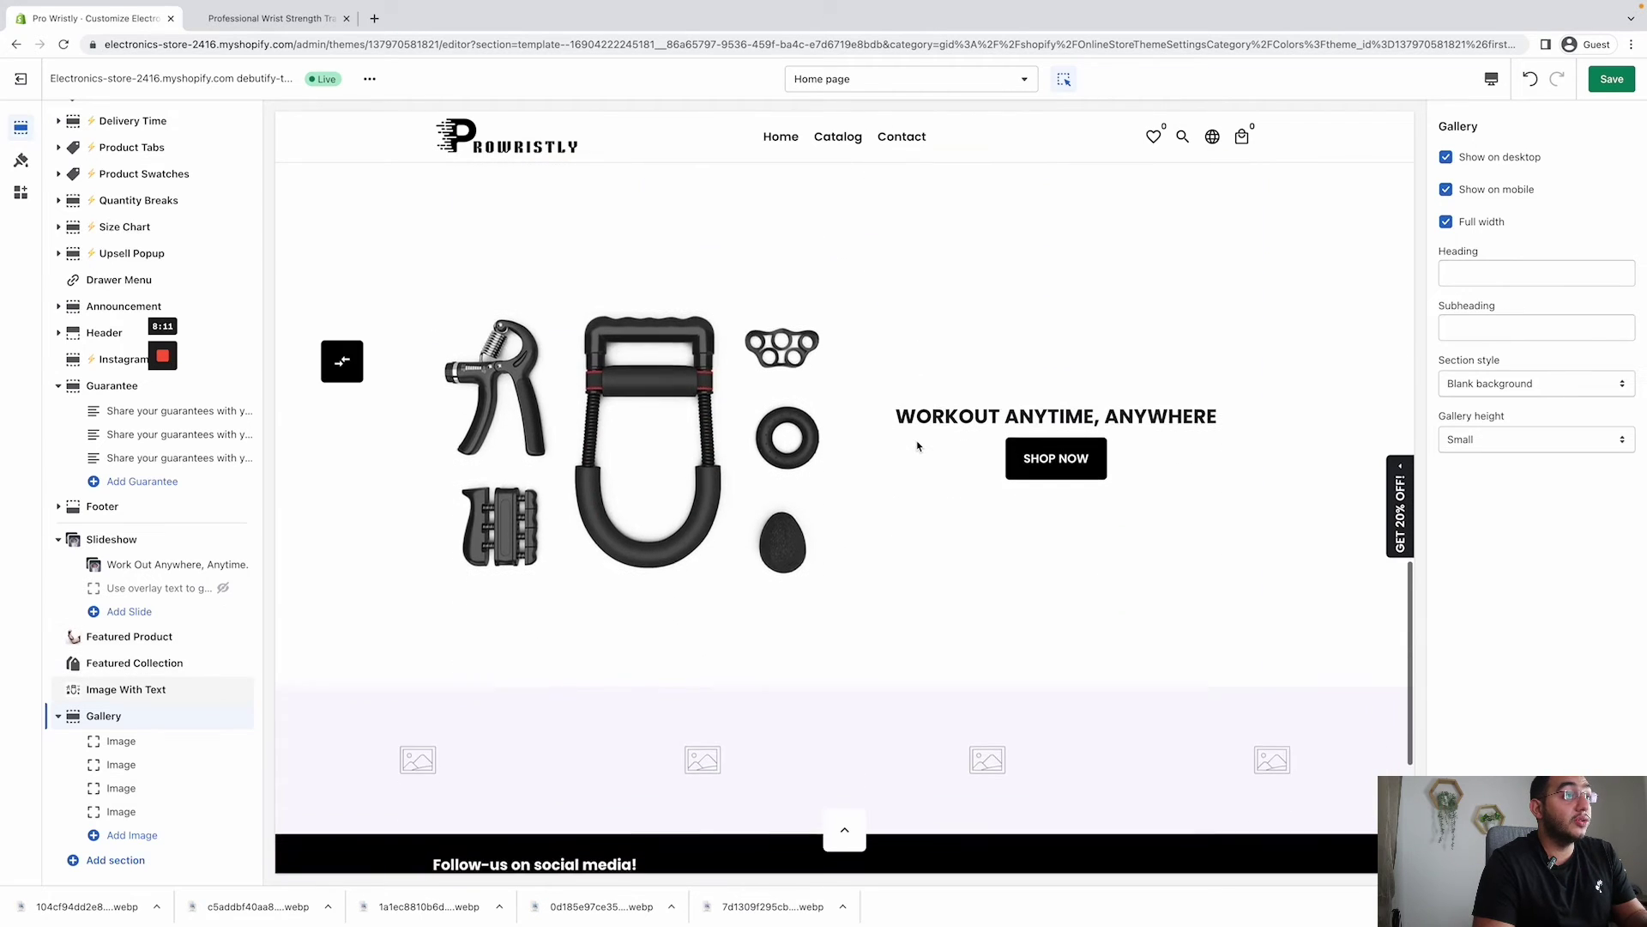
pyautogui.scroll(10, 837, 453)
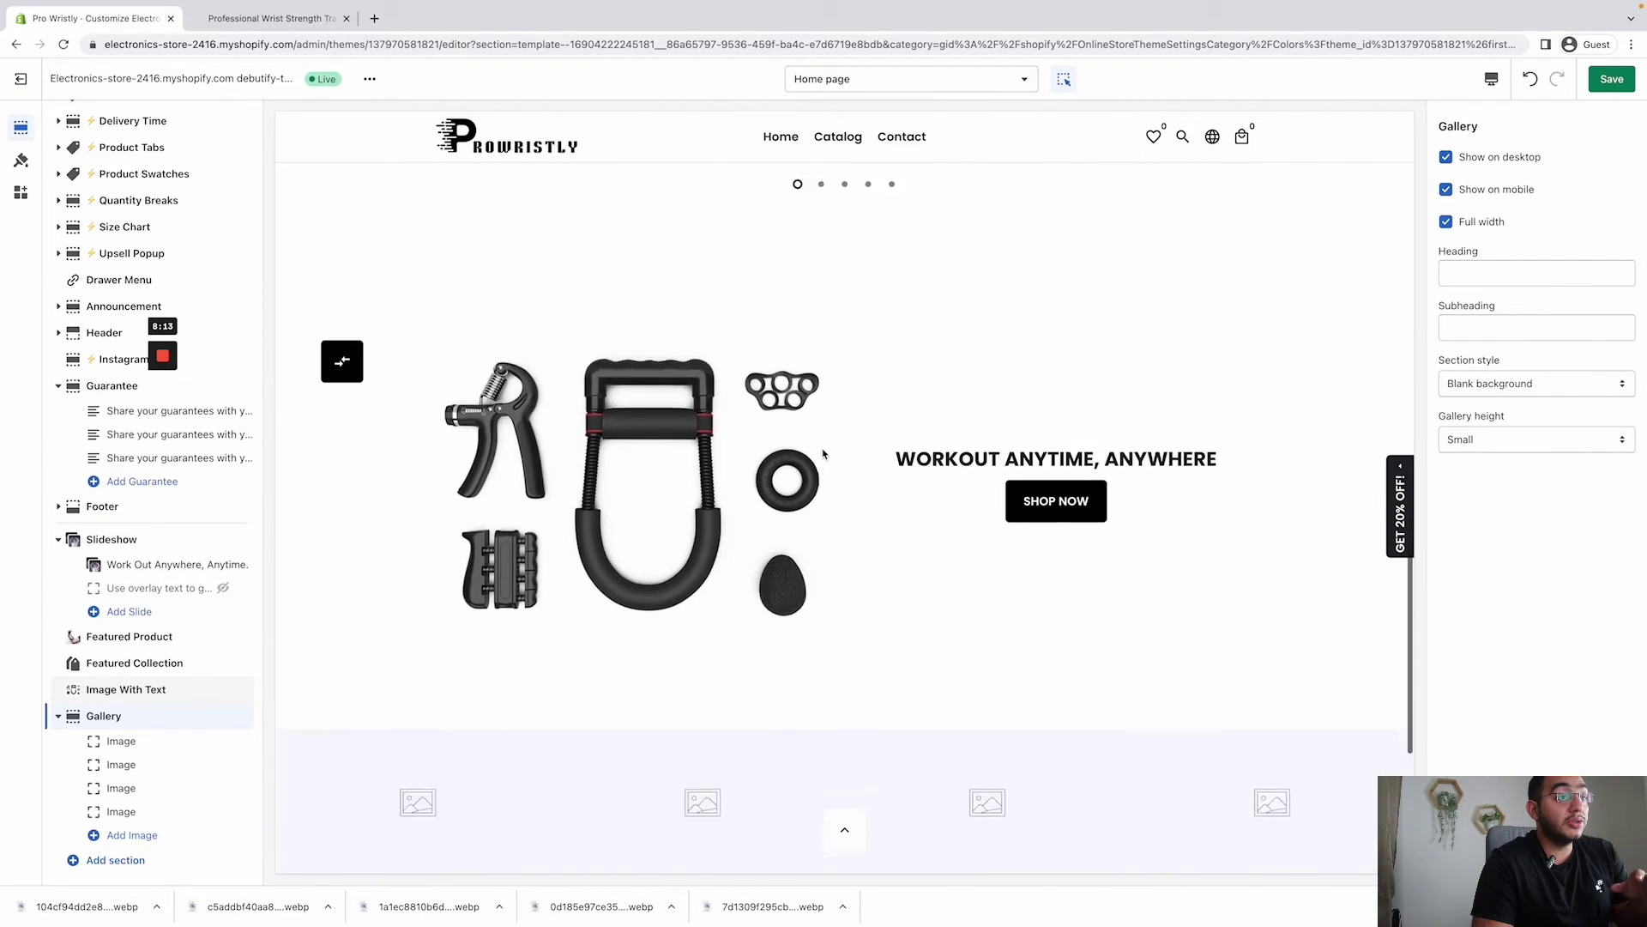
pyautogui.scroll(-8, 824, 447)
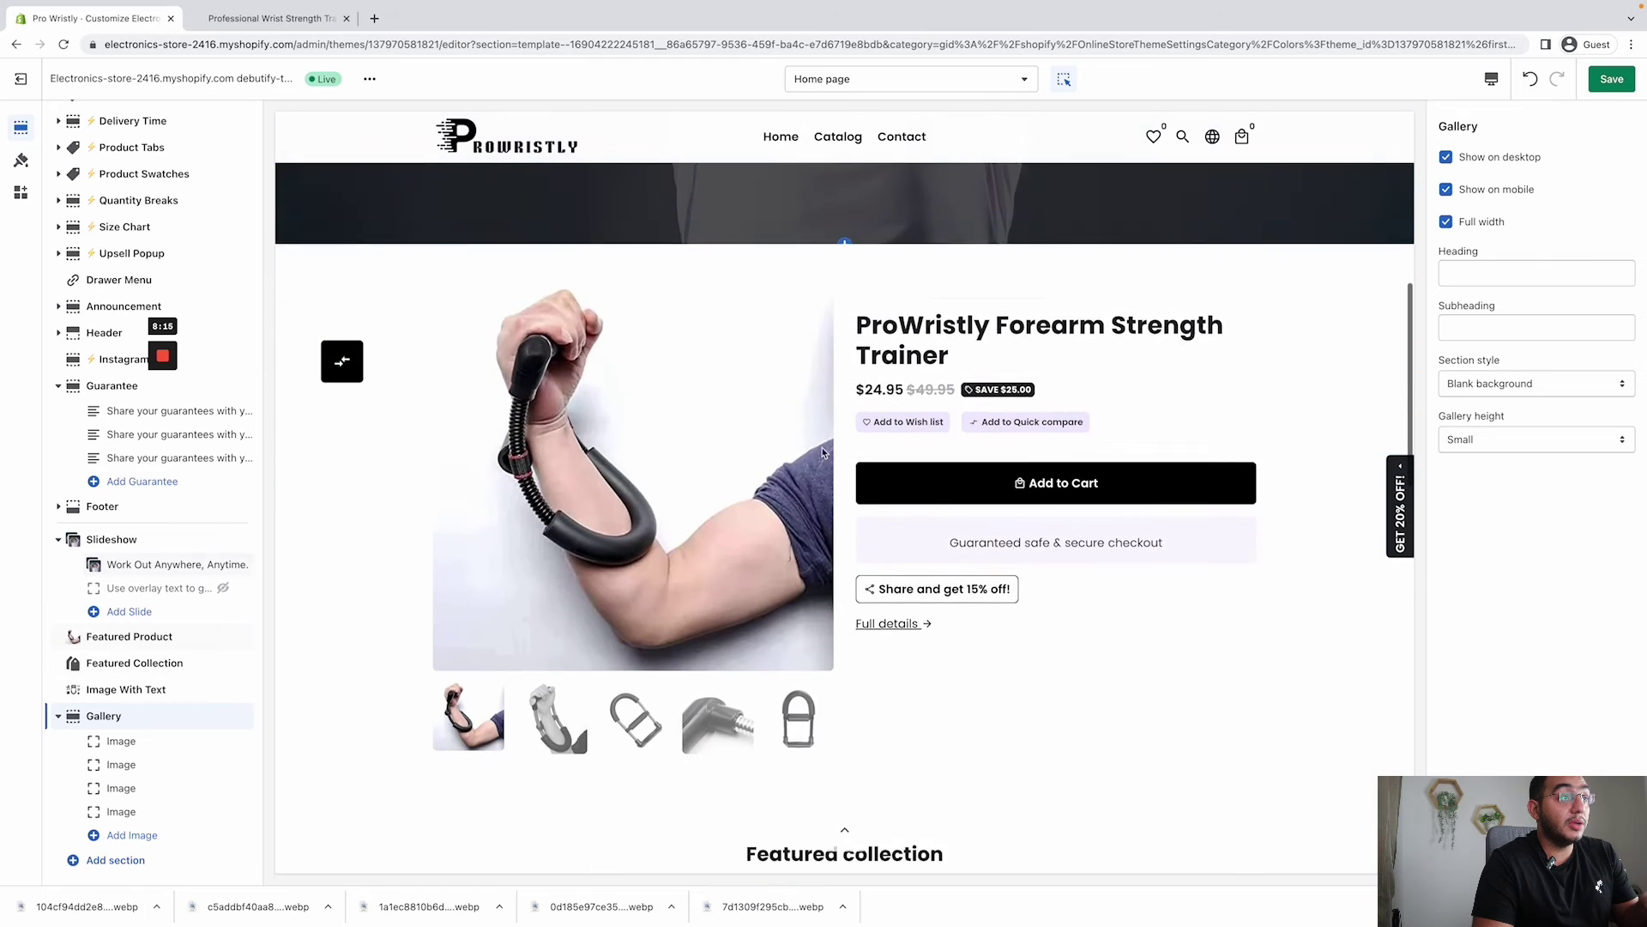
pyautogui.scroll(-1, 820, 456)
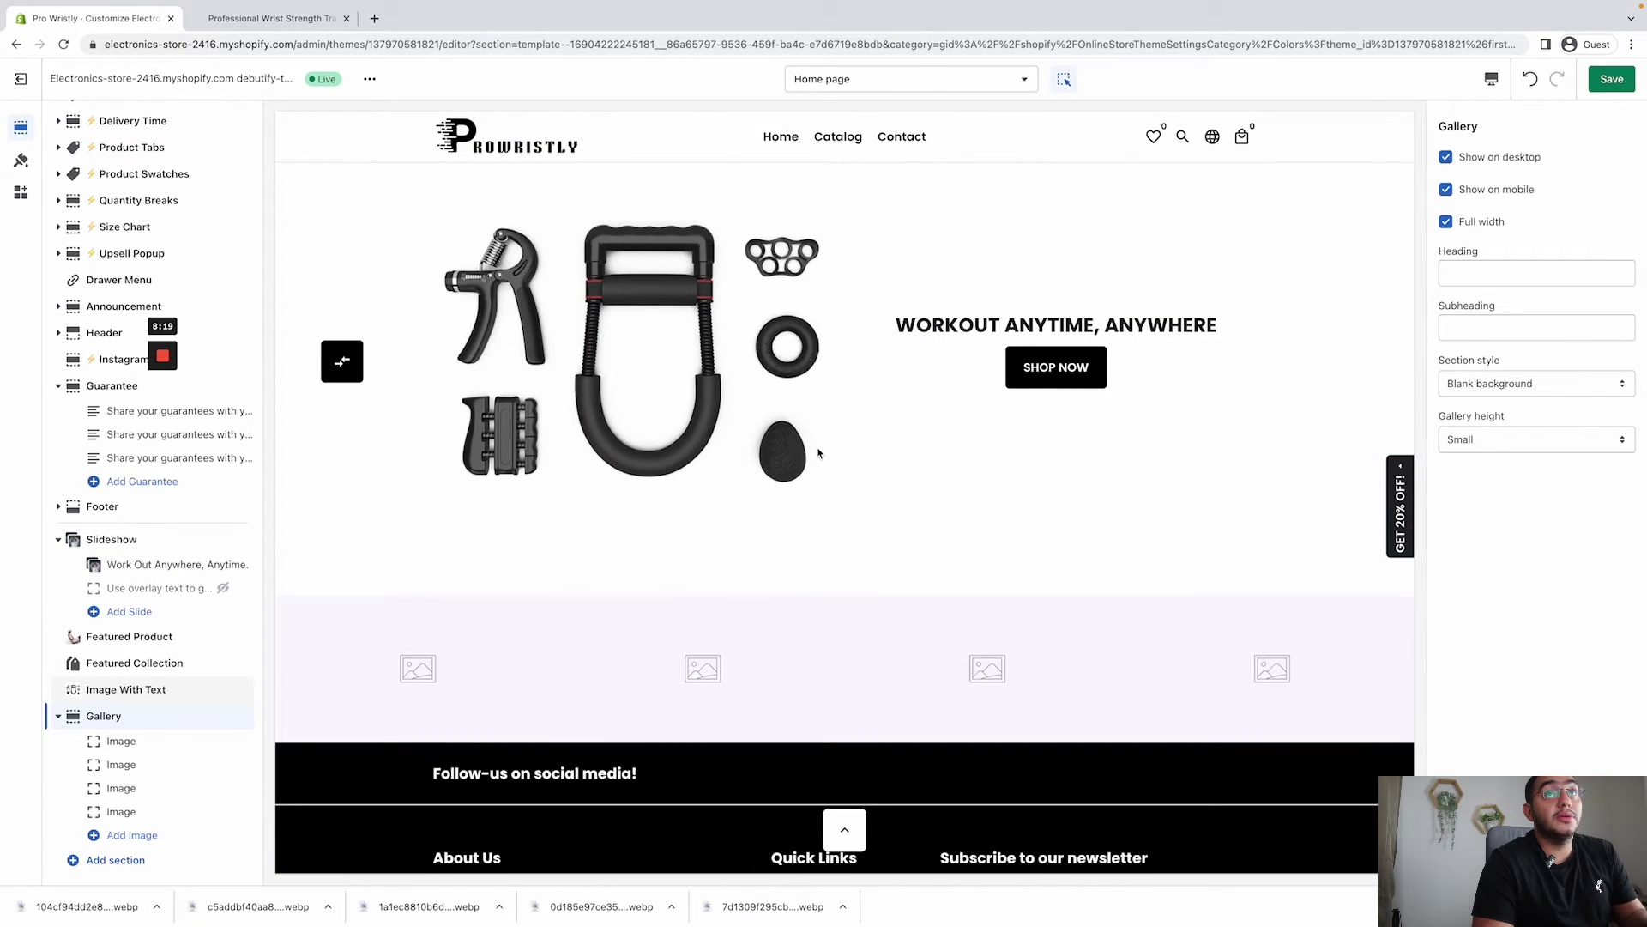
pyautogui.scroll(5, 819, 453)
# - Save the home page and switch the editor to the Products > Default product template
pyautogui.click(1608, 83)
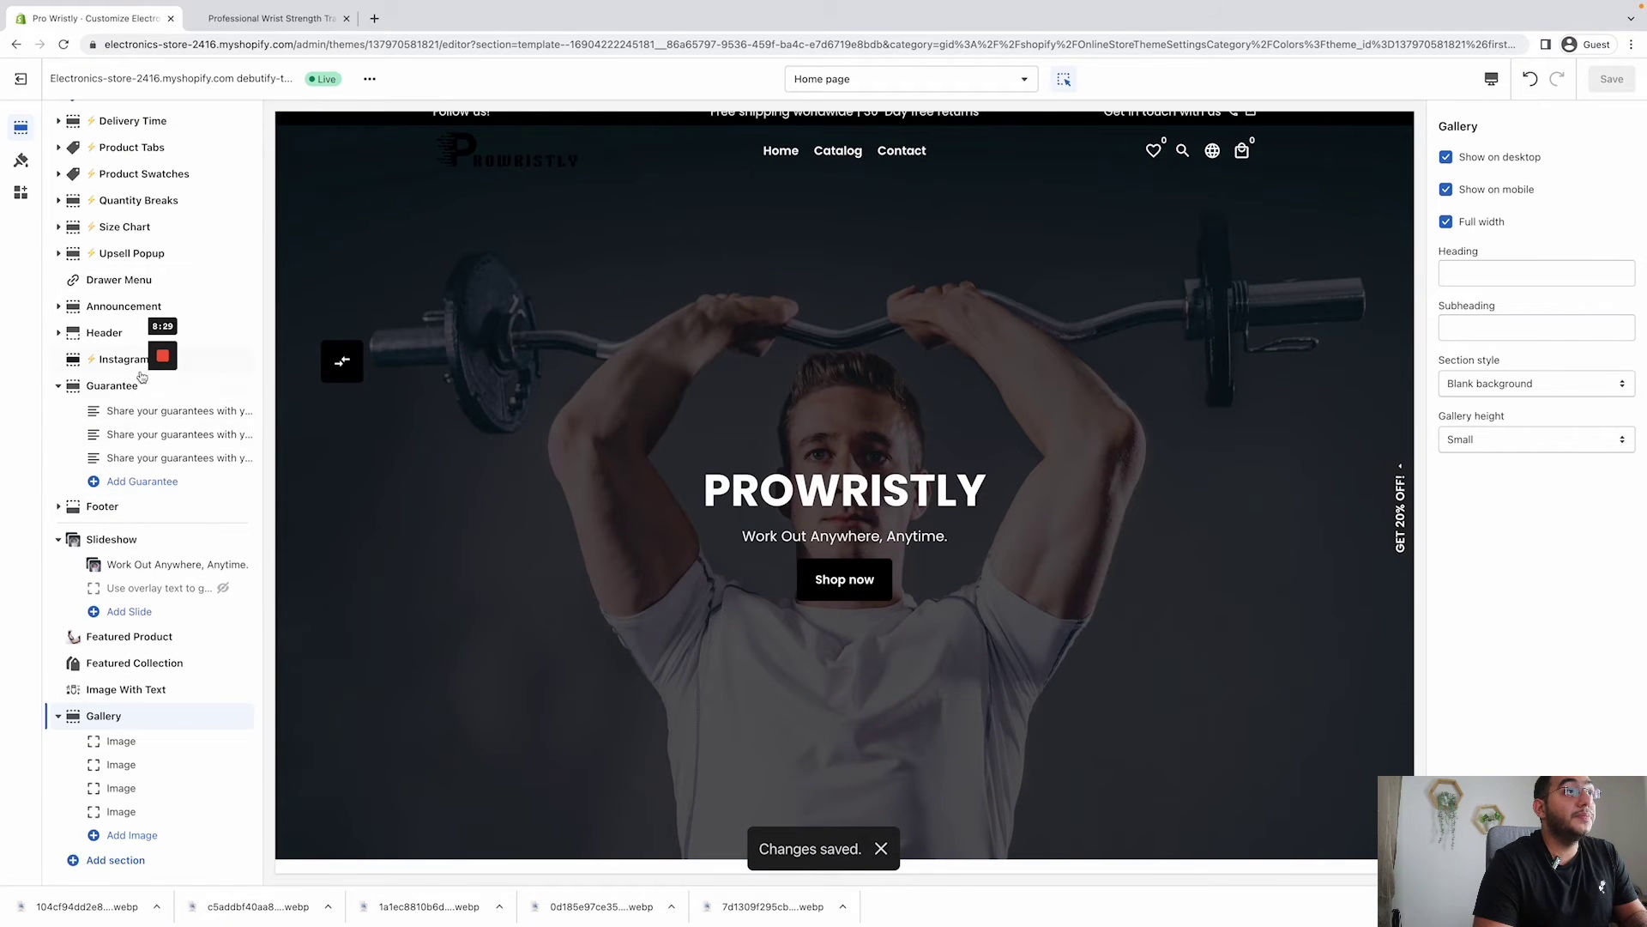
pyautogui.click(866, 79)
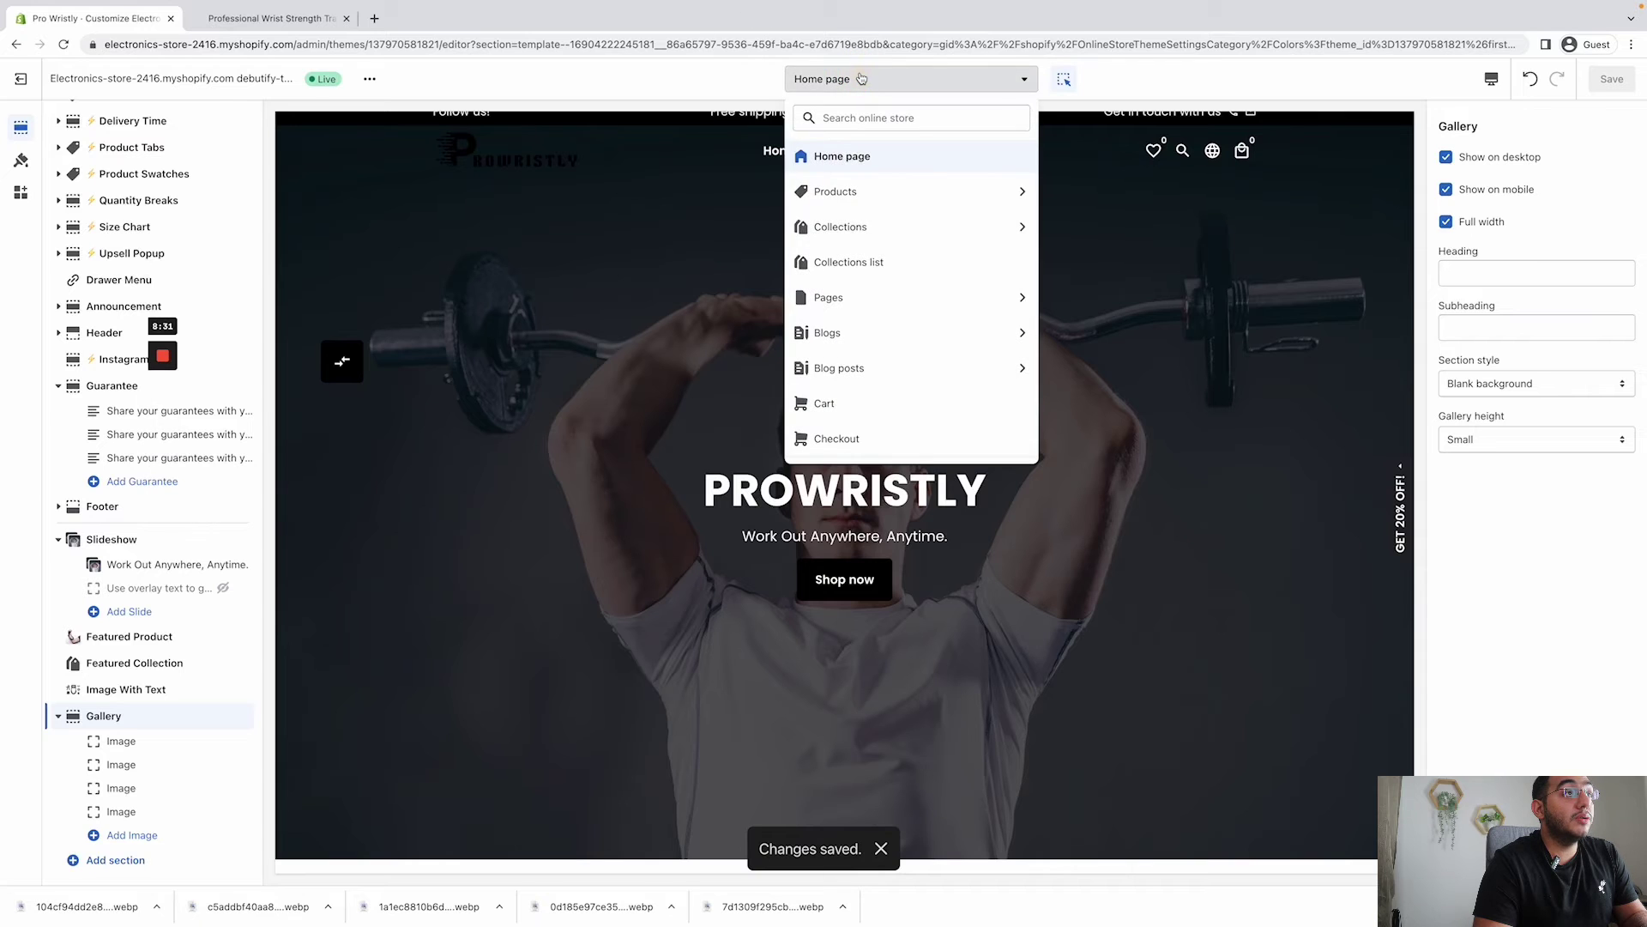
pyautogui.click(842, 191)
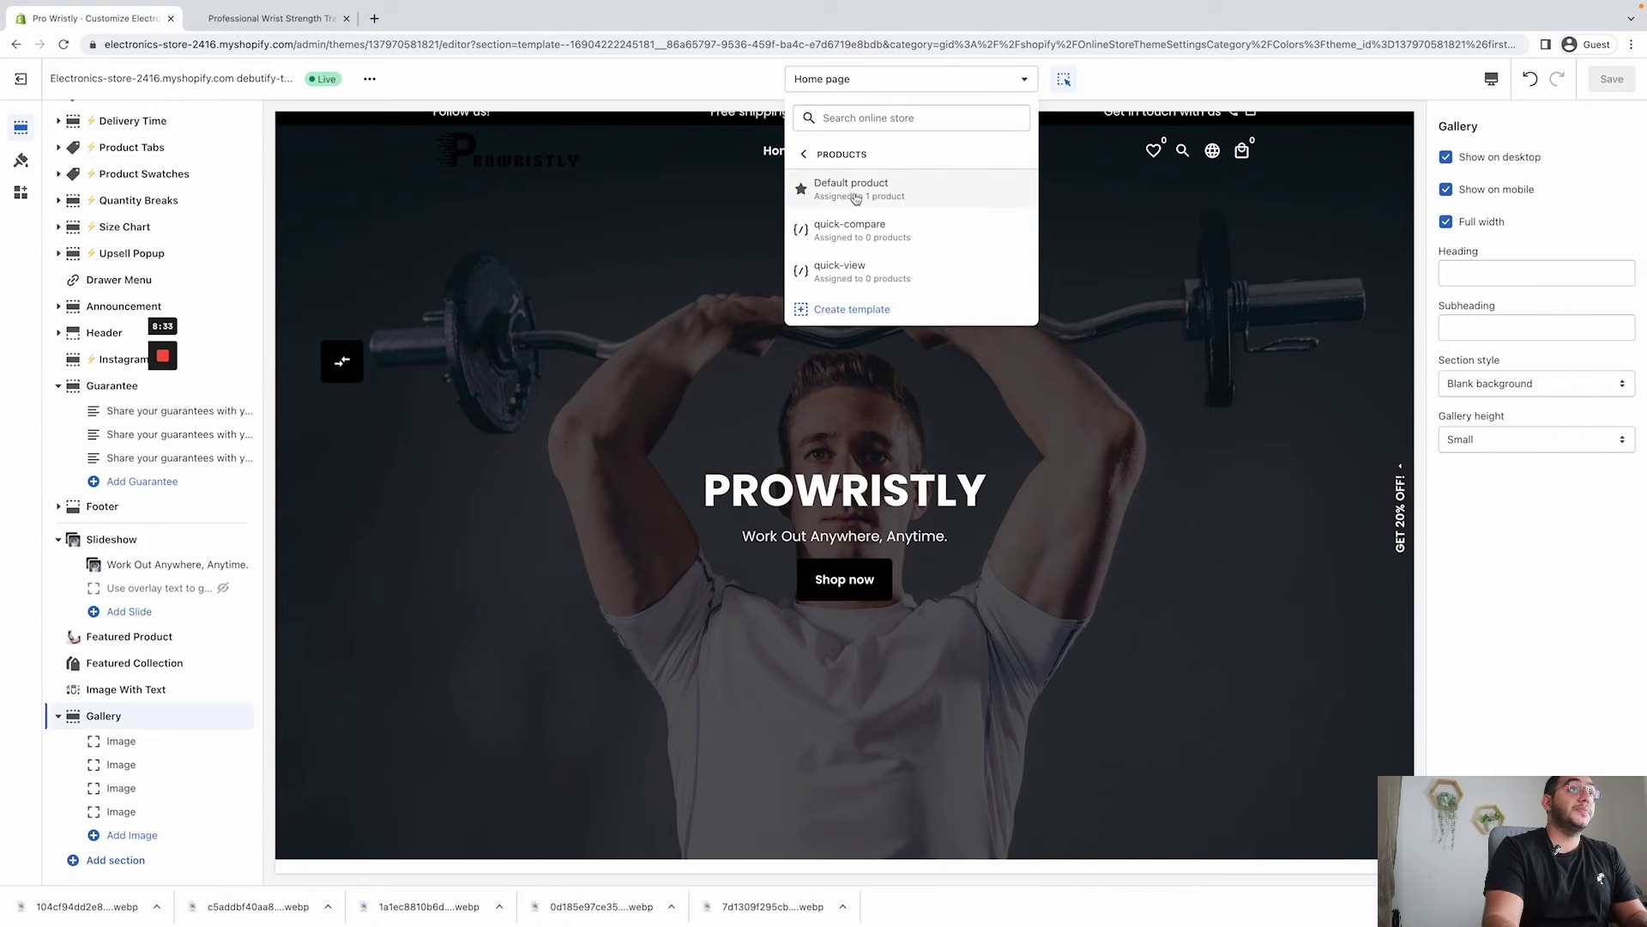
pyautogui.click(843, 194)
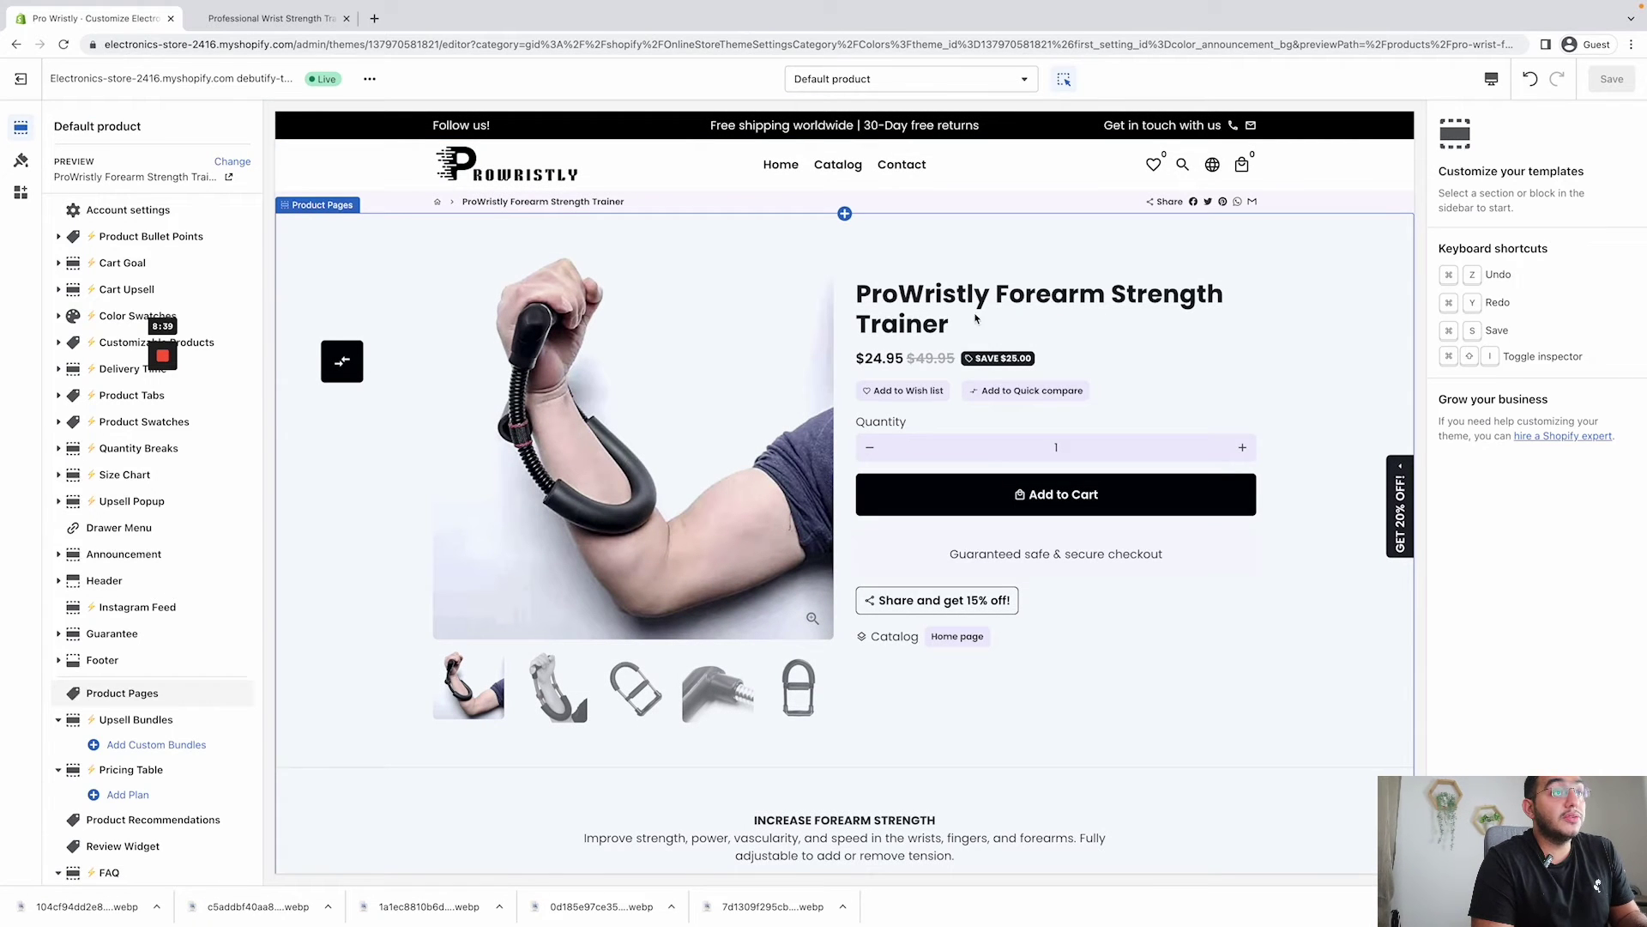
# - Open the product section's settings and review the theme colour settings
pyautogui.click(1079, 334)
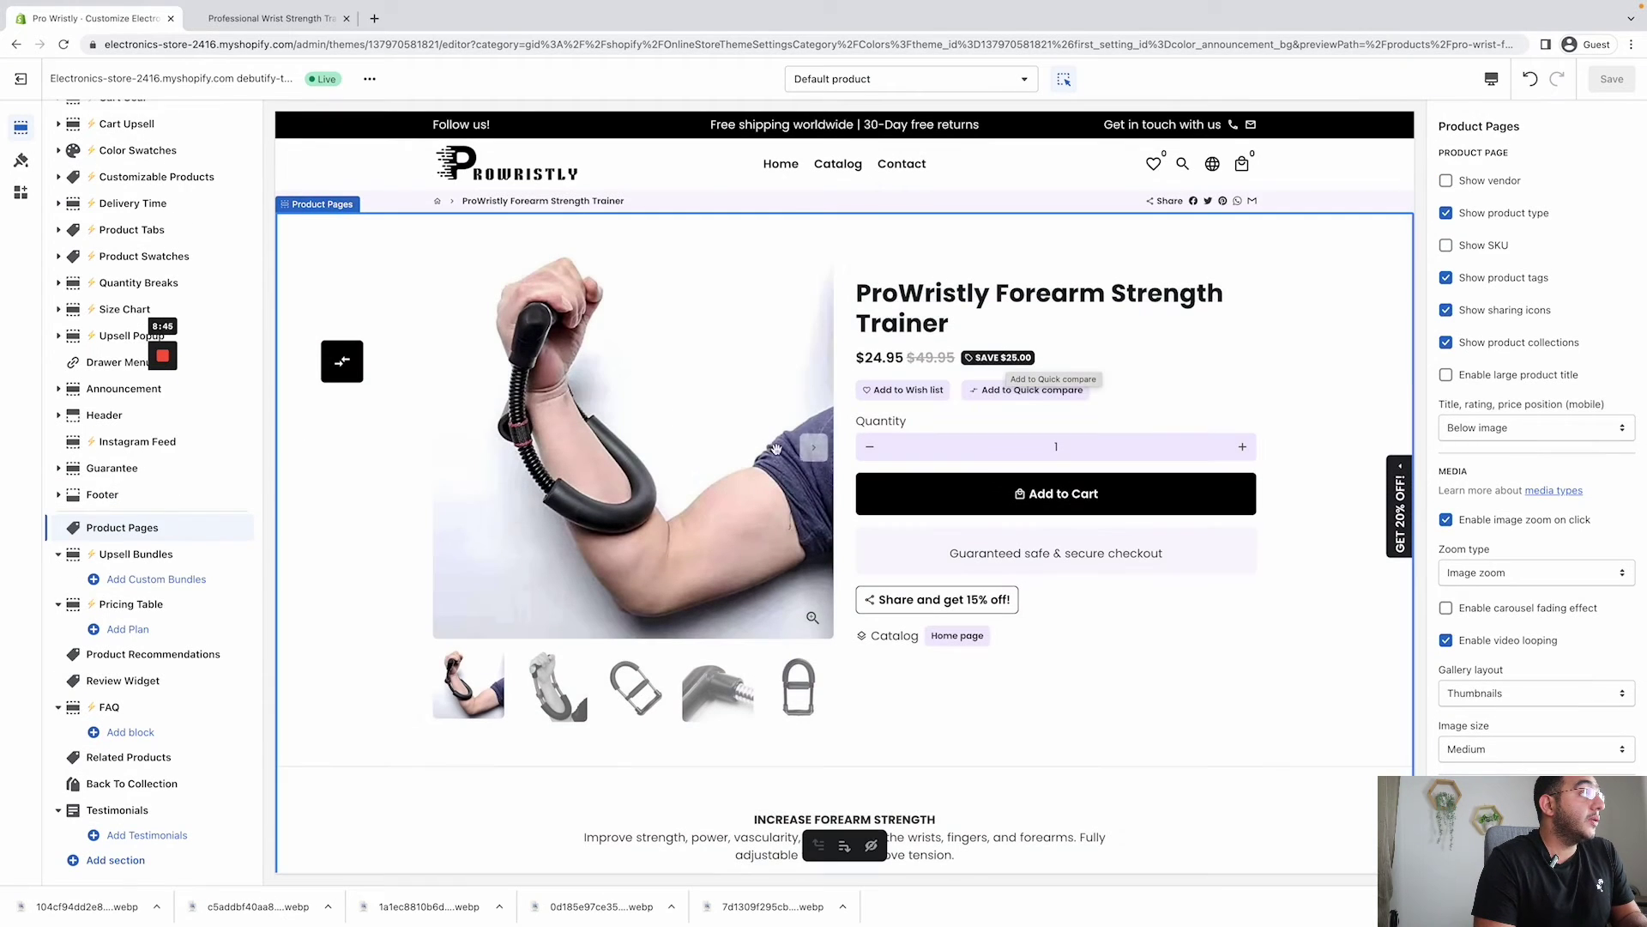
pyautogui.scroll(3, 52, 377)
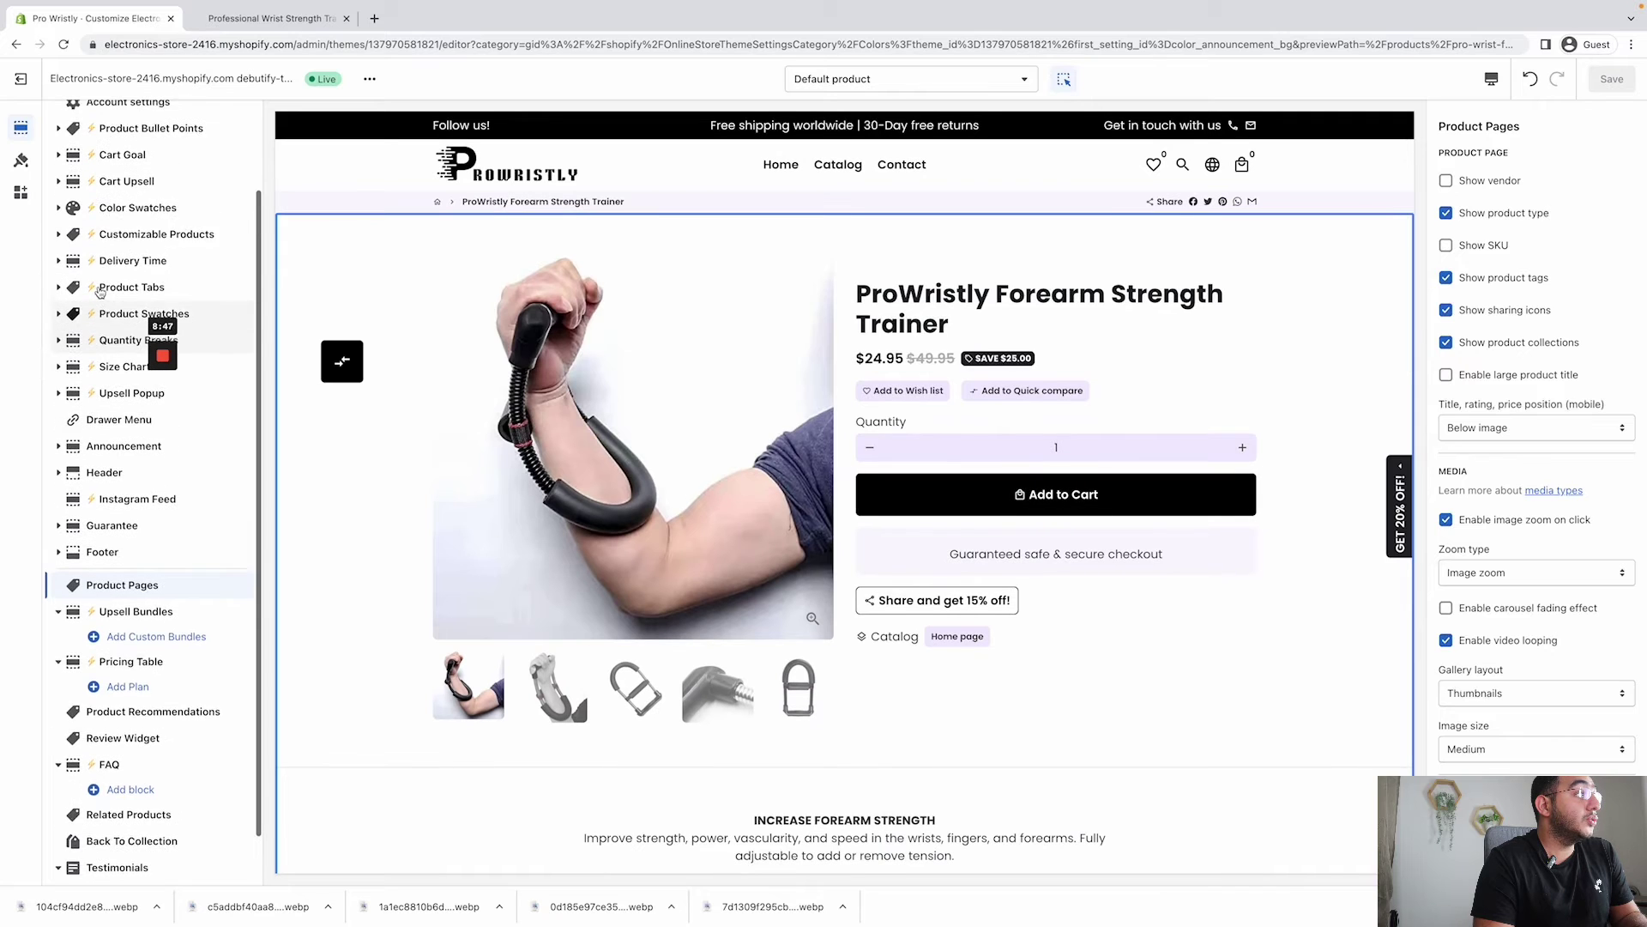
pyautogui.scroll(-3, 95, 532)
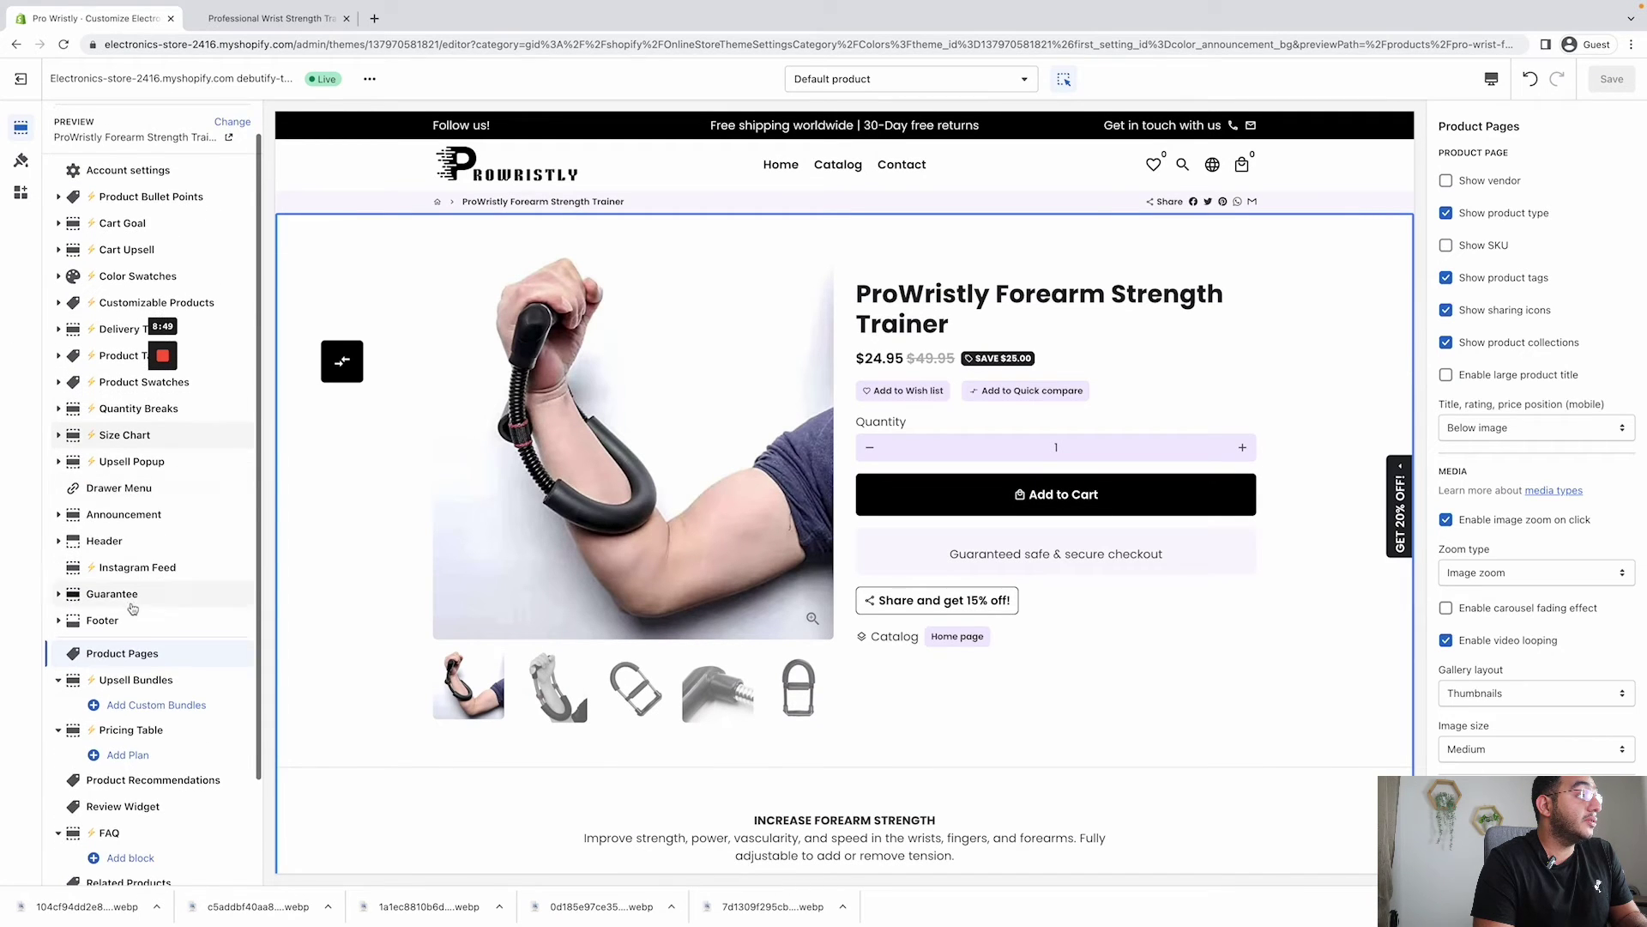
pyautogui.scroll(3, 110, 549)
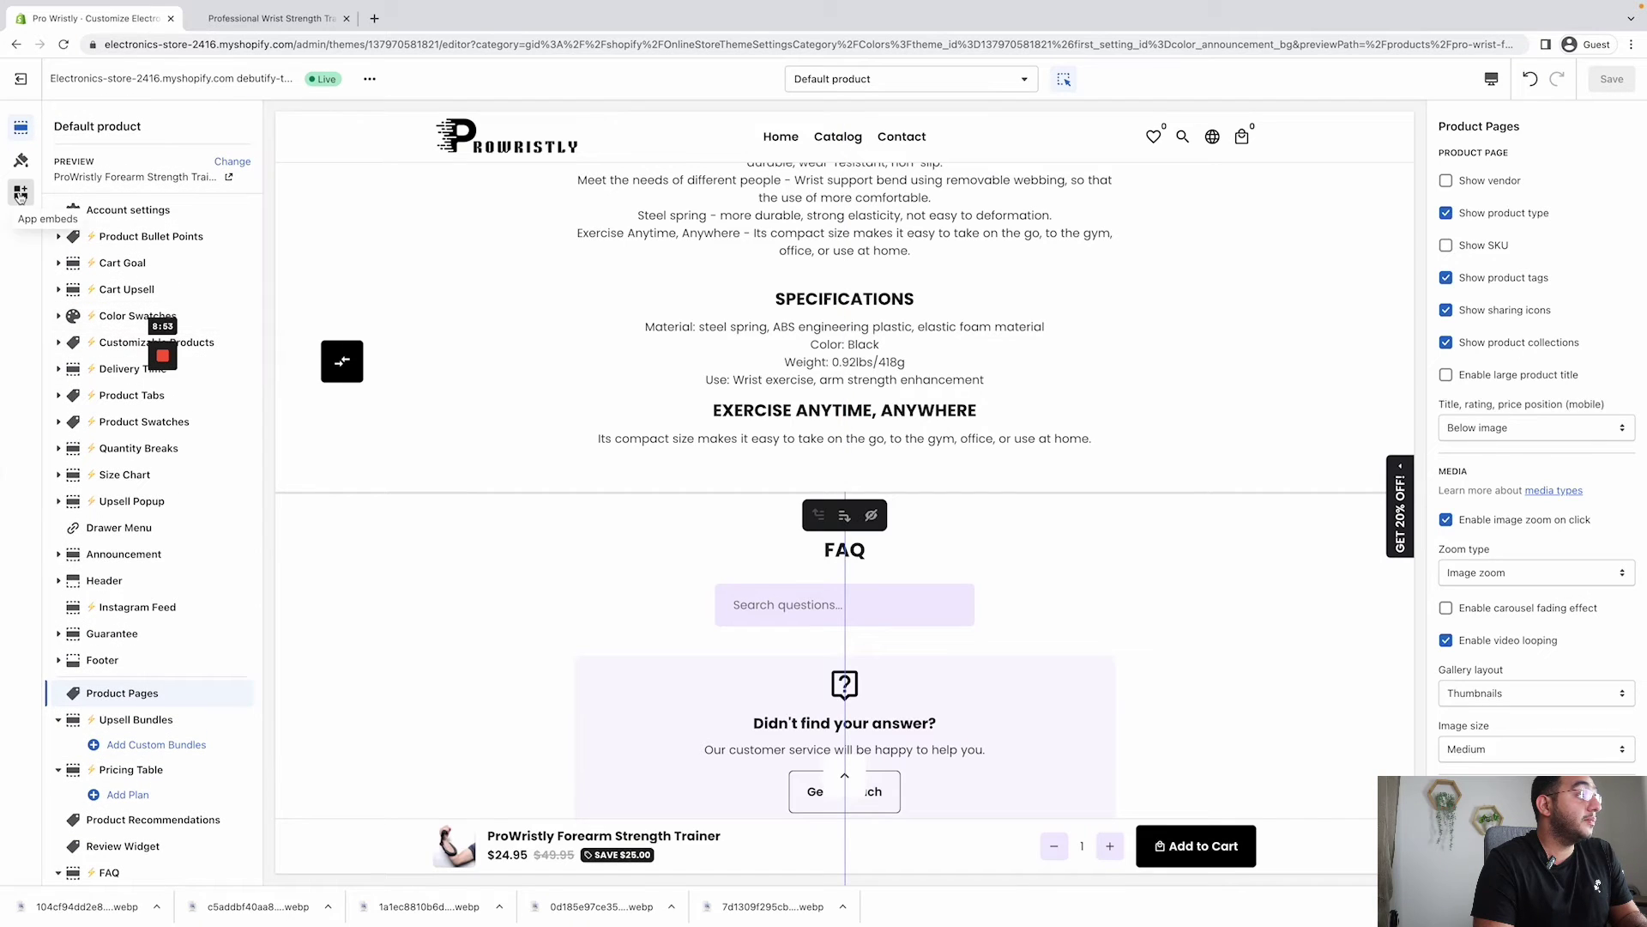
pyautogui.scroll(-4, 142, 403)
pyautogui.scroll(4, 151, 578)
# - Collapse Colors and expand Debutify Add-ons to confirm Quantity Breaks, Upsell Bundles and Upsell Pop-Up are checked
pyautogui.click(103, 227)
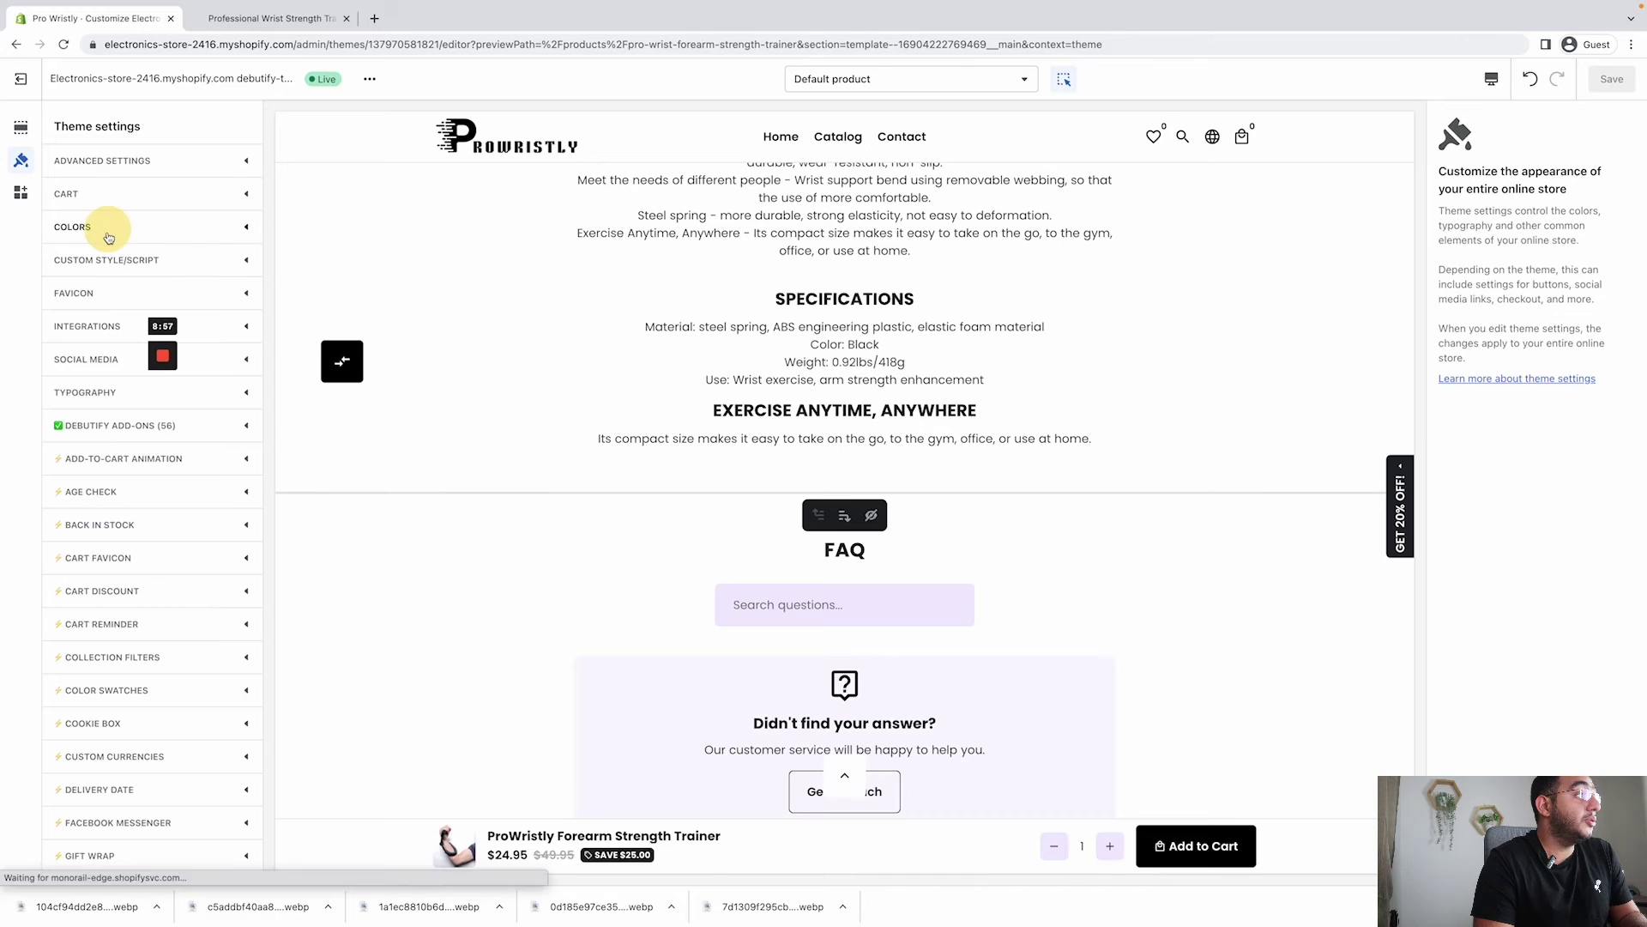
pyautogui.scroll(-1, 90, 412)
pyautogui.click(120, 406)
pyautogui.scroll(-2, 172, 601)
pyautogui.scroll(-3, 129, 656)
pyautogui.scroll(-1, 103, 656)
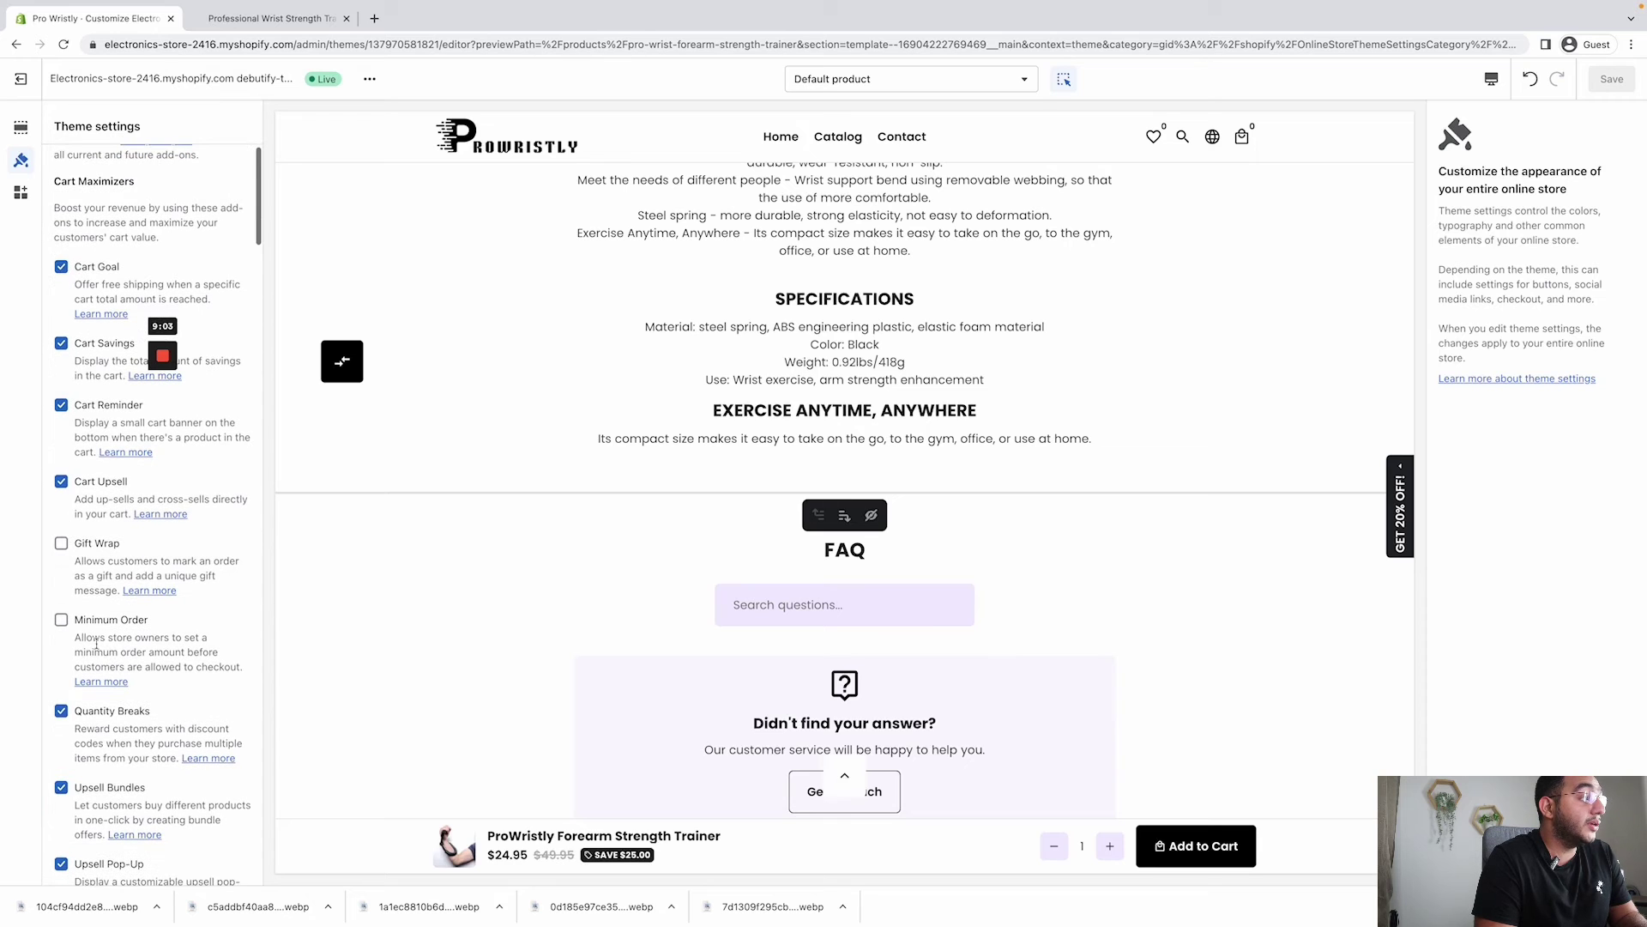
pyautogui.scroll(-3, 107, 690)
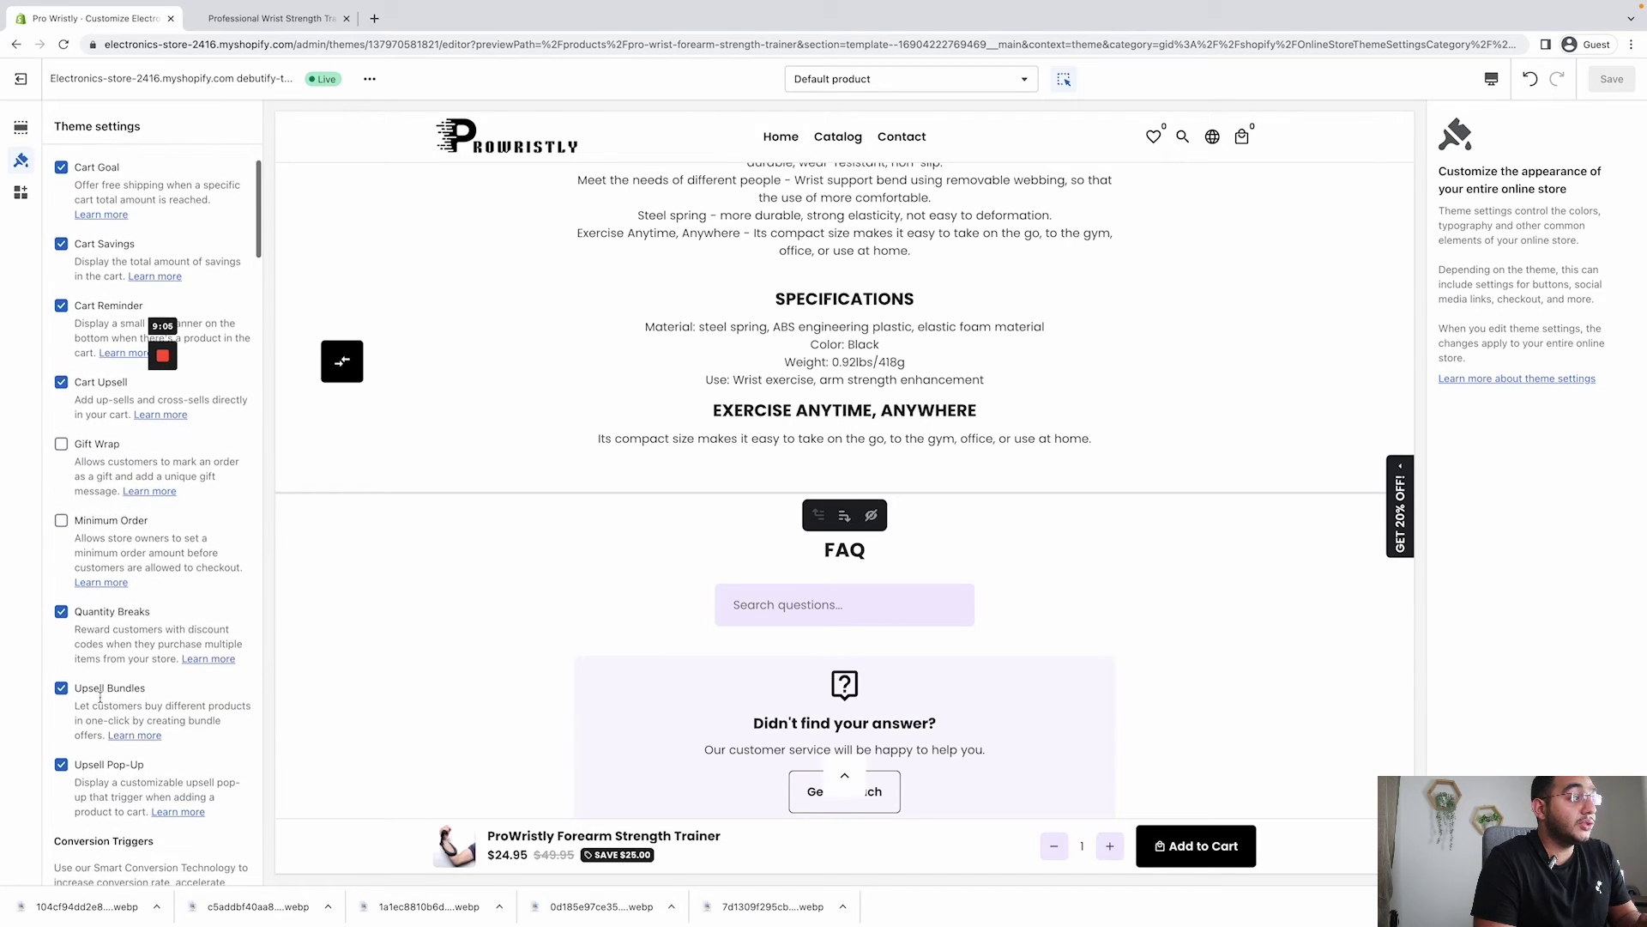
pyautogui.scroll(-3, 103, 691)
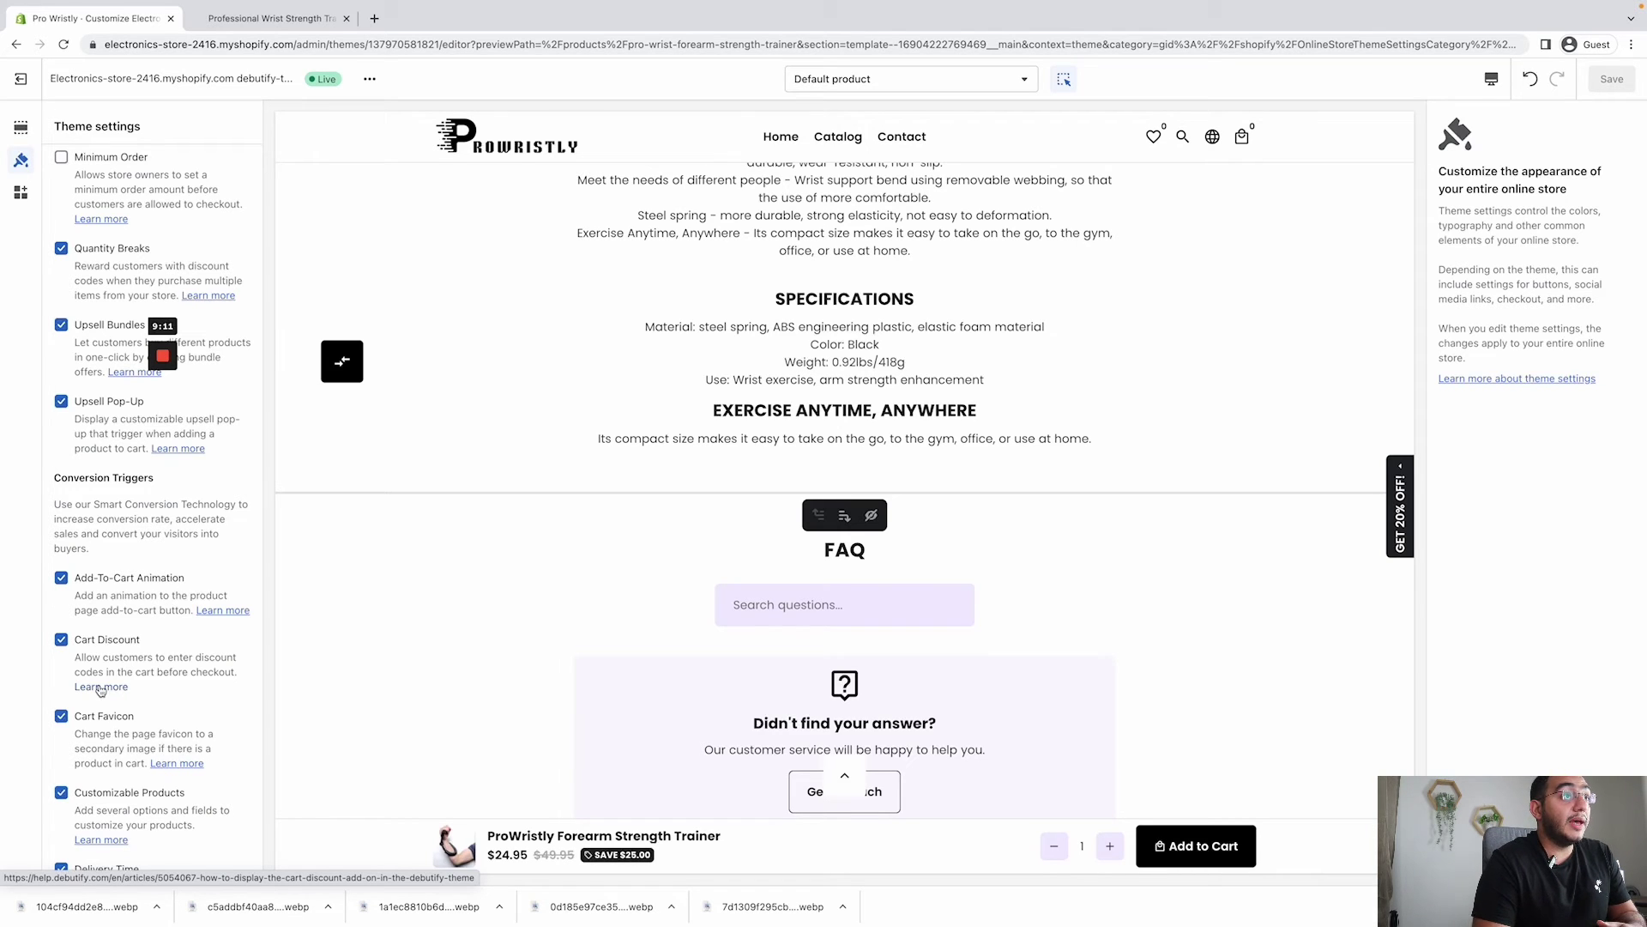
pyautogui.scroll(10, 665, 571)
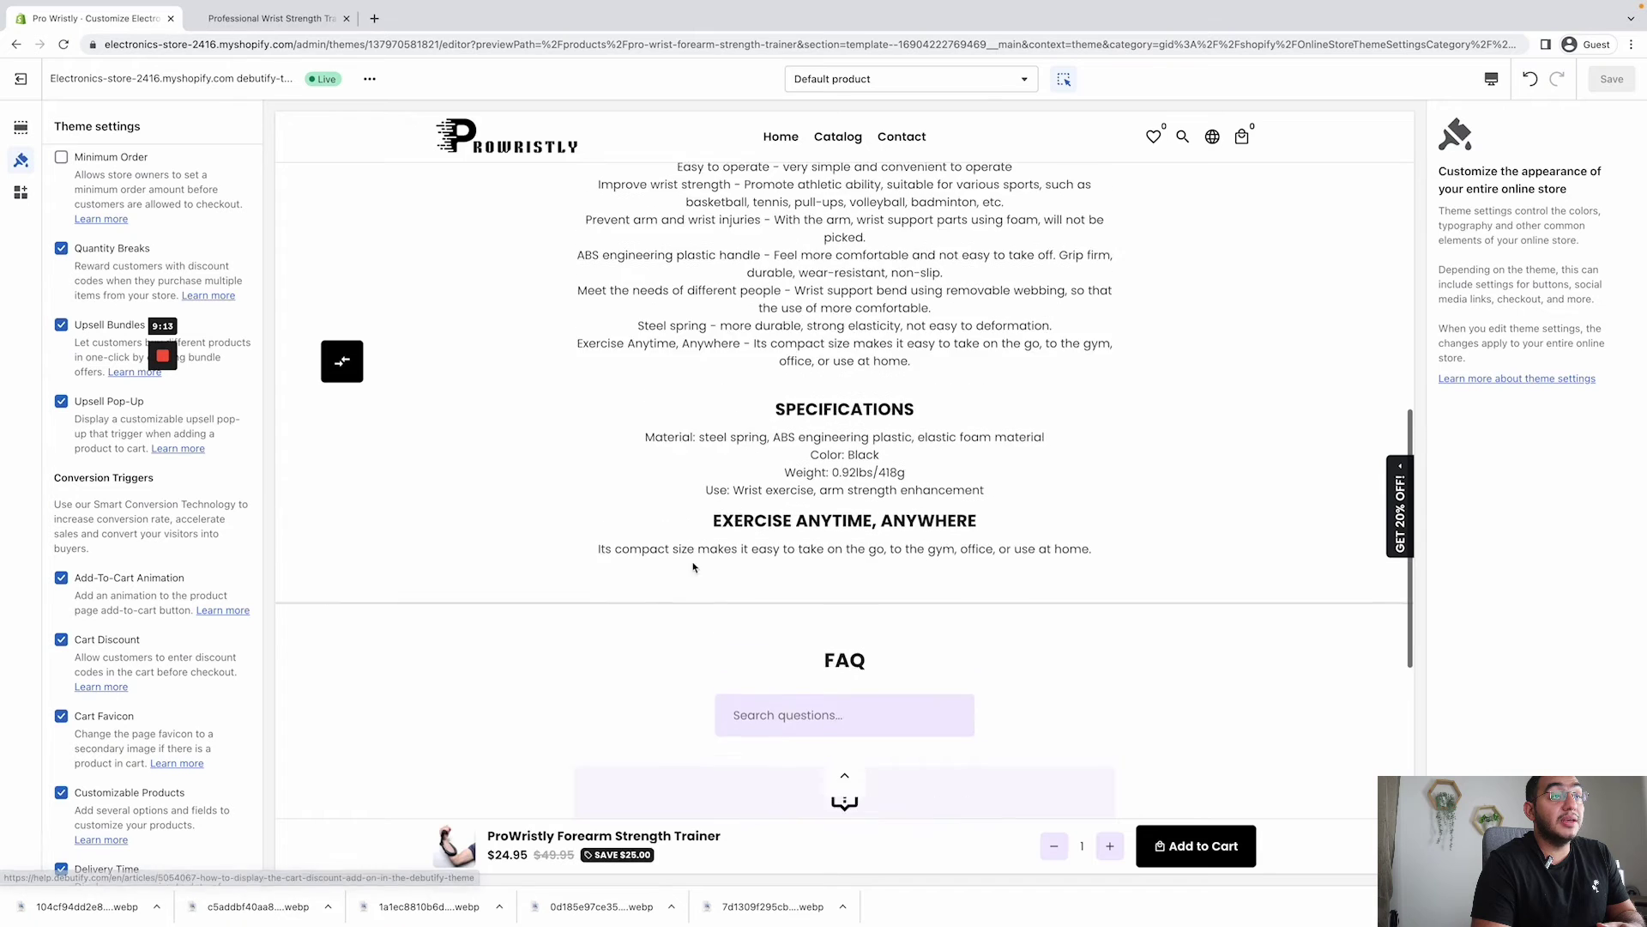
pyautogui.scroll(1, 683, 566)
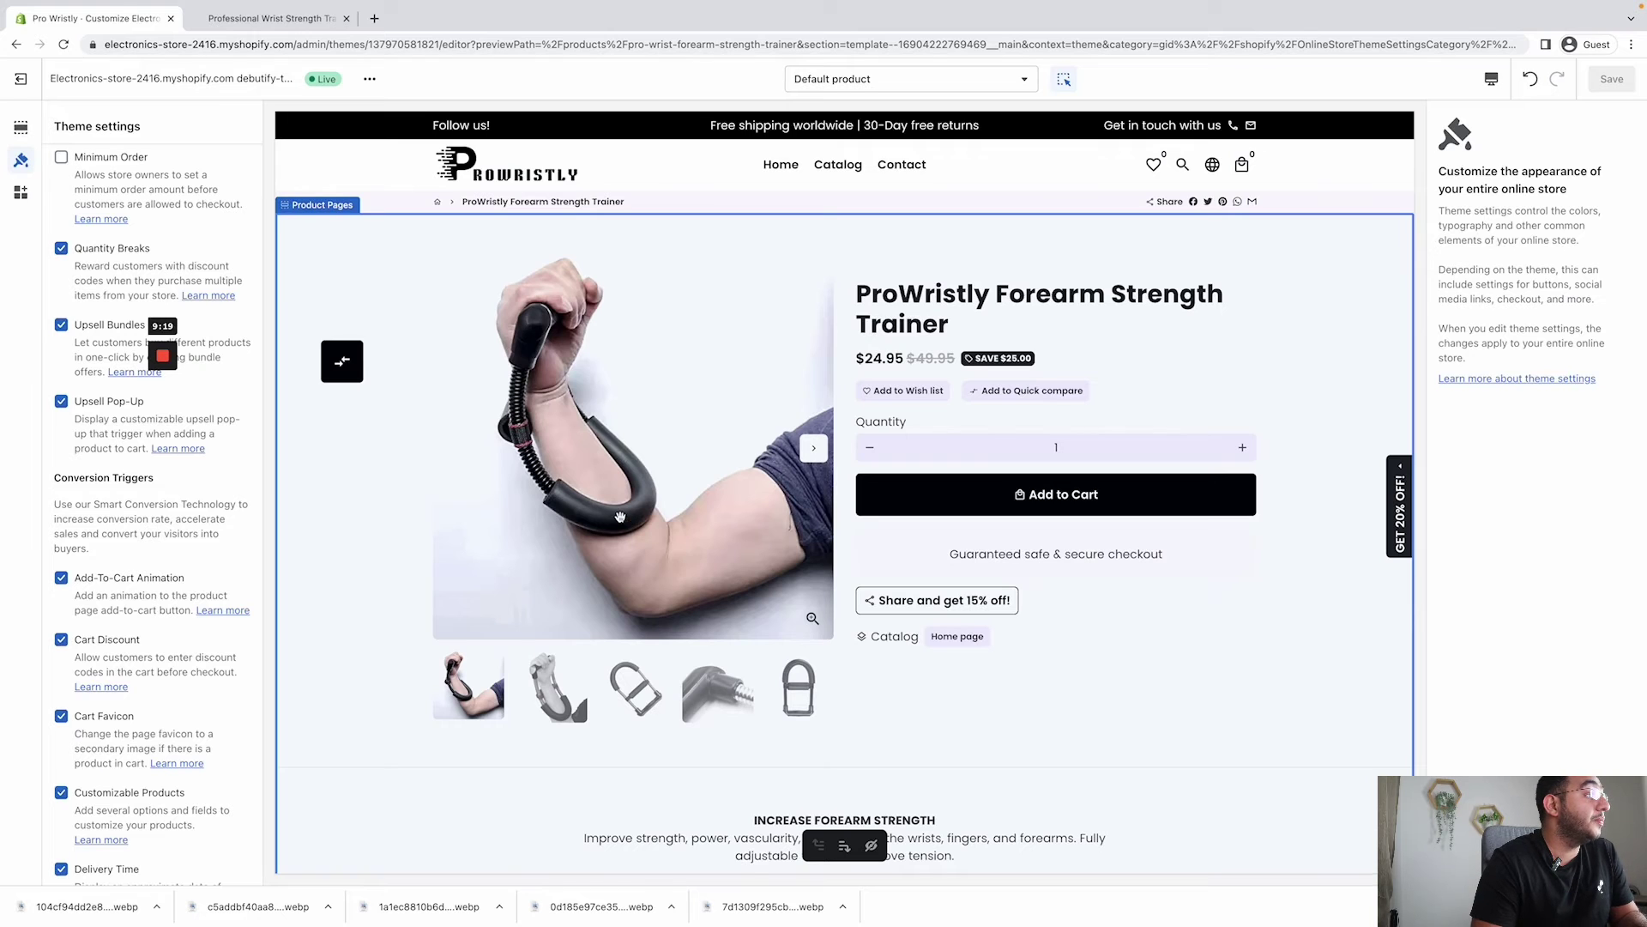
pyautogui.scroll(2, 77, 258)
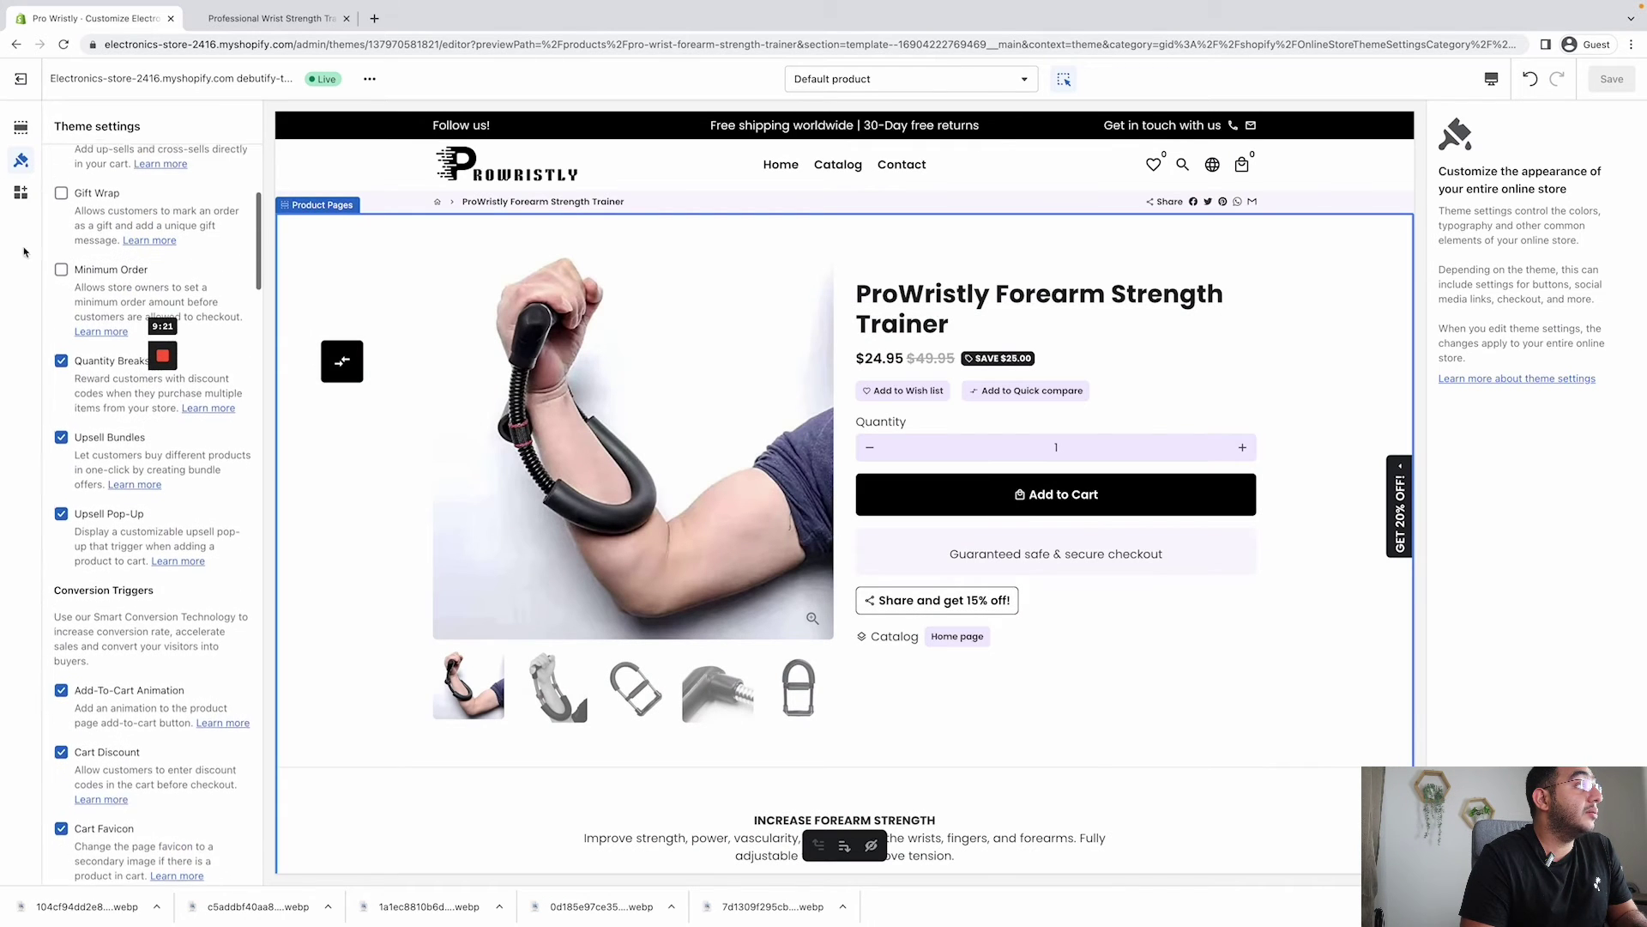
# - Check the App embeds, then return to the product template's sections list
pyautogui.click(20, 192)
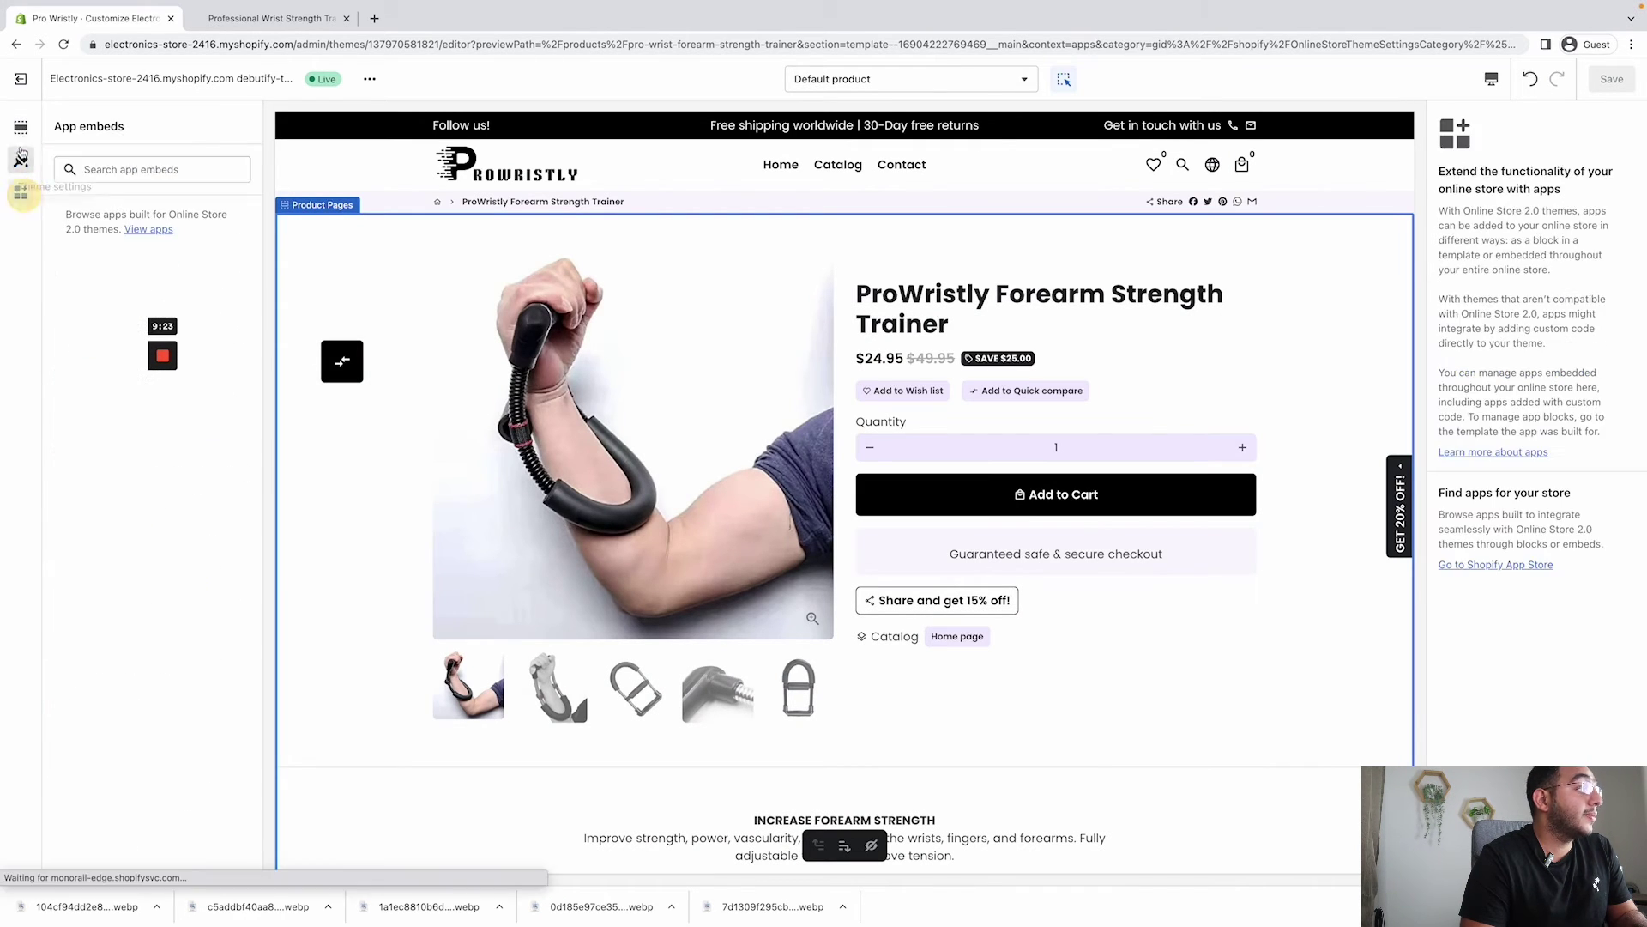
pyautogui.click(21, 127)
pyautogui.scroll(-2, 215, 669)
pyautogui.scroll(-1, 217, 663)
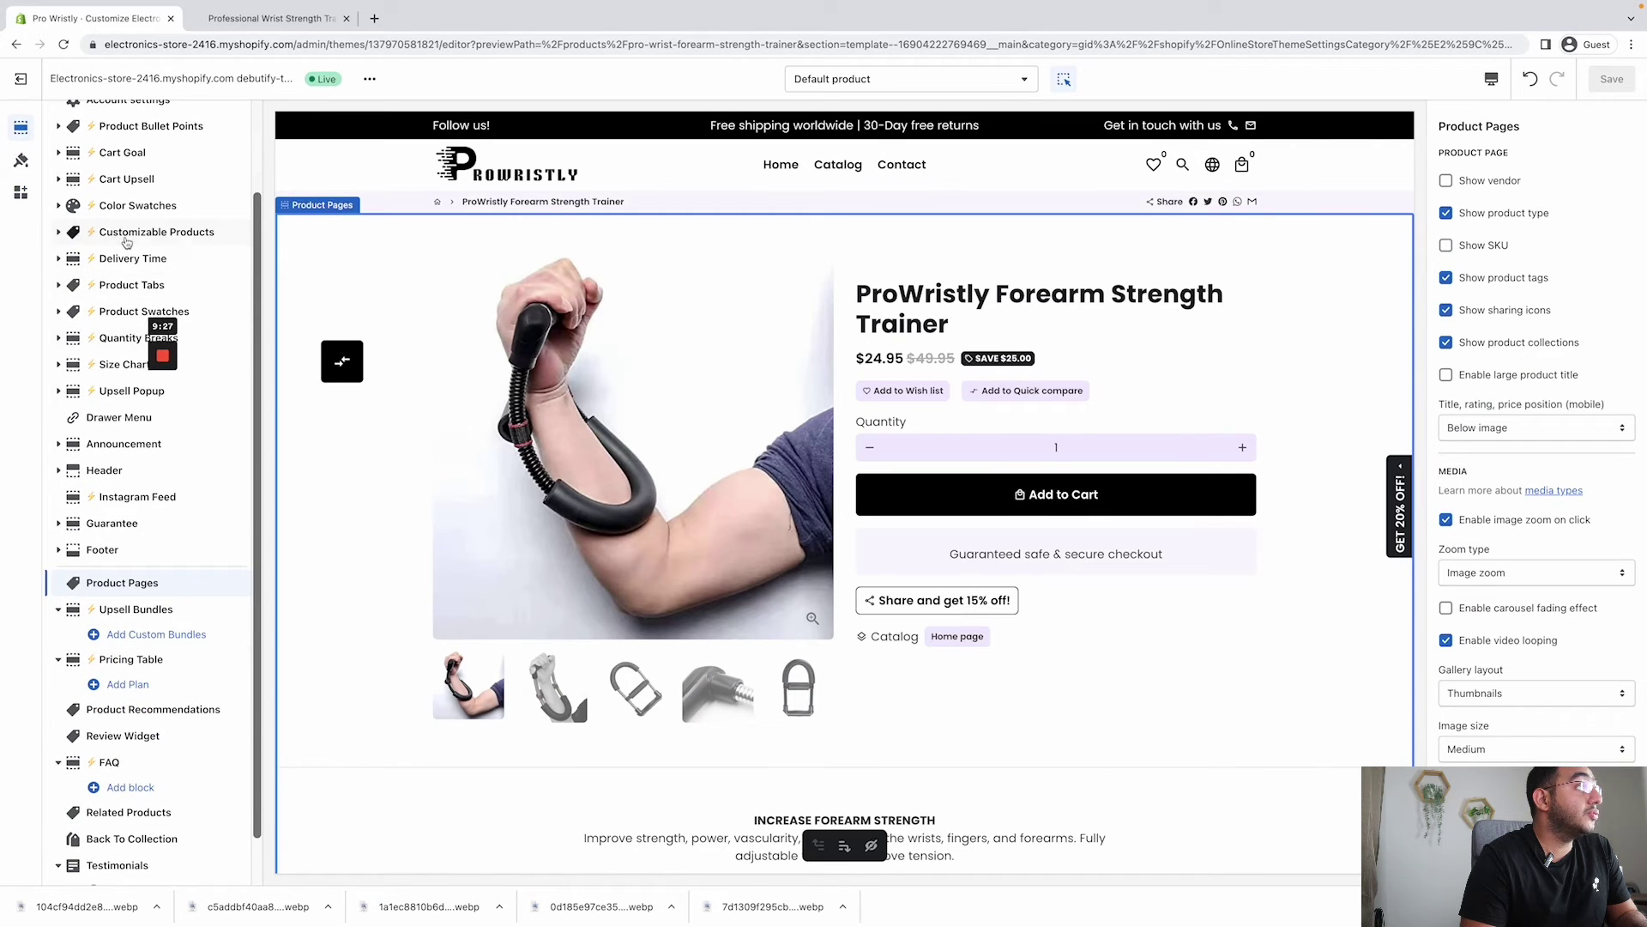
# - Add a Product Bullet Points block with Bullet Point 1 reading 'Workout anytime, anywhere'
pyautogui.moveTo(260, 253); pyautogui.dragTo(260, 194)
pyautogui.click(142, 206)
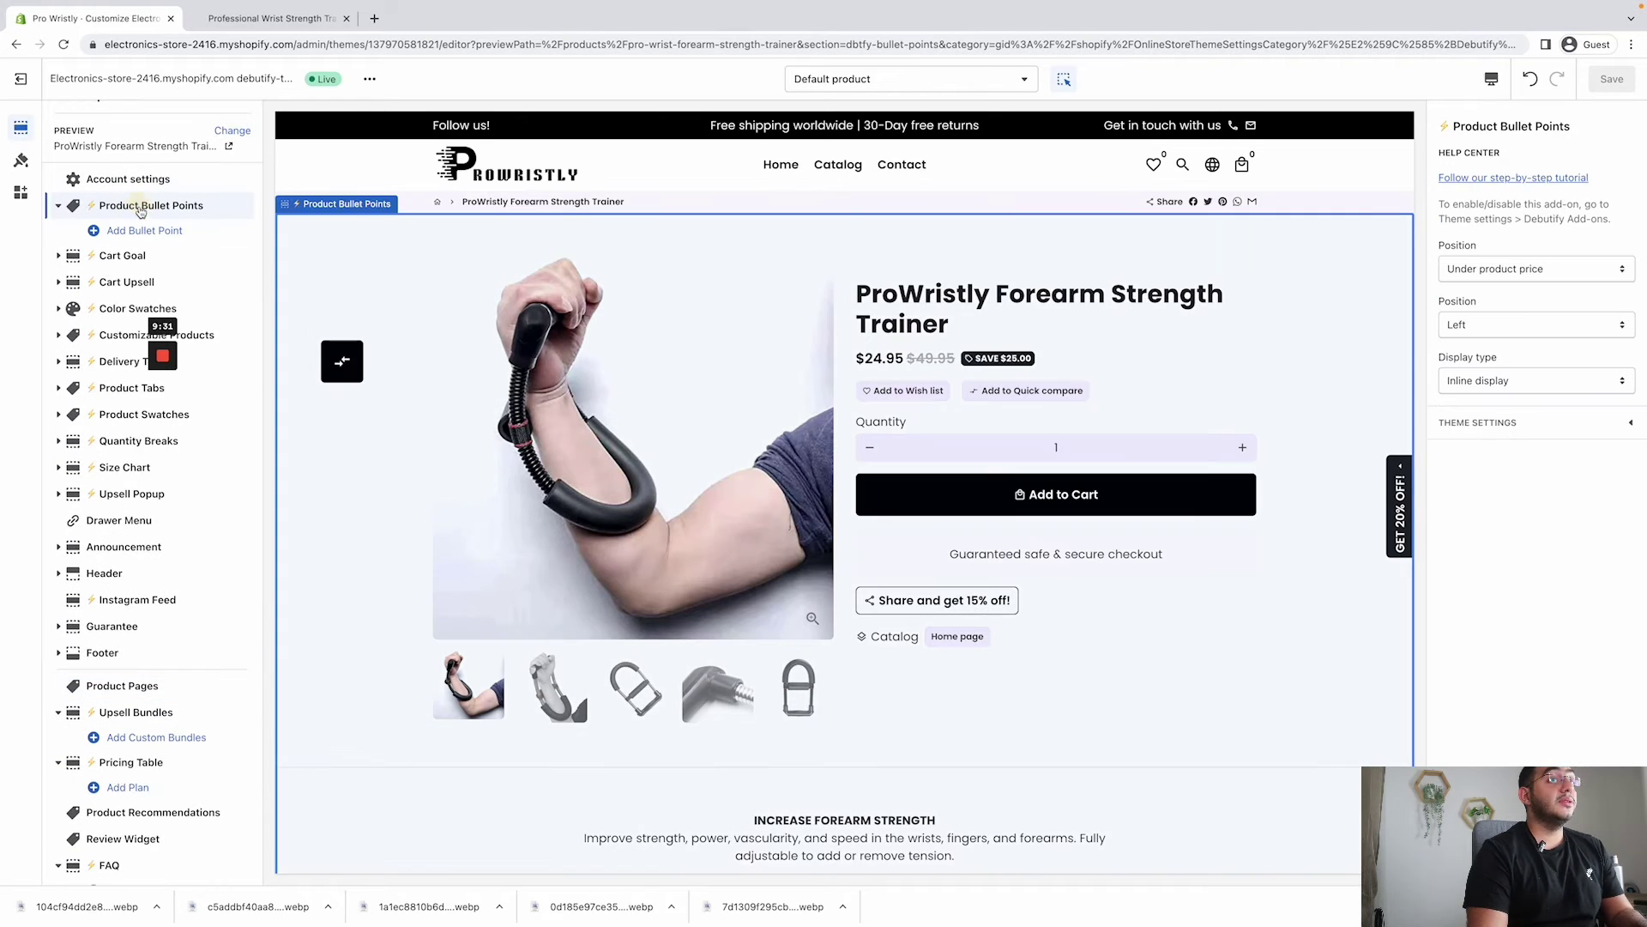
pyautogui.click(137, 230)
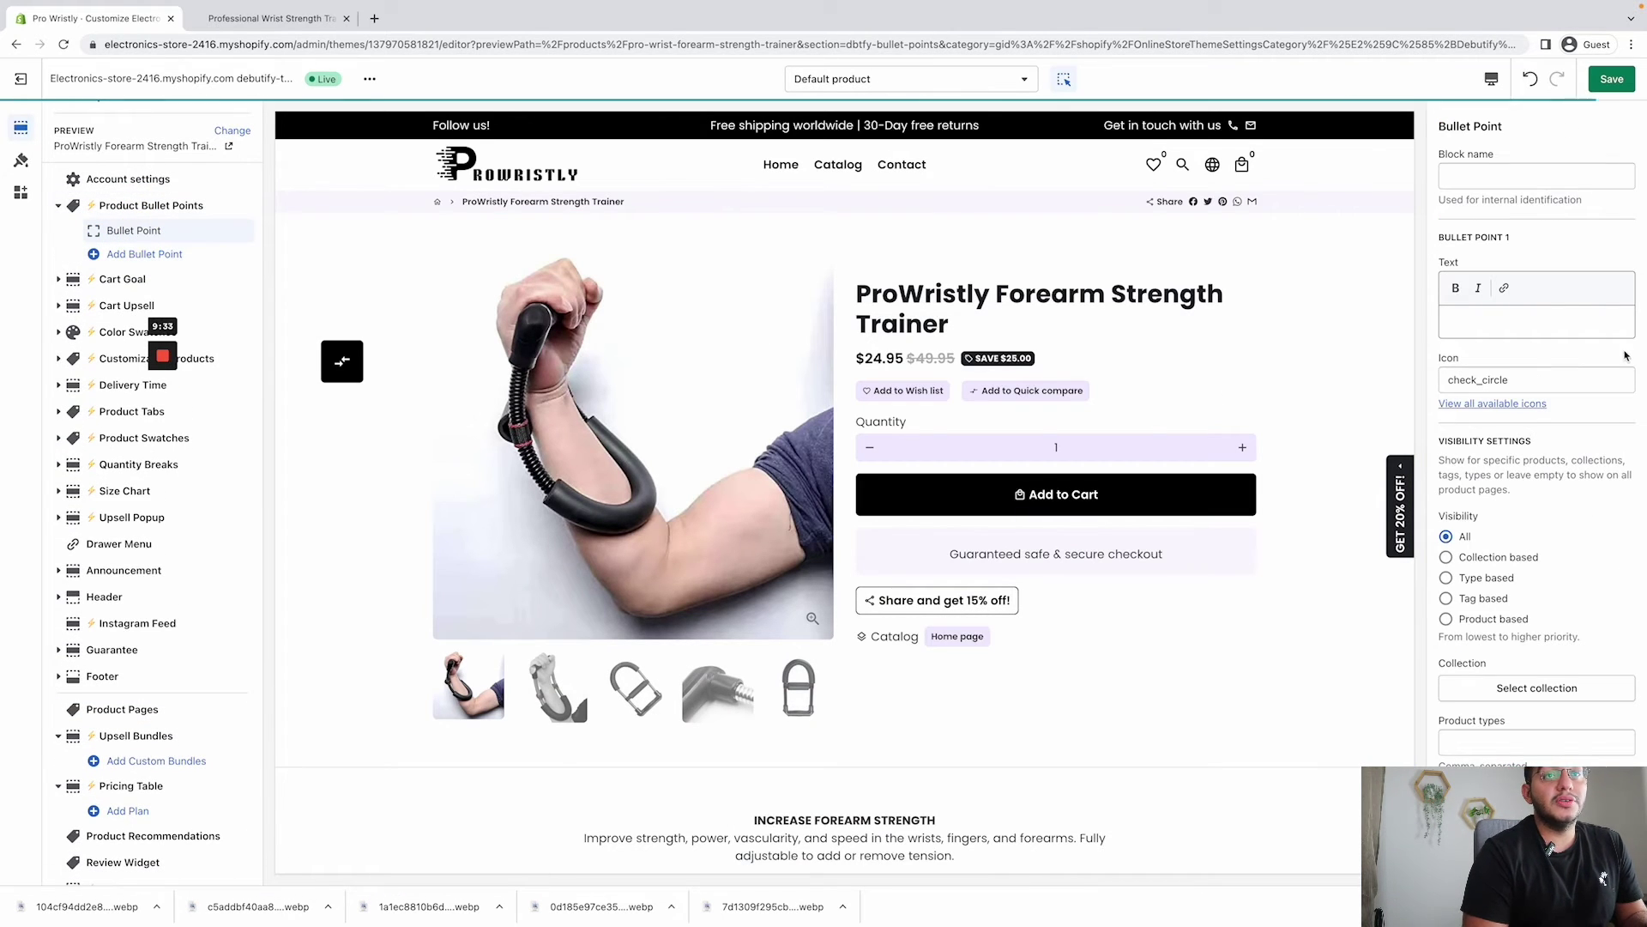
pyautogui.click(1463, 326)
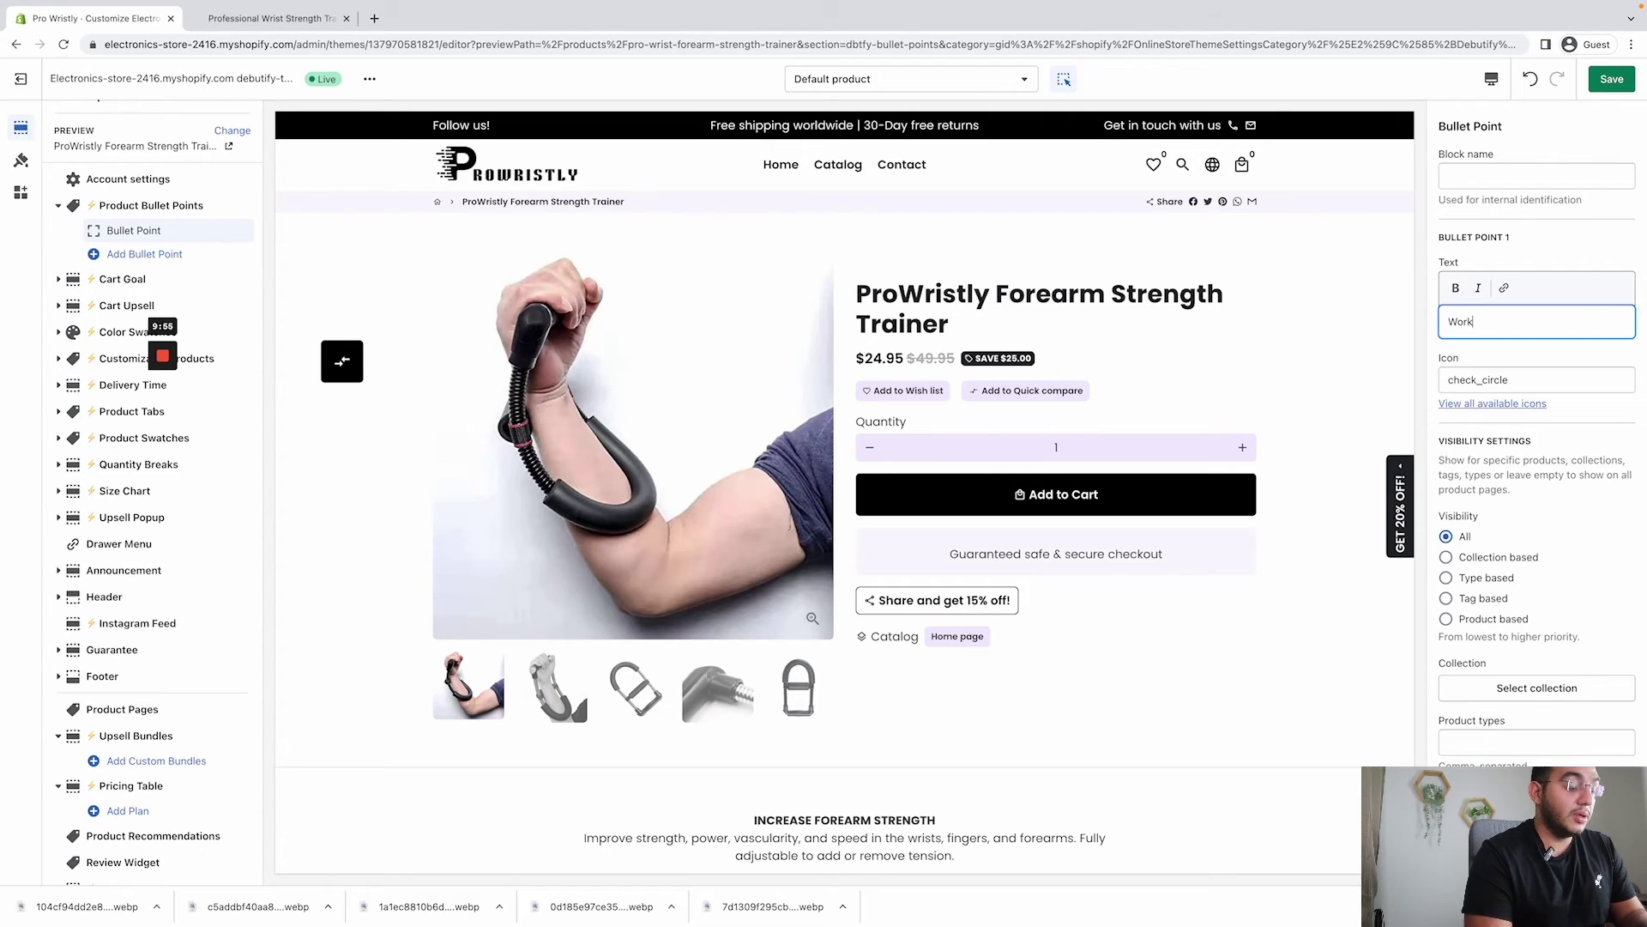
pyautogui.write('ut anyti')
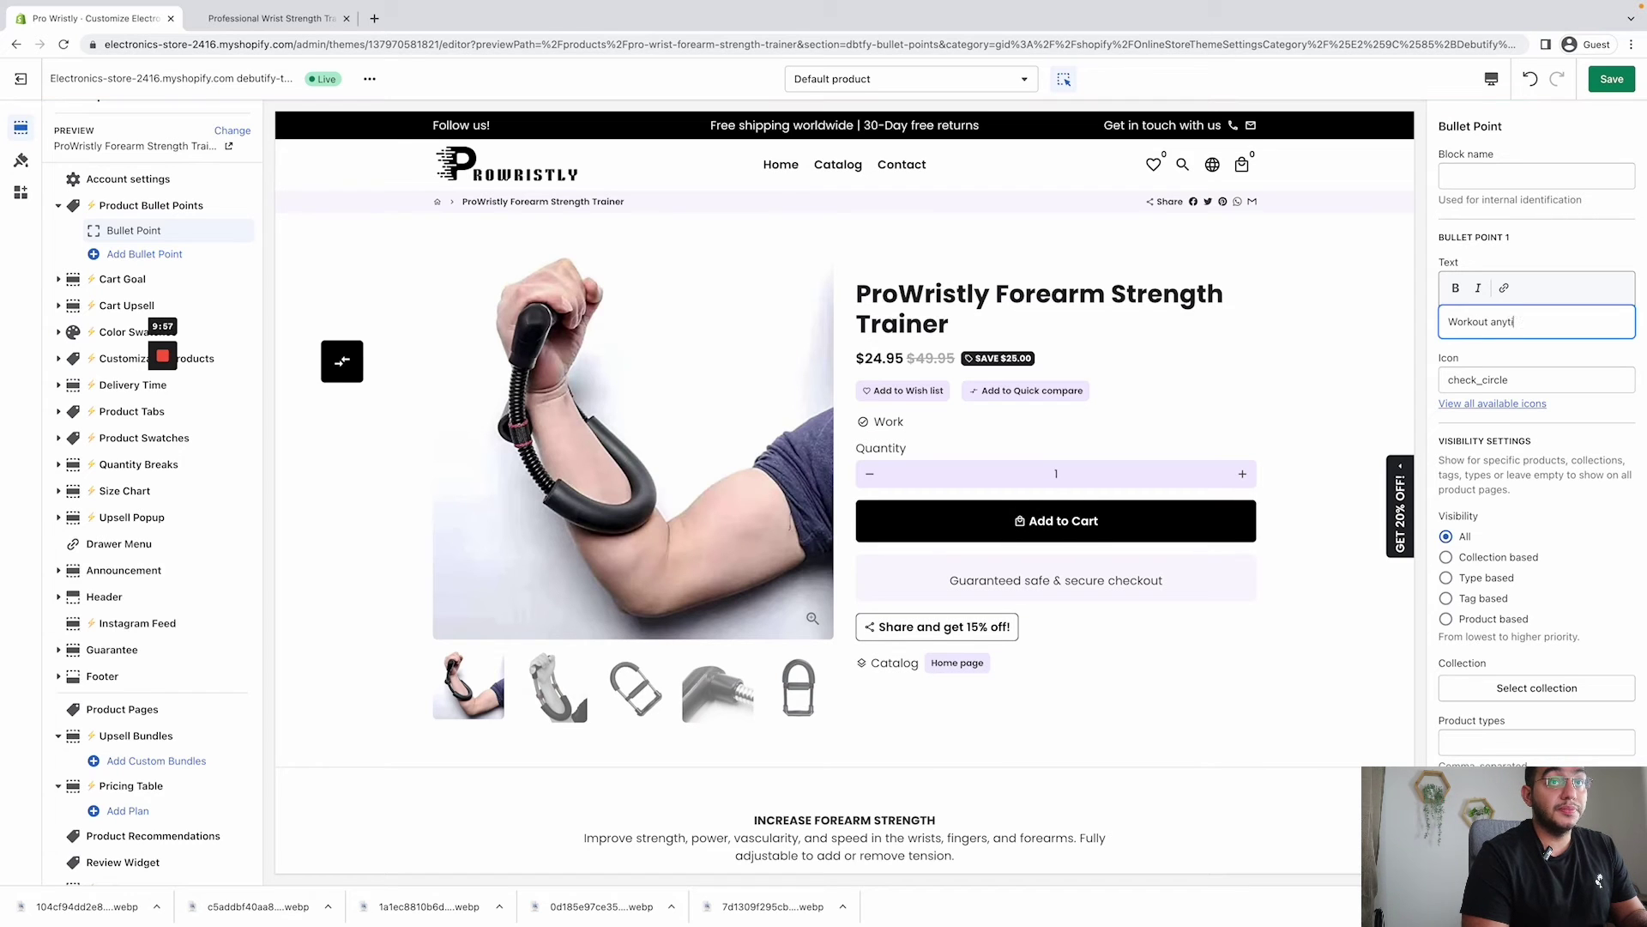
pyautogui.write('me, anywhere')
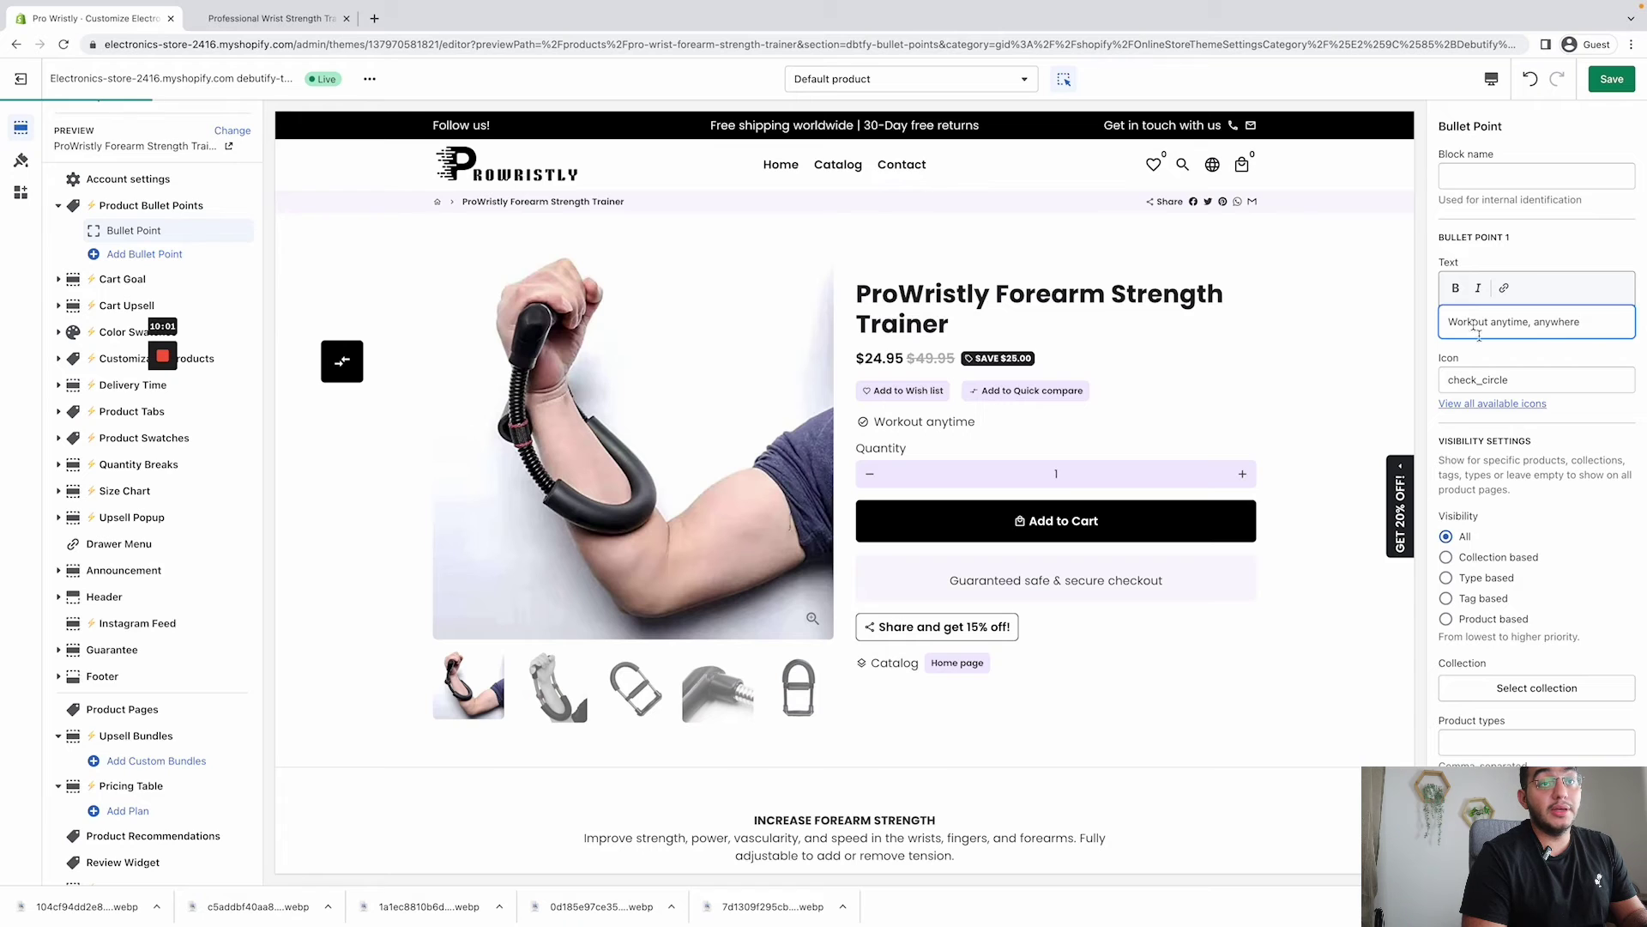
pyautogui.scroll(-1, 1514, 642)
pyautogui.scroll(-3, 1516, 641)
# - Enter 'Grow a strong forearm at comfort of your home' as the Bullet Point 2 text
pyautogui.scroll(-1, 1511, 686)
pyautogui.click(1524, 613)
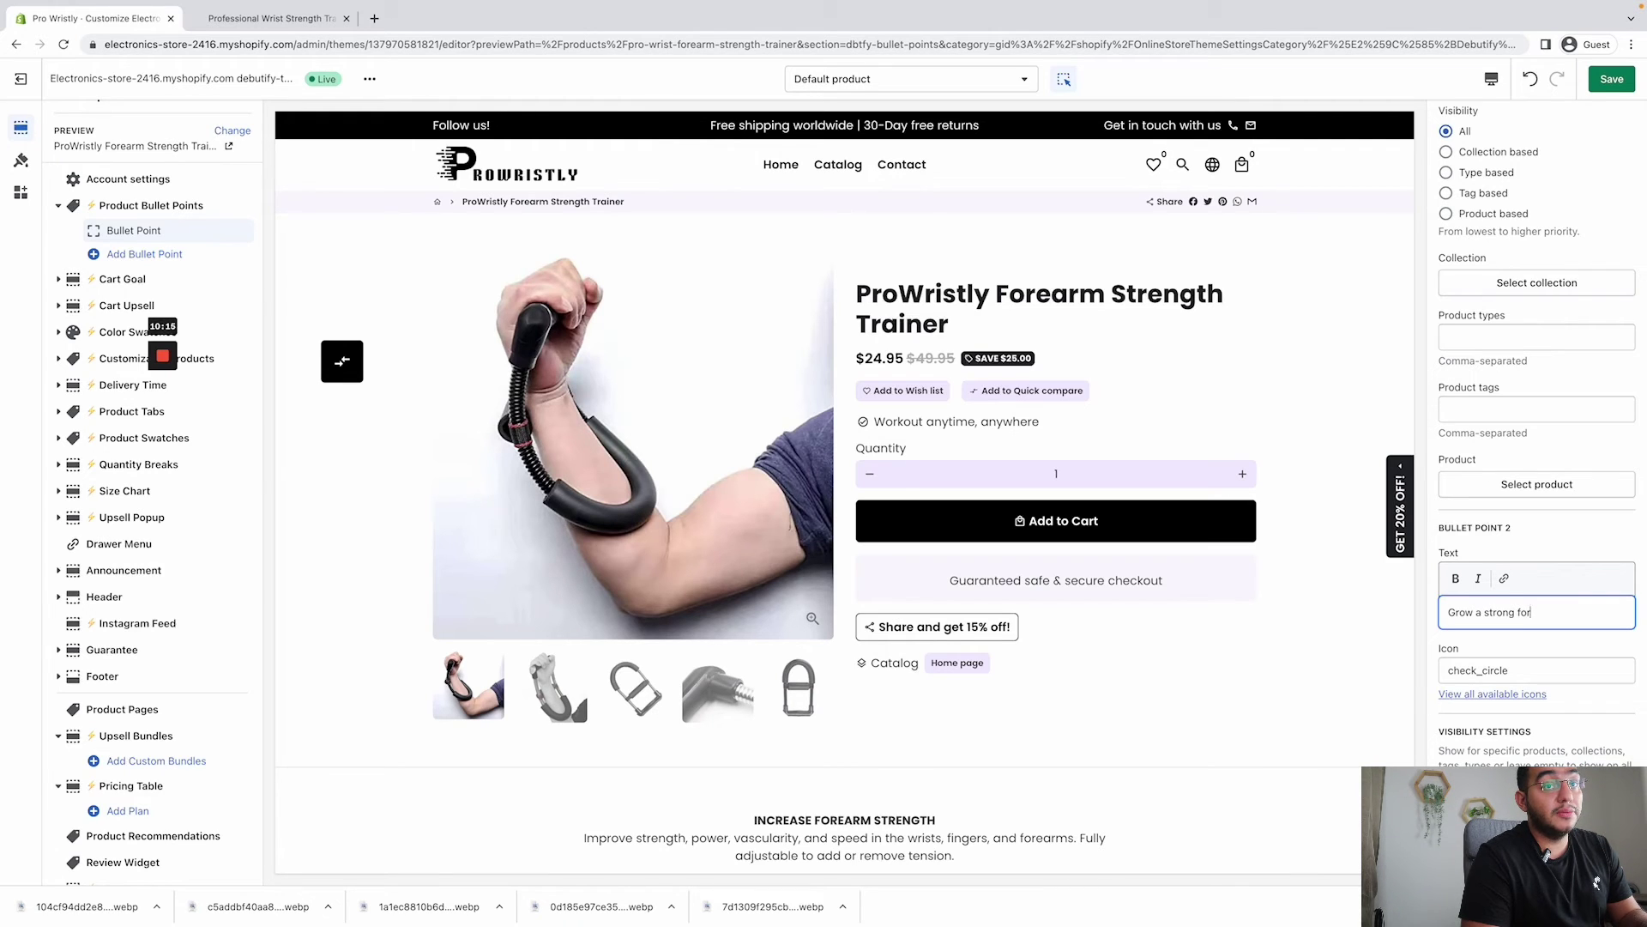
pyautogui.write('m at comfo')
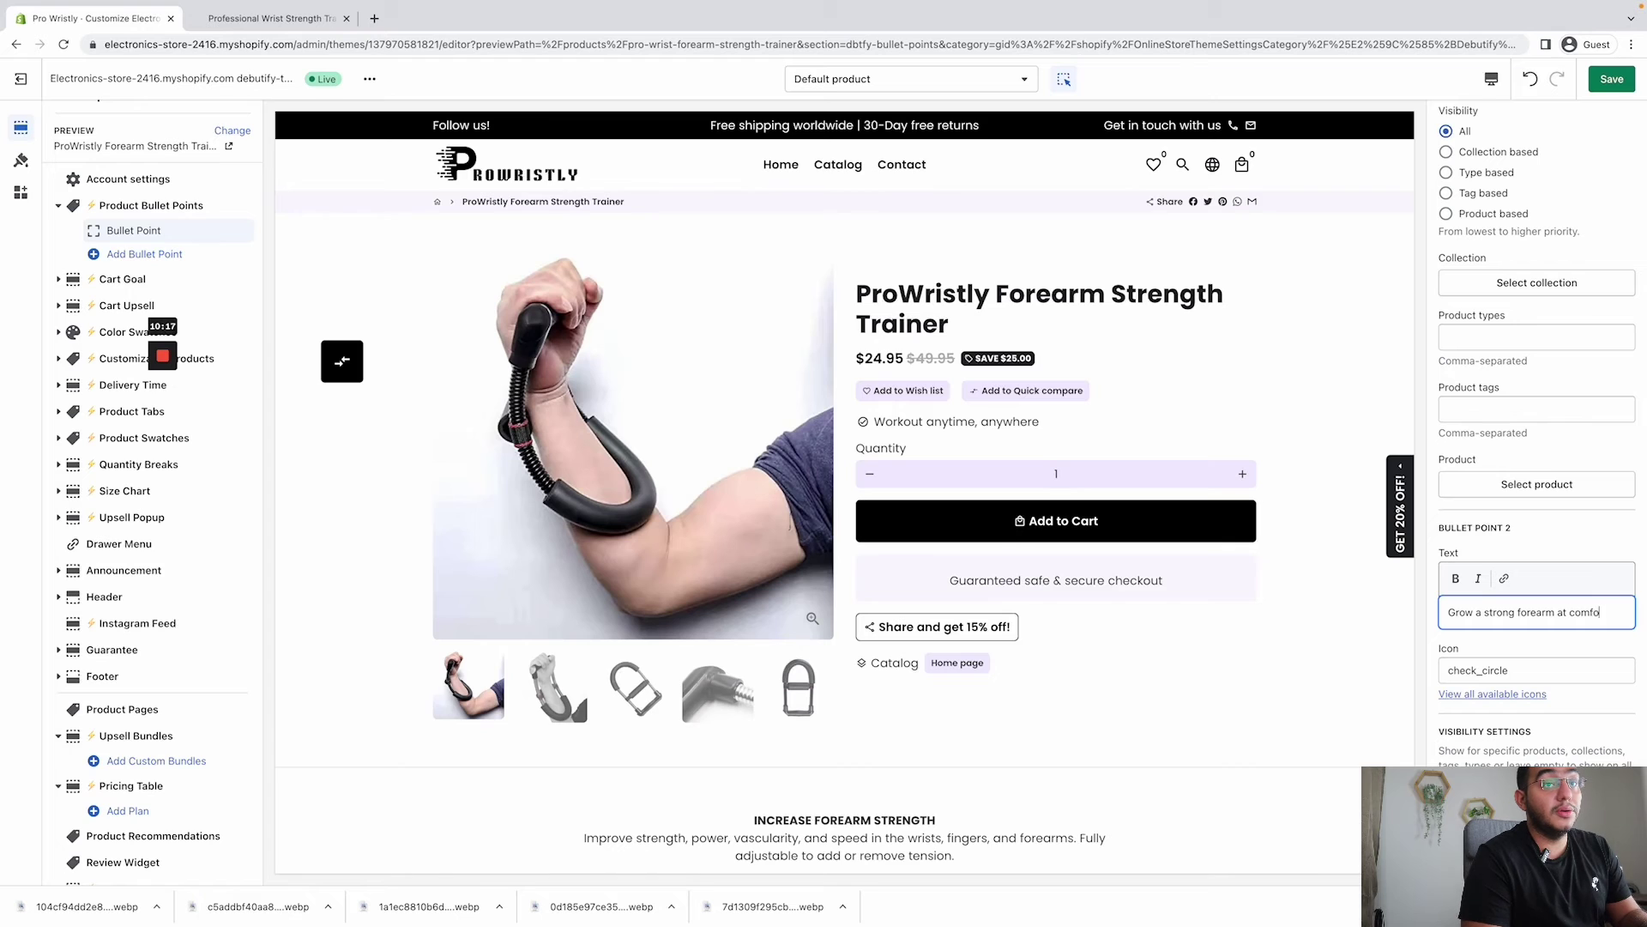
pyautogui.write('rt of your c')
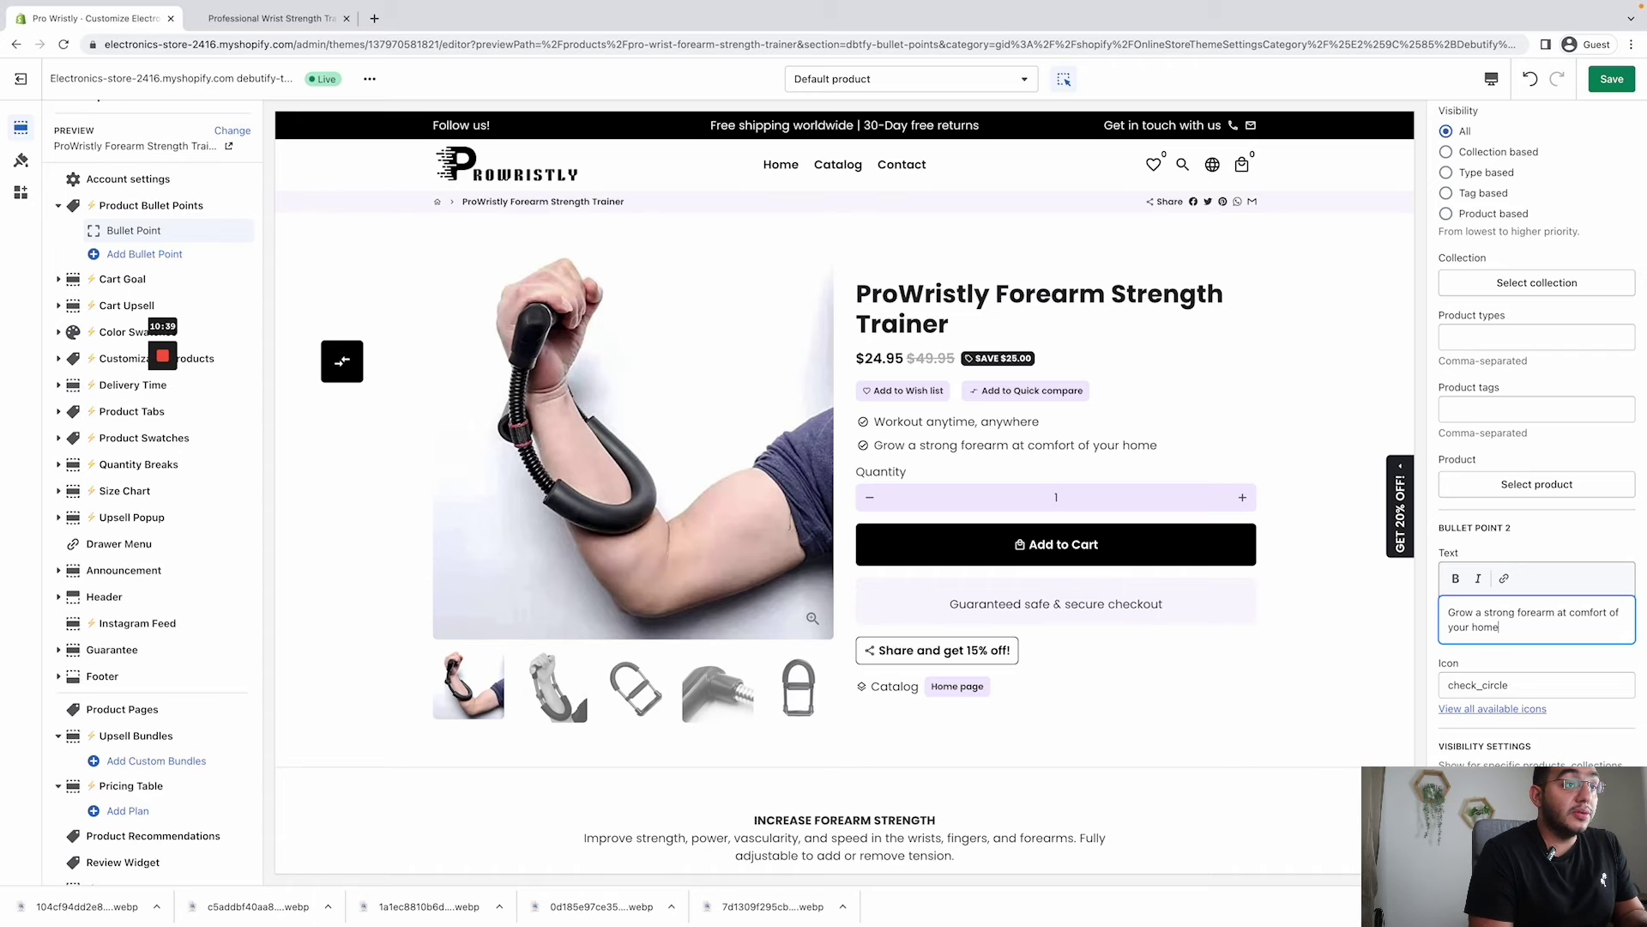
# - In Product Pages settings, uncheck Show product type, product tags, sharing icons and product collections
pyautogui.scroll(-5, 1176, 668)
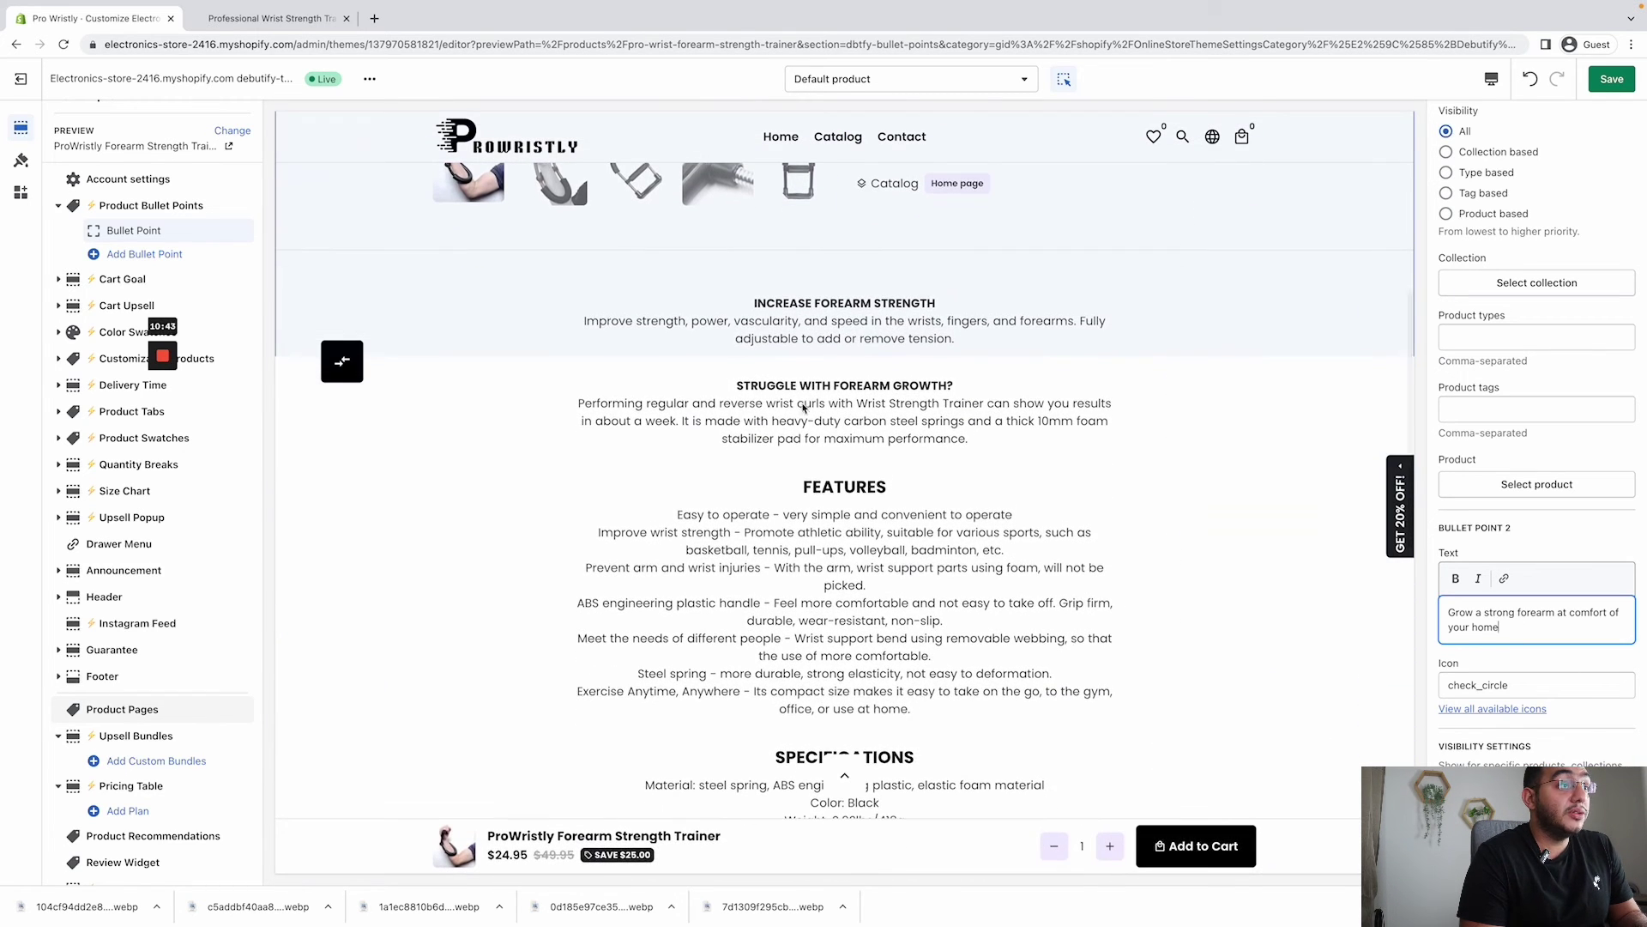
pyautogui.scroll(3, 858, 566)
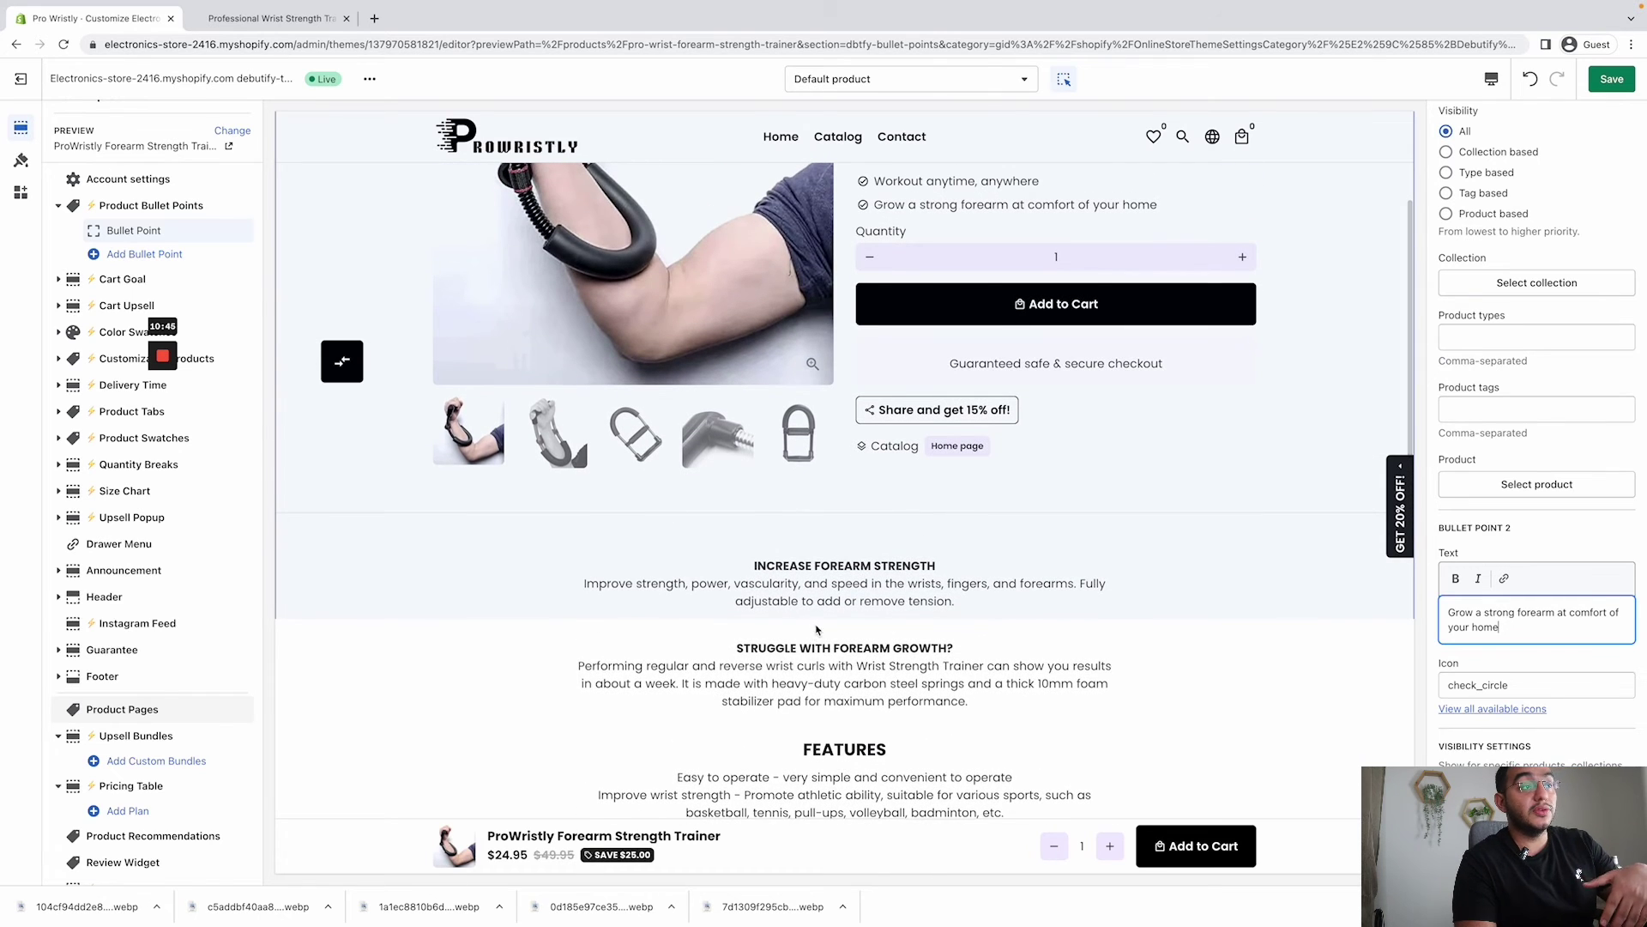
pyautogui.scroll(-3, 811, 600)
pyautogui.scroll(-1, 832, 600)
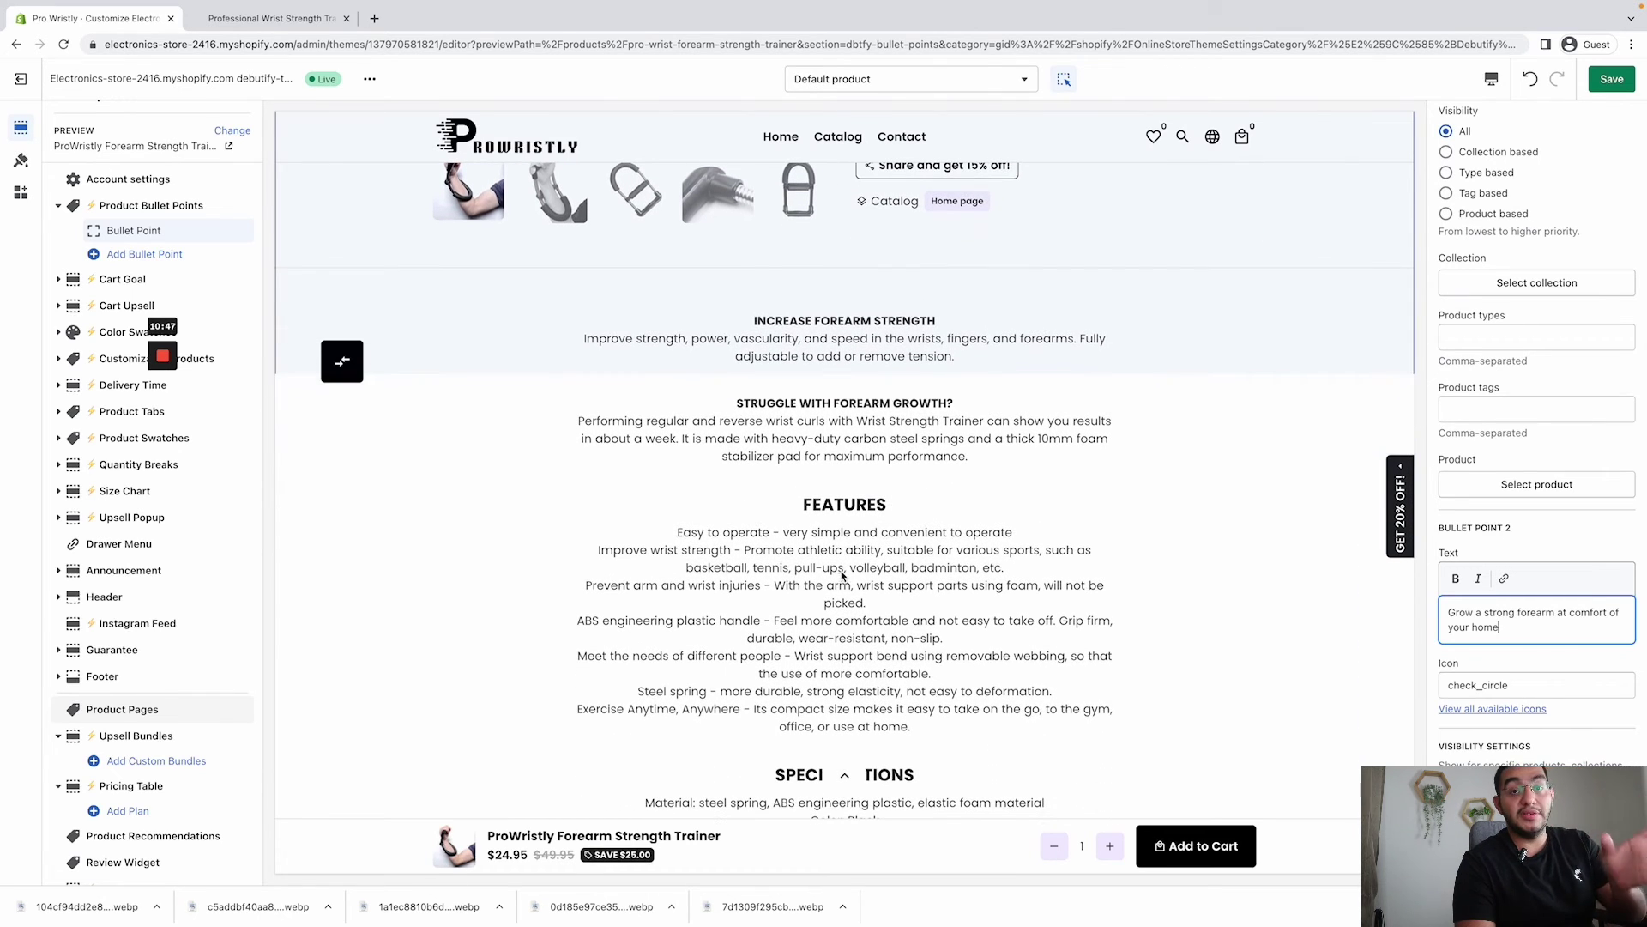
pyautogui.scroll(1, 833, 511)
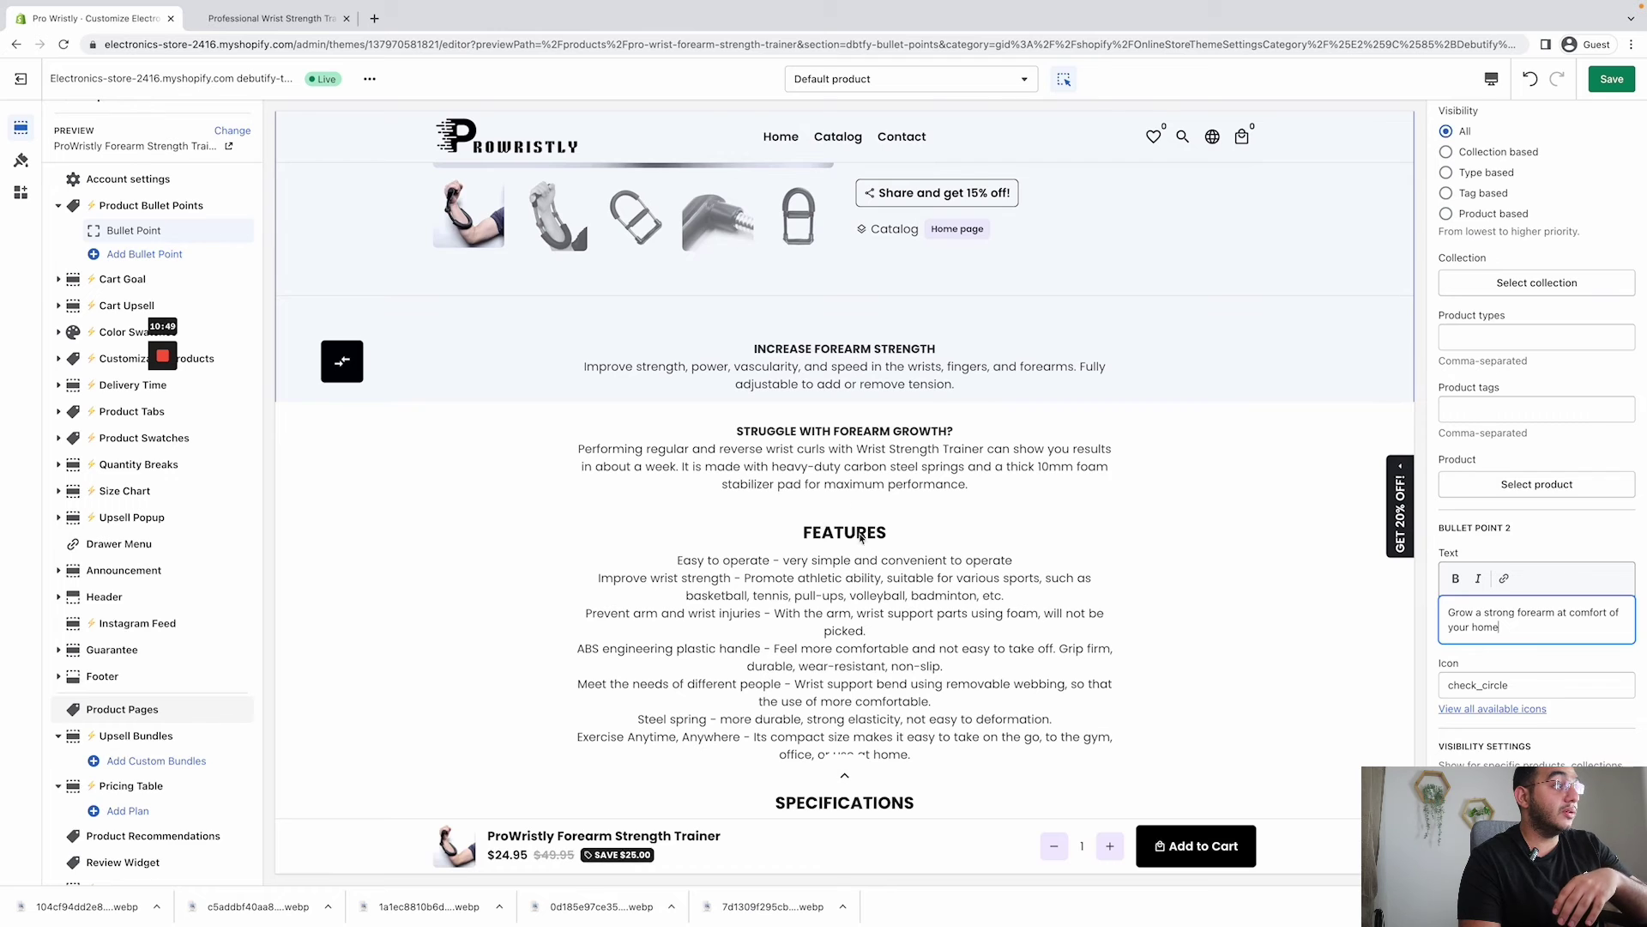
pyautogui.click(167, 708)
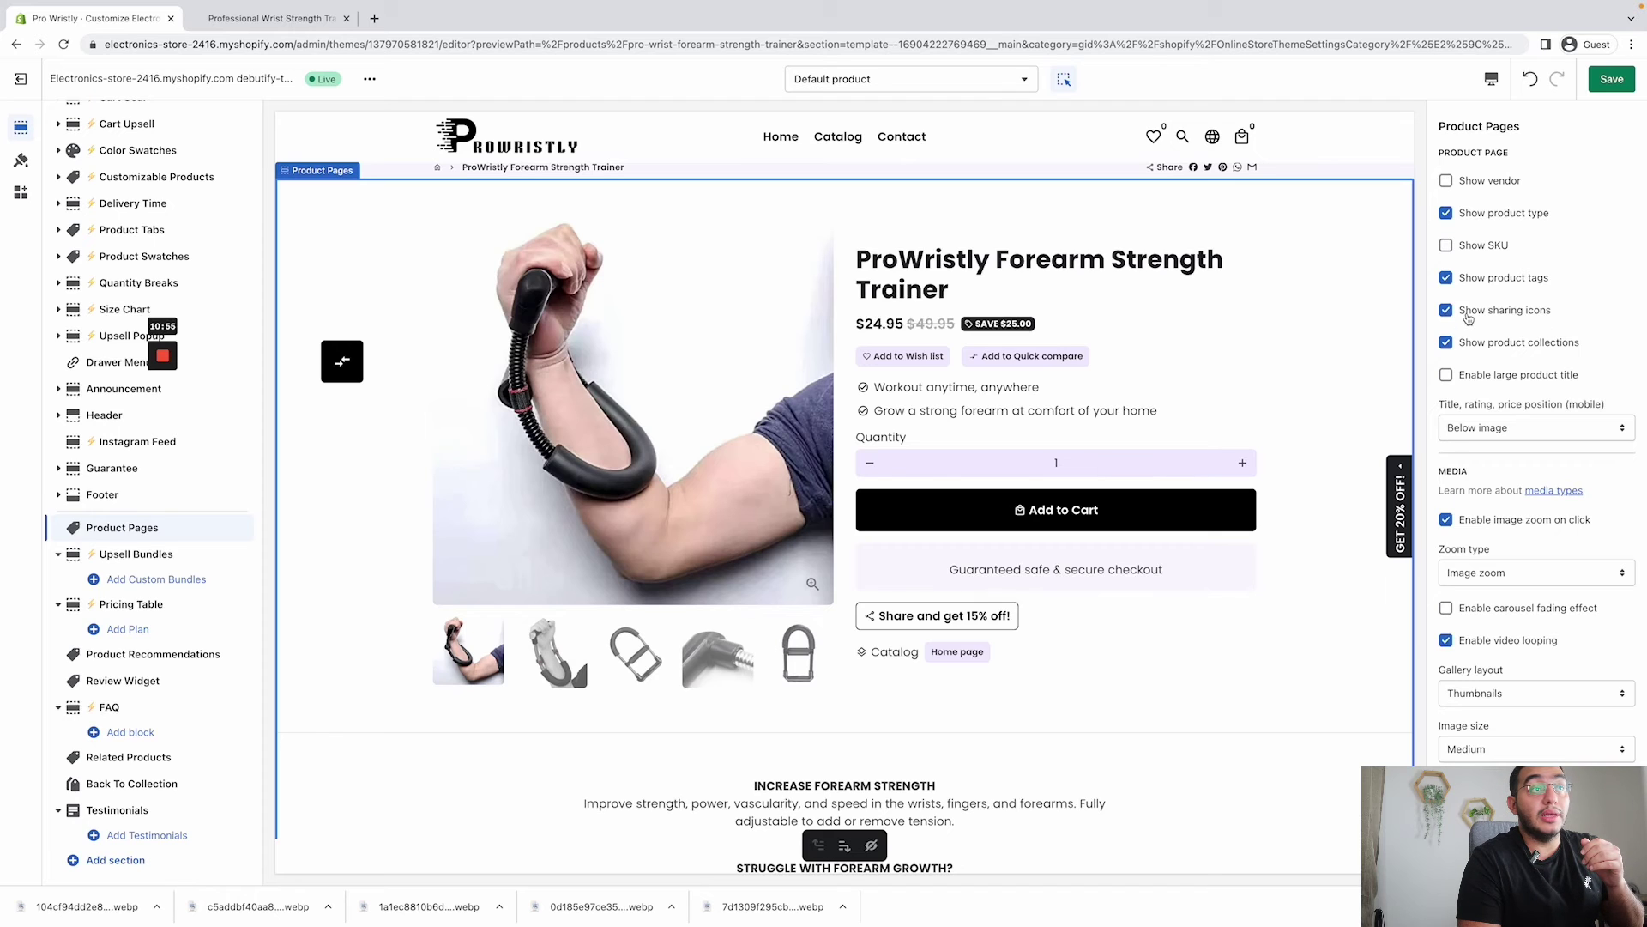
pyautogui.click(1492, 215)
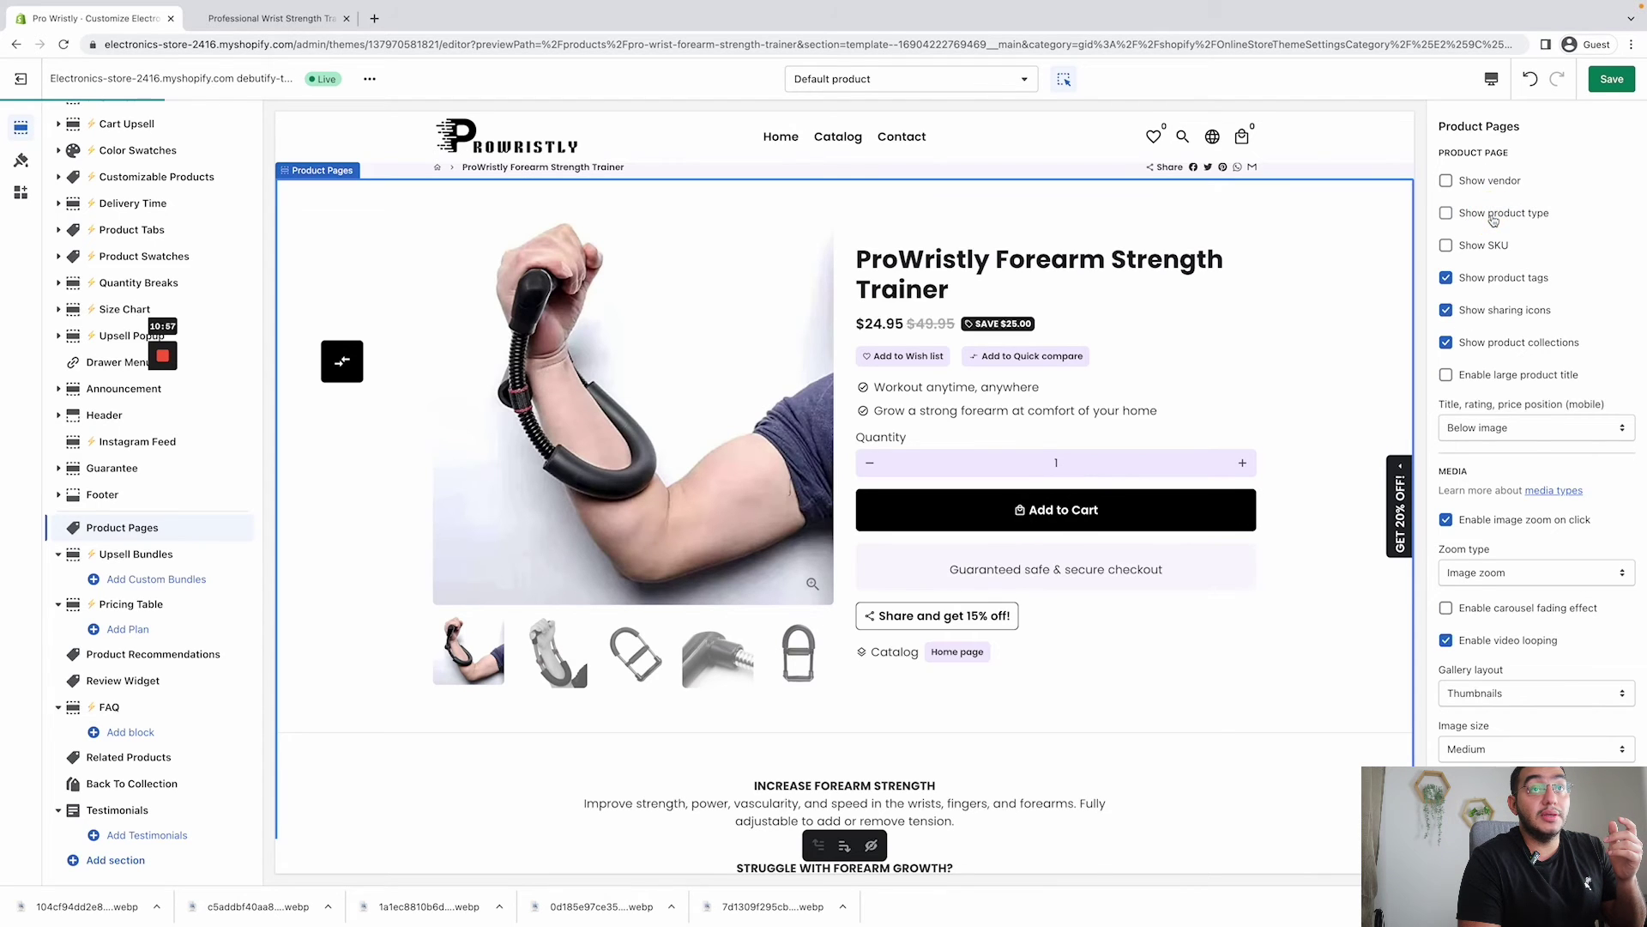
pyautogui.click(1493, 283)
pyautogui.click(1489, 312)
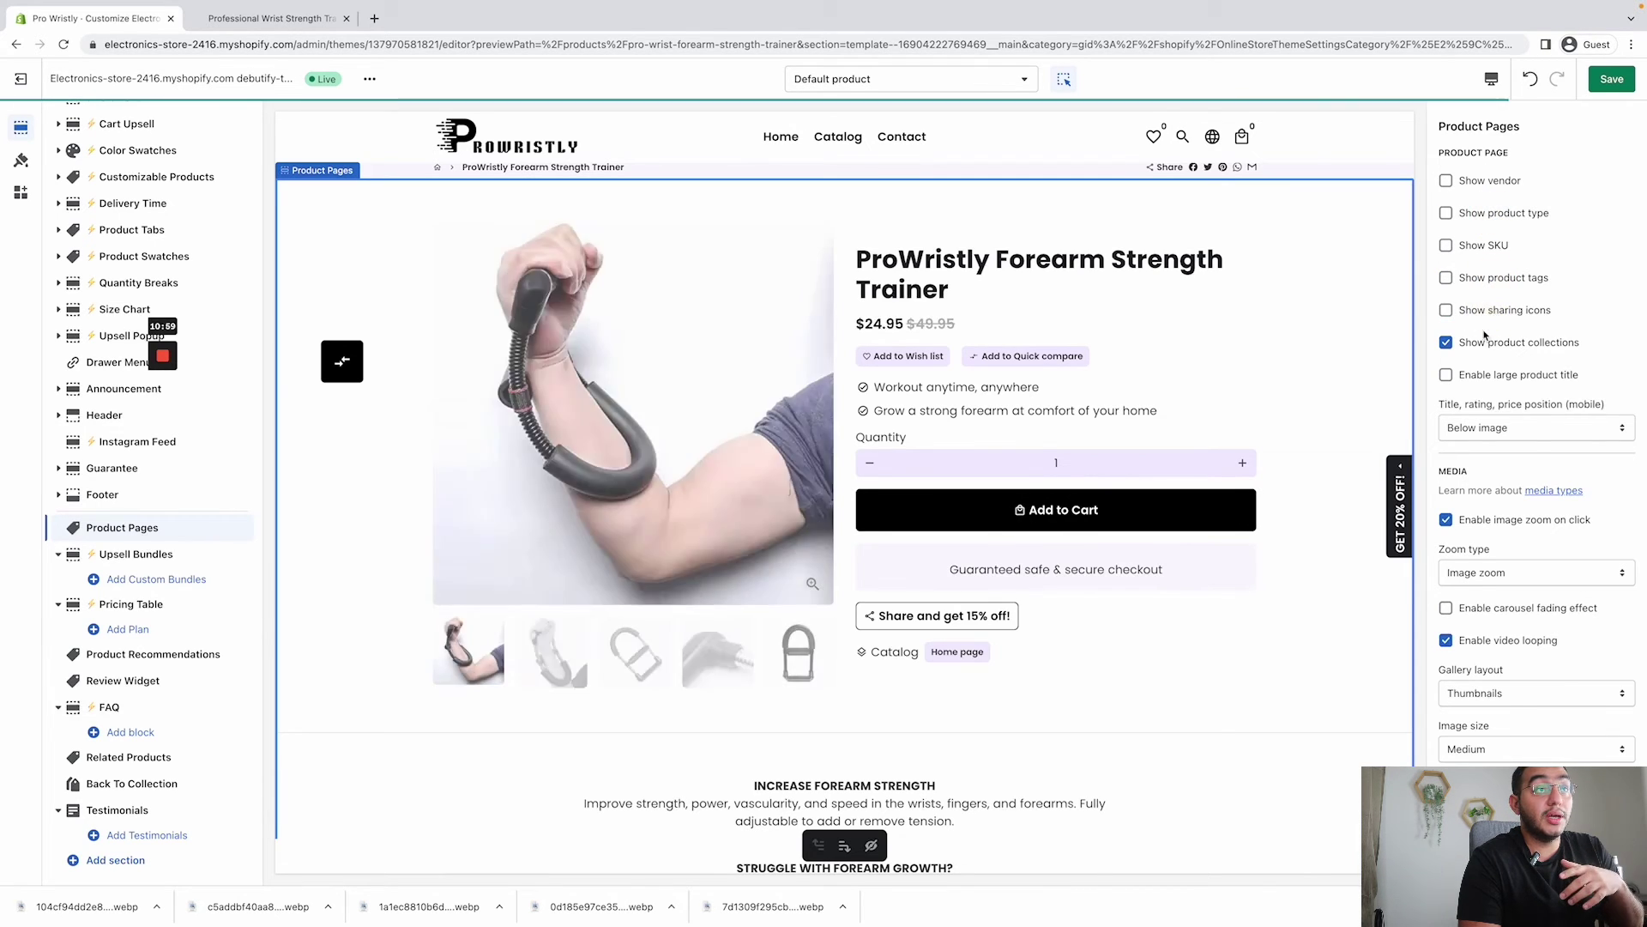
pyautogui.click(1483, 343)
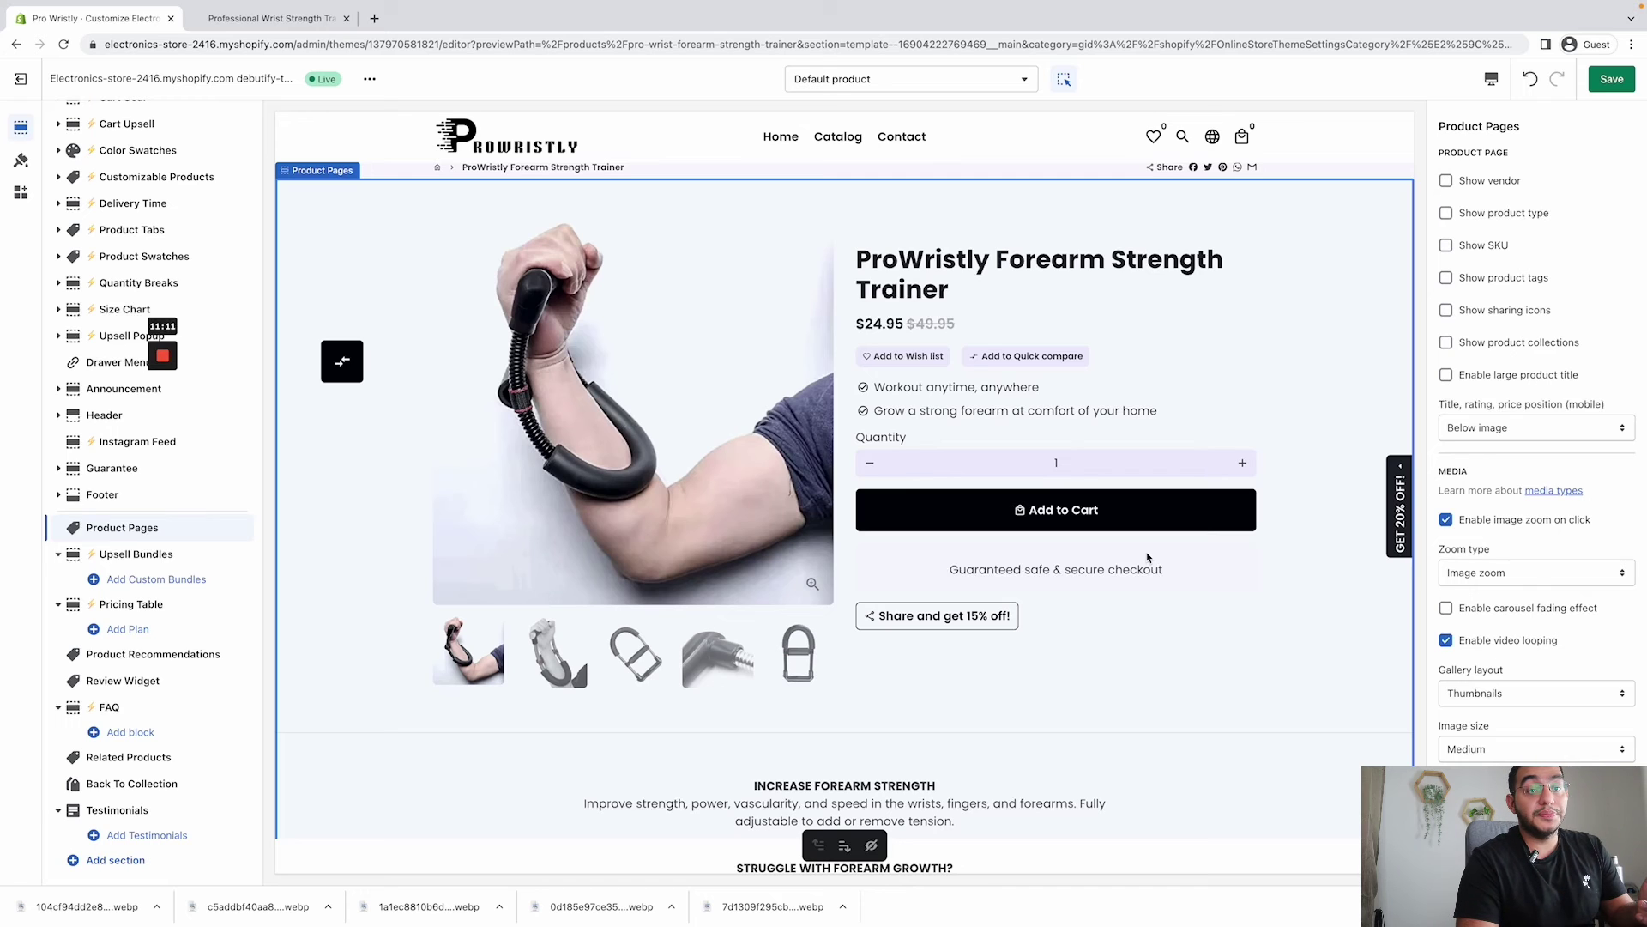
pyautogui.scroll(-4, 1536, 601)
pyautogui.scroll(-4, 1551, 646)
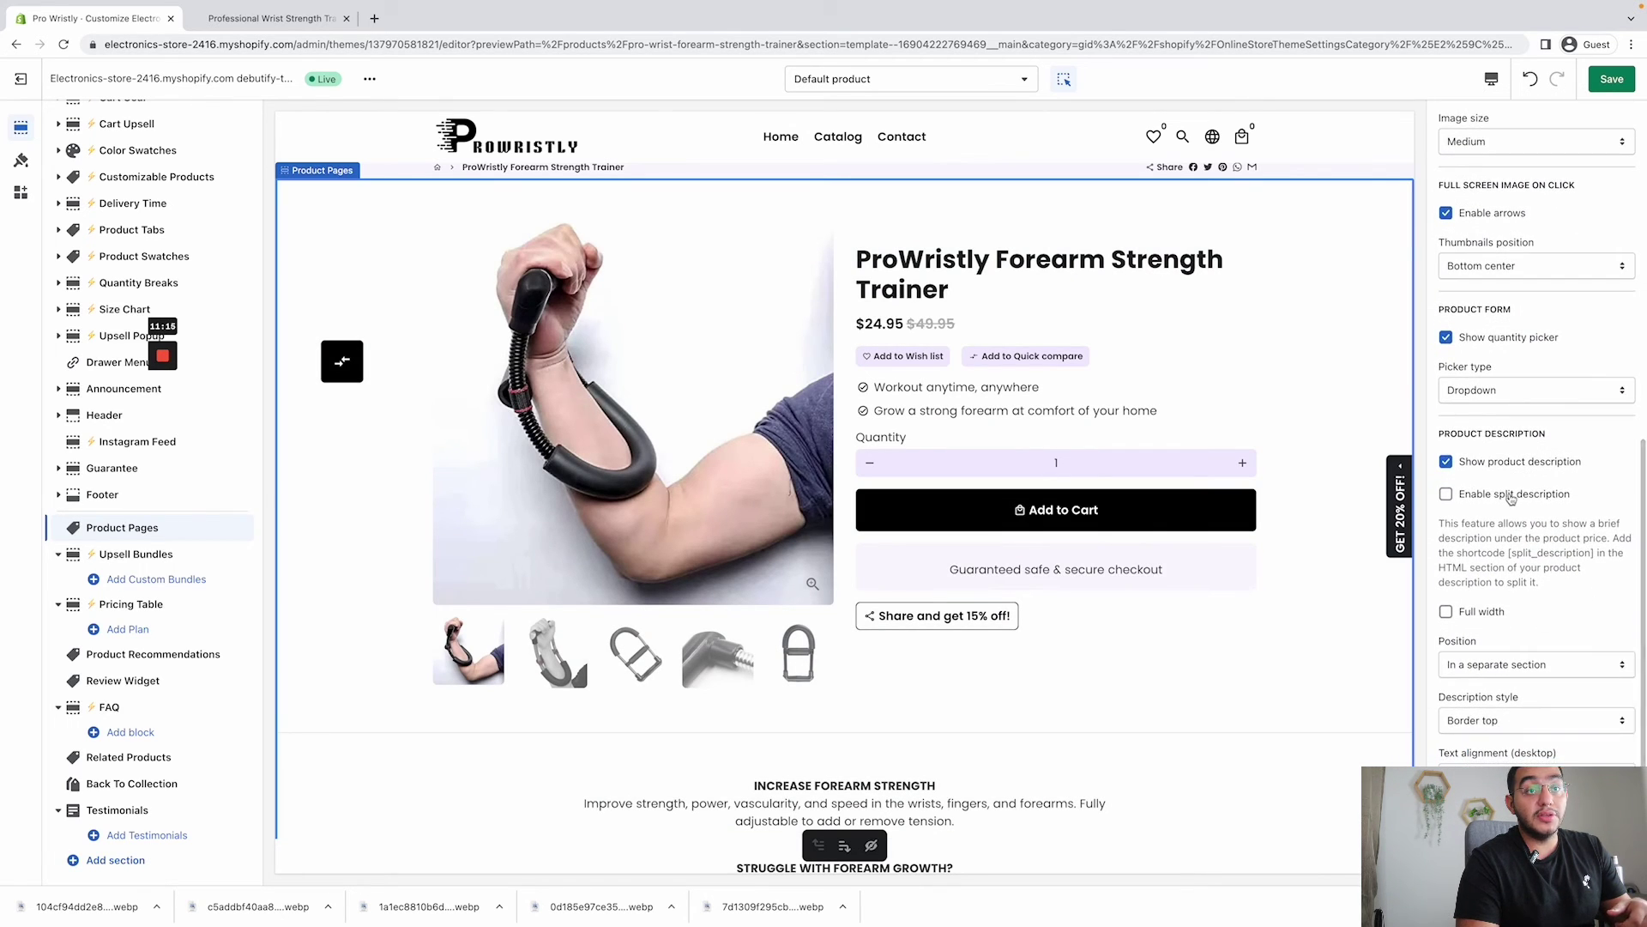
pyautogui.scroll(-1, 1508, 673)
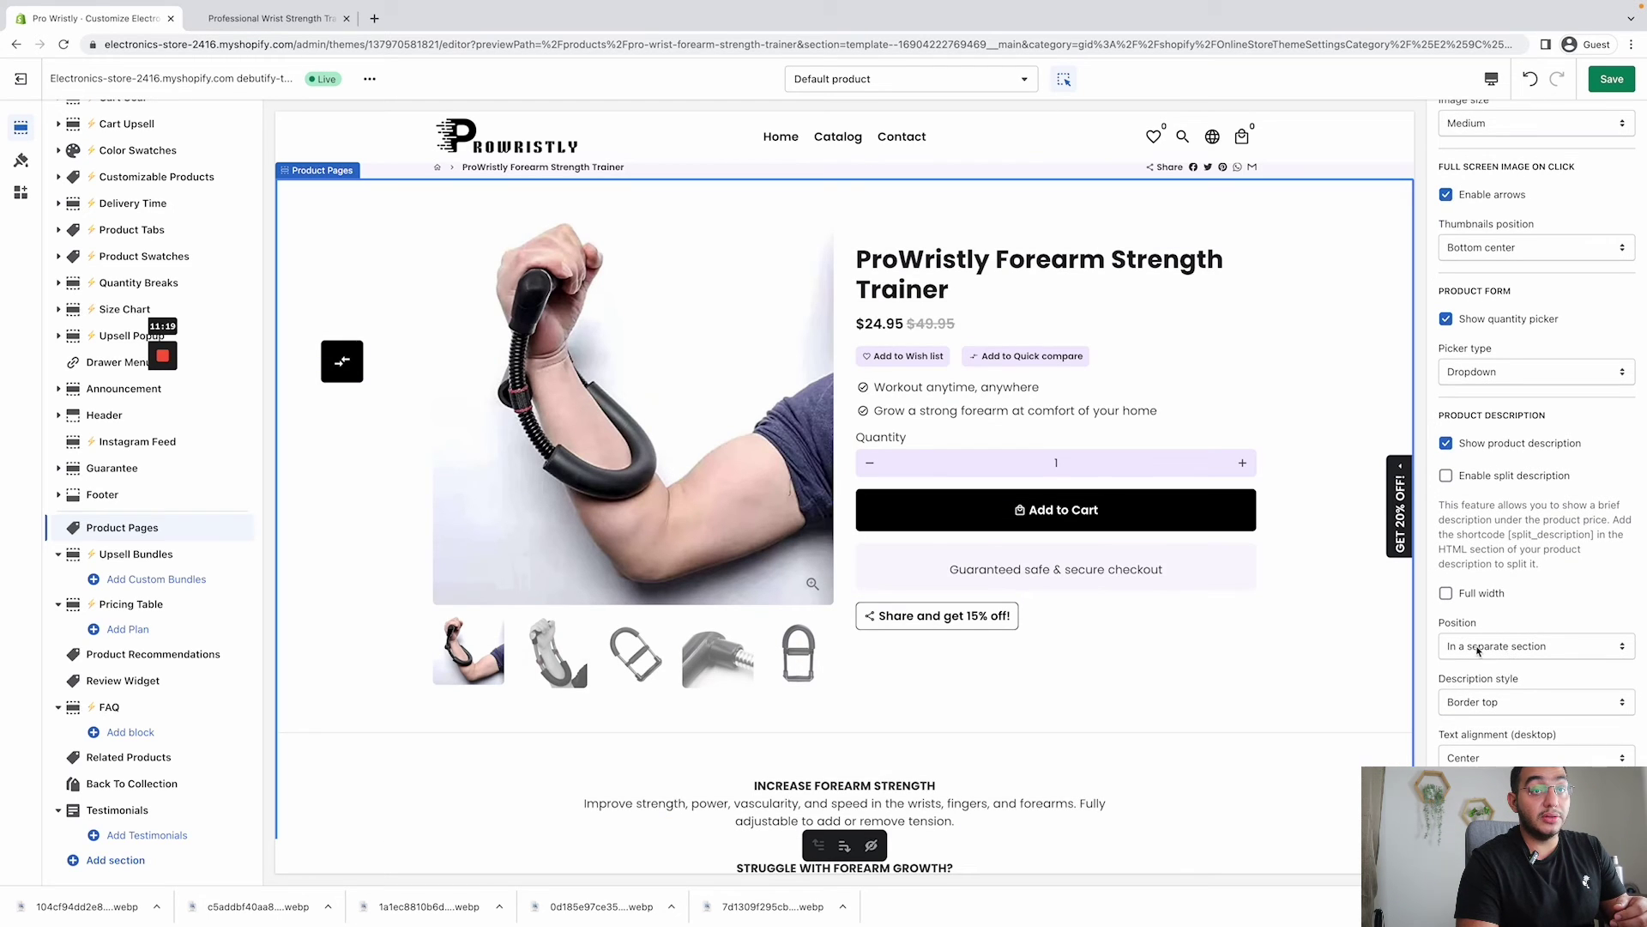
# - Set the description Position to 'Under add-to-cart button' and desktop text alignment to Left
pyautogui.click(1478, 650)
pyautogui.click(1480, 635)
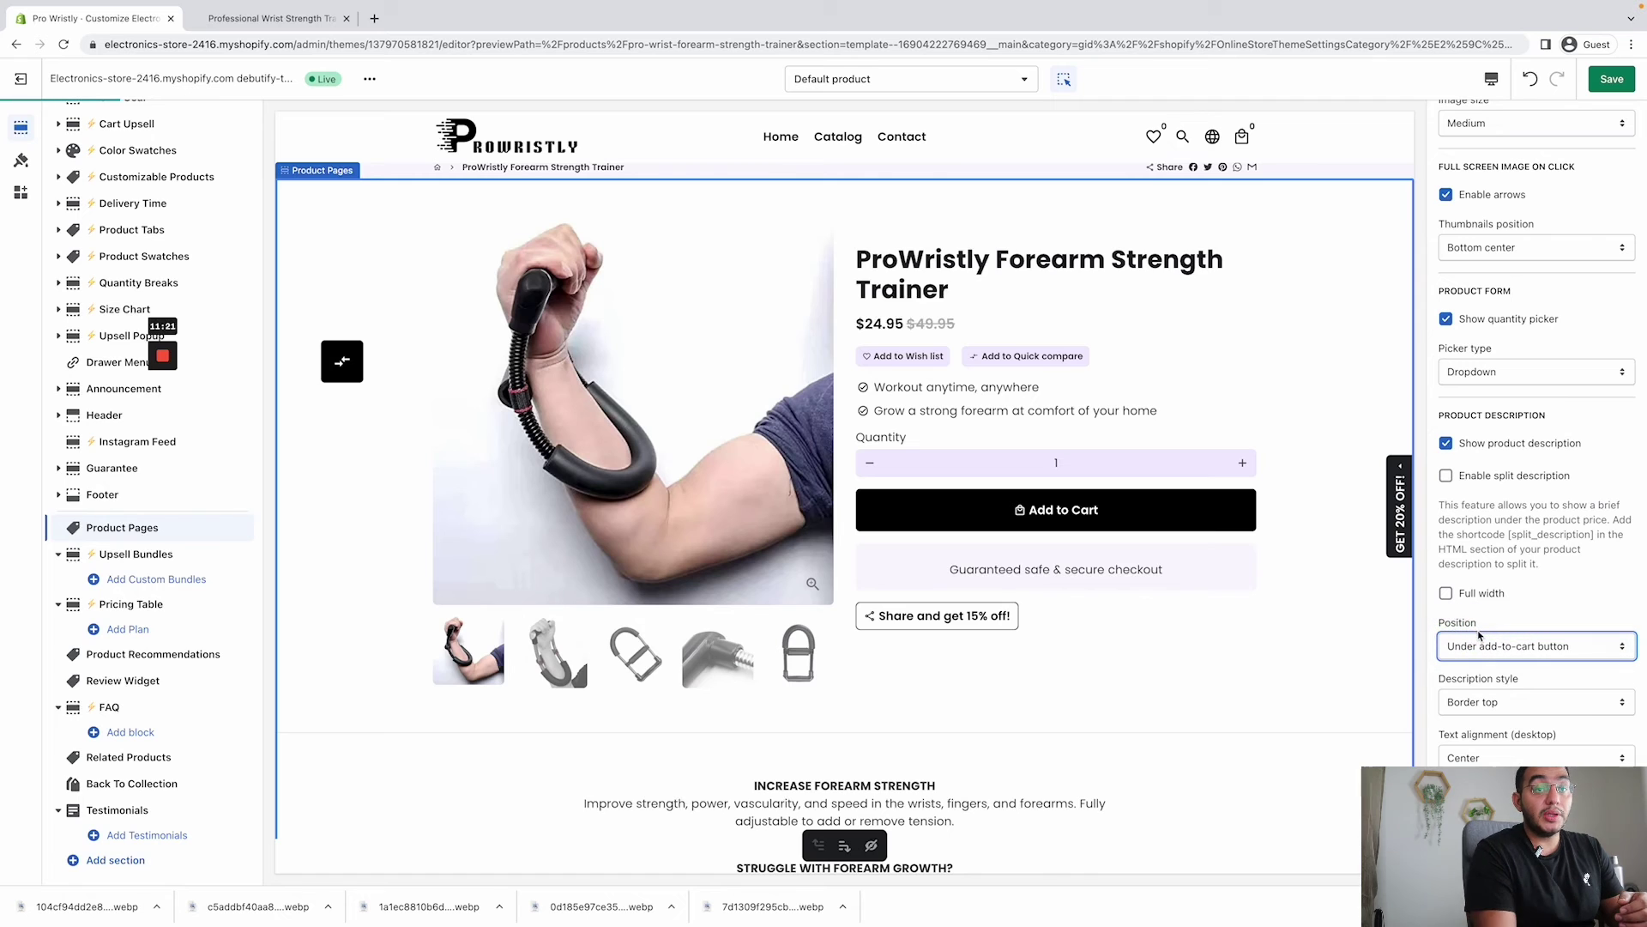
pyautogui.click(1510, 757)
pyautogui.click(1501, 744)
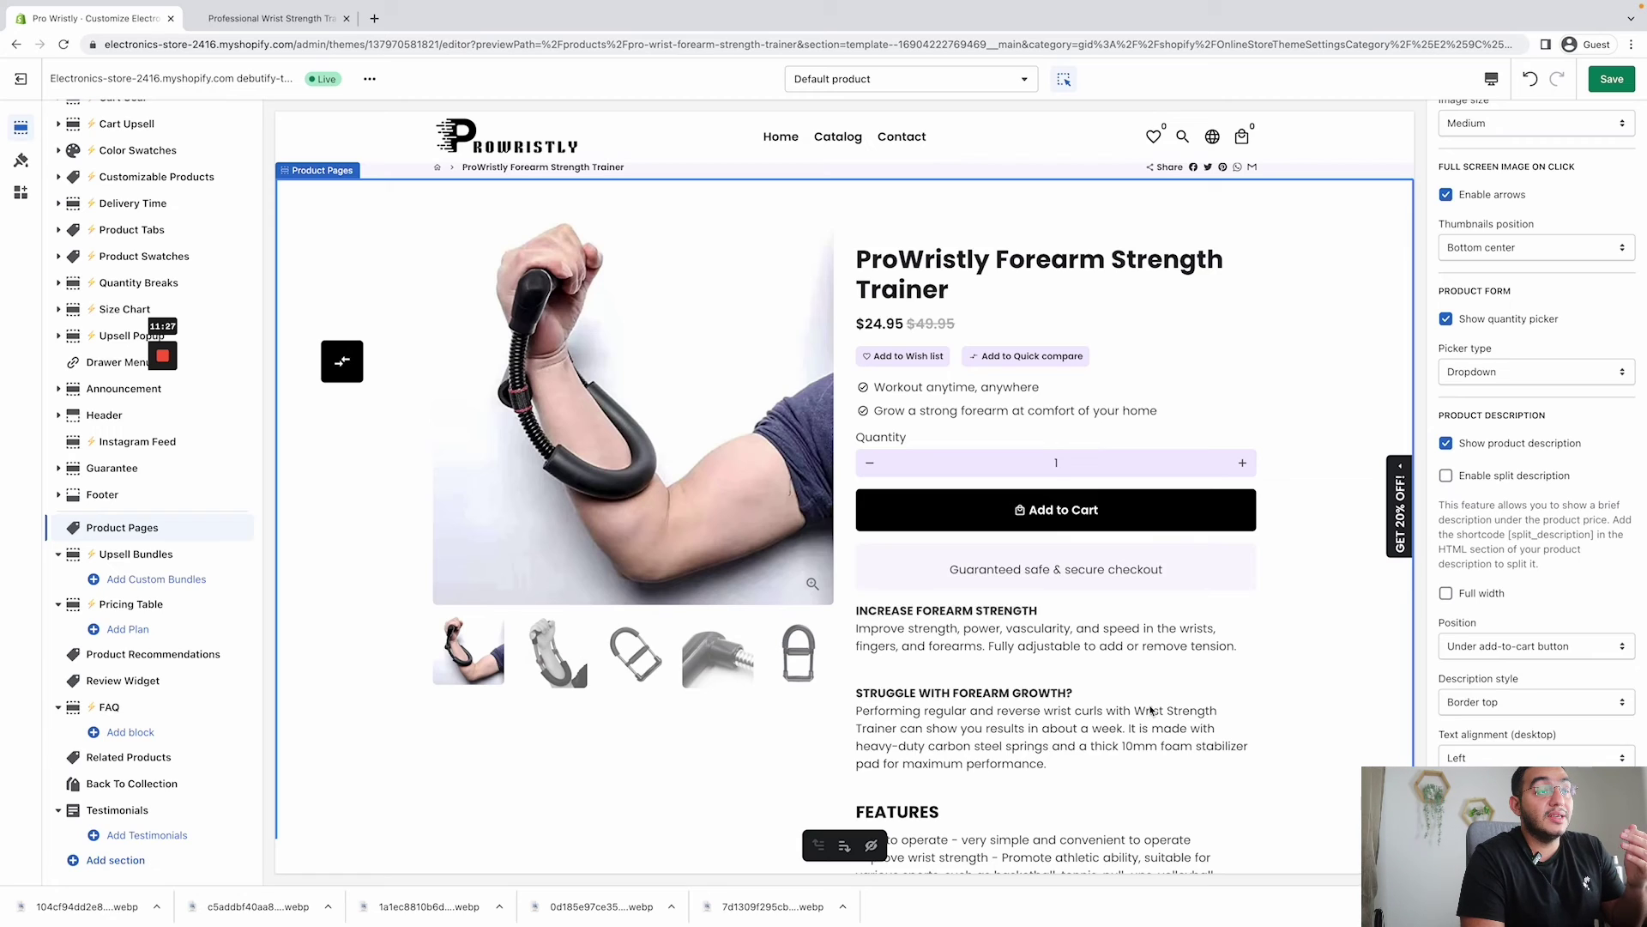
pyautogui.scroll(-7, 1204, 728)
pyautogui.scroll(-2, 1142, 699)
pyautogui.scroll(5, 1142, 695)
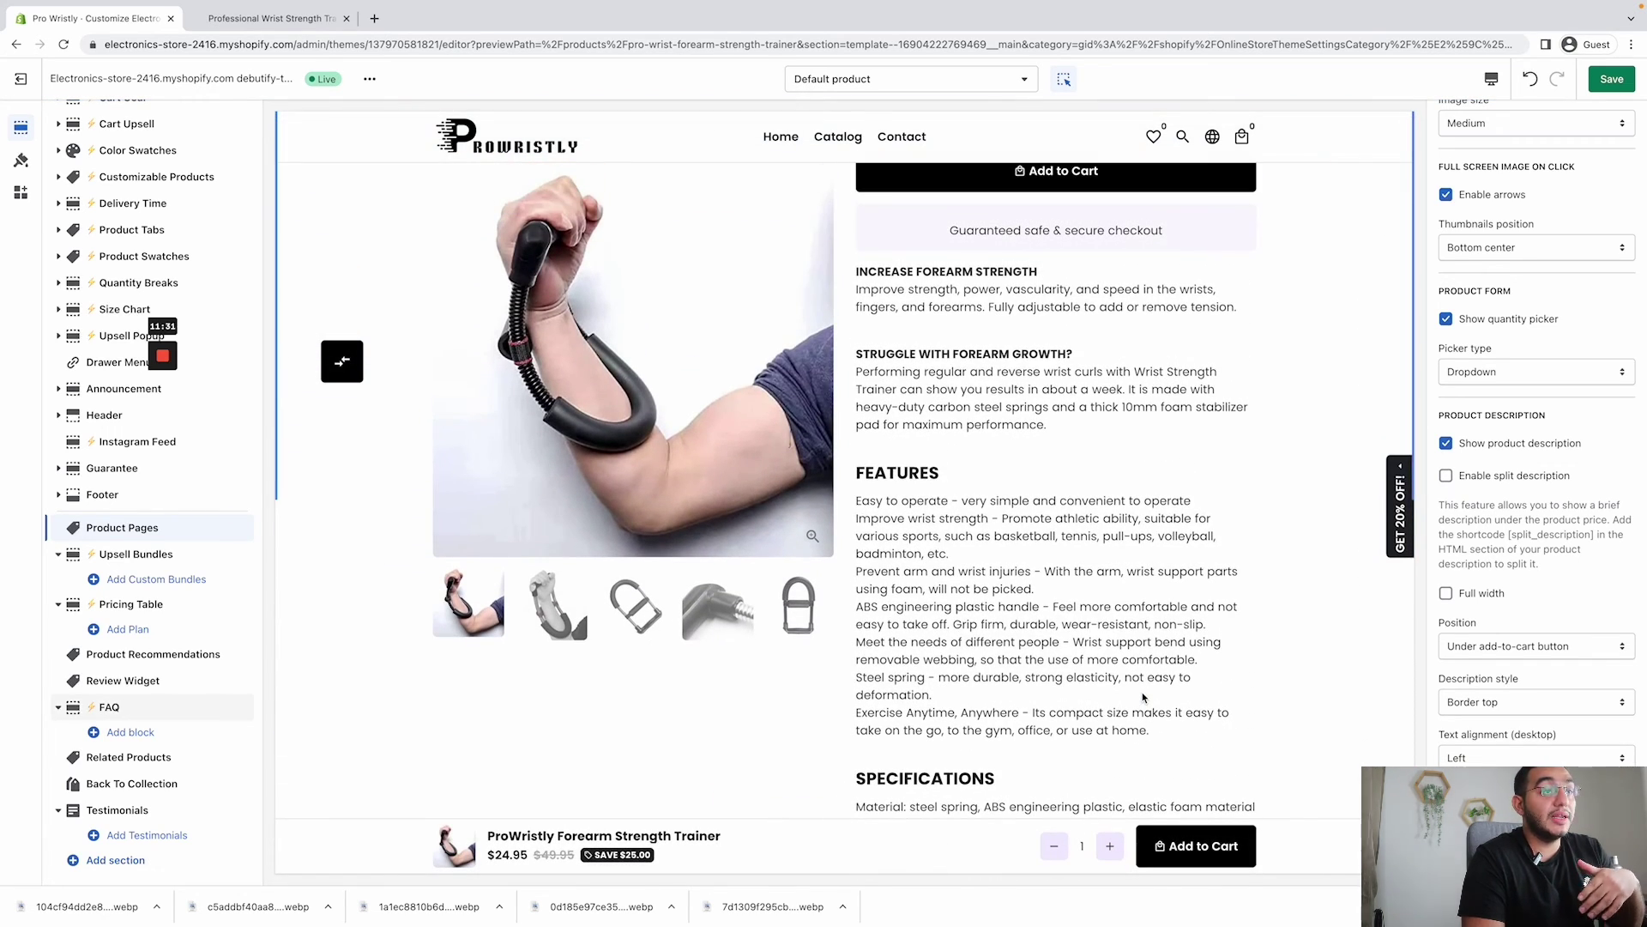
pyautogui.scroll(3, 1145, 691)
pyautogui.scroll(-5, 1147, 683)
pyautogui.scroll(3, 1147, 683)
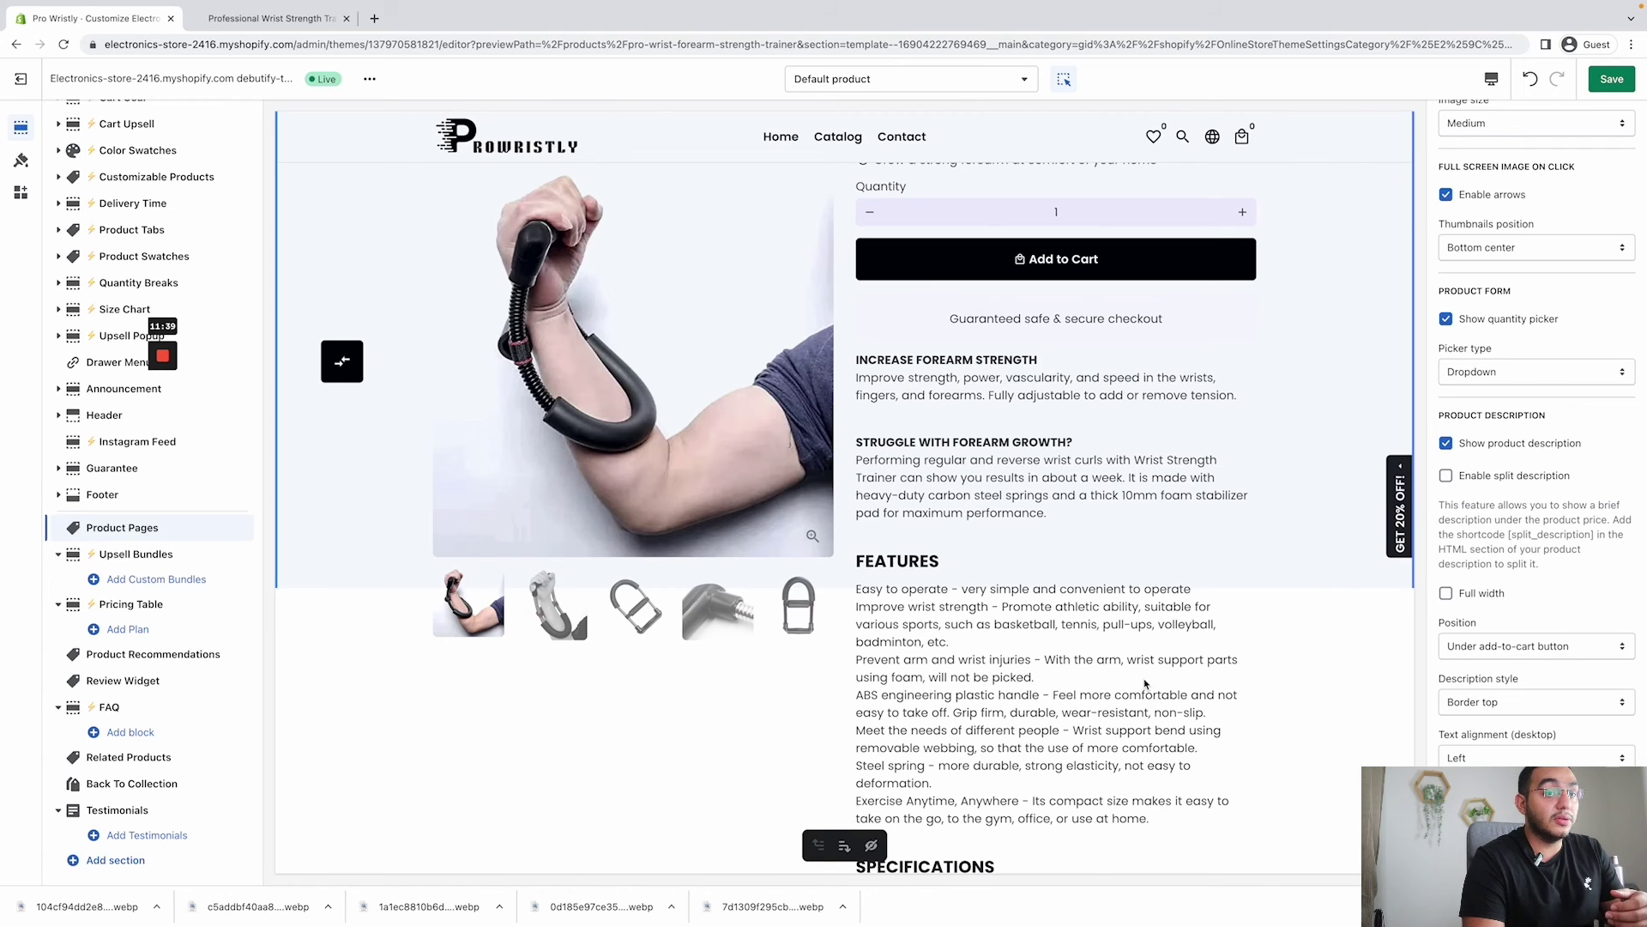
pyautogui.scroll(-5, 1138, 679)
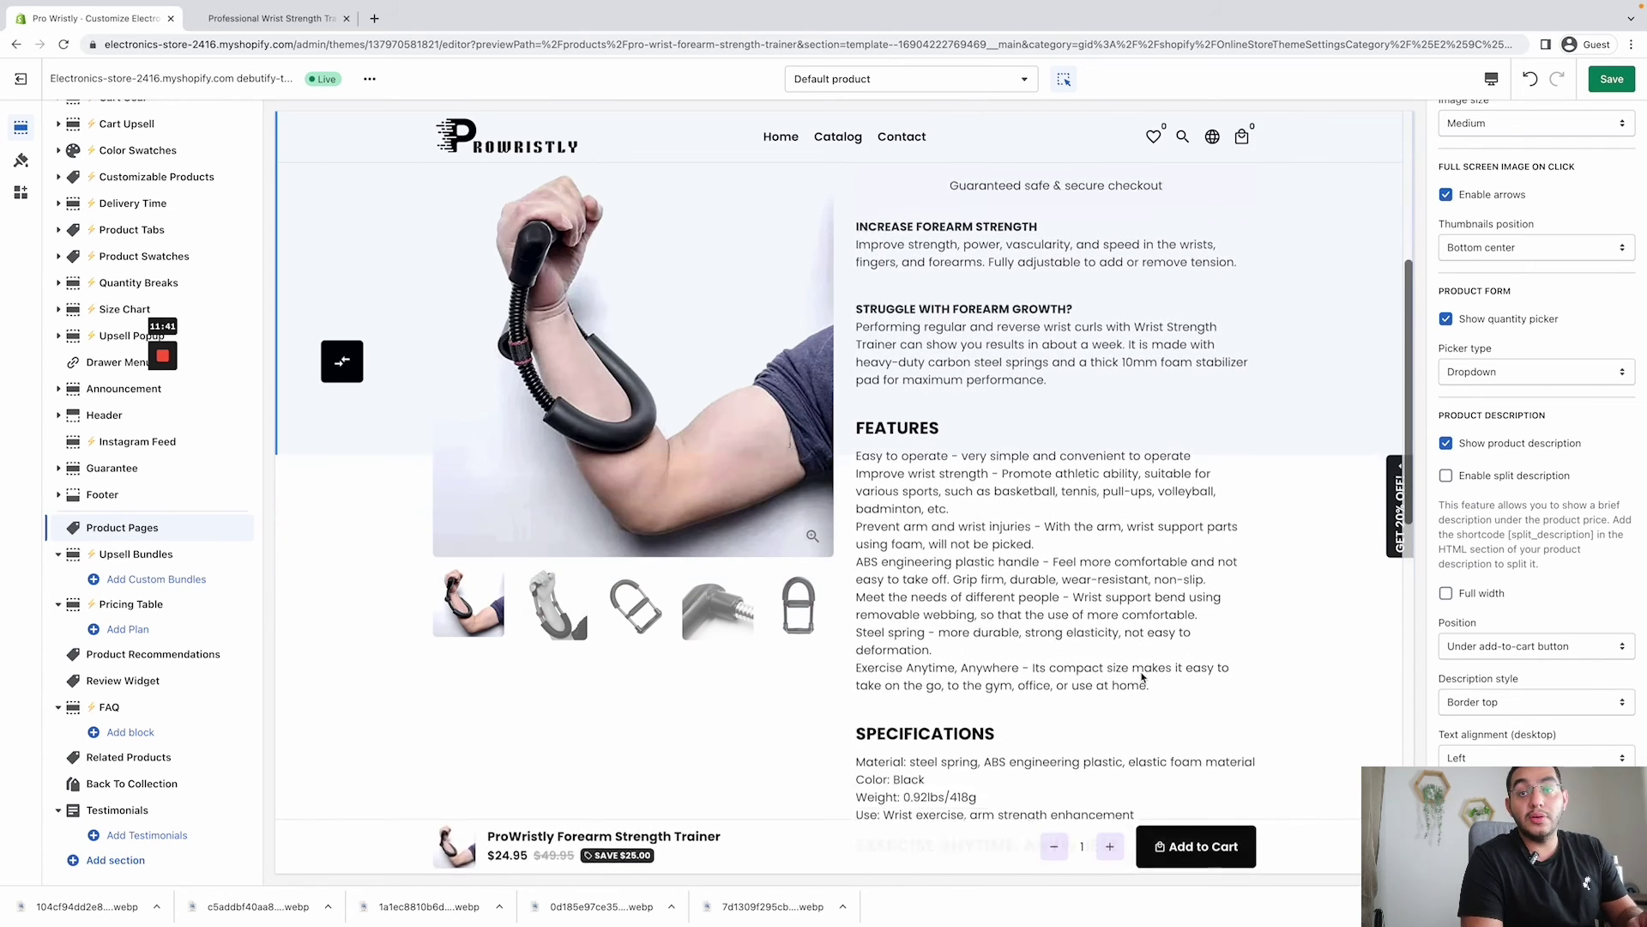
pyautogui.scroll(1, 1139, 666)
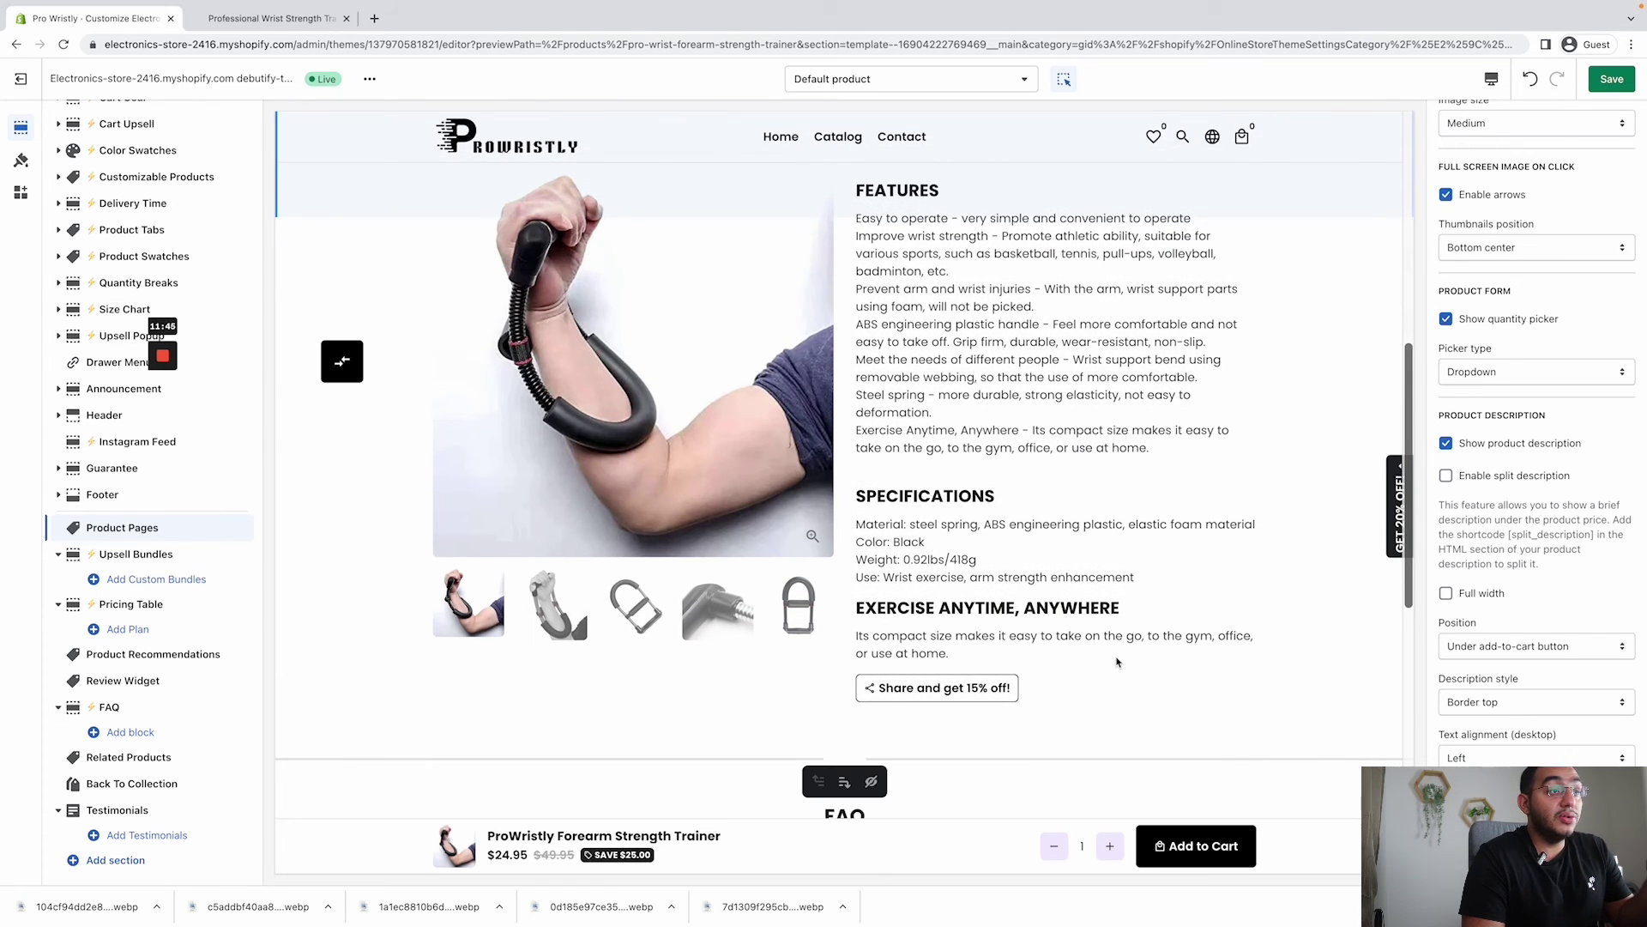
pyautogui.scroll(-7, 1117, 661)
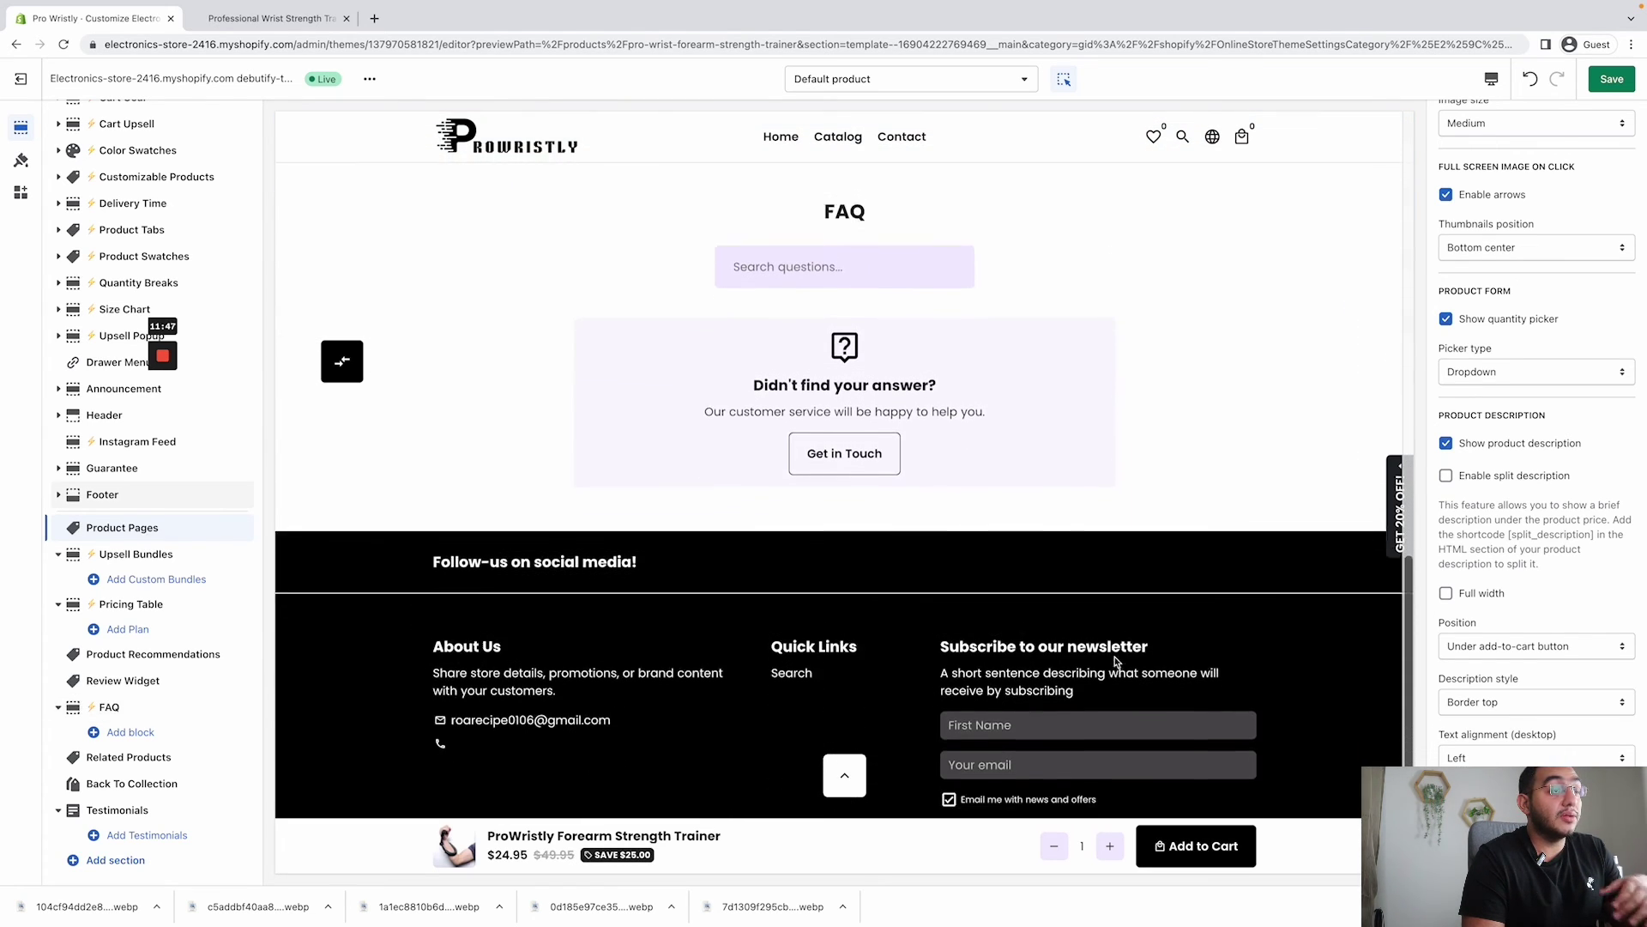
pyautogui.scroll(3, 1116, 661)
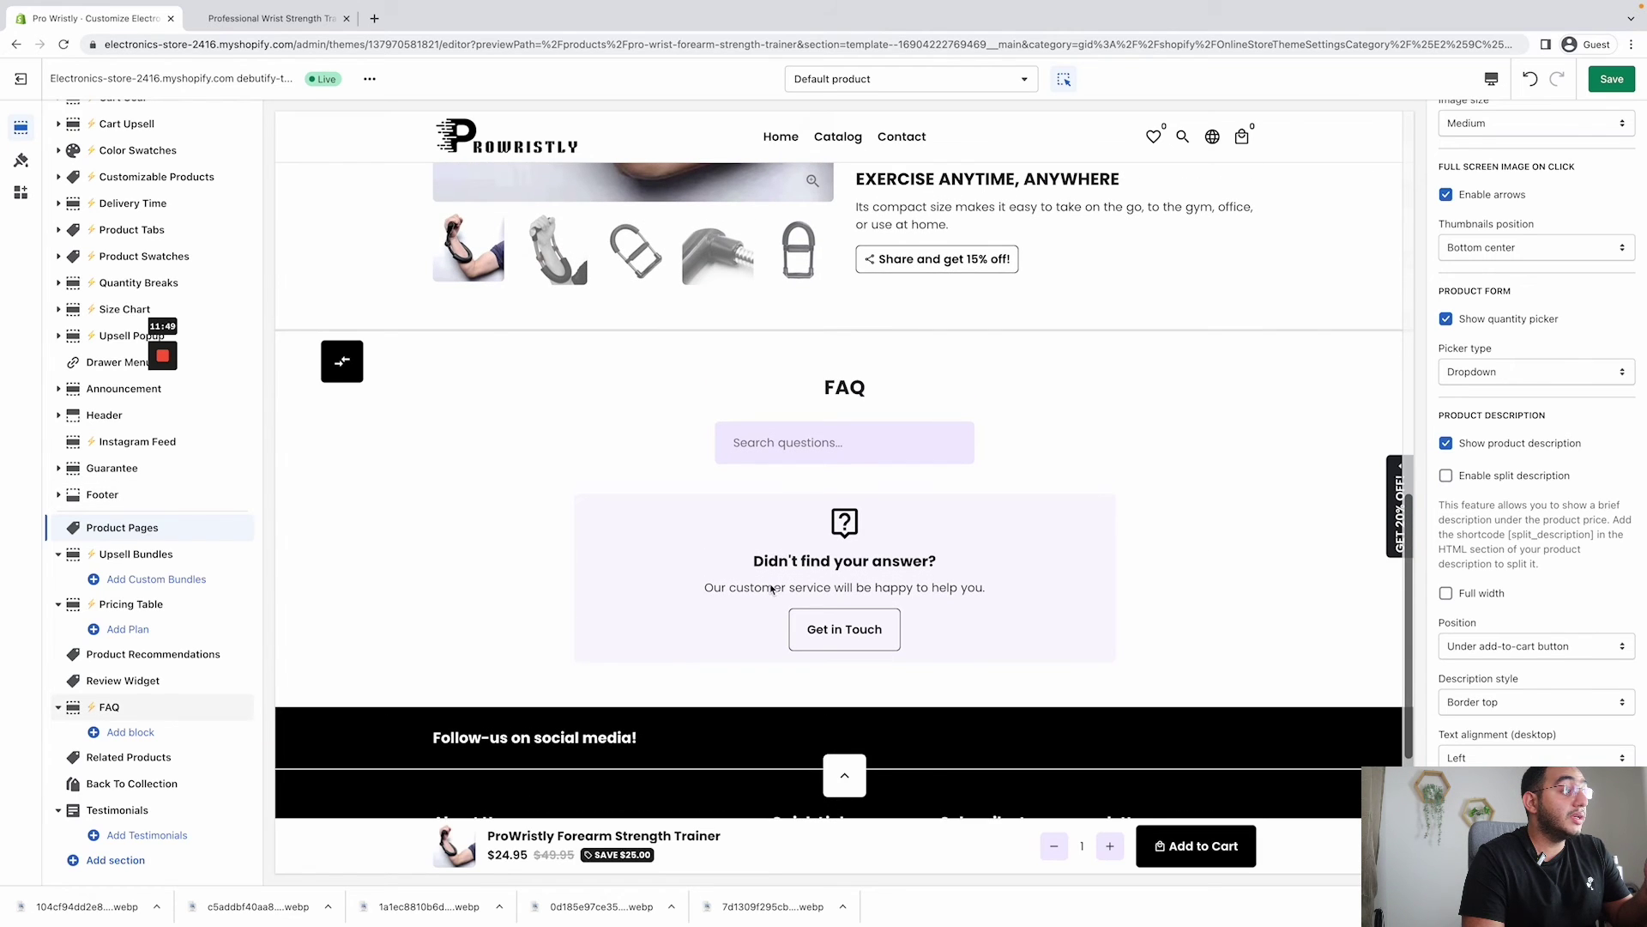
# - Add a Question block to the product page's FAQ section
pyautogui.click(782, 574)
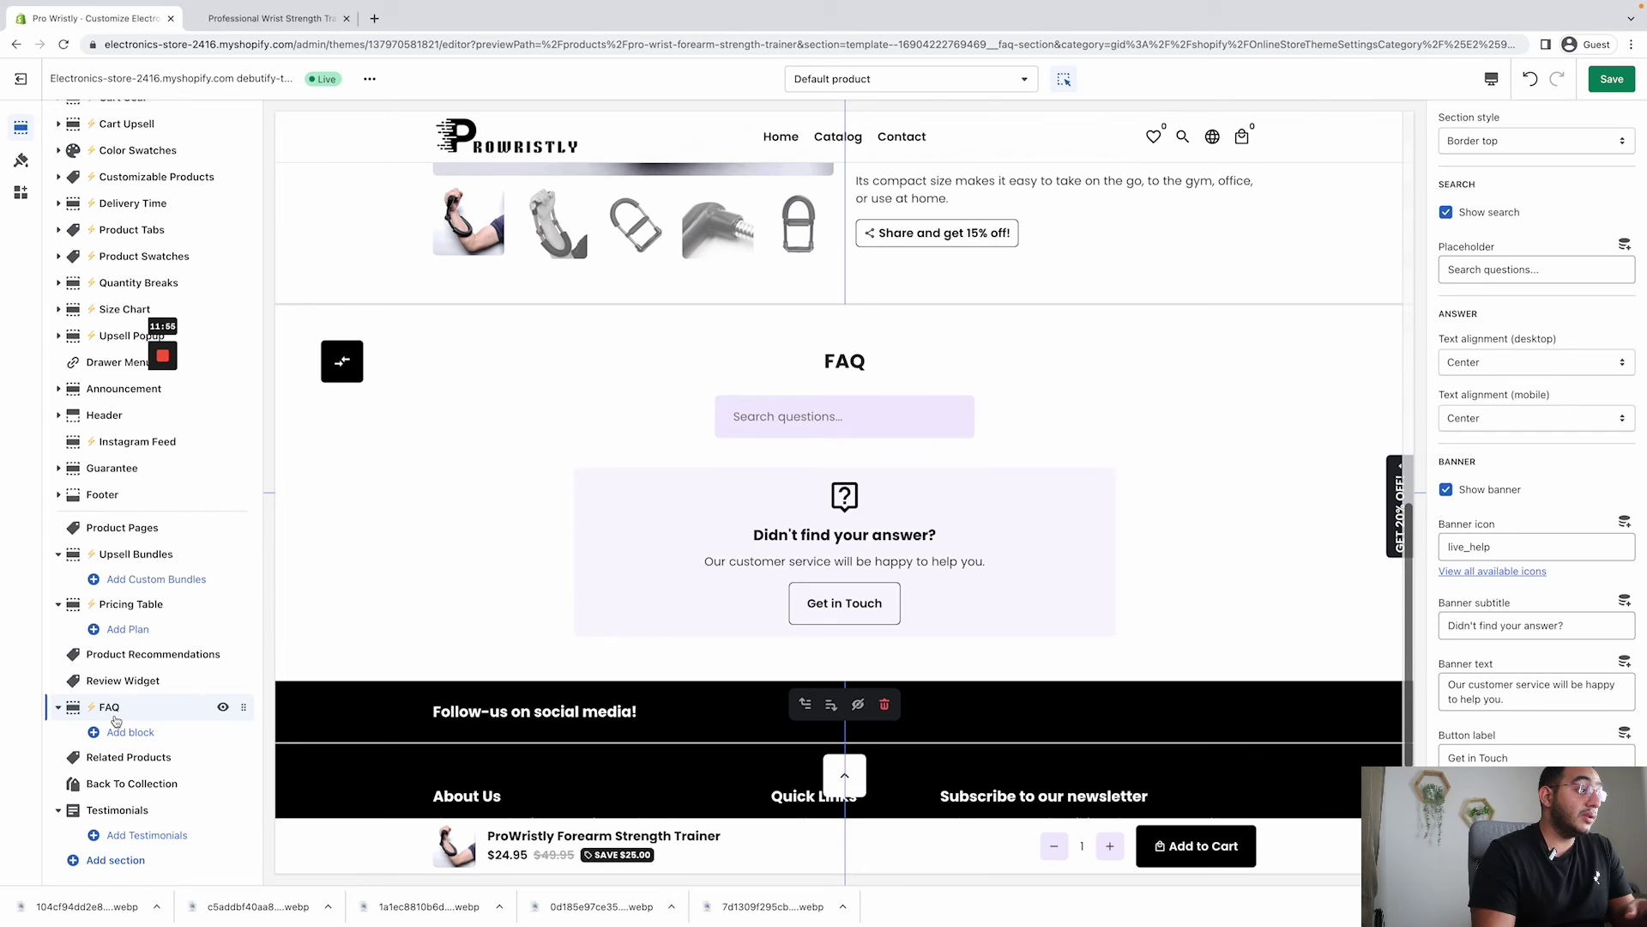
pyautogui.click(120, 732)
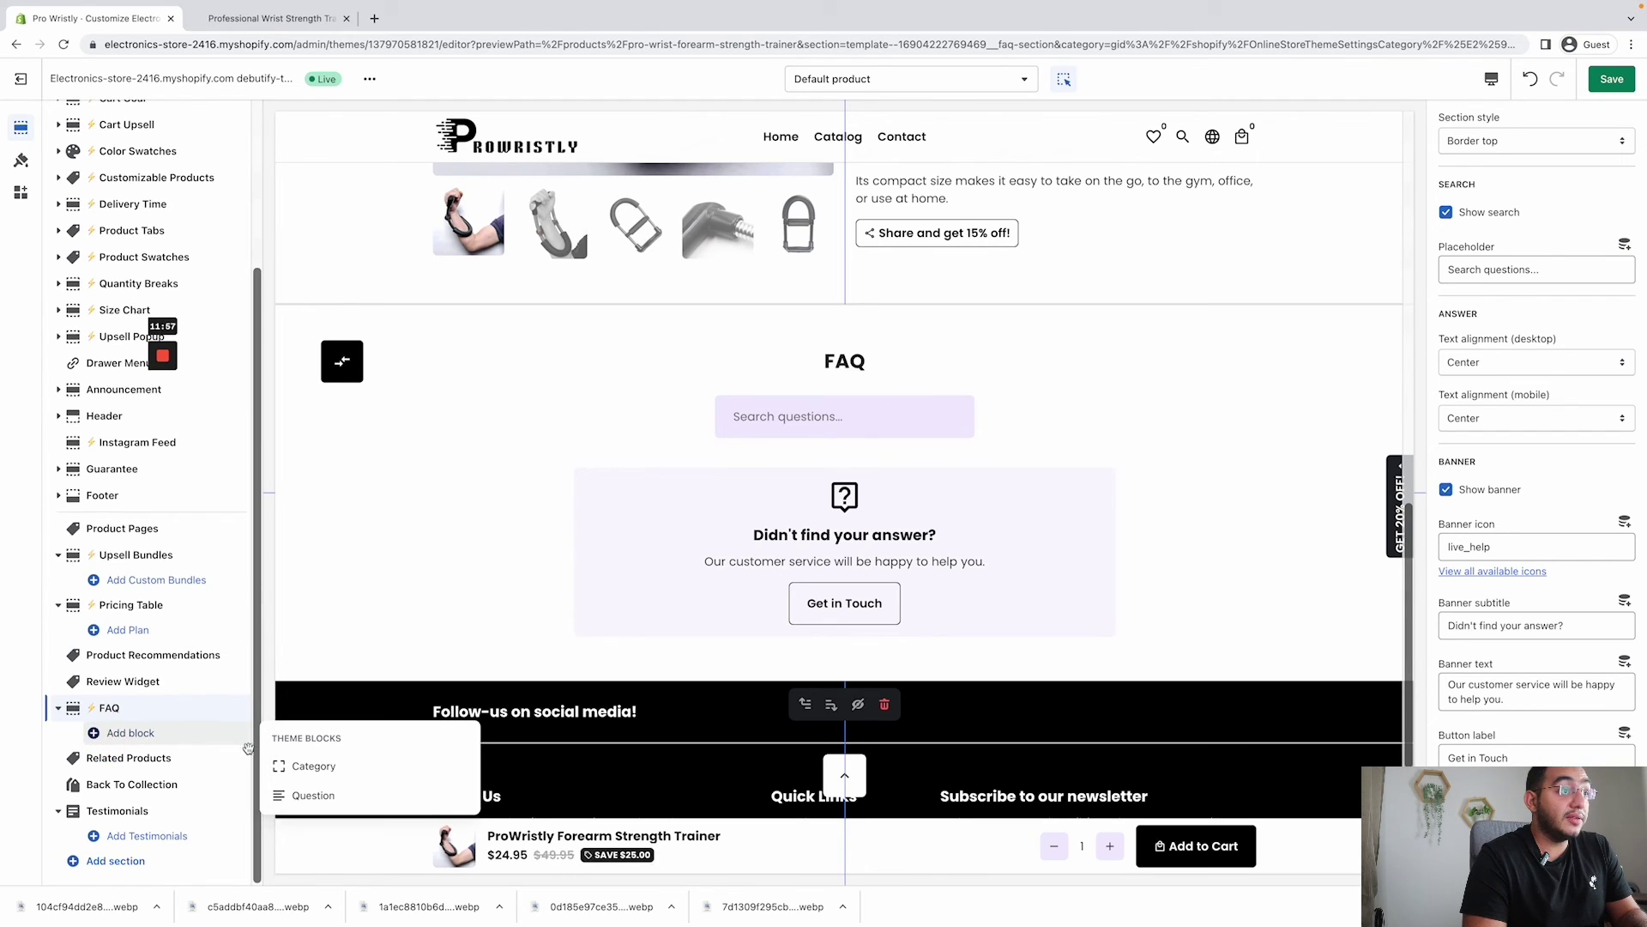
pyautogui.click(309, 794)
pyautogui.scroll(3, 868, 545)
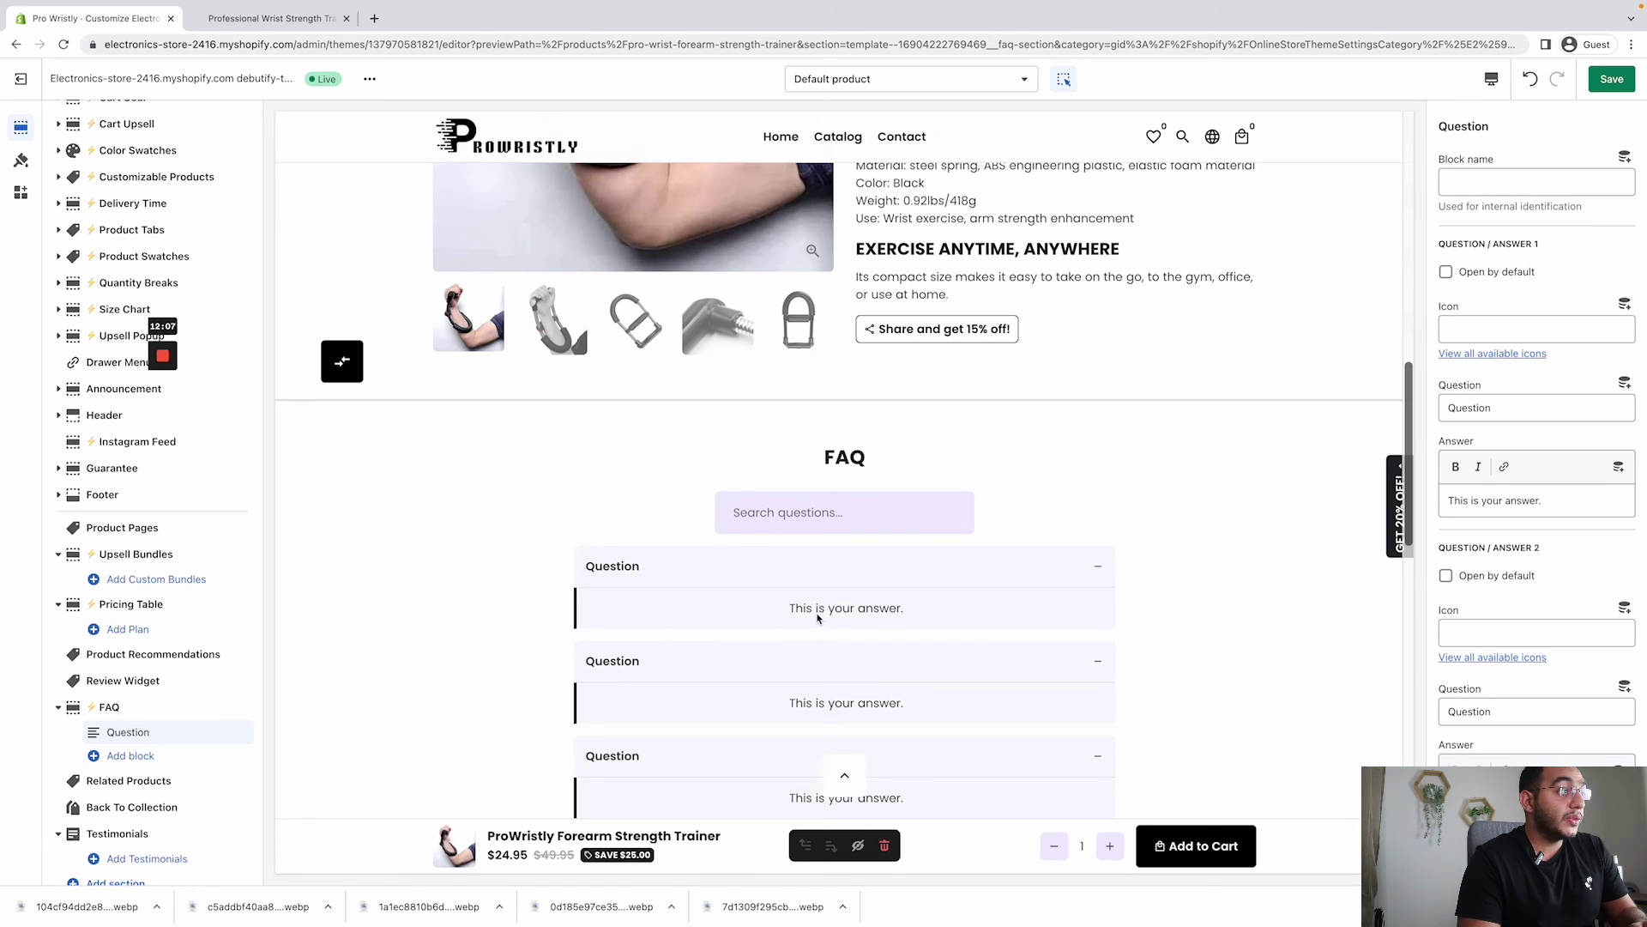
pyautogui.scroll(10, 829, 601)
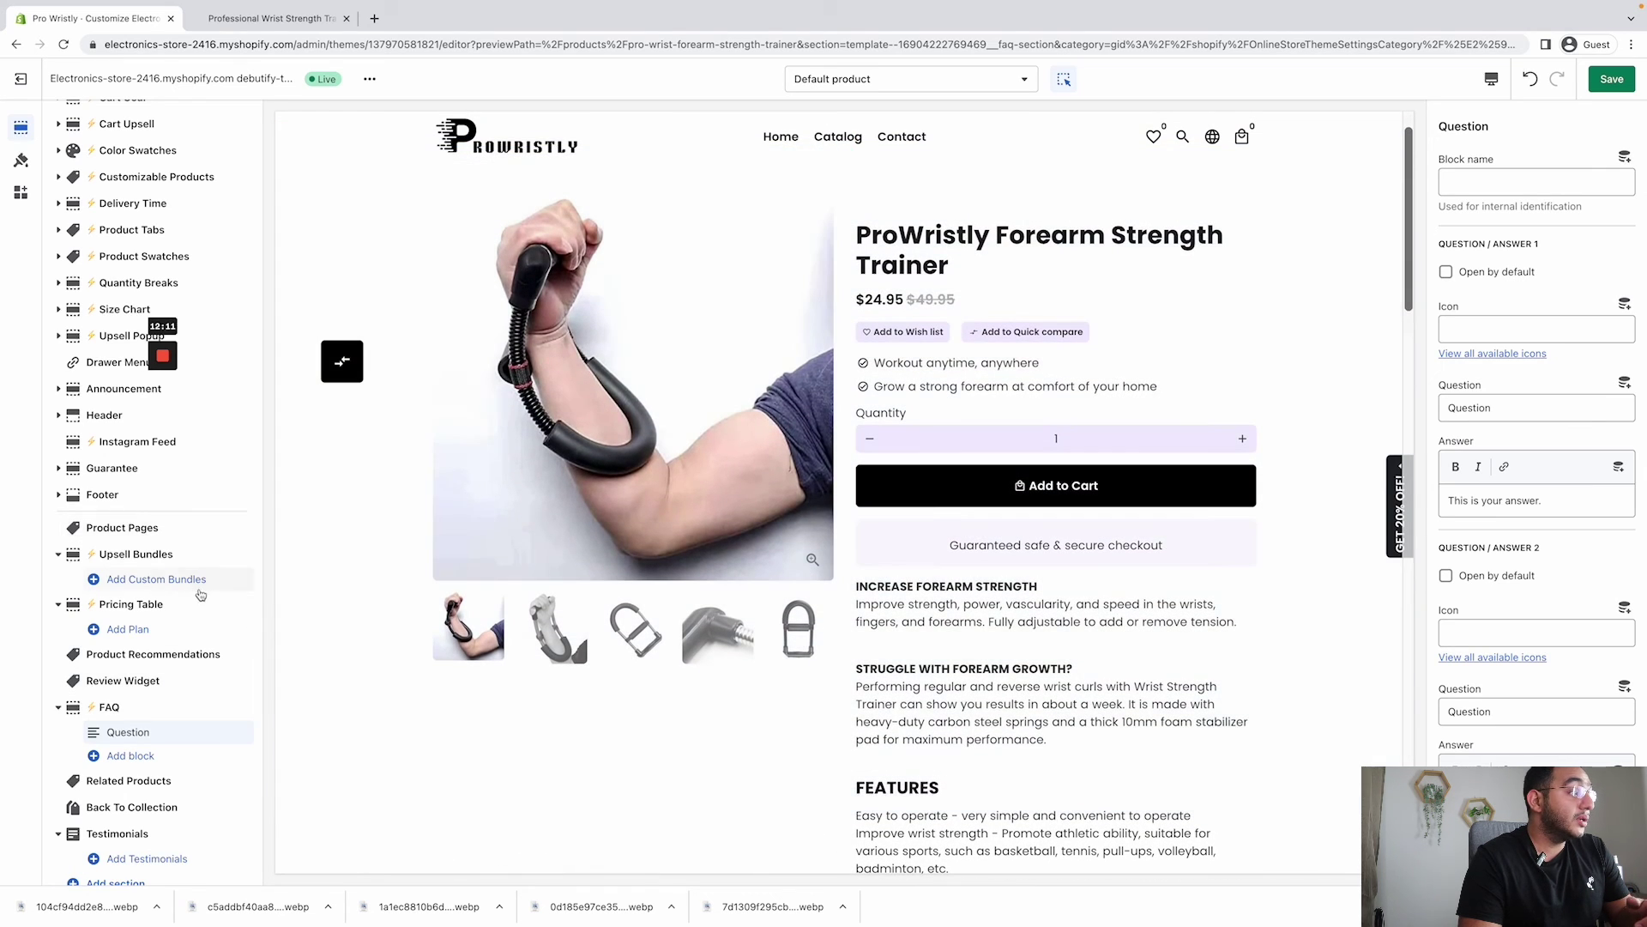
pyautogui.scroll(-1, 142, 618)
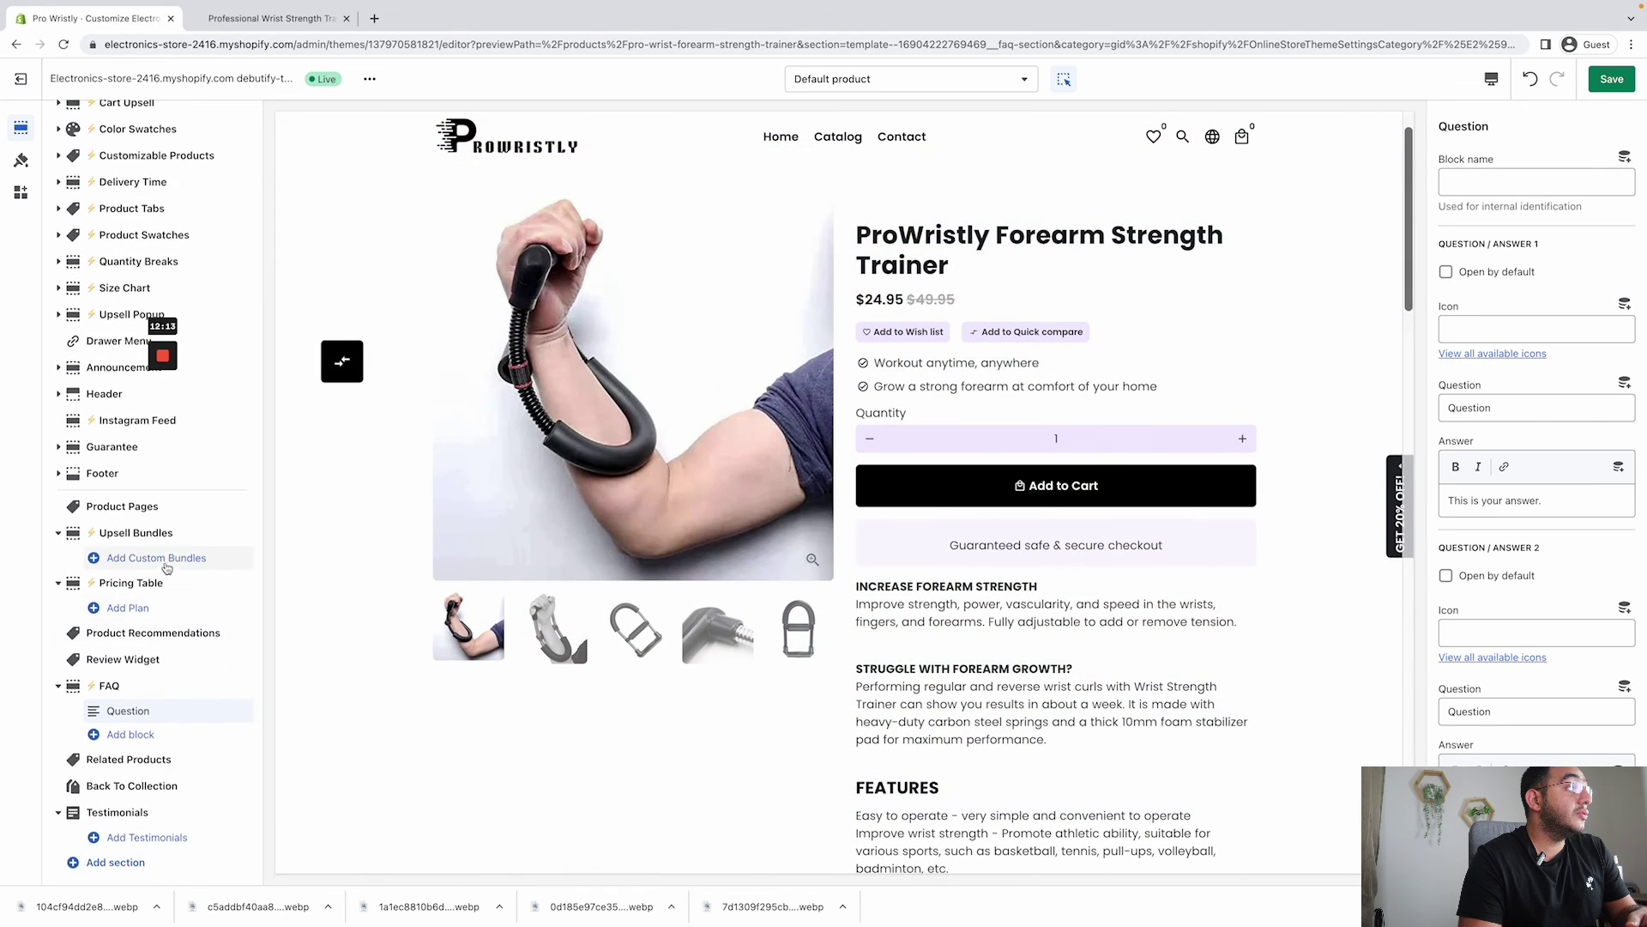
pyautogui.scroll(2, 168, 566)
pyautogui.scroll(1, 168, 564)
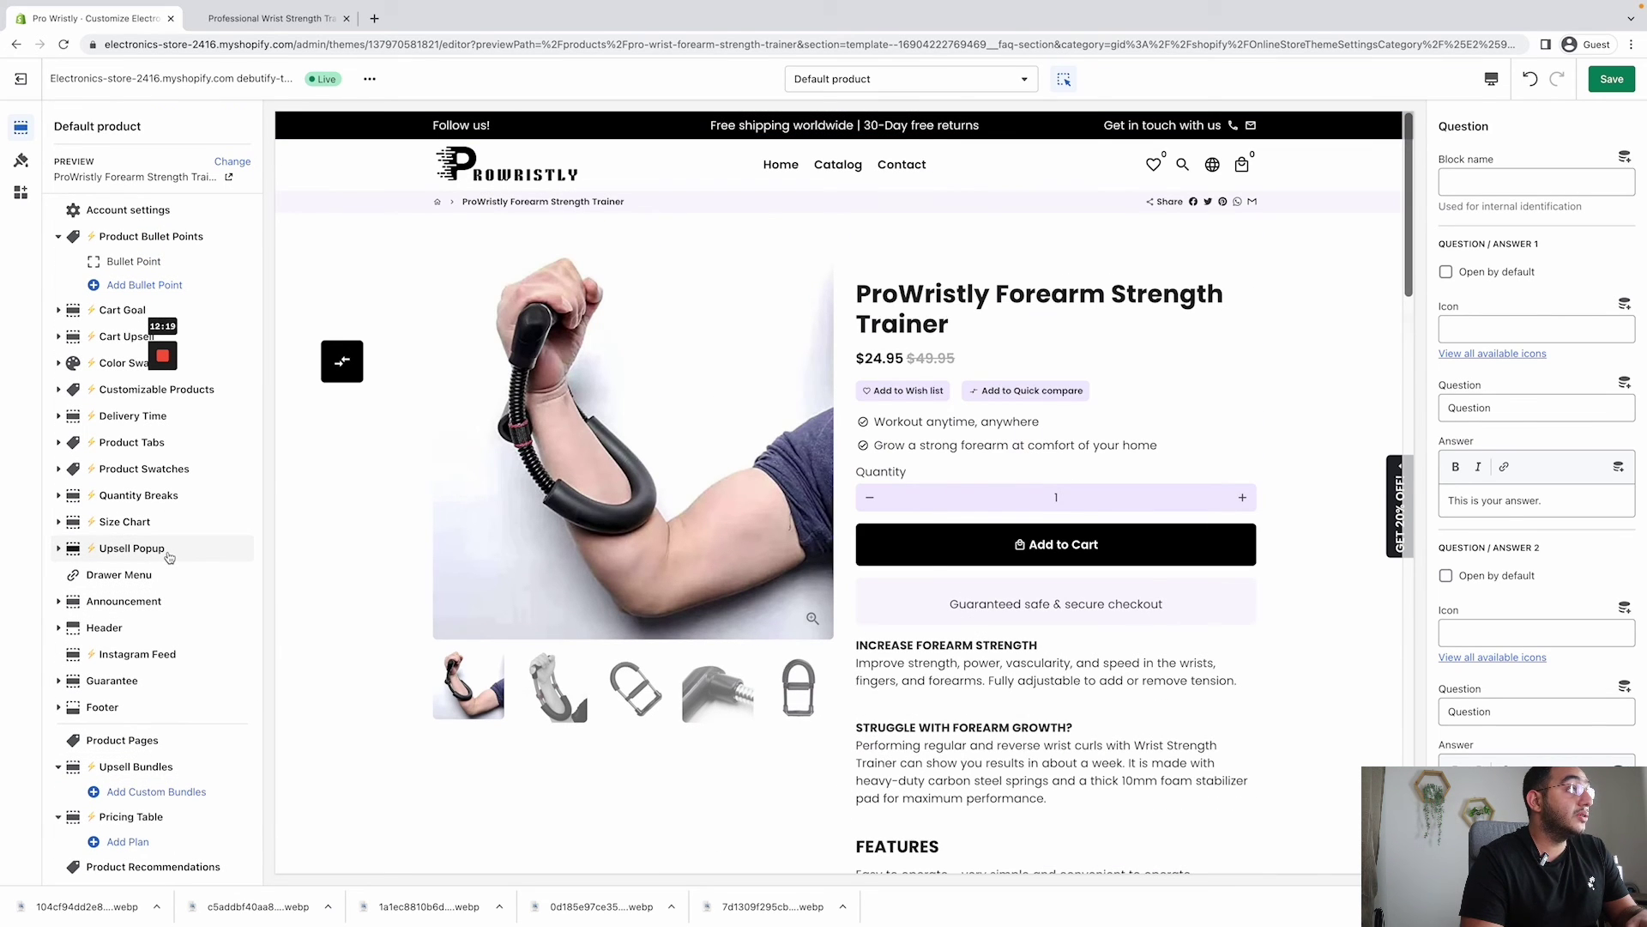
# - Add a Product Break block targeting the Home page collection and the ProWristly Forearm Strength Trainer
pyautogui.click(118, 502)
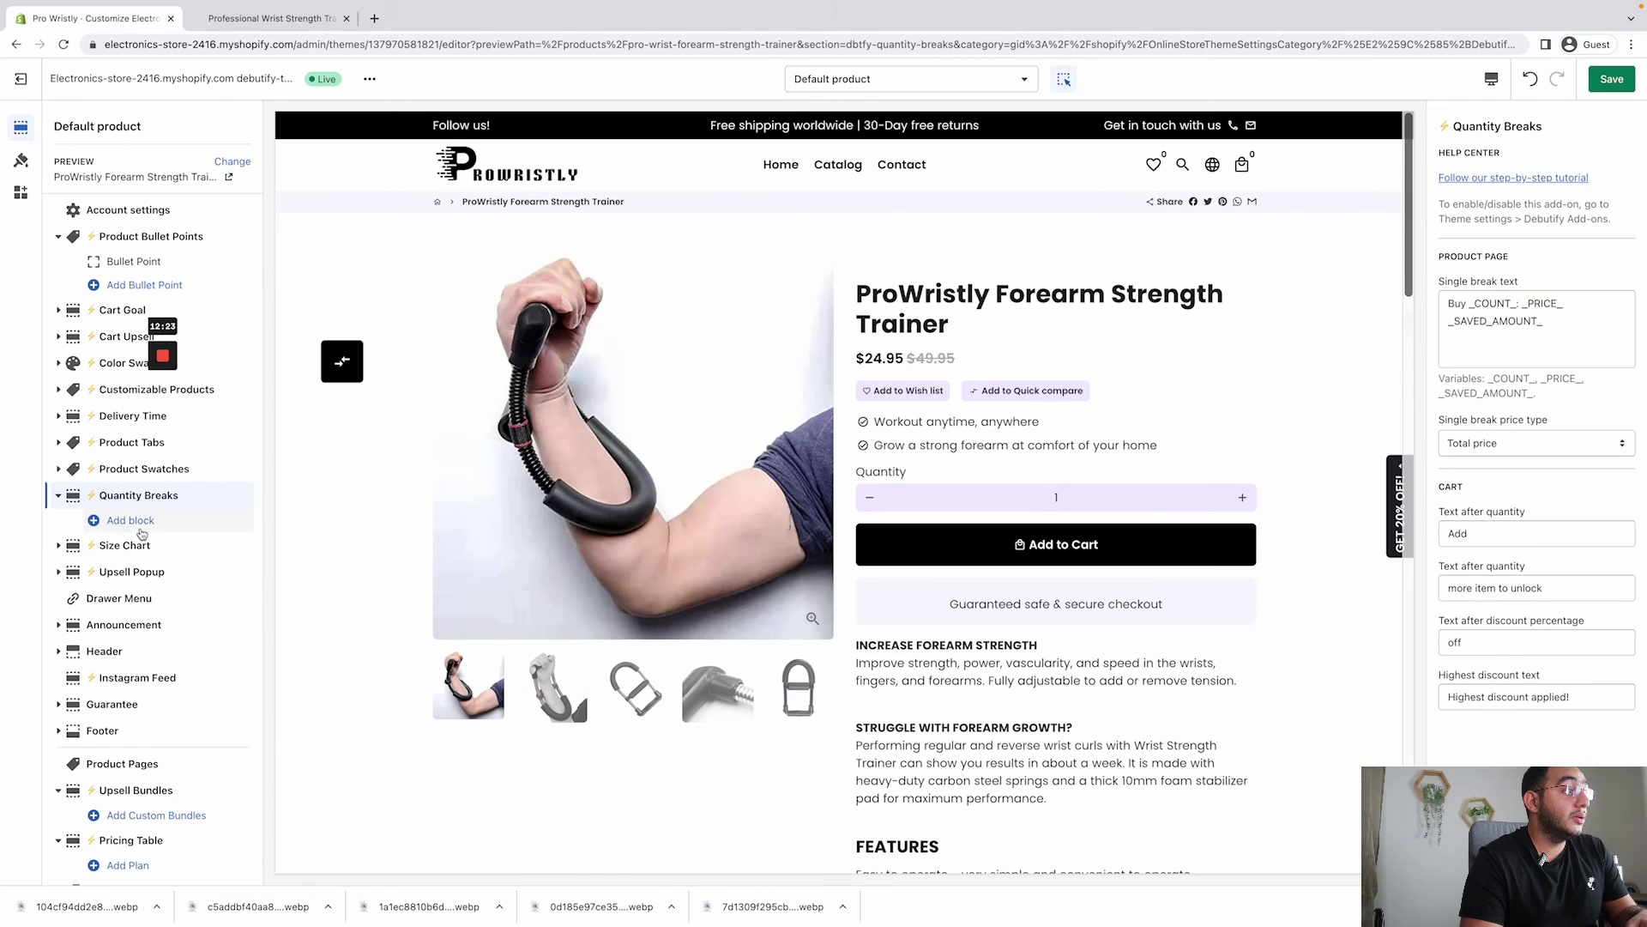
pyautogui.click(131, 521)
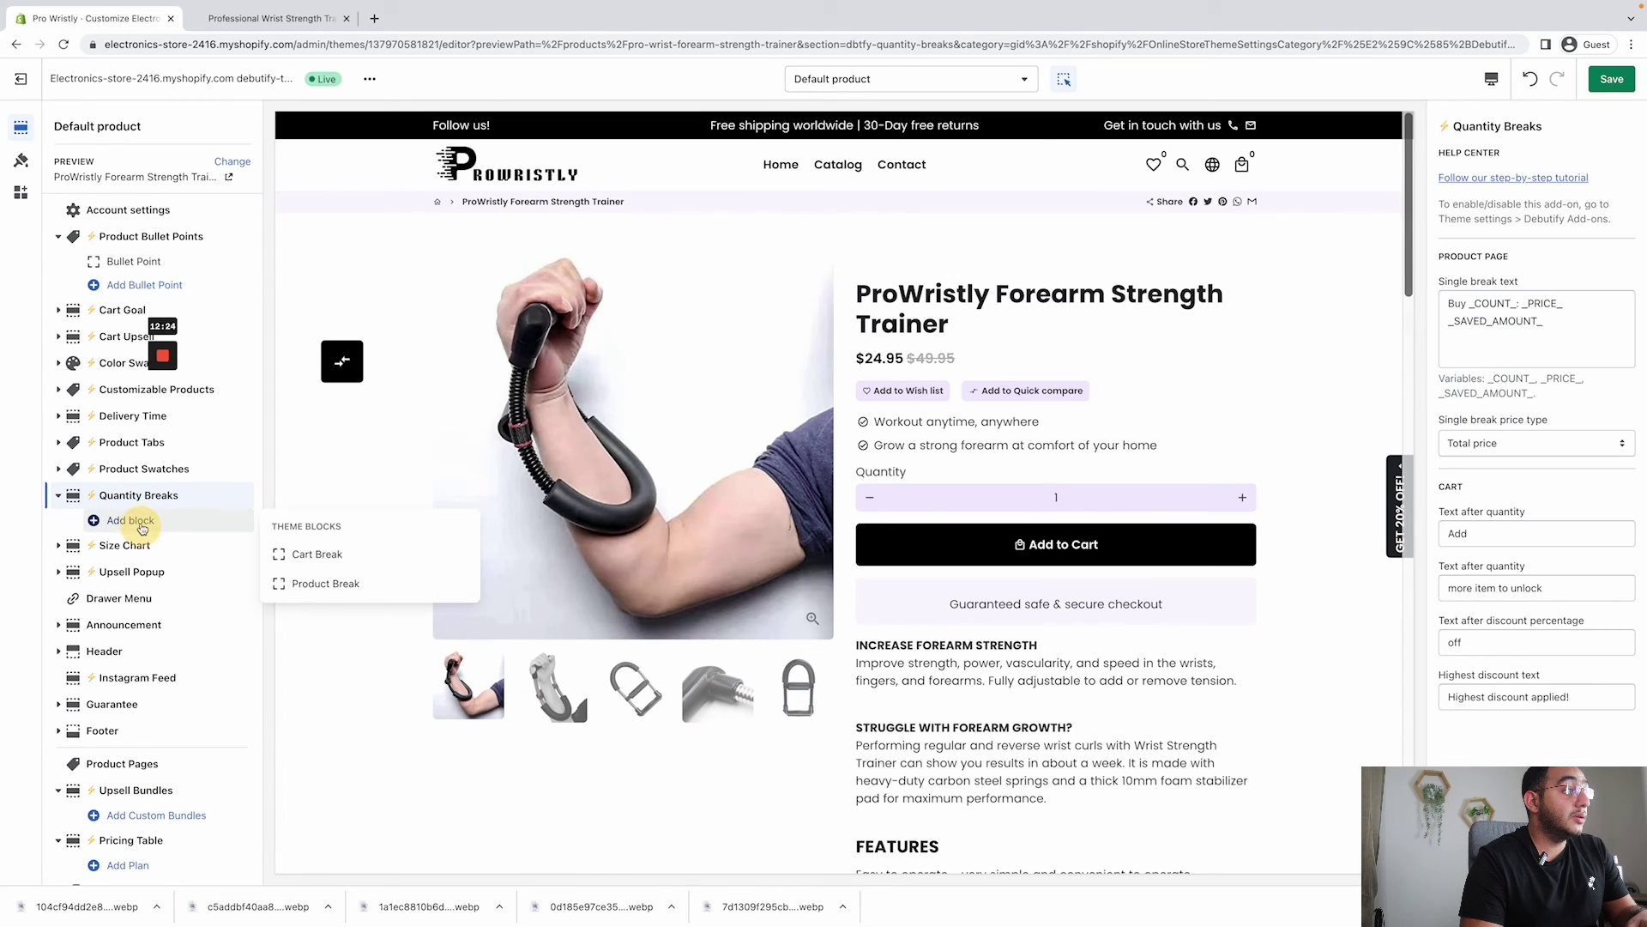
pyautogui.click(319, 583)
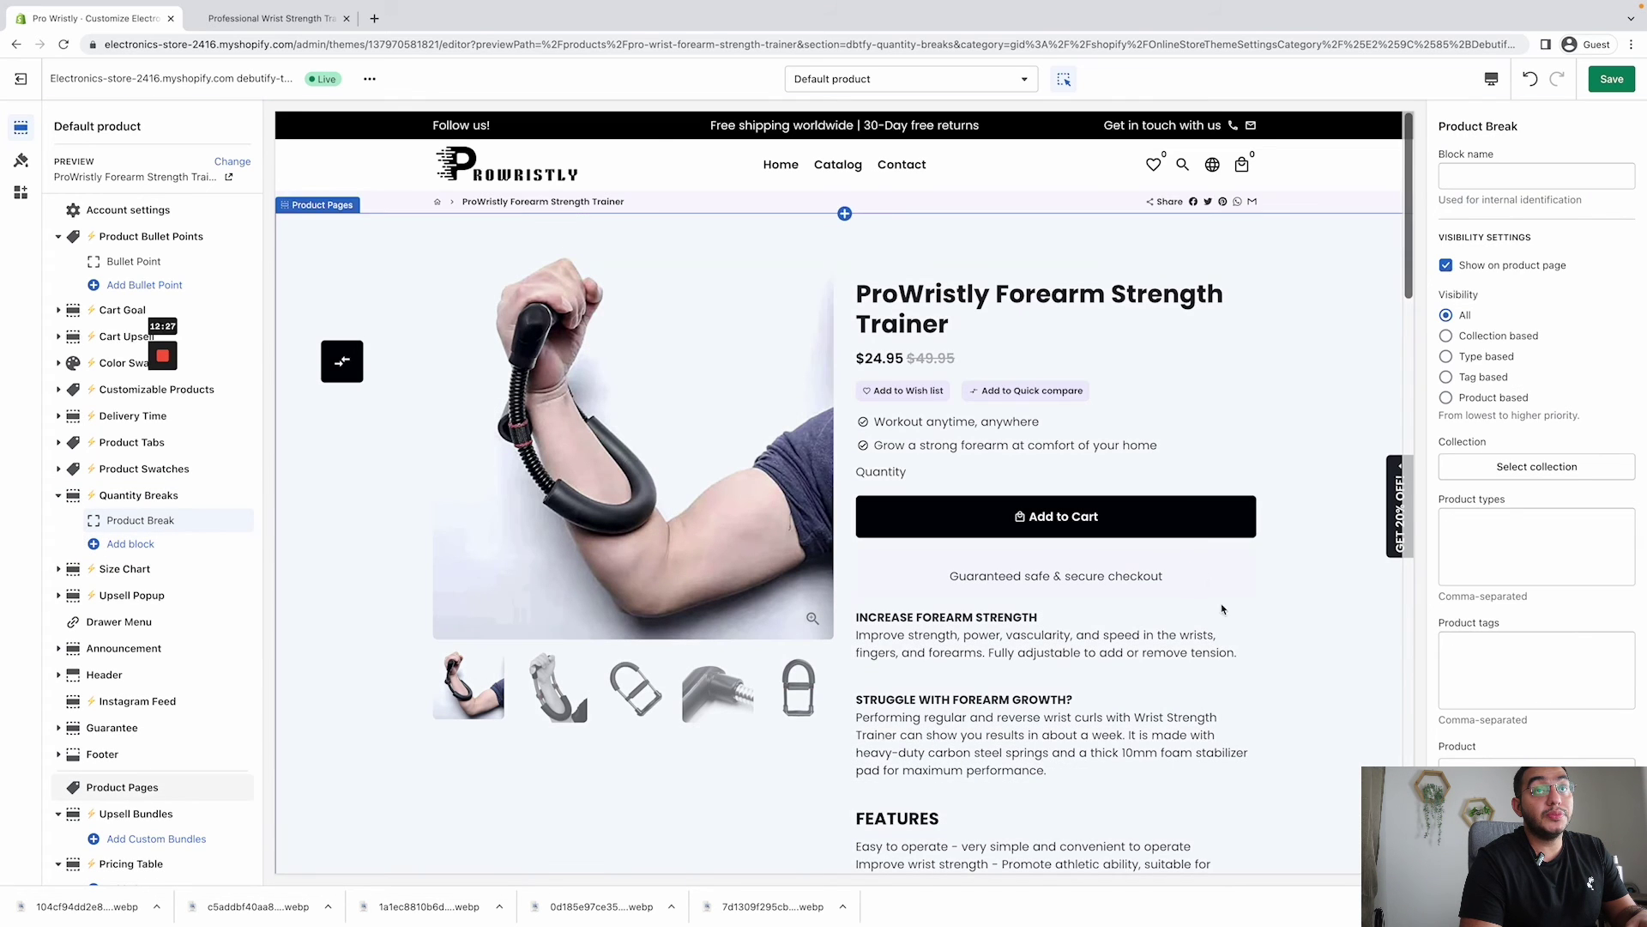
pyautogui.scroll(-1, 1497, 471)
pyautogui.click(1503, 439)
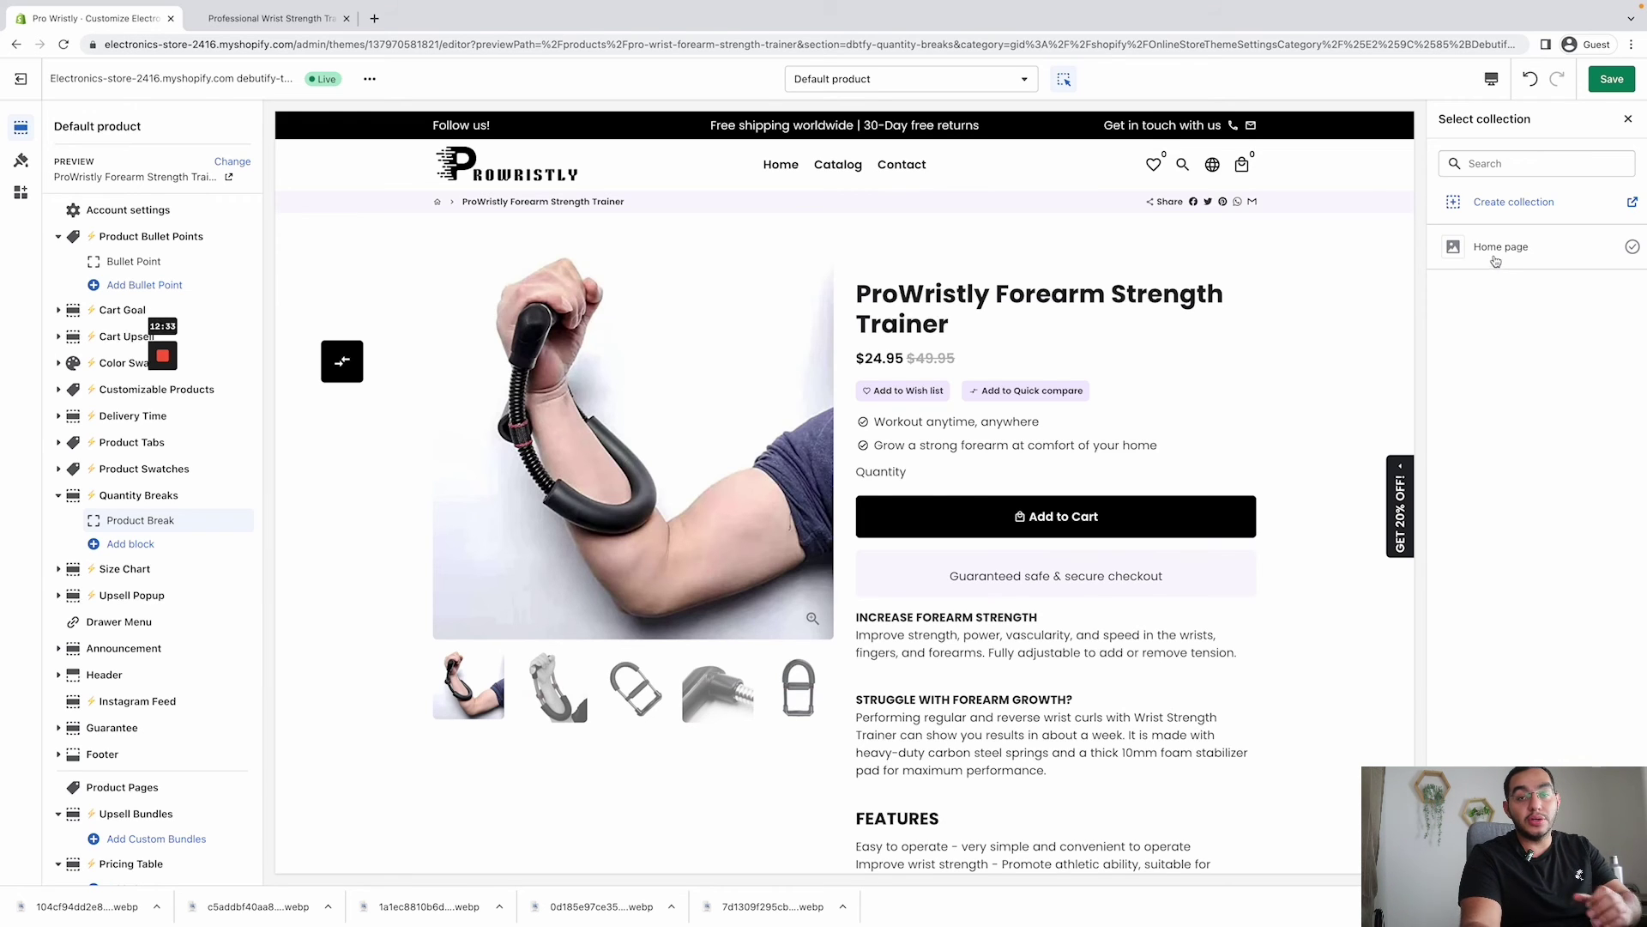
pyautogui.click(1503, 251)
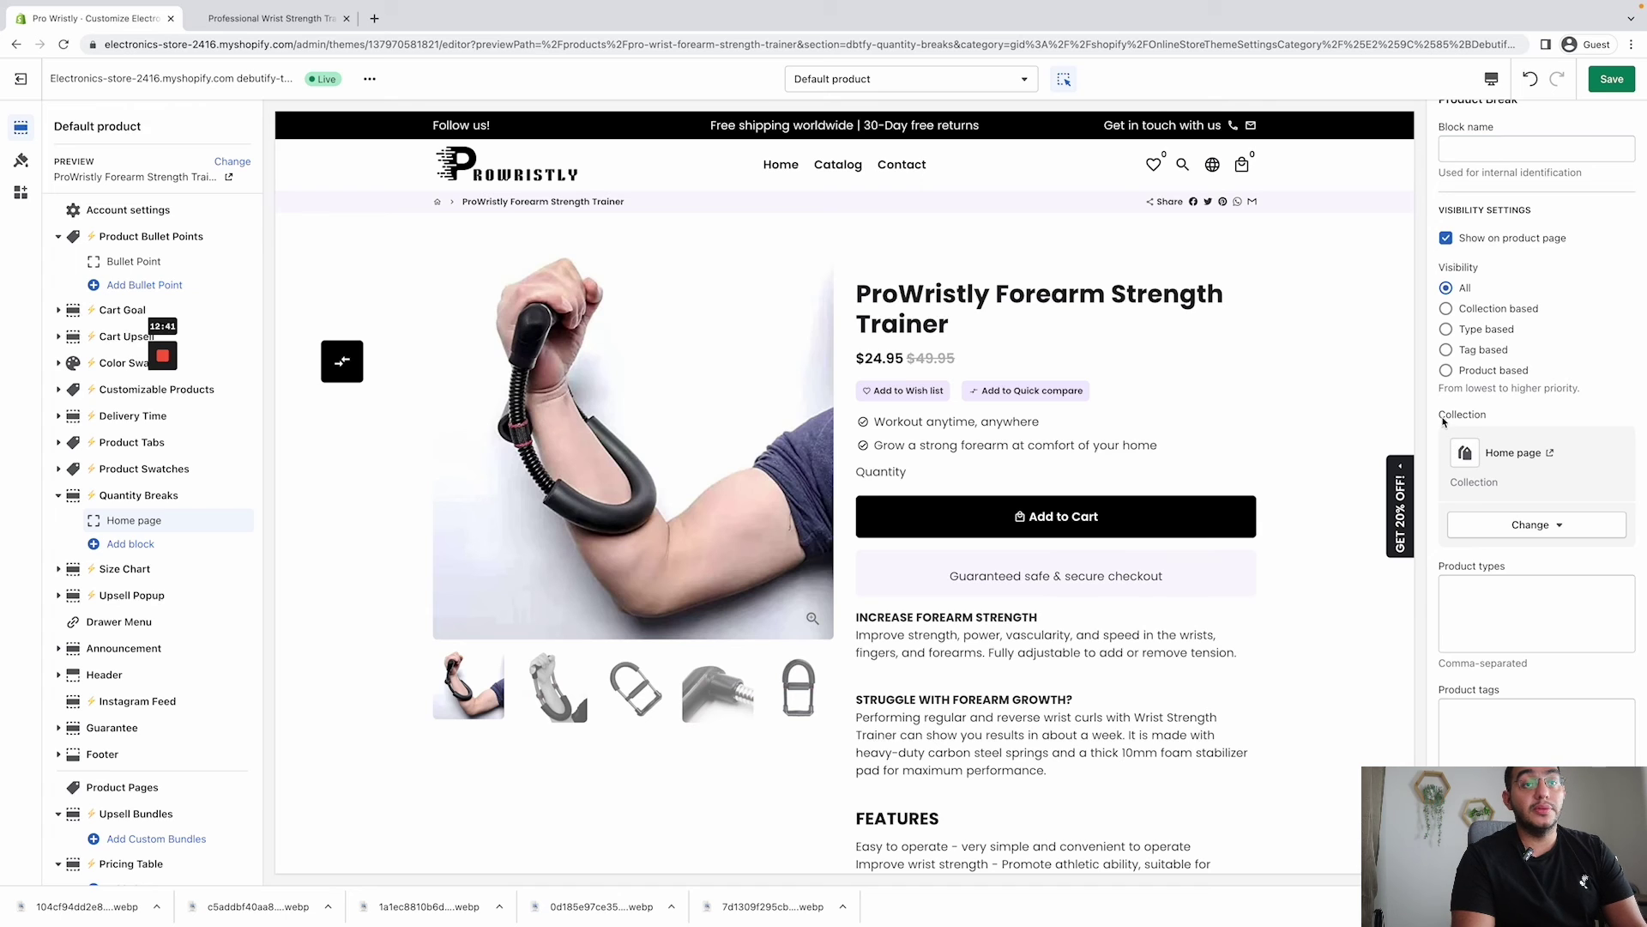
pyautogui.scroll(-3, 1530, 519)
pyautogui.scroll(-1, 1530, 519)
pyautogui.click(1537, 549)
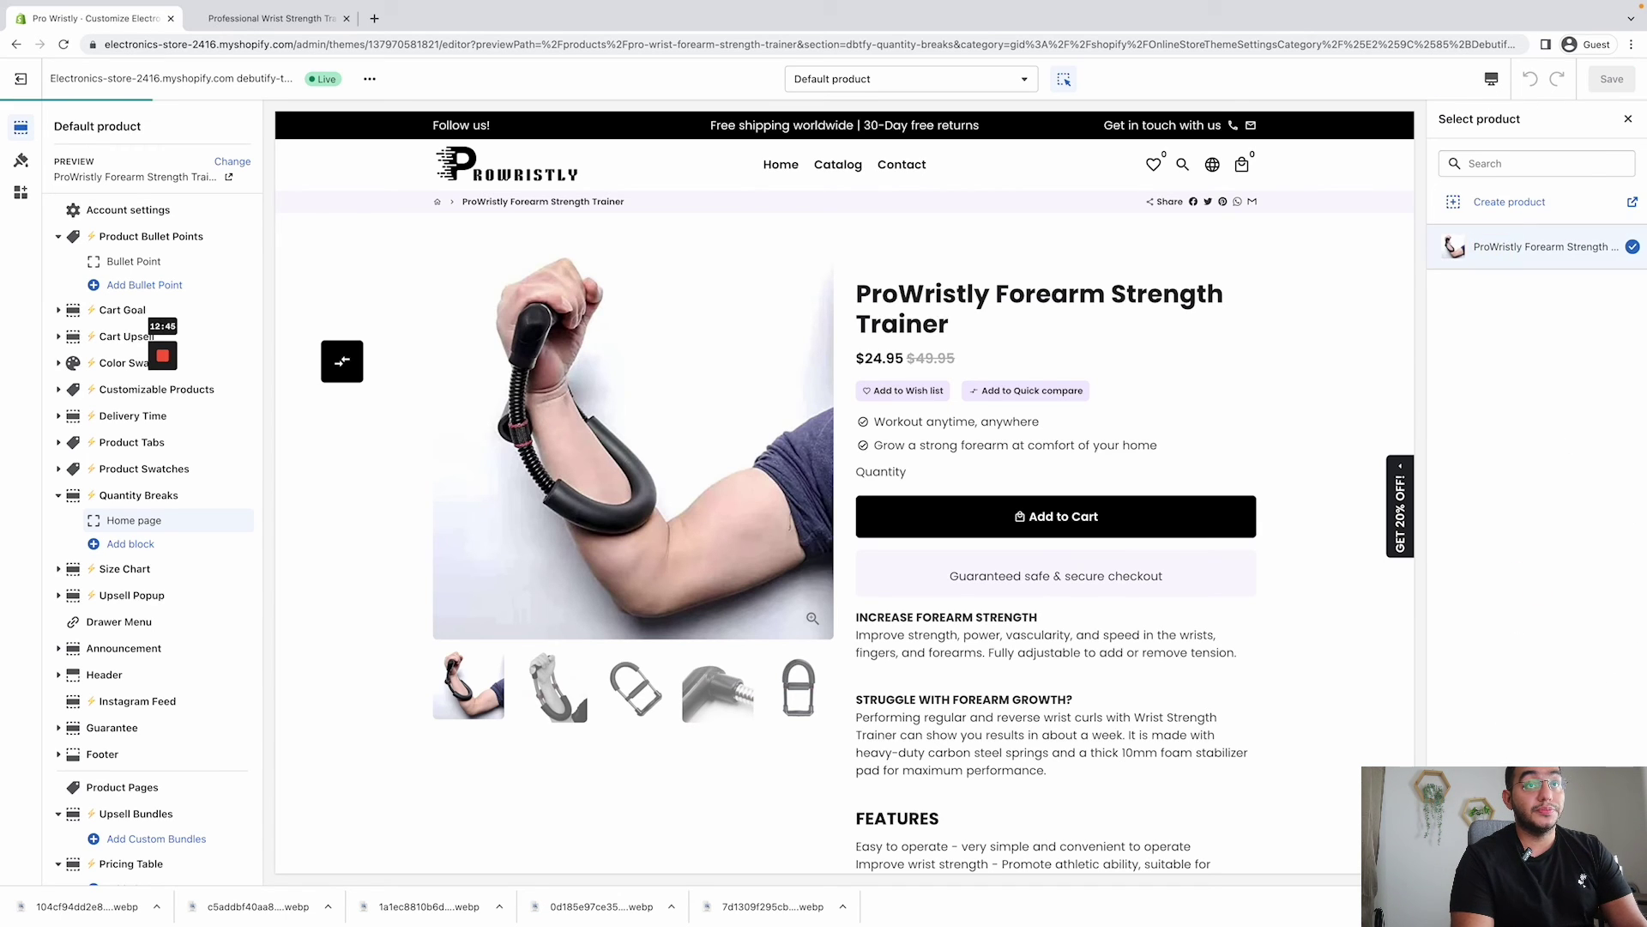
pyautogui.scroll(-5, 1519, 658)
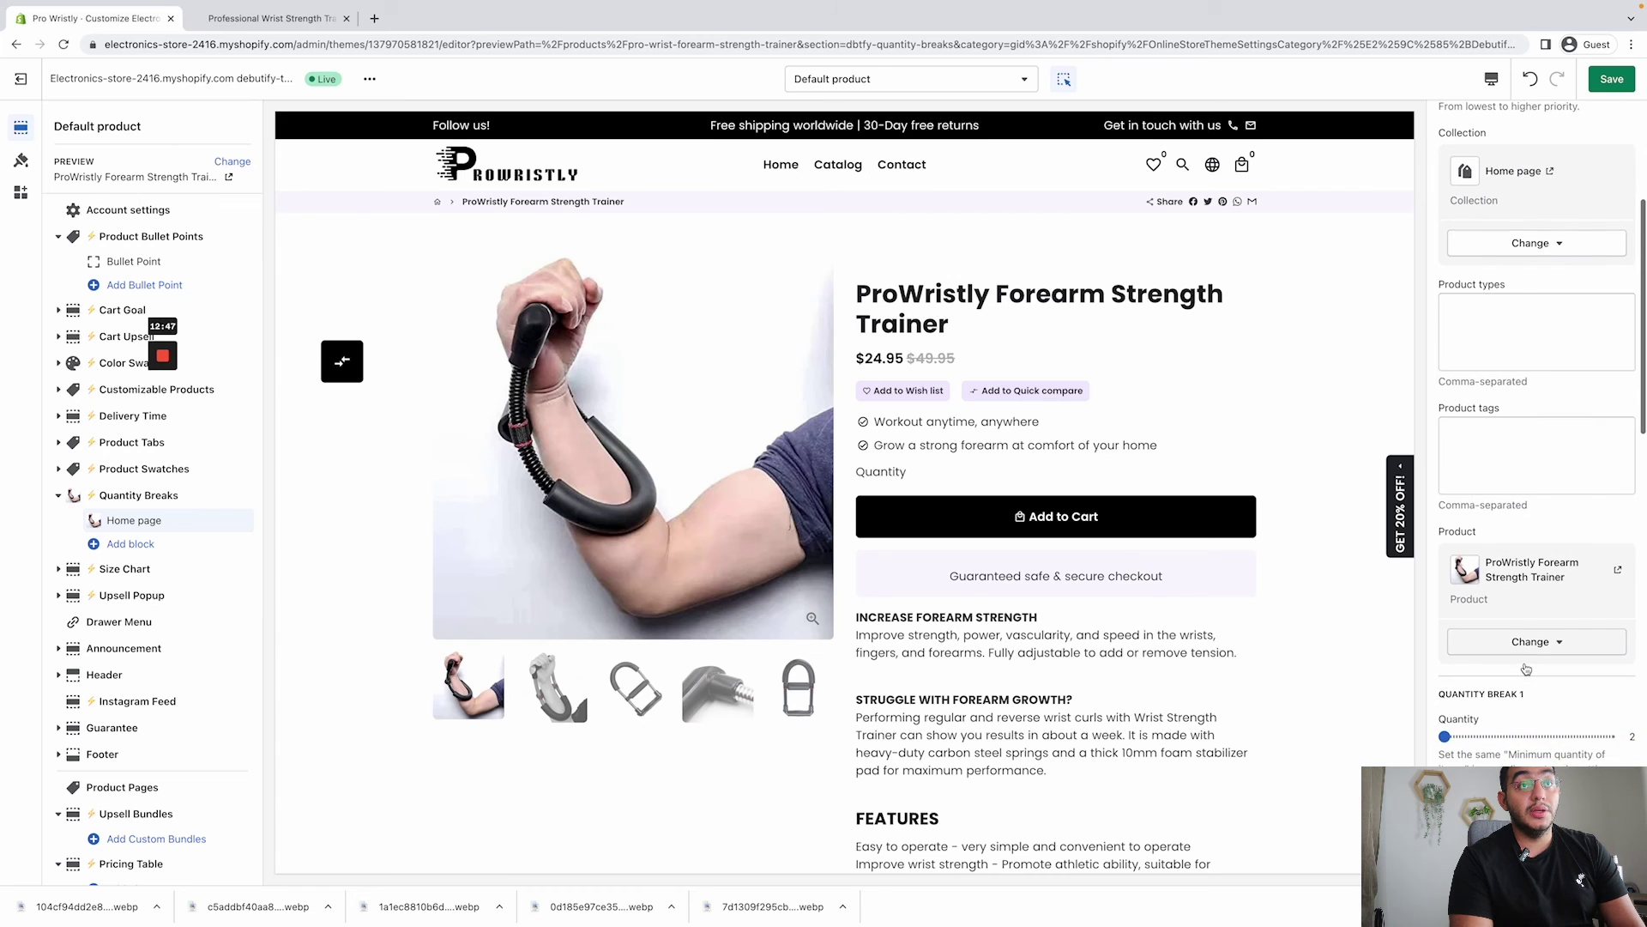
# - Set Quantity Break 1 to quantity 2, named 'Buy 2 Save 10% Off', with amount 10
pyautogui.click(1511, 456)
pyautogui.moveTo(1446, 374)
pyautogui.mouseDown()
pyautogui.moveTo(1480, 372)
pyautogui.moveTo(1445, 373)
pyautogui.mouseUp()
pyautogui.click(1477, 450)
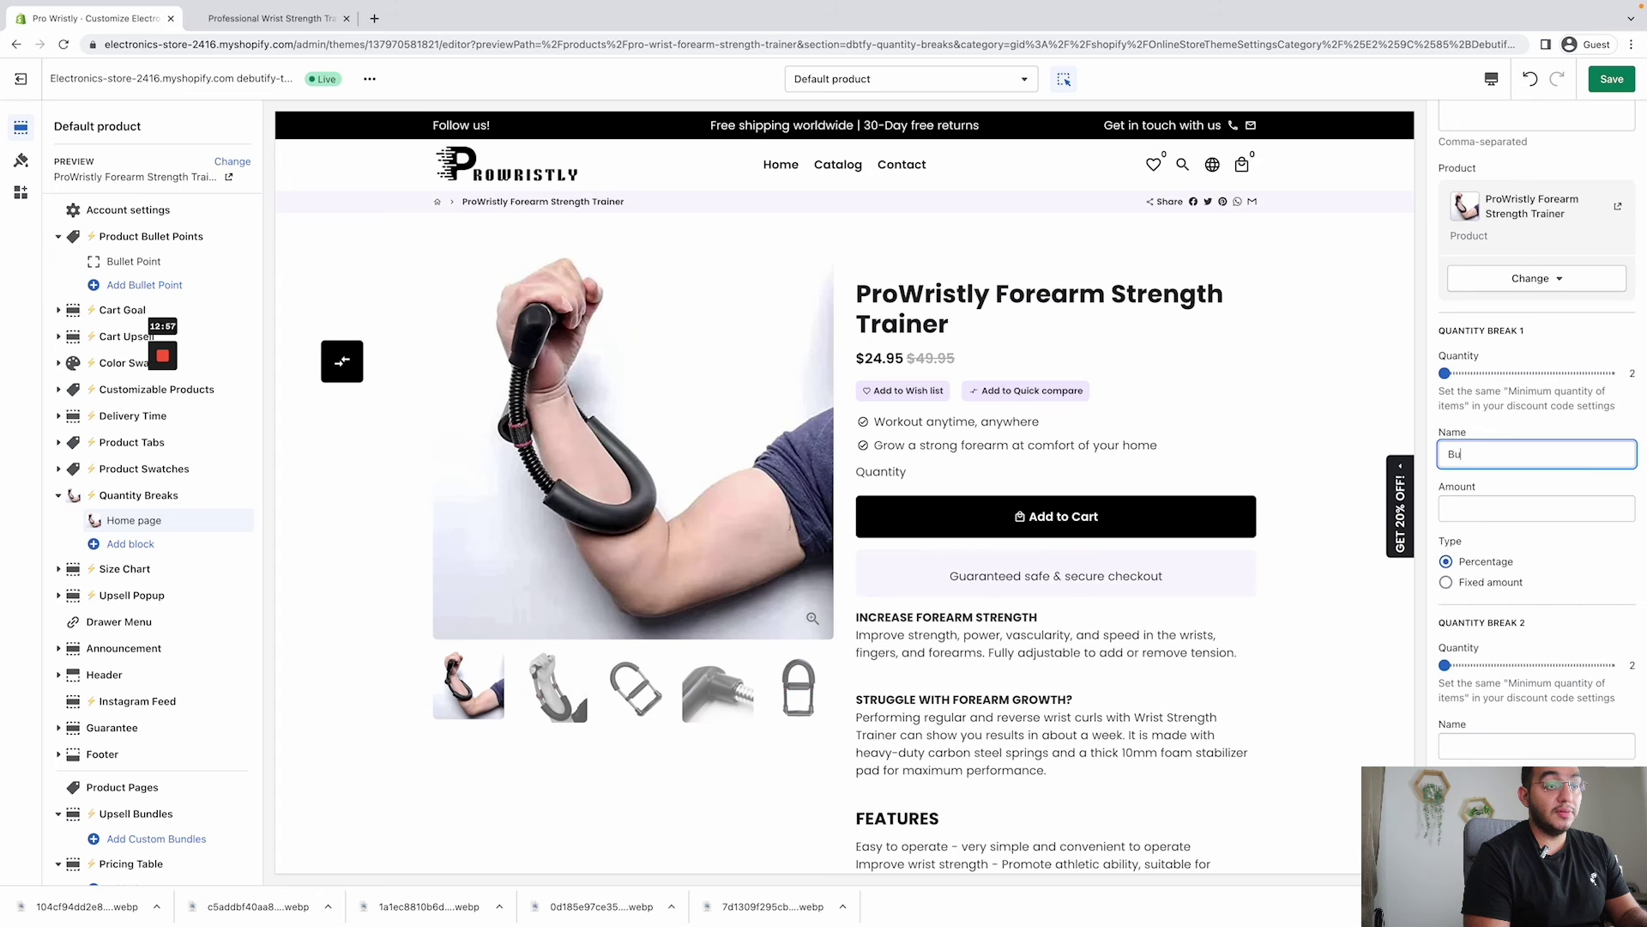
pyautogui.write('Save 10% Off')
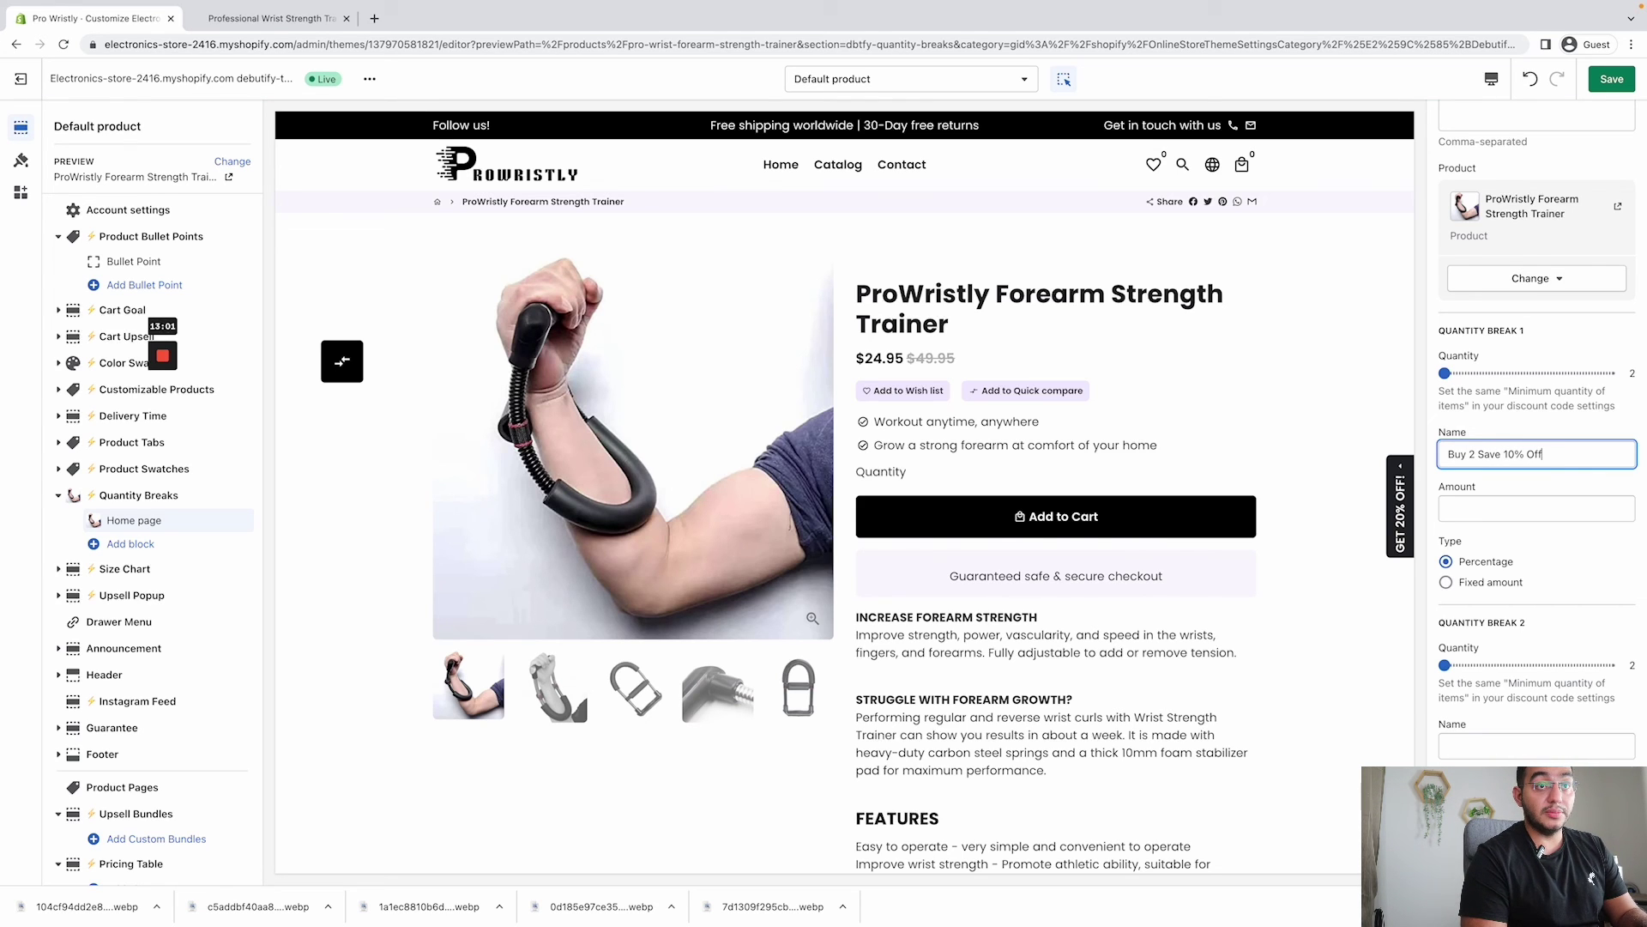
pyautogui.click(1473, 504)
pyautogui.write('10')
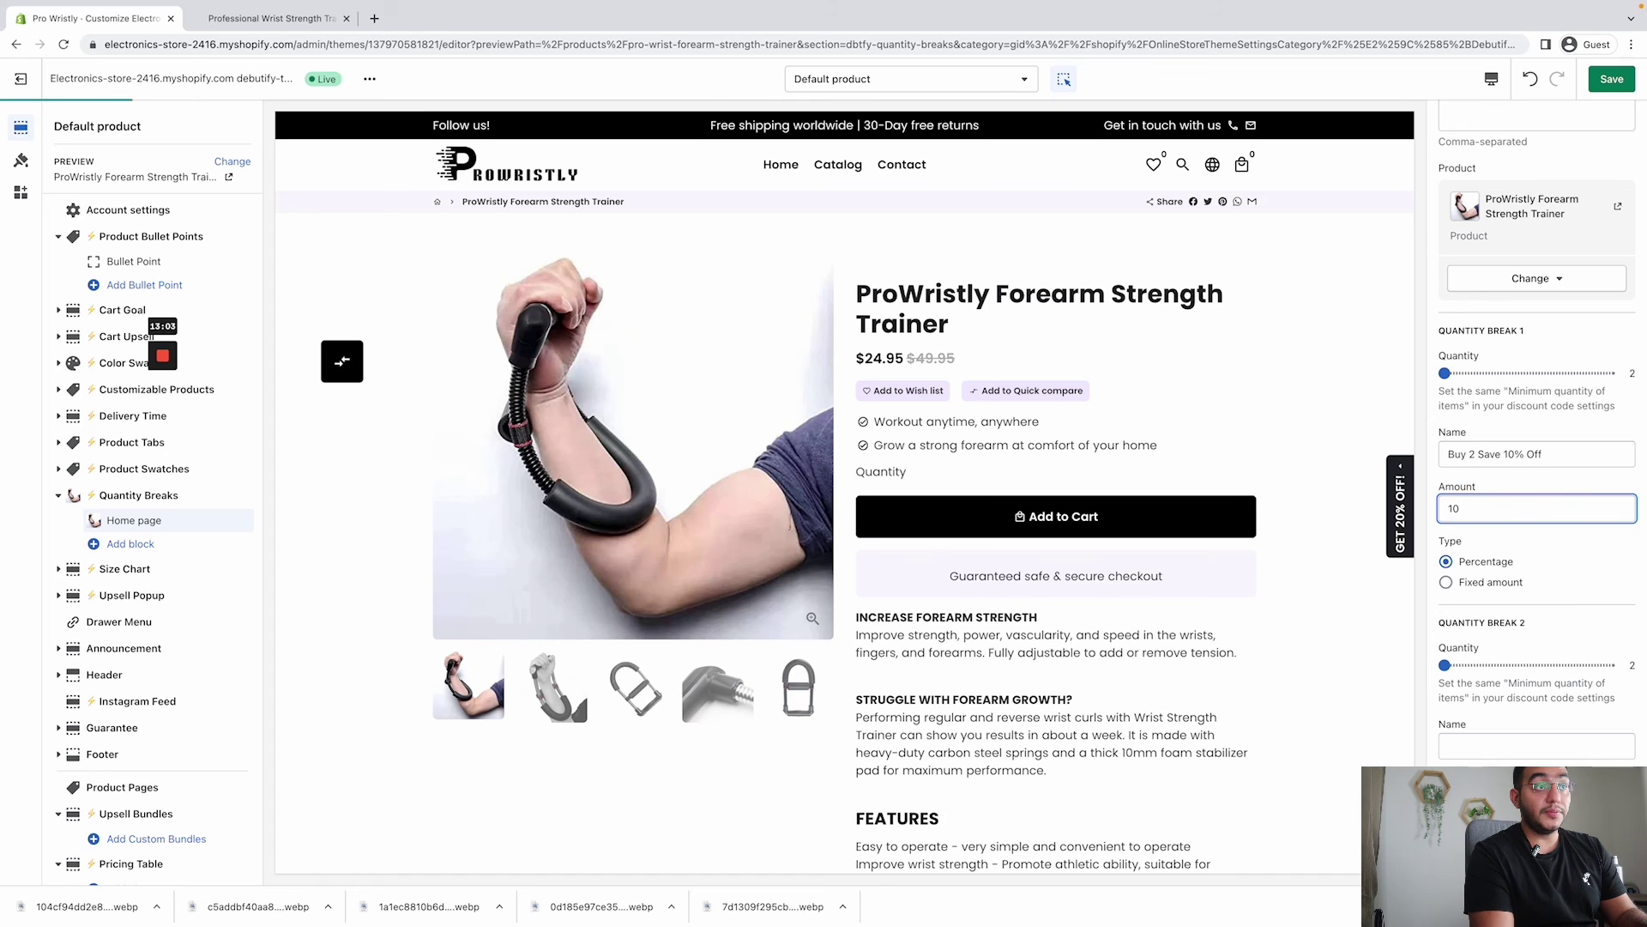
pyautogui.scroll(-2, 1505, 566)
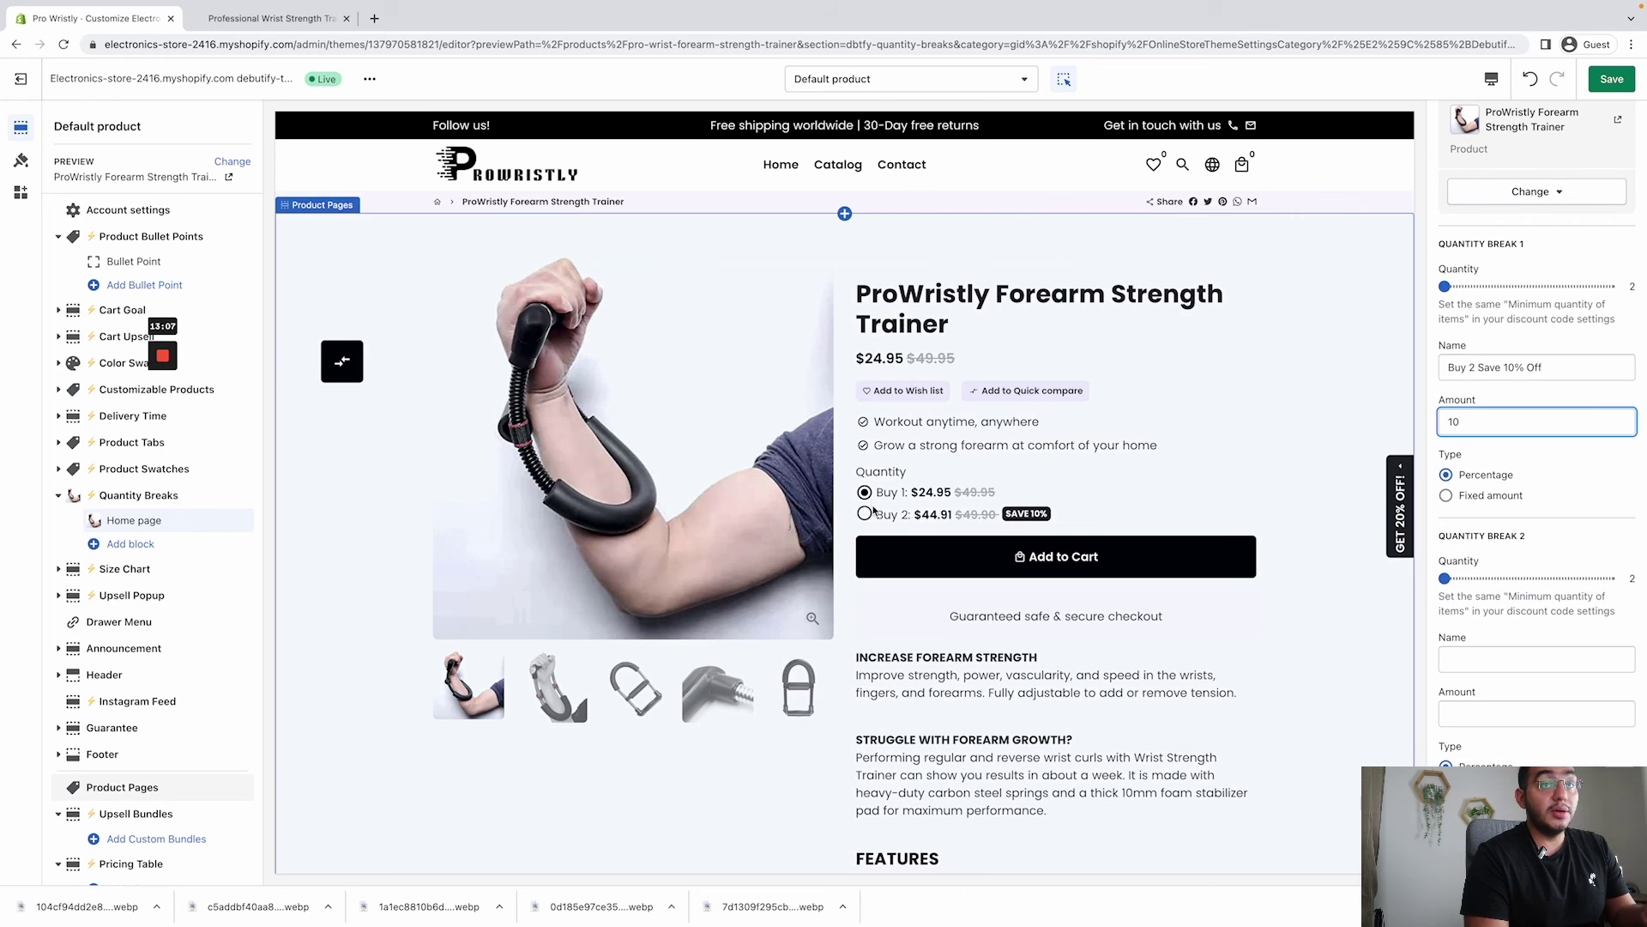
pyautogui.scroll(-1, 1489, 665)
# - Set Quantity Break 2 to quantity 3, named 'Buy 3 Save 15% Off', with amount 15%
pyautogui.click(1488, 650)
pyautogui.moveTo(1445, 563); pyautogui.dragTo(1450, 564)
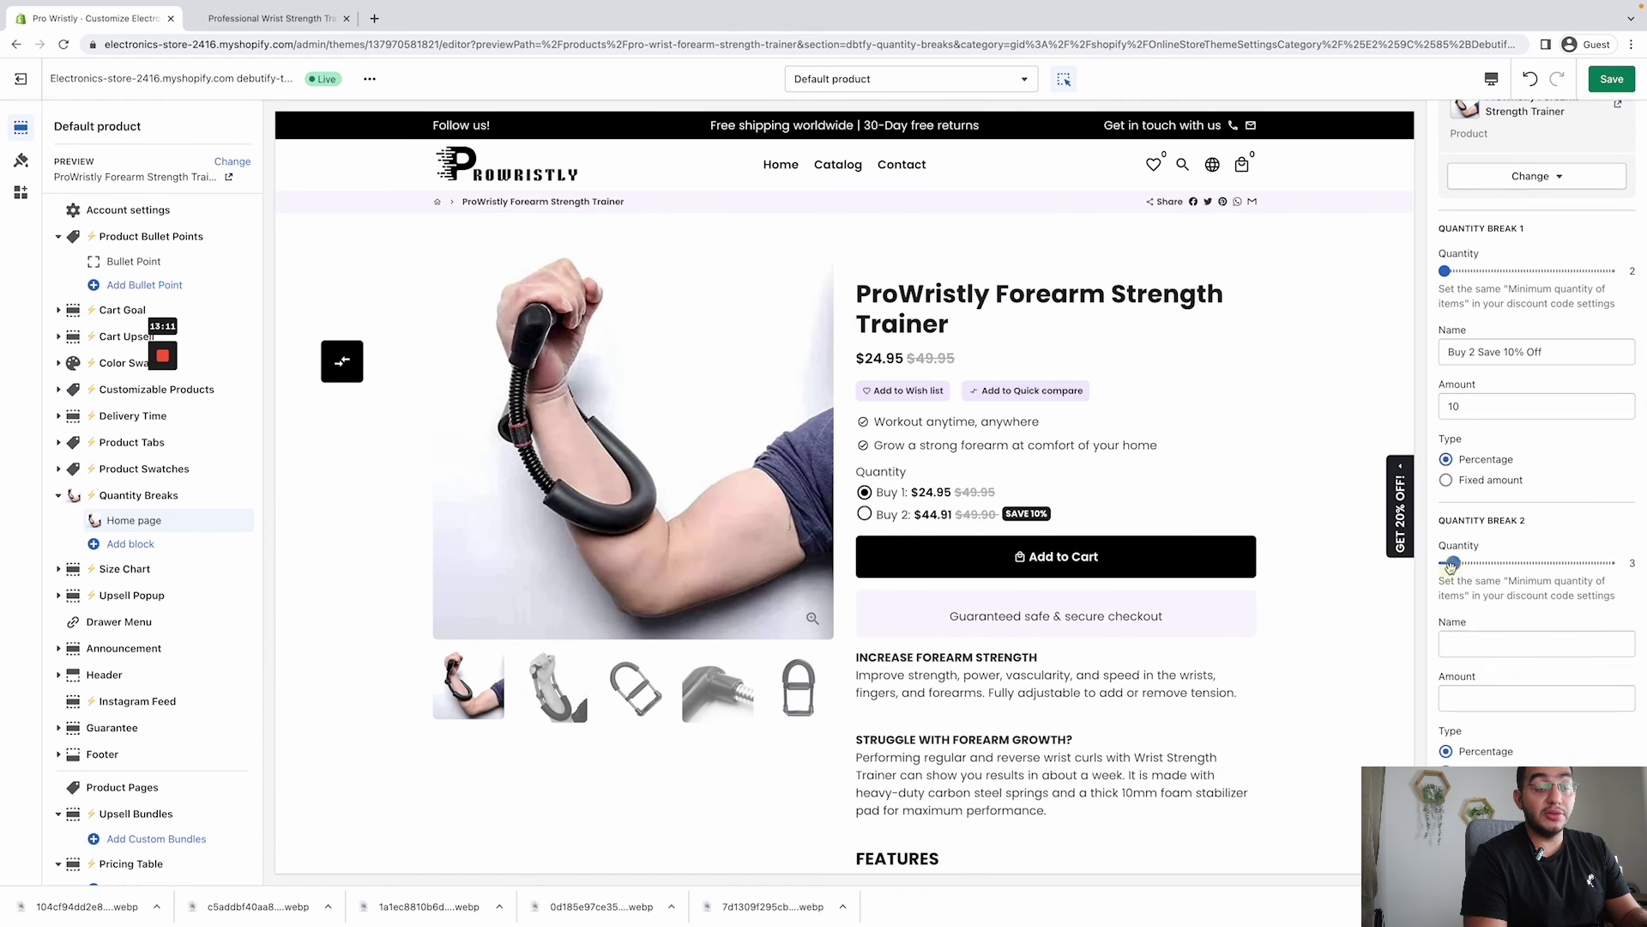
pyautogui.scroll(1, 1452, 568)
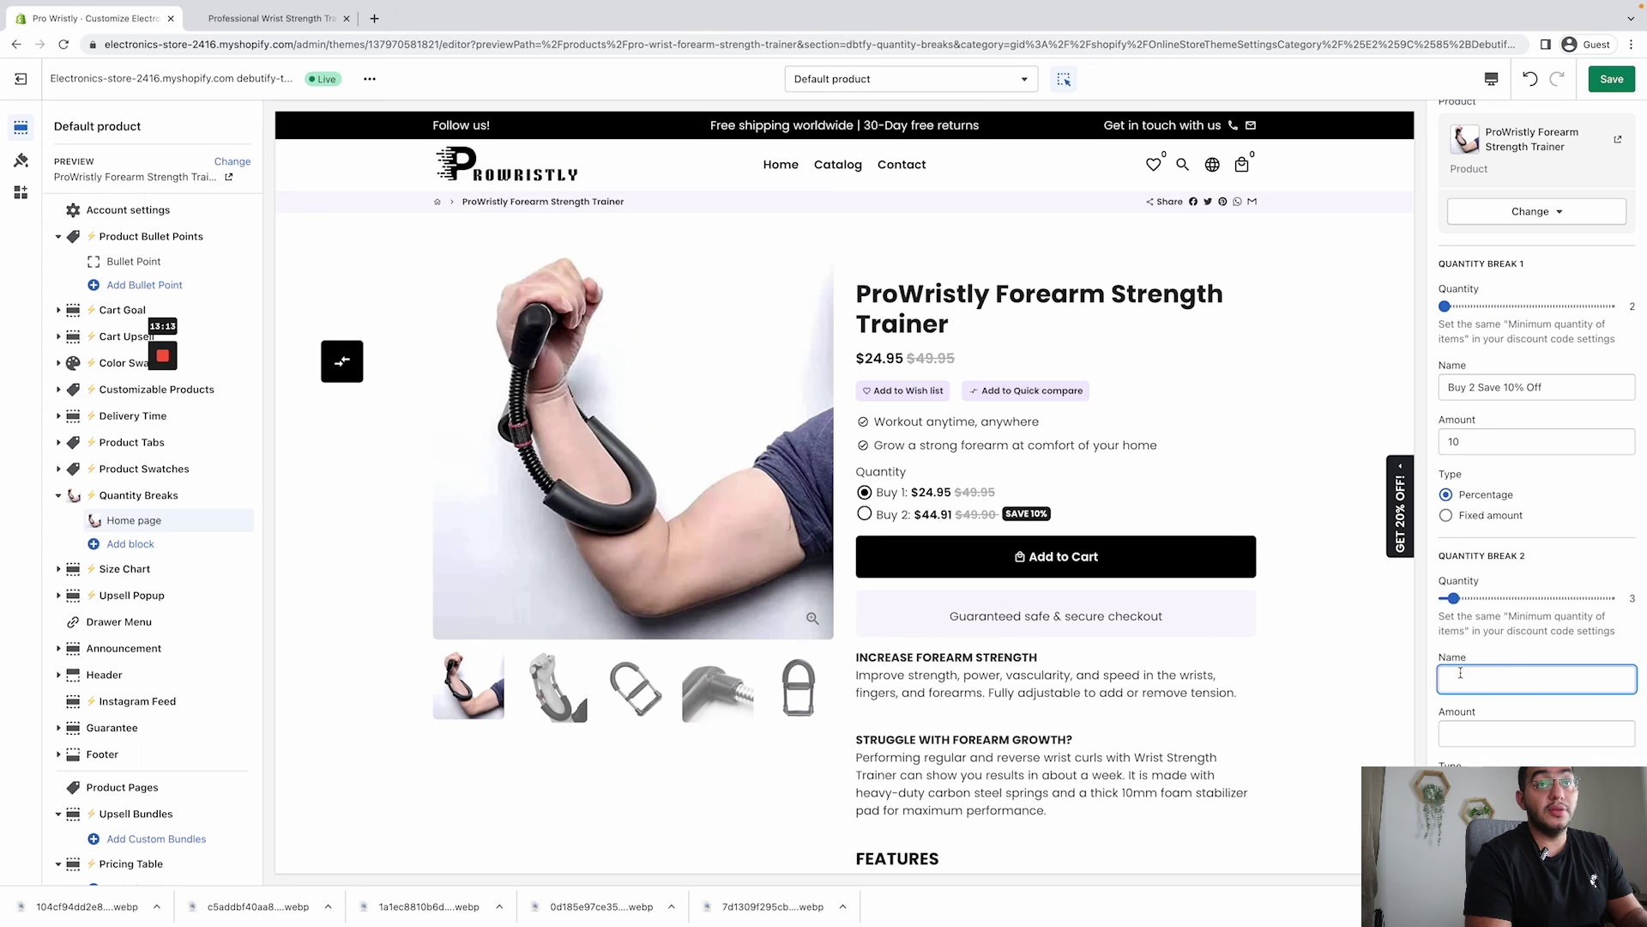
pyautogui.write('Buy 3 Save')
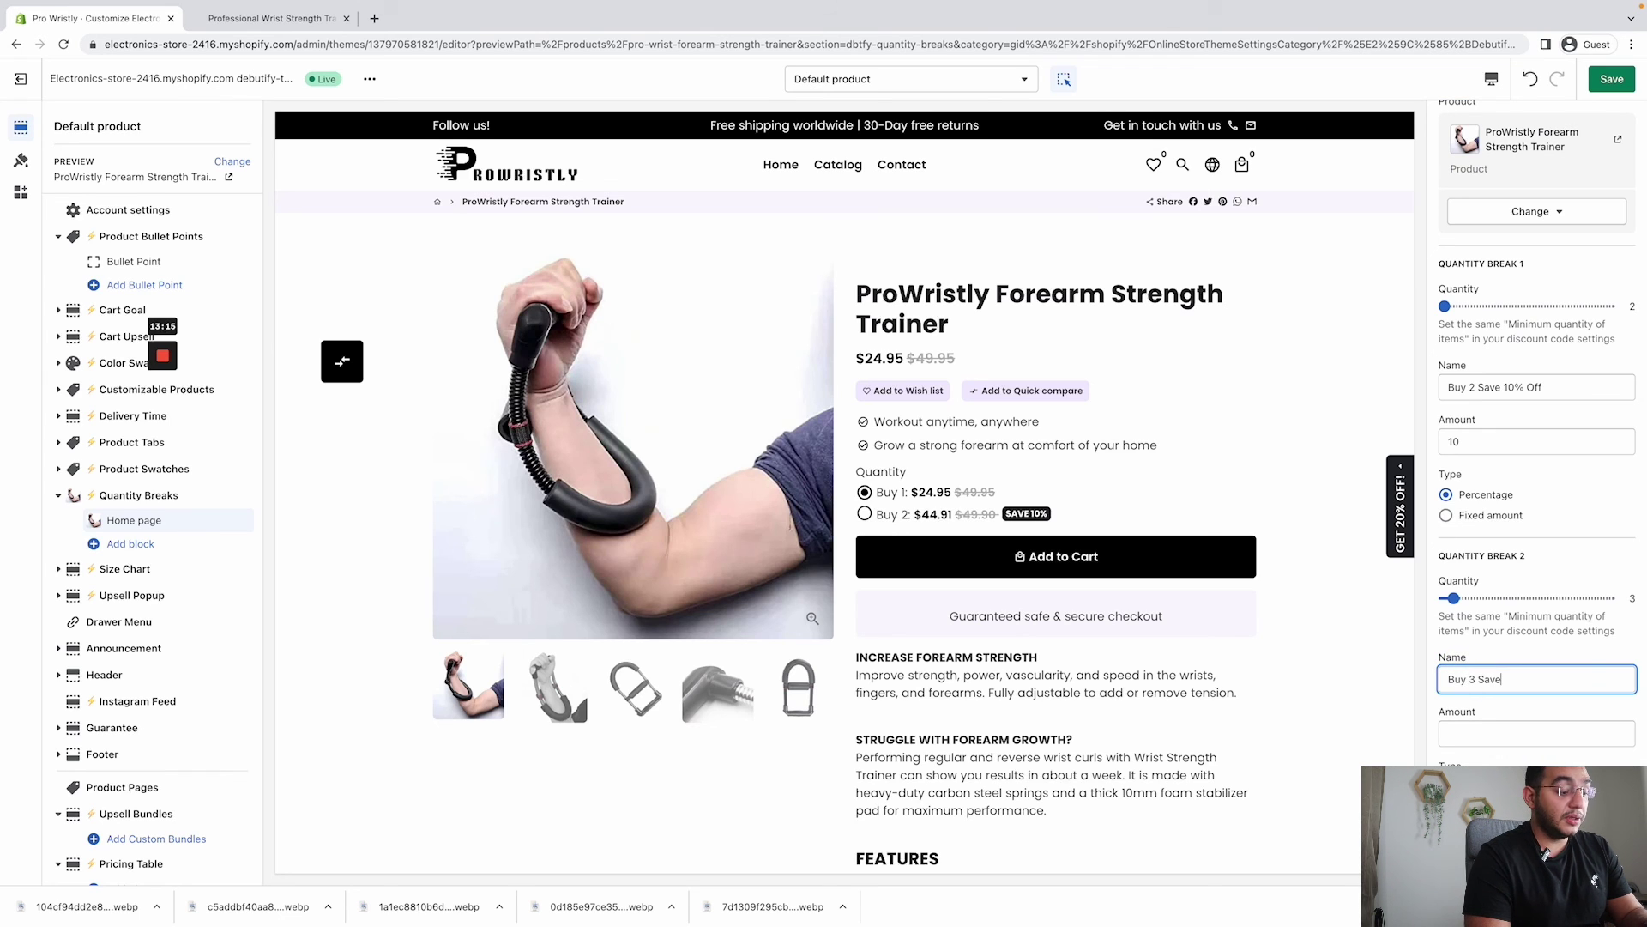
pyautogui.write(' 15')
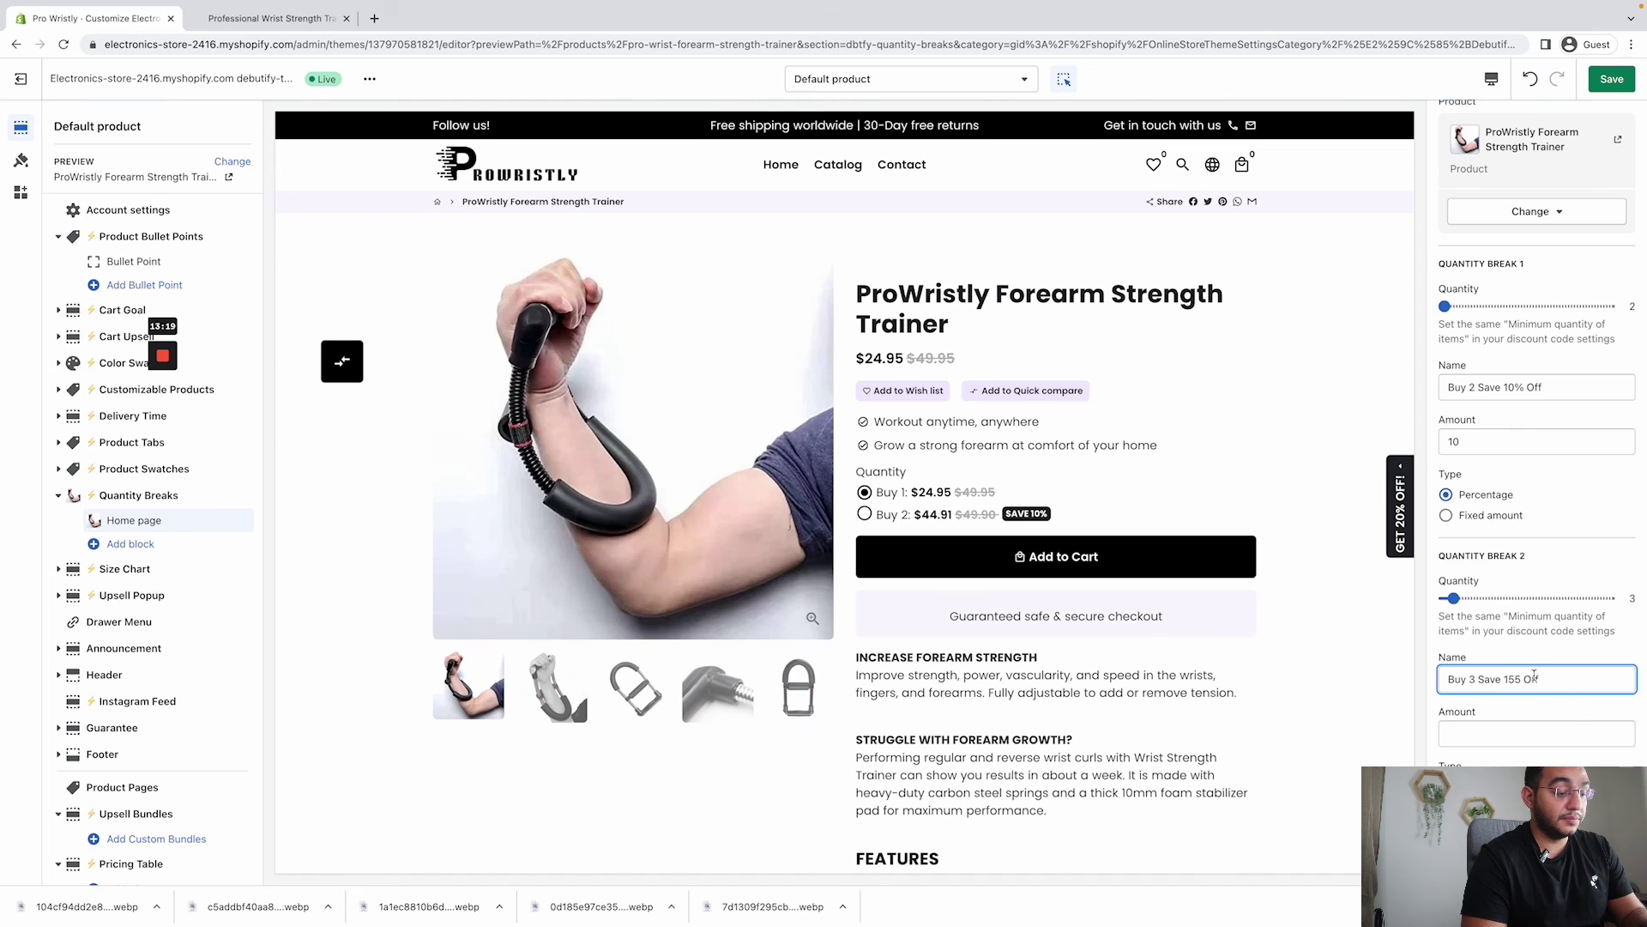
pyautogui.write('%')
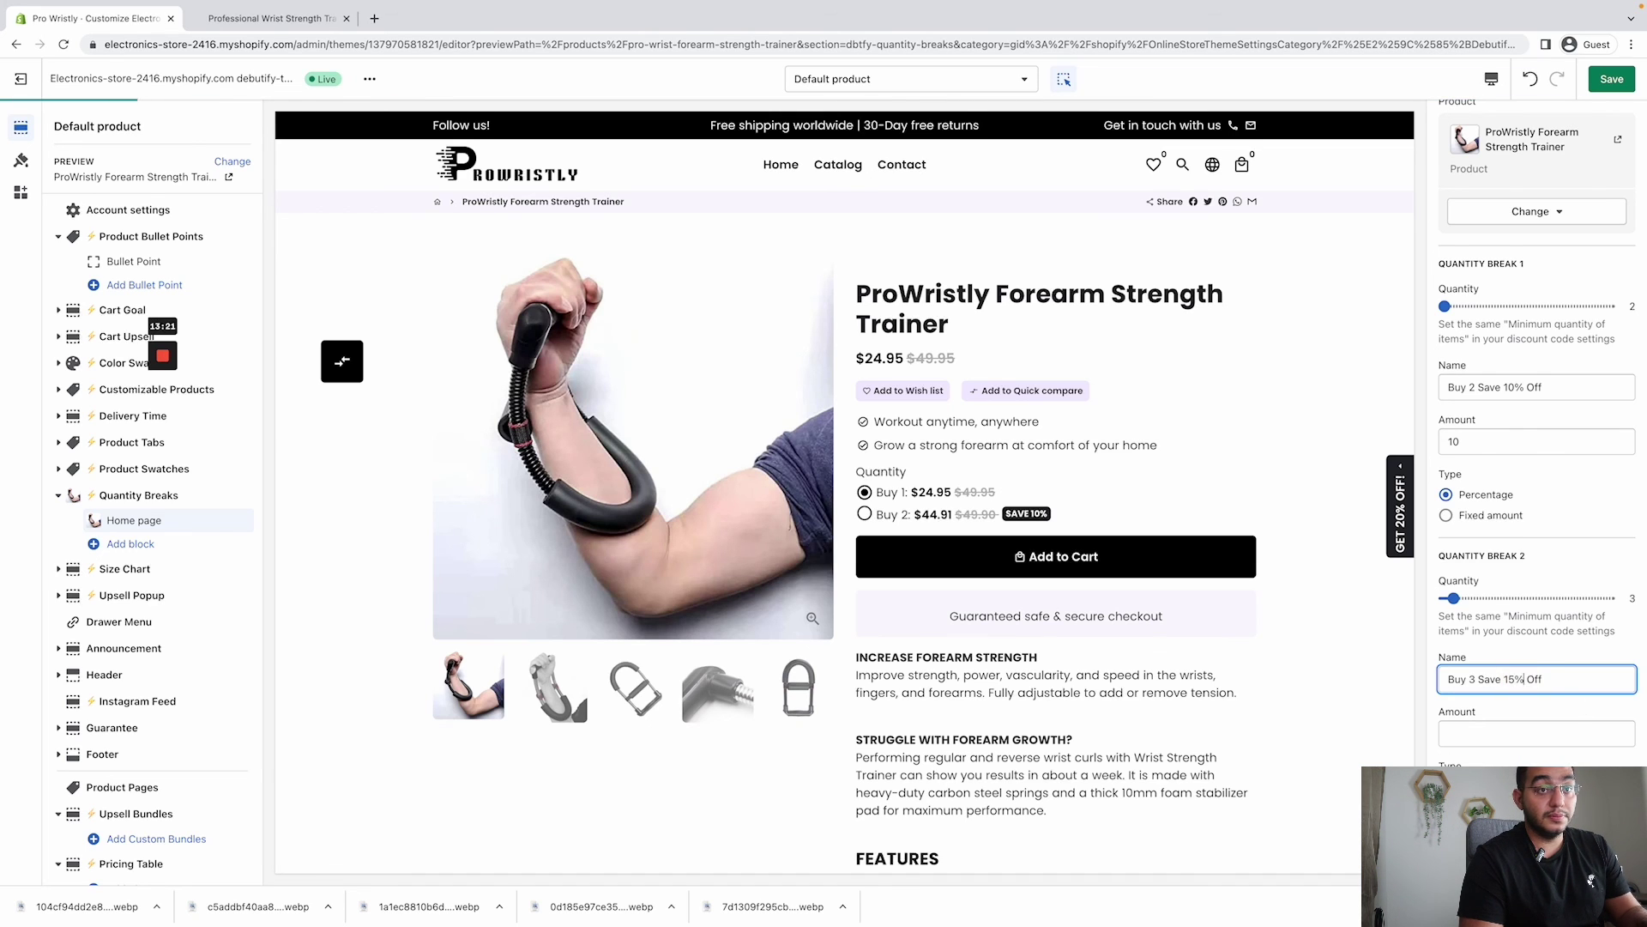
pyautogui.click(1459, 733)
pyautogui.write('15%')
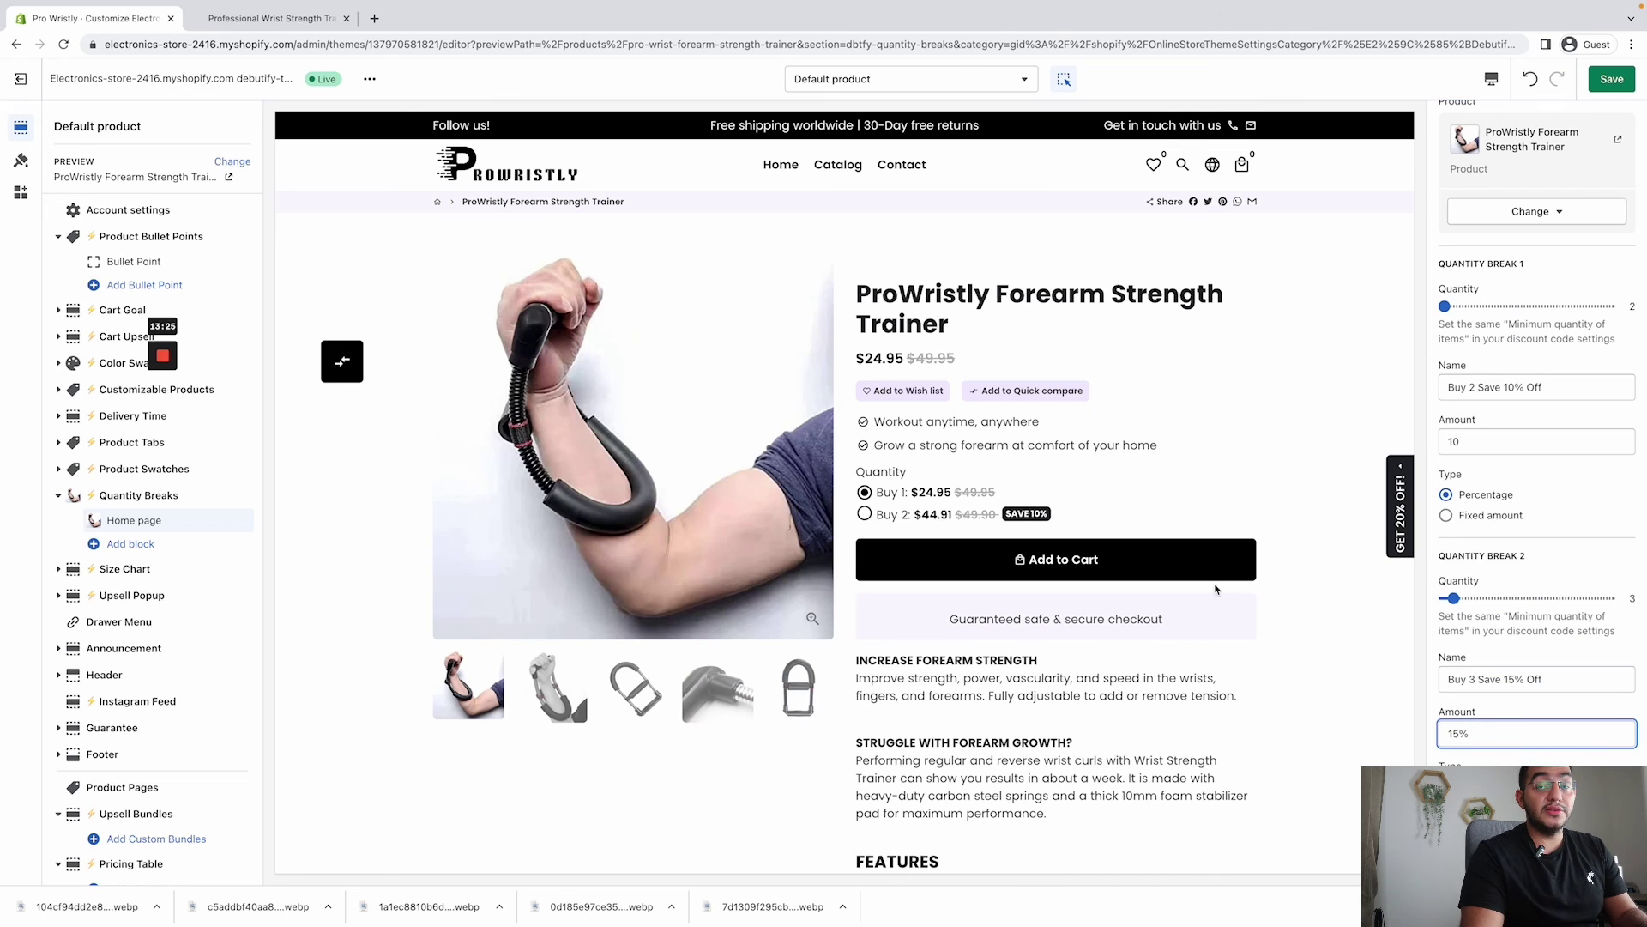
pyautogui.click(1510, 707)
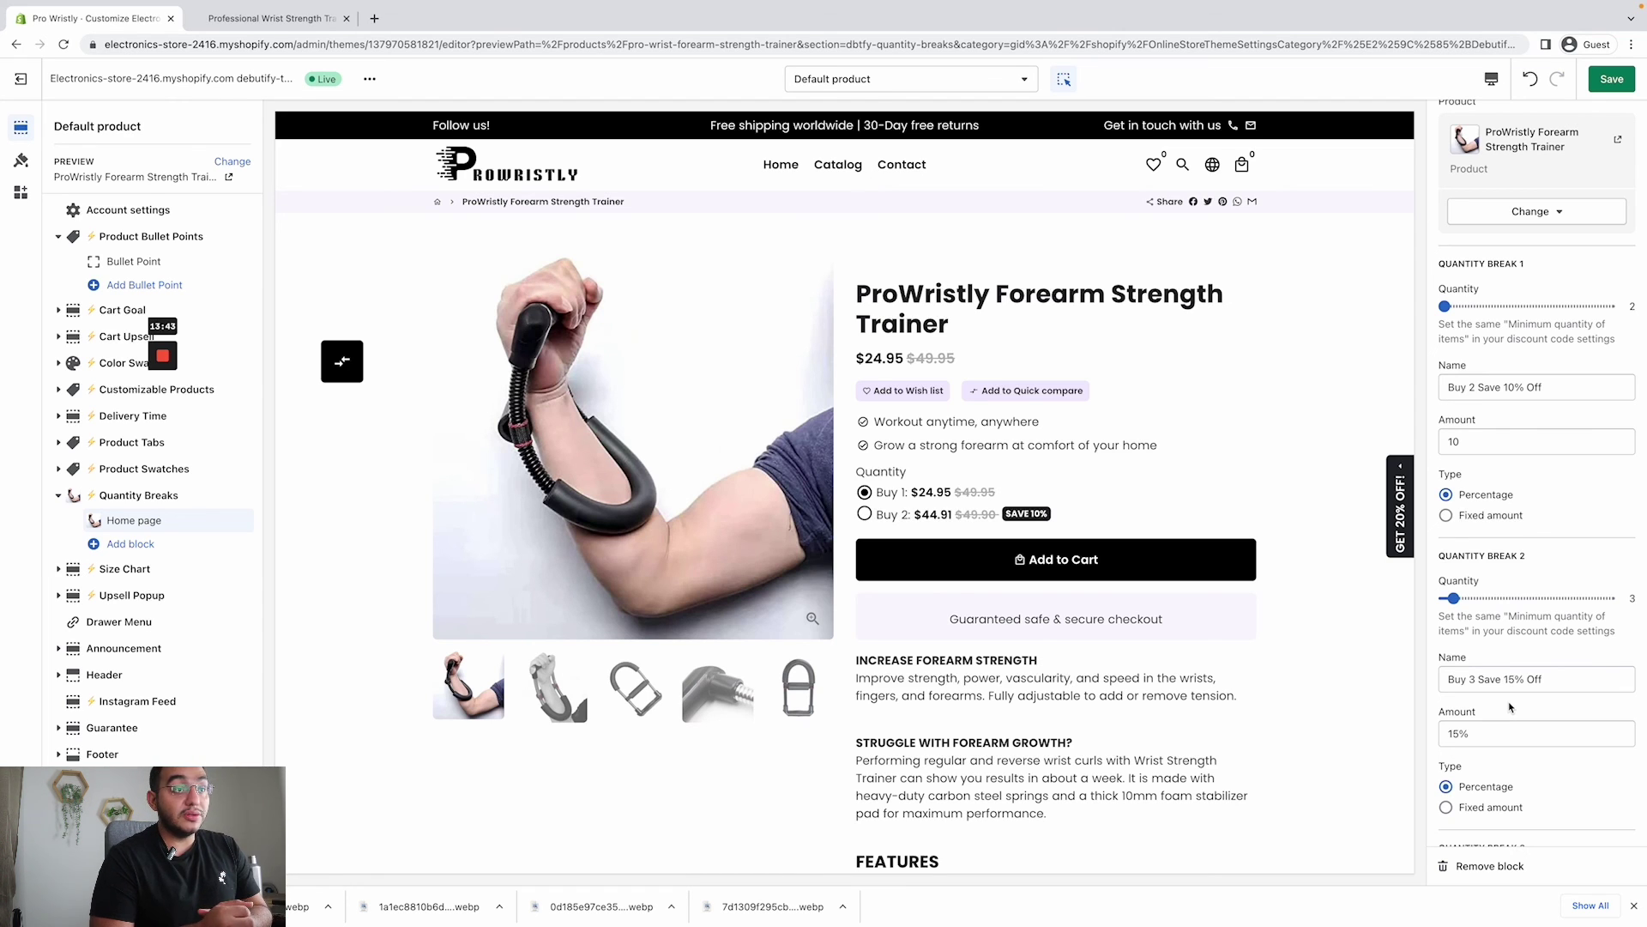
pyautogui.scroll(-7, 1510, 707)
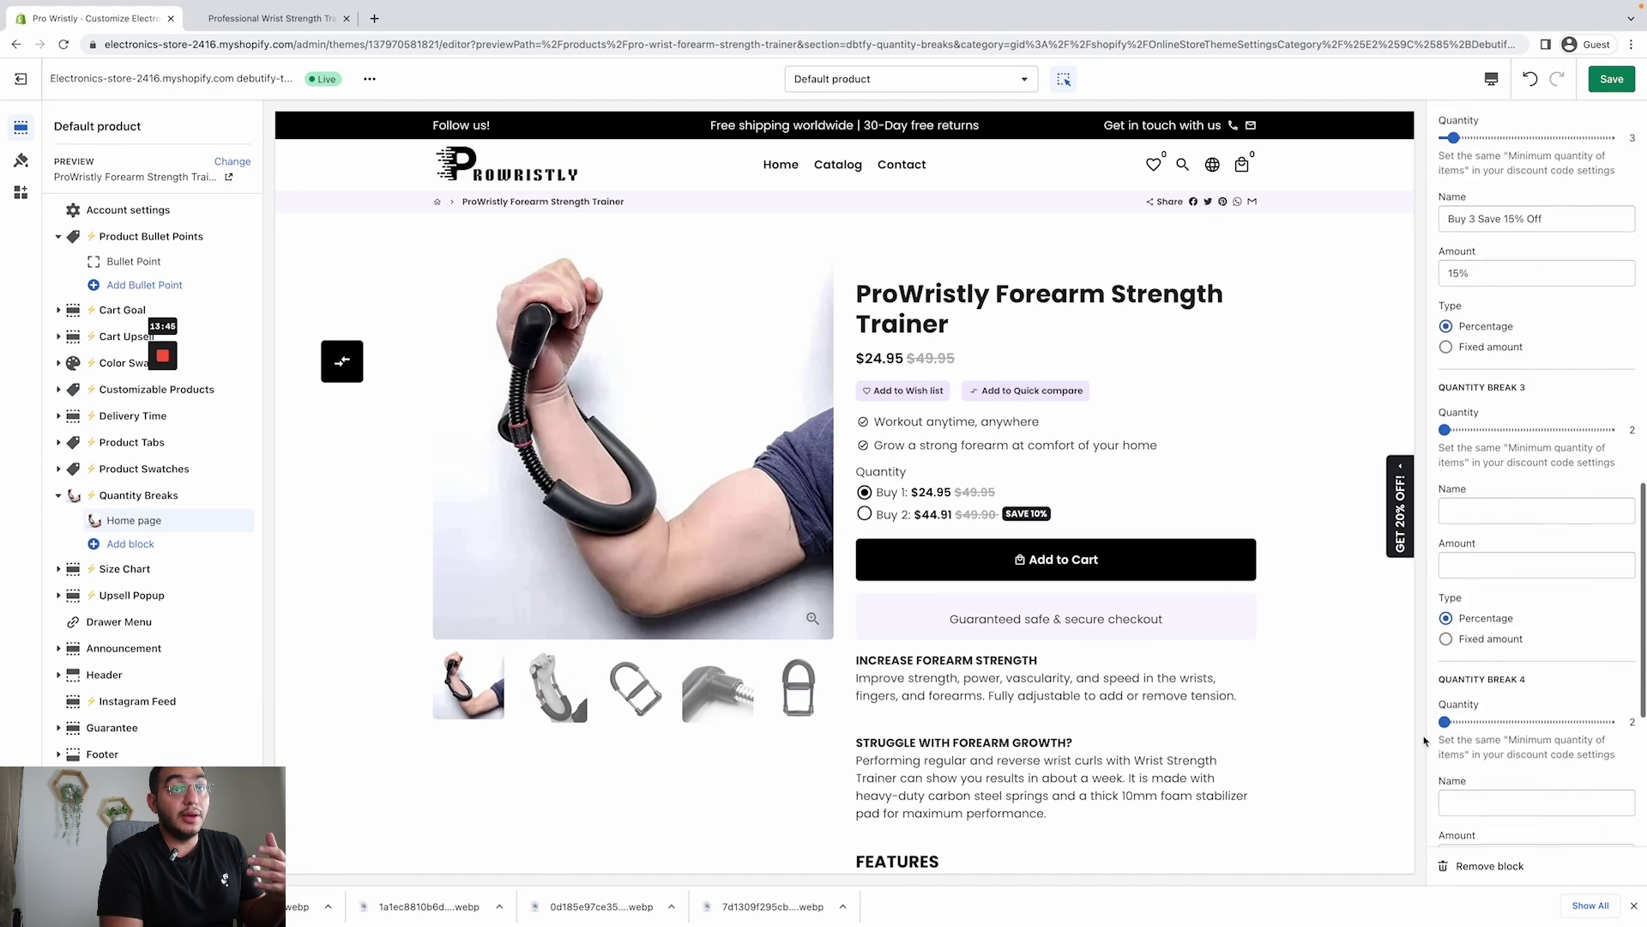
pyautogui.scroll(-3, 1029, 601)
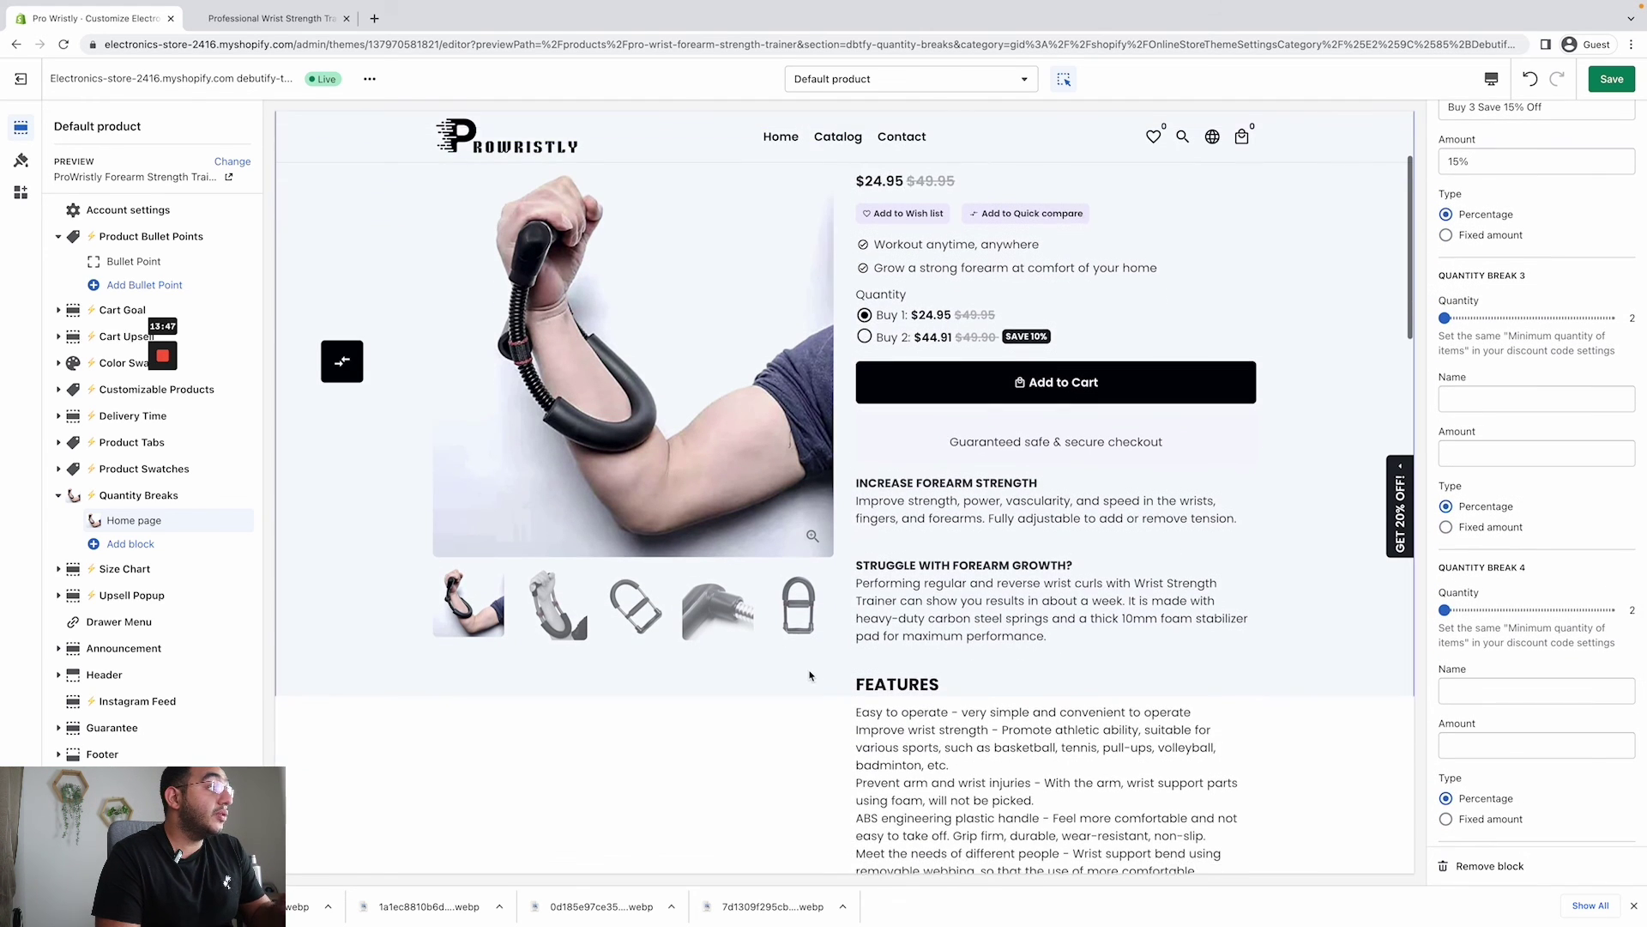
# - Open the Upsell block under Upsell Popup to review its 'Special Offer!' 20%-off settings
pyautogui.click(133, 596)
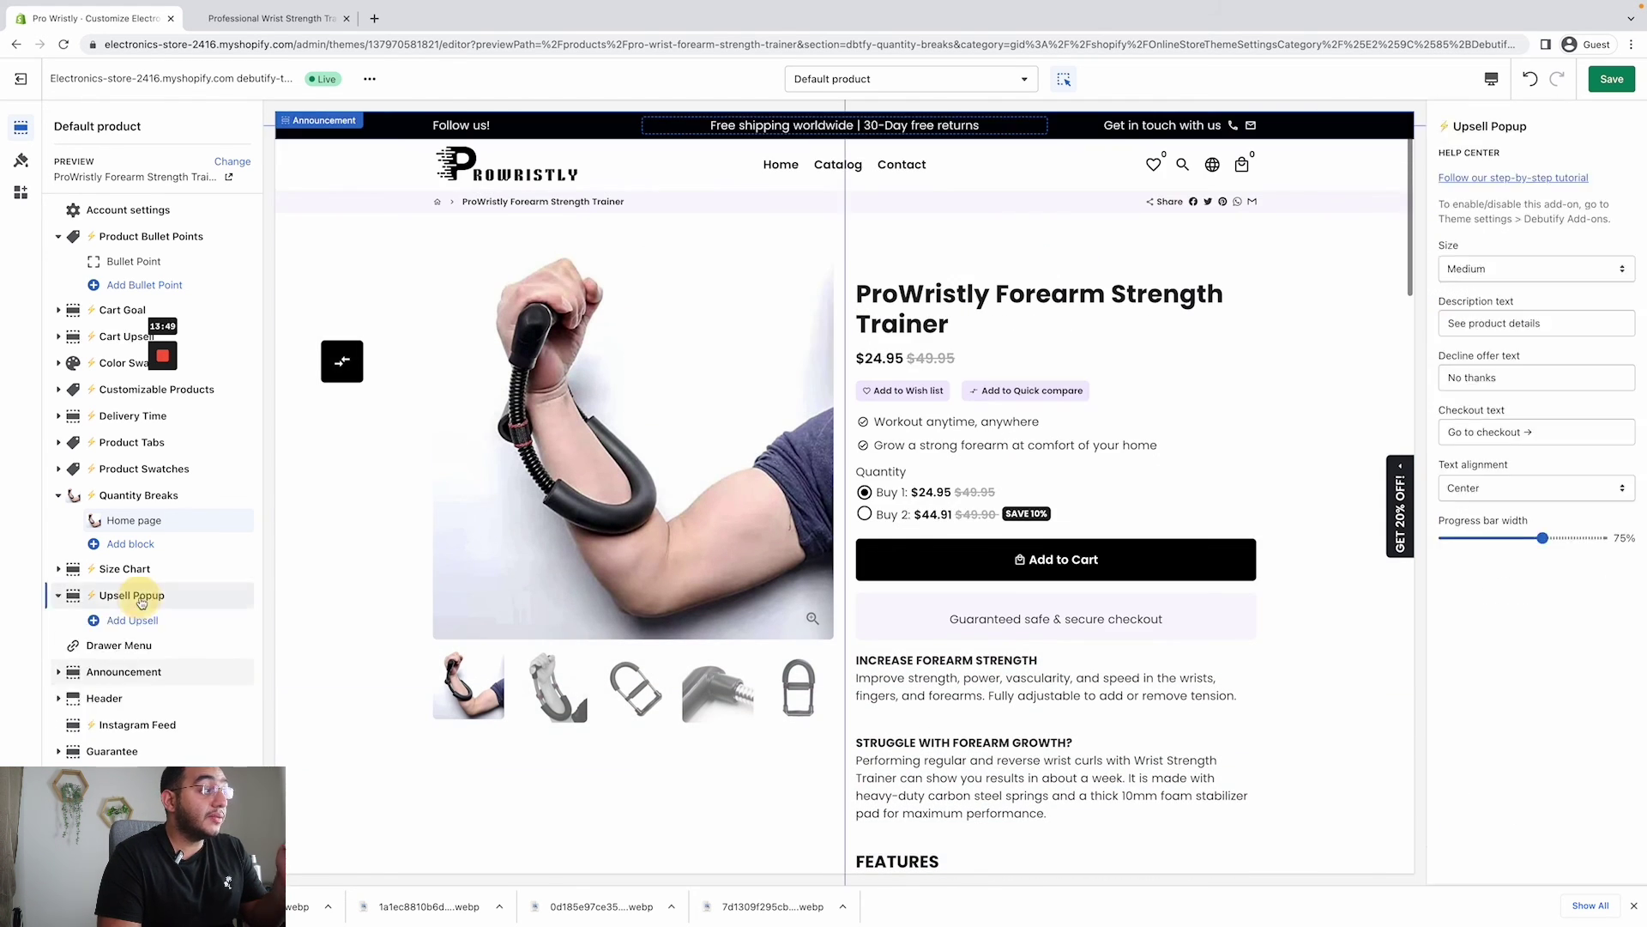
pyautogui.click(113, 622)
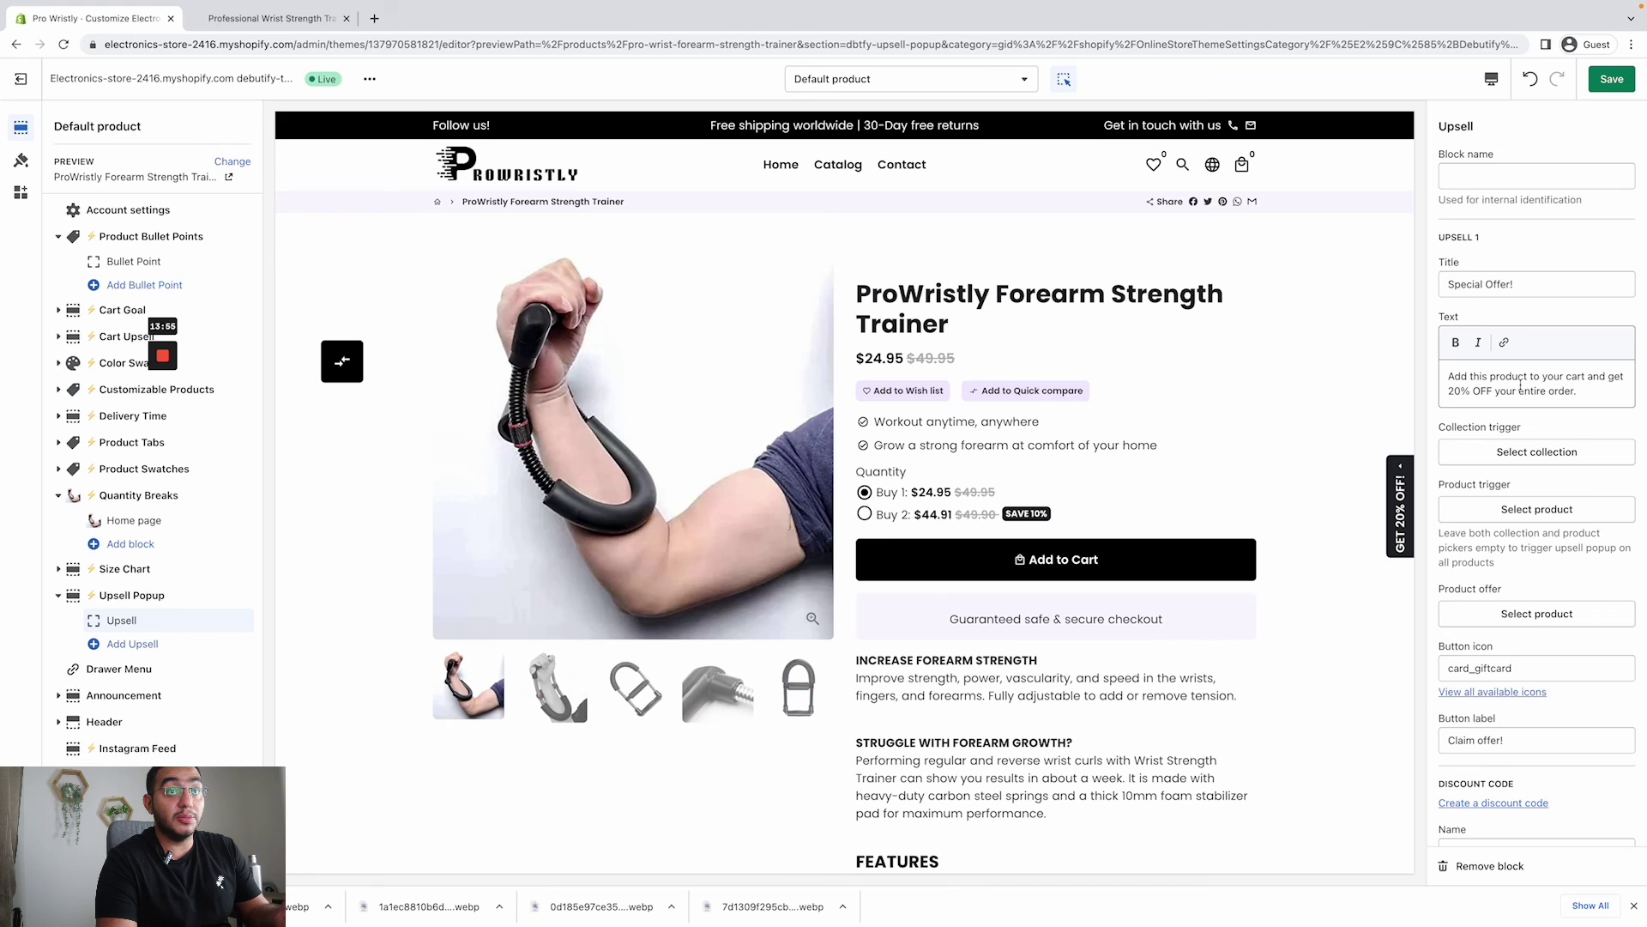
pyautogui.scroll(-2, 1504, 545)
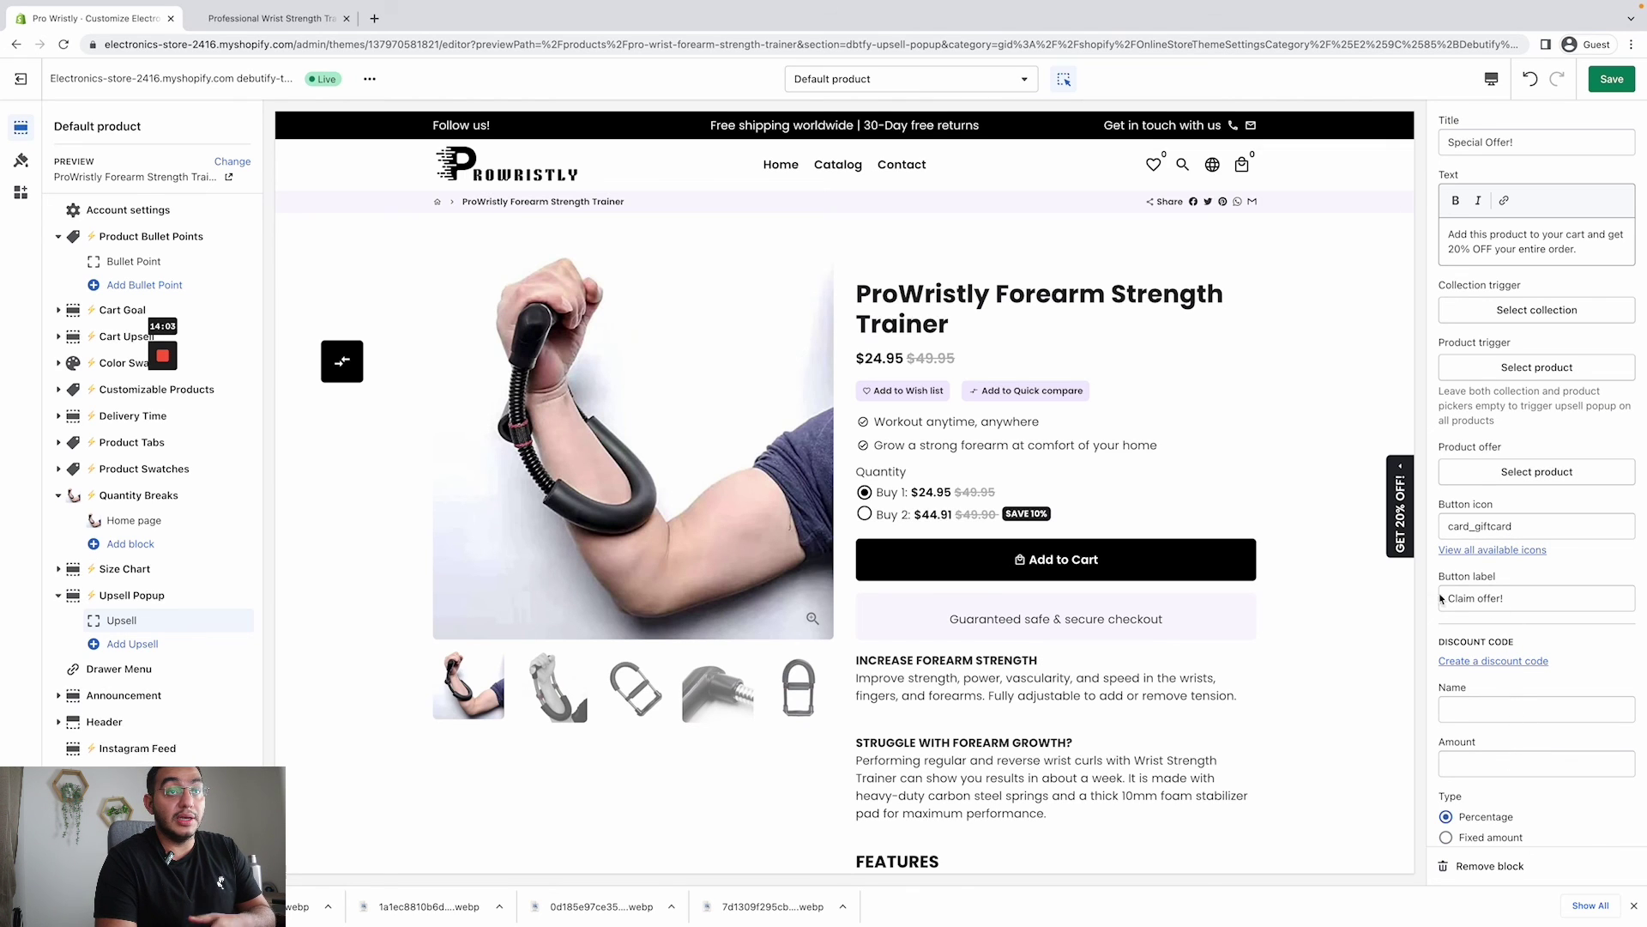
pyautogui.scroll(-2, 1450, 618)
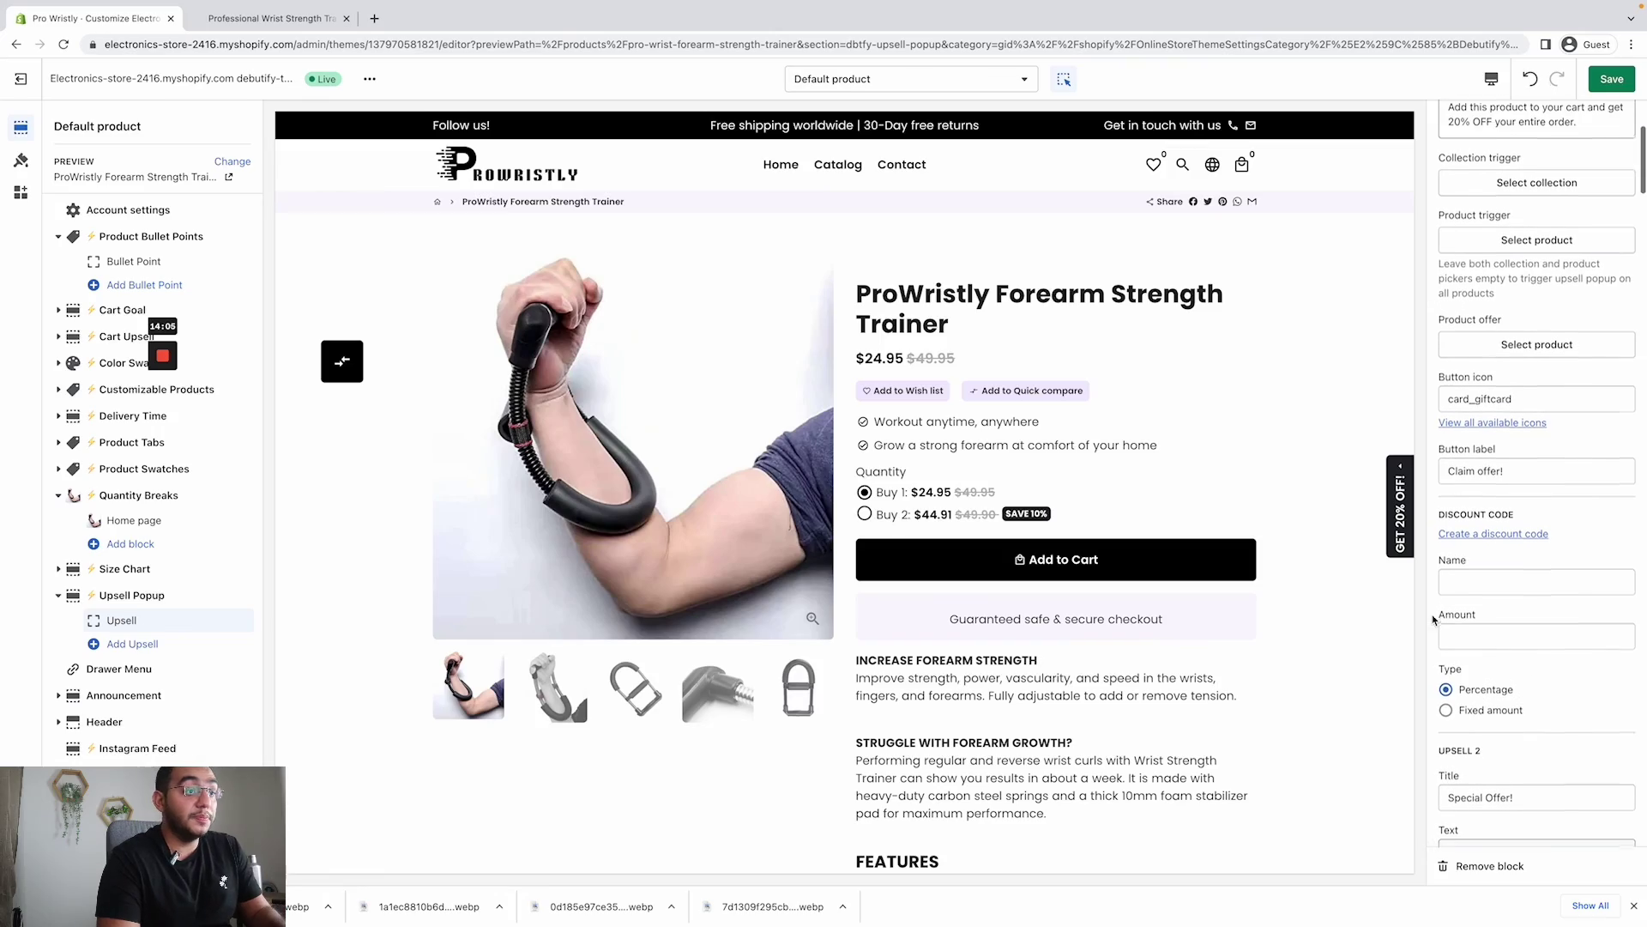